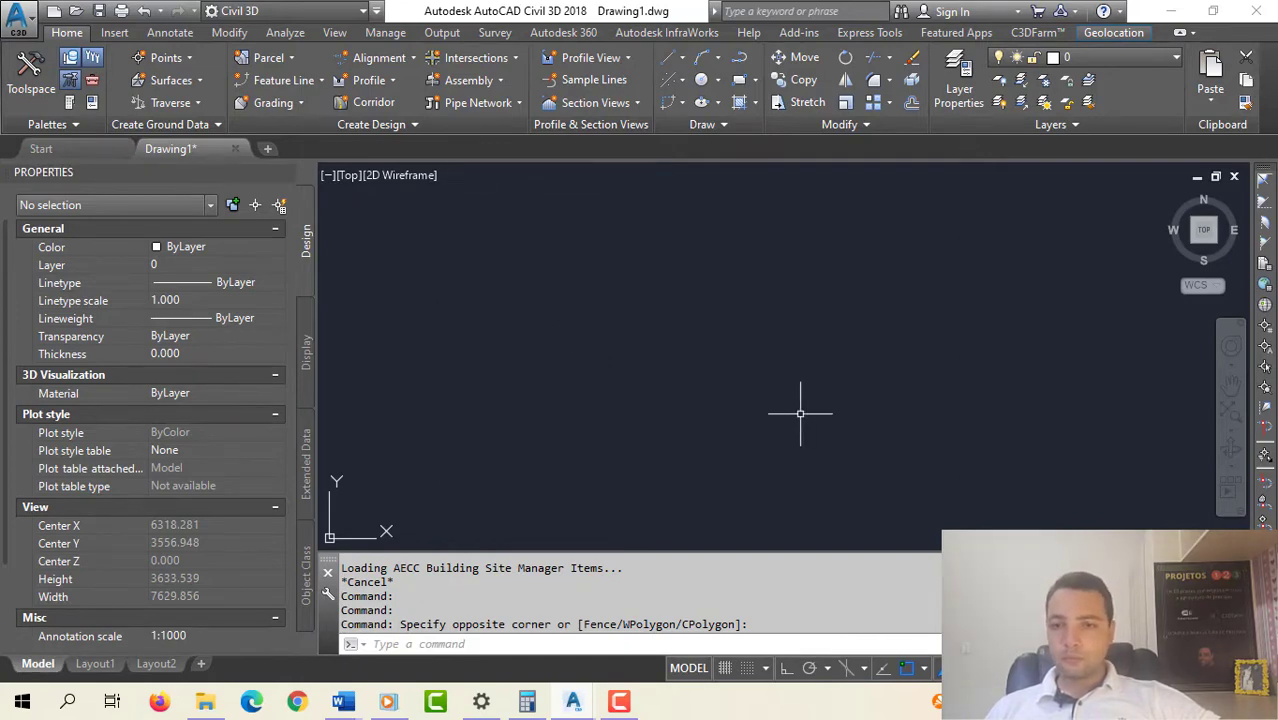
{"action": "left_click", "coordinate": [668, 372]}
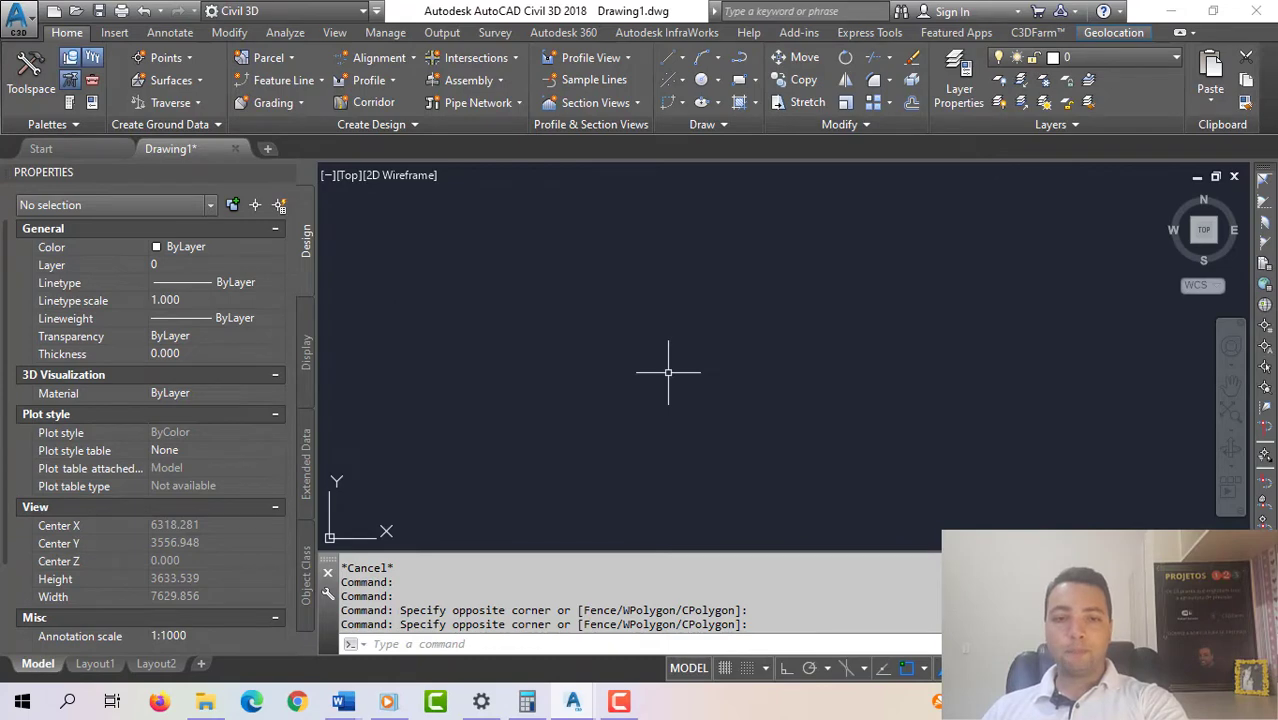
{"action": "type", "text": "pl"}
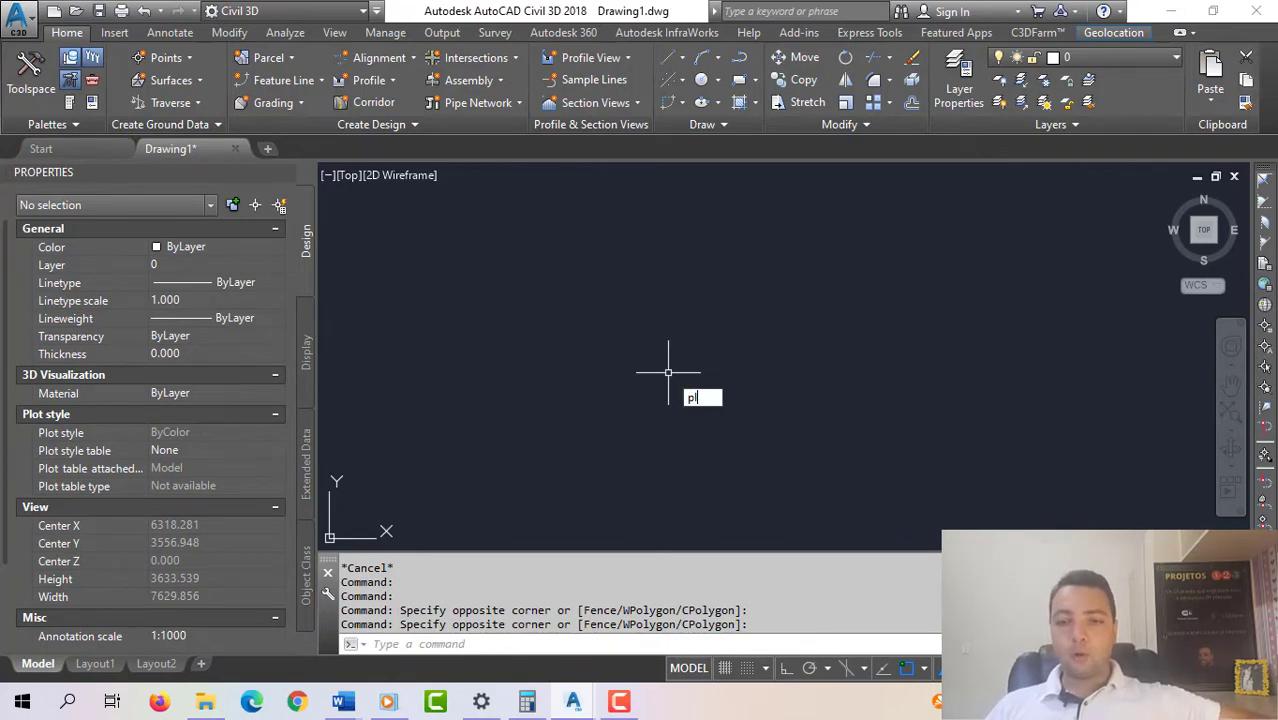
{"action": "key", "text": "Return"}
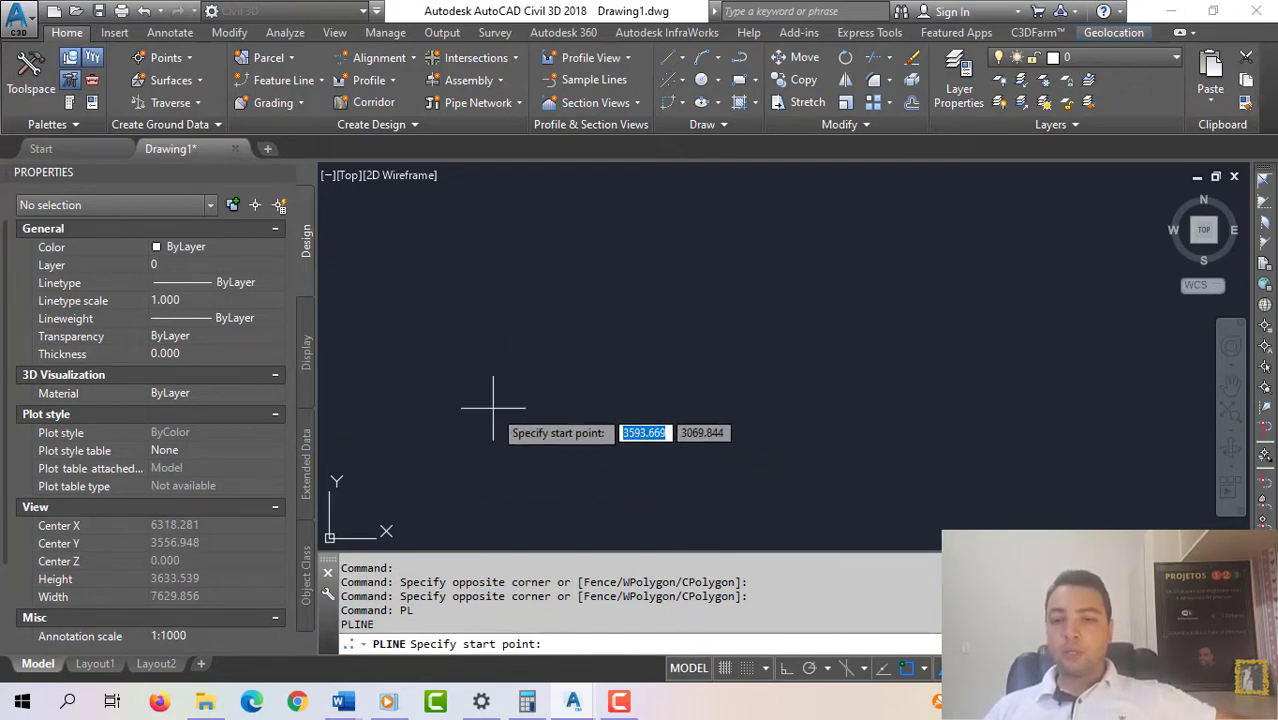
{"action": "key", "text": "Escape"}
{"action": "key", "text": "Escape"}
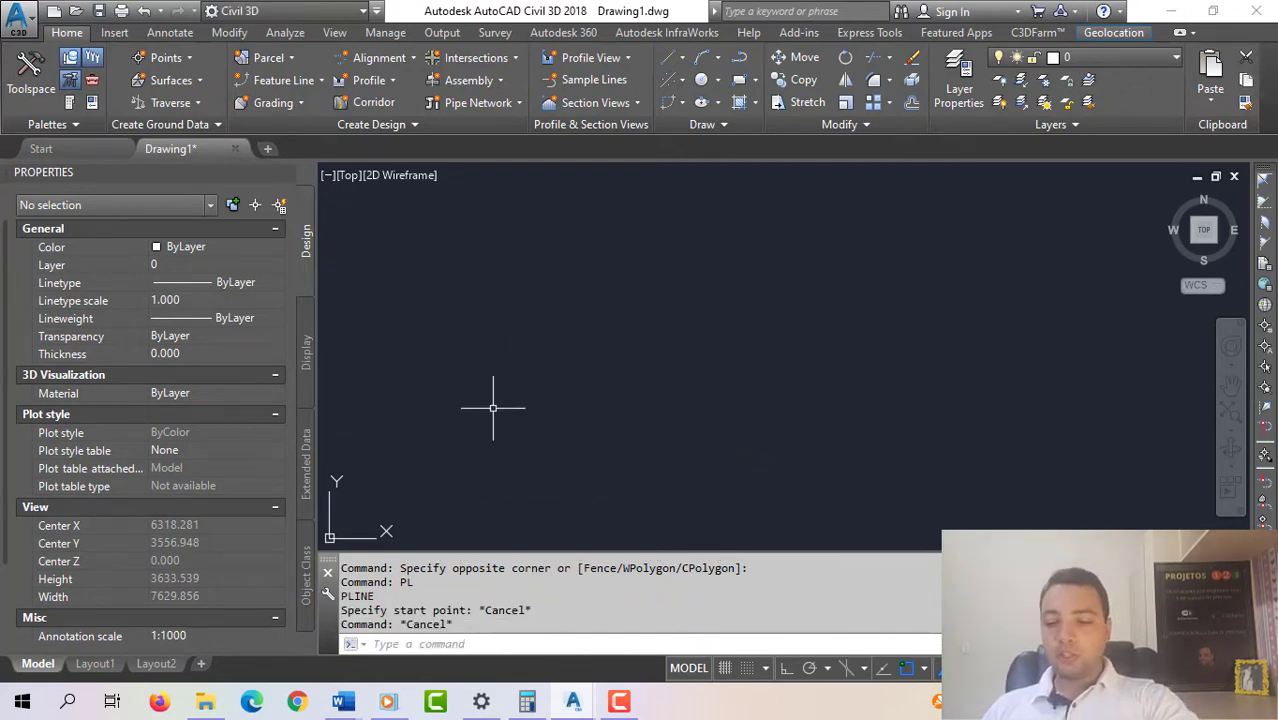
- Draw a closed, tilted four-sided polyline with a perimeter of about 6760 units in the empty drawing
{"action": "type", "text": "pl"}
{"action": "key", "text": "Return"}
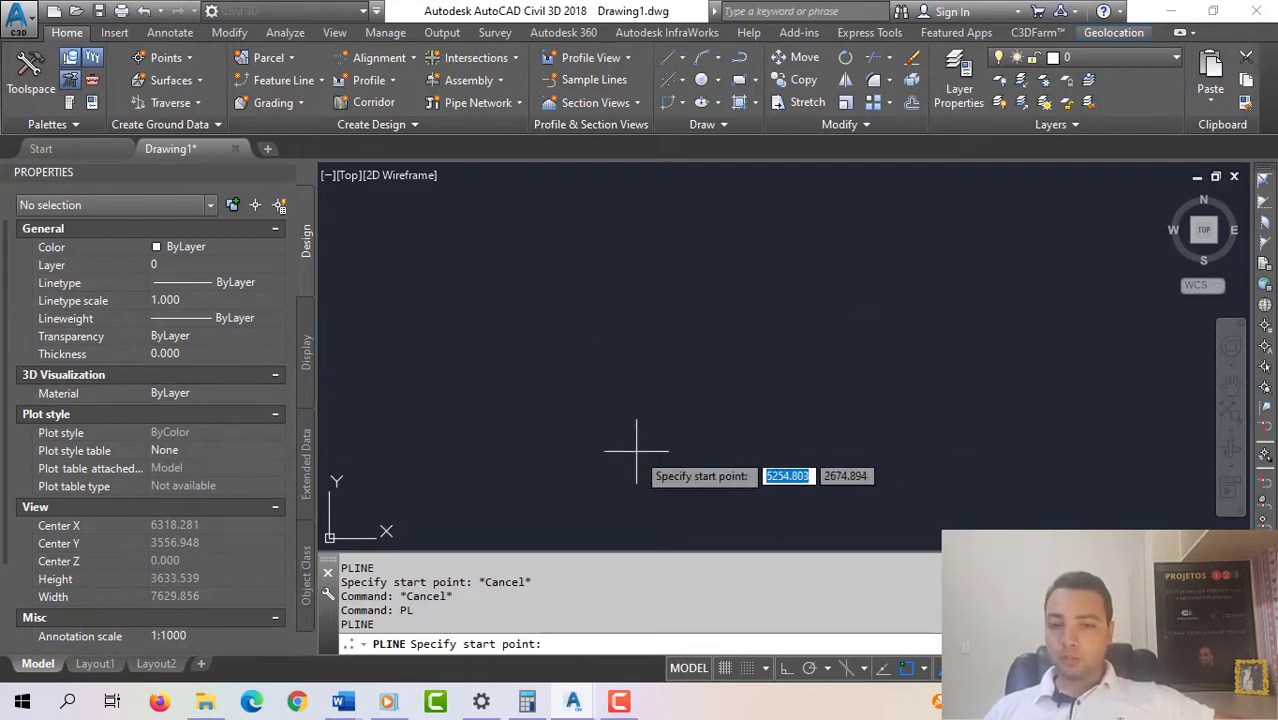
{"action": "left_click", "coordinate": [543, 295]}
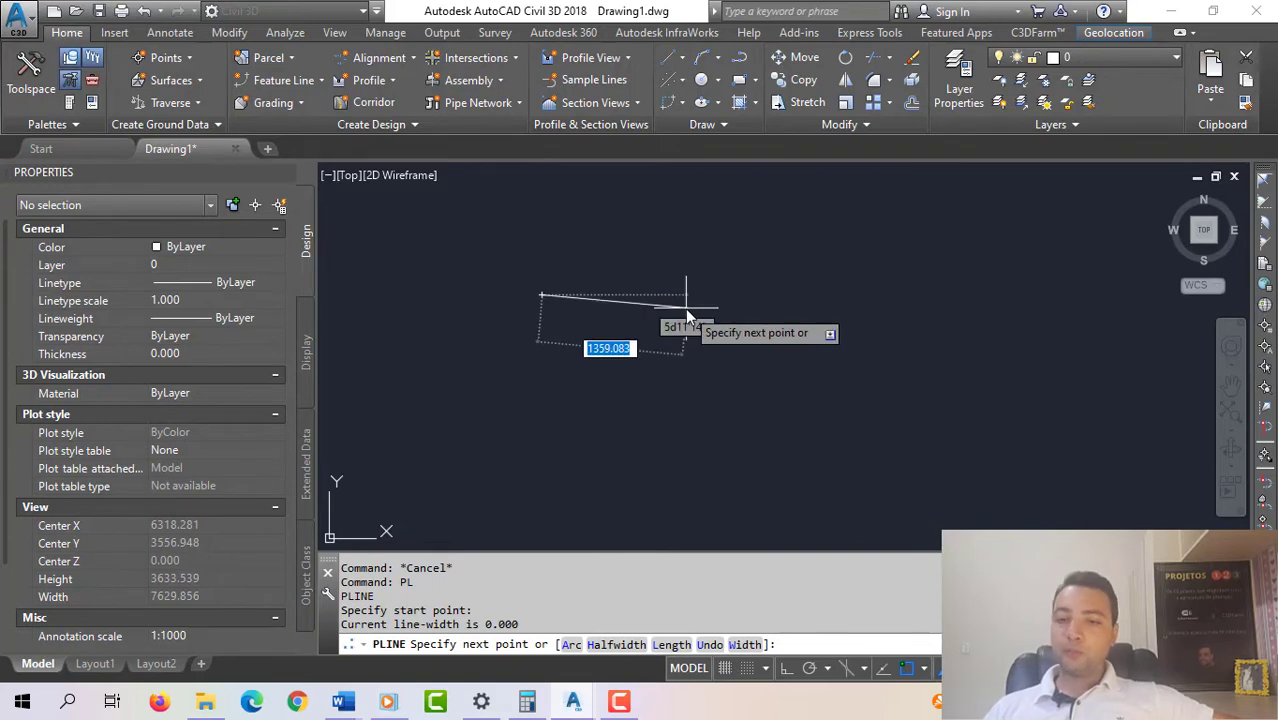
{"action": "left_click", "coordinate": [711, 234]}
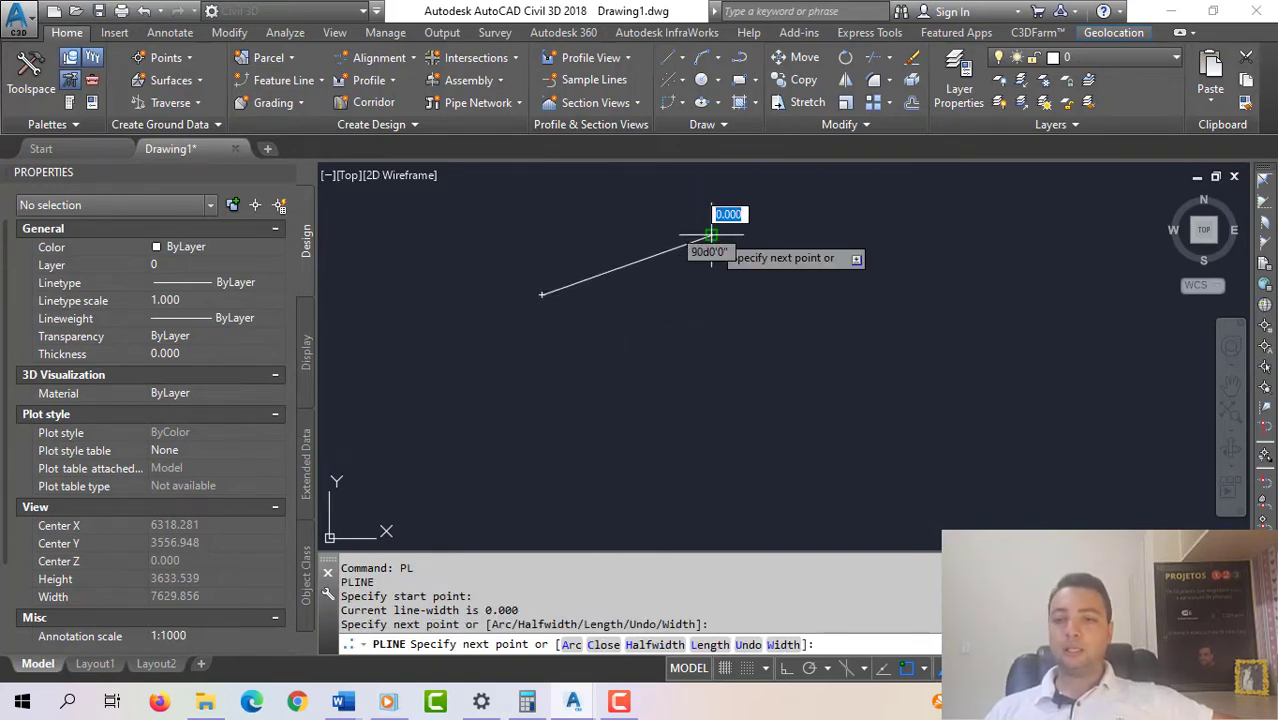
{"action": "left_click", "coordinate": [759, 402]}
{"action": "left_click", "coordinate": [581, 467]}
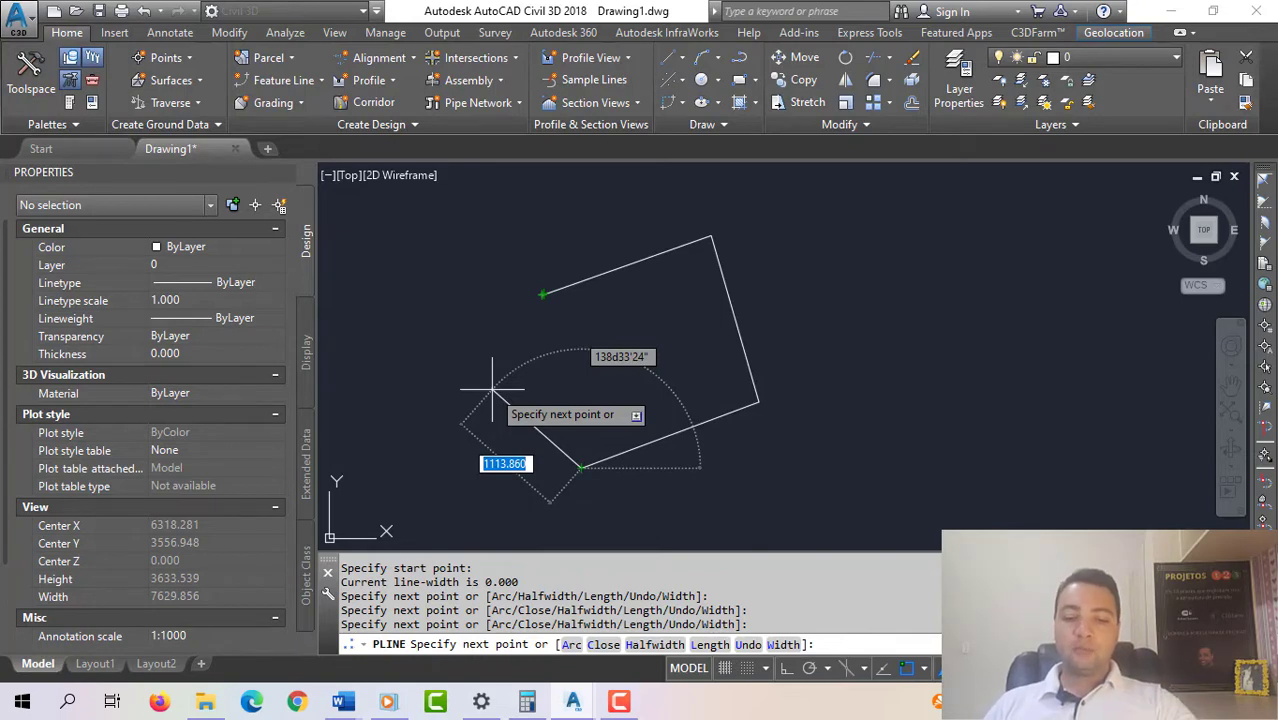
{"action": "type", "text": "c"}
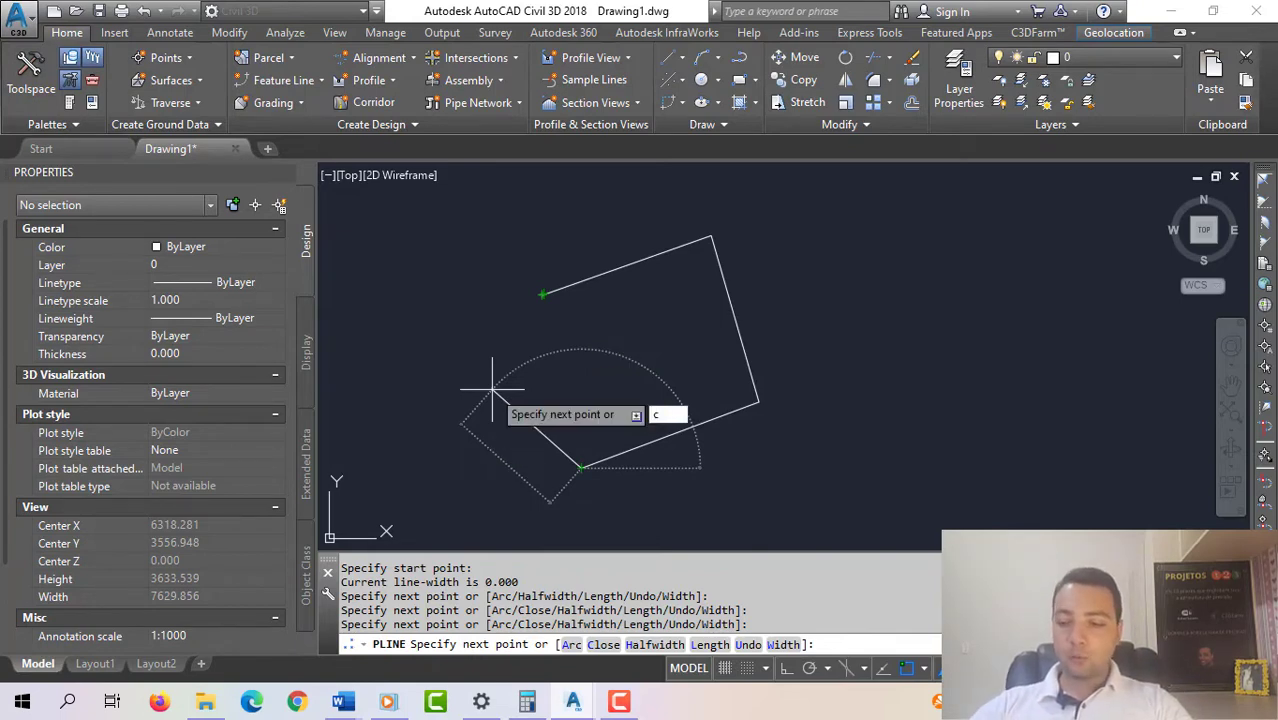
{"action": "key", "text": "Return"}
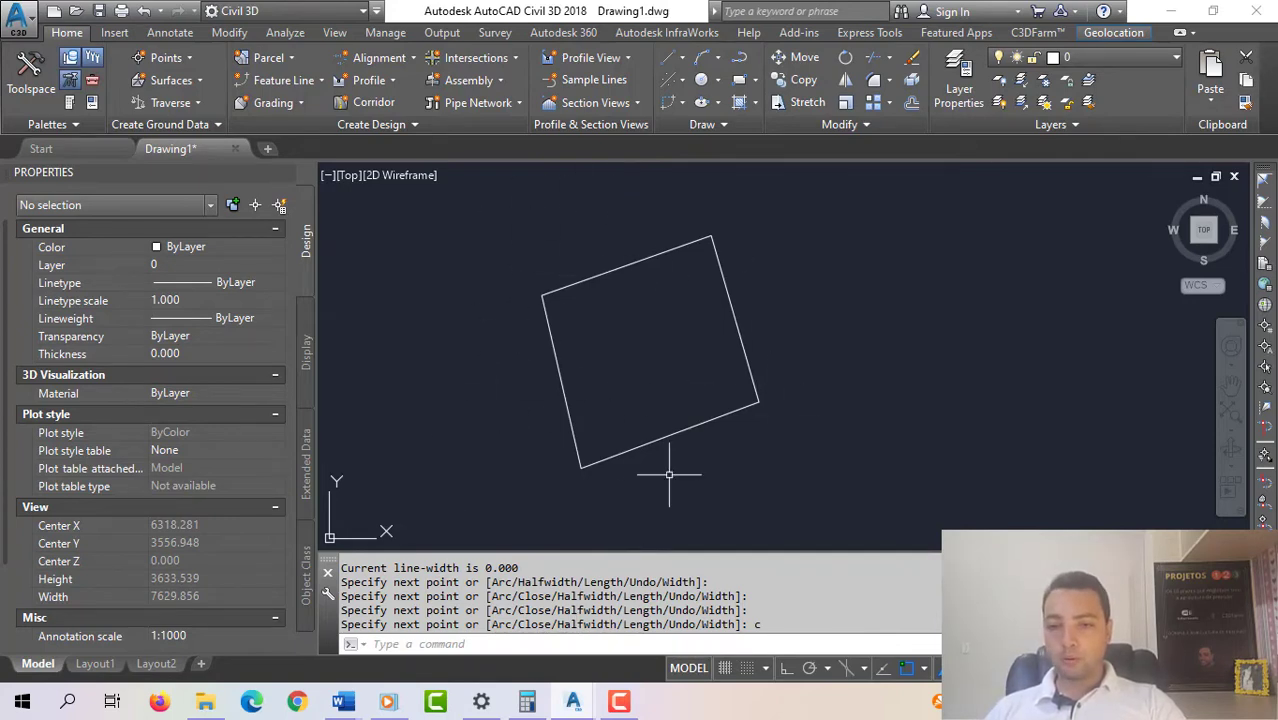
- Examine the closed four-sided polyline's area and length in its geometry properties, leaving it unselected
{"action": "left_click", "coordinate": [648, 316]}
{"action": "left_click", "coordinate": [612, 249]}
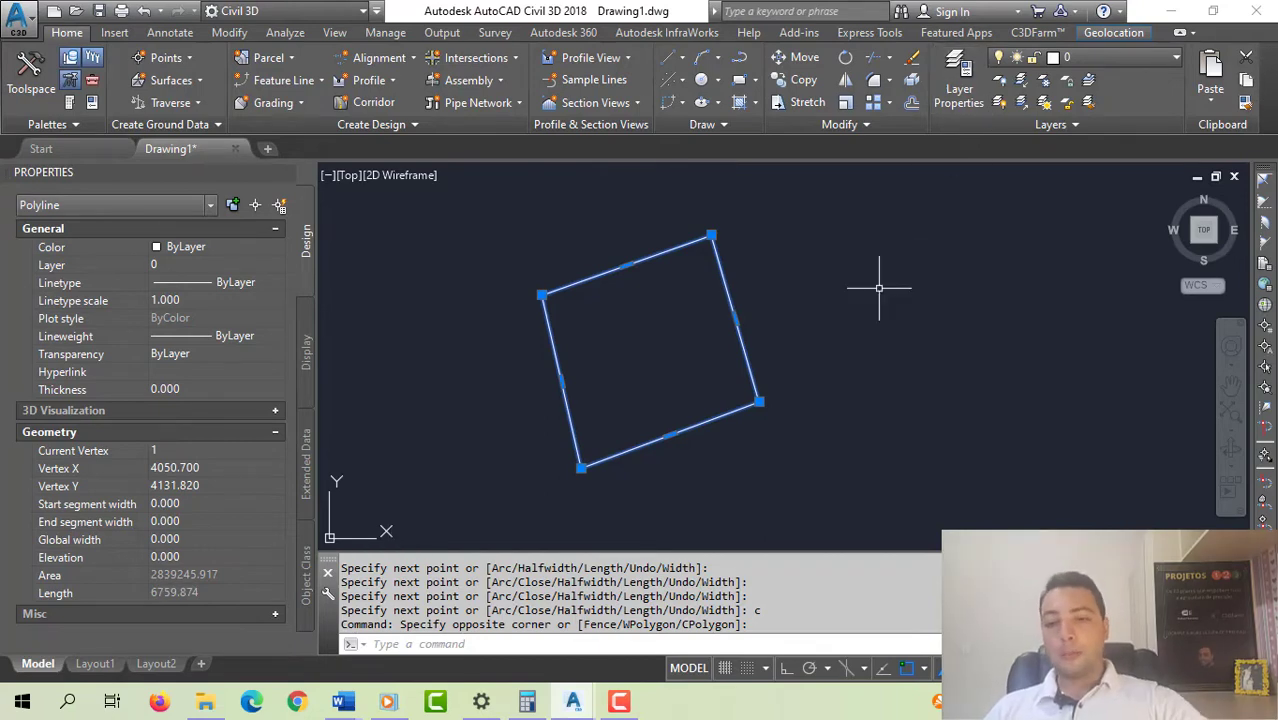
{"action": "key", "text": "Escape"}
{"action": "key", "text": "Escape"}
{"action": "key", "text": "Escape"}
{"action": "key", "text": "Escape"}
{"action": "left_click", "coordinate": [787, 337]}
{"action": "left_click", "coordinate": [637, 385]}
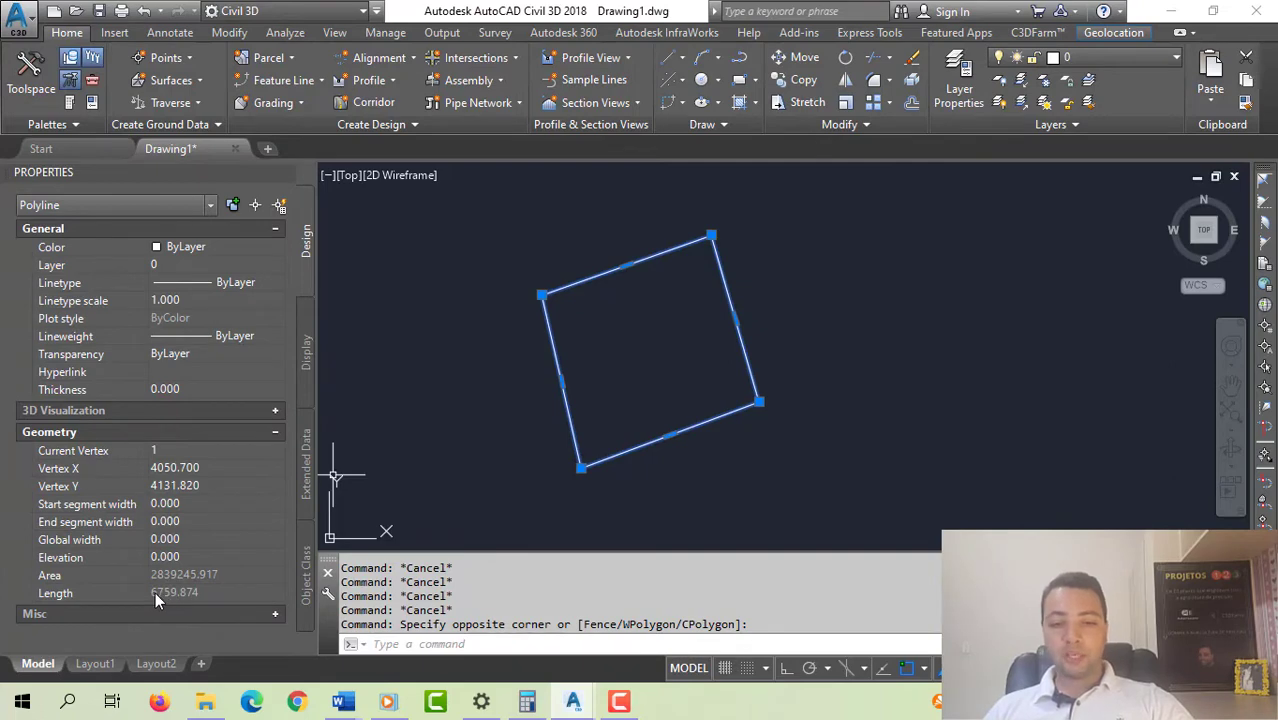
{"action": "key", "text": "Escape"}
{"action": "key", "text": "Escape"}
{"action": "key", "text": "Escape"}
{"action": "key", "text": "Escape"}
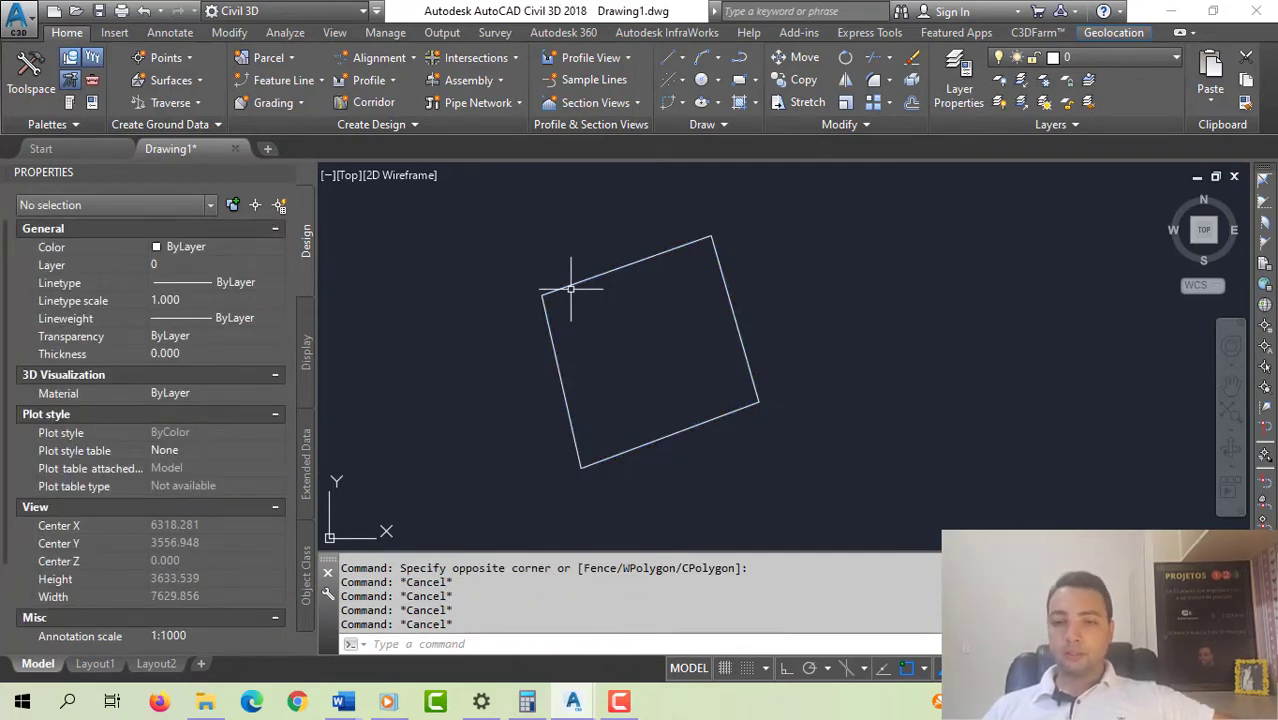
{"action": "left_click", "coordinate": [633, 340]}
{"action": "left_click", "coordinate": [599, 228]}
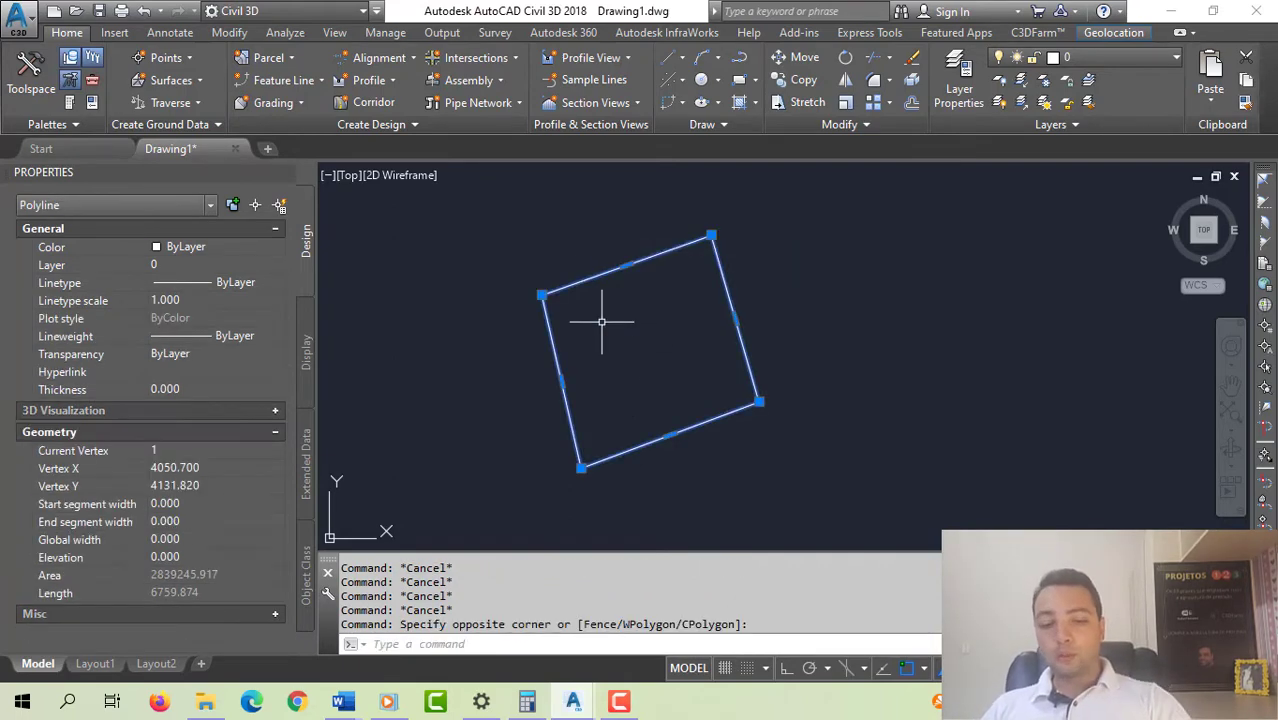
{"action": "key", "text": "Escape"}
{"action": "key", "text": "Escape"}
{"action": "key", "text": "Escape"}
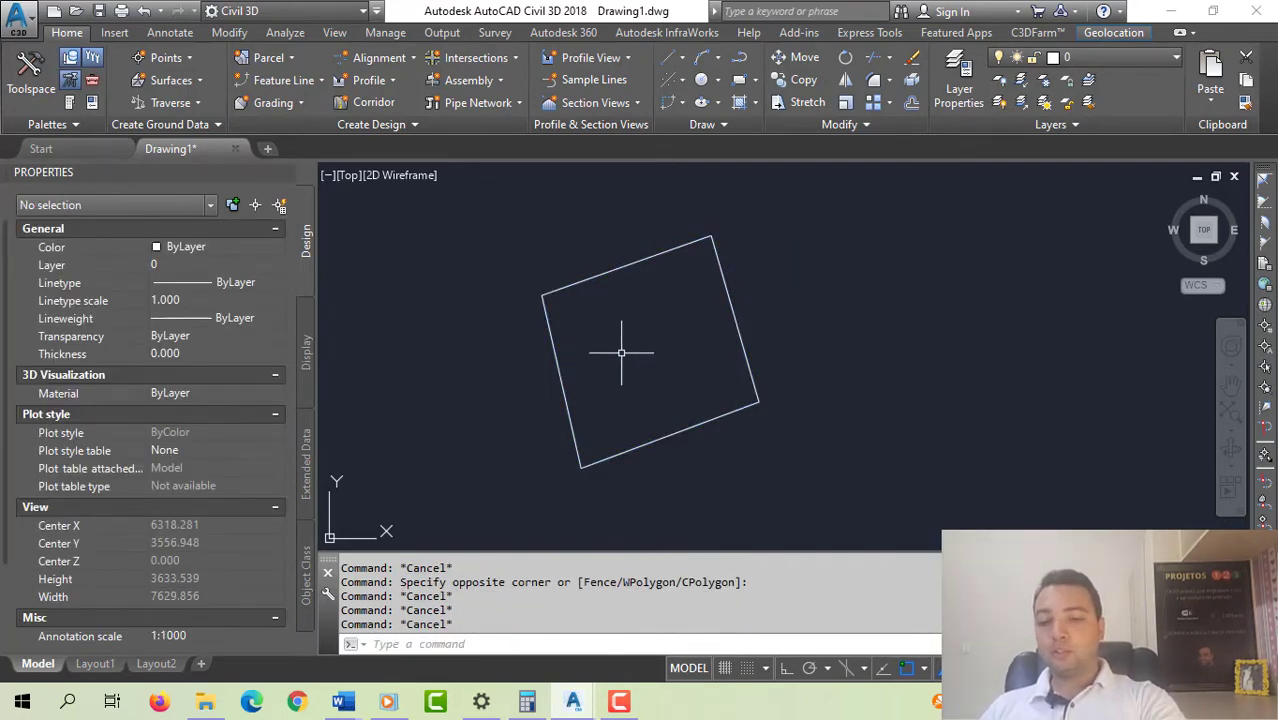
- Draw a diagonal polyline across the quadrilateral from its upper-right corner to its lower-left corner
{"action": "type", "text": "pl"}
{"action": "key", "text": "Return"}
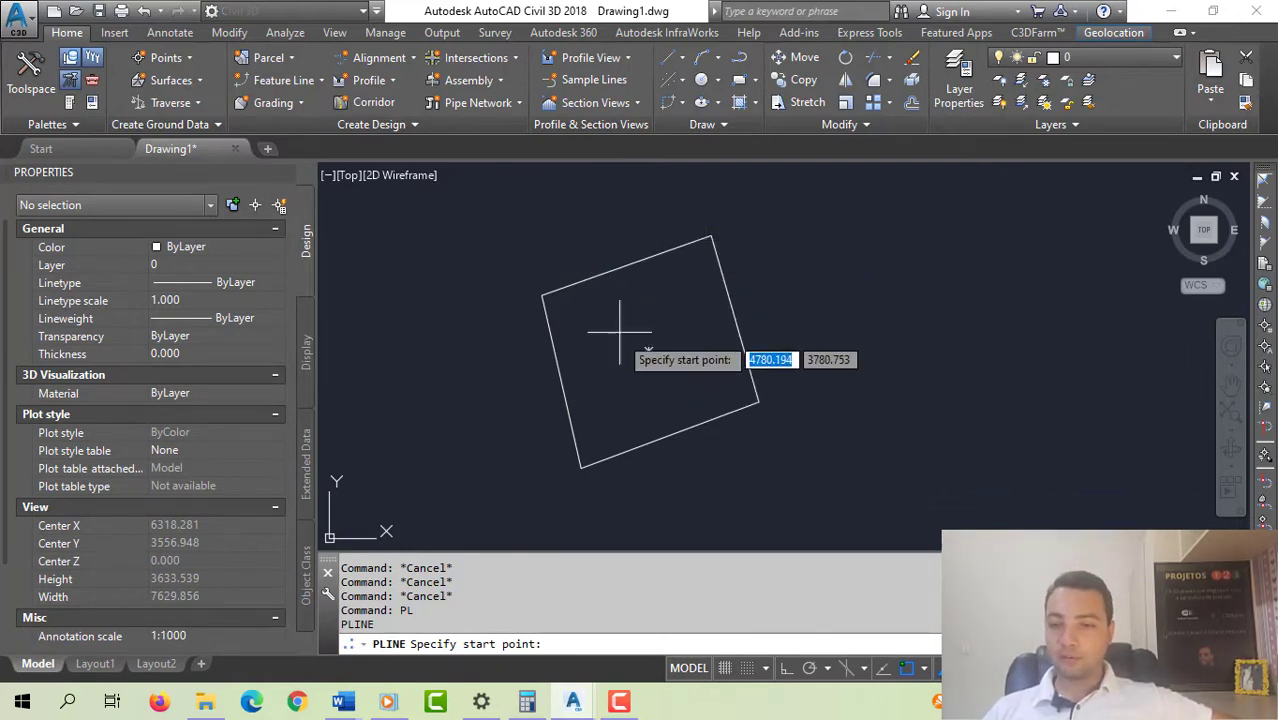
{"action": "left_click", "coordinate": [709, 238]}
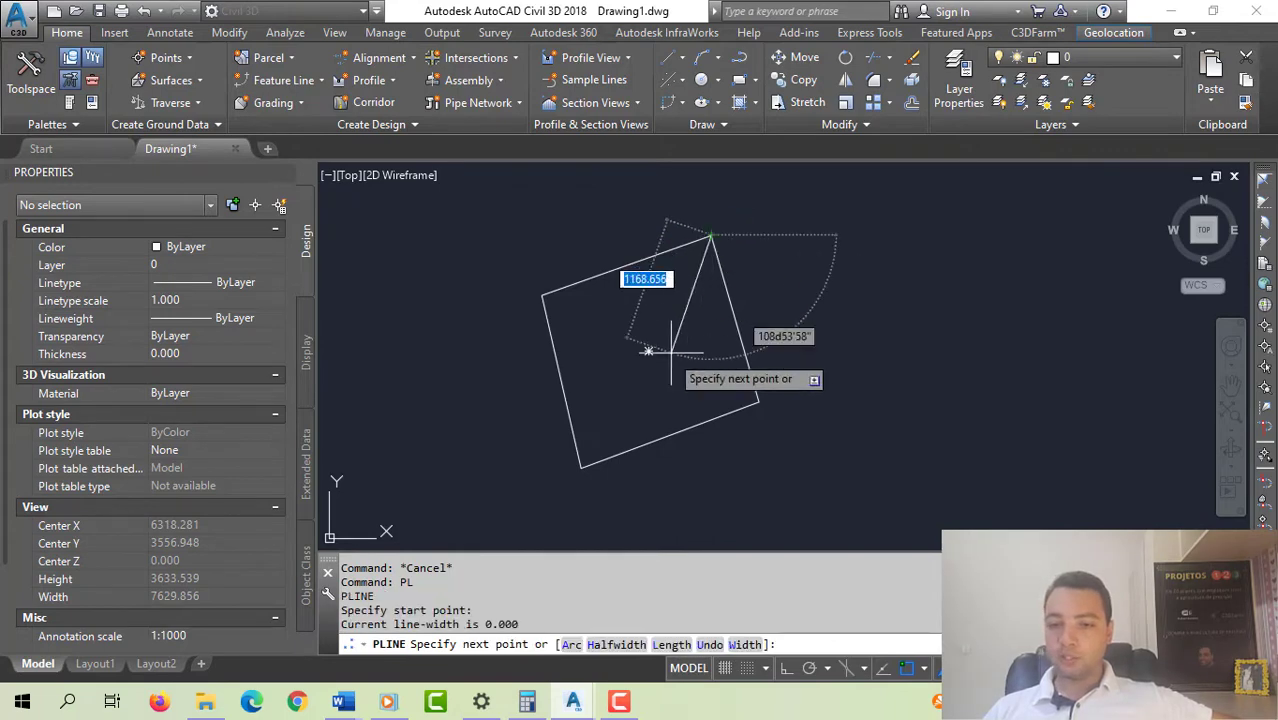
{"action": "left_click", "coordinate": [581, 466]}
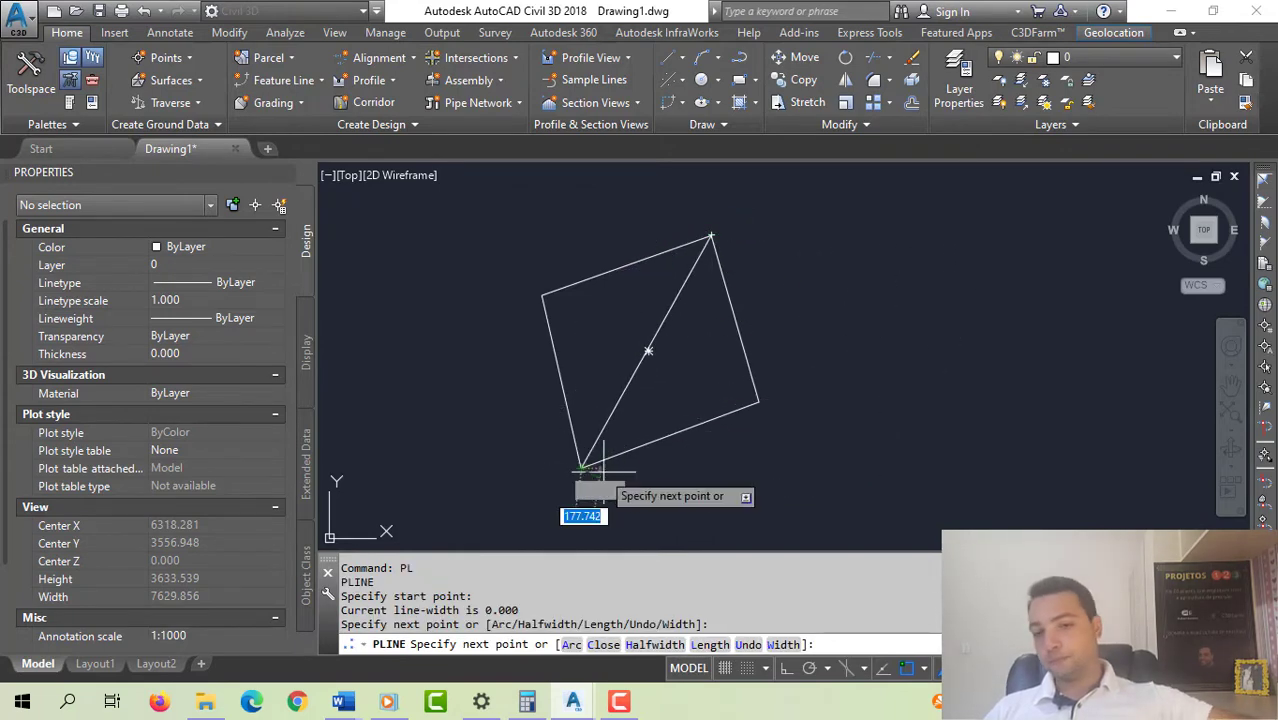
{"action": "key", "text": "Escape"}
{"action": "key", "text": "Escape"}
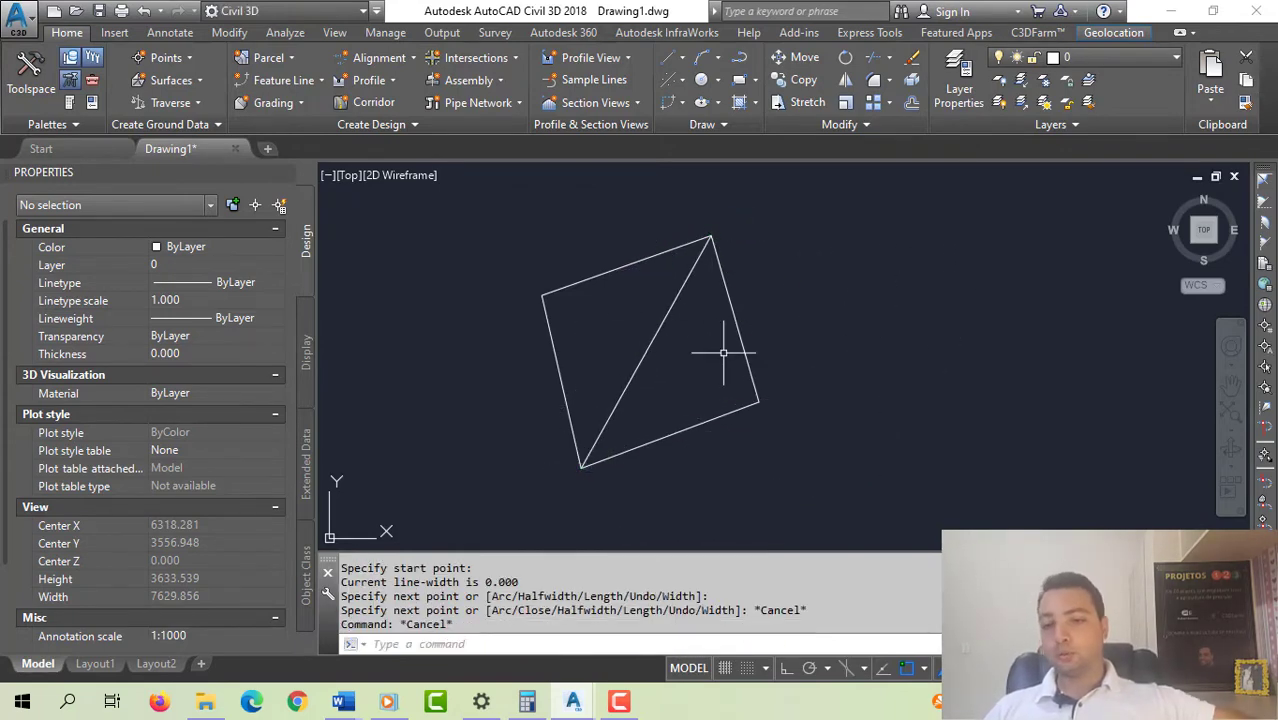
- Select the diagonal and the quadrilateral's outline in turn to examine which segments belong to each polyline
{"action": "left_click", "coordinate": [673, 347]}
{"action": "left_click", "coordinate": [605, 315]}
{"action": "key", "text": "Escape"}
{"action": "key", "text": "Escape"}
{"action": "left_click", "coordinate": [622, 277]}
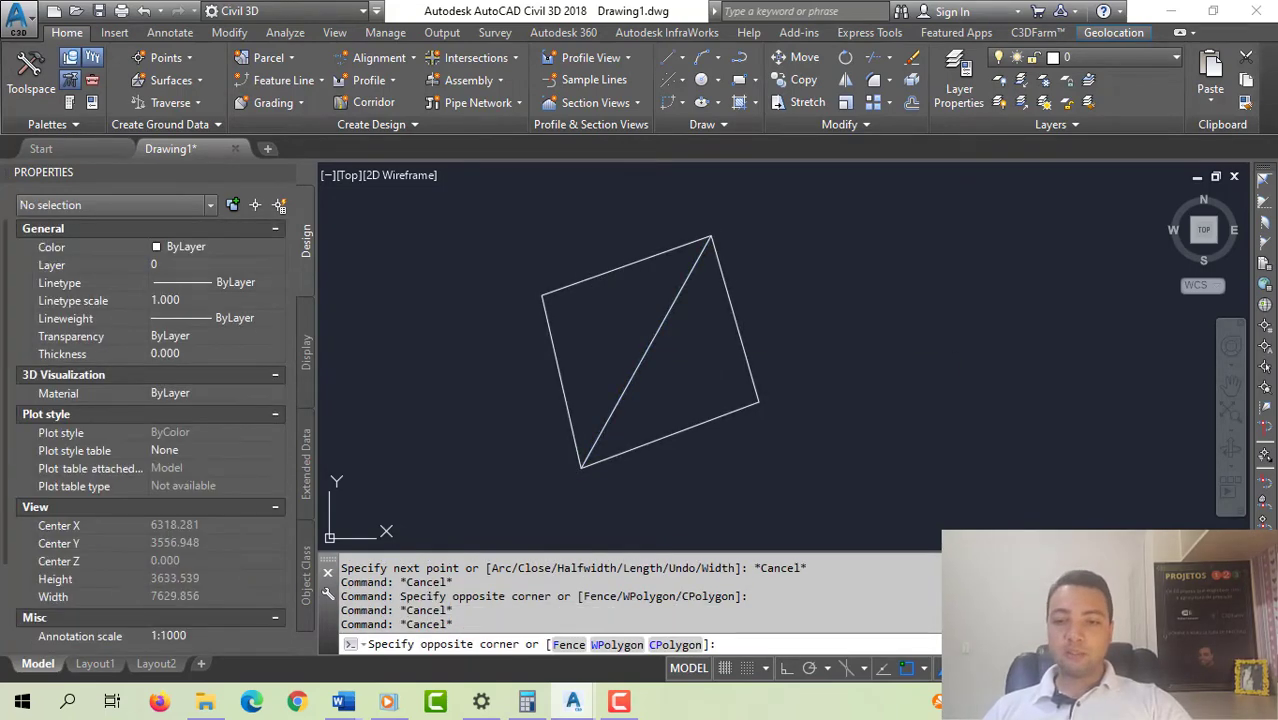
{"action": "left_click", "coordinate": [606, 248]}
{"action": "key", "text": "Escape"}
{"action": "left_click", "coordinate": [662, 350]}
{"action": "left_click", "coordinate": [634, 325]}
{"action": "key", "text": "Escape"}
{"action": "key", "text": "Escape"}
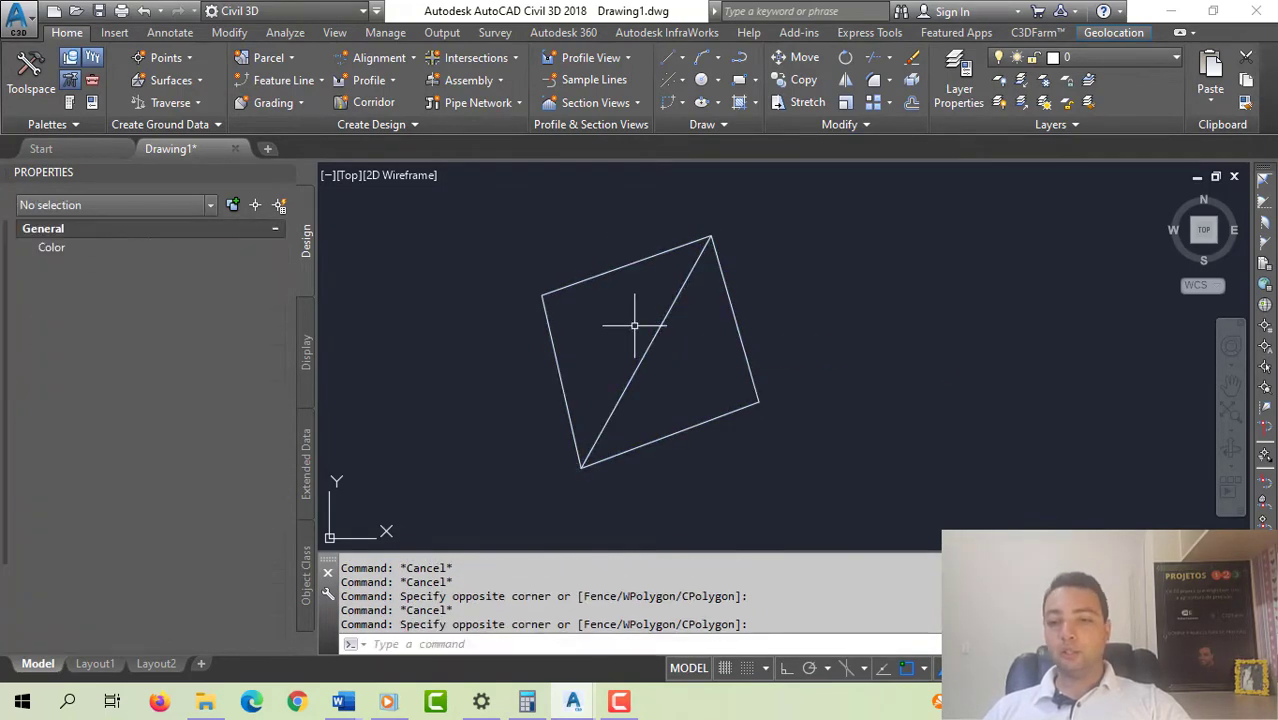
- Draw an open six-segment polyline to the right of the quadrilateral, with its open side facing the quadrilateral
{"action": "type", "text": "pl"}
{"action": "key", "text": "Return"}
{"action": "left_click", "coordinate": [797, 291]}
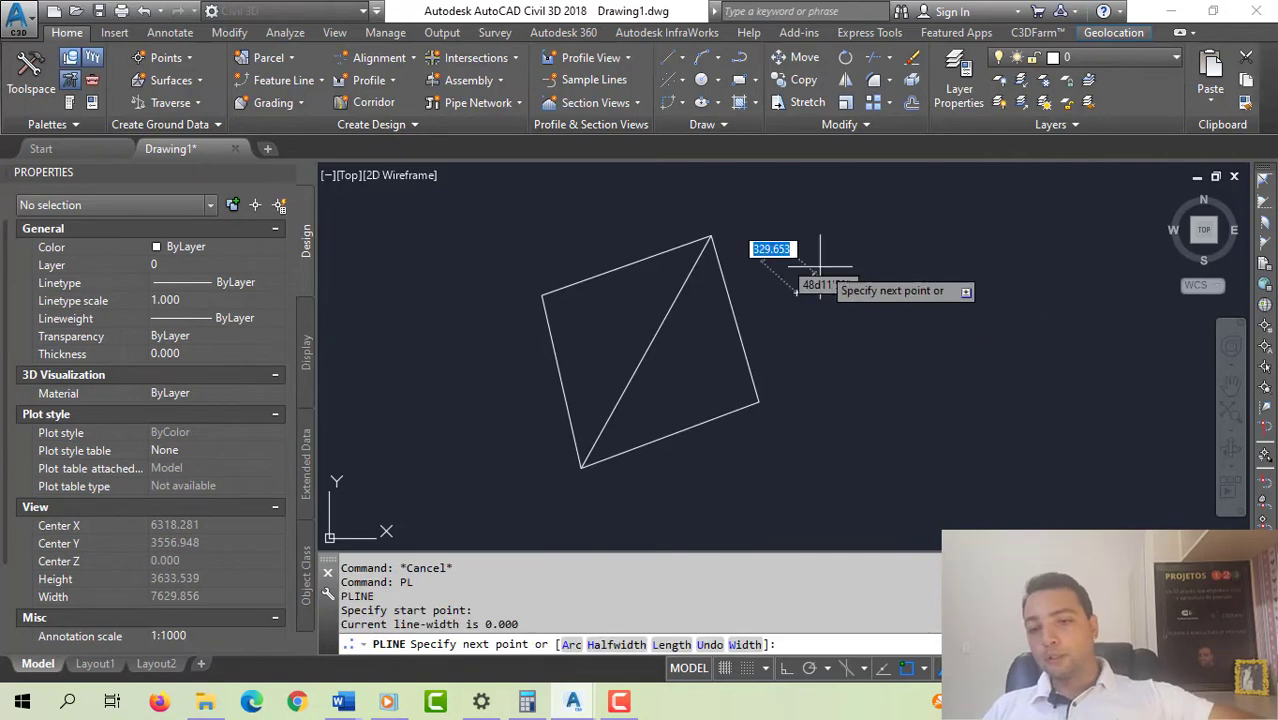
{"action": "left_click", "coordinate": [860, 243]}
{"action": "left_click", "coordinate": [925, 285]}
{"action": "left_click", "coordinate": [957, 356]}
{"action": "left_click", "coordinate": [861, 456]}
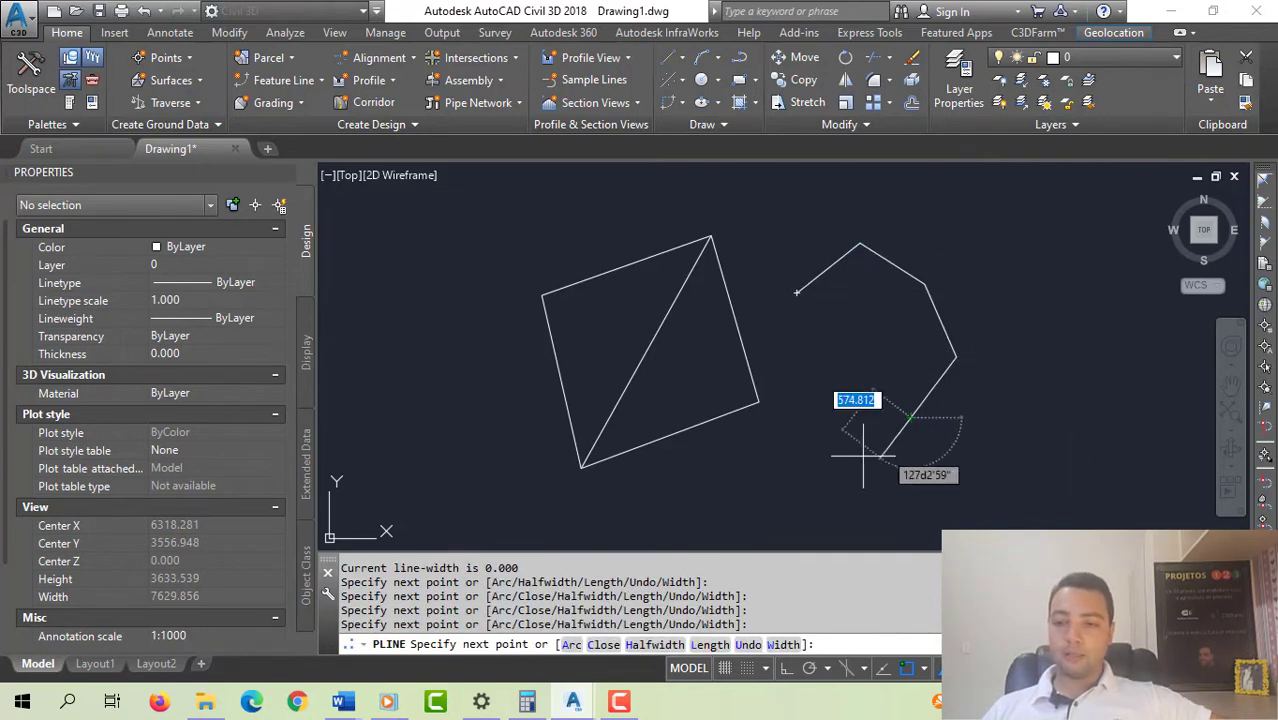
{"action": "left_click", "coordinate": [815, 419]}
{"action": "key", "text": "Escape"}
{"action": "left_click", "coordinate": [907, 460]}
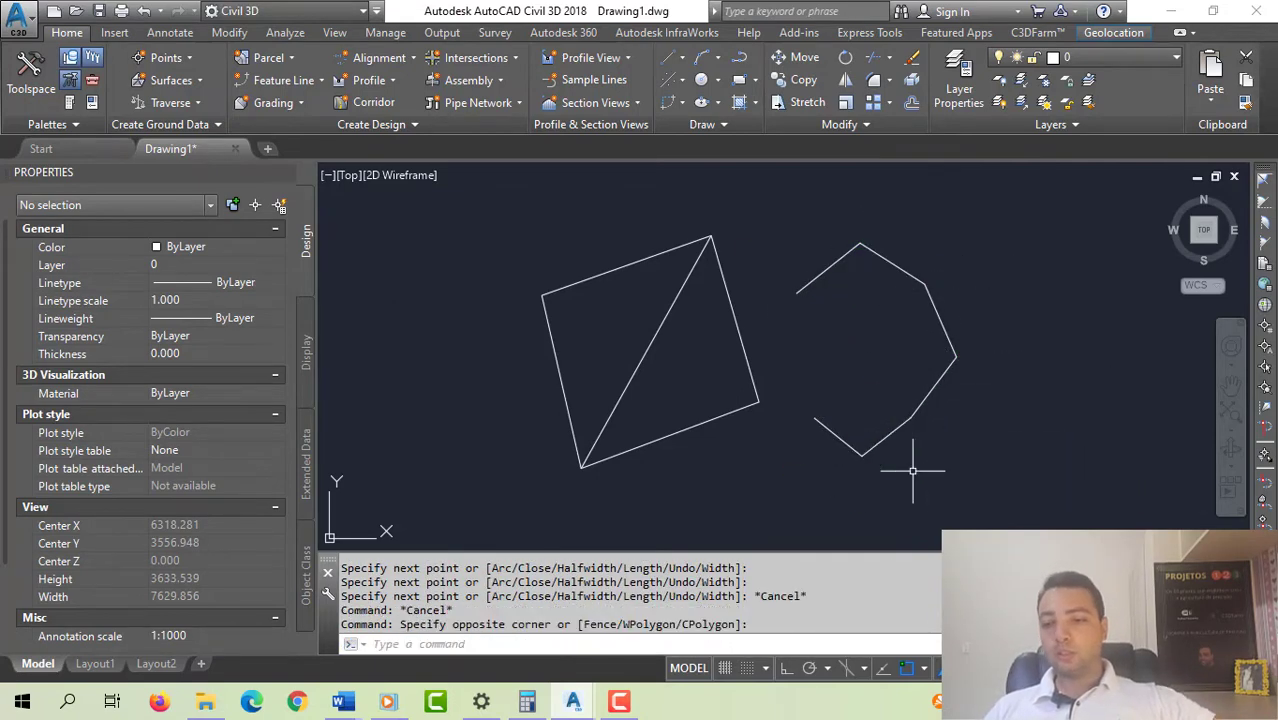
{"action": "left_click", "coordinate": [905, 393]}
{"action": "key", "text": "Escape"}
{"action": "key", "text": "Escape"}
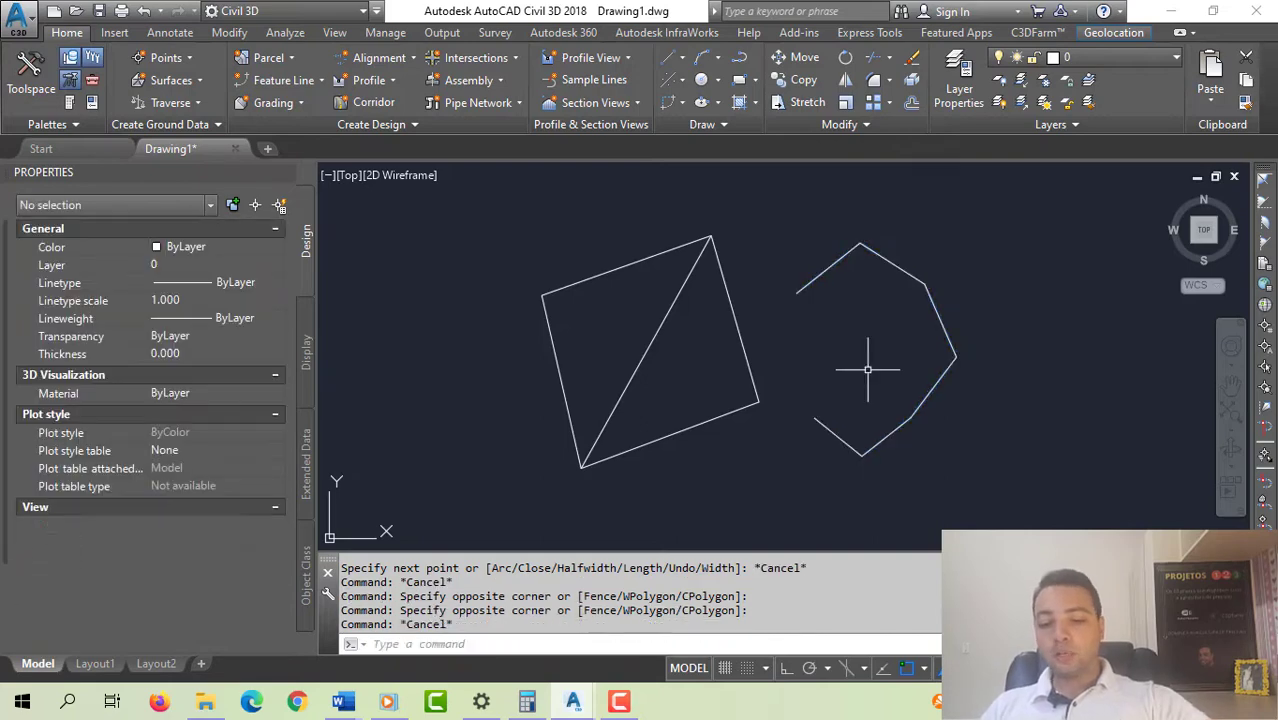
- Draw a second polyline with four segments that bridges the two free ends of the open polyline
{"action": "type", "text": "pl"}
{"action": "key", "text": "Return"}
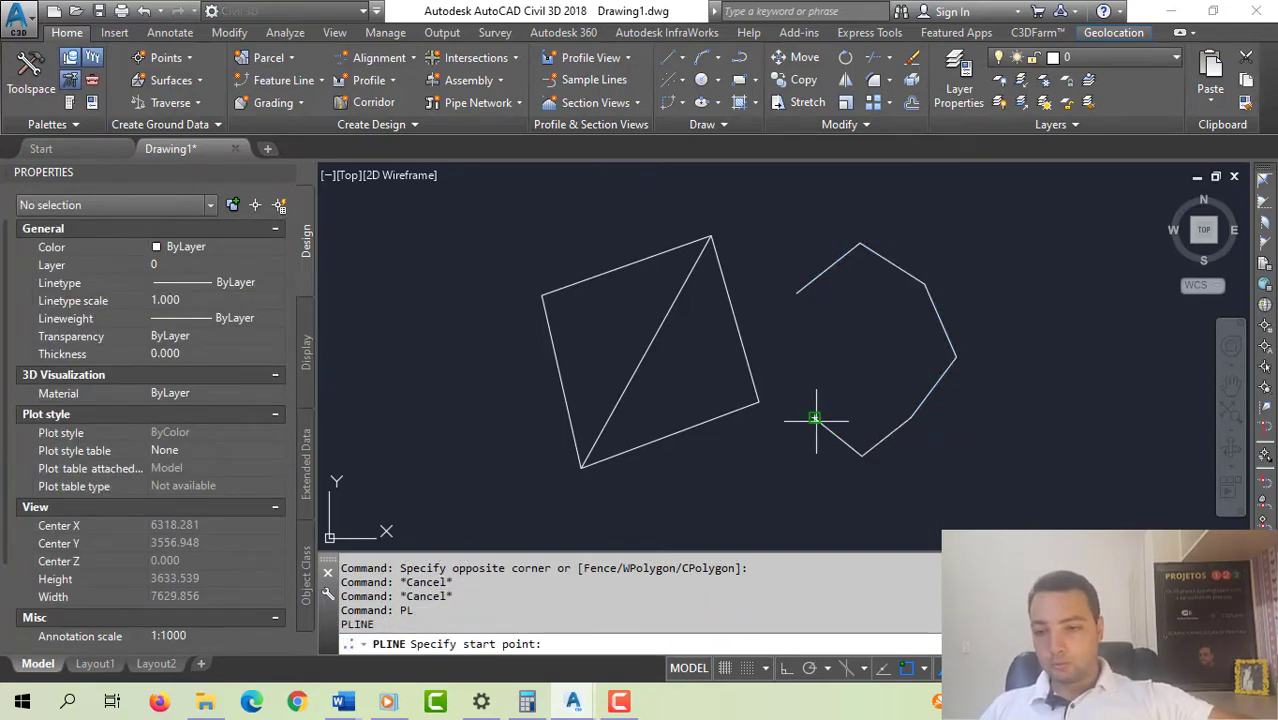
{"action": "left_click", "coordinate": [815, 419]}
{"action": "left_click", "coordinate": [795, 388]}
{"action": "left_click", "coordinate": [775, 360]}
{"action": "left_click", "coordinate": [773, 334]}
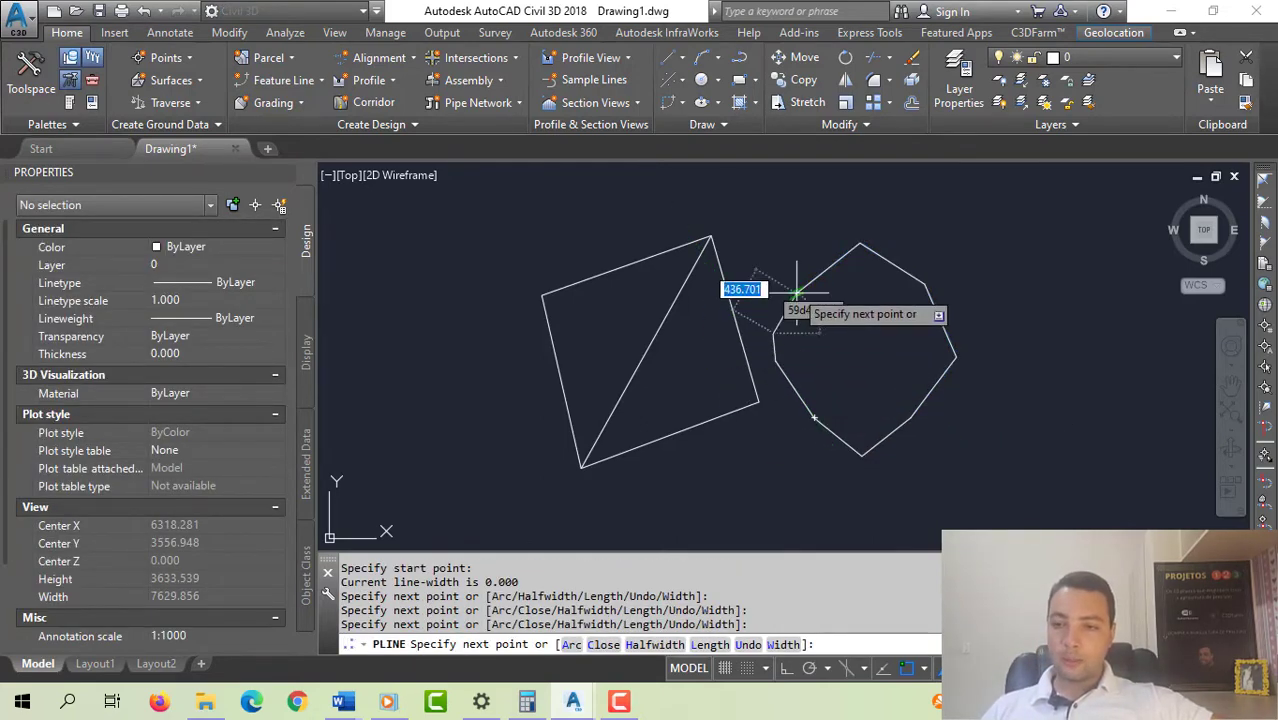
{"action": "left_click", "coordinate": [797, 293]}
{"action": "key", "text": "Escape"}
{"action": "key", "text": "Escape"}
{"action": "key", "text": "Escape"}
- Select parts of the right-hand shape in turn to examine which segments belong to each of its polylines
{"action": "left_click", "coordinate": [841, 338]}
{"action": "left_click", "coordinate": [768, 394]}
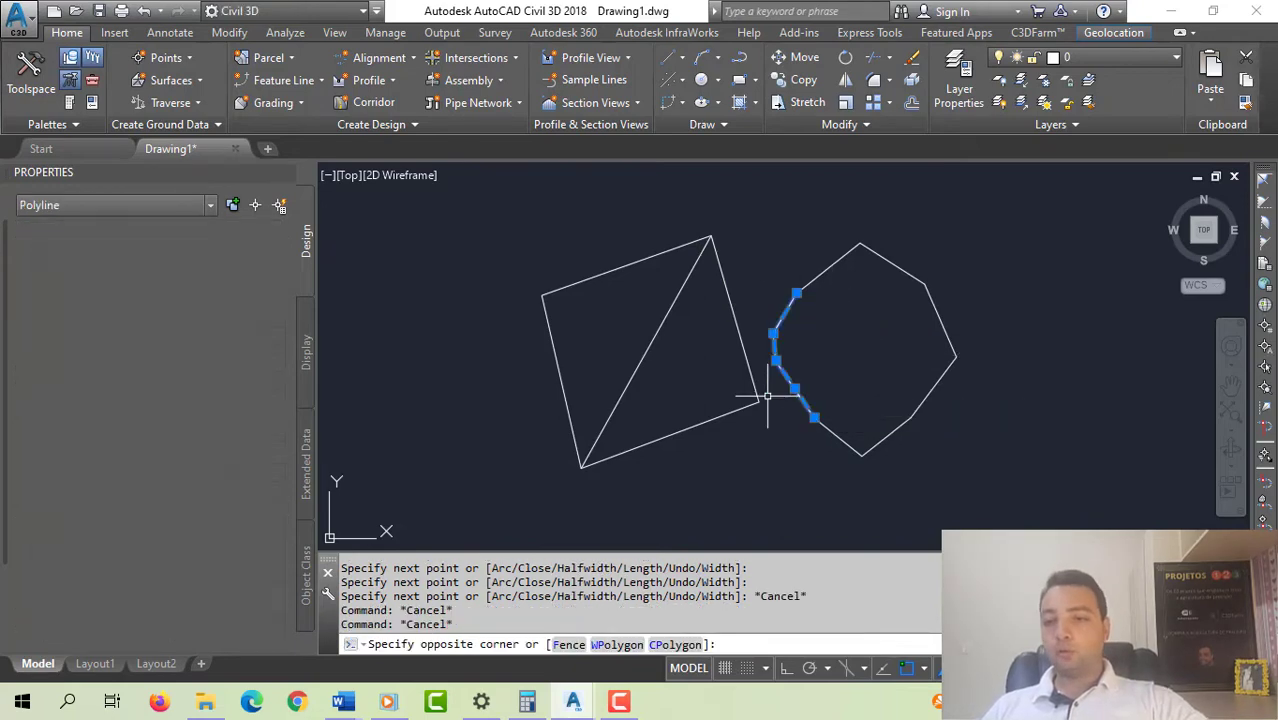
{"action": "key", "text": "Escape"}
{"action": "left_click", "coordinate": [839, 312]}
{"action": "left_click", "coordinate": [818, 241]}
{"action": "key", "text": "Escape"}
{"action": "left_click", "coordinate": [780, 398]}
{"action": "key", "text": "Escape"}
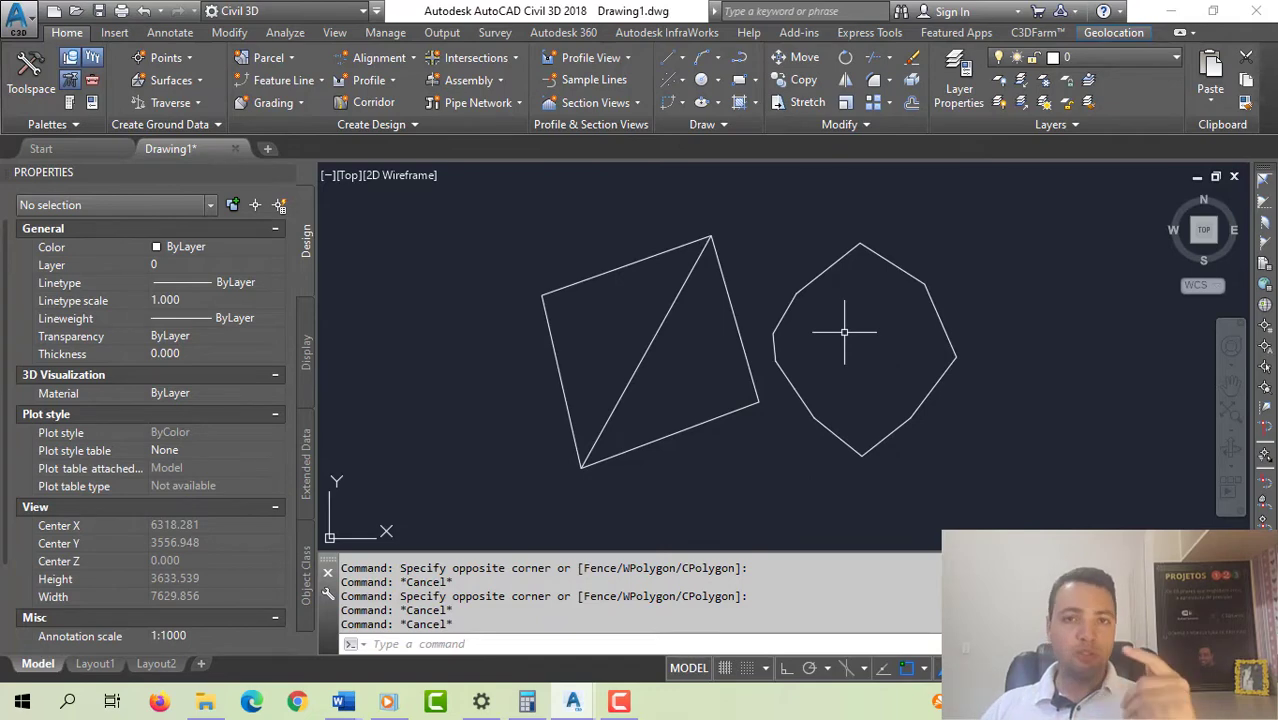
- Erase the two polylines of the right-hand shape, plus the quadrilateral and its diagonal
{"action": "left_click", "coordinate": [844, 332]}
{"action": "left_click", "coordinate": [782, 250]}
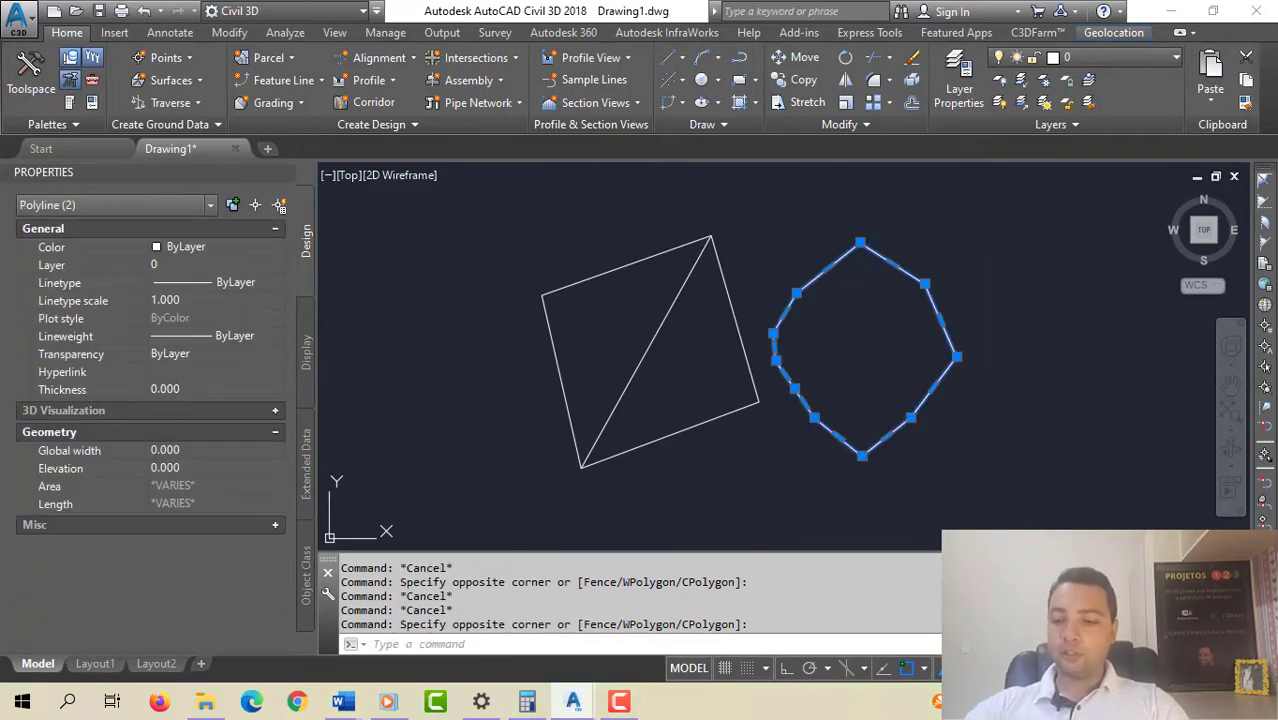
{"action": "key", "text": "Delete"}
{"action": "left_click", "coordinate": [812, 452]}
{"action": "left_click", "coordinate": [486, 256]}
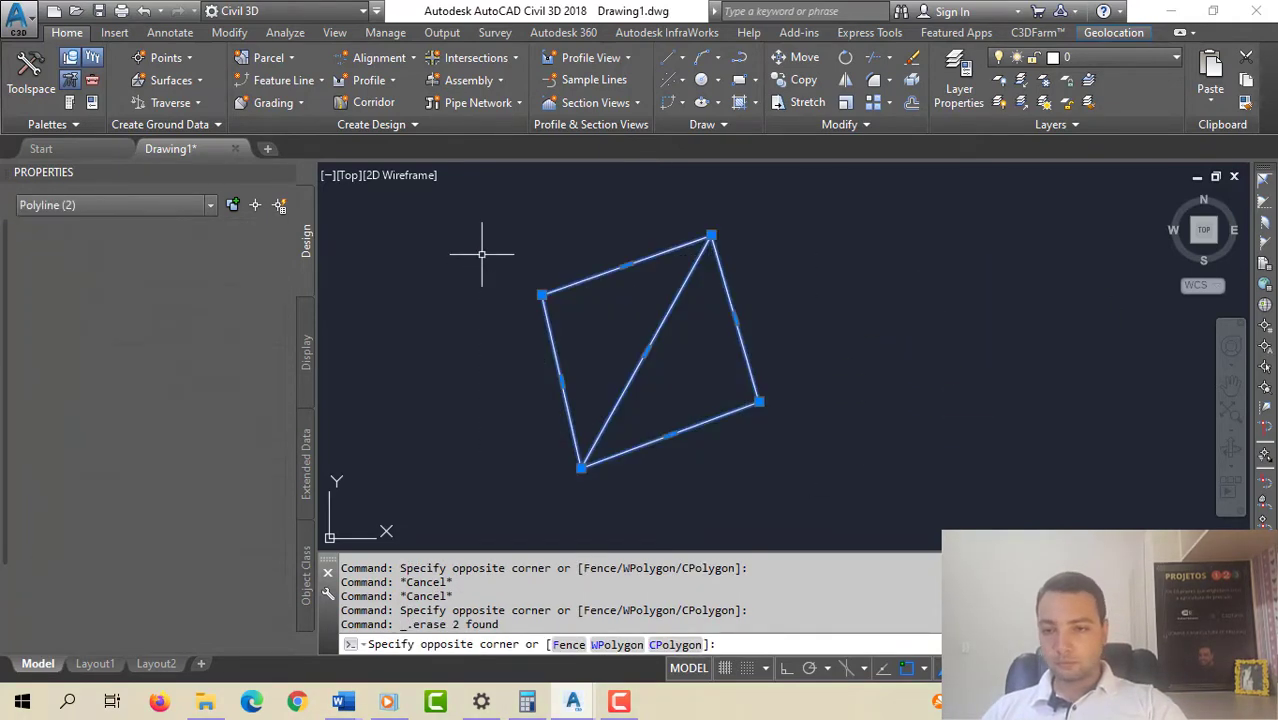
{"action": "key", "text": "Delete"}
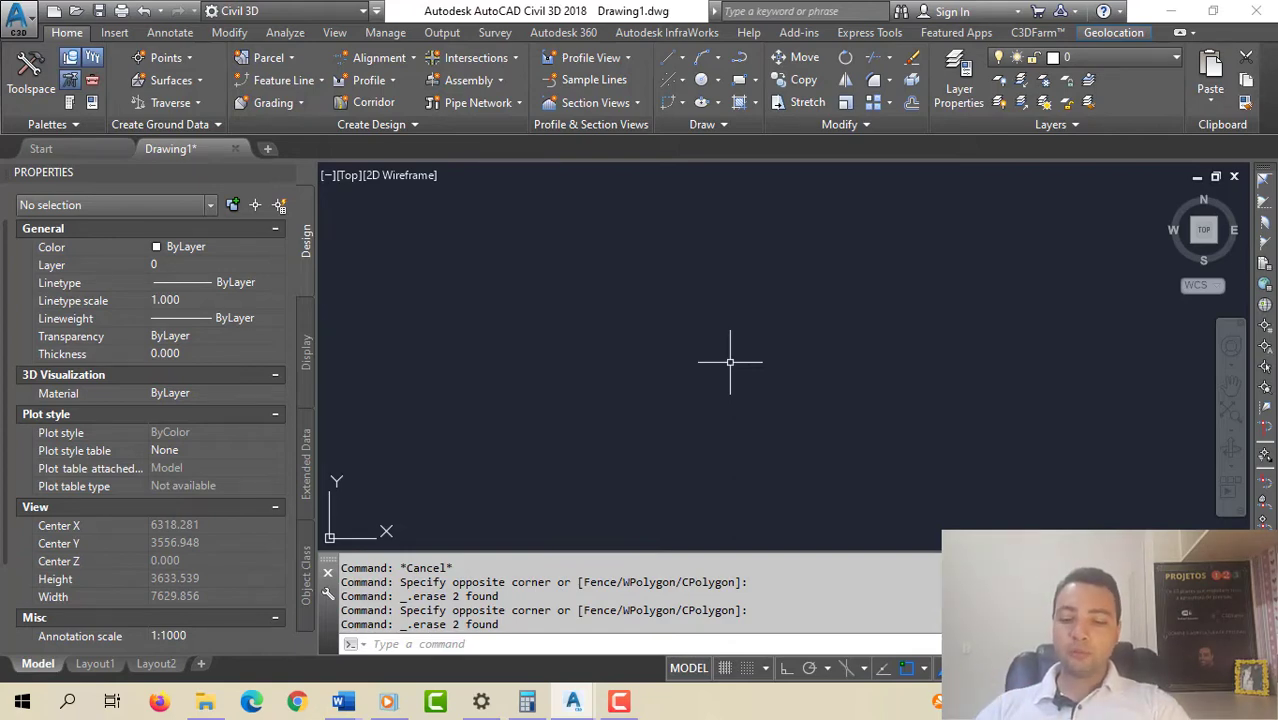
{"action": "type", "text": "C"}
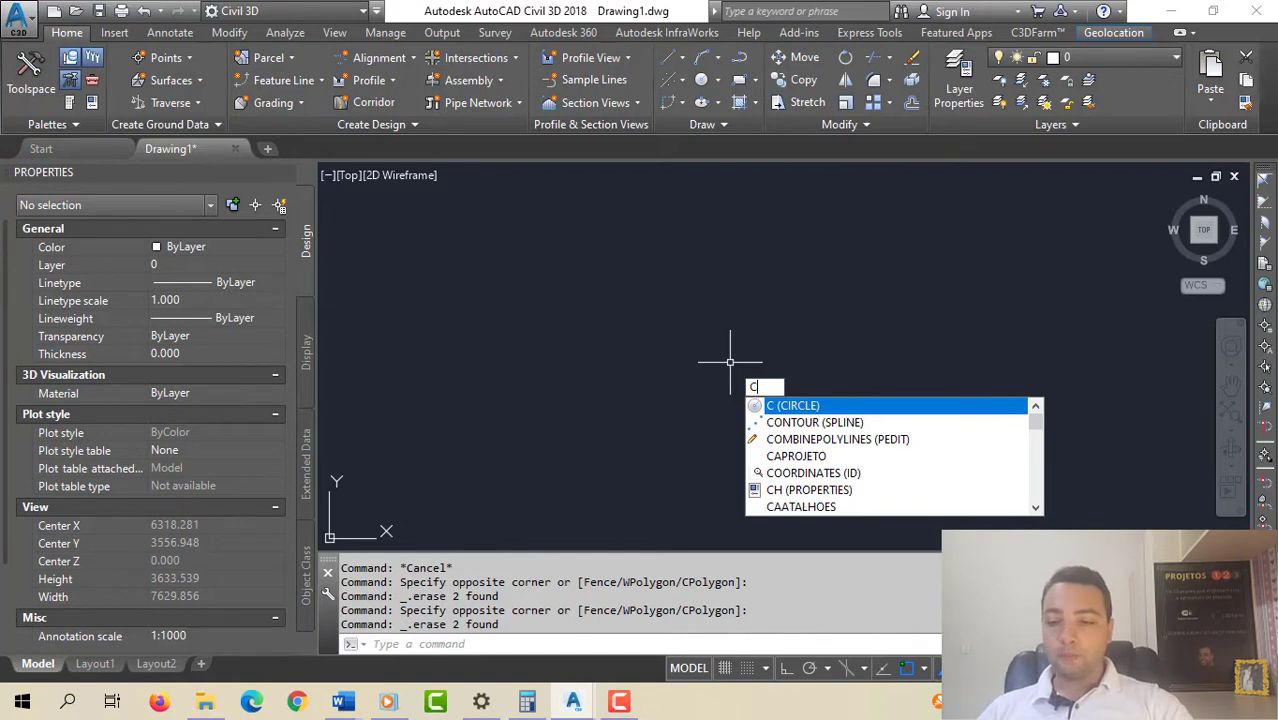
{"action": "key", "text": "Escape"}
{"action": "key", "text": "Escape"}
{"action": "key", "text": "Escape"}
- Draw a circle with a diameter of 200 in the middle of the empty drawing area
{"action": "type", "text": "c"}
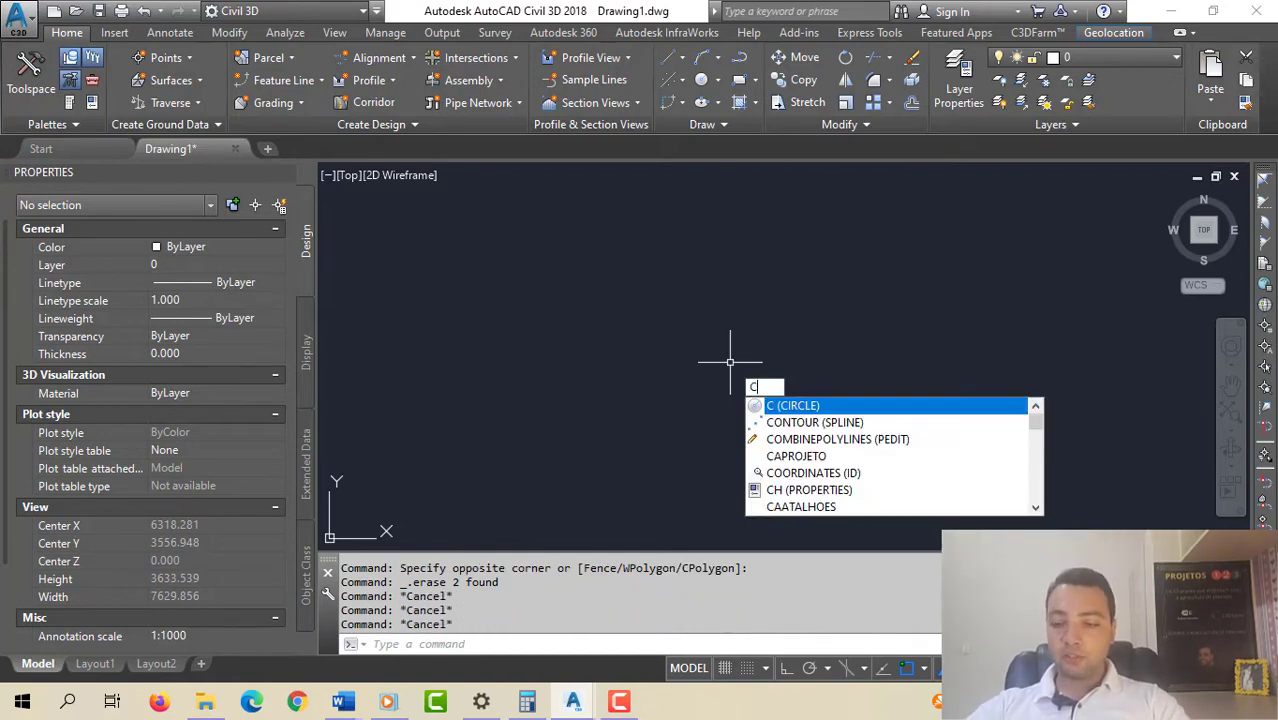
{"action": "key", "text": "Return"}
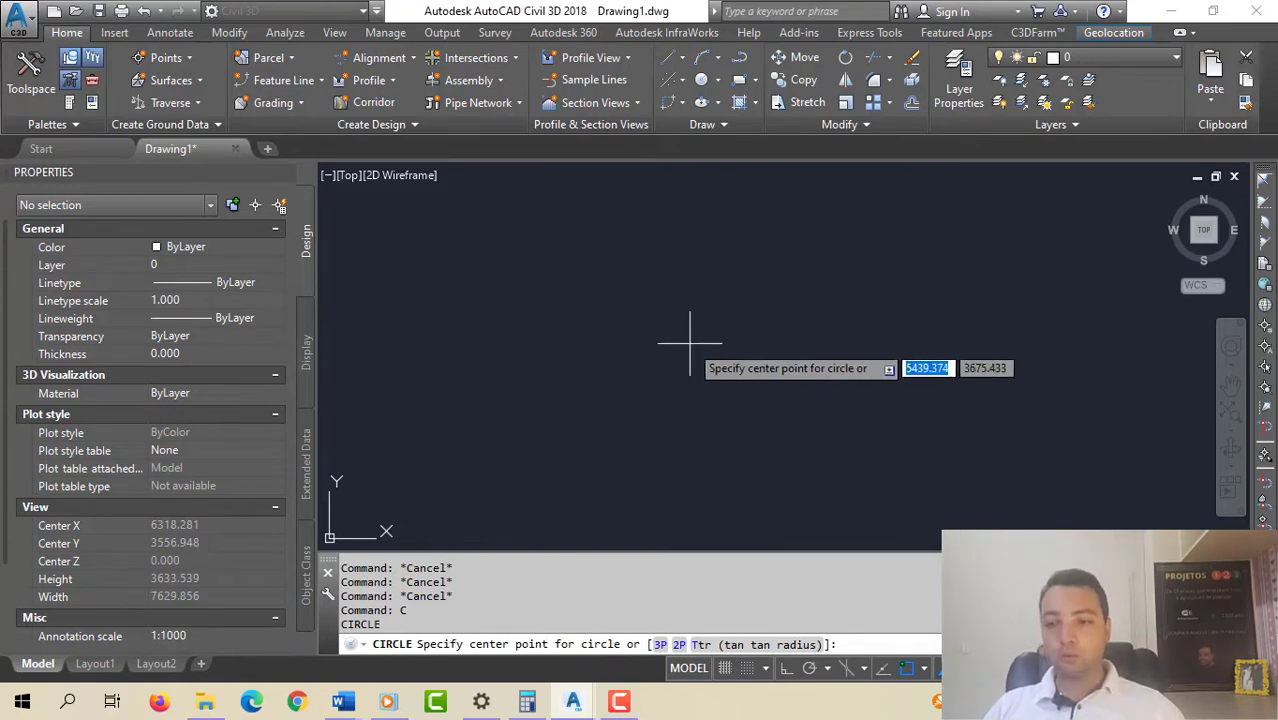
{"action": "left_click", "coordinate": [690, 342]}
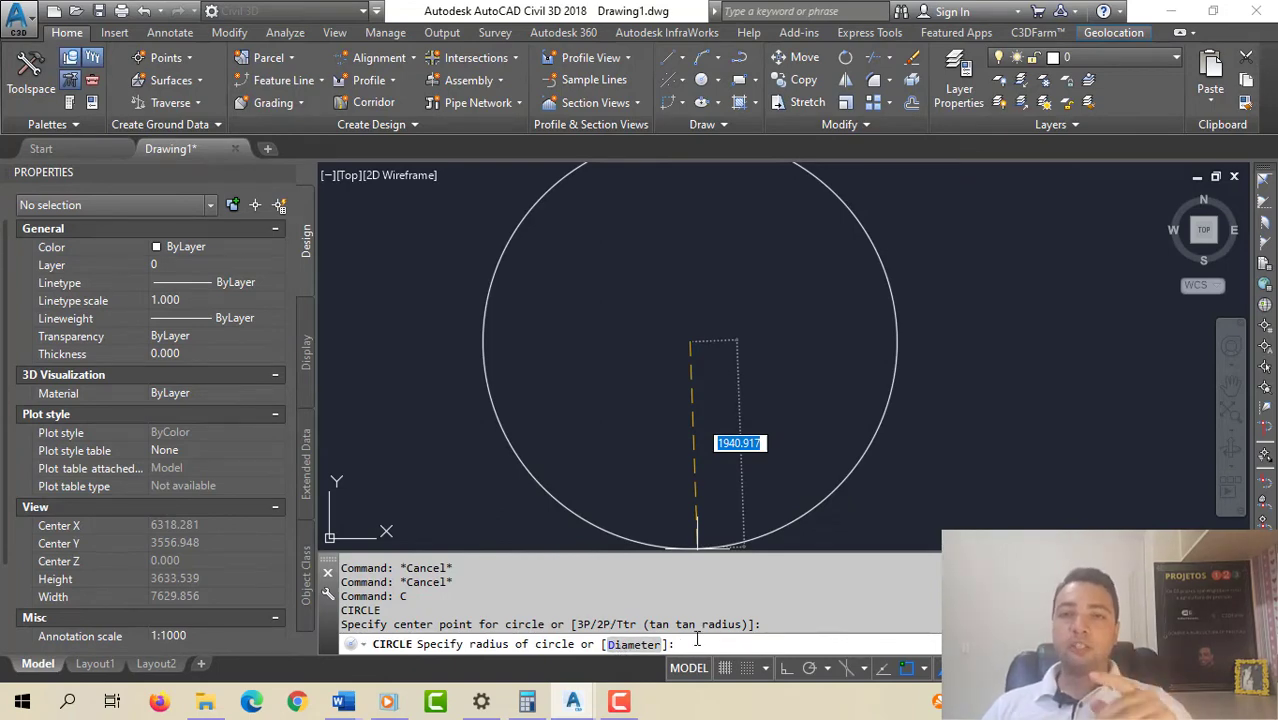
{"action": "type", "text": "d"}
{"action": "key", "text": "Return"}
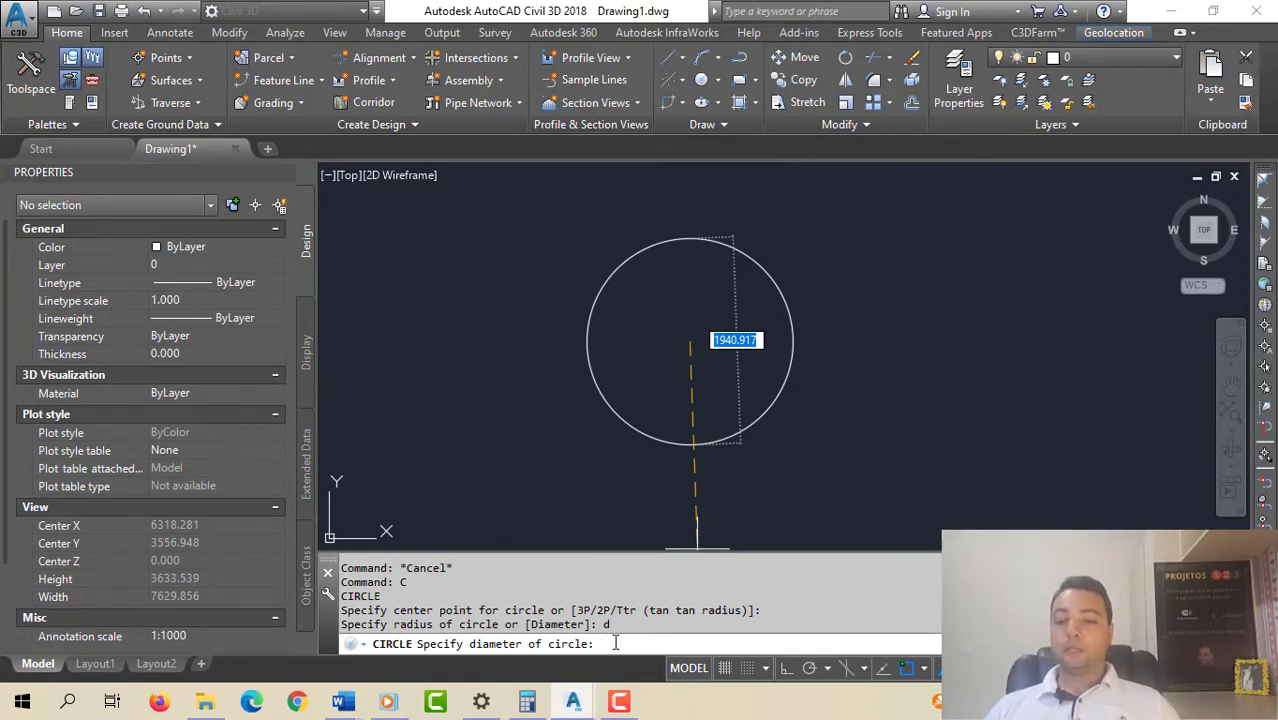
{"action": "type", "text": "200"}
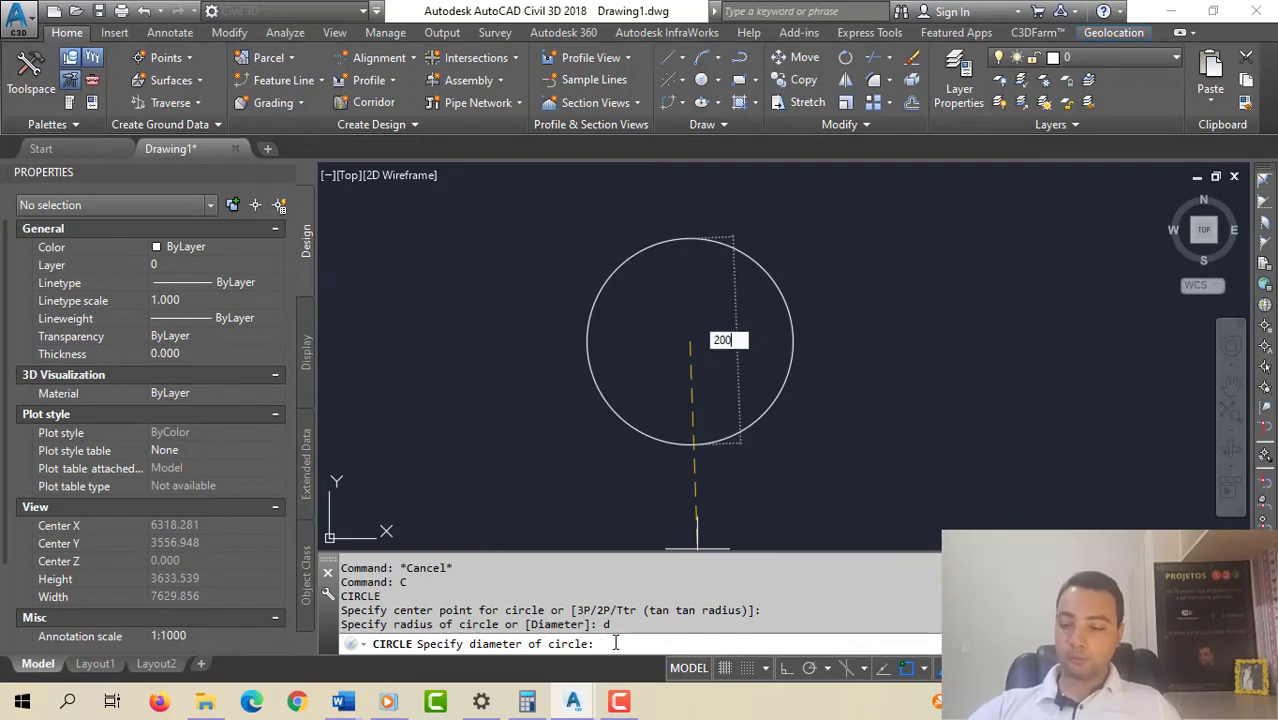
{"action": "key", "text": "Return"}
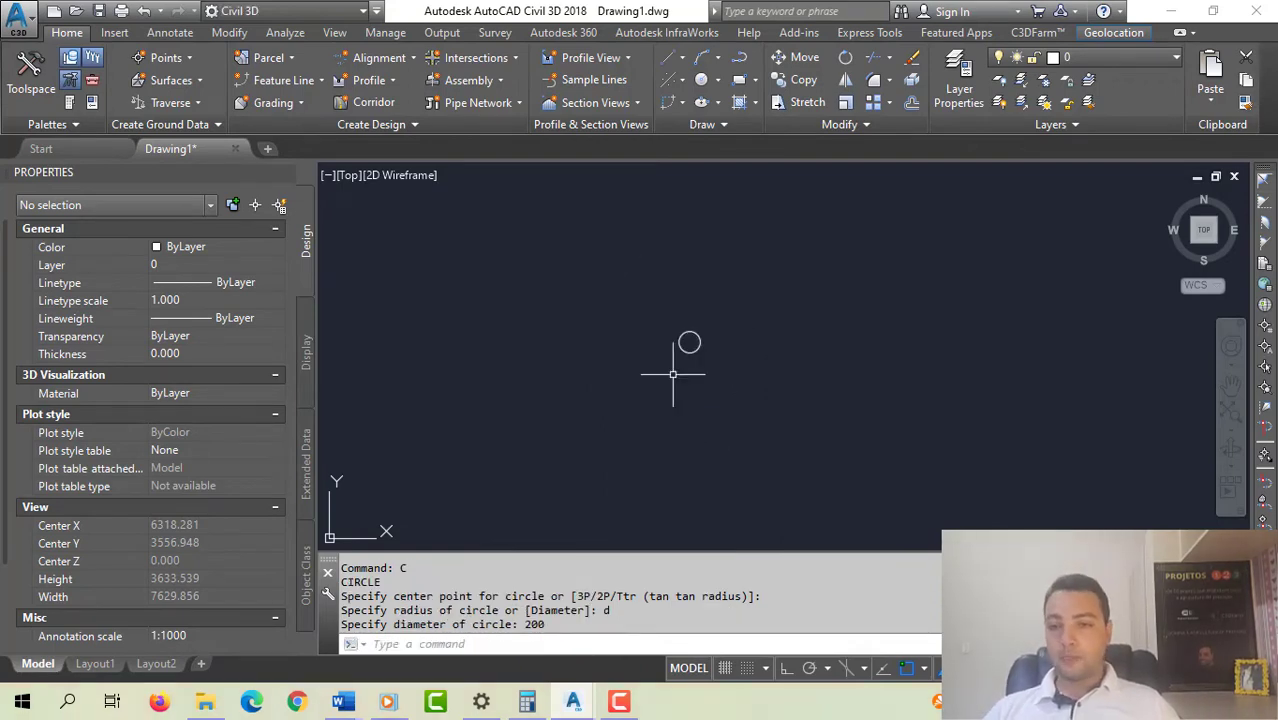
{"action": "scroll", "coordinate": [688, 342], "scroll_direction": "up", "scroll_amount": 10}
{"action": "scroll", "coordinate": [733, 355], "scroll_direction": "down", "scroll_amount": 8}
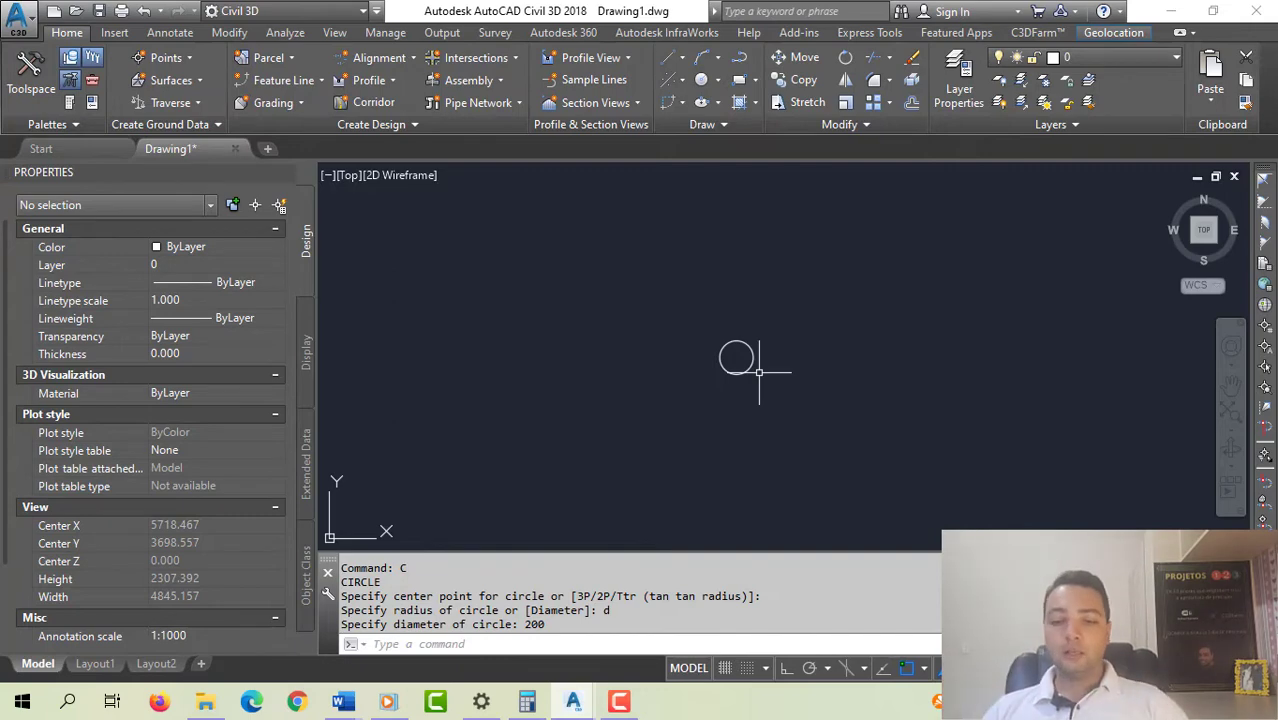
- Select the circle and erase it from the drawing
{"action": "key", "text": "Escape"}
{"action": "key", "text": "Escape"}
{"action": "key", "text": "Escape"}
{"action": "left_click", "coordinate": [730, 360]}
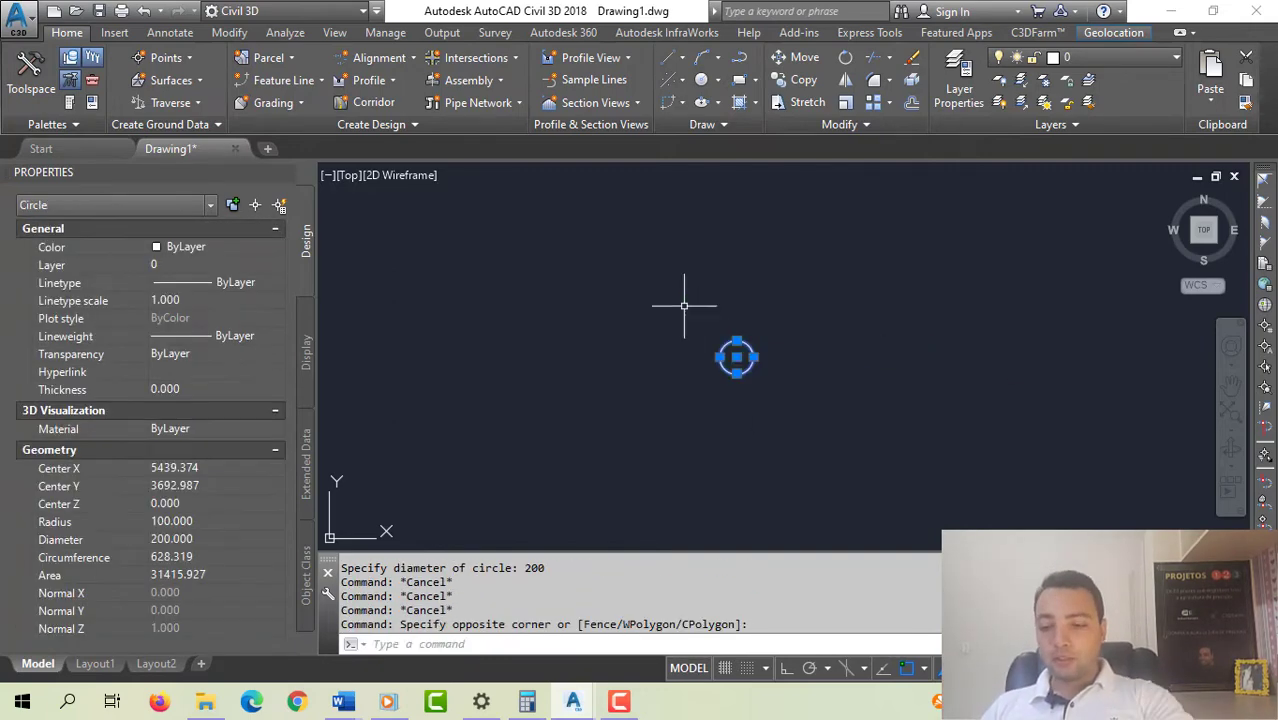
{"action": "key", "text": "Delete"}
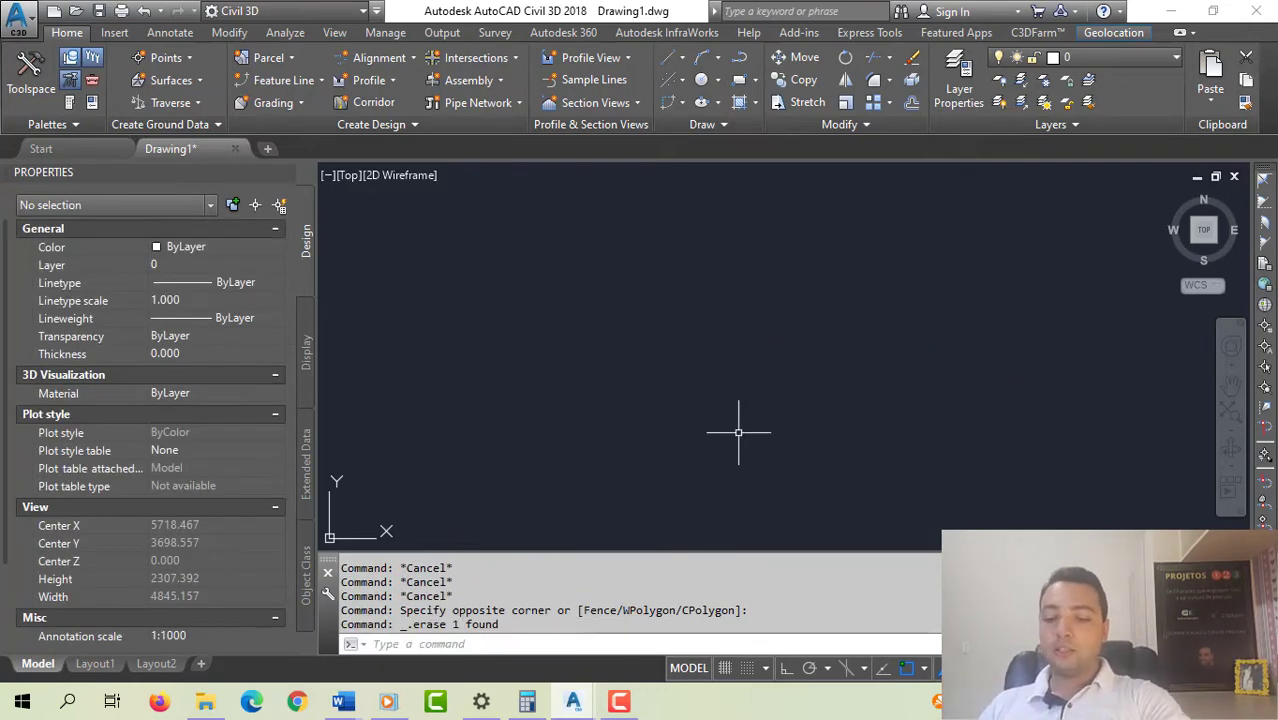
{"action": "type", "text": "PL"}
{"action": "key", "text": "Return"}
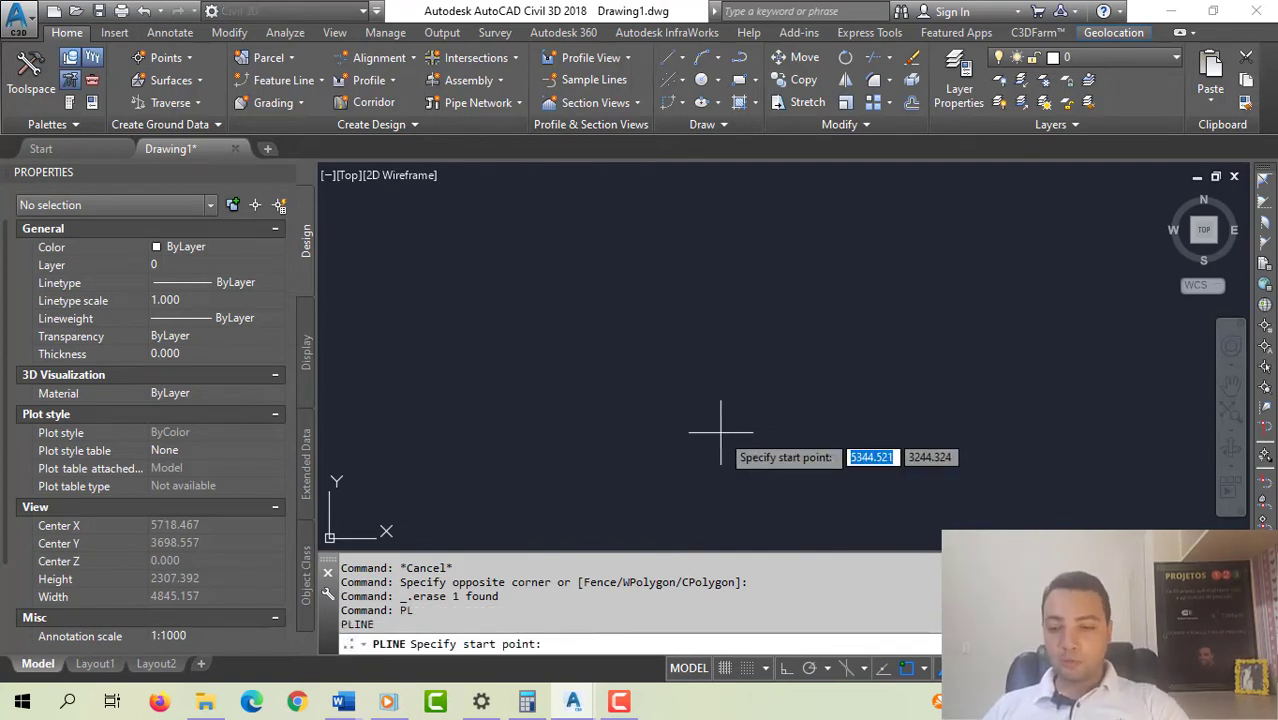
{"action": "key", "text": "Escape"}
{"action": "key", "text": "Escape"}
{"action": "key", "text": "Escape"}
{"action": "key", "text": "Escape"}
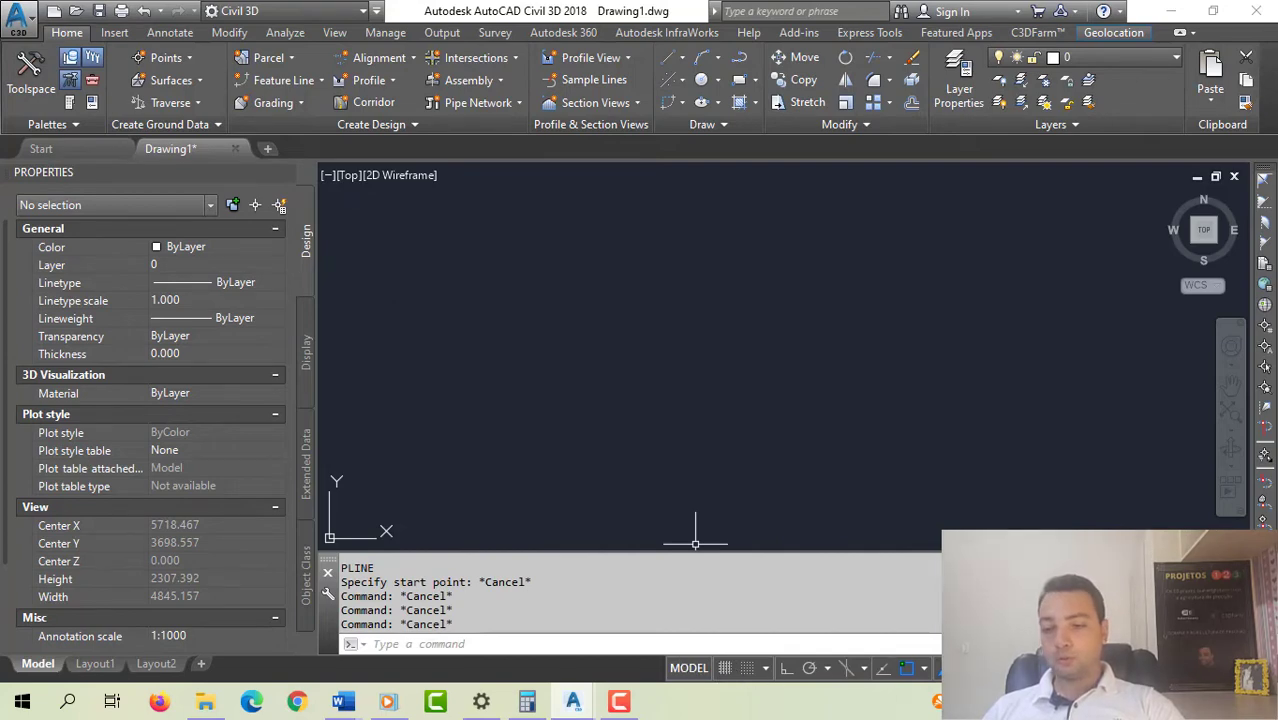
- Turn off object snap, set ANNOALLVISIBLE to 0, and turn on the grid display
{"action": "left_click", "coordinate": [906, 669]}
{"action": "left_click", "coordinate": [945, 668]}
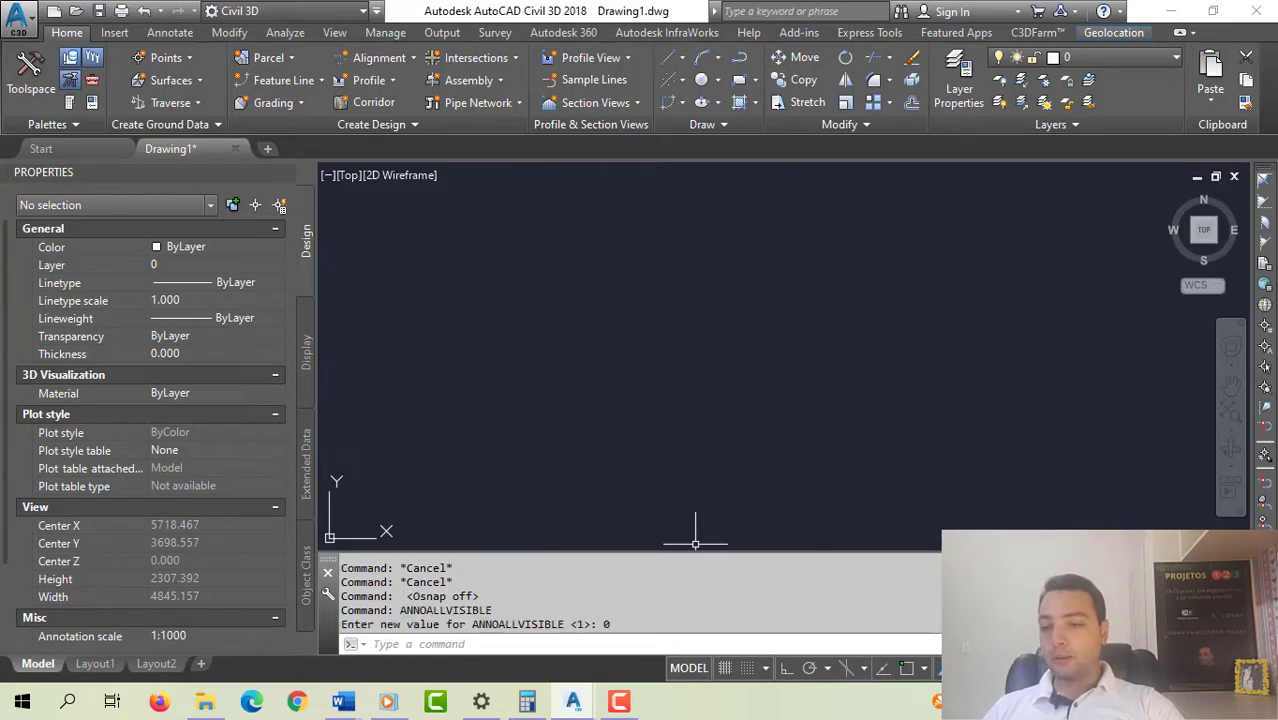
{"action": "left_click", "coordinate": [725, 669]}
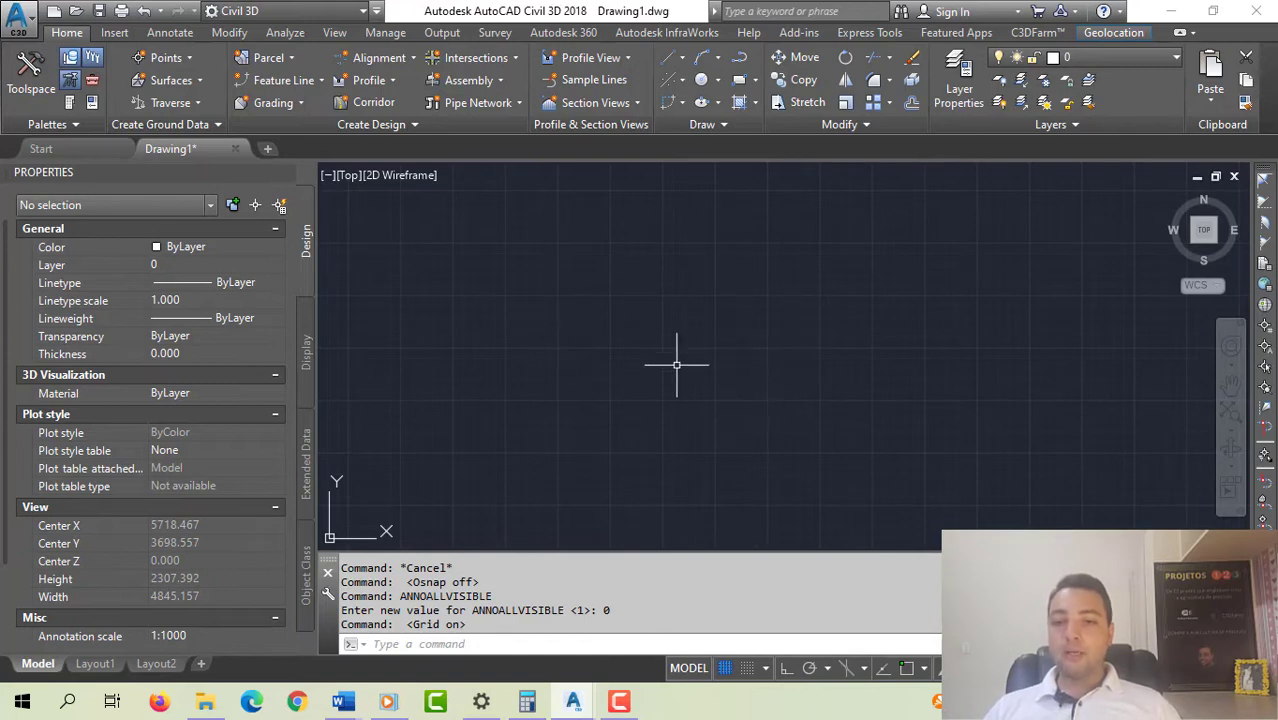
- Examine how the grid is displayed at different zoom levels
{"action": "scroll", "coordinate": [662, 340], "scroll_direction": "up", "scroll_amount": 2}
{"action": "scroll", "coordinate": [662, 340], "scroll_direction": "up", "scroll_amount": 15}
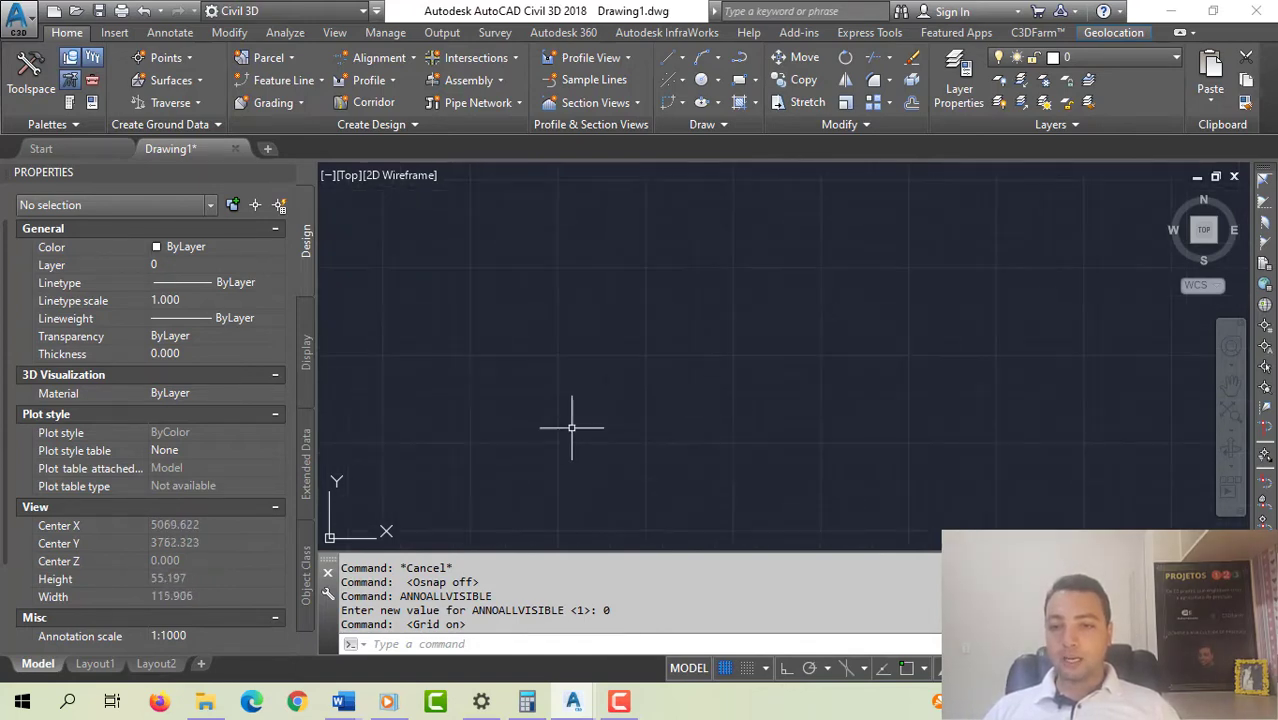
{"action": "scroll", "coordinate": [615, 335], "scroll_direction": "up", "scroll_amount": 8}
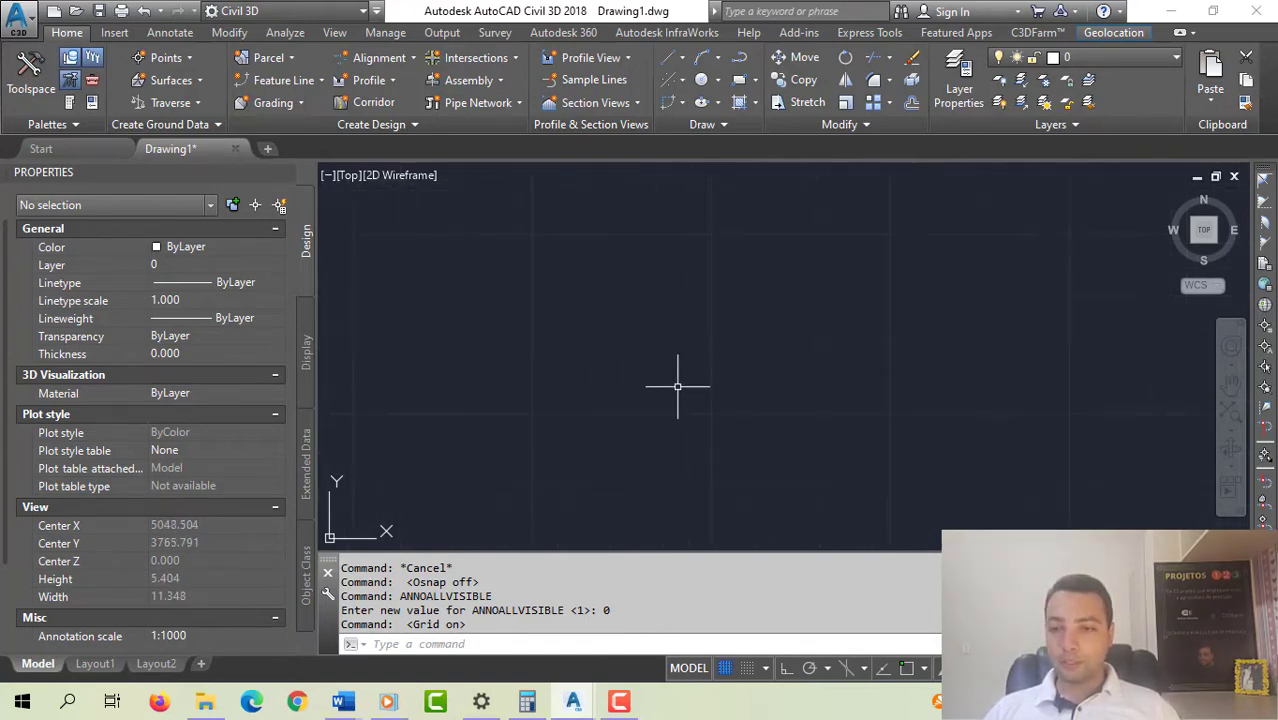
{"action": "scroll", "coordinate": [677, 386], "scroll_direction": "down", "scroll_amount": 20}
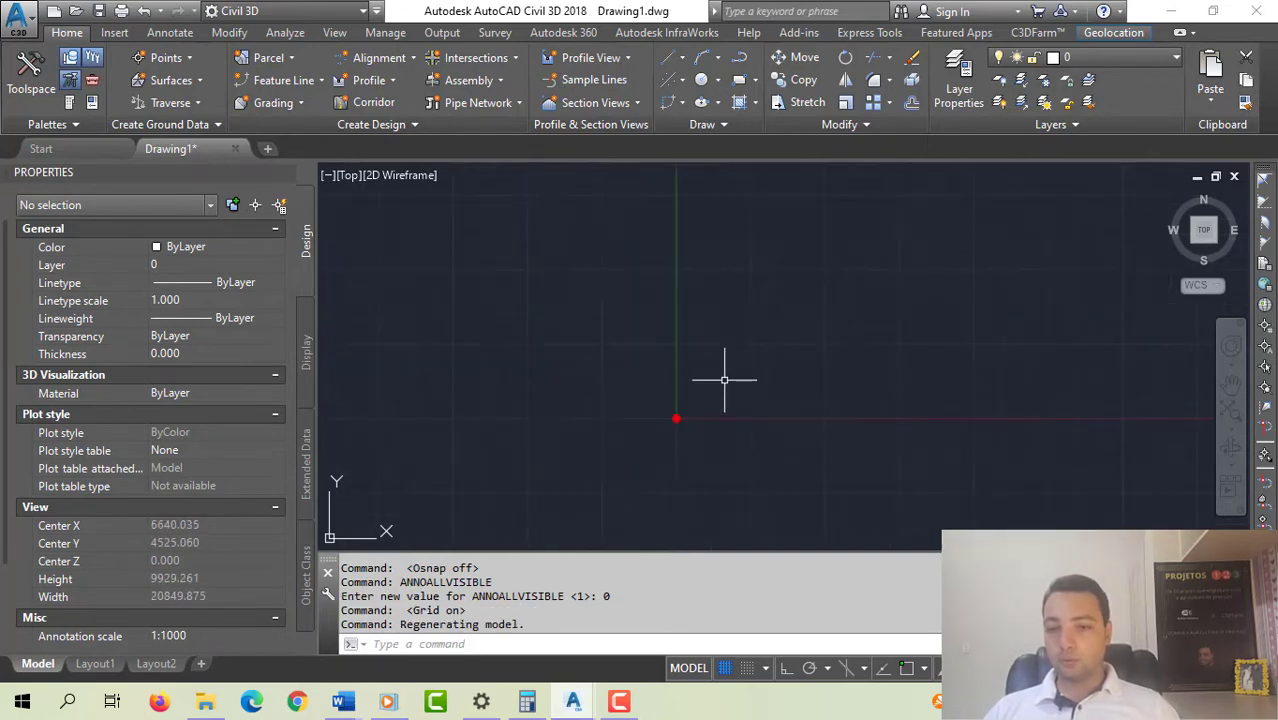
{"action": "scroll", "coordinate": [724, 378], "scroll_direction": "up", "scroll_amount": 20}
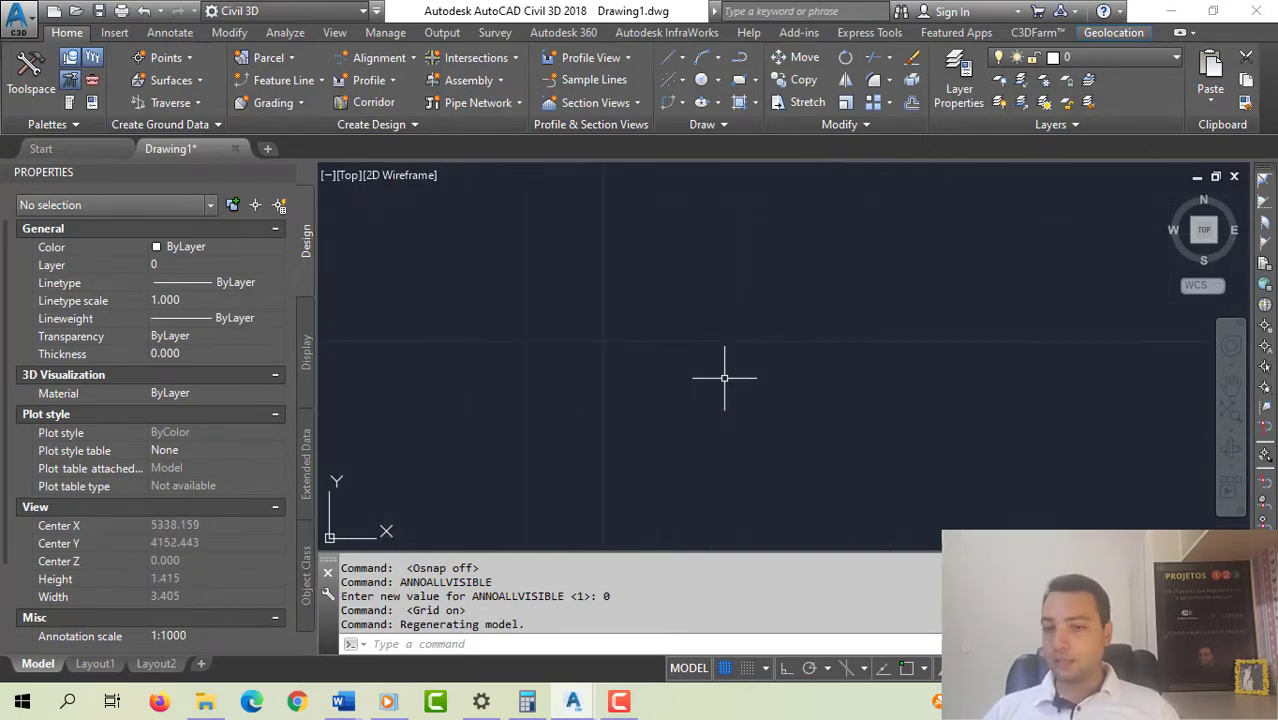
{"action": "scroll", "coordinate": [722, 285], "scroll_direction": "down", "scroll_amount": 2}
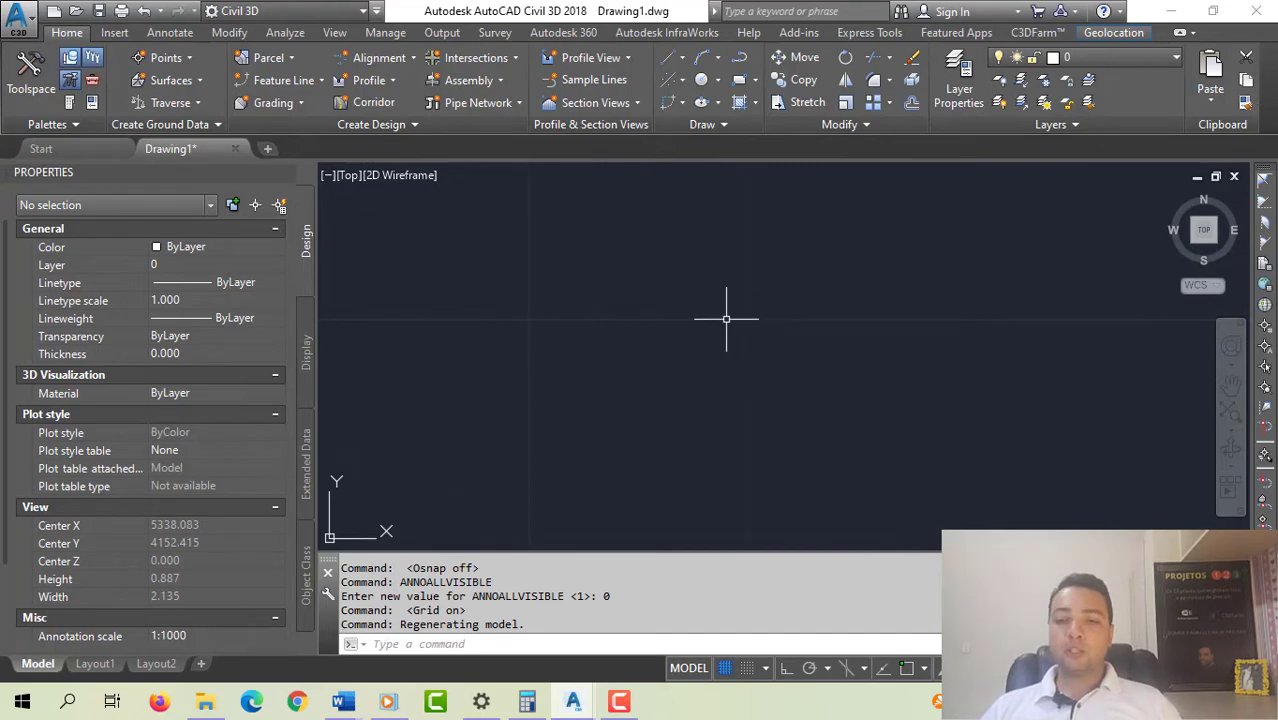
{"action": "middle_click_drag", "start_coordinate": [735, 375], "coordinate": [727, 320]}
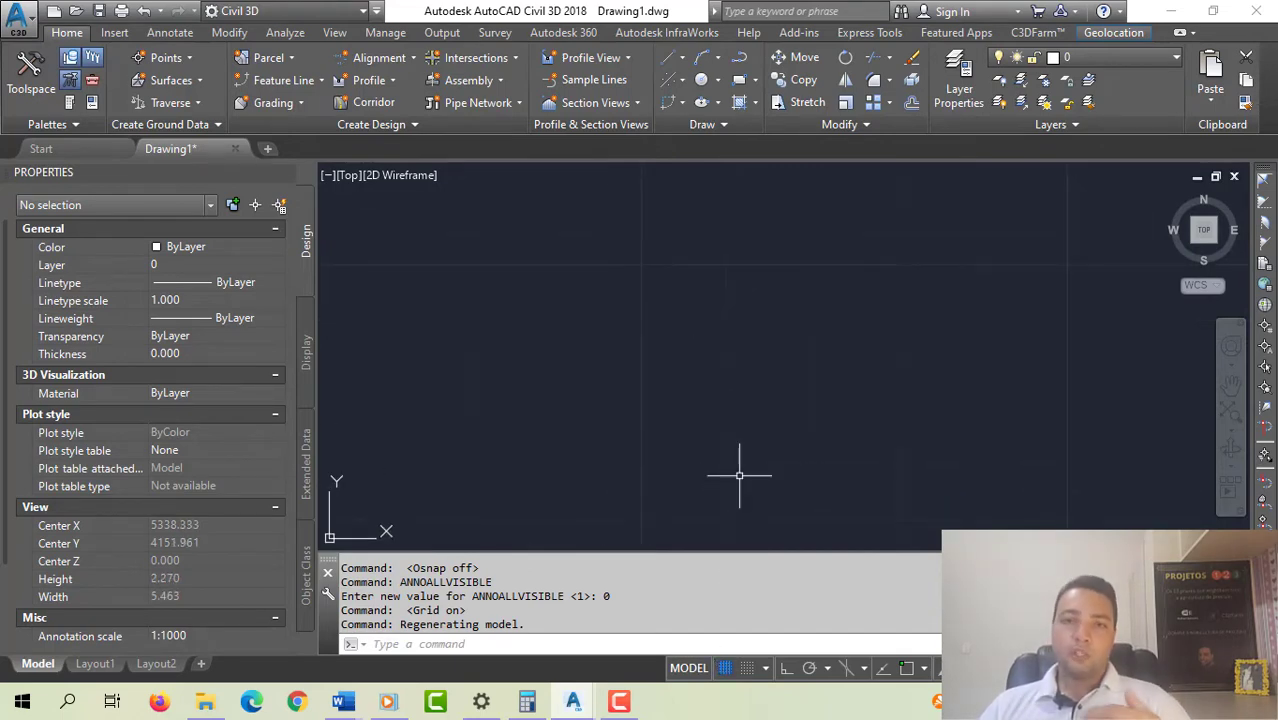
- Set both the grid X and Y spacing to 100 in the drafting settings
{"action": "right_click", "coordinate": [729, 672]}
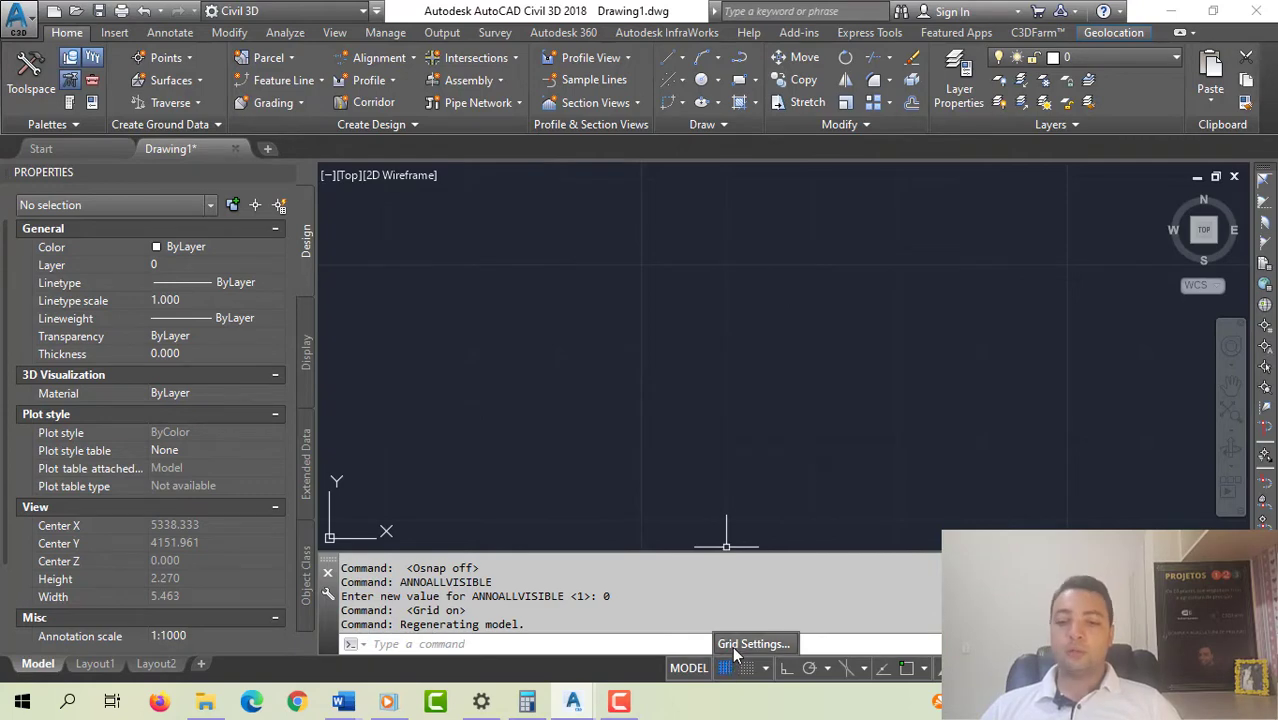
{"action": "left_click", "coordinate": [735, 645]}
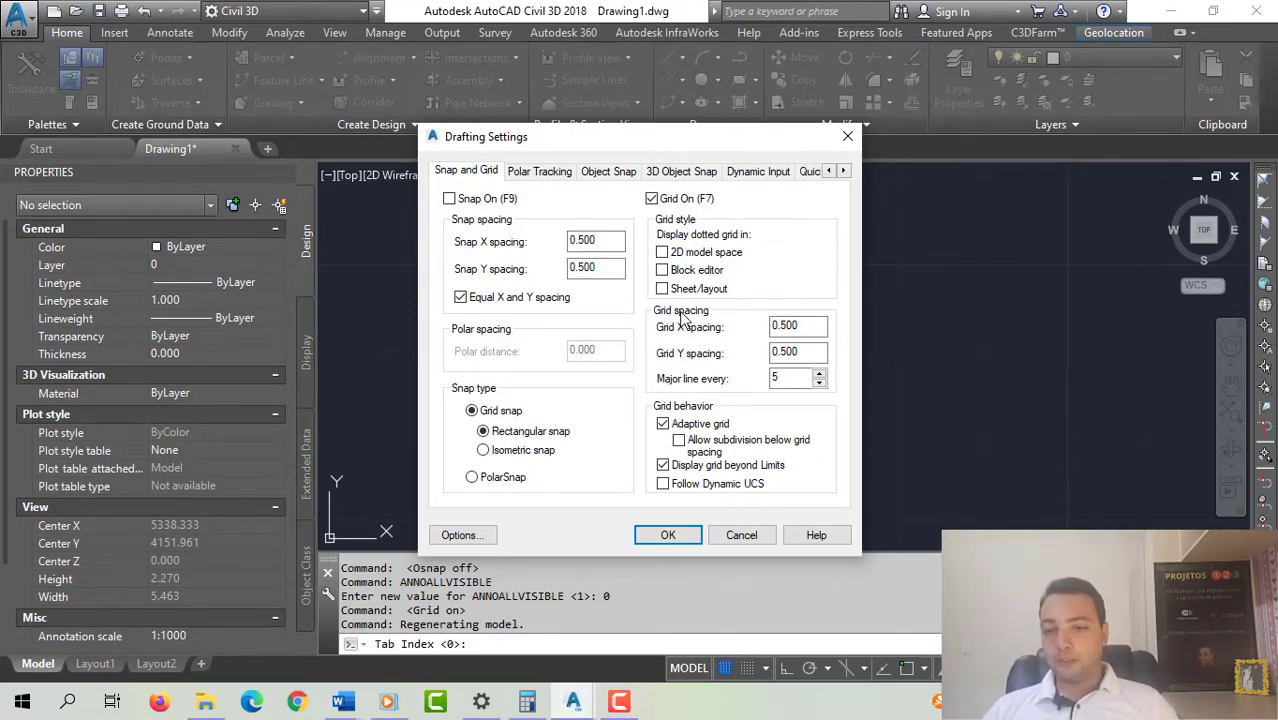
{"action": "double_click", "coordinate": [815, 325]}
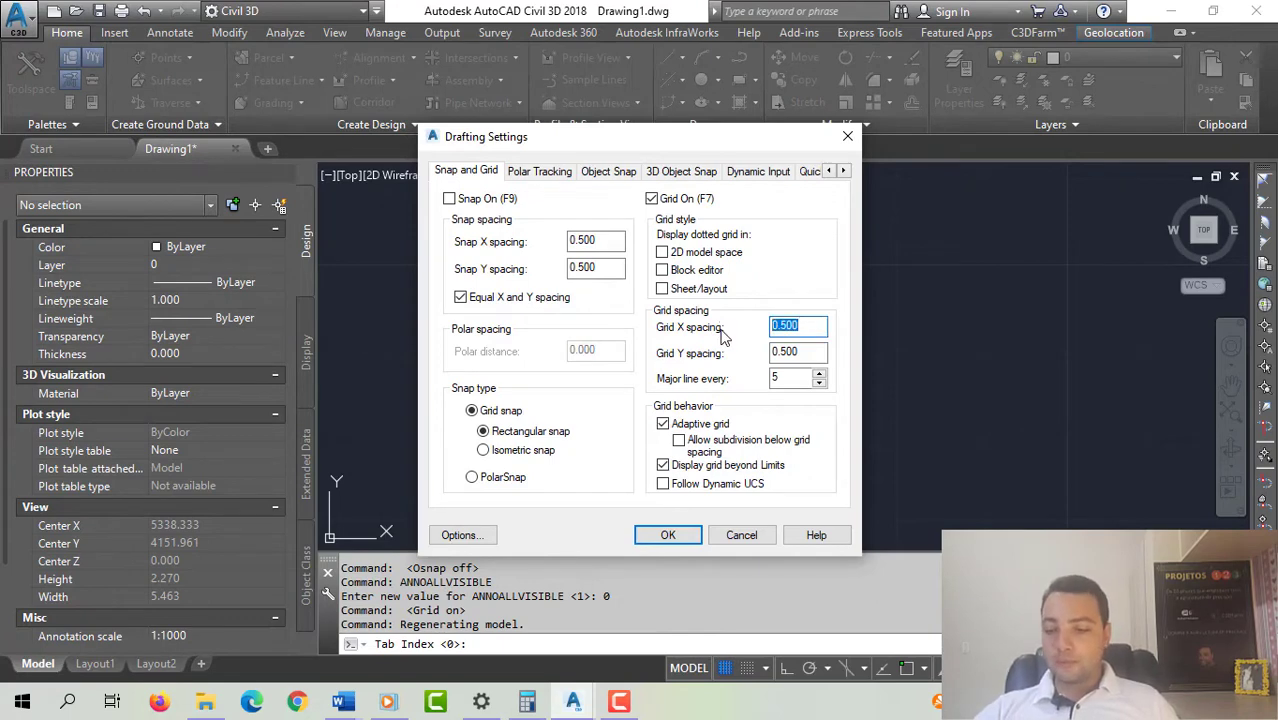
{"action": "type", "text": "100"}
{"action": "left_click_drag", "start_coordinate": [800, 351], "coordinate": [817, 348]}
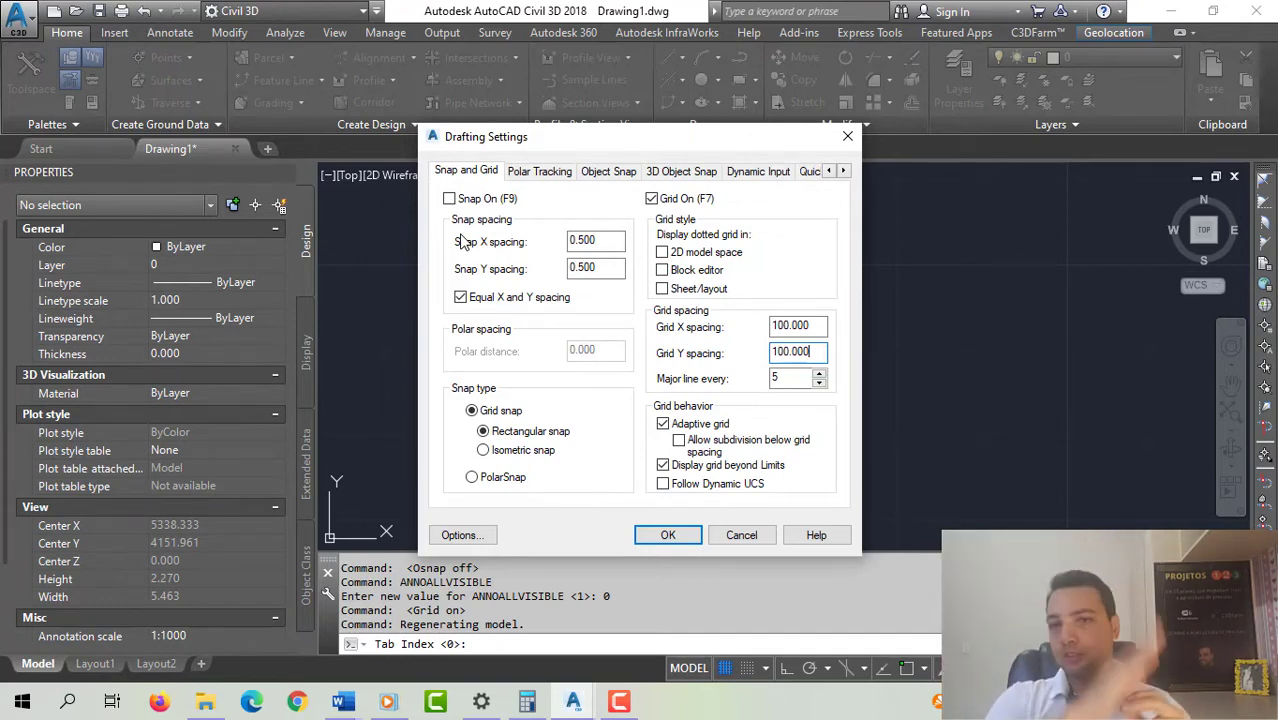
- Set the snap X and Y spacing to 100 and apply the drafting settings
{"action": "double_click", "coordinate": [598, 241]}
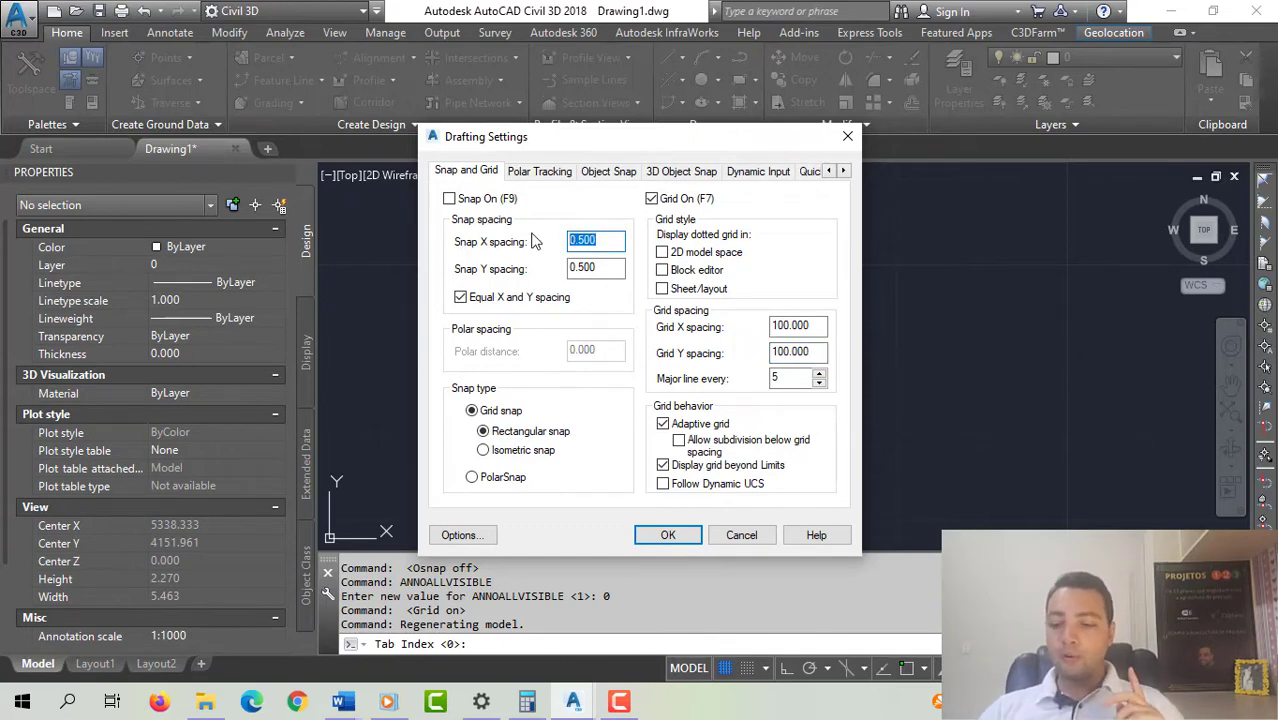
{"action": "type", "text": "100"}
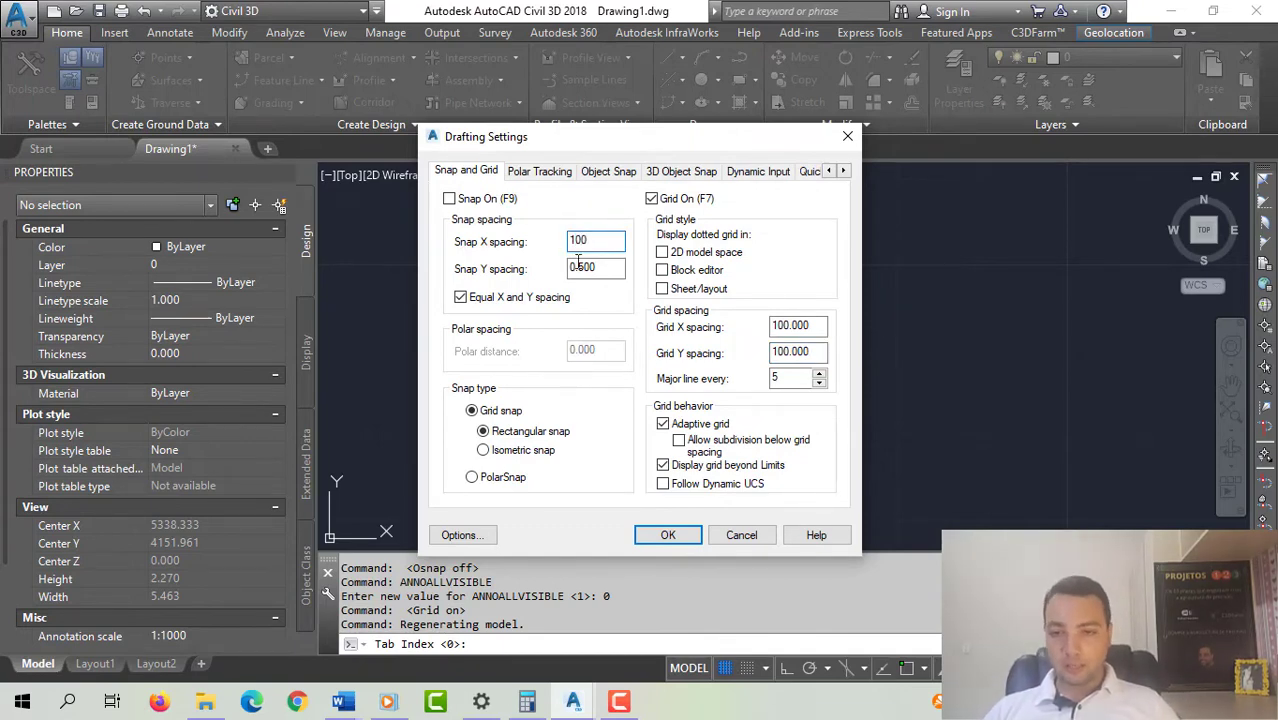
{"action": "left_click", "coordinate": [603, 267]}
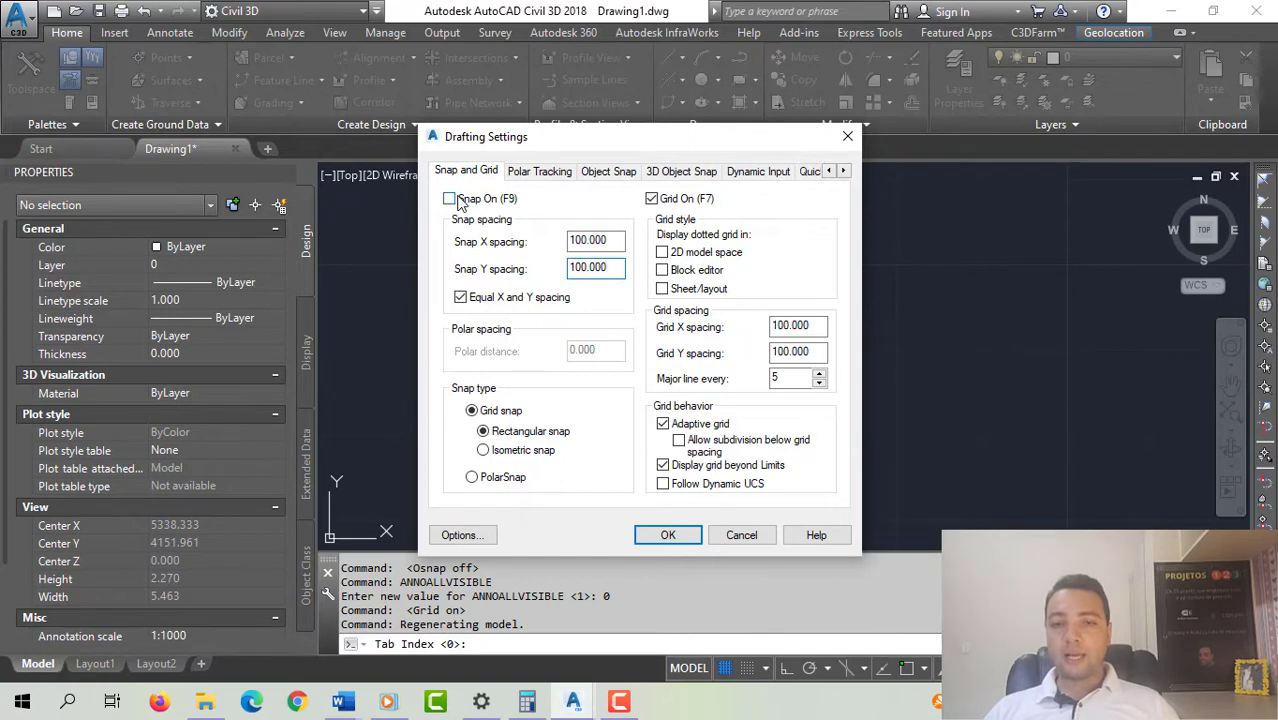
{"action": "left_click", "coordinate": [667, 534]}
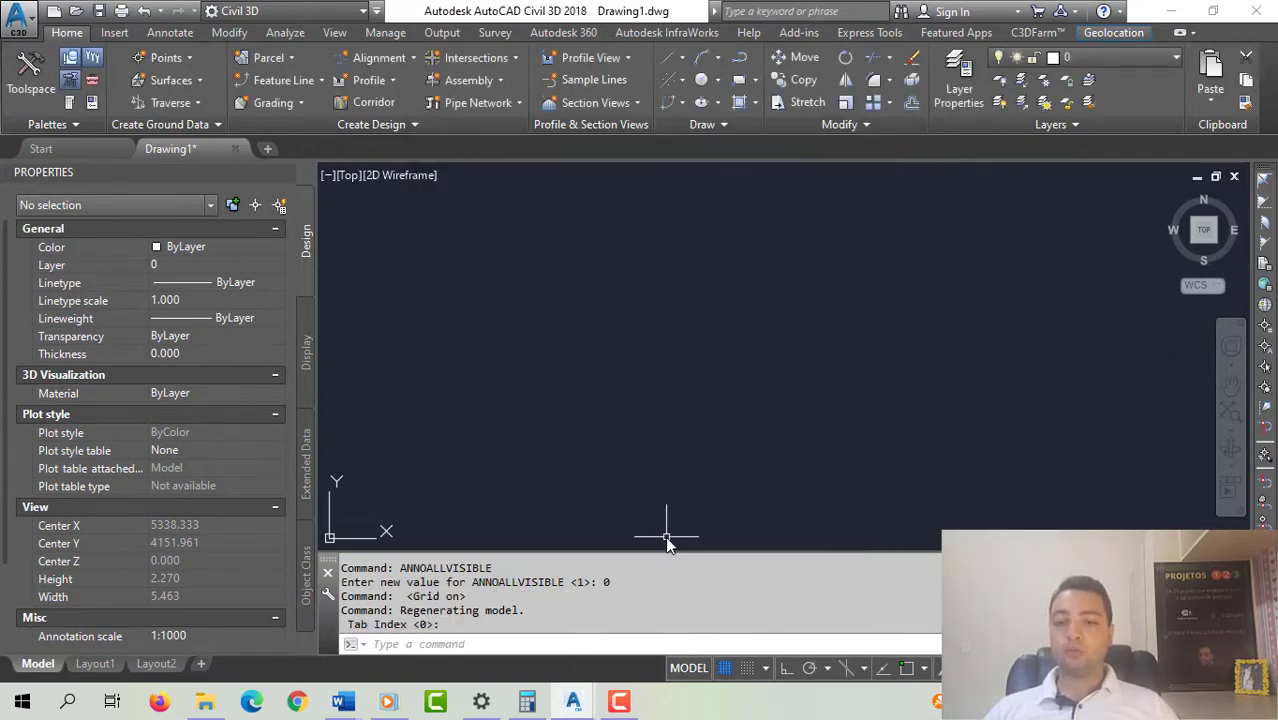
- Draw a near-horizontal one-segment polyline about 300 units long along a grid line, without snapping
{"action": "scroll", "coordinate": [640, 411], "scroll_direction": "down", "scroll_amount": 15}
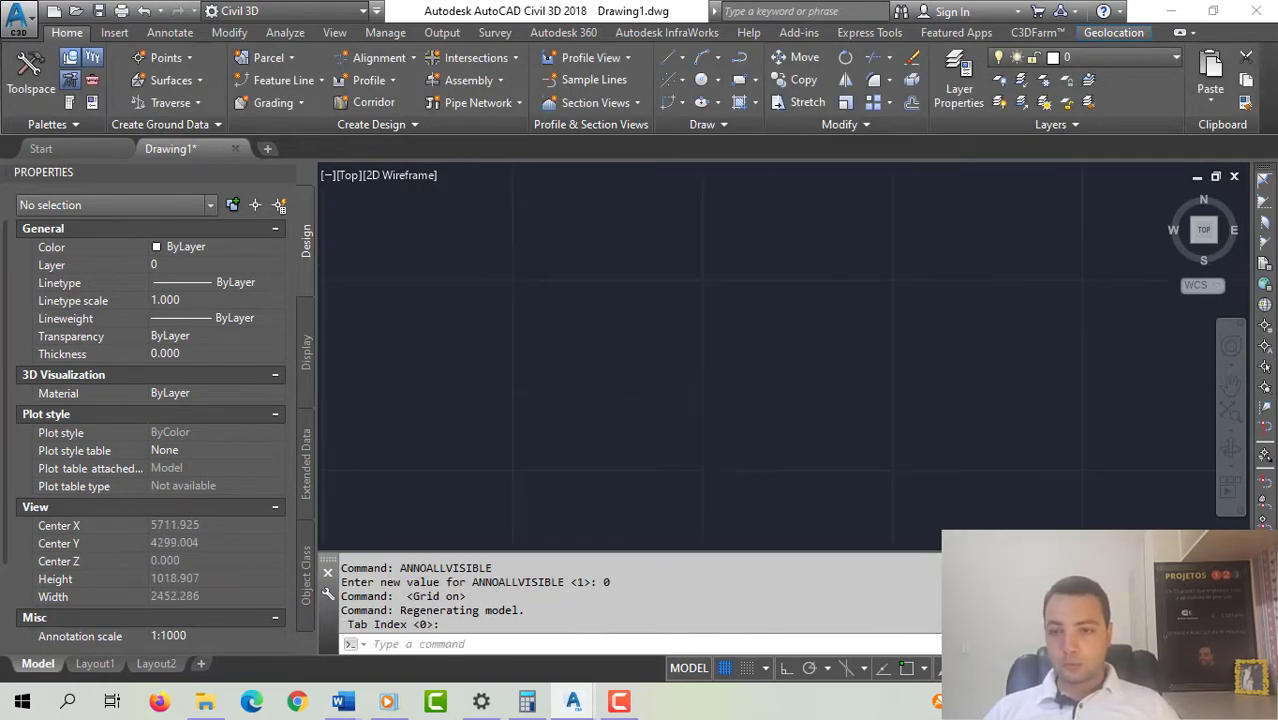
{"action": "scroll", "coordinate": [588, 422], "scroll_direction": "up", "scroll_amount": 2}
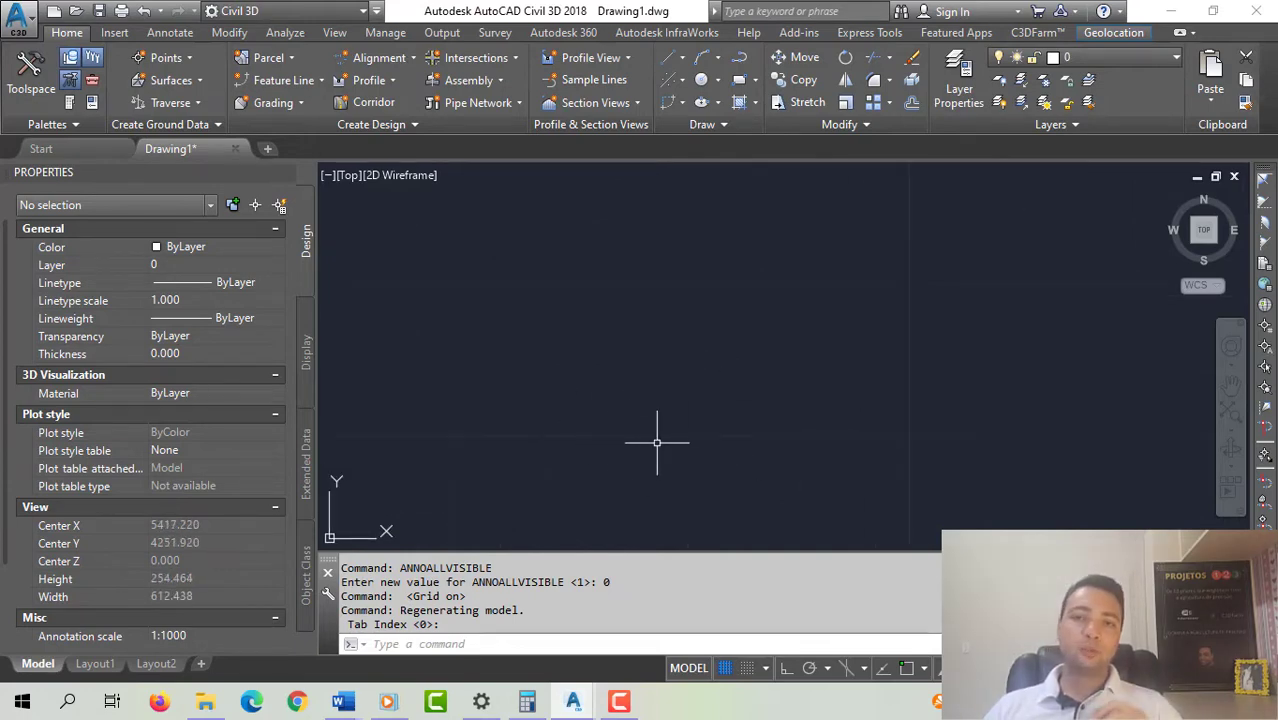
{"action": "type", "text": "PL"}
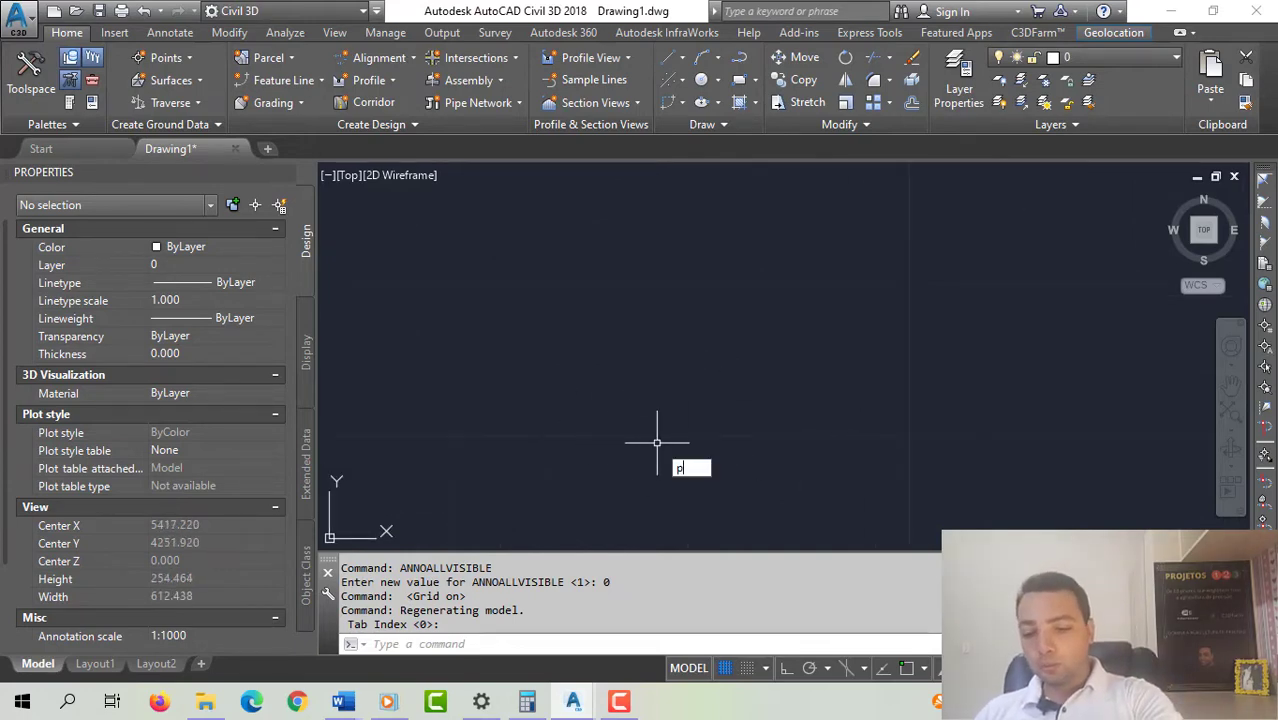
{"action": "key", "text": "Return"}
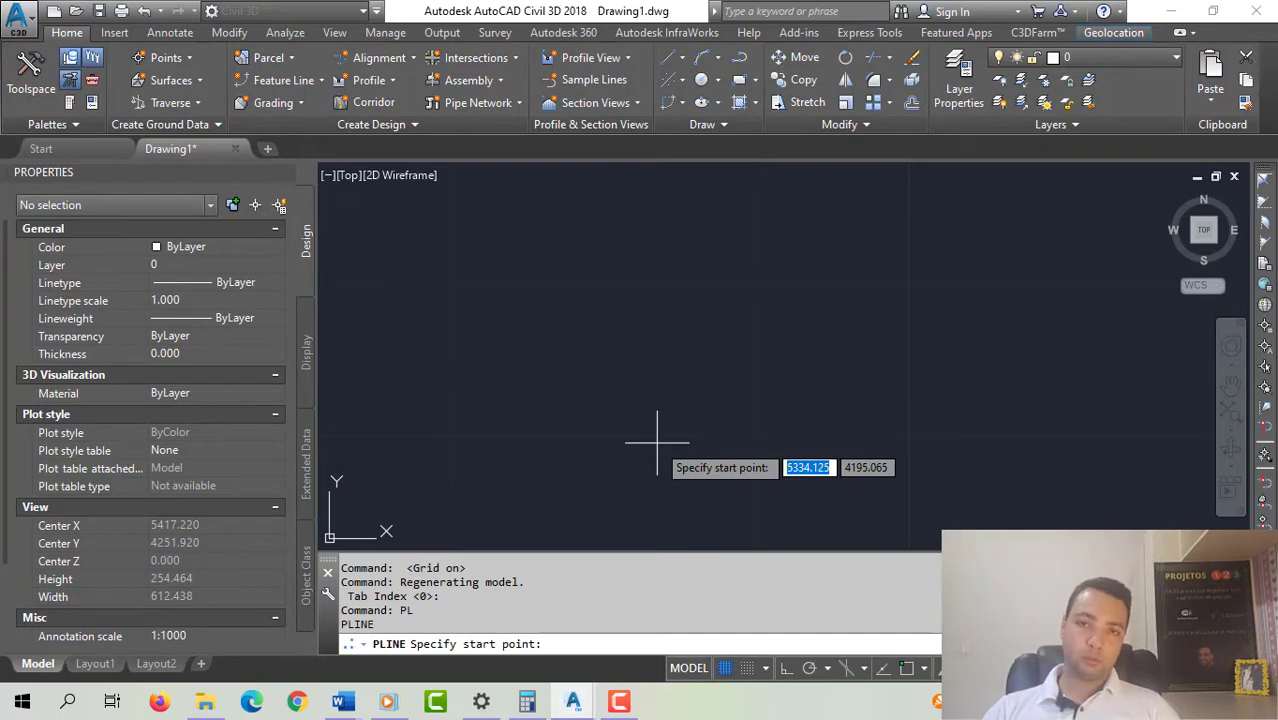
{"action": "left_click", "coordinate": [454, 436]}
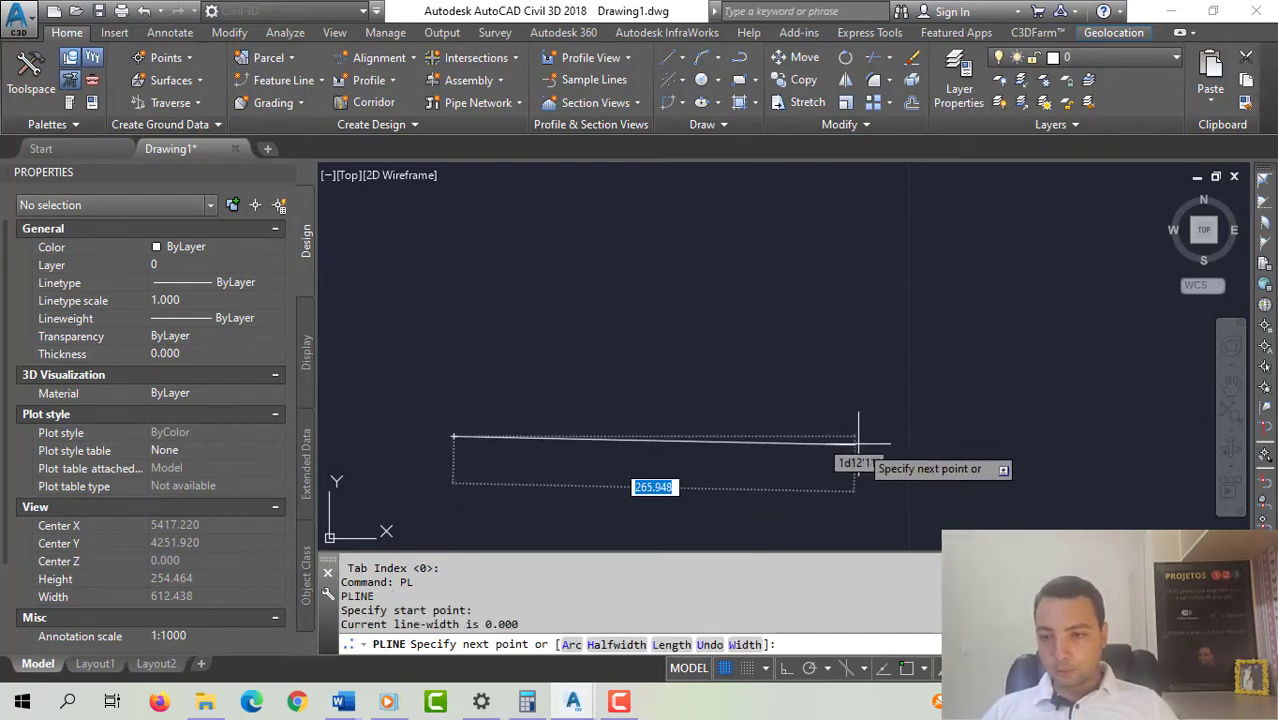
{"action": "left_click", "coordinate": [910, 436]}
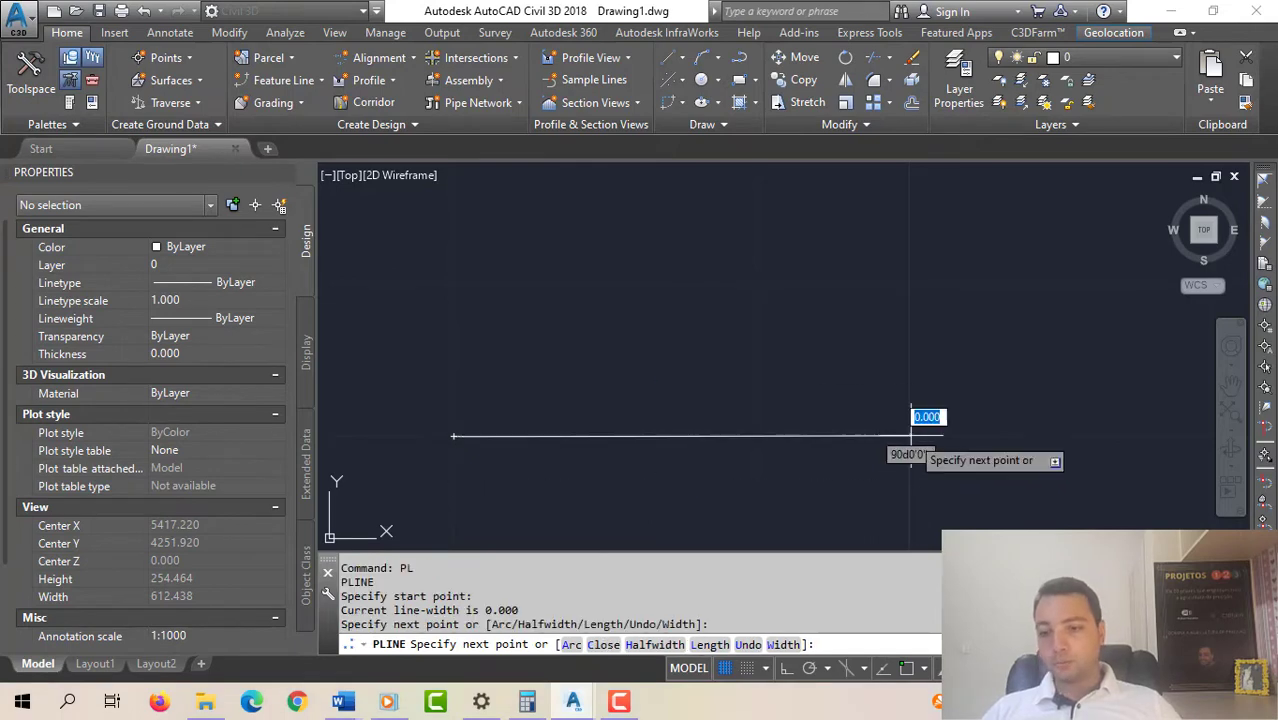
{"action": "key", "text": "Escape"}
{"action": "key", "text": "Escape"}
- Select the polyline to check its length and vertex coordinates, and turn on grid snap
{"action": "left_click", "coordinate": [740, 412]}
{"action": "left_click", "coordinate": [672, 456]}
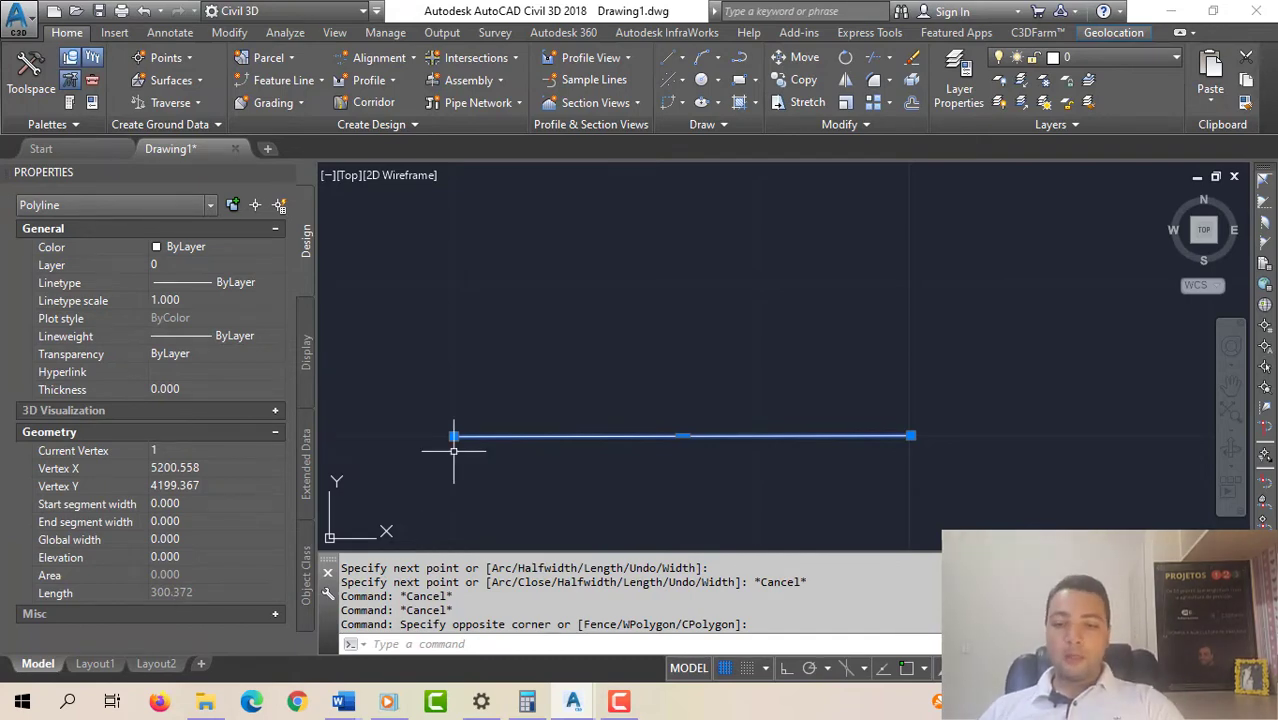
{"action": "left_click", "coordinate": [748, 668]}
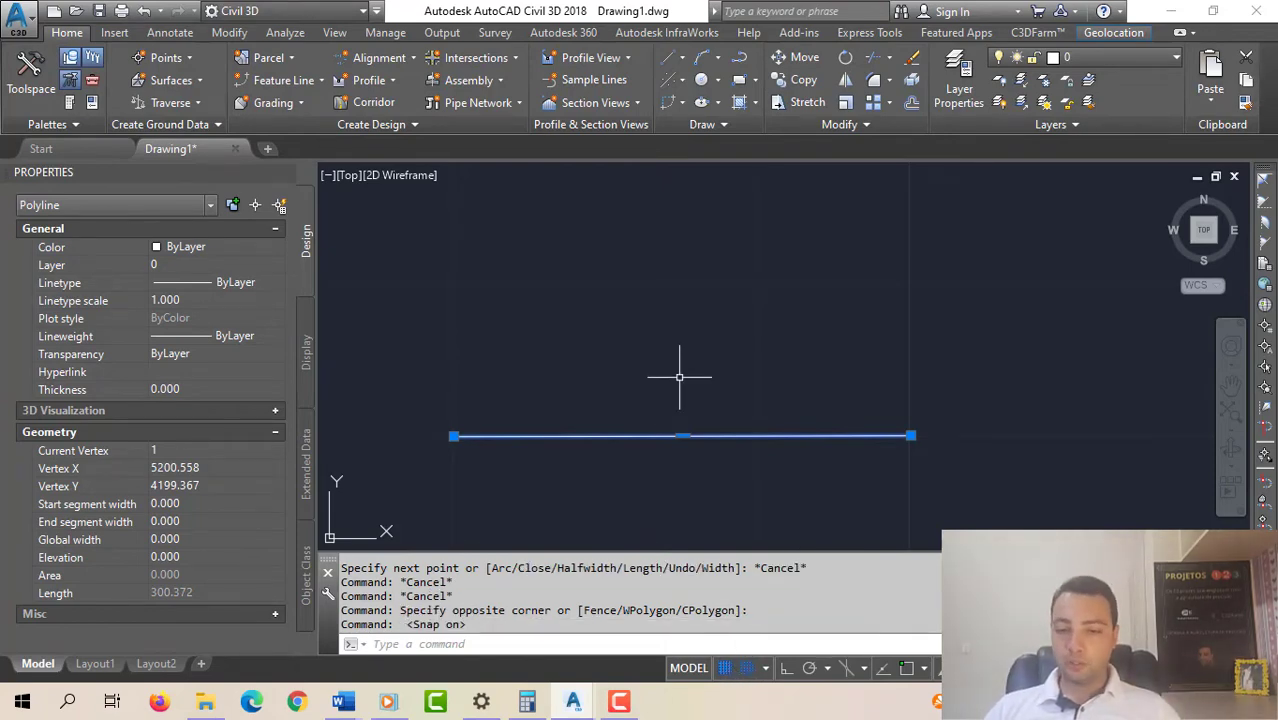
- Draw a horizontal one-segment polyline 300 units long from grid point 5200,4300, above the first line, using grid snap
{"action": "key", "text": "Escape"}
{"action": "key", "text": "Escape"}
{"action": "key", "text": "Escape"}
{"action": "type", "text": "pl"}
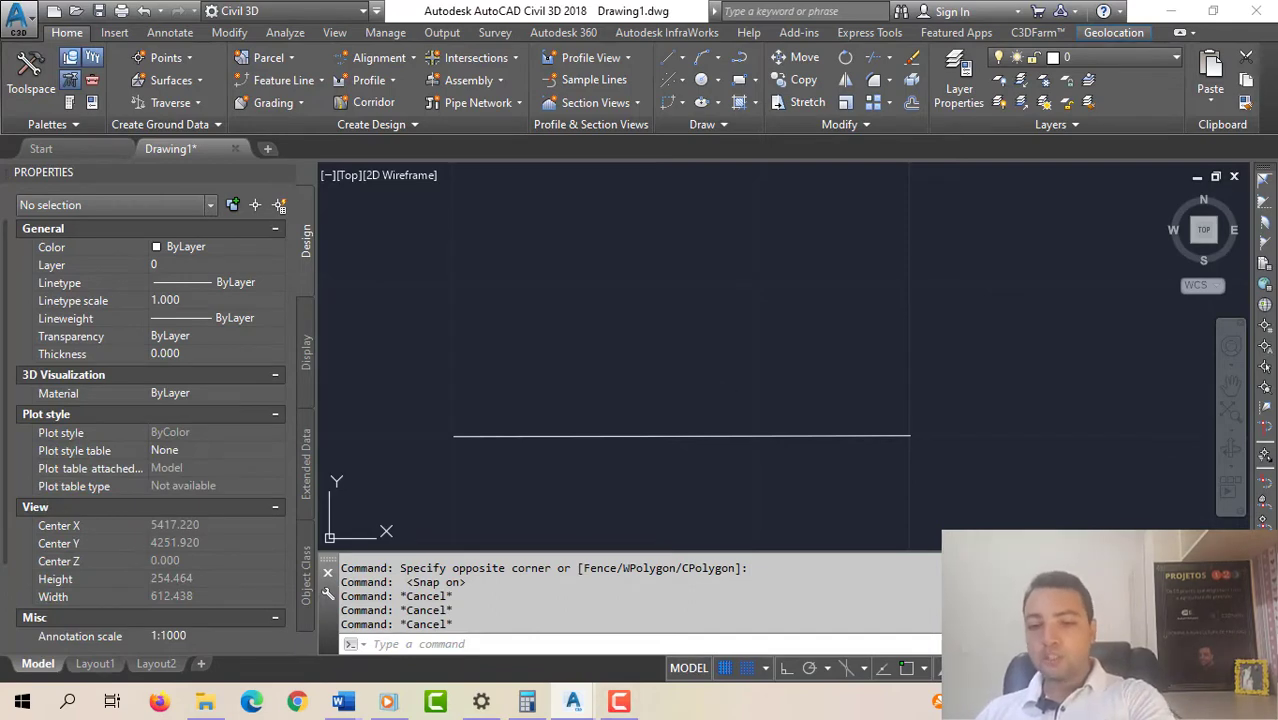
{"action": "key", "text": "Return"}
{"action": "scroll", "coordinate": [688, 320], "scroll_direction": "down", "scroll_amount": 4}
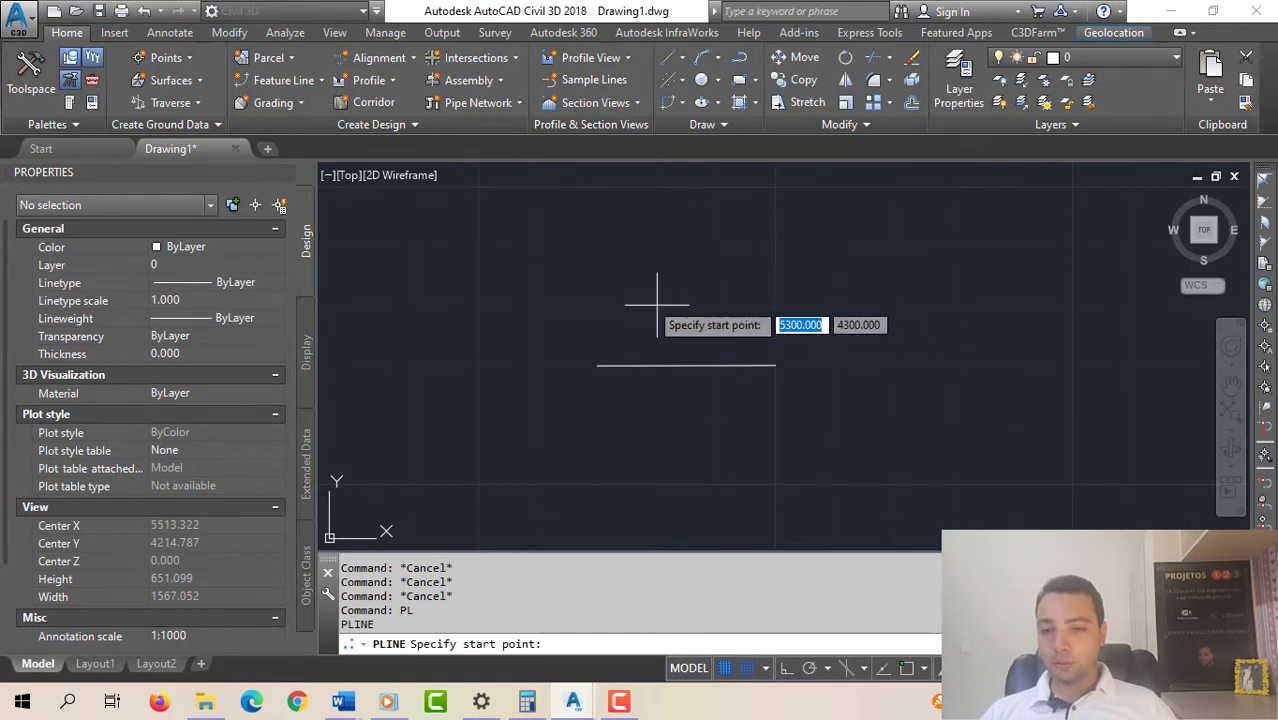
{"action": "left_click", "coordinate": [597, 305]}
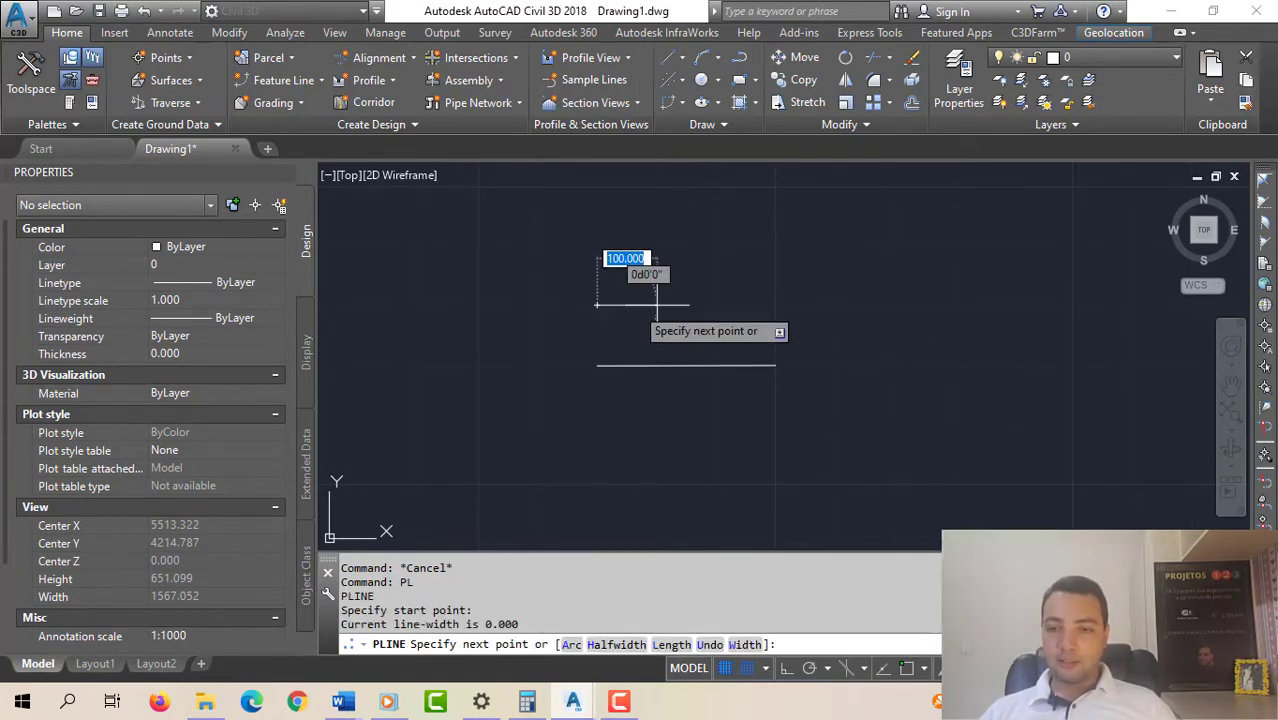
{"action": "left_click", "coordinate": [776, 305]}
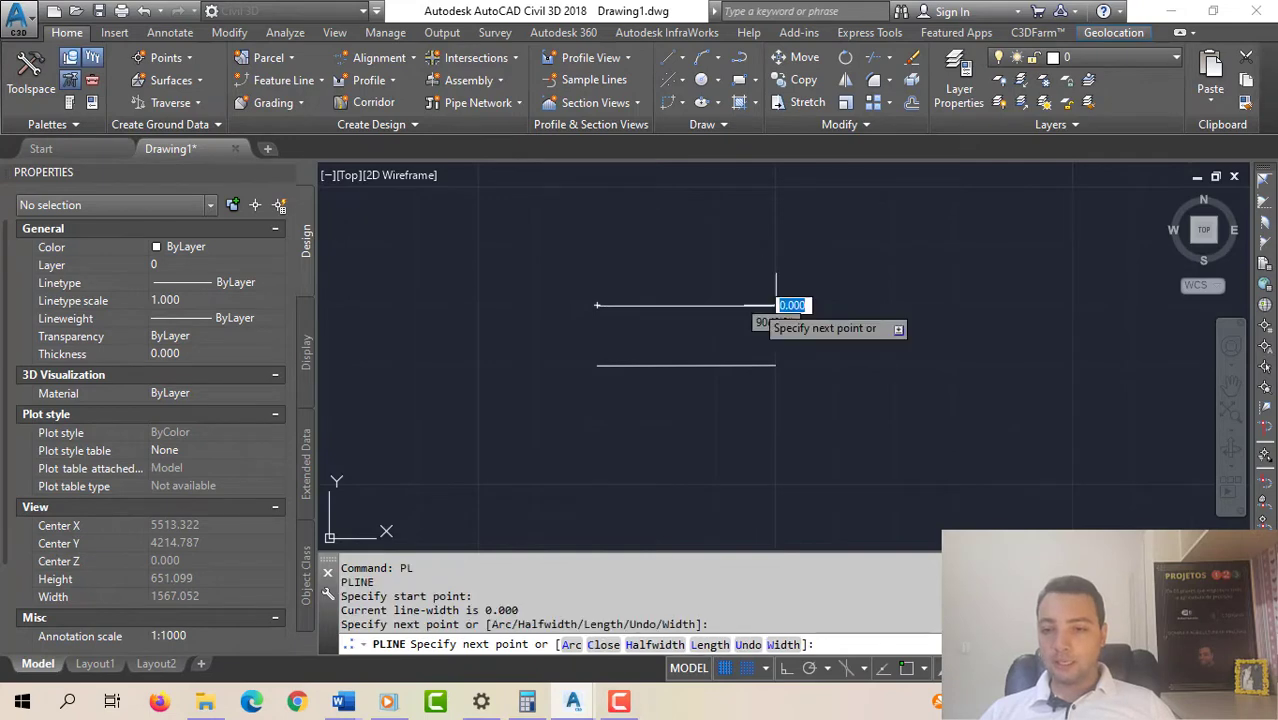
{"action": "key", "text": "Escape"}
{"action": "key", "text": "Escape"}
- Select the snapped polyline to check its length and vertex coordinates, then clear the selection
{"action": "left_click", "coordinate": [745, 299]}
{"action": "left_click", "coordinate": [733, 317]}
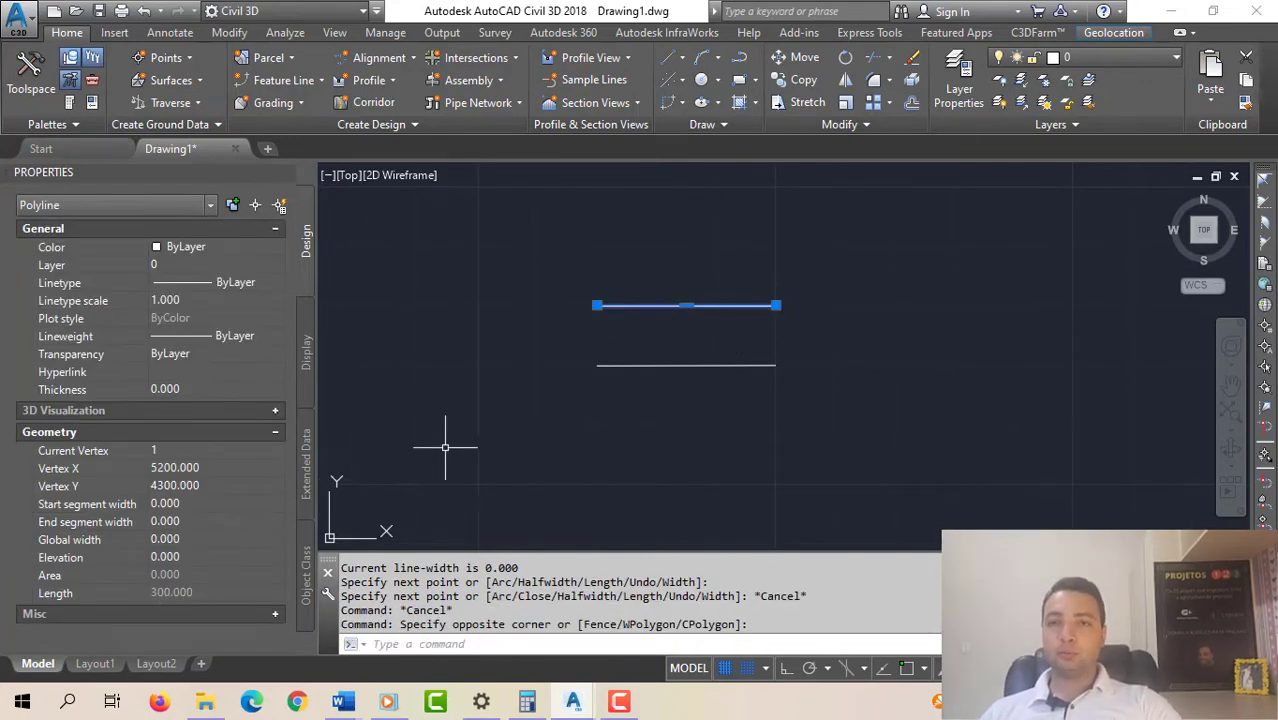
{"action": "key", "text": "Escape"}
{"action": "key", "text": "Escape"}
{"action": "key", "text": "Escape"}
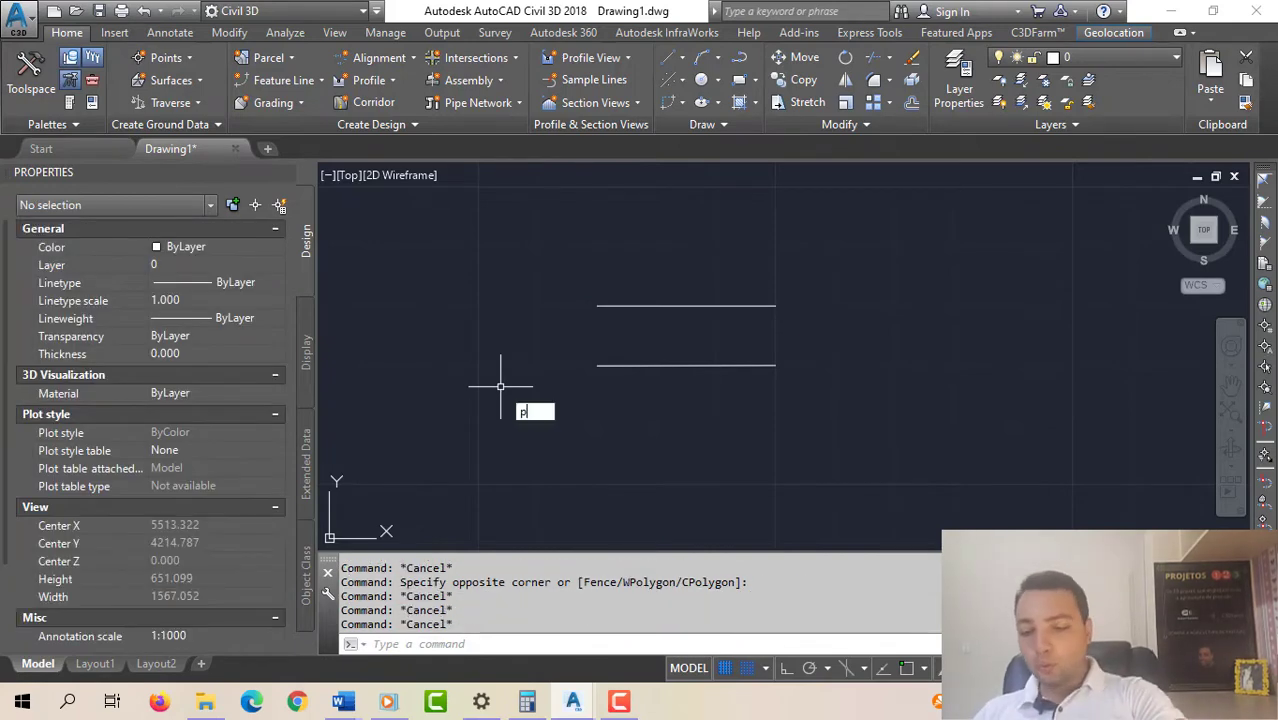
- Draw a 300 by 100 unit rectangle as a polyline starting at grid point 5600,4100, finishing it with the Close option
{"action": "type", "text": "PL"}
{"action": "key", "text": "Return"}
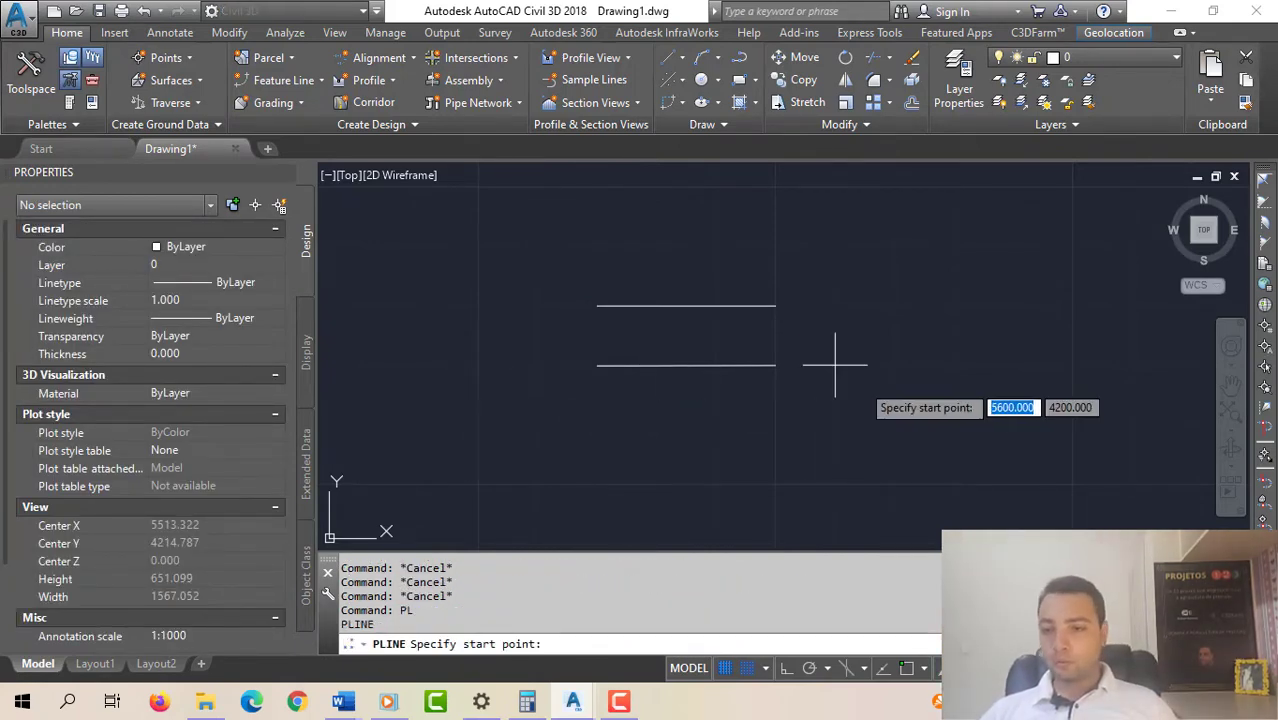
{"action": "middle_click_drag", "start_coordinate": [864, 383], "coordinate": [602, 414]}
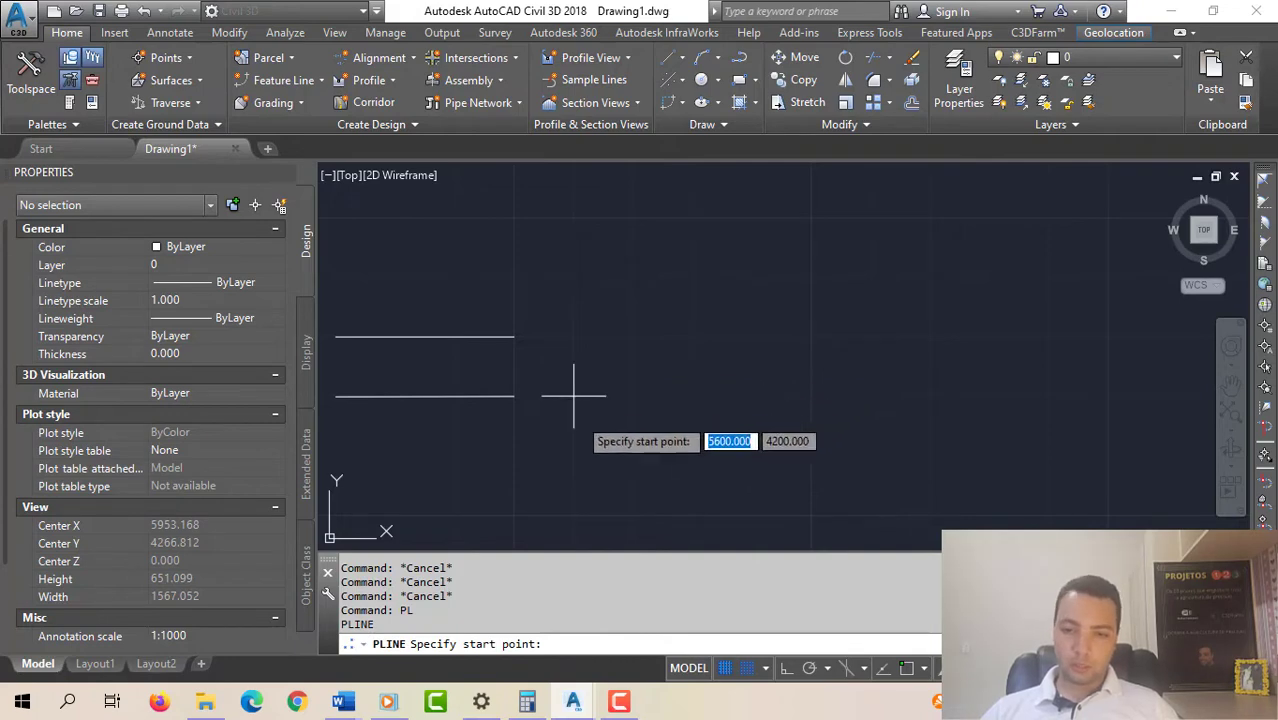
{"action": "left_click", "coordinate": [573, 455]}
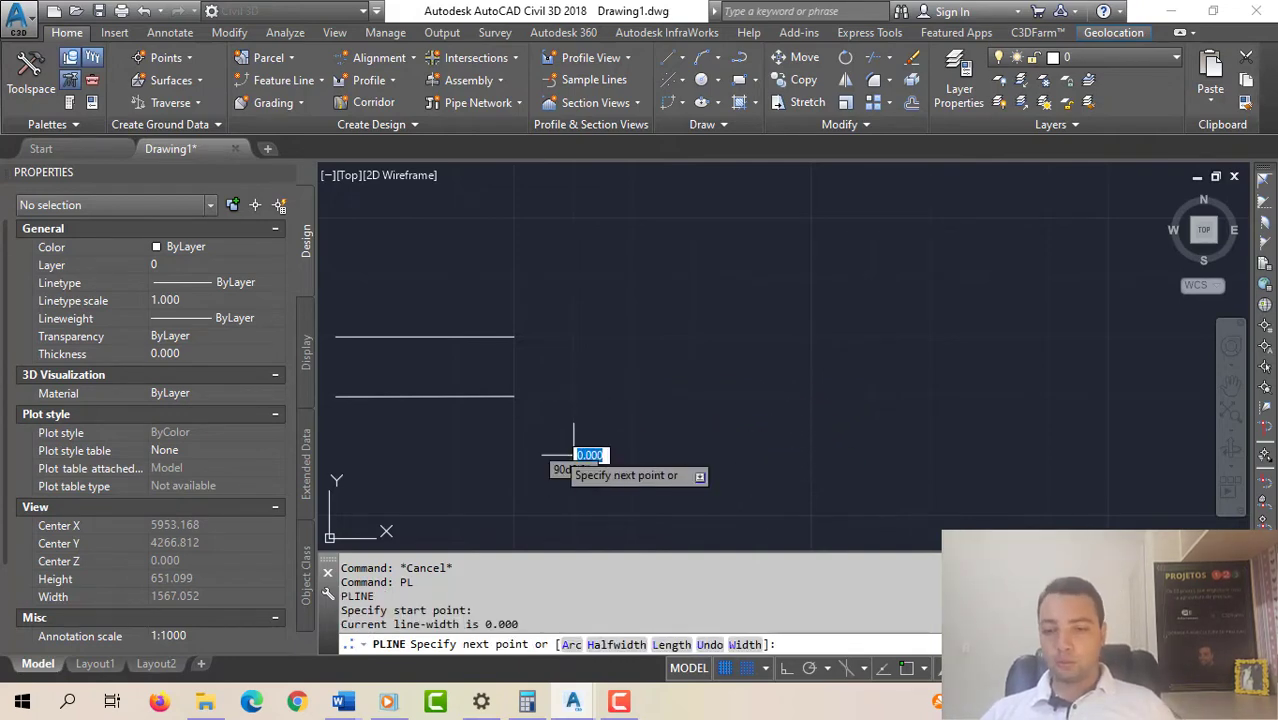
{"action": "left_click", "coordinate": [752, 455]}
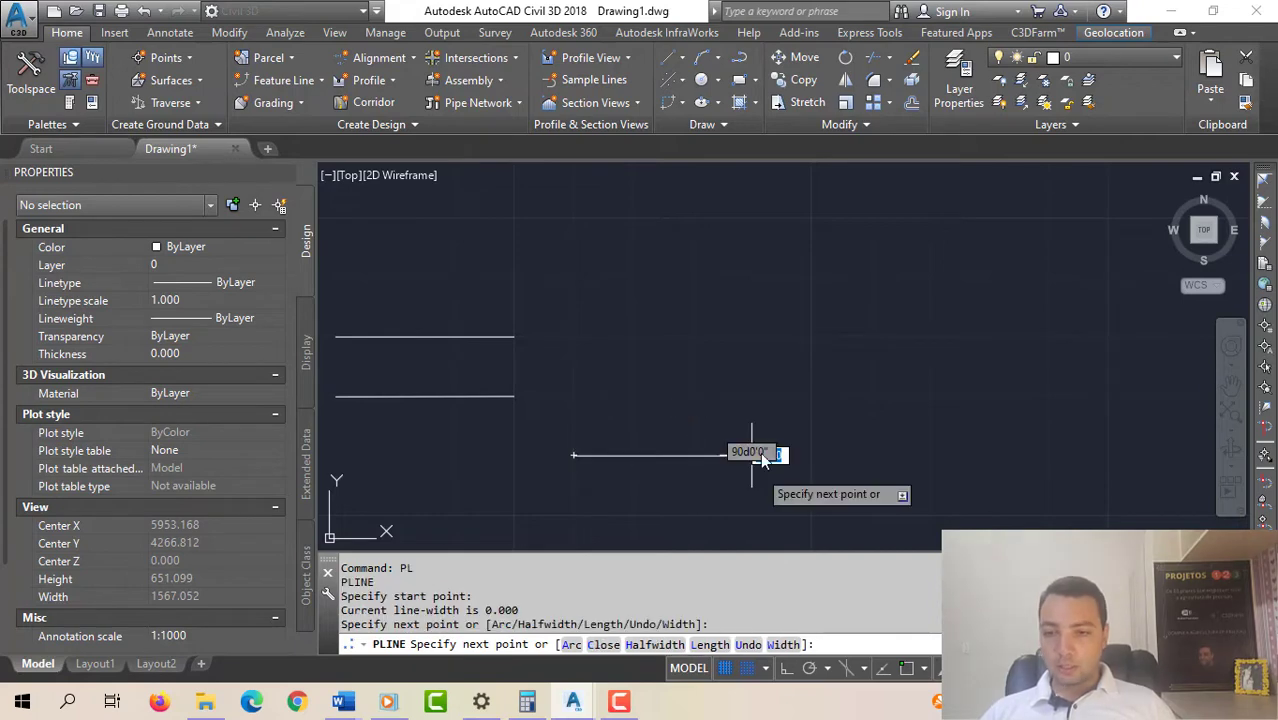
{"action": "left_click", "coordinate": [752, 396]}
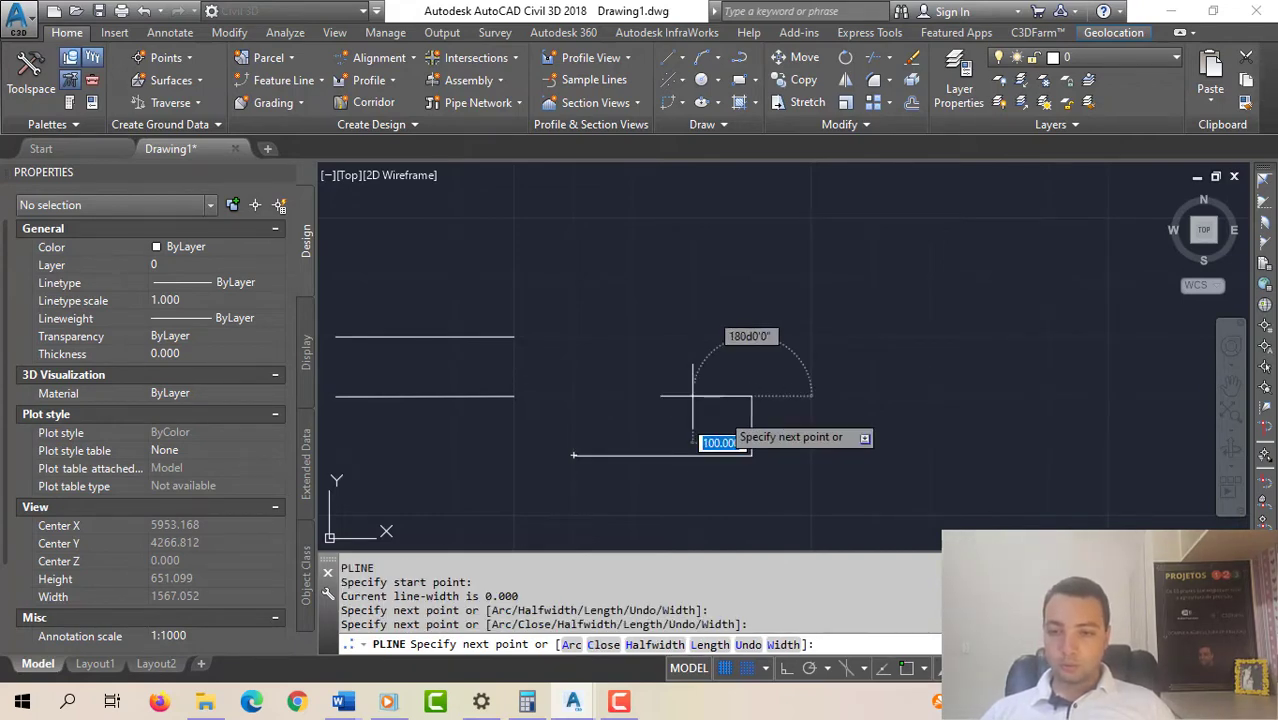
{"action": "left_click", "coordinate": [573, 396]}
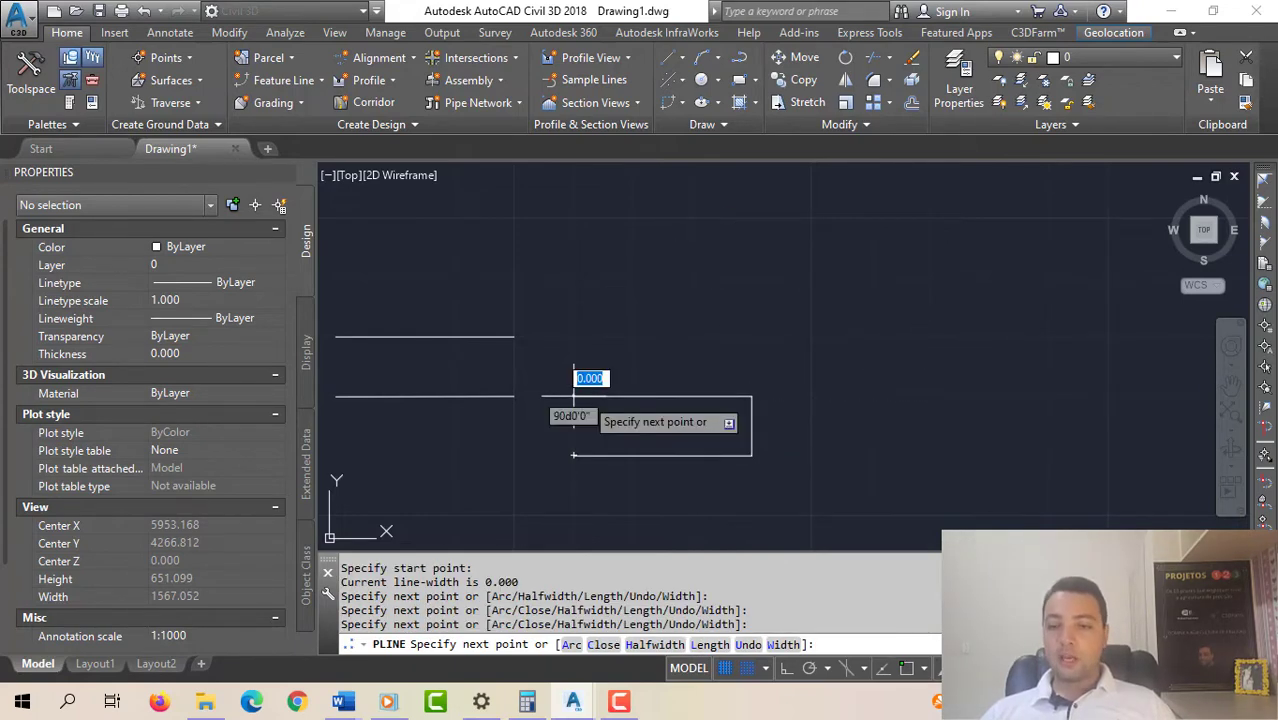
{"action": "type", "text": "c"}
{"action": "key", "text": "Return"}
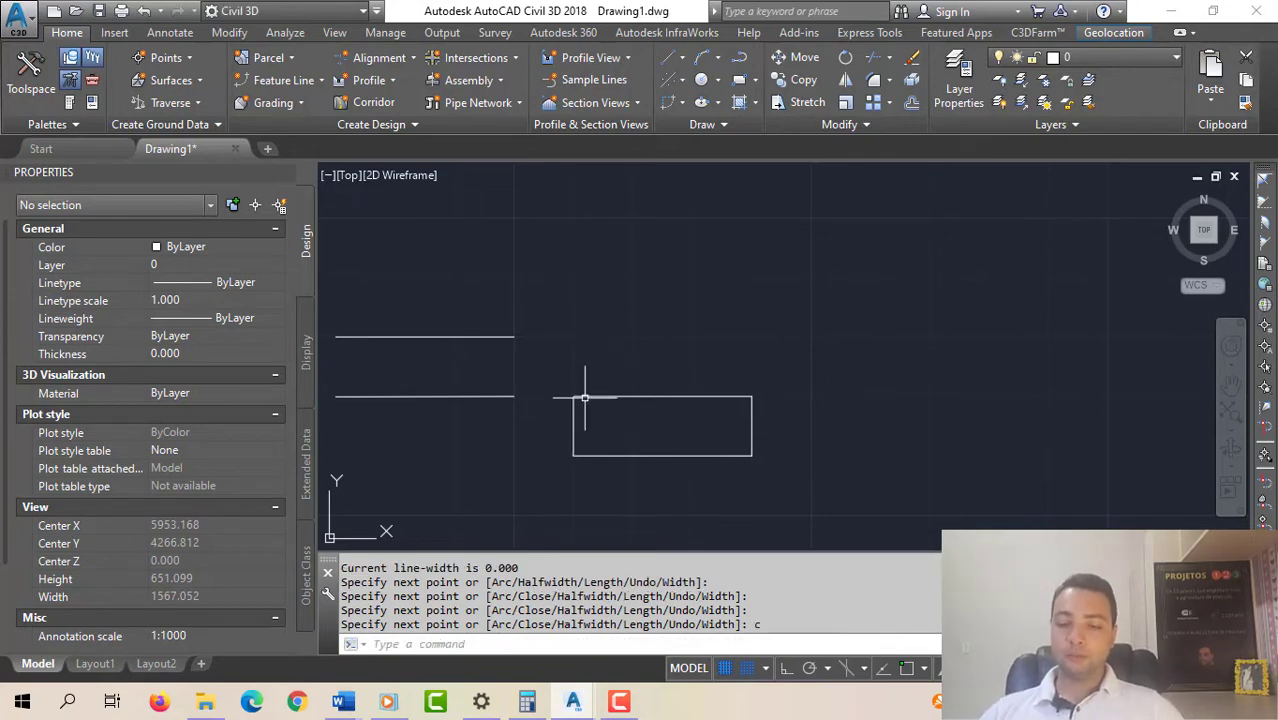
- Select the rectangular polyline to check its area and length, then clear the selection
{"action": "middle_click_drag", "start_coordinate": [711, 432], "coordinate": [761, 383]}
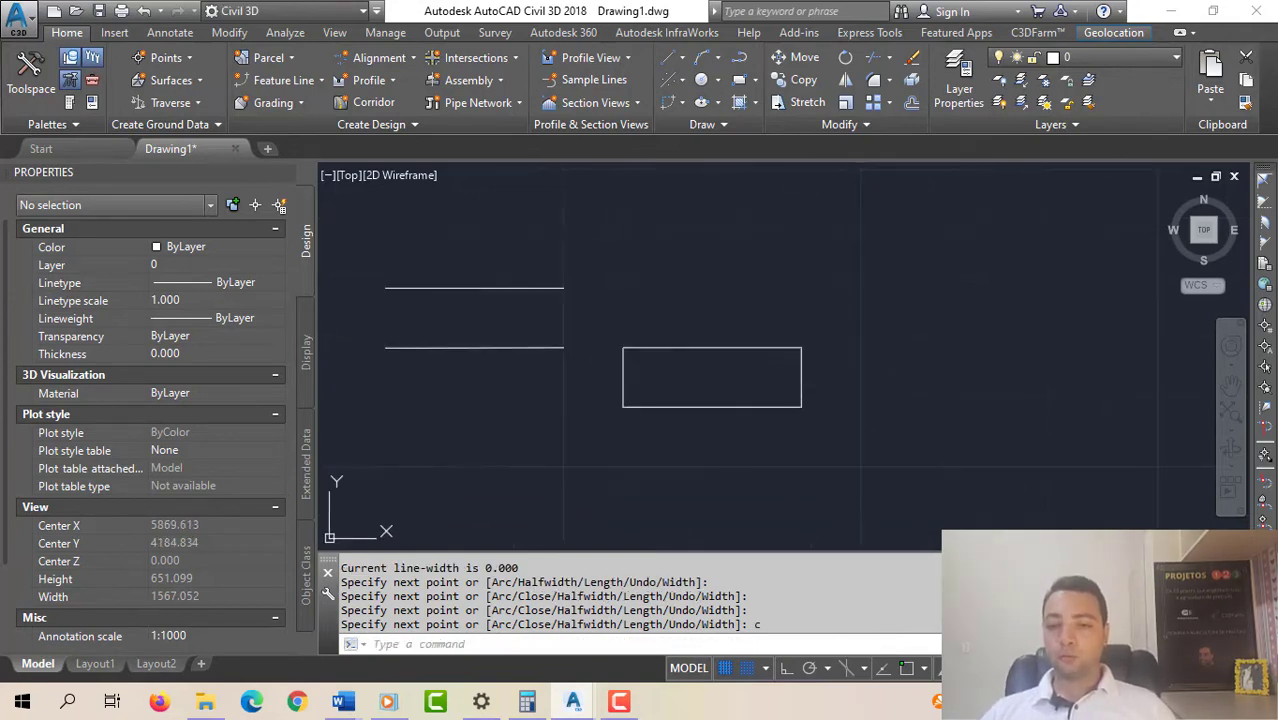
{"action": "left_click", "coordinate": [870, 422]}
{"action": "left_click", "coordinate": [692, 384]}
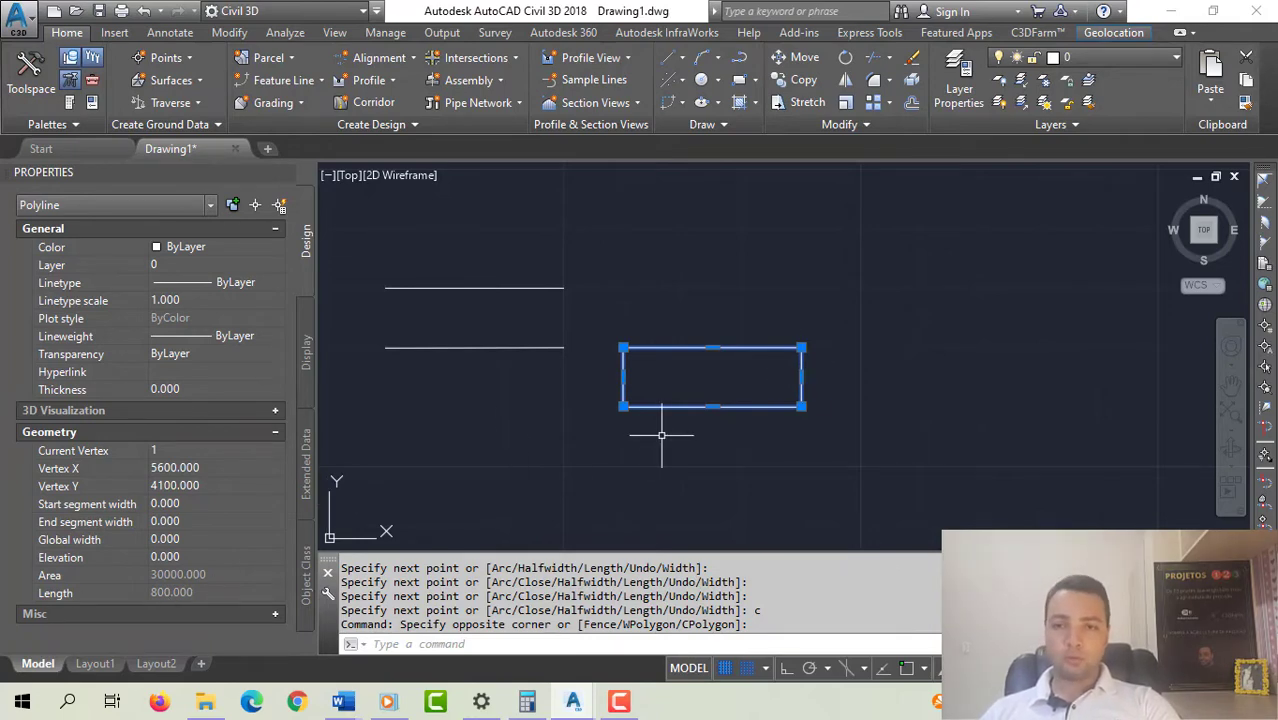
{"action": "key", "text": "Escape"}
{"action": "key", "text": "Escape"}
{"action": "key", "text": "Escape"}
{"action": "key", "text": "Escape"}
- Draw a 100 by 100 unit square polyline from grid point 6000,4300, picking the start point again as its last vertex
{"action": "middle_click_drag", "start_coordinate": [819, 422], "coordinate": [753, 383]}
{"action": "middle_click_drag", "start_coordinate": [841, 389], "coordinate": [757, 428]}
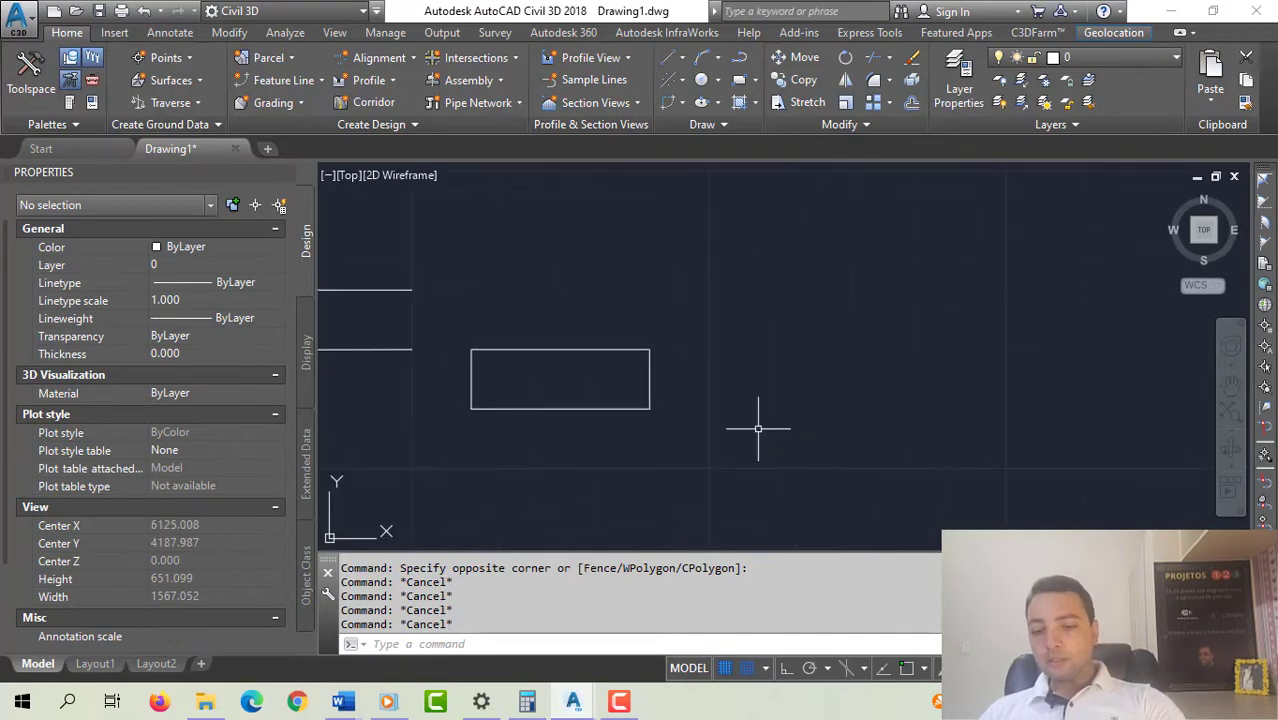
{"action": "type", "text": "pl"}
{"action": "key", "text": "Return"}
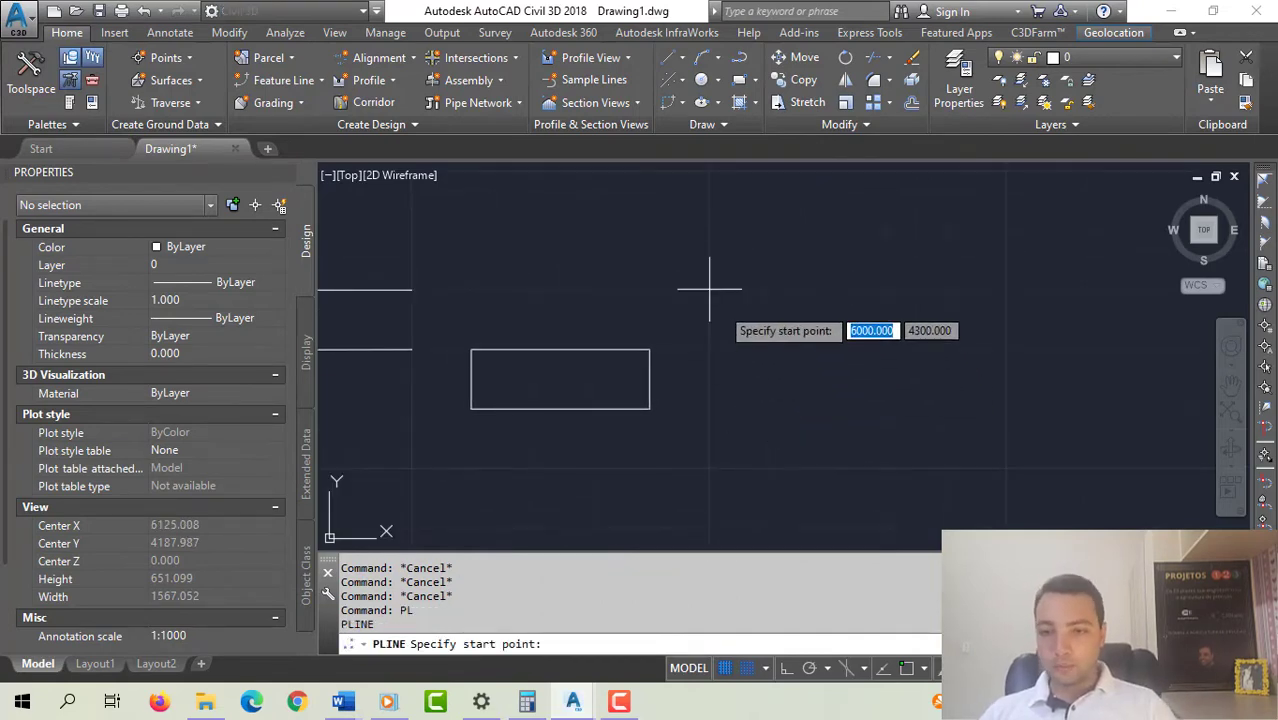
{"action": "left_click", "coordinate": [709, 292]}
{"action": "left_click", "coordinate": [768, 290]}
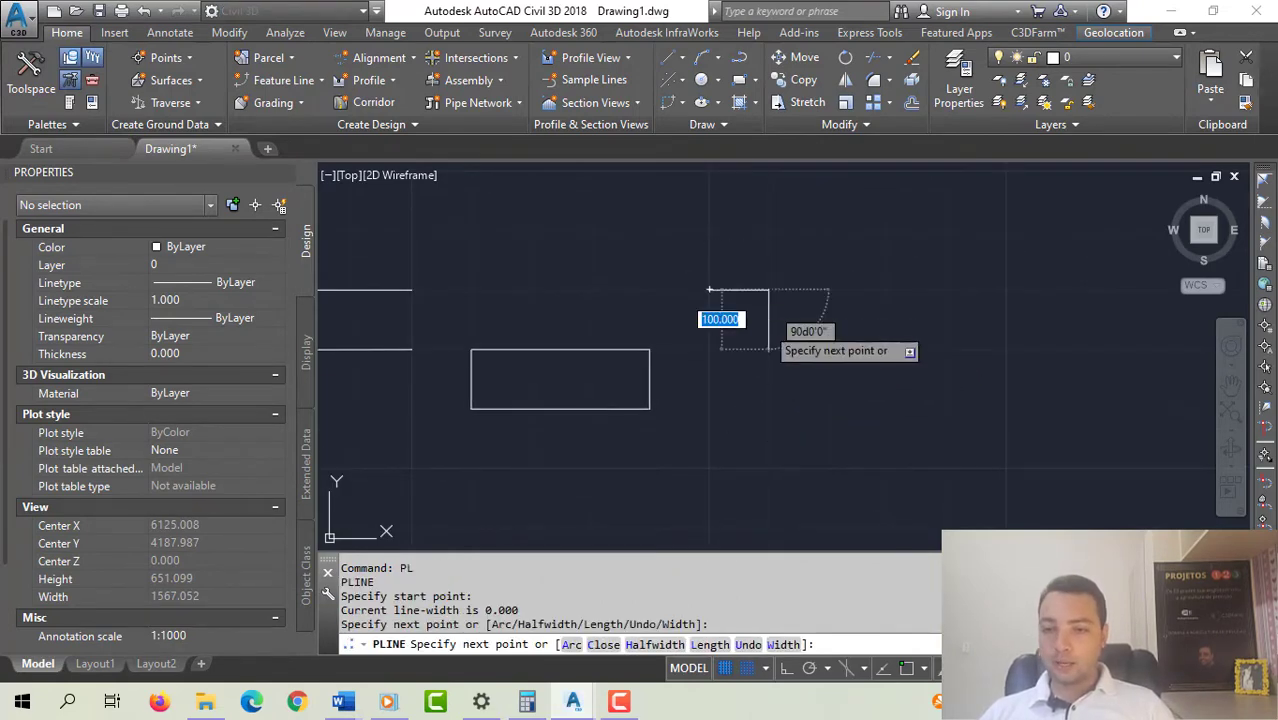
{"action": "left_click", "coordinate": [768, 349]}
{"action": "left_click", "coordinate": [709, 349]}
{"action": "left_click", "coordinate": [709, 290]}
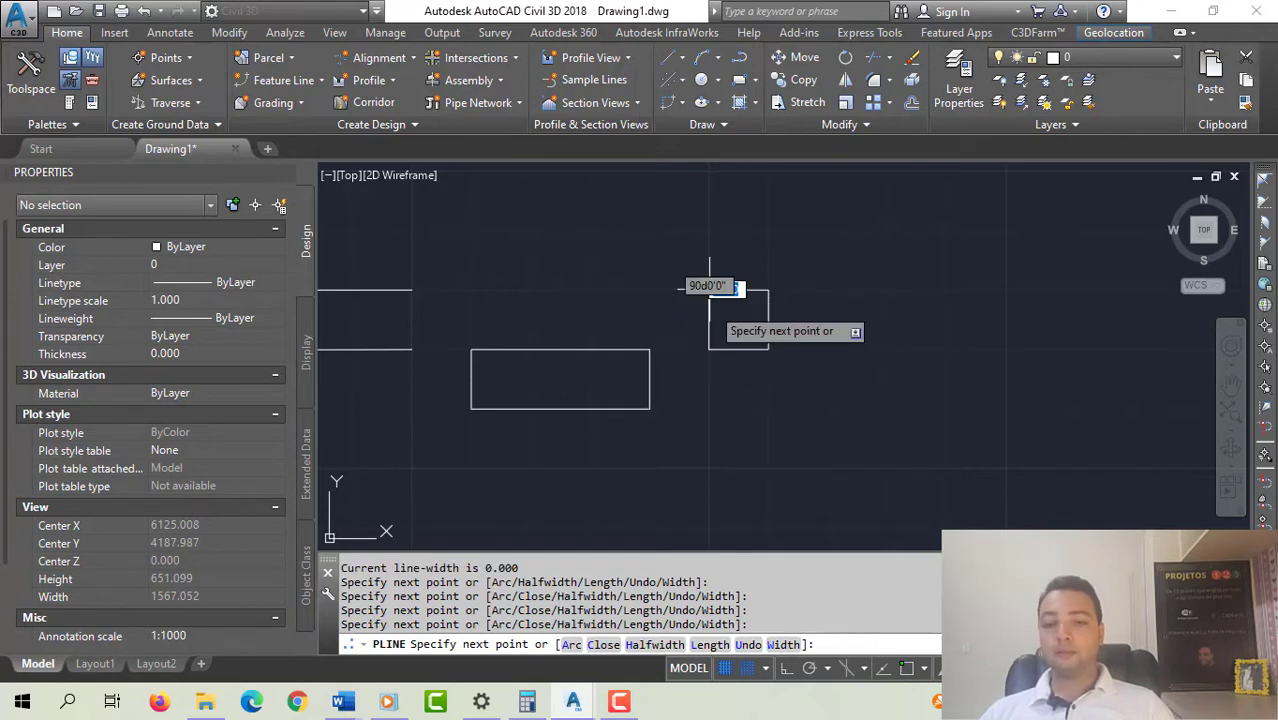
{"action": "key", "text": "Escape"}
{"action": "key", "text": "Escape"}
{"action": "key", "text": "Escape"}
- Select the square polyline to check its area and length, then clear the selection
{"action": "left_click", "coordinate": [733, 291]}
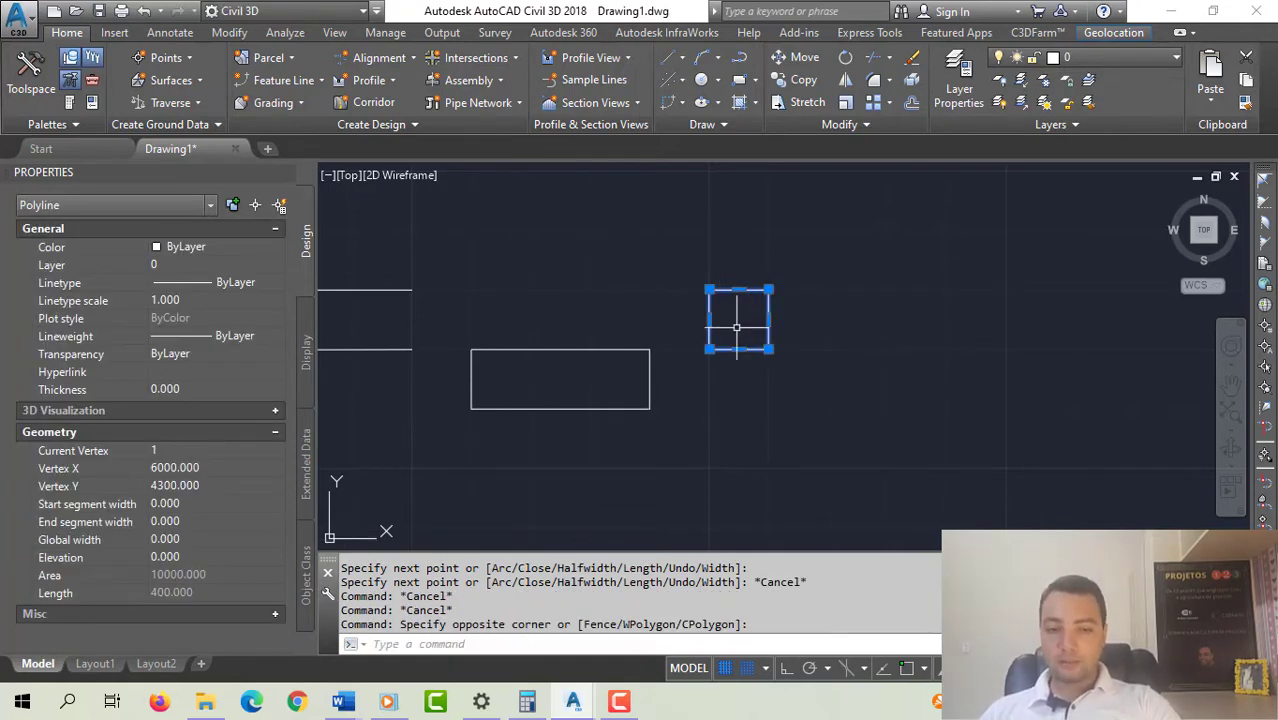
{"action": "key", "text": "Escape"}
{"action": "key", "text": "Escape"}
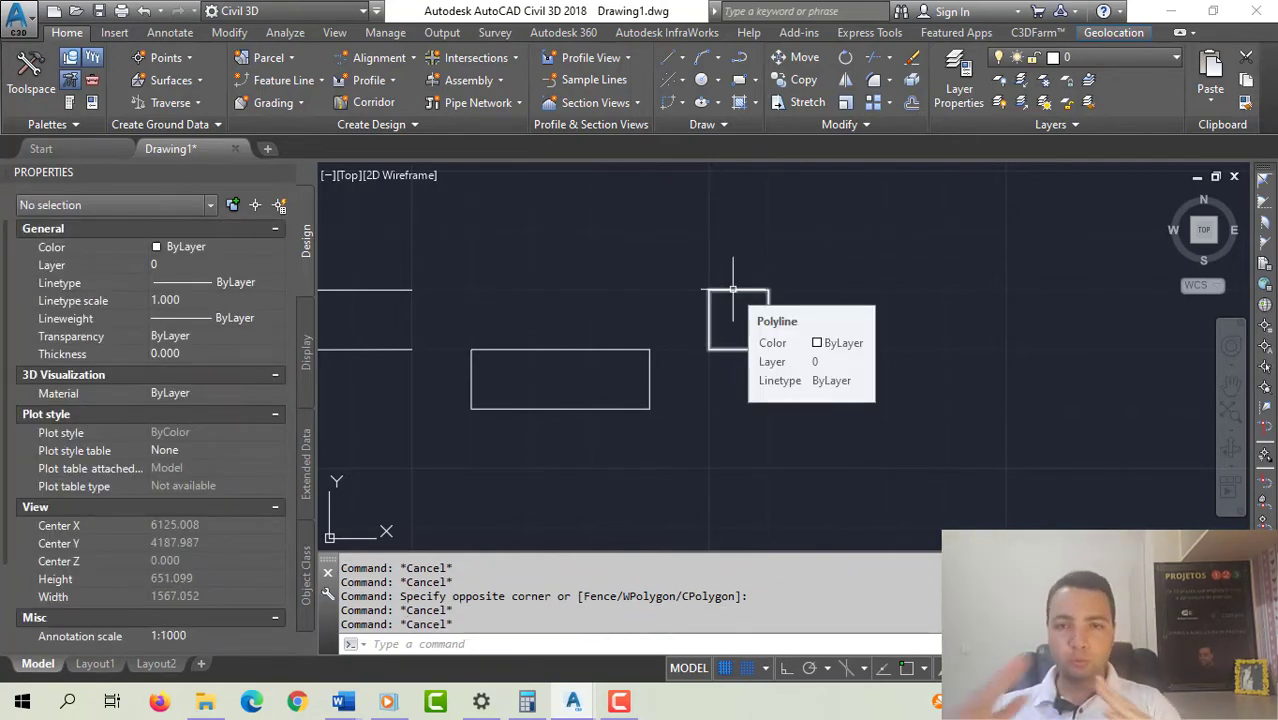
{"action": "key", "text": "Escape"}
{"action": "scroll", "coordinate": [833, 320], "scroll_direction": "down", "scroll_amount": 4}
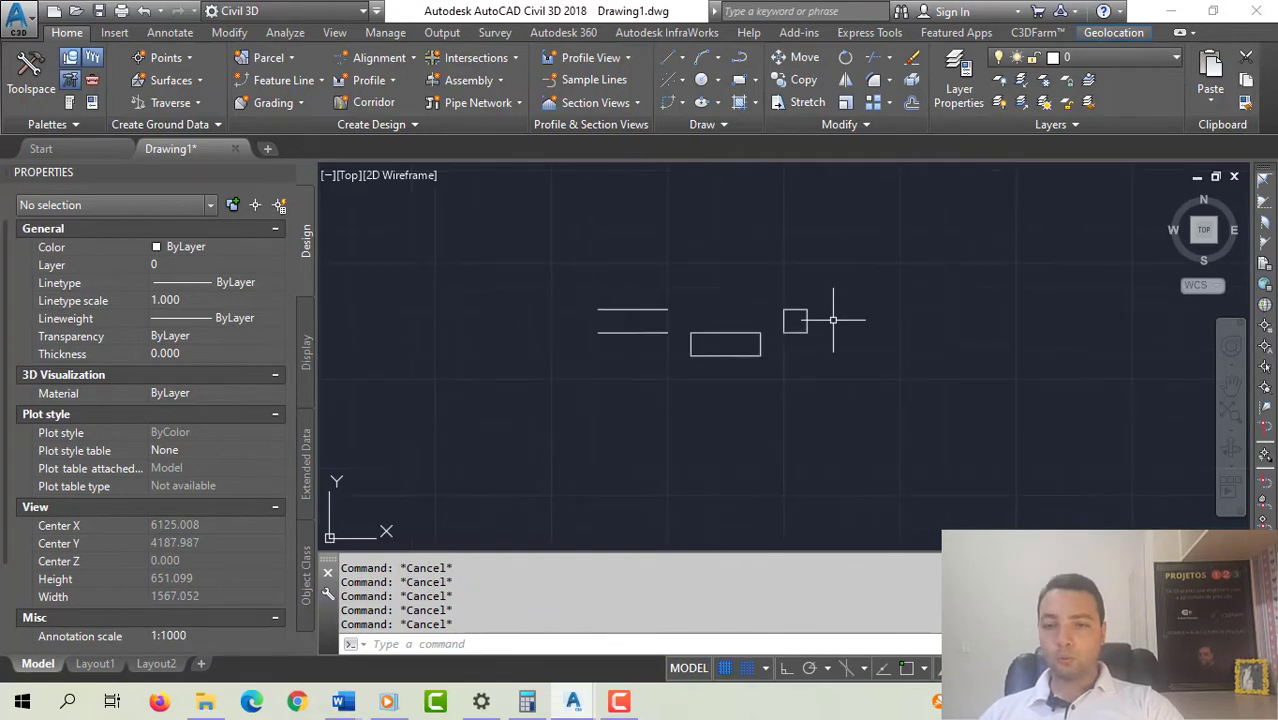
- Turn grid snap off and back on
{"action": "left_click", "coordinate": [748, 669]}
{"action": "left_click", "coordinate": [748, 669]}
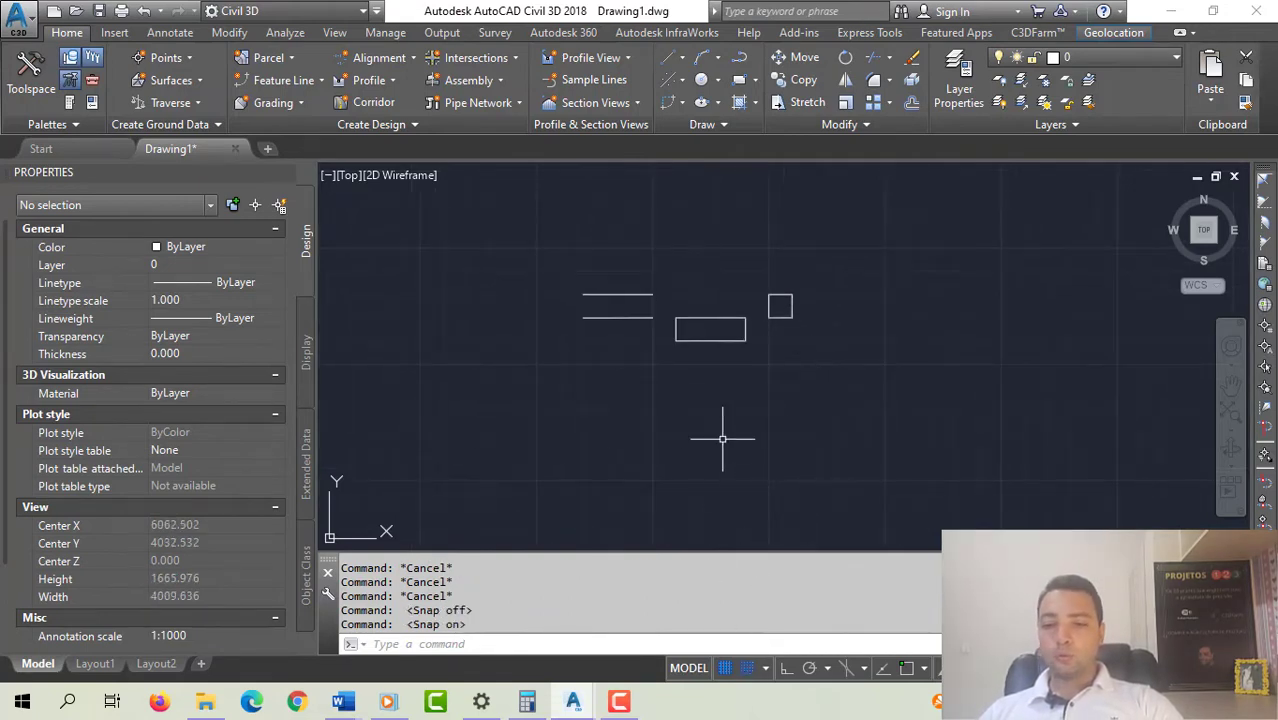
{"action": "middle_click_drag", "start_coordinate": [696, 455], "coordinate": [613, 413]}
{"action": "key", "text": "Escape"}
{"action": "key", "text": "Escape"}
{"action": "key", "text": "Escape"}
{"action": "key", "text": "Escape"}
{"action": "key", "text": "Escape"}
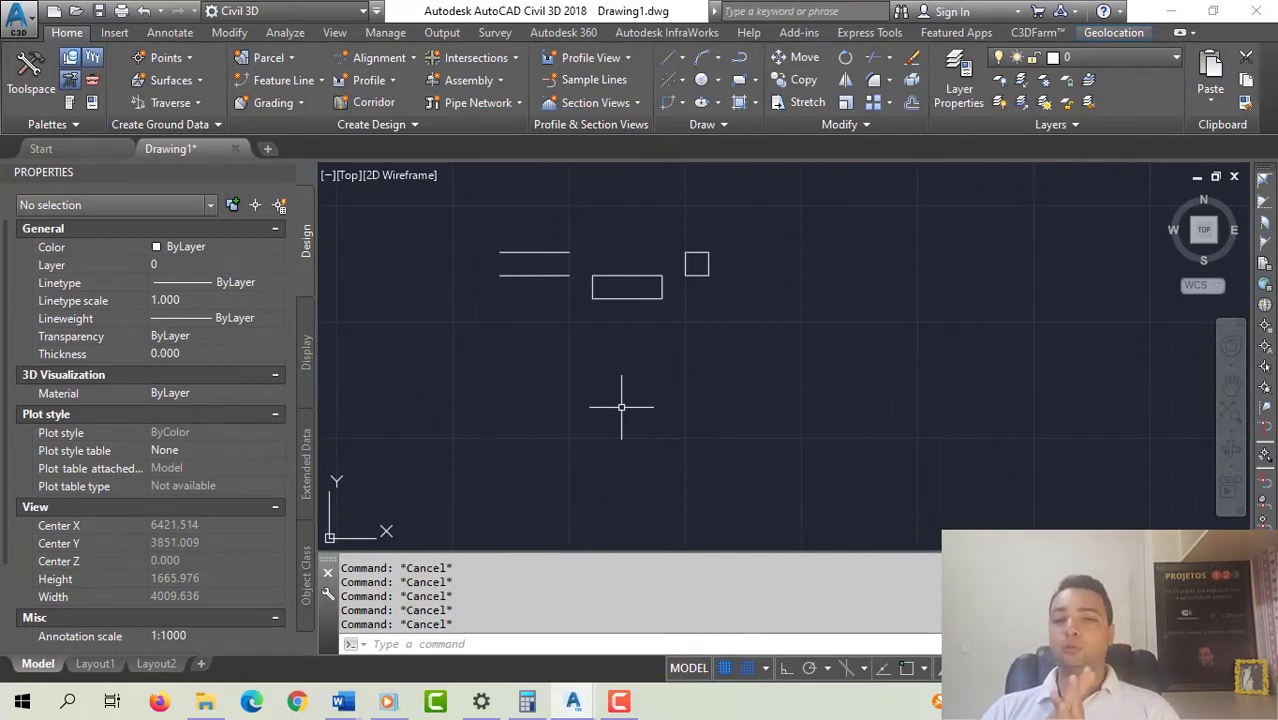
- Turn off grid snap, and switch the grid display off and back on
{"action": "left_click", "coordinate": [748, 669]}
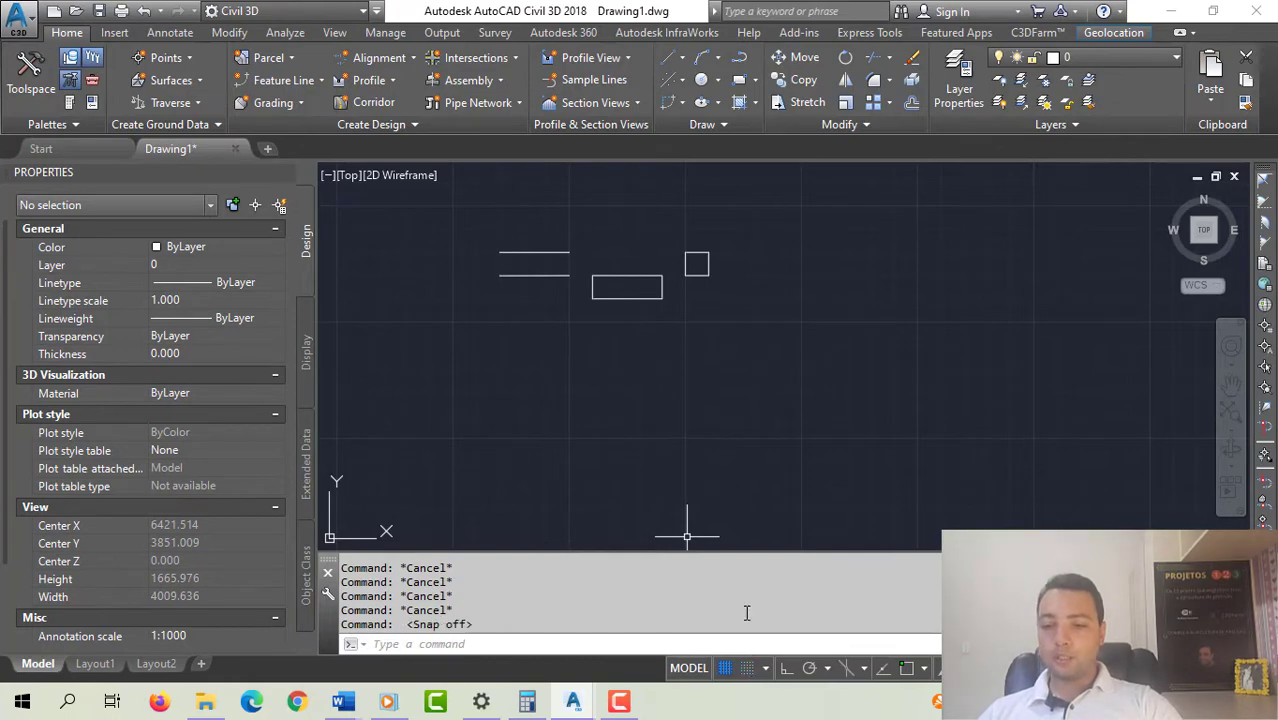
{"action": "left_click", "coordinate": [725, 668]}
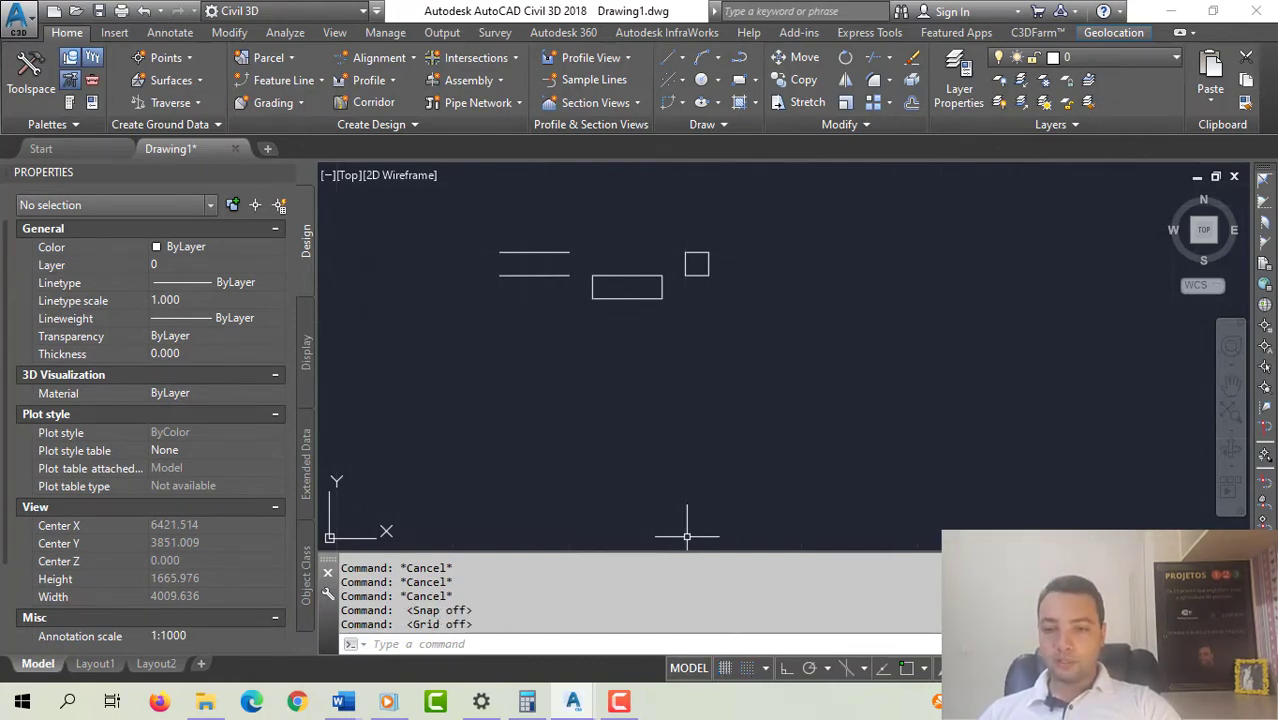
{"action": "left_click", "coordinate": [725, 668]}
- Turn on Ortho mode to restrict drawing to horizontal and vertical directions
{"action": "scroll", "coordinate": [621, 334], "scroll_direction": "up", "scroll_amount": 4}
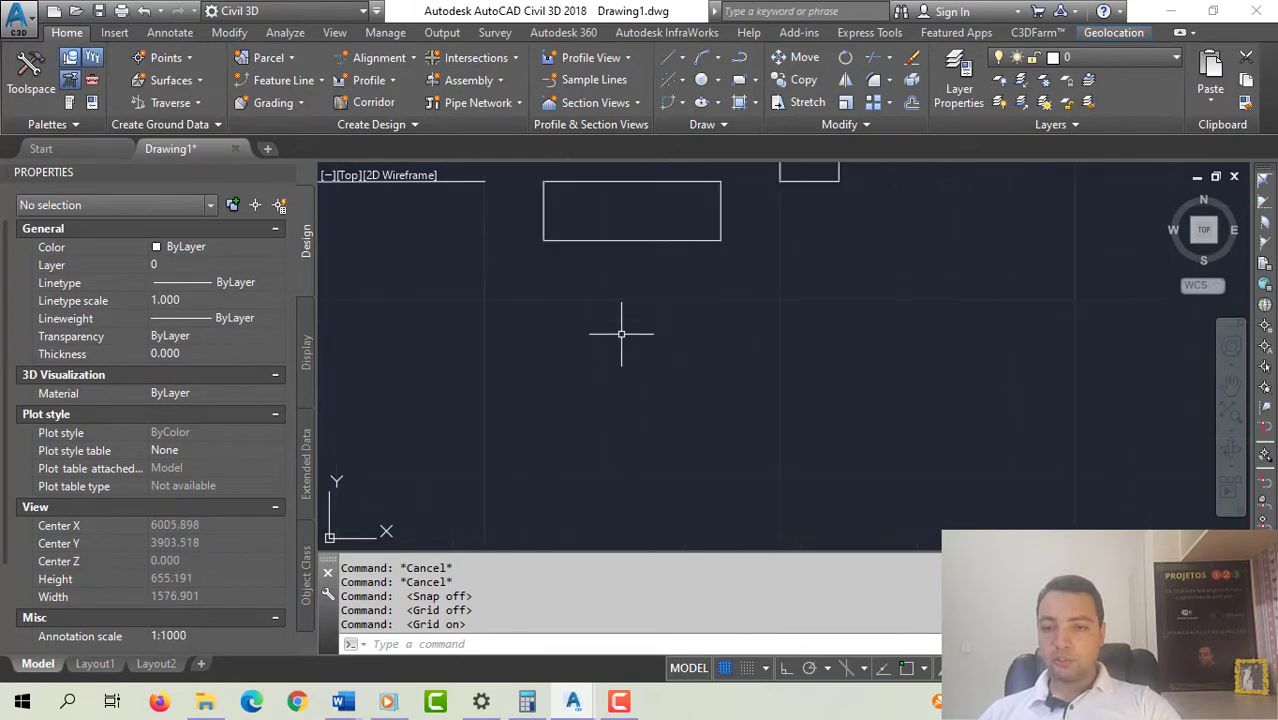
{"action": "mouse_move", "coordinate": [621, 334]}
{"action": "middle_mouse_down"}
{"action": "mouse_move", "coordinate": [653, 437]}
{"action": "mouse_move", "coordinate": [702, 399]}
{"action": "middle_mouse_up"}
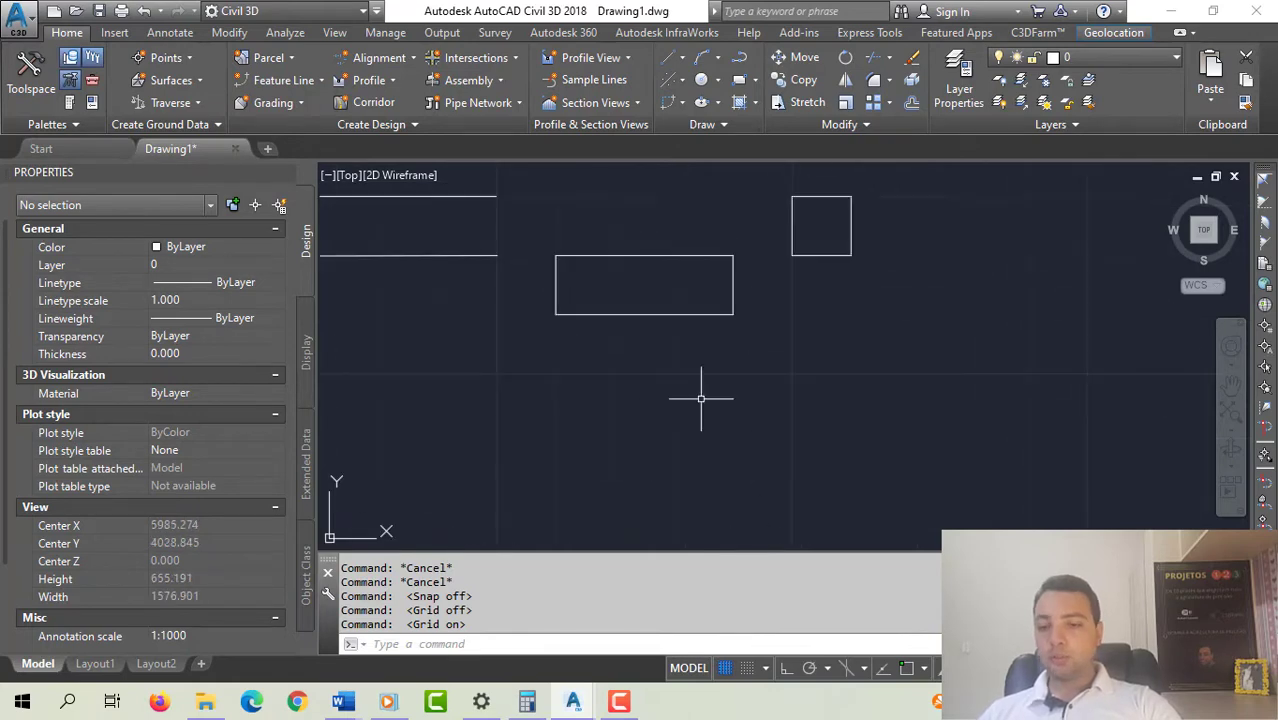
{"action": "left_click", "coordinate": [786, 670]}
{"action": "key", "text": "Escape"}
{"action": "key", "text": "Escape"}
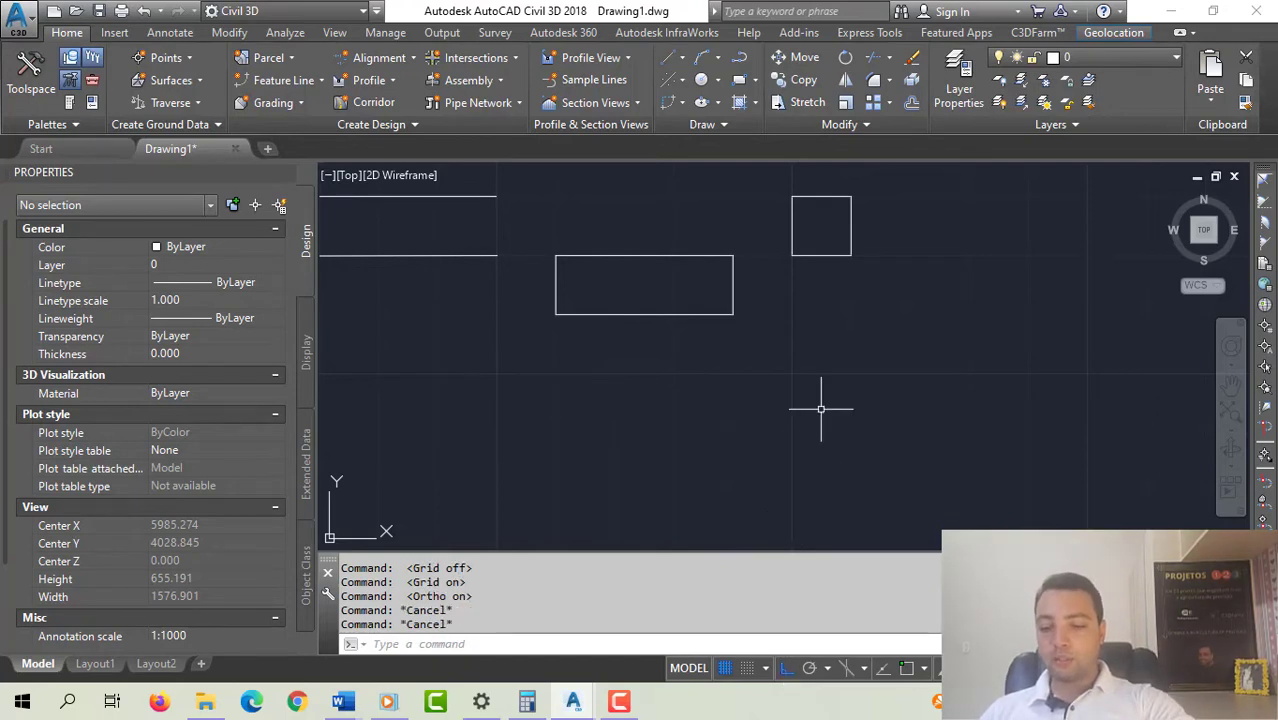
- Below the existing shapes, draw an open four-segment polyline running down, right, up and left, ending short of its start point
{"action": "type", "text": "pl"}
{"action": "key", "text": "Return"}
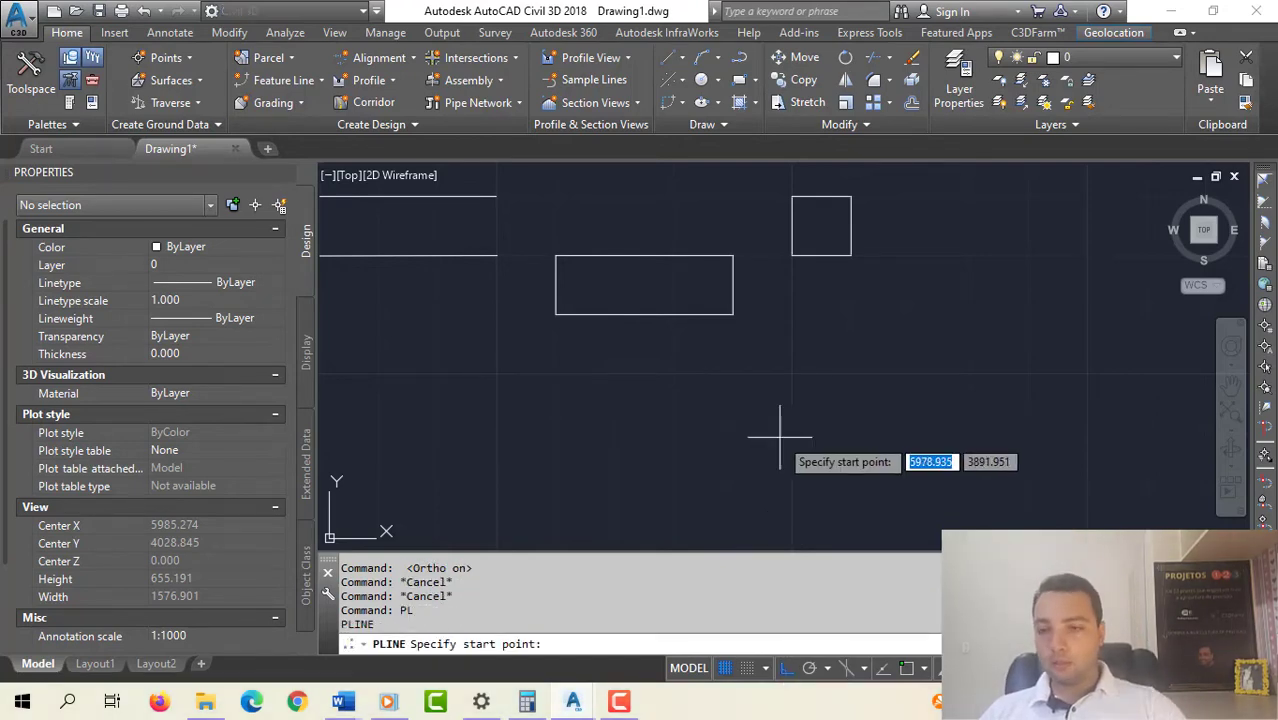
{"action": "middle_click_drag", "start_coordinate": [774, 430], "coordinate": [967, 420]}
{"action": "scroll", "coordinate": [967, 420], "scroll_direction": "down", "scroll_amount": 2}
{"action": "left_click", "coordinate": [612, 376]}
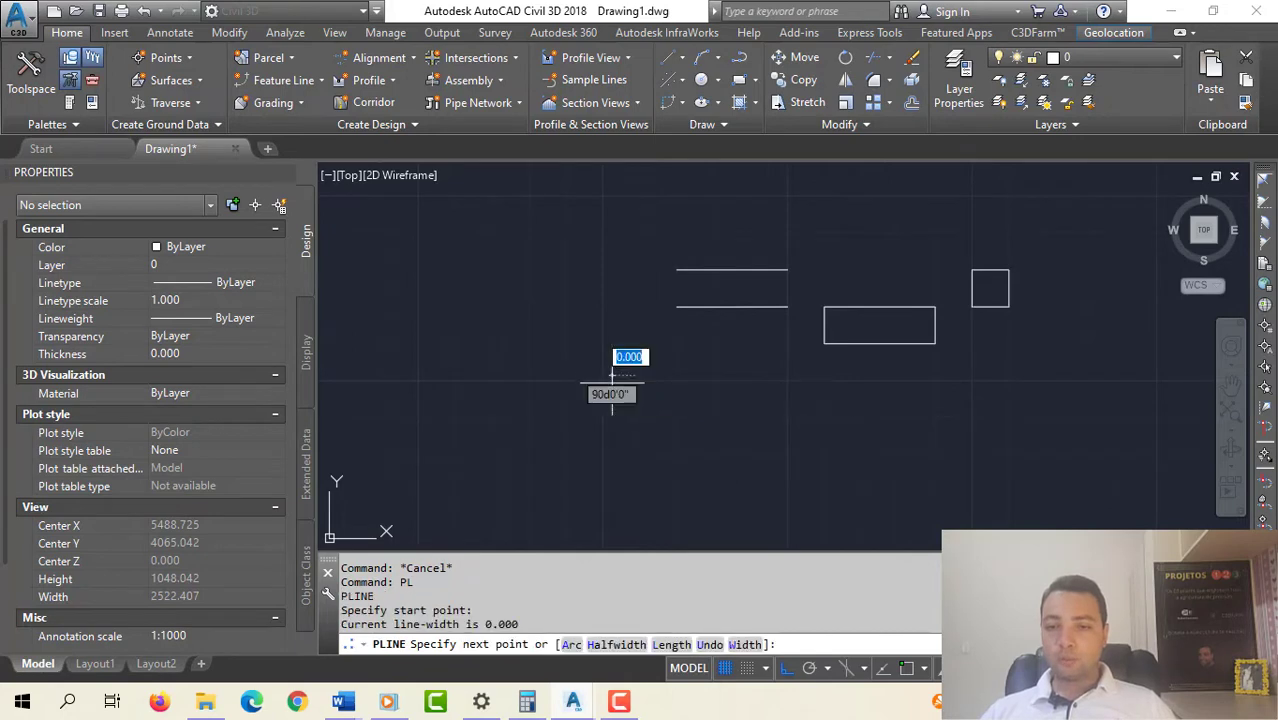
{"action": "left_click", "coordinate": [607, 478]}
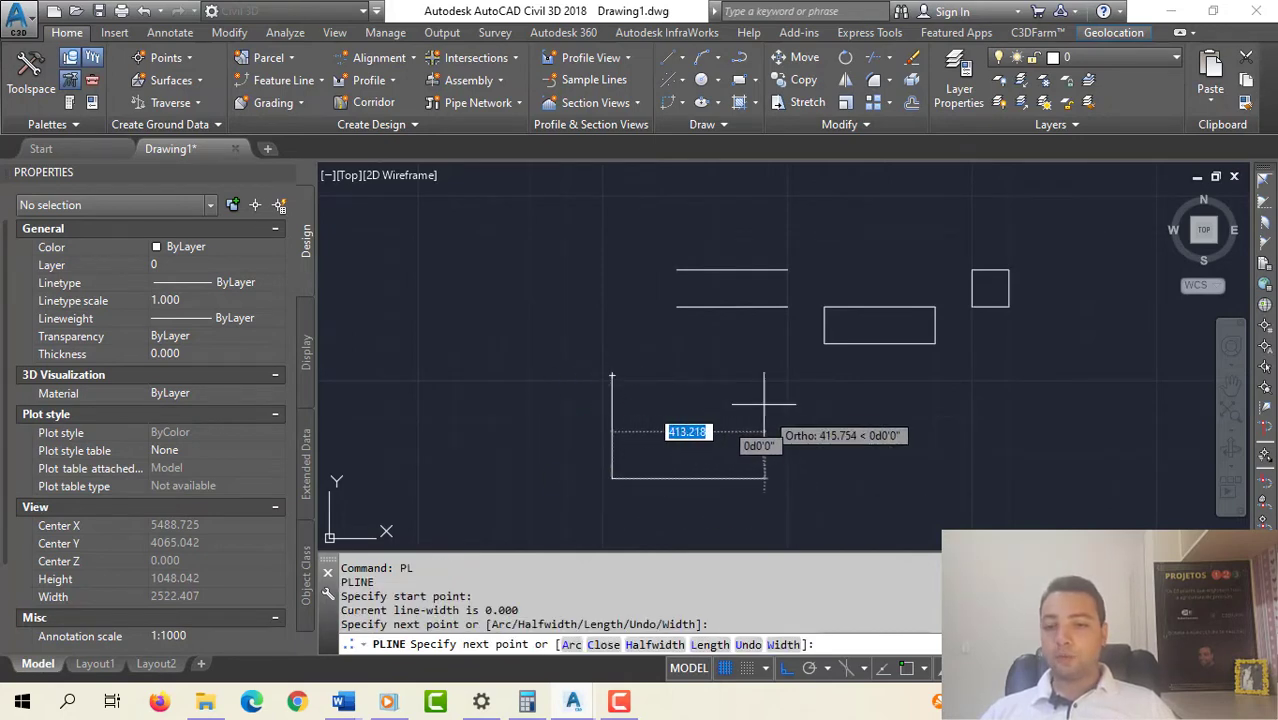
{"action": "middle_click_drag", "start_coordinate": [747, 459], "coordinate": [769, 260]}
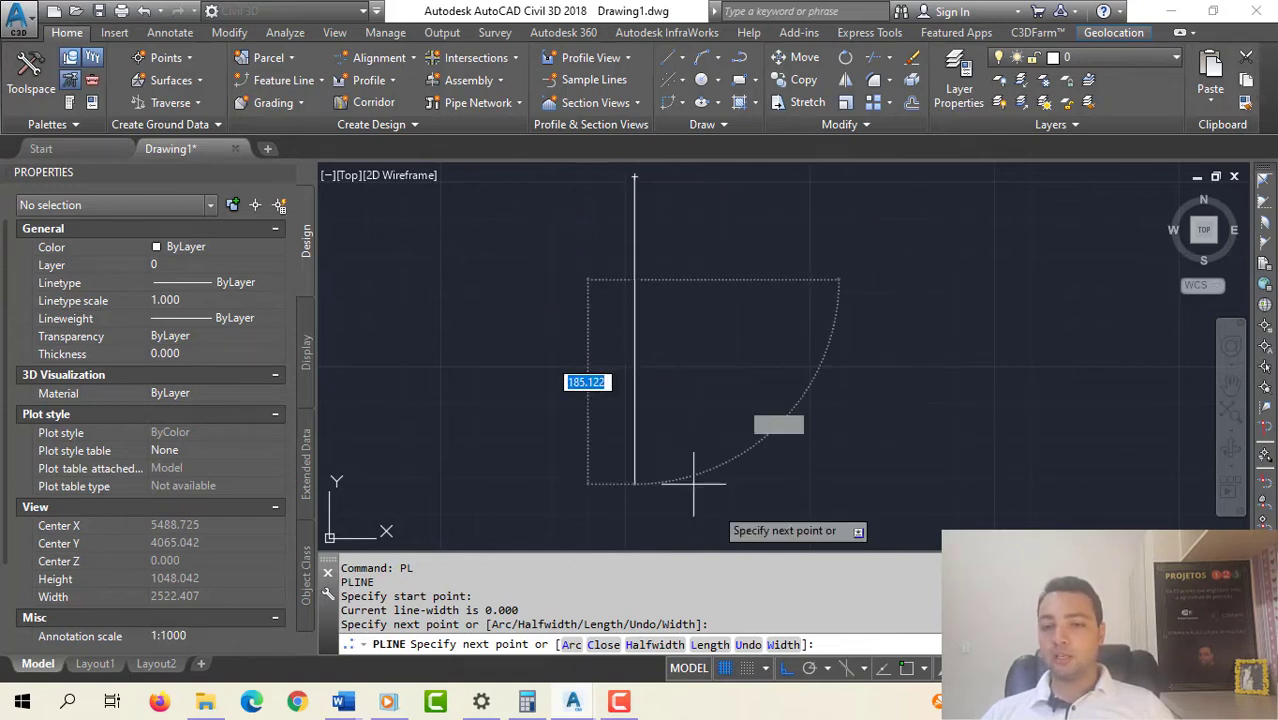
{"action": "middle_click_drag", "start_coordinate": [826, 413], "coordinate": [763, 525]}
{"action": "left_click", "coordinate": [762, 390]}
{"action": "left_click", "coordinate": [762, 292]}
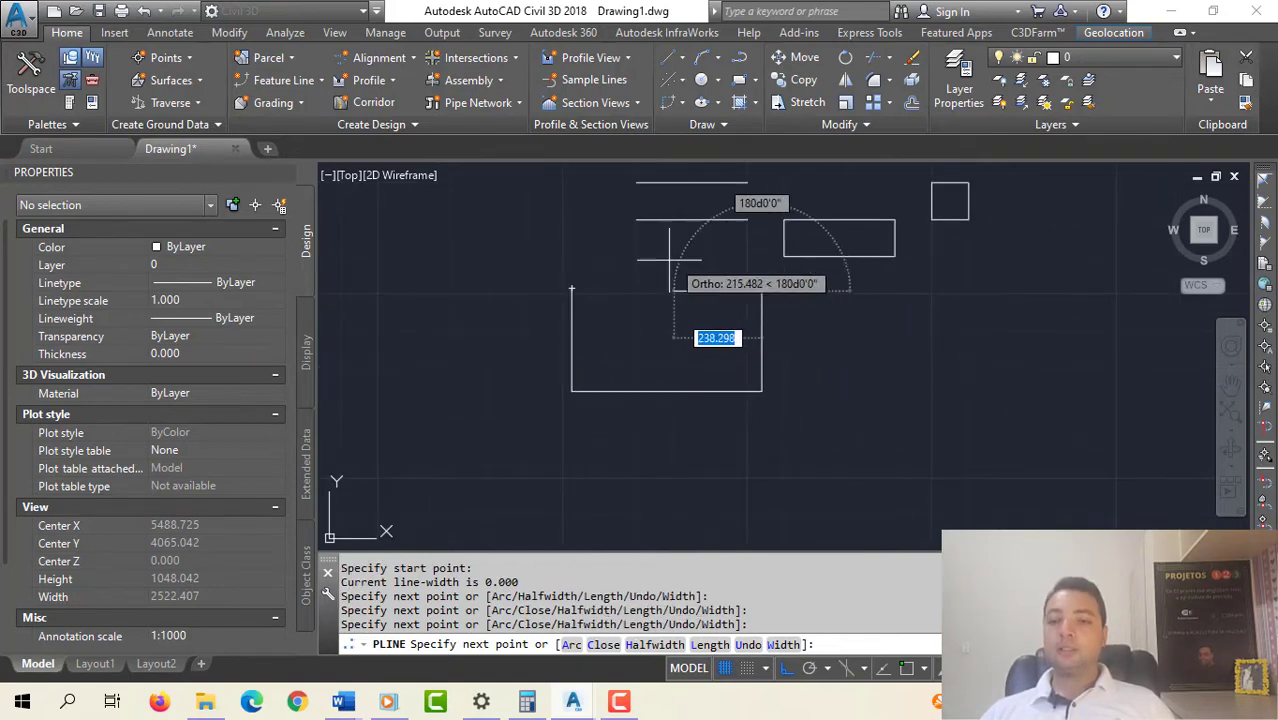
{"action": "left_click", "coordinate": [638, 292]}
{"action": "key", "text": "Escape"}
{"action": "key", "text": "Escape"}
{"action": "key", "text": "Escape"}
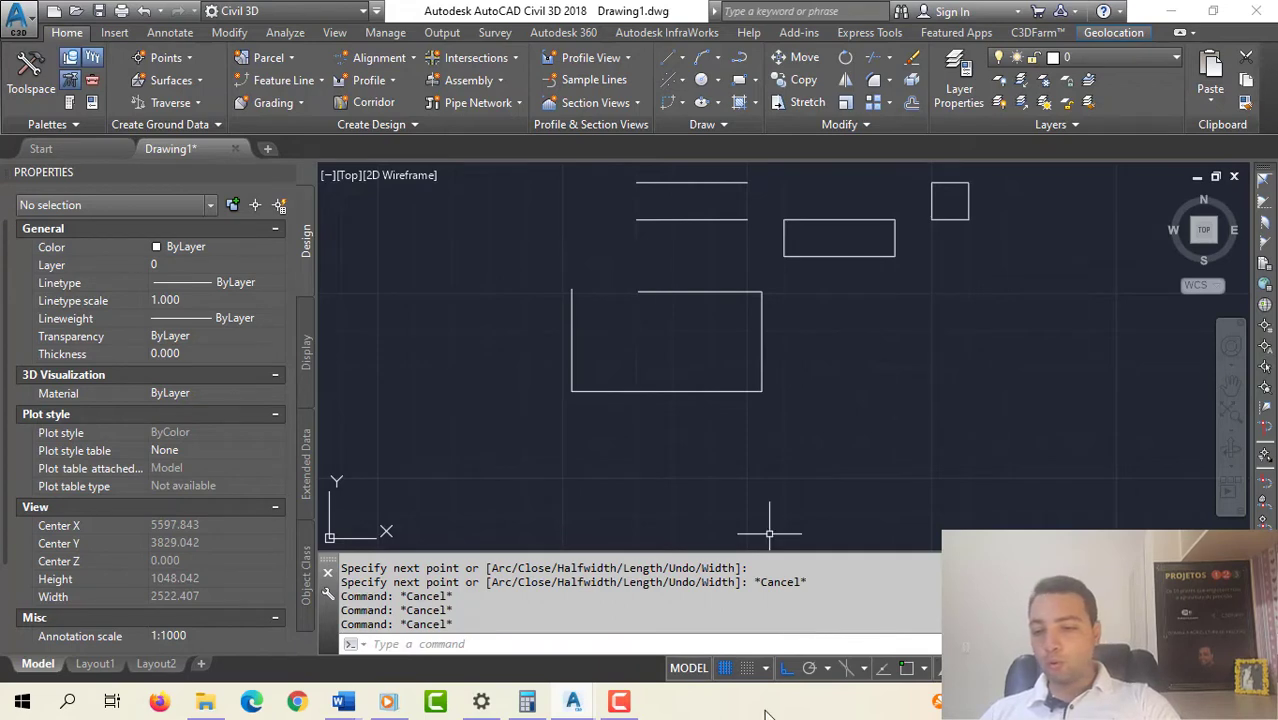
- Erase all the drawn polylines together, and undo the erasure
{"action": "key", "text": "Escape"}
{"action": "key", "text": "Escape"}
{"action": "scroll", "coordinate": [765, 390], "scroll_direction": "down", "scroll_amount": 3}
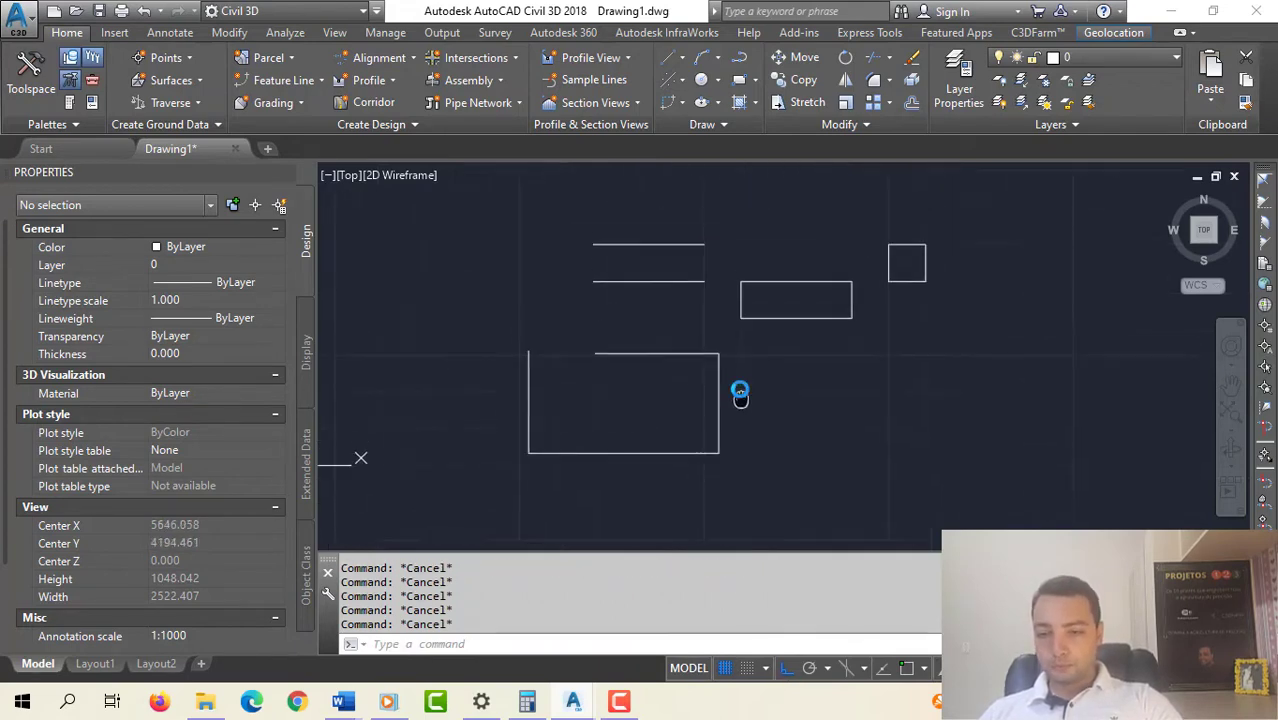
{"action": "left_click", "coordinate": [1018, 424]}
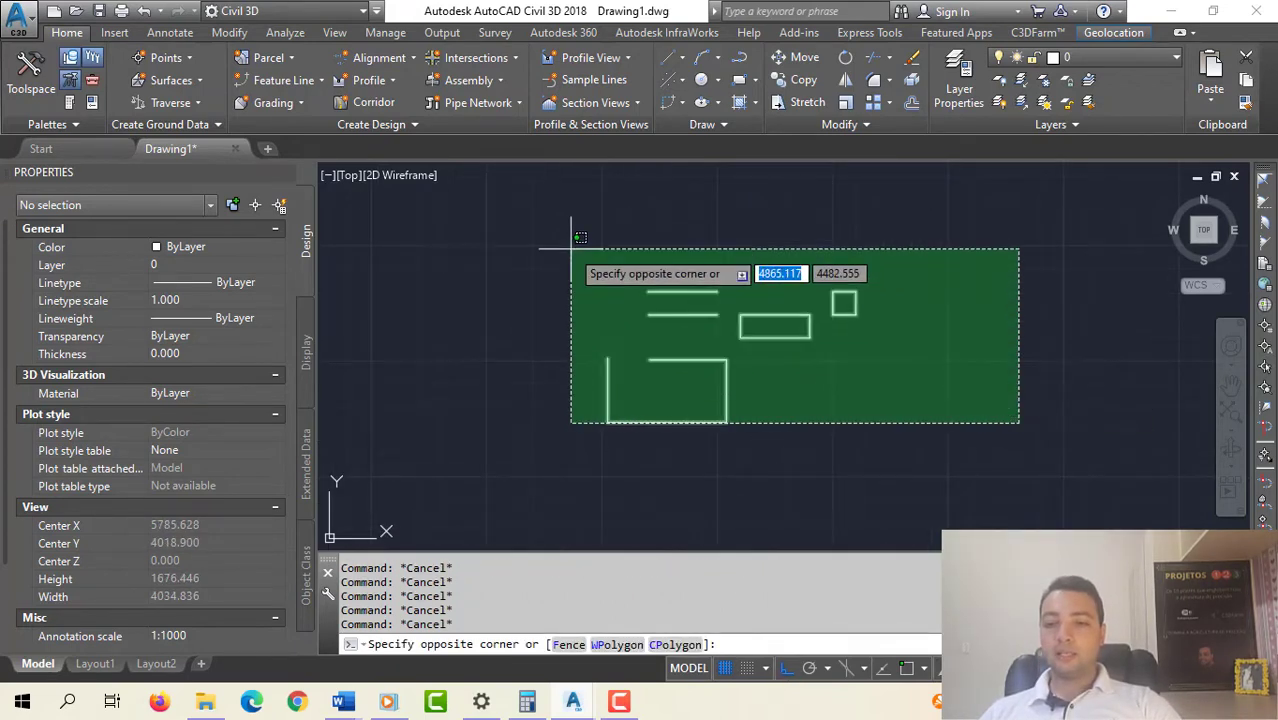
{"action": "key", "text": "Escape"}
{"action": "left_click", "coordinate": [978, 482]}
{"action": "left_click", "coordinate": [482, 206]}
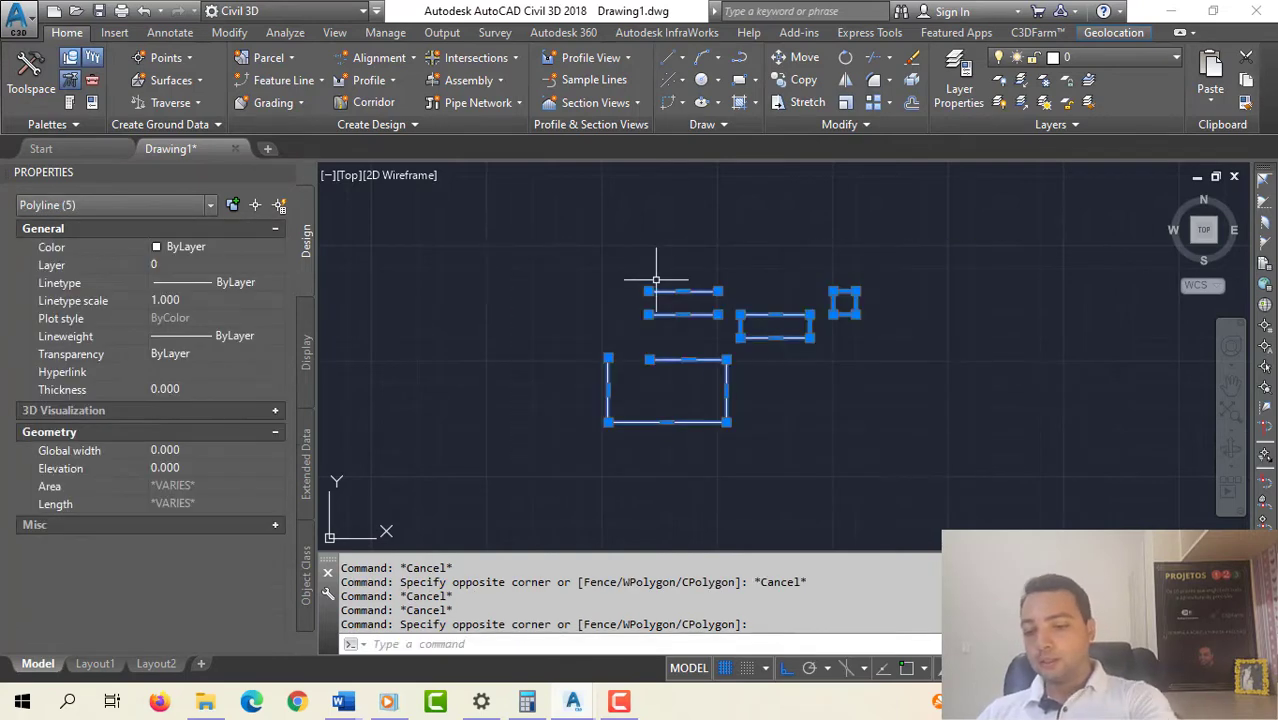
{"action": "key", "text": "Delete"}
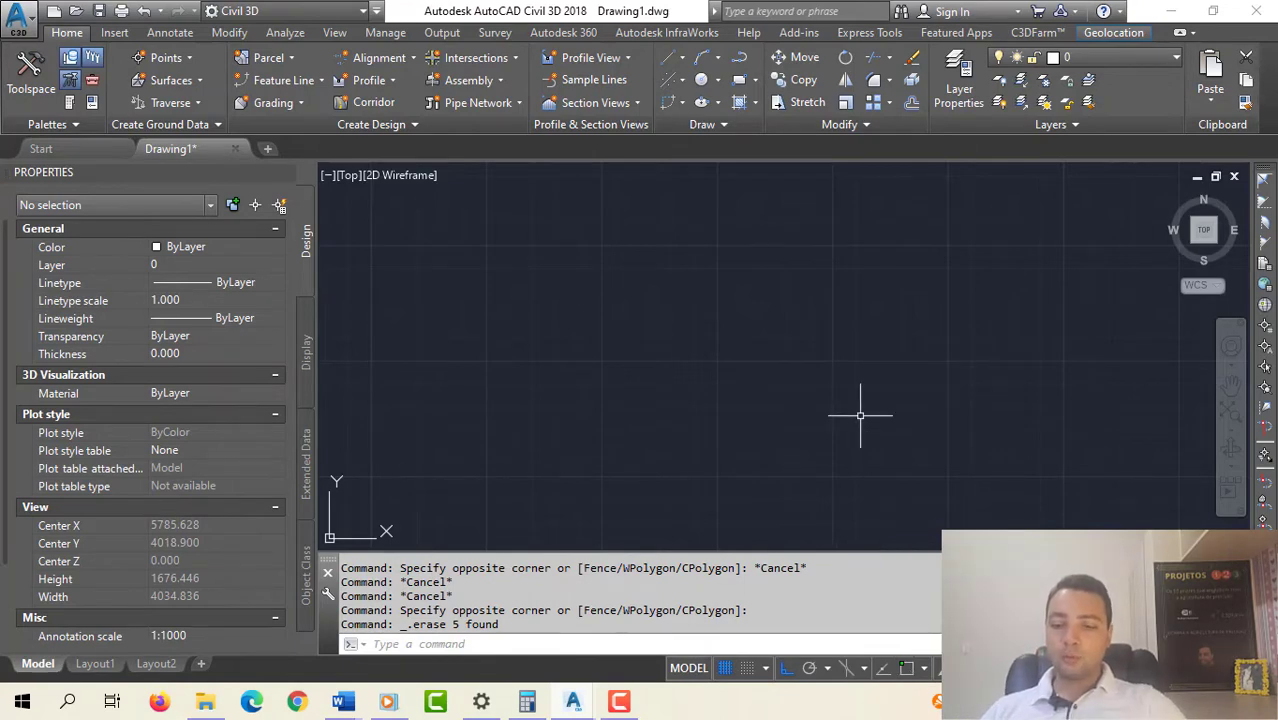
{"action": "key", "text": "ctrl+z"}
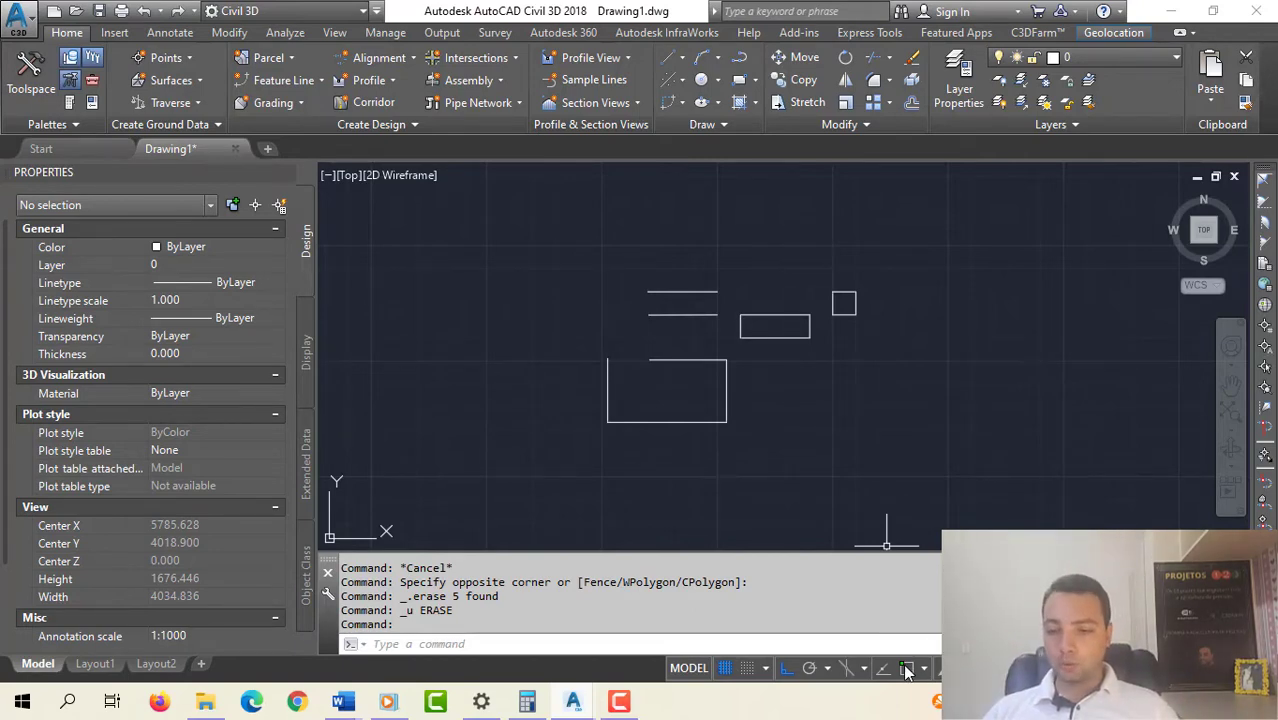
- Limit the object snap modes to Endpoint and Midpoint, and turn object snap on
{"action": "left_click", "coordinate": [924, 668]}
{"action": "left_click", "coordinate": [924, 646]}
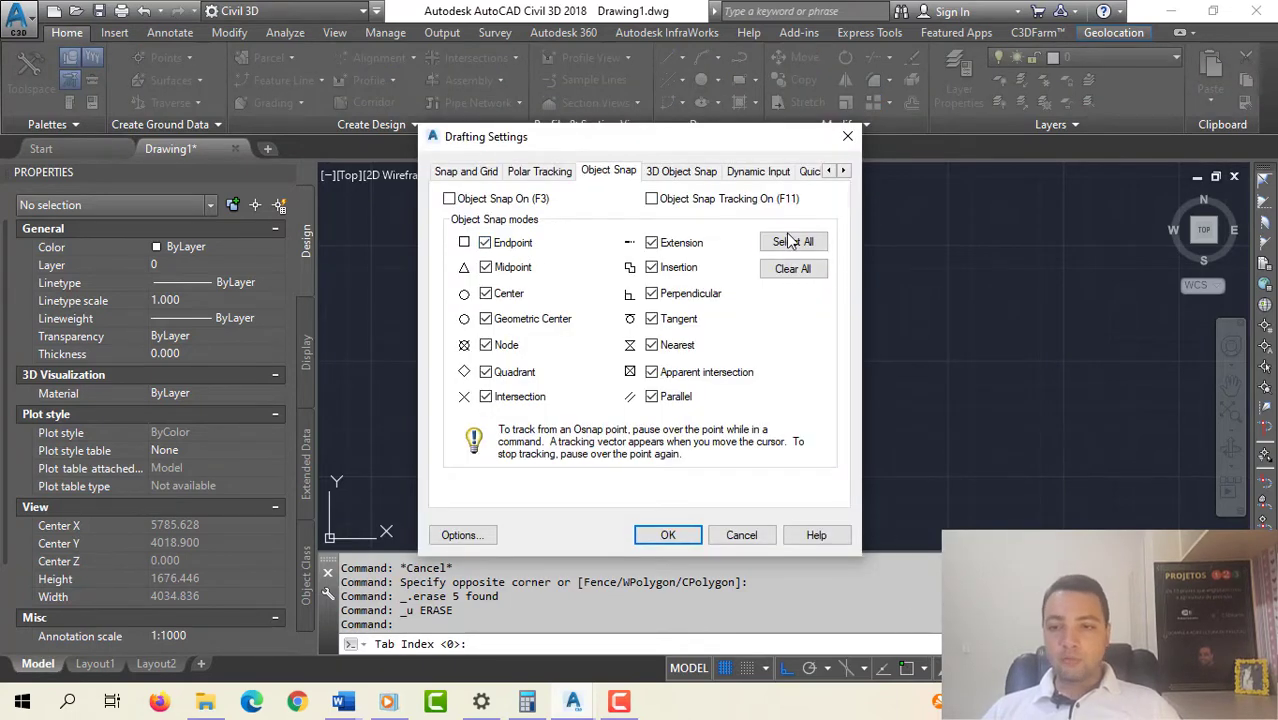
{"action": "left_click", "coordinate": [790, 270]}
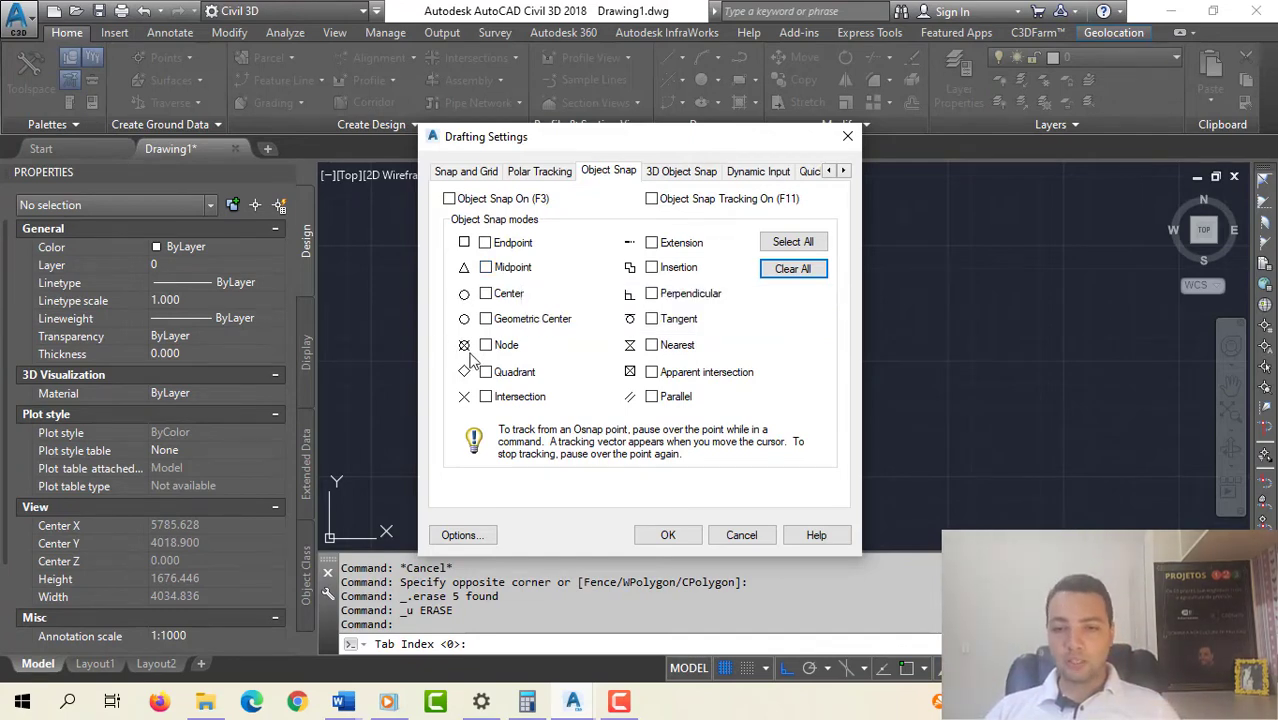
{"action": "left_click", "coordinate": [485, 243]}
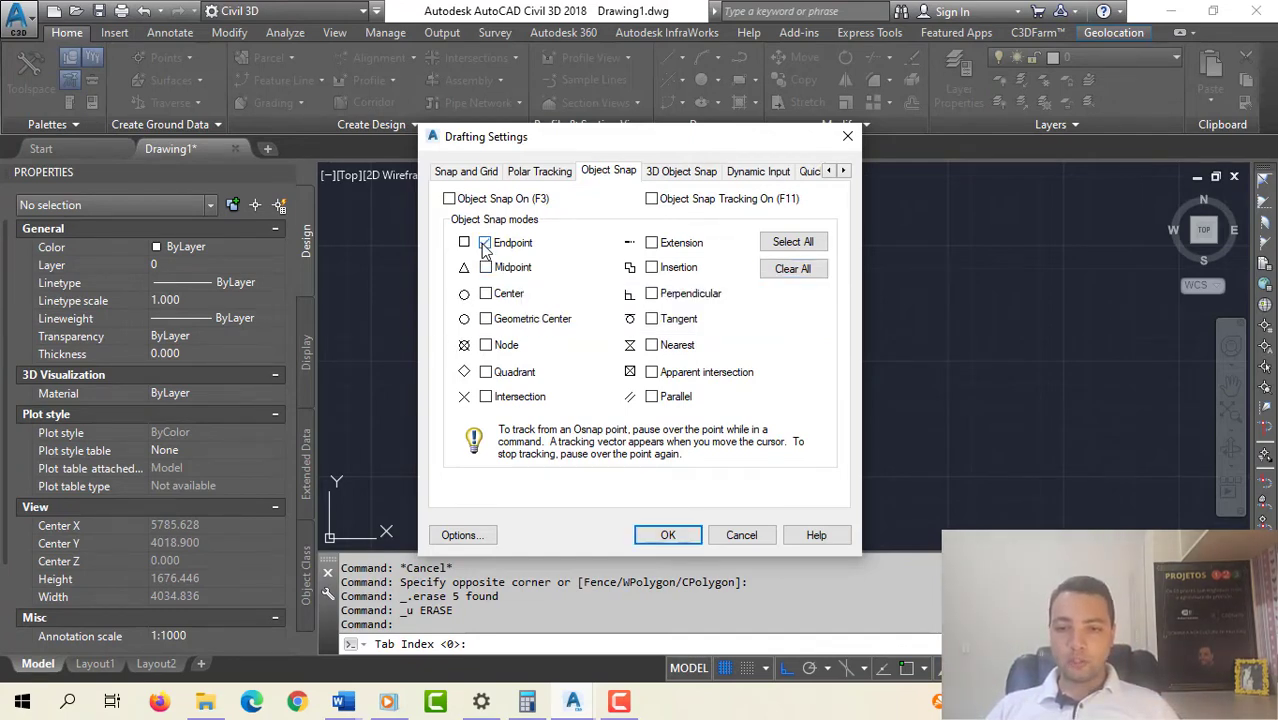
{"action": "left_click", "coordinate": [670, 533]}
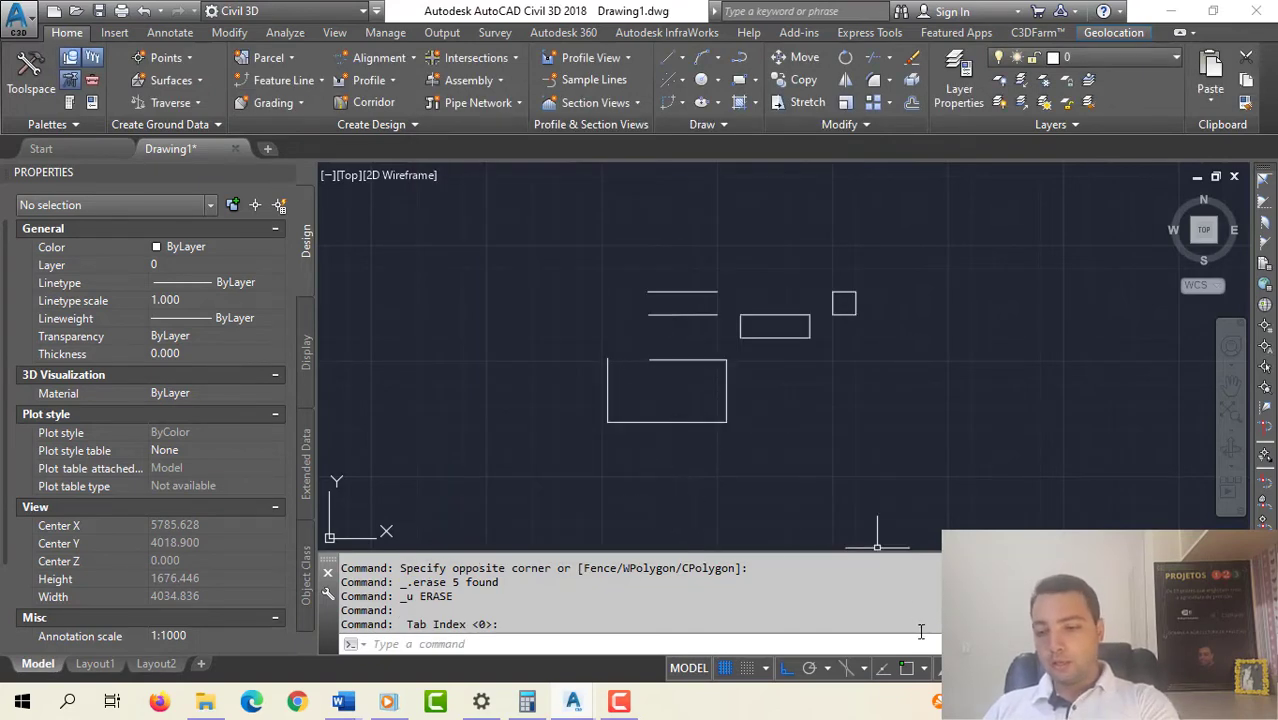
{"action": "left_click", "coordinate": [907, 670]}
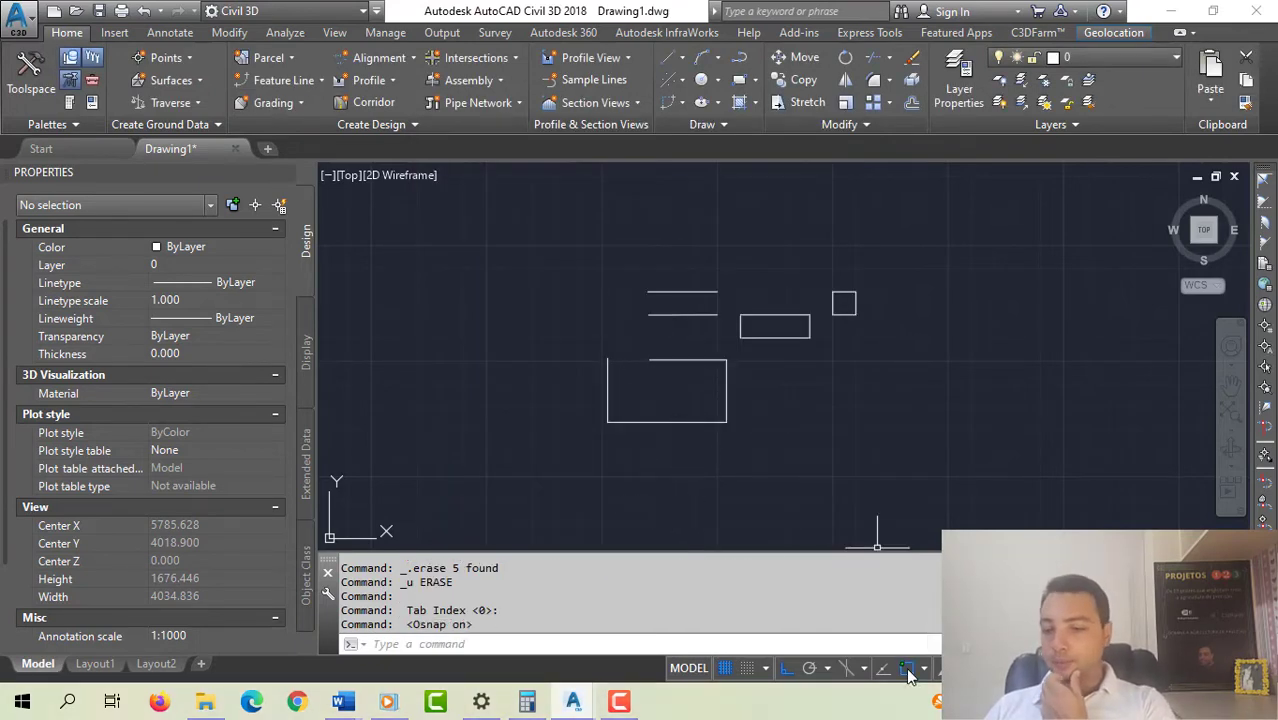
- Draw a vertical polyline from the midpoint of the upper parallel line to the midpoint of the lower one
{"action": "type", "text": "pl"}
{"action": "key", "text": "Return"}
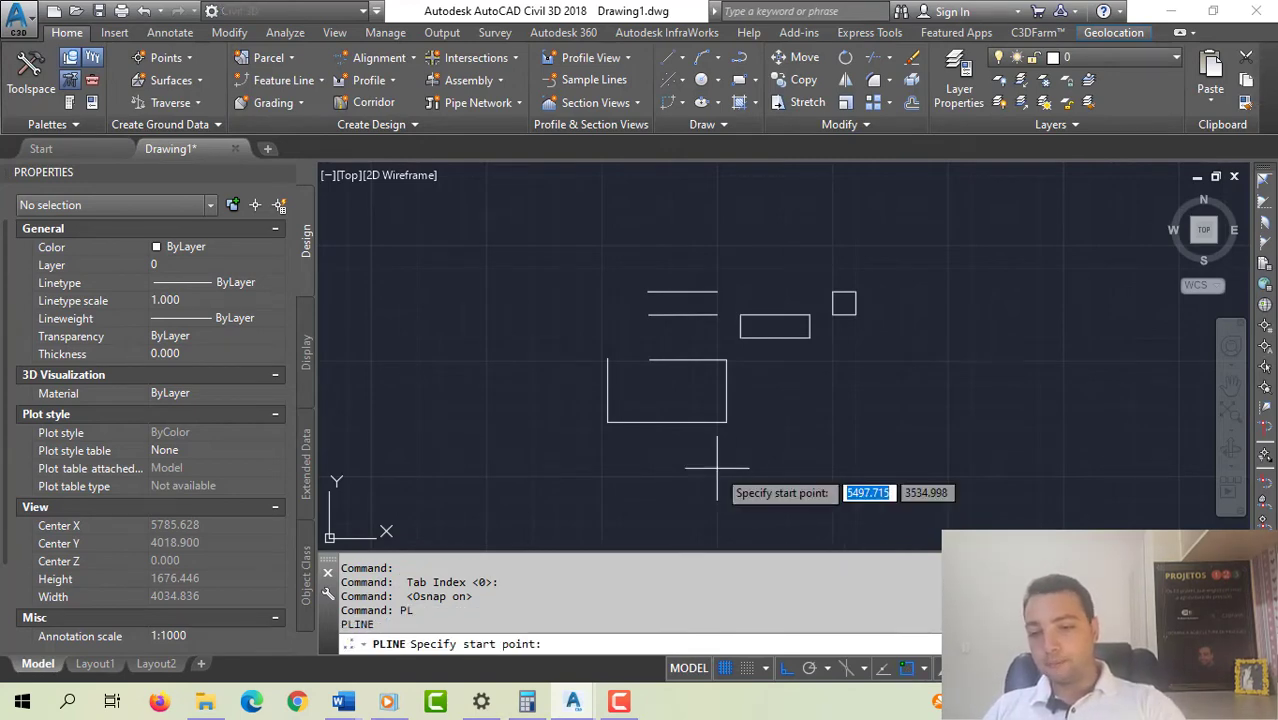
{"action": "scroll", "coordinate": [657, 318], "scroll_direction": "up", "scroll_amount": 5}
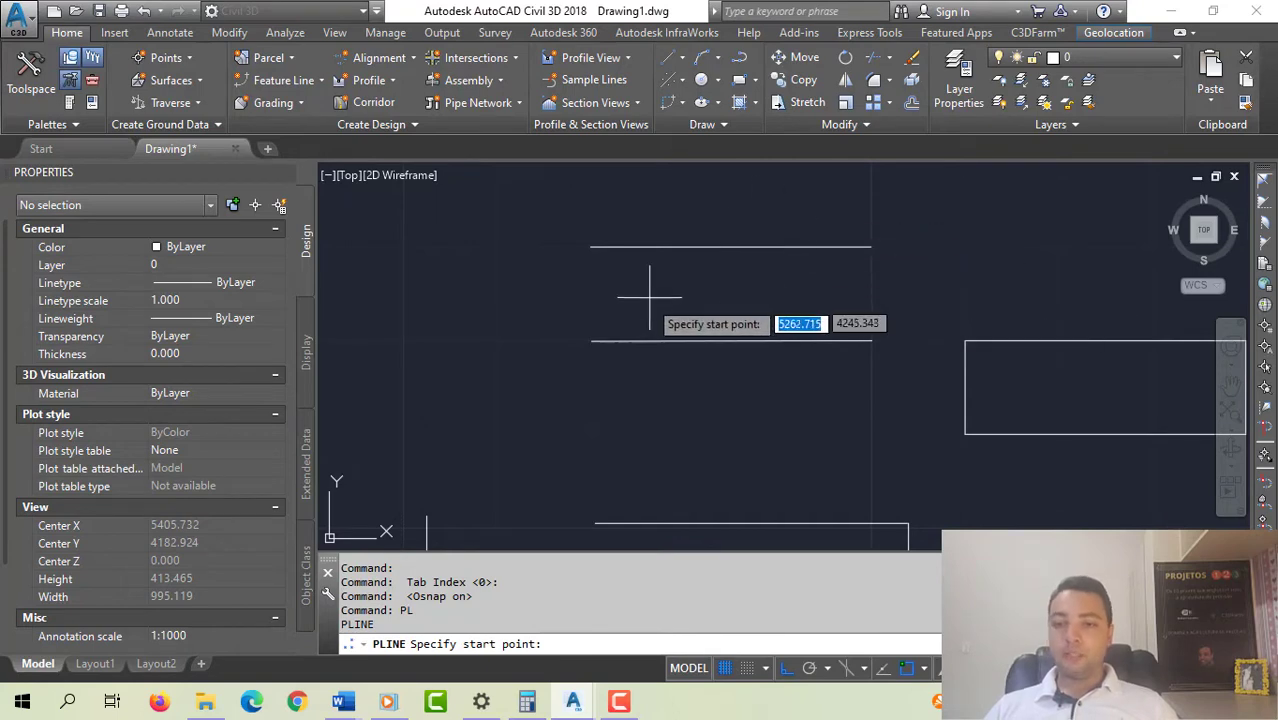
{"action": "left_click", "coordinate": [731, 246]}
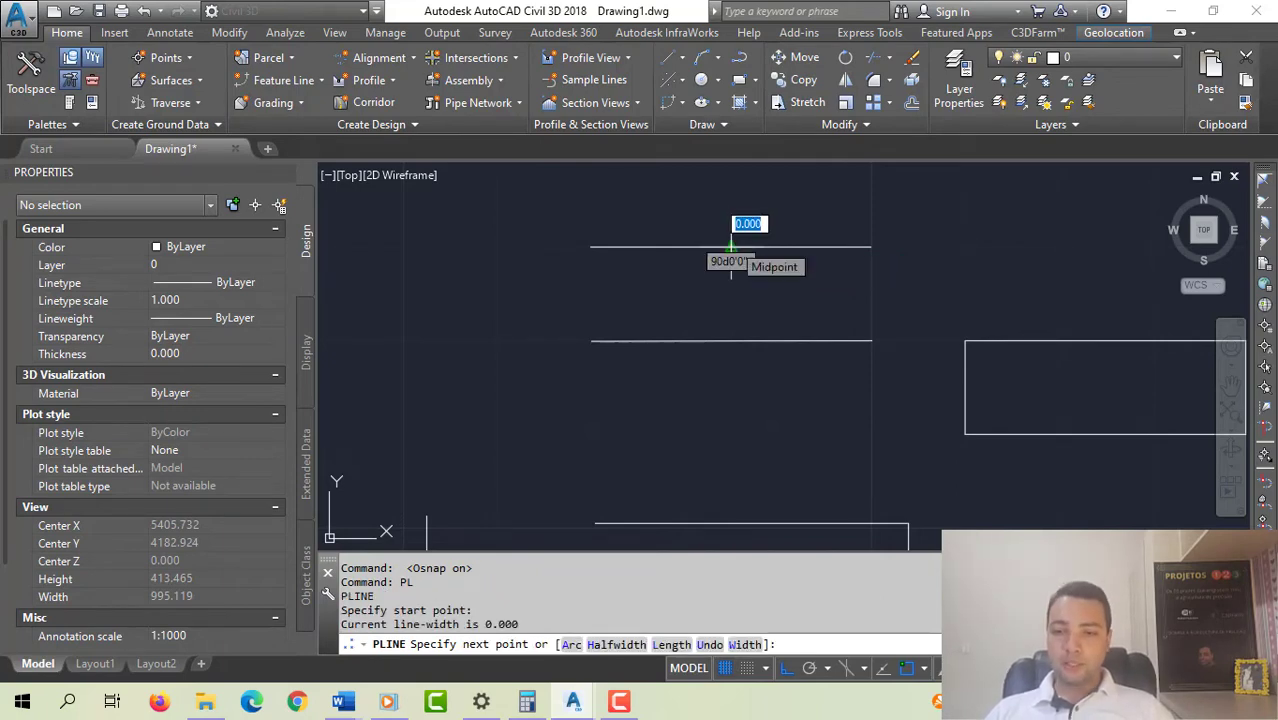
{"action": "left_click", "coordinate": [731, 341]}
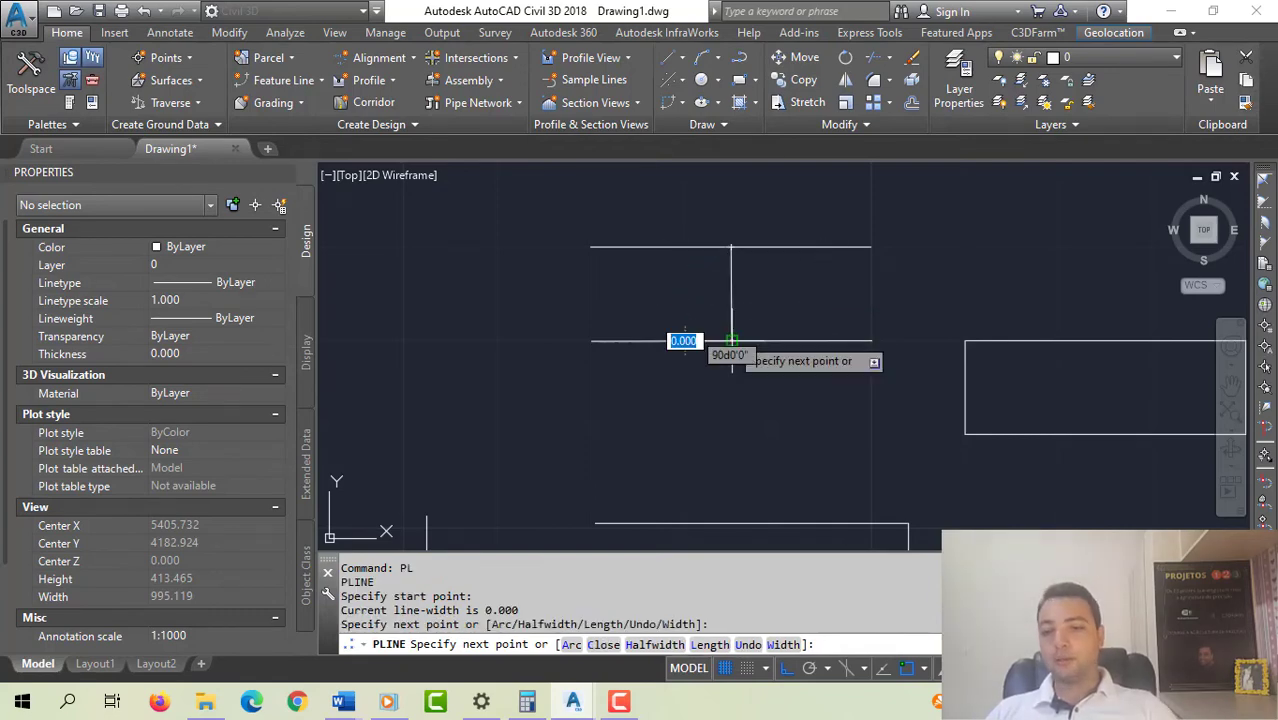
{"action": "key", "text": "Escape"}
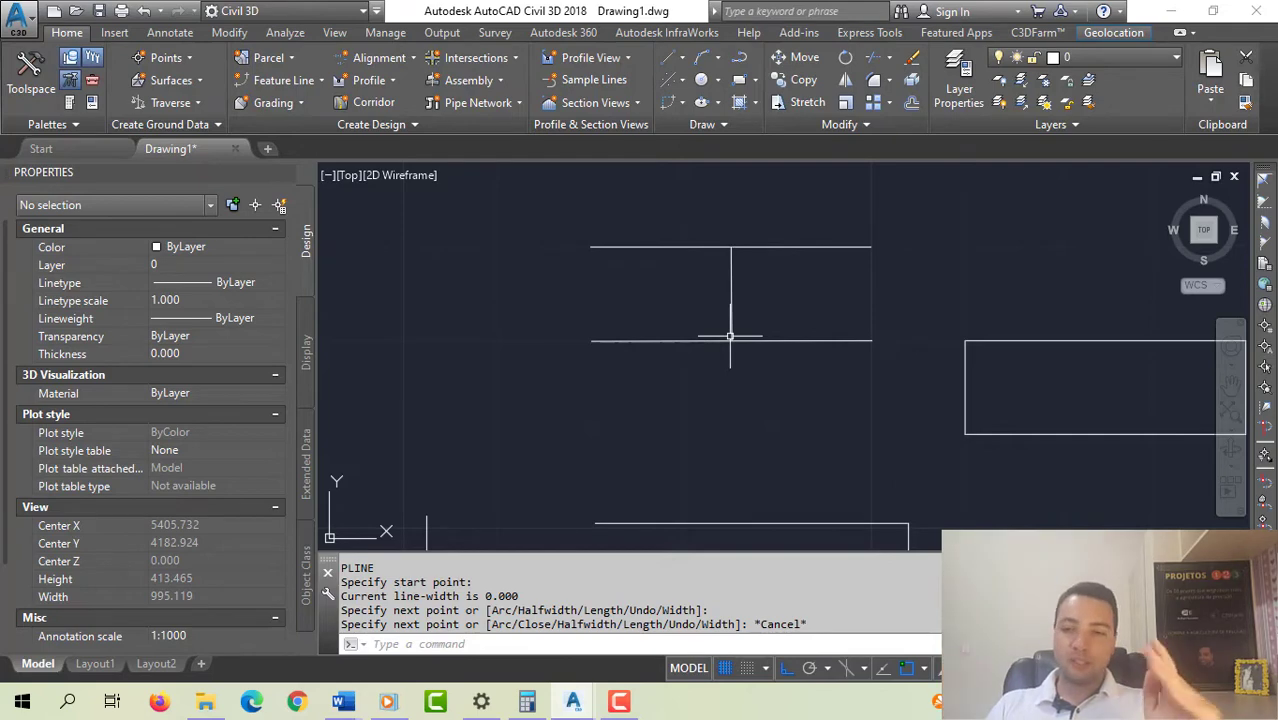
{"action": "scroll", "coordinate": [754, 318], "scroll_direction": "up", "scroll_amount": 5}
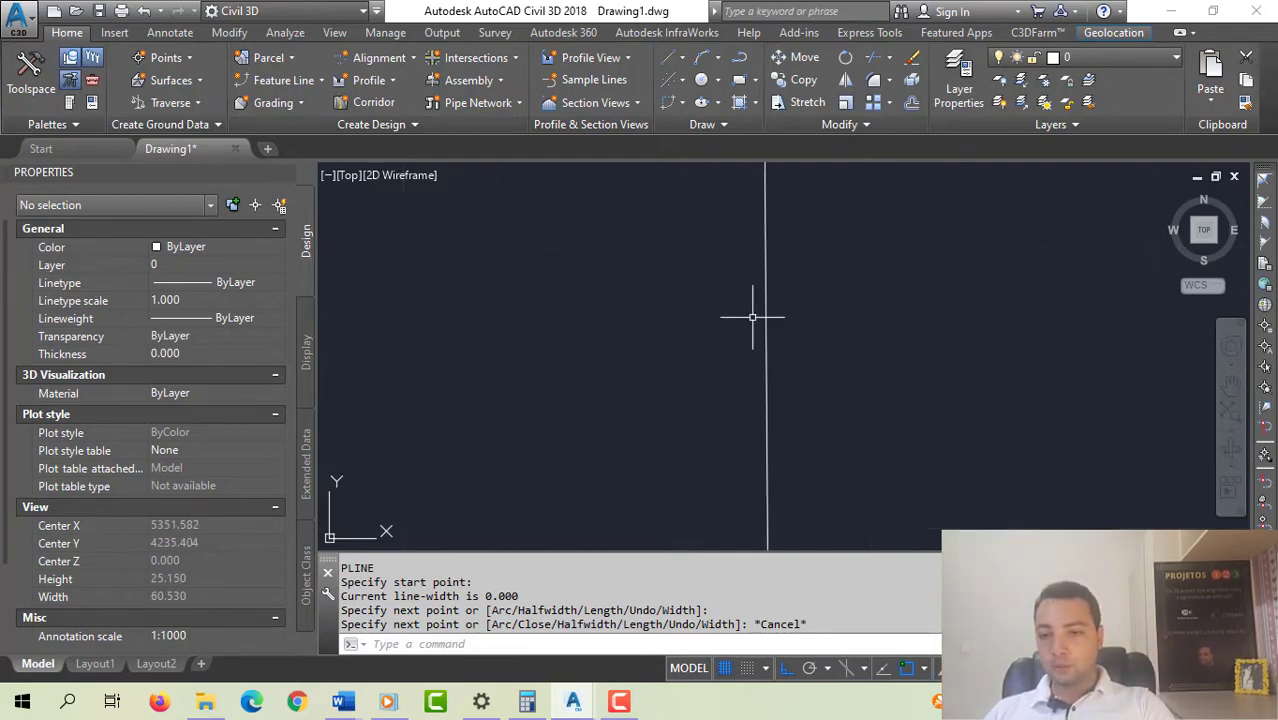
{"action": "scroll", "coordinate": [750, 314], "scroll_direction": "down", "scroll_amount": 5}
{"action": "key", "text": "Escape"}
{"action": "key", "text": "Escape"}
- Draw a polyline joining the left endpoints of the two parallel lines
{"action": "type", "text": "pl"}
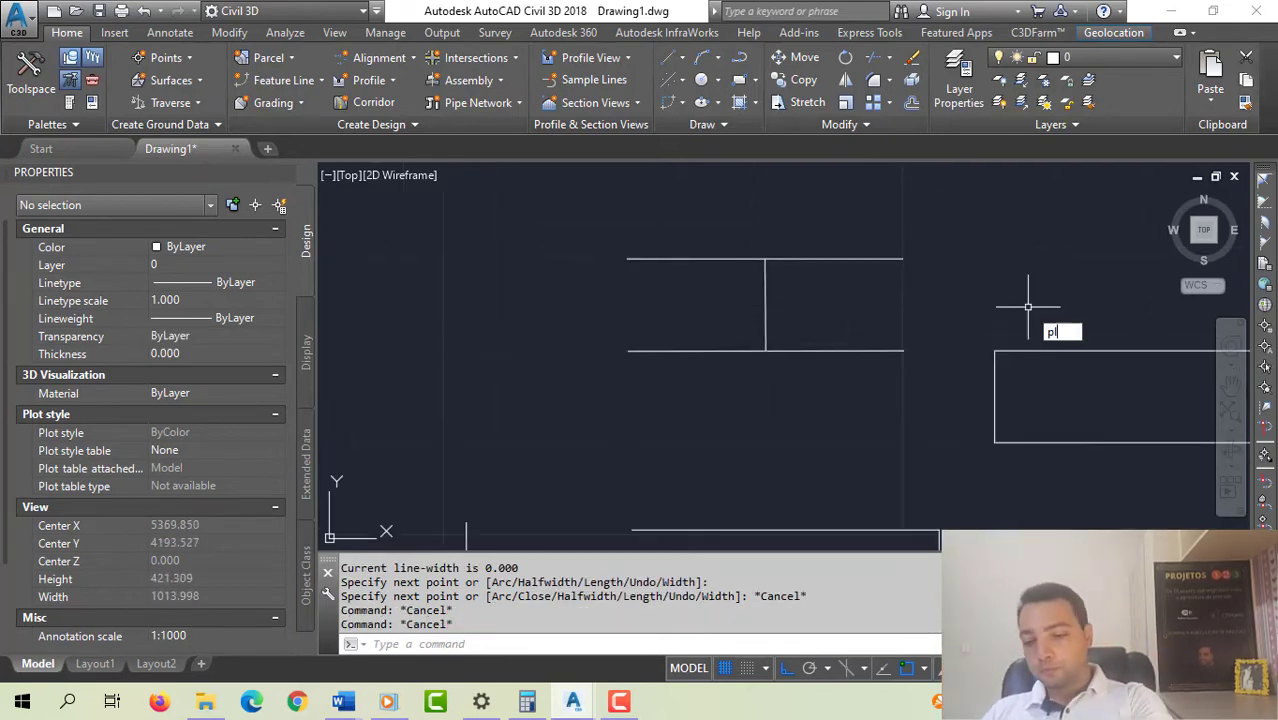
{"action": "key", "text": "Return"}
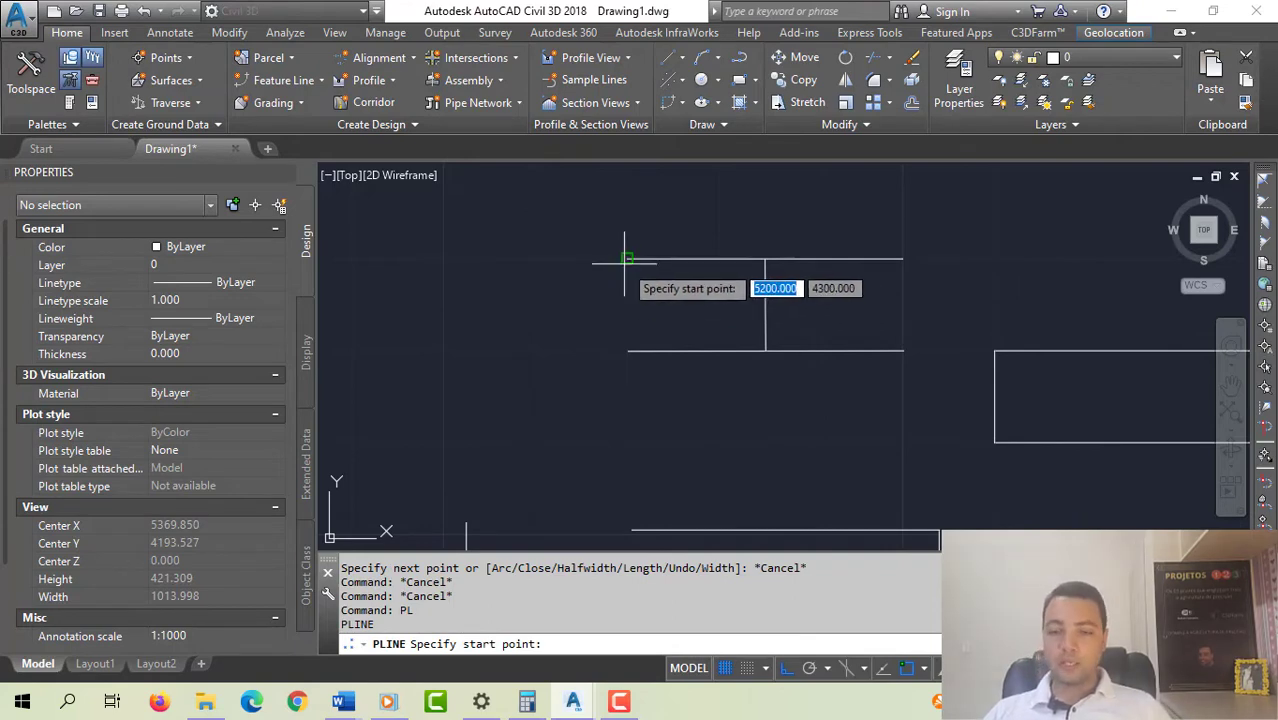
{"action": "left_click", "coordinate": [627, 259]}
{"action": "left_click", "coordinate": [627, 350]}
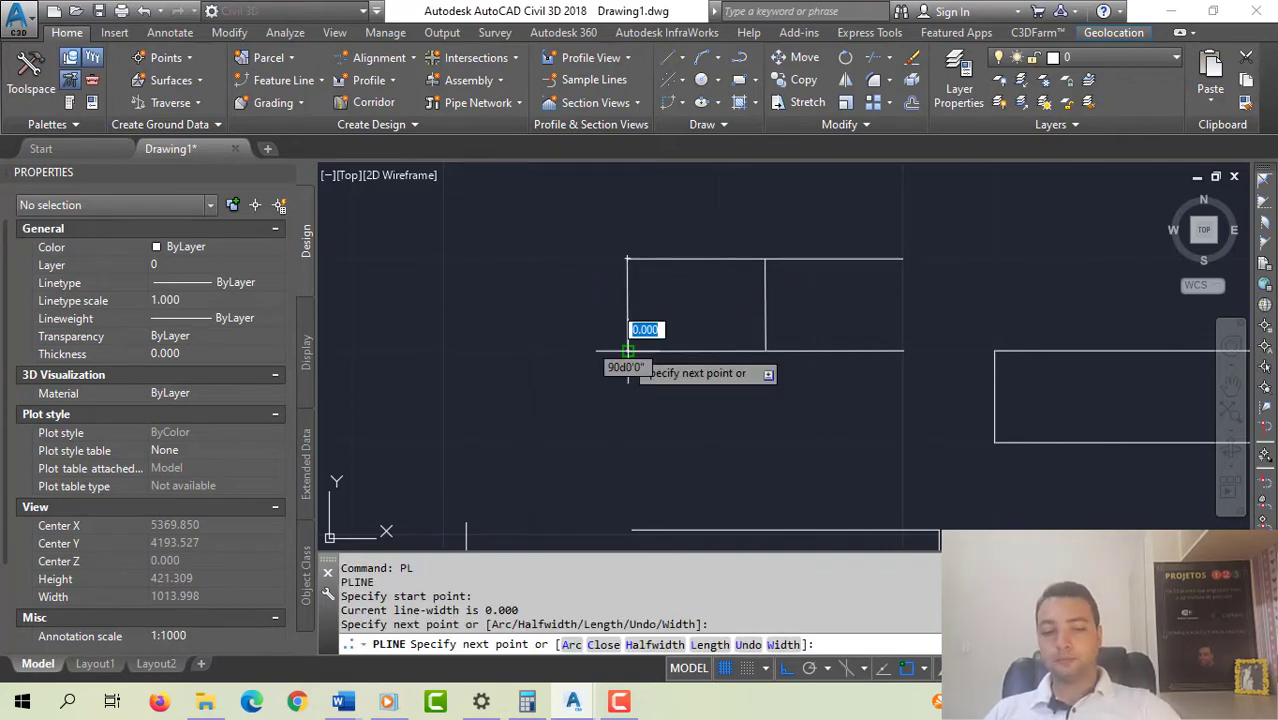
{"action": "key", "text": "Escape"}
- Draw a polyline joining the right endpoints of the two parallel lines to close the rectangle
{"action": "type", "text": "pl"}
{"action": "key", "text": "Return"}
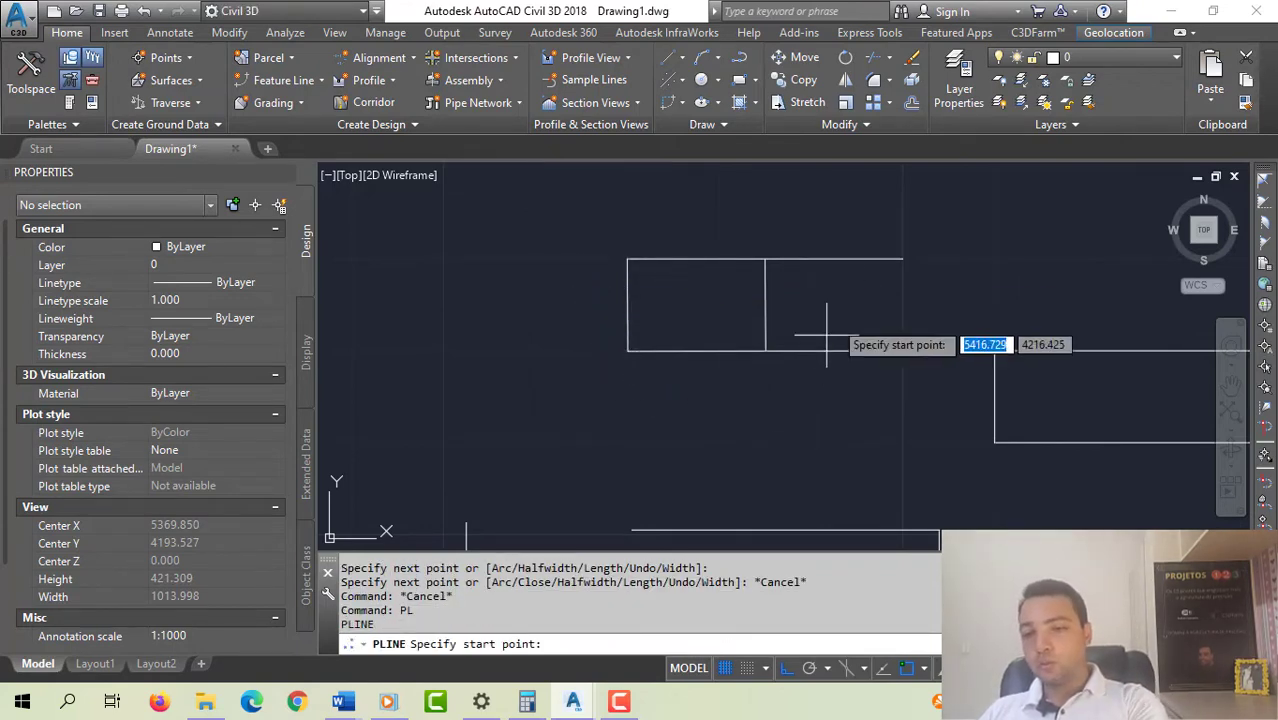
{"action": "left_click", "coordinate": [903, 259]}
{"action": "left_click", "coordinate": [903, 351]}
{"action": "key", "text": "Escape"}
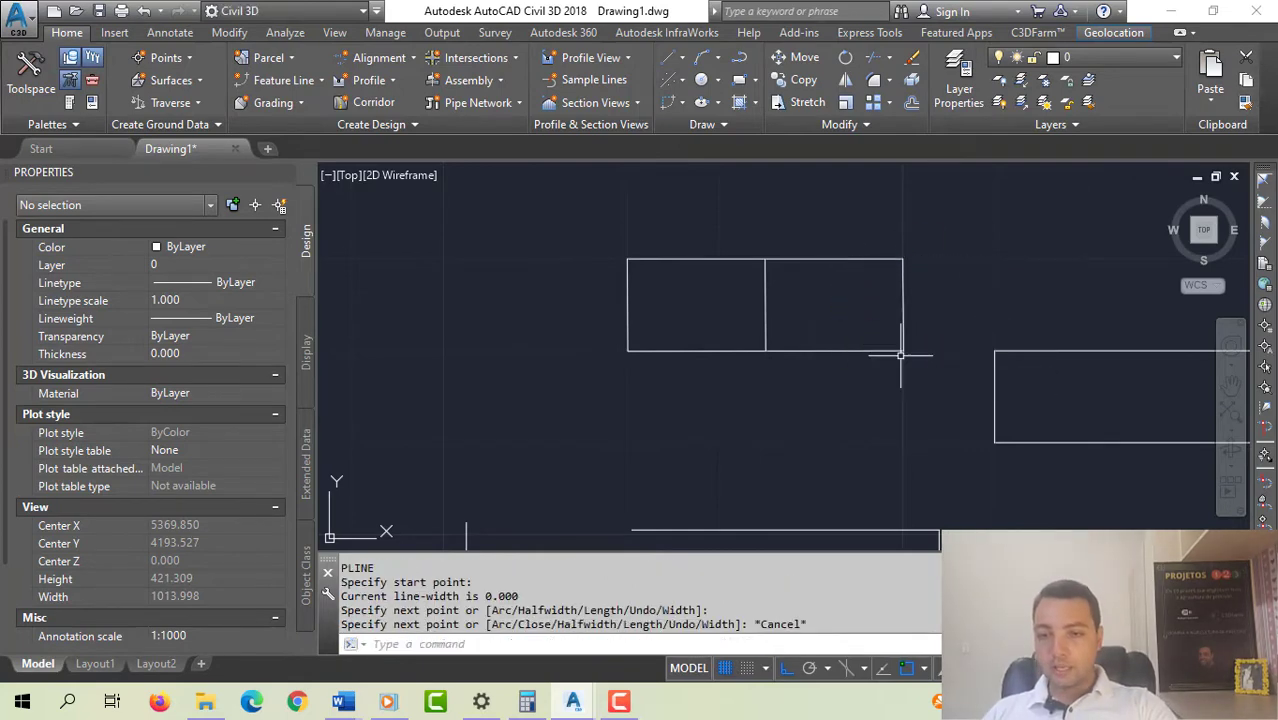
{"action": "scroll", "coordinate": [715, 357], "scroll_direction": "down", "scroll_amount": 5}
{"action": "scroll", "coordinate": [715, 357], "scroll_direction": "down", "scroll_amount": 4}
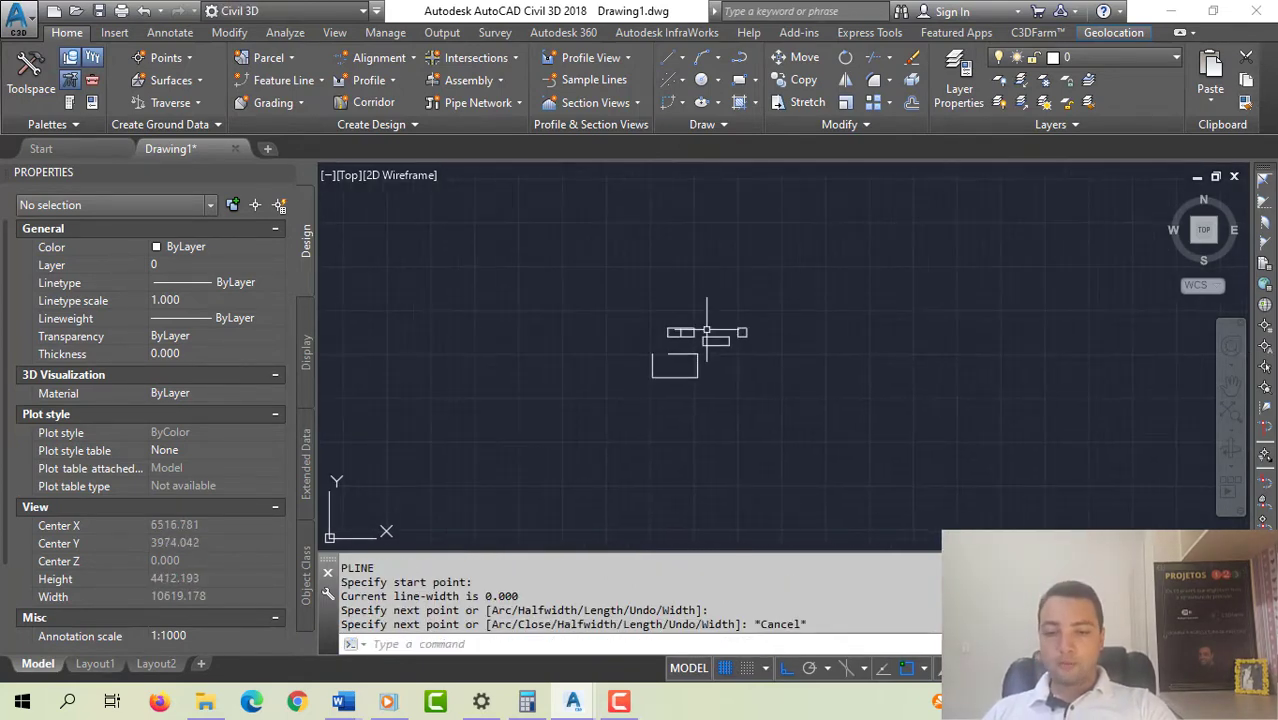
{"action": "scroll", "coordinate": [727, 362], "scroll_direction": "up", "scroll_amount": 3}
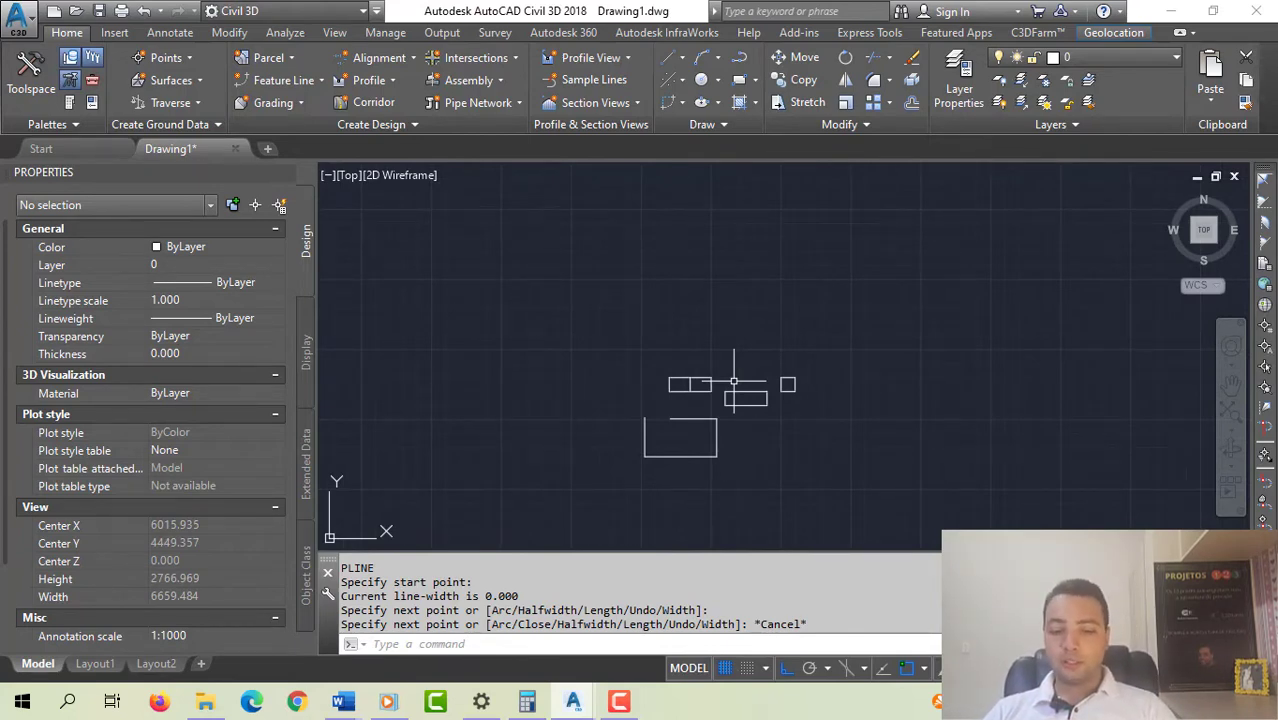
{"action": "type", "text": "c"}
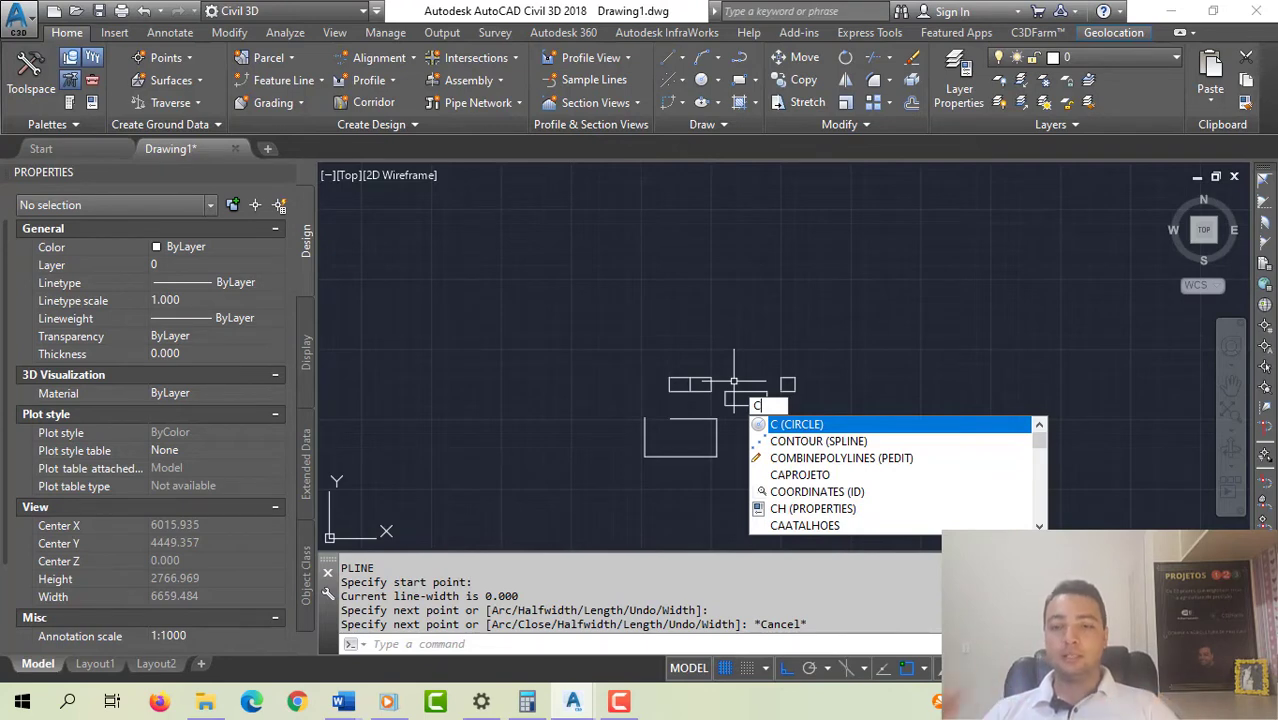
{"action": "key", "text": "Escape"}
{"action": "key", "text": "Escape"}
{"action": "key", "text": "Escape"}
{"action": "key", "text": "Escape"}
- Start a polyline with an upward vertical segment in the empty area above and left of the shapes, turning off the grid and Ortho
{"action": "scroll", "coordinate": [734, 381], "scroll_direction": "up", "scroll_amount": 5}
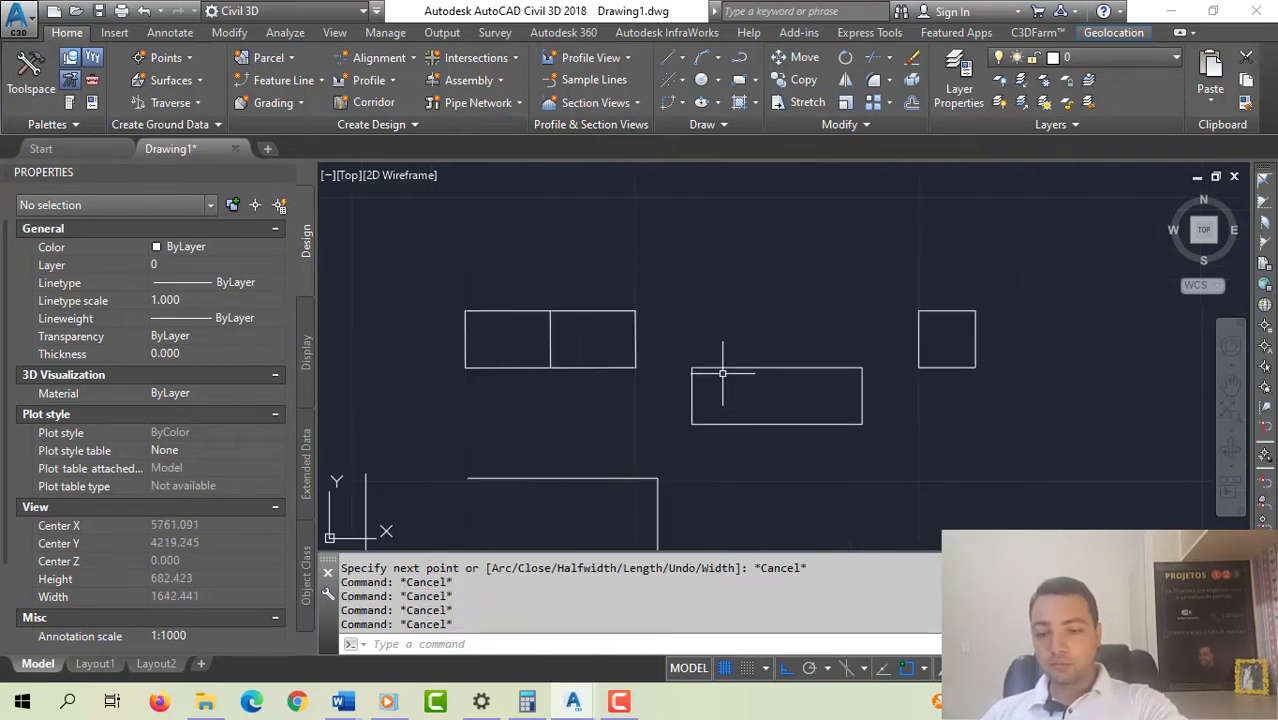
{"action": "type", "text": "PL"}
{"action": "key", "text": "Return"}
{"action": "scroll", "coordinate": [725, 350], "scroll_direction": "down", "scroll_amount": 4}
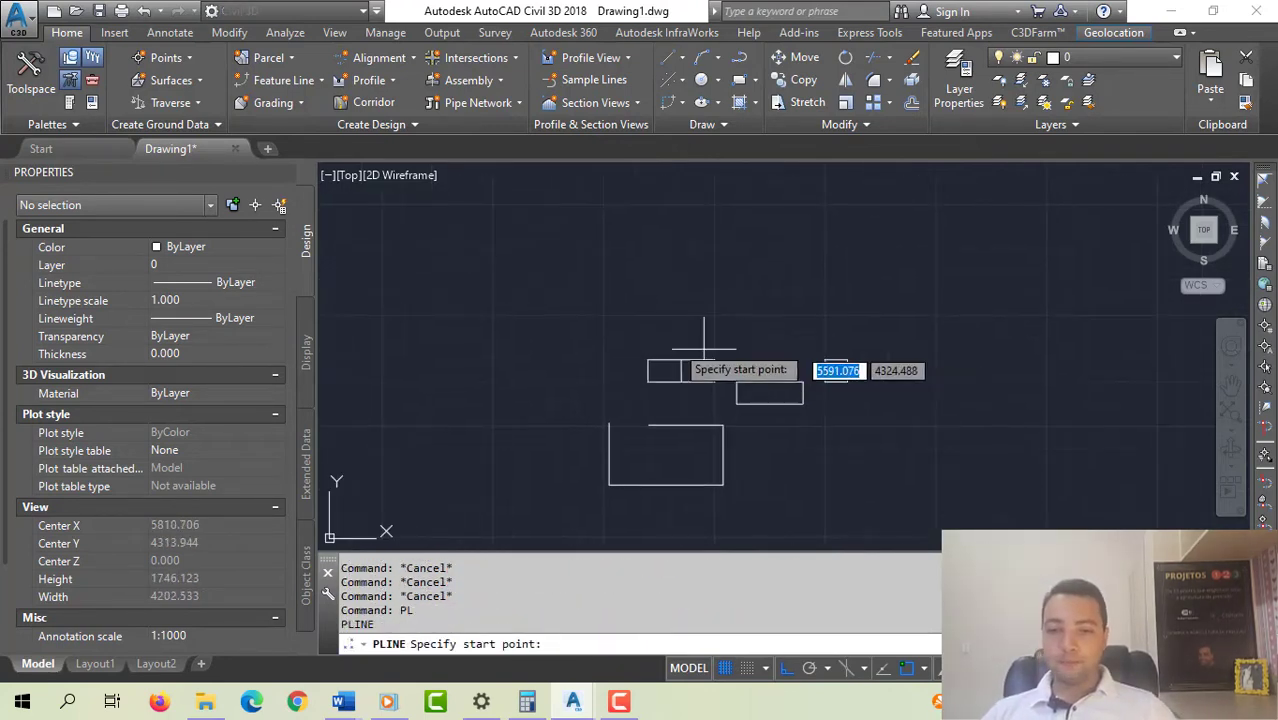
{"action": "left_click", "coordinate": [505, 318]}
{"action": "left_click", "coordinate": [505, 232]}
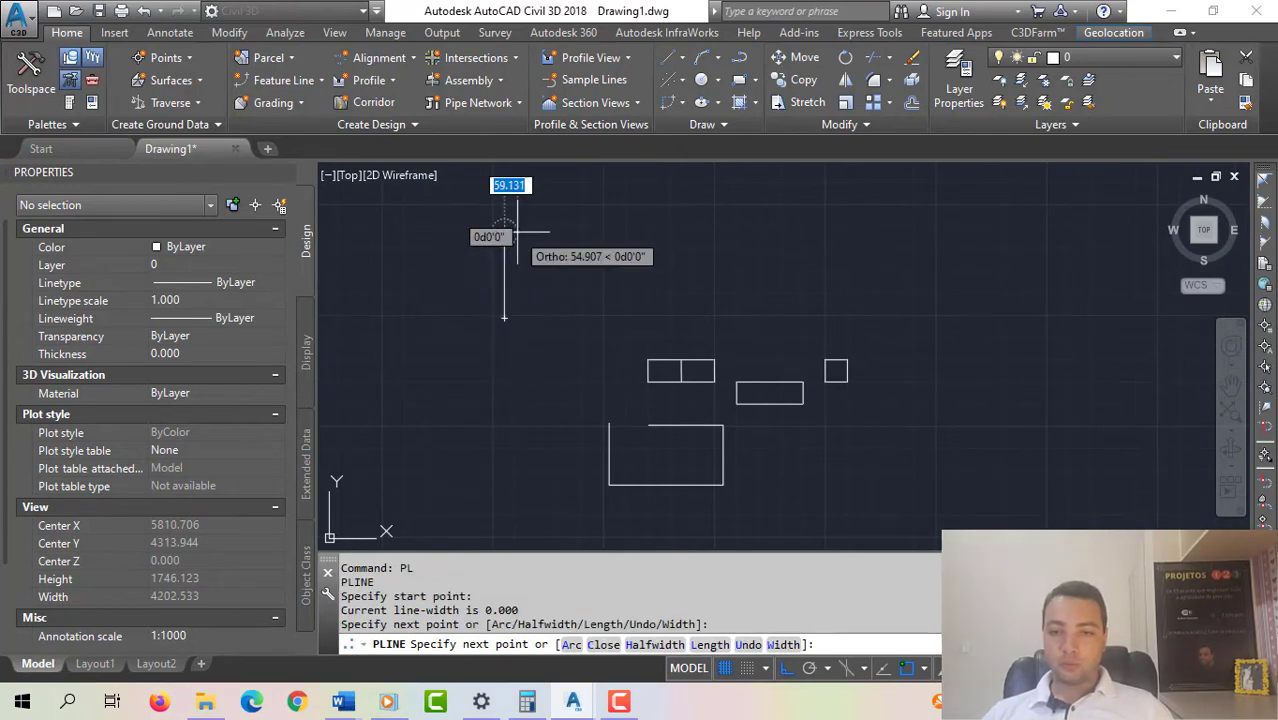
{"action": "left_click", "coordinate": [725, 668]}
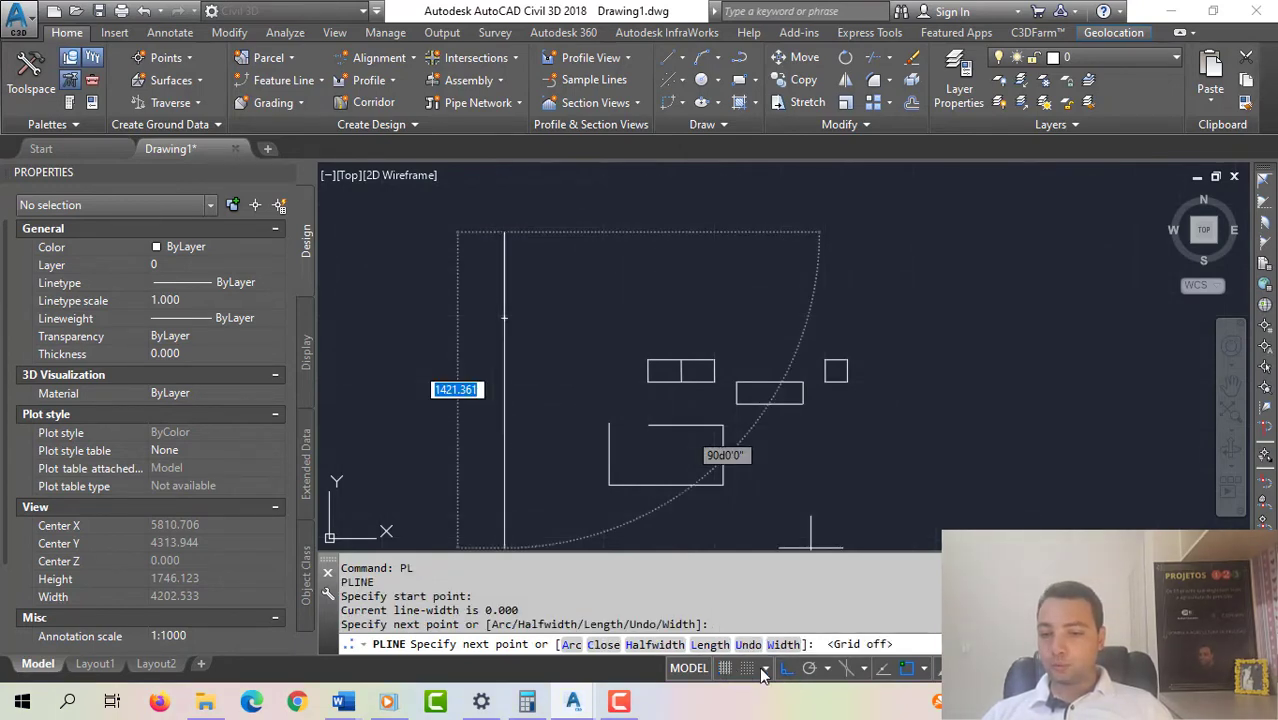
{"action": "left_click", "coordinate": [785, 668]}
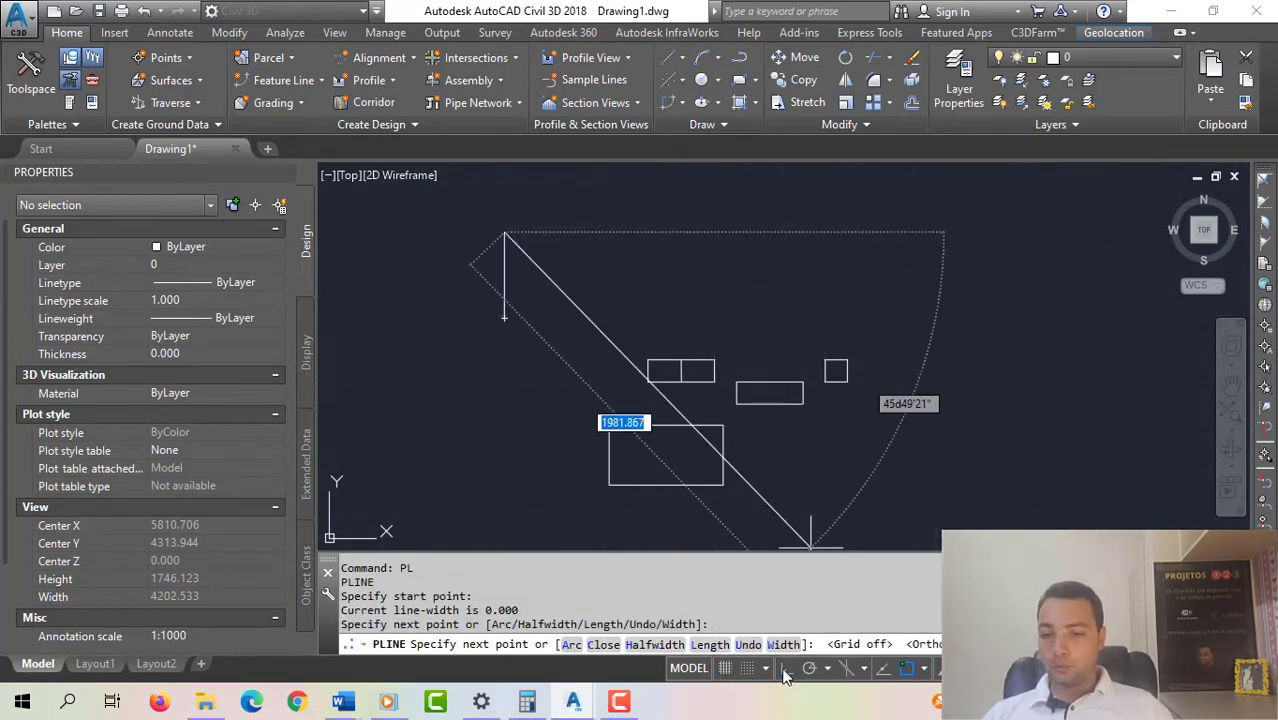
- Continue the polyline clockwise with freely angled segments and close it into an irregular seven-sided polygon
{"action": "left_click", "coordinate": [580, 201]}
{"action": "left_click", "coordinate": [629, 246]}
{"action": "left_click", "coordinate": [617, 320]}
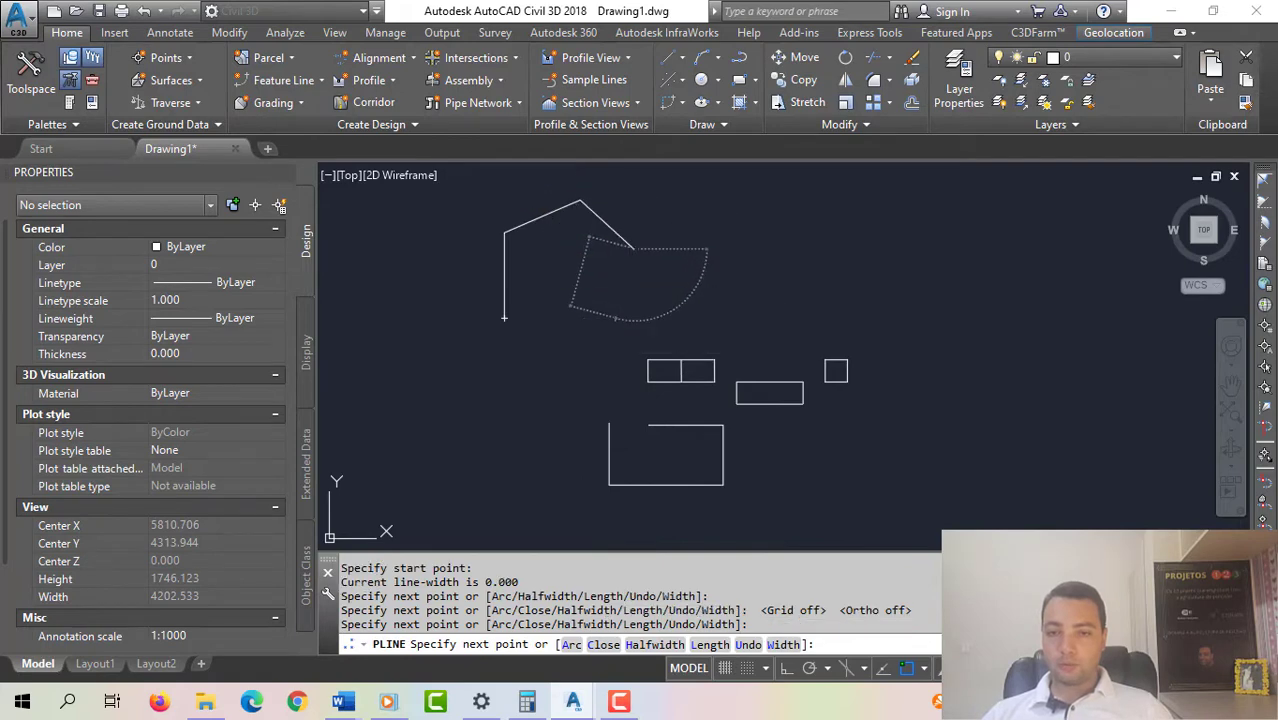
{"action": "left_click", "coordinate": [588, 341]}
{"action": "left_click", "coordinate": [514, 342]}
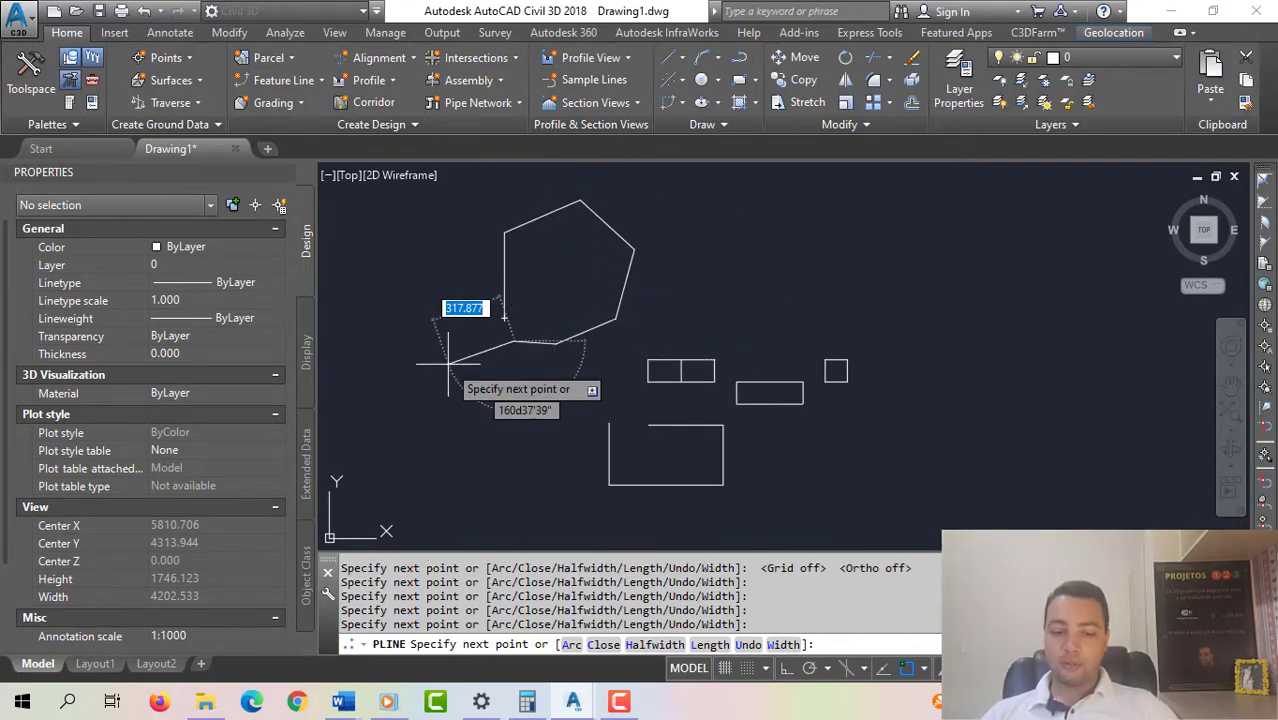
{"action": "type", "text": "c"}
{"action": "key", "text": "Return"}
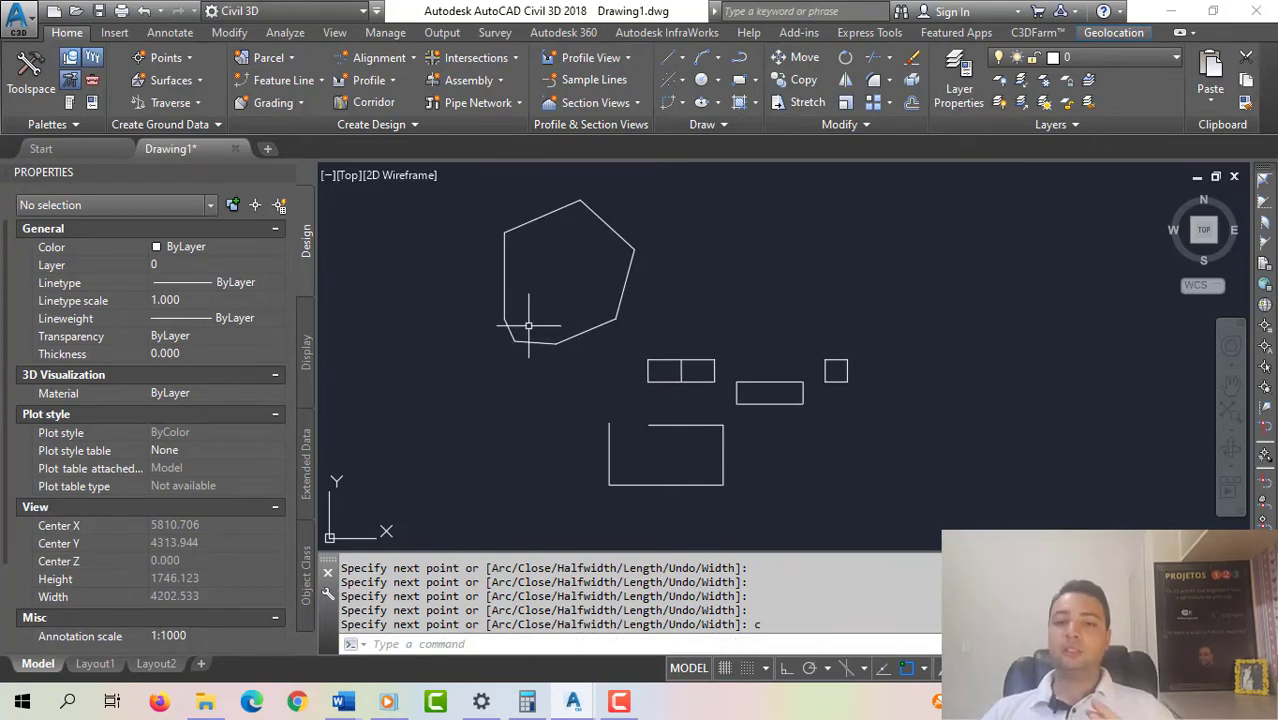
- Erase the irregular seven-sided polygon
{"action": "left_click", "coordinate": [660, 296]}
{"action": "left_click", "coordinate": [450, 226]}
{"action": "key", "text": "Delete"}
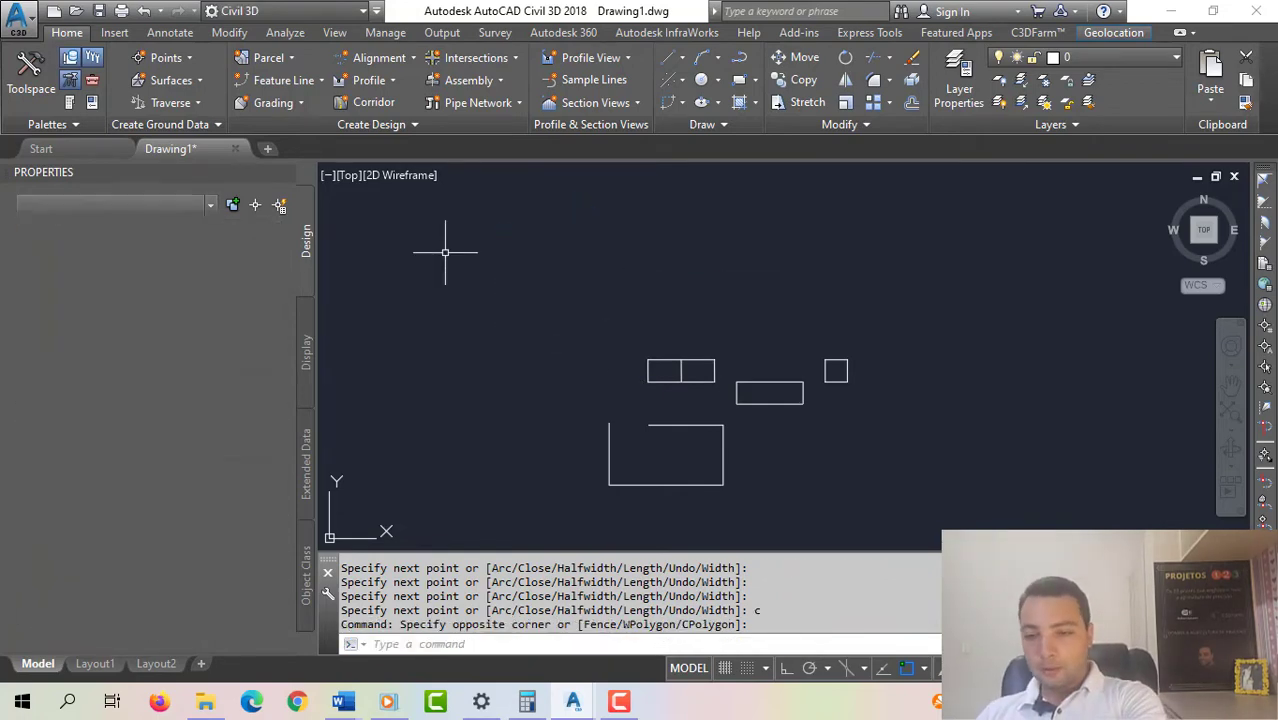
{"action": "middle_click_drag", "start_coordinate": [575, 351], "coordinate": [561, 339]}
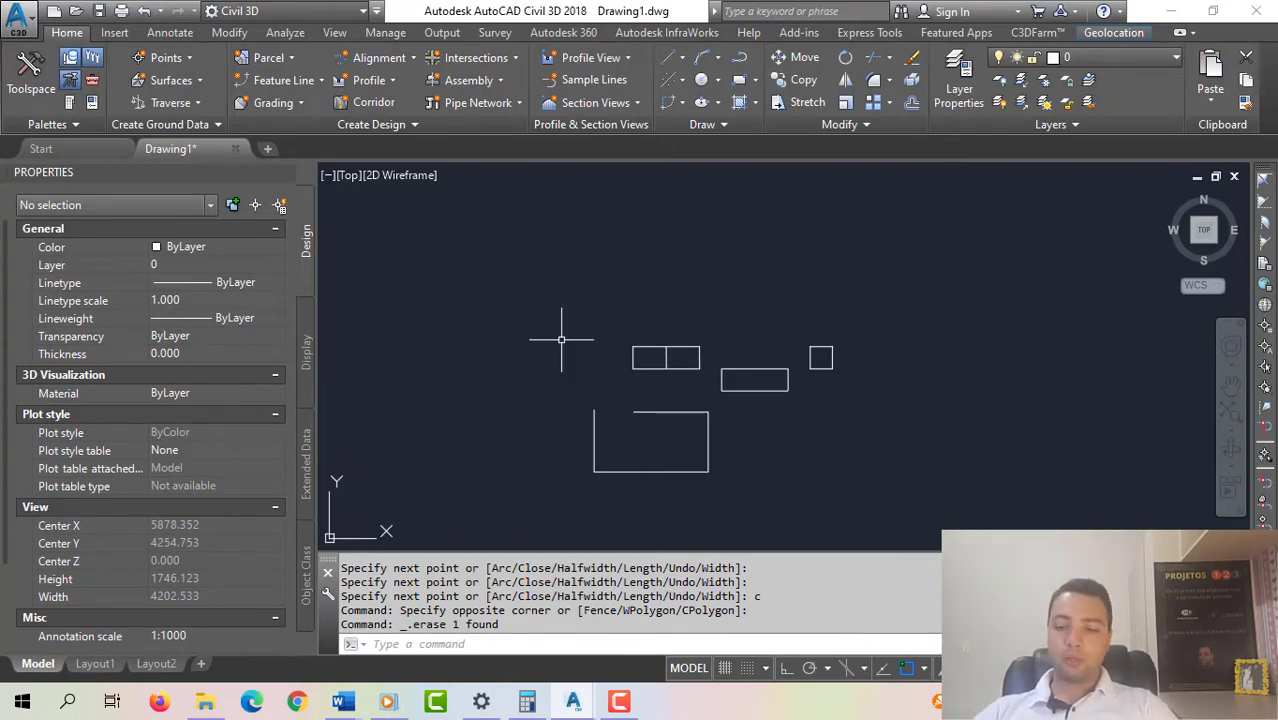
{"action": "type", "text": "c"}
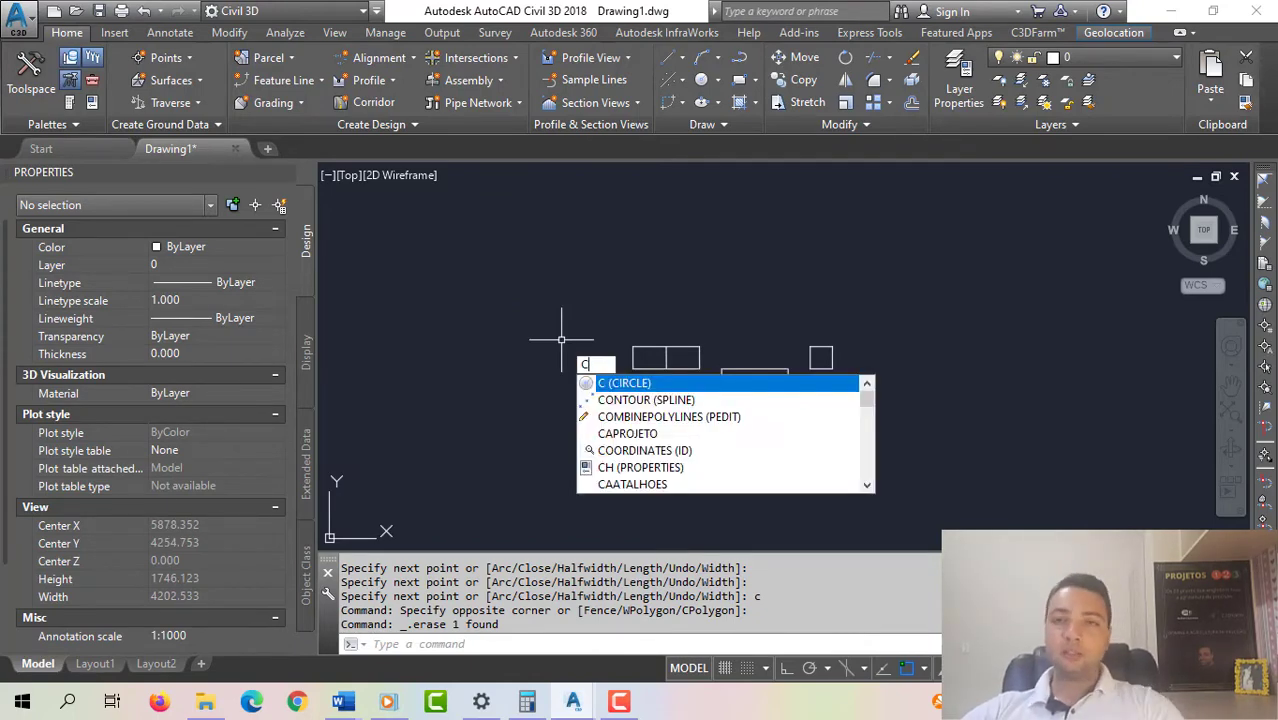
{"action": "key", "text": "Return"}
{"action": "middle_click_drag", "start_coordinate": [561, 339], "coordinate": [660, 381]}
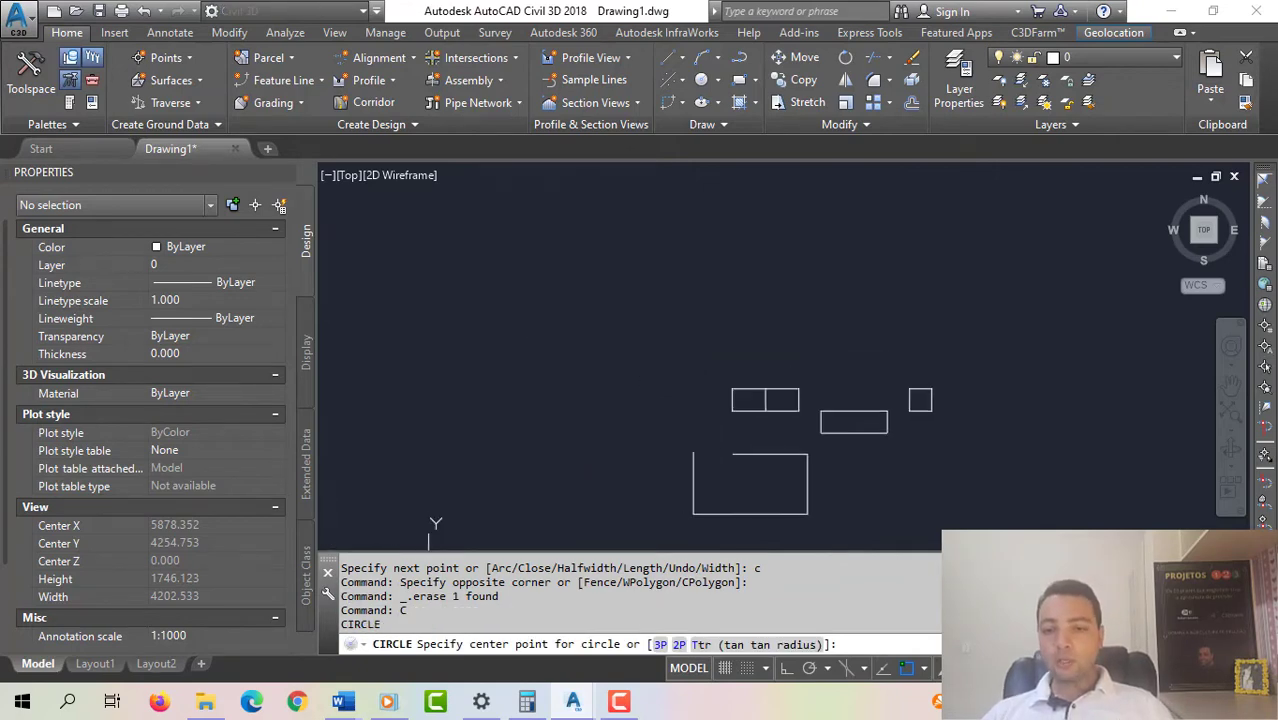
{"action": "key", "text": "Escape"}
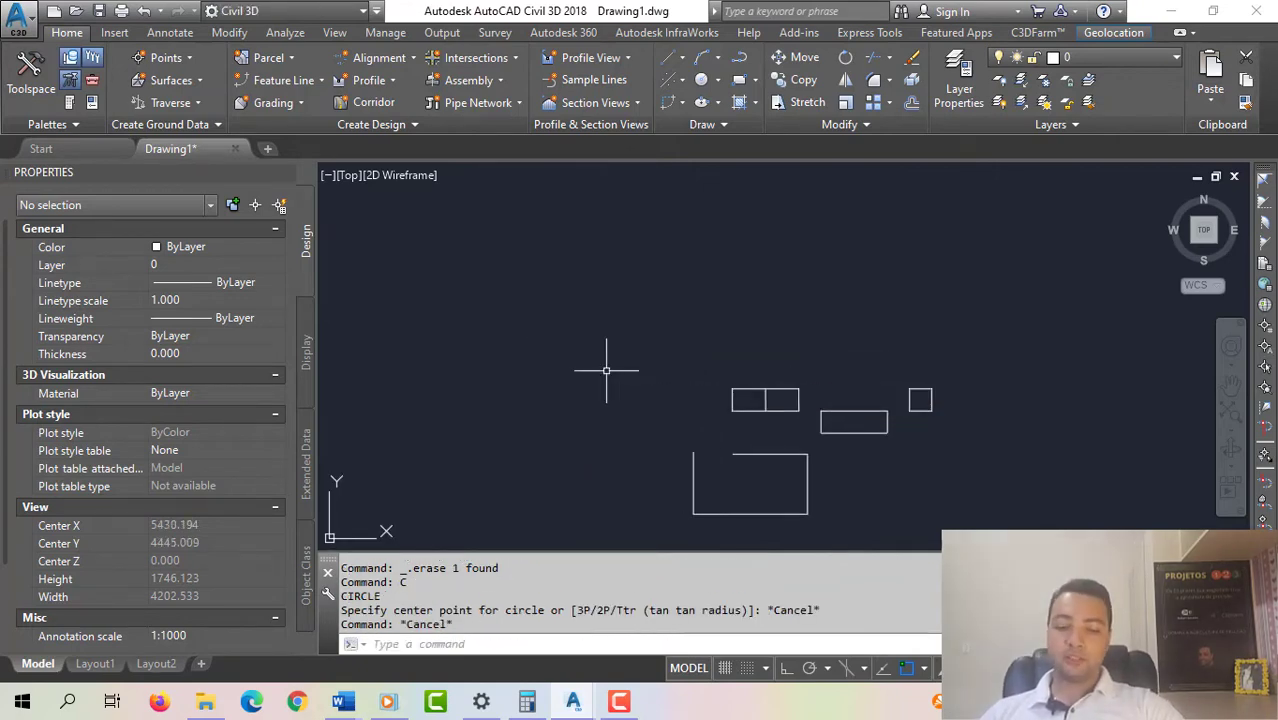
- Draw a circle by centre and a 200 diameter in the empty area above and left of the rectangles, turning on the grid
{"action": "type", "text": "c"}
{"action": "key", "text": "Return"}
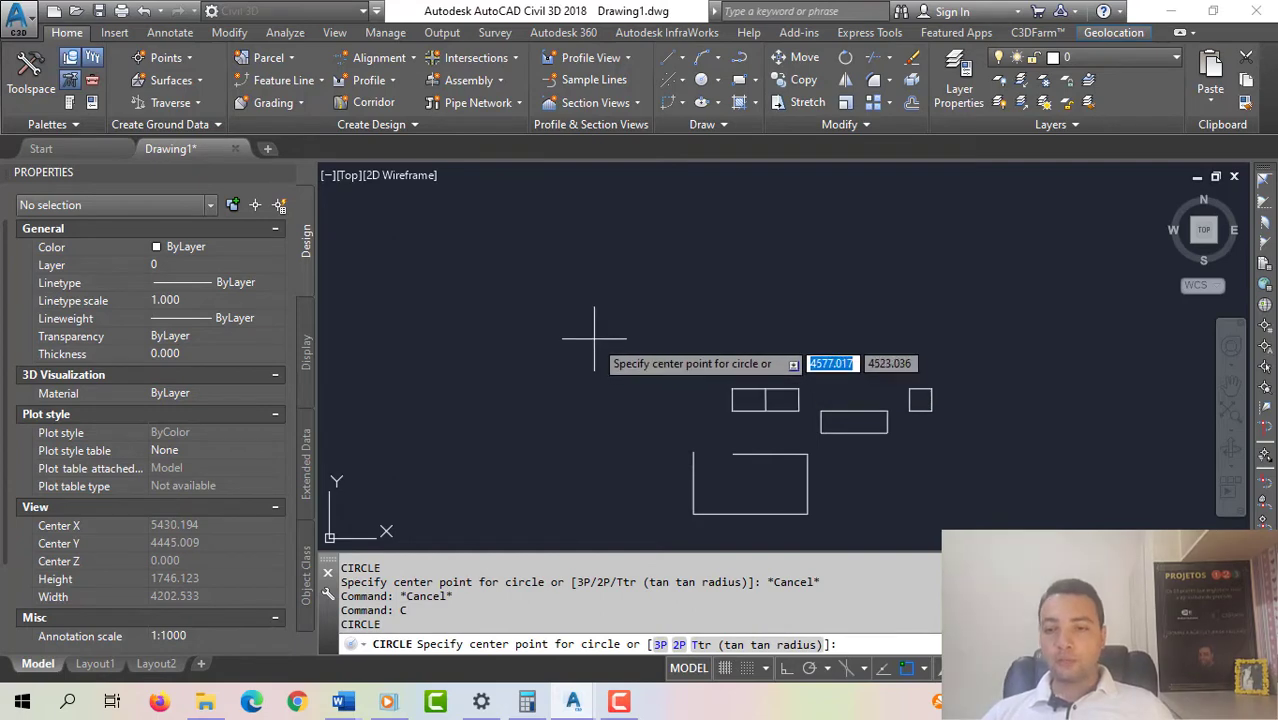
{"action": "left_click", "coordinate": [594, 338]}
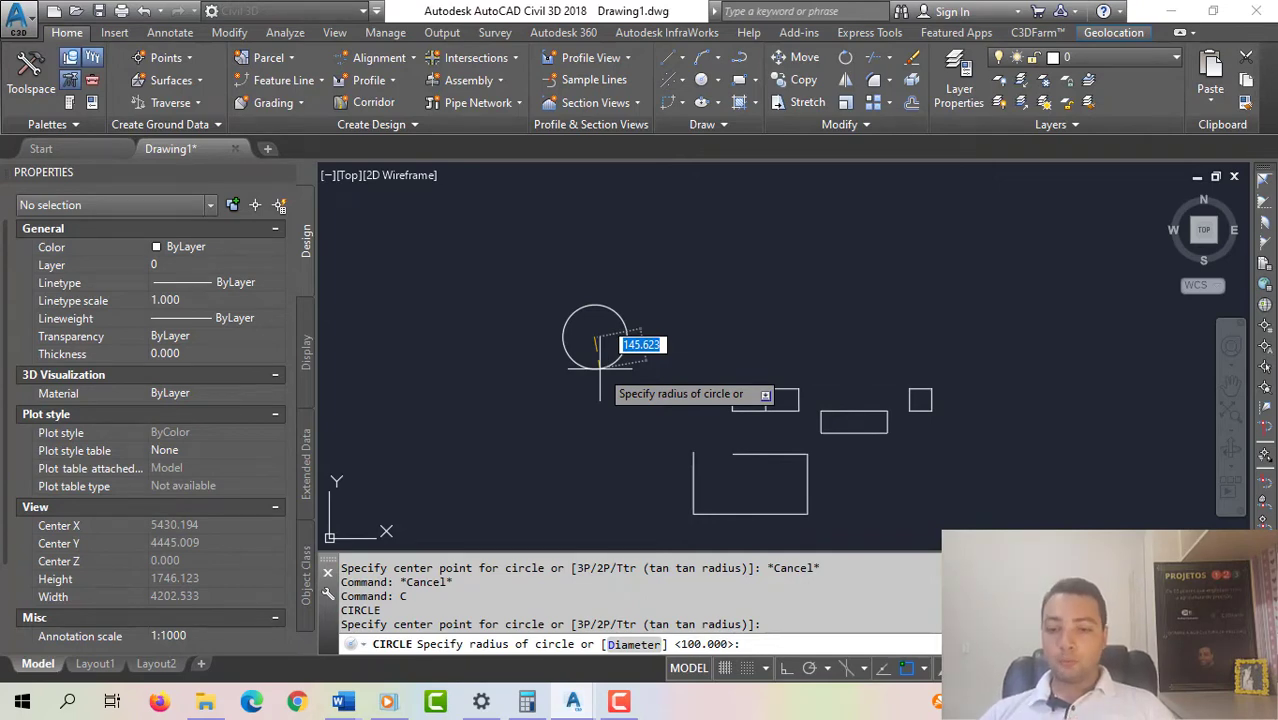
{"action": "key", "text": "F7"}
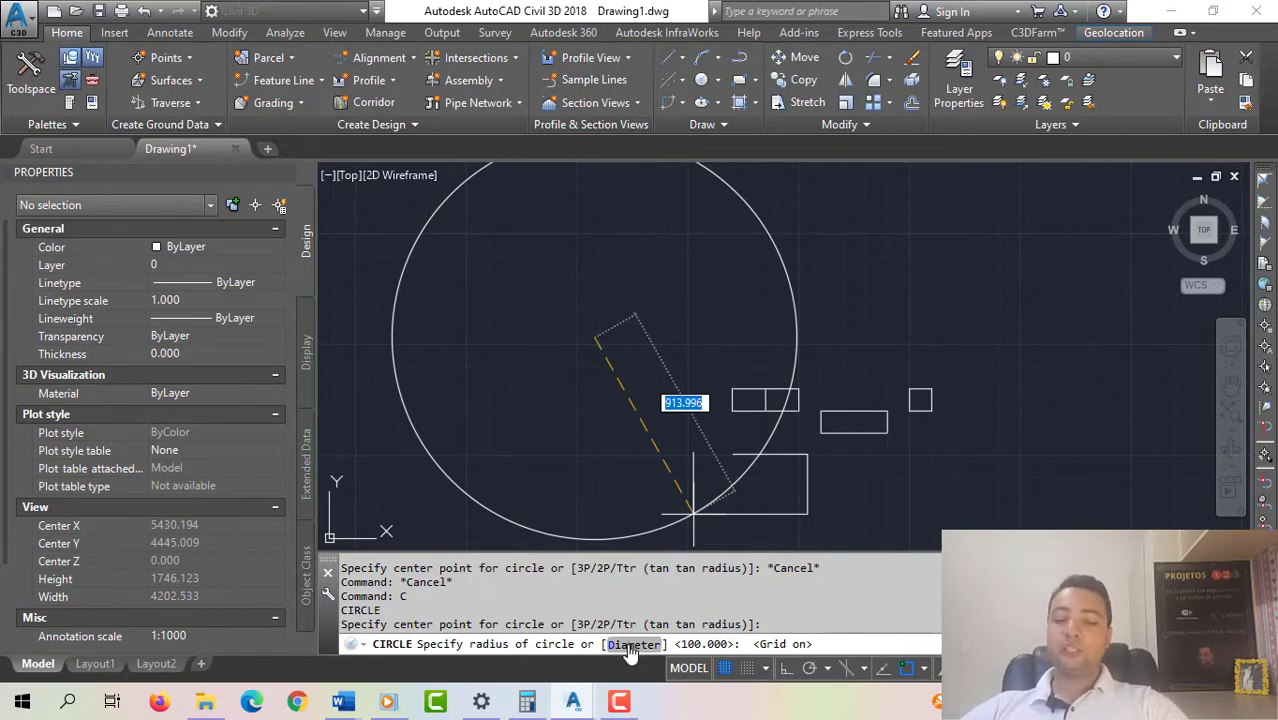
{"action": "key", "text": "Return"}
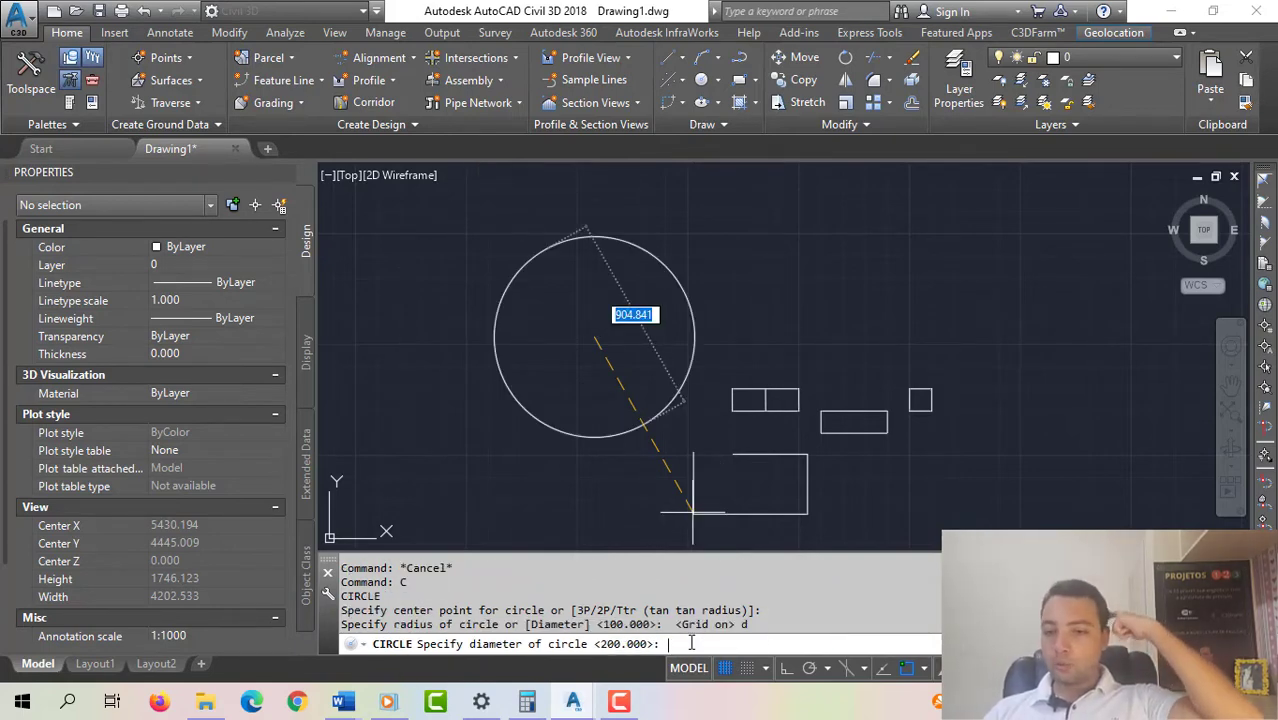
{"action": "type", "text": "200"}
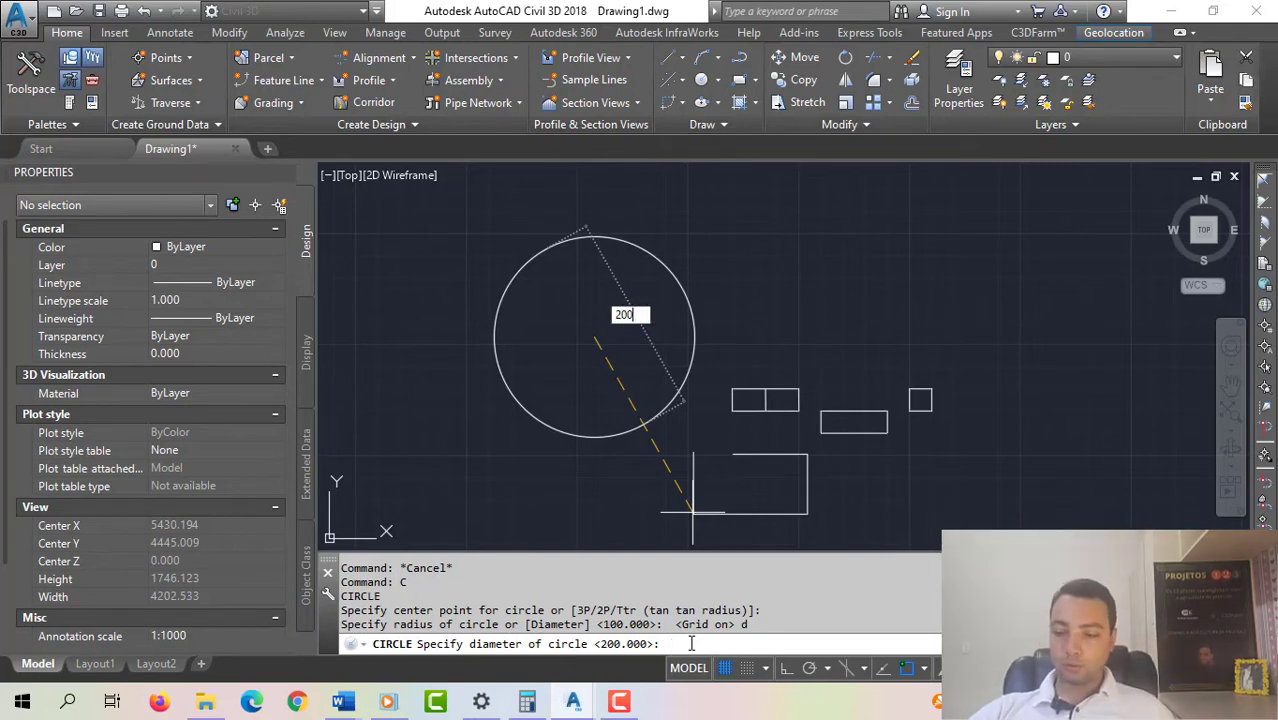
{"action": "key", "text": "Return"}
- Select the new circle to examine its radius and diameter in the object properties, and deselect it
{"action": "scroll", "coordinate": [568, 348], "scroll_direction": "up", "scroll_amount": 8}
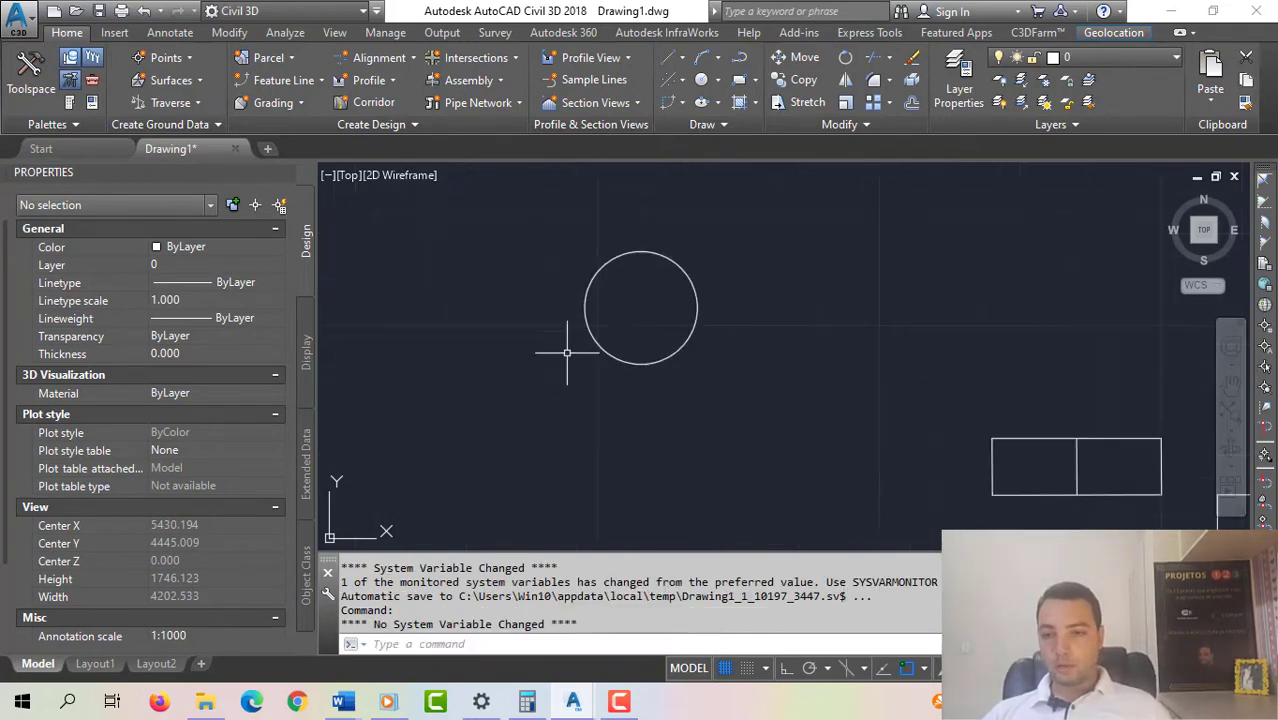
{"action": "left_click", "coordinate": [646, 349]}
{"action": "left_click", "coordinate": [569, 462]}
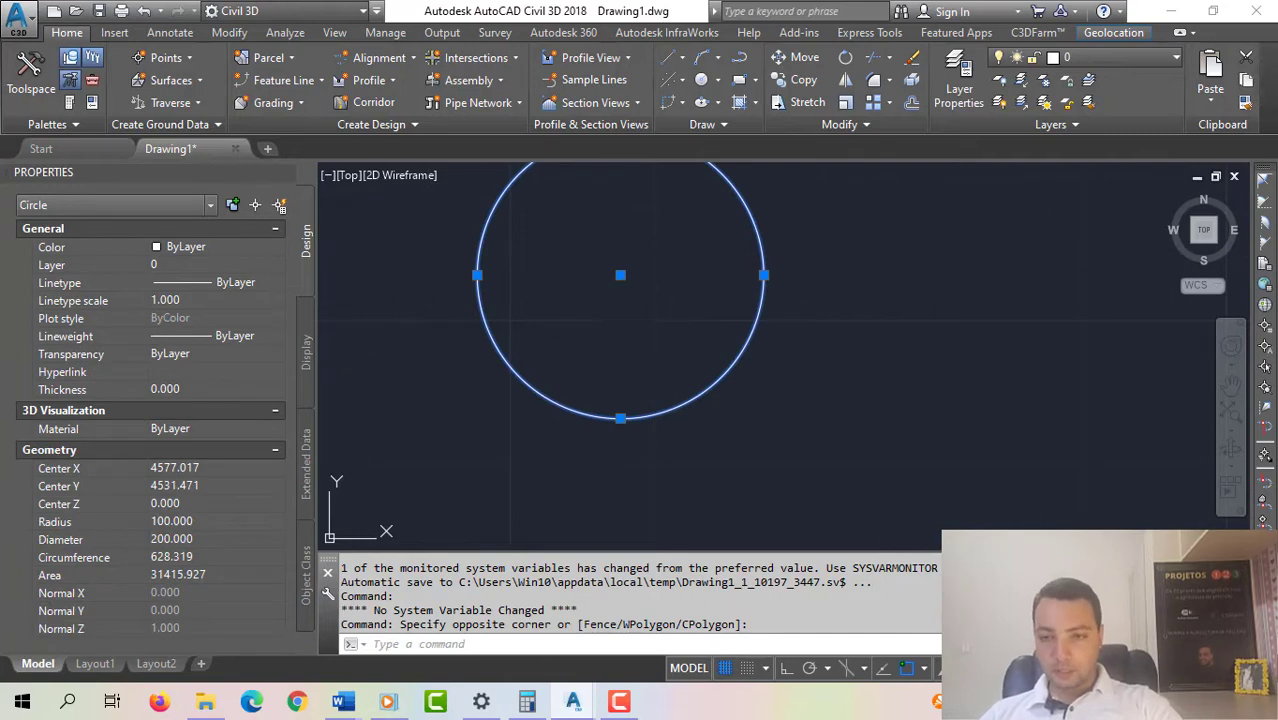
{"action": "key", "text": "Escape"}
{"action": "key", "text": "Escape"}
{"action": "scroll", "coordinate": [584, 337], "scroll_direction": "down", "scroll_amount": 4}
{"action": "left_click", "coordinate": [590, 339]}
{"action": "left_click", "coordinate": [551, 408]}
{"action": "key", "text": "Escape"}
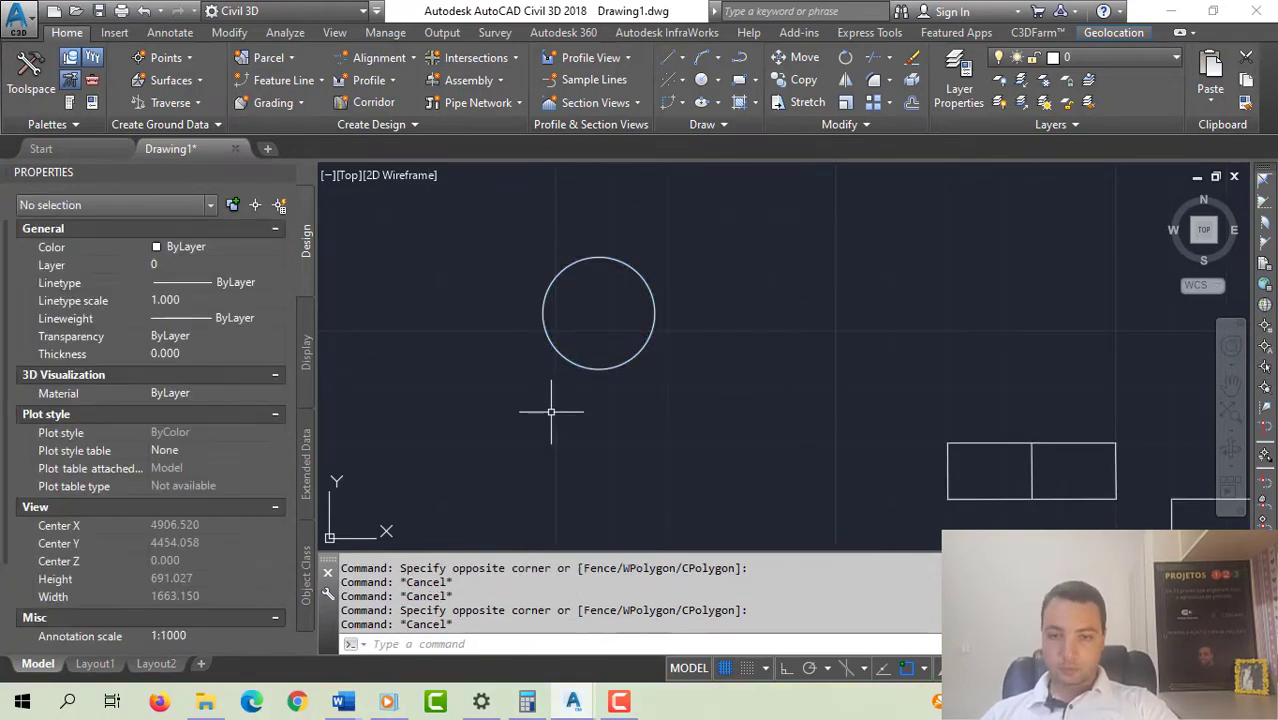
{"action": "left_click", "coordinate": [599, 346]}
{"action": "left_click", "coordinate": [558, 412]}
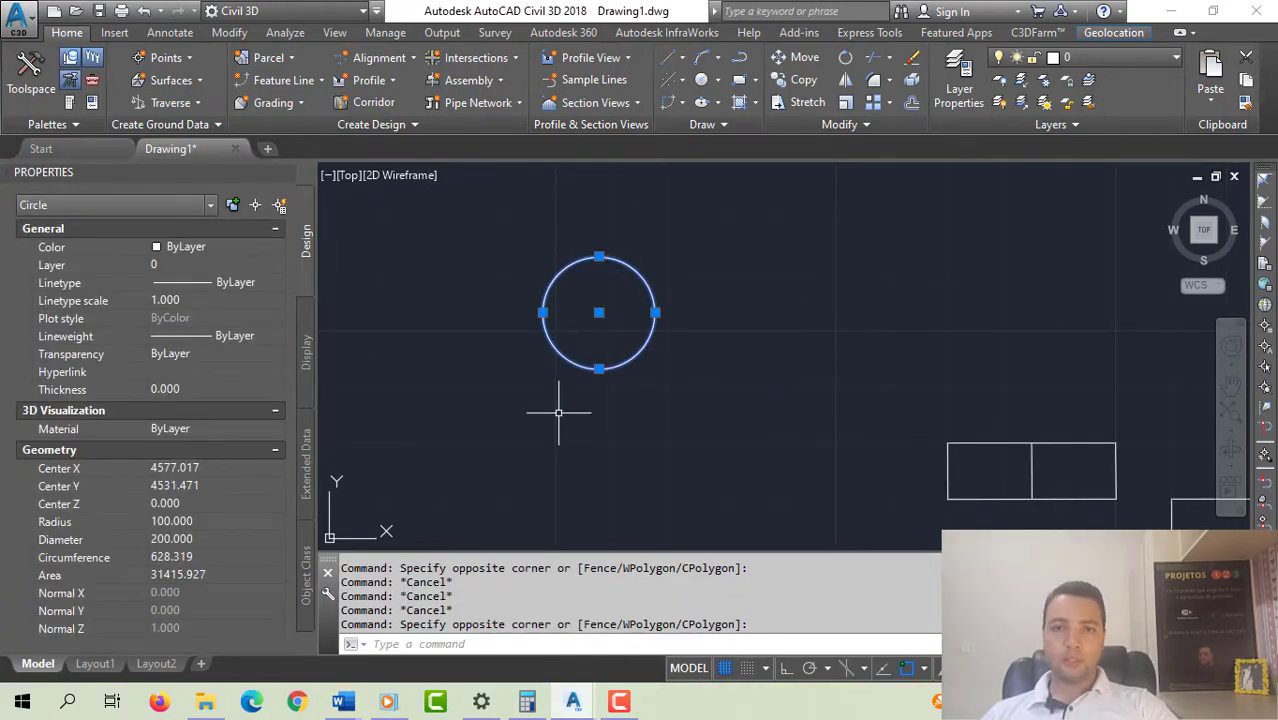
{"action": "key", "text": "Escape"}
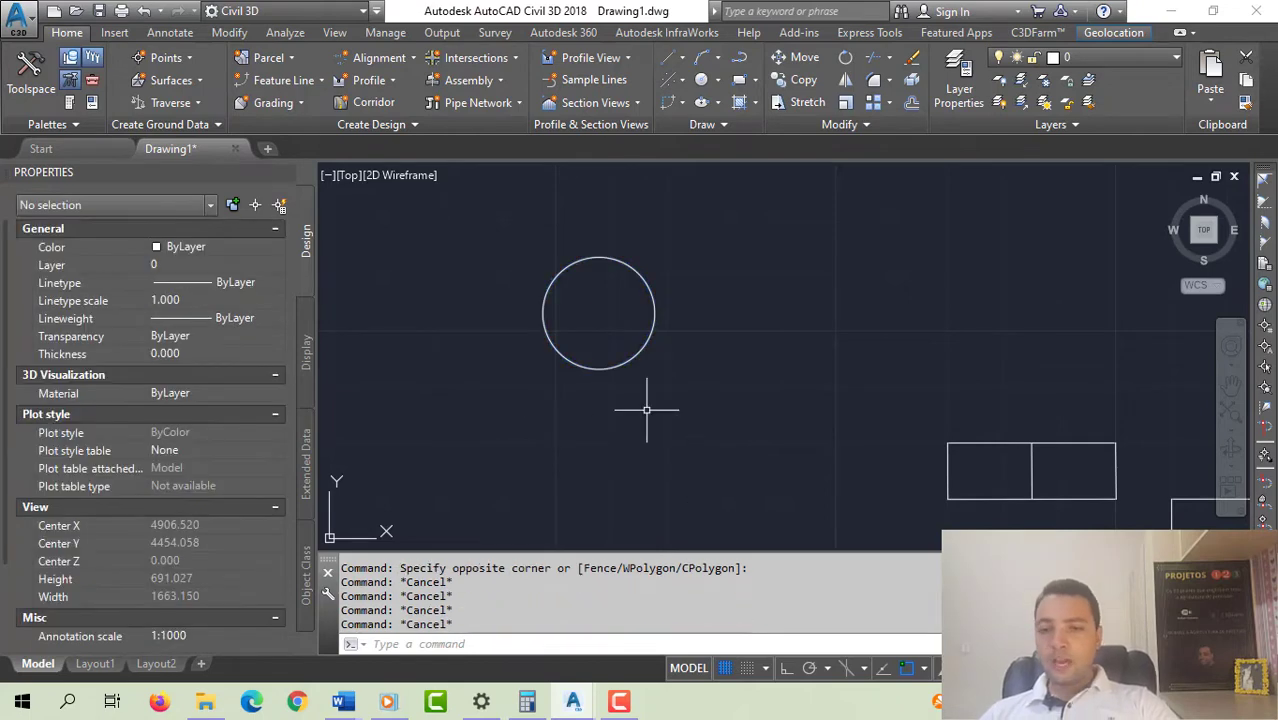
{"action": "type", "text": "pl"}
{"action": "key", "text": "Return"}
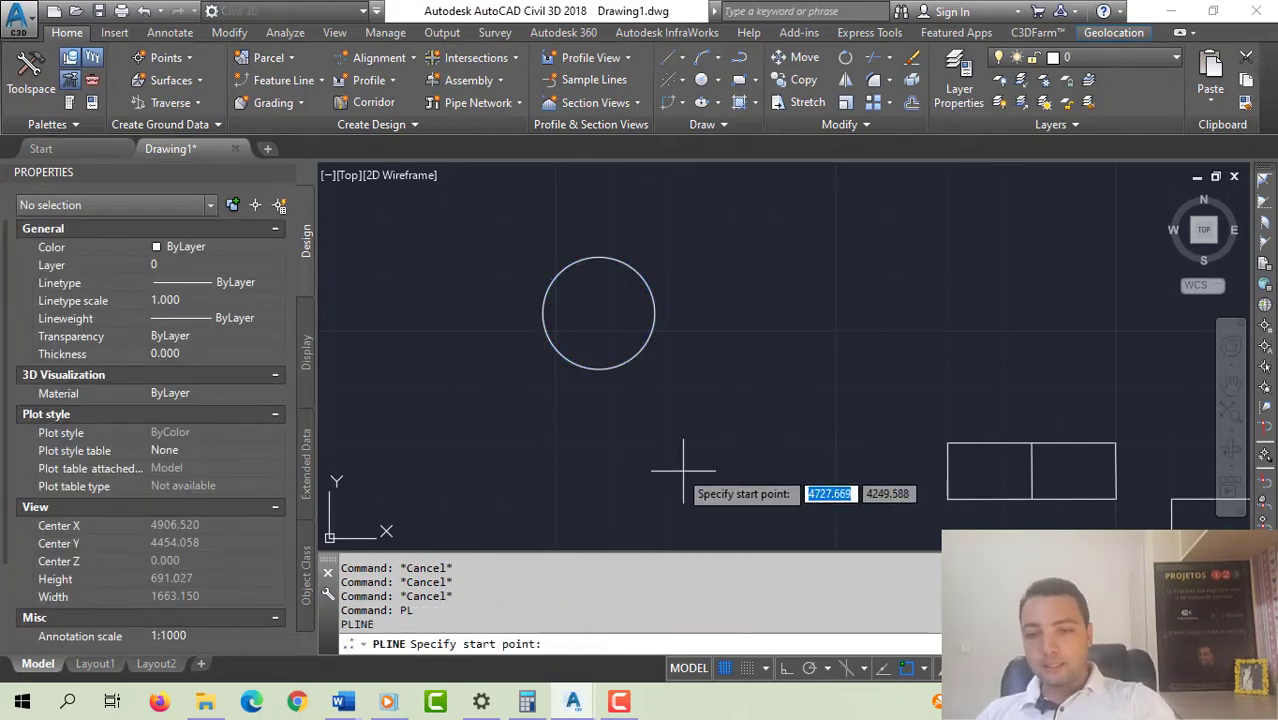
{"action": "scroll", "coordinate": [643, 345], "scroll_direction": "down", "scroll_amount": 2}
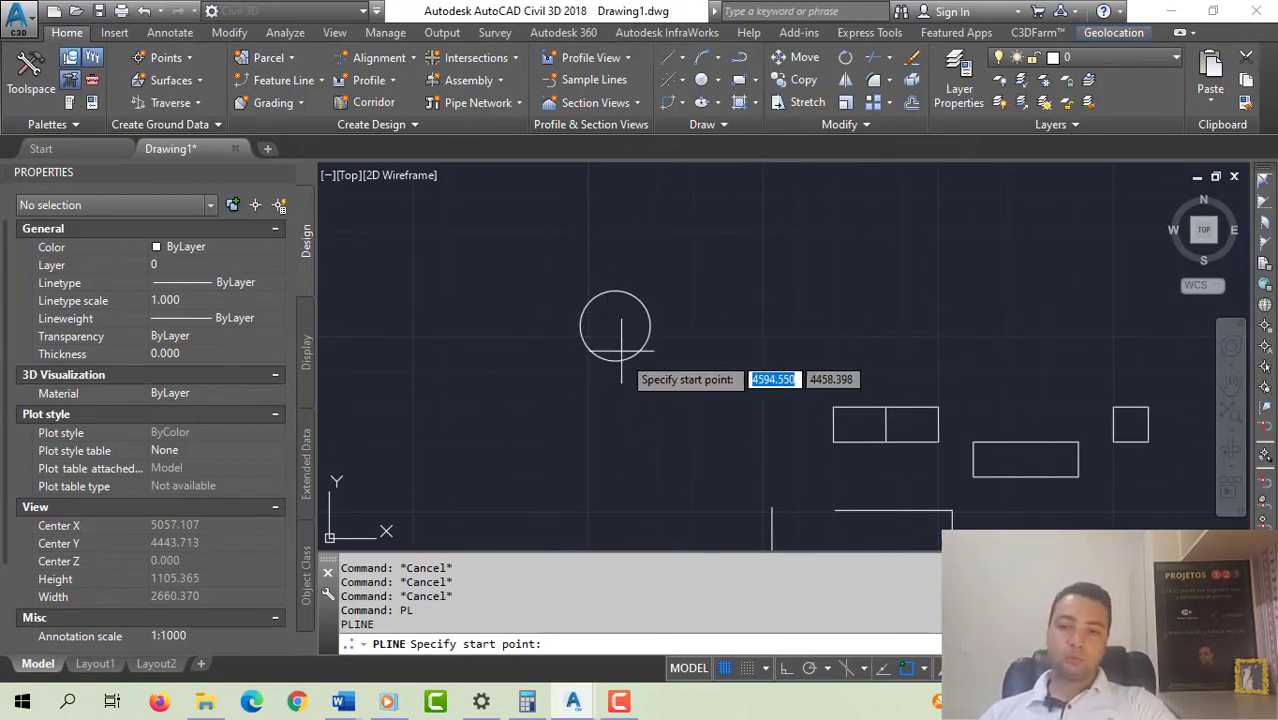
{"action": "key", "text": "Escape"}
{"action": "key", "text": "Escape"}
{"action": "key", "text": "Escape"}
{"action": "type", "text": "PL"}
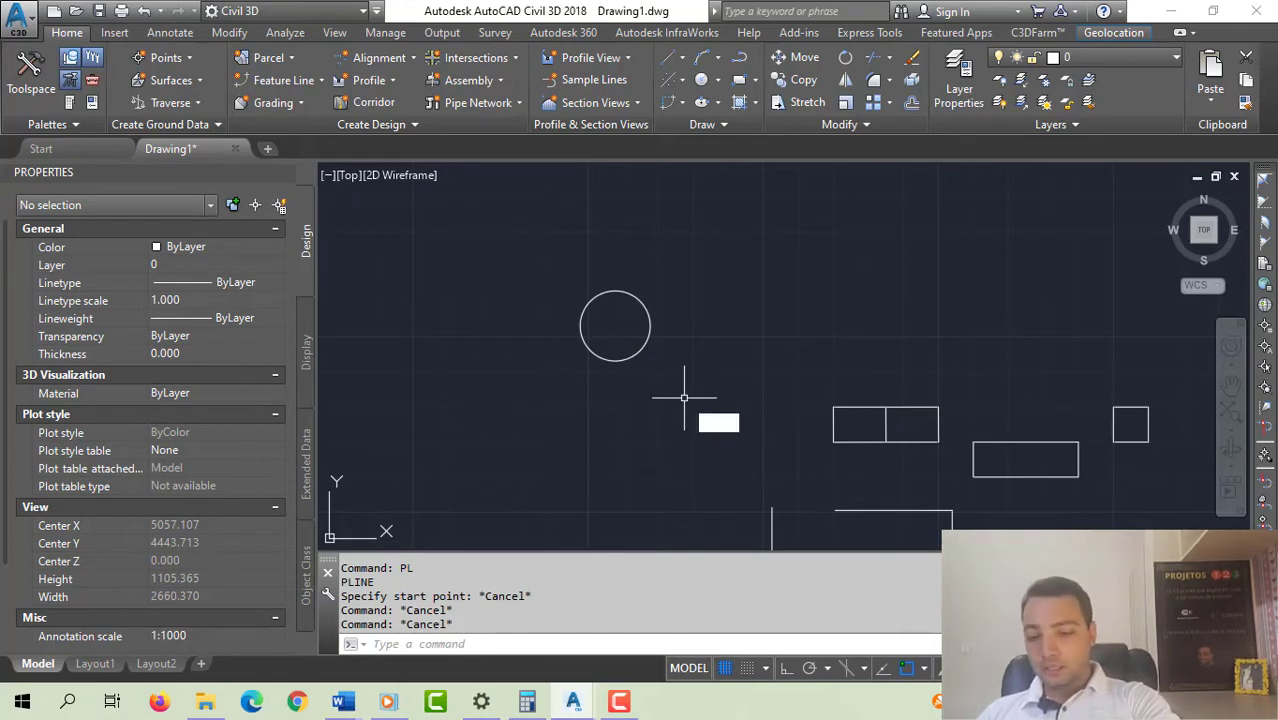
{"action": "key", "text": "Return"}
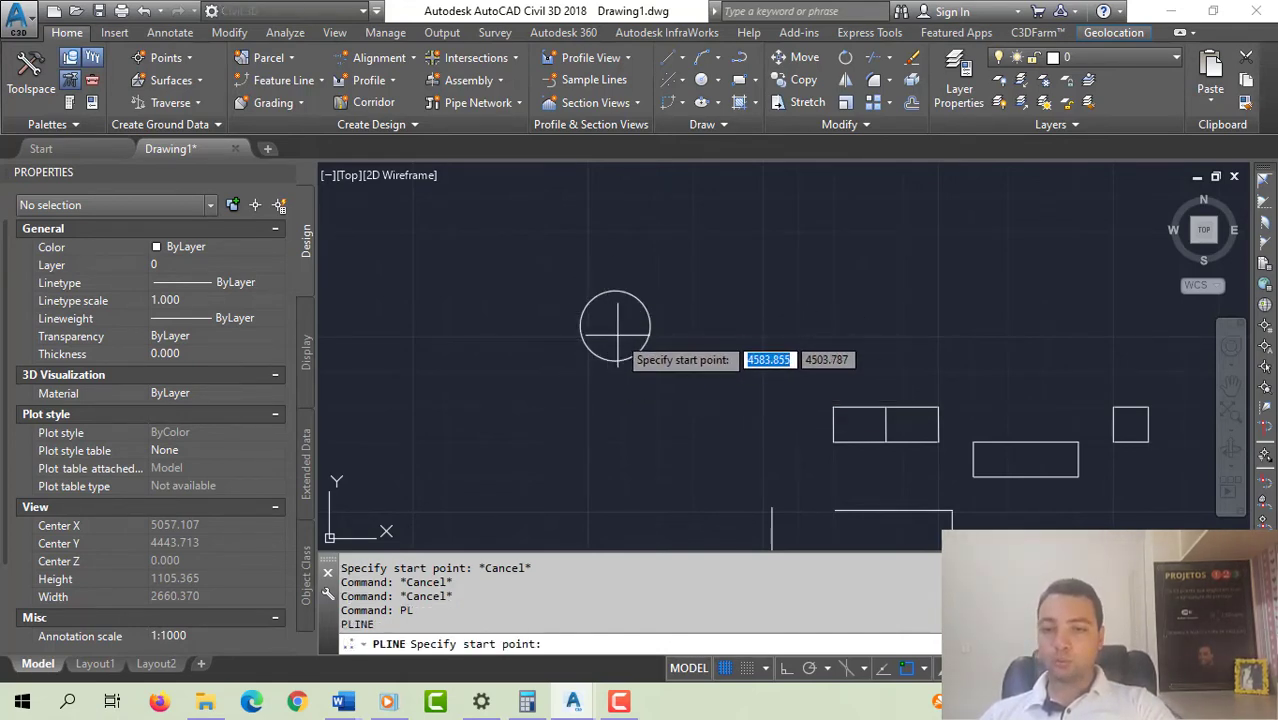
{"action": "key", "text": "Escape"}
{"action": "key", "text": "Escape"}
{"action": "key", "text": "Escape"}
{"action": "key", "text": "Escape"}
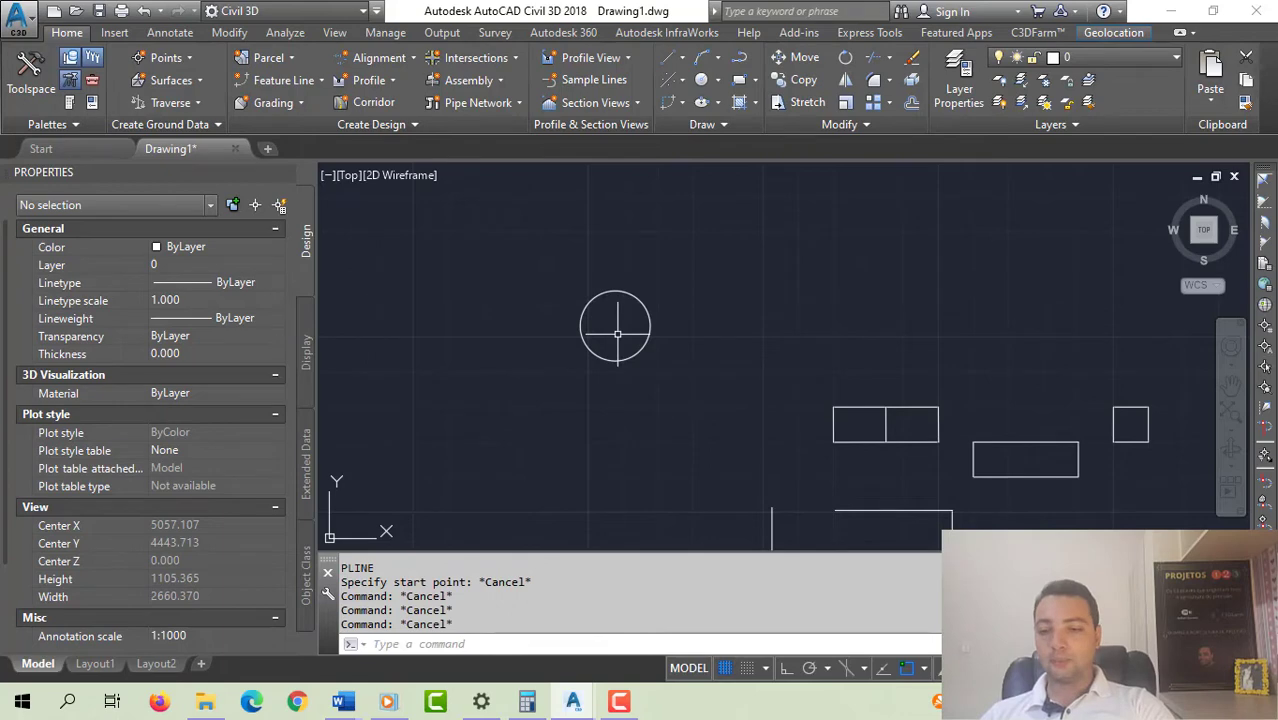
- Enable the Center object snap mode in the drafting settings
{"action": "left_click", "coordinate": [924, 668]}
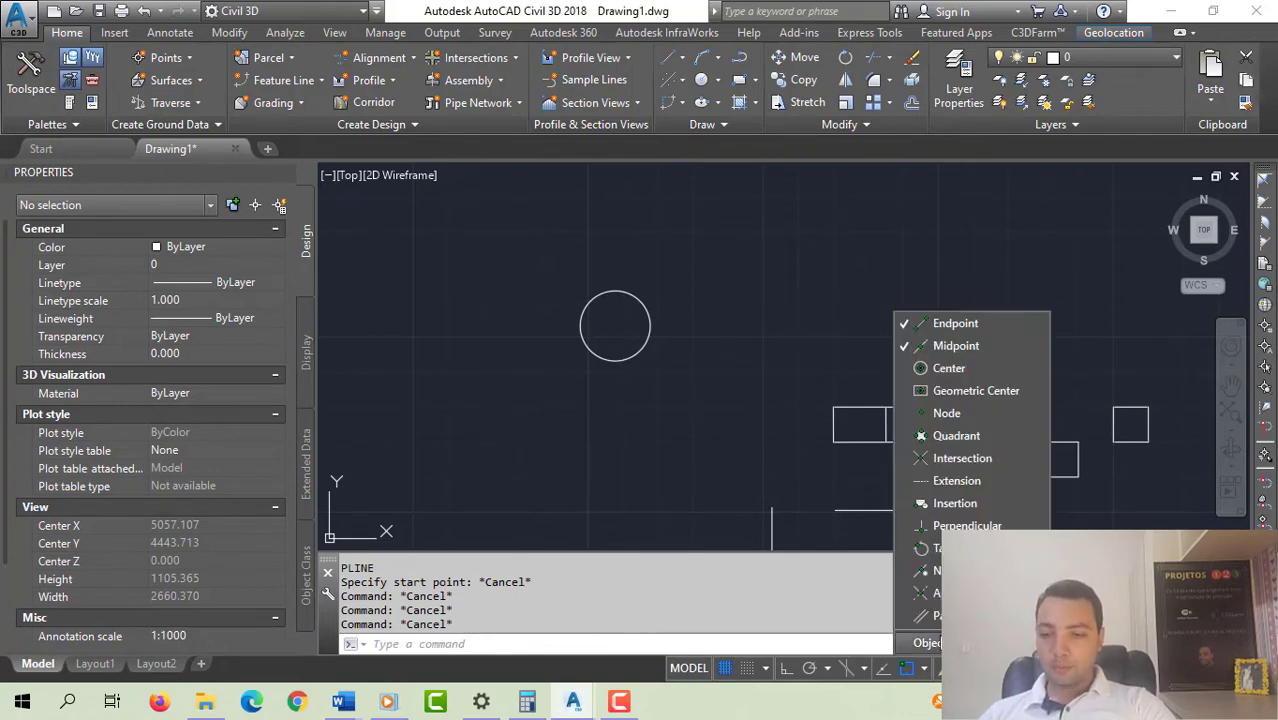
{"action": "left_click", "coordinate": [930, 643]}
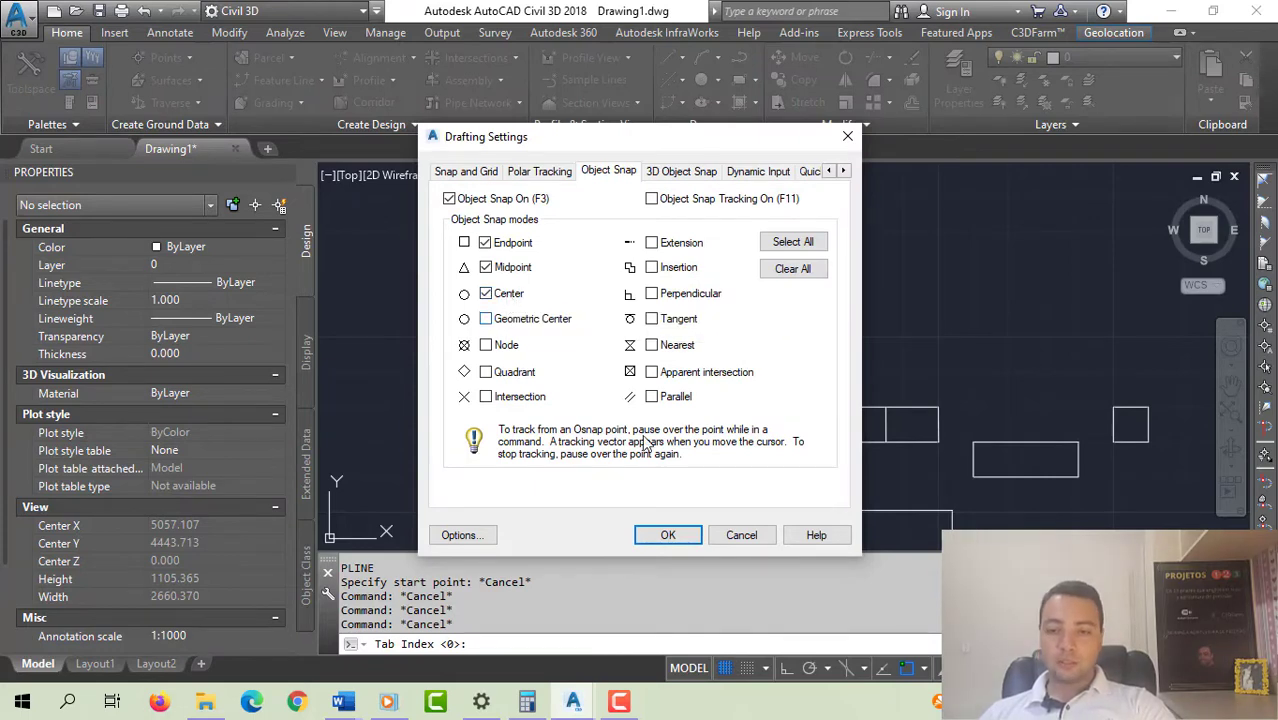
{"action": "left_click", "coordinate": [666, 533]}
- Draw a single-segment polyline about 668 units long from the circle's centre to the right, beyond its edge
{"action": "type", "text": "p"}
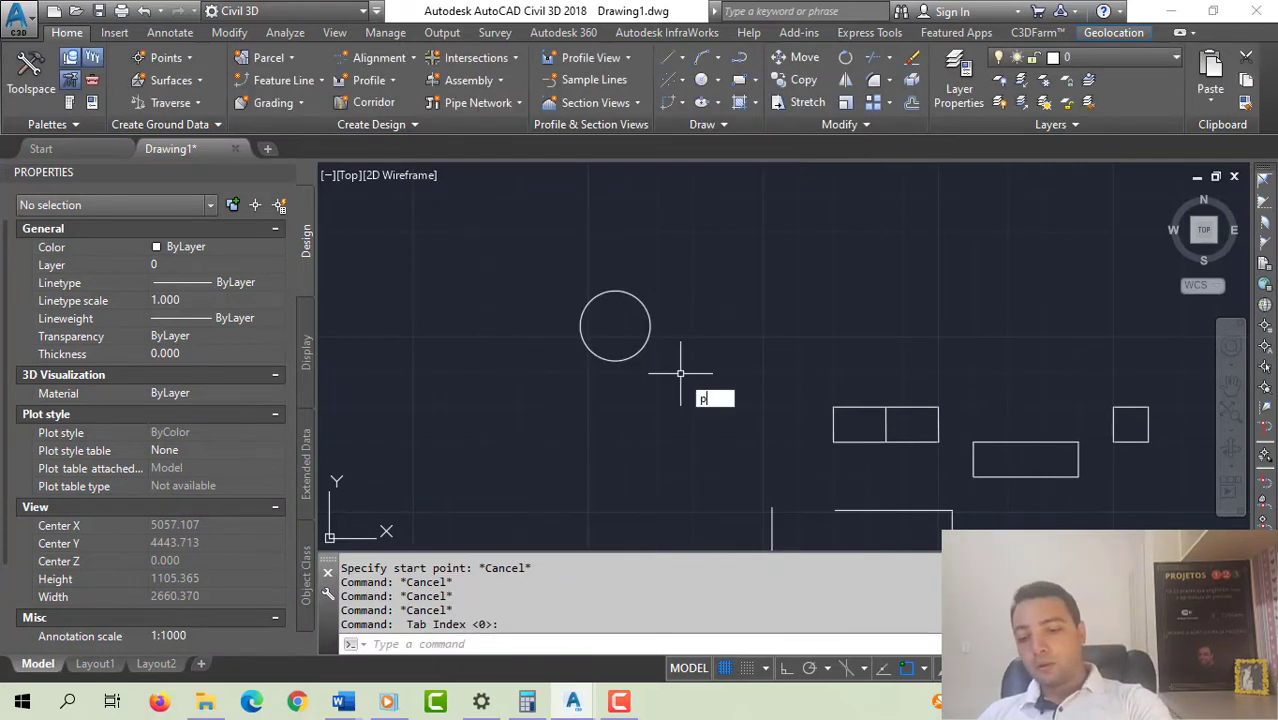
{"action": "type", "text": "l"}
{"action": "key", "text": "Return"}
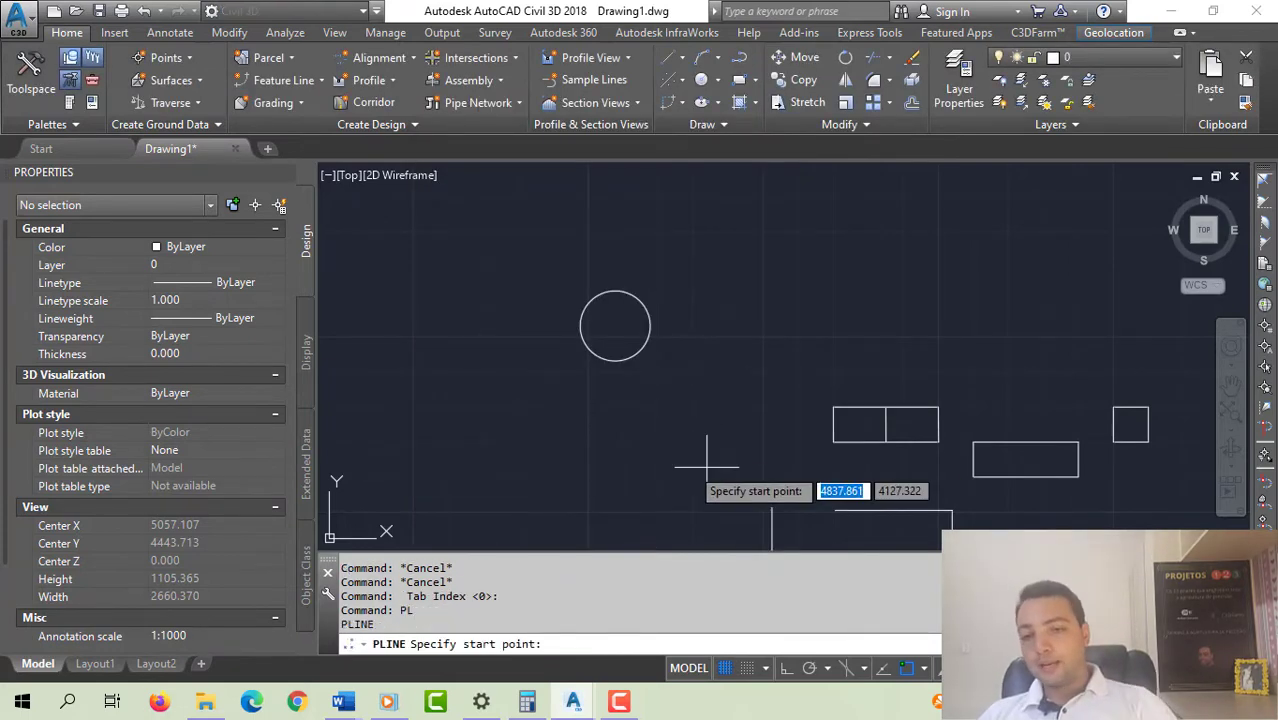
{"action": "left_click", "coordinate": [614, 325]}
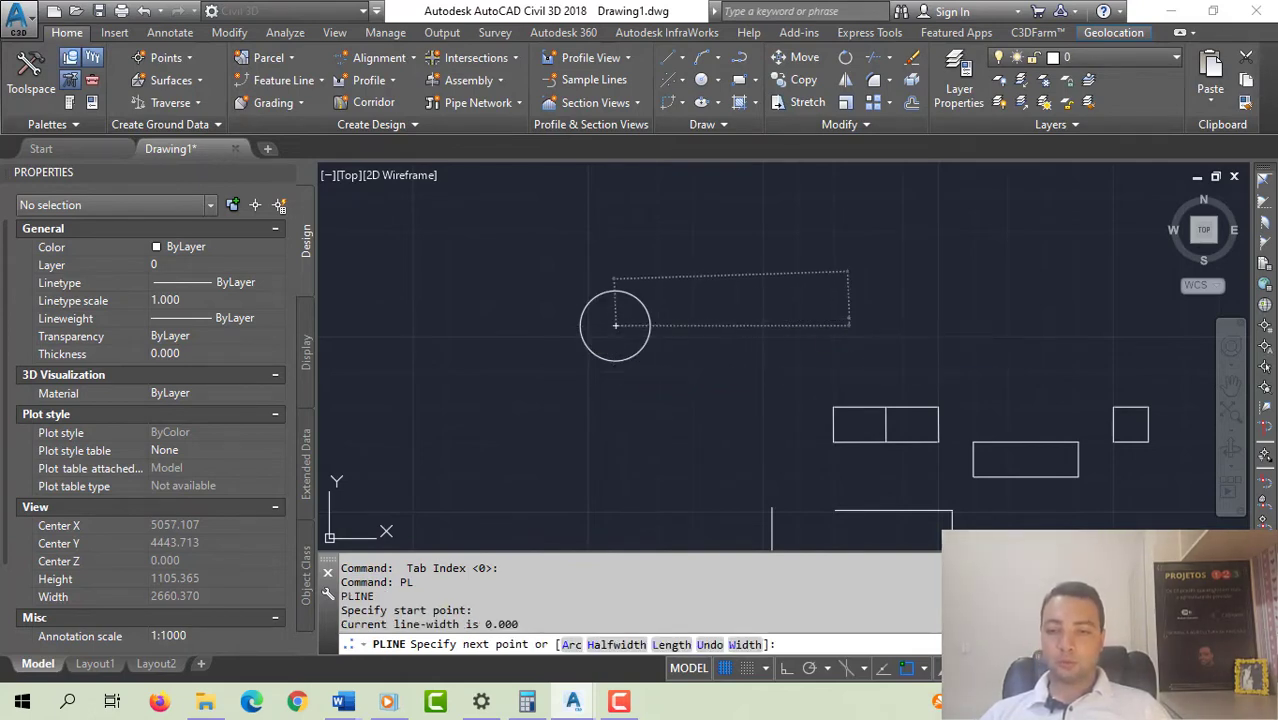
{"action": "left_click", "coordinate": [848, 318]}
{"action": "key", "text": "Escape"}
{"action": "key", "text": "Escape"}
{"action": "key", "text": "Escape"}
{"action": "key", "text": "Escape"}
- Select the polyline inside the circle to examine its start vertex at the circle's centre, and deselect it
{"action": "scroll", "coordinate": [605, 318], "scroll_direction": "up", "scroll_amount": 8}
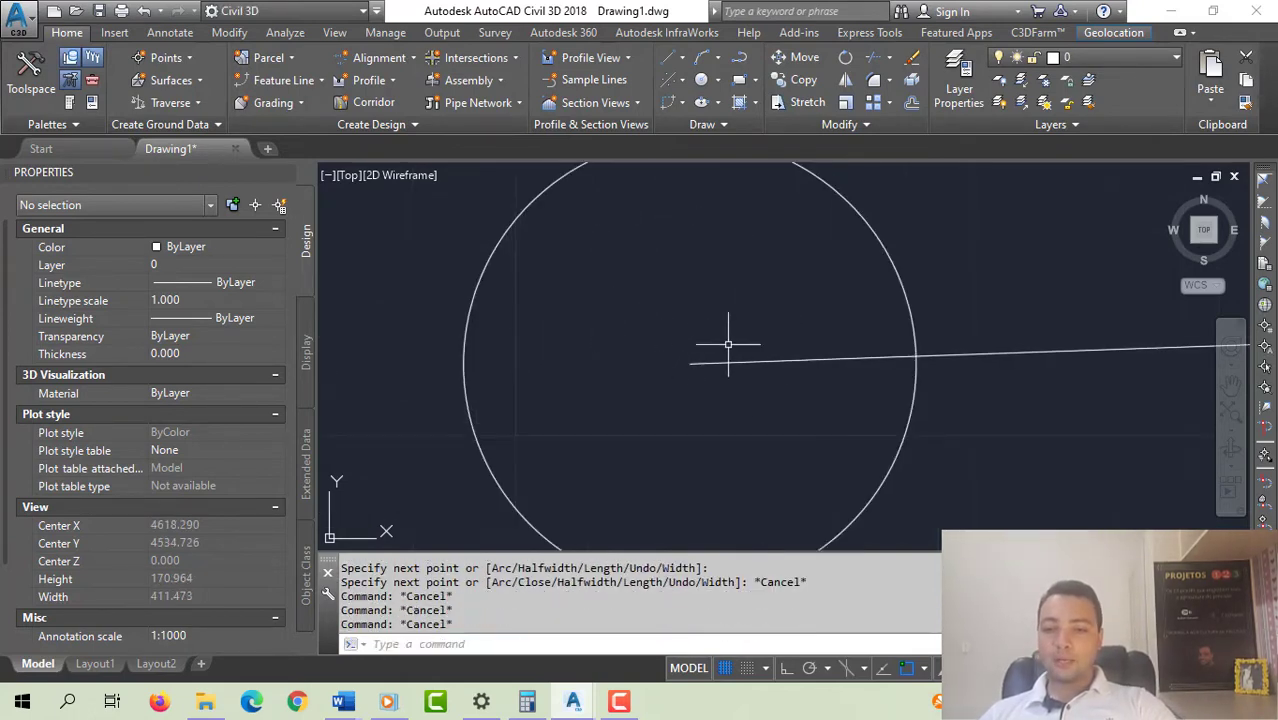
{"action": "left_click", "coordinate": [722, 344]}
{"action": "left_click", "coordinate": [702, 397]}
{"action": "key", "text": "Escape"}
{"action": "key", "text": "Escape"}
{"action": "left_click", "coordinate": [719, 335]}
{"action": "left_click", "coordinate": [673, 398]}
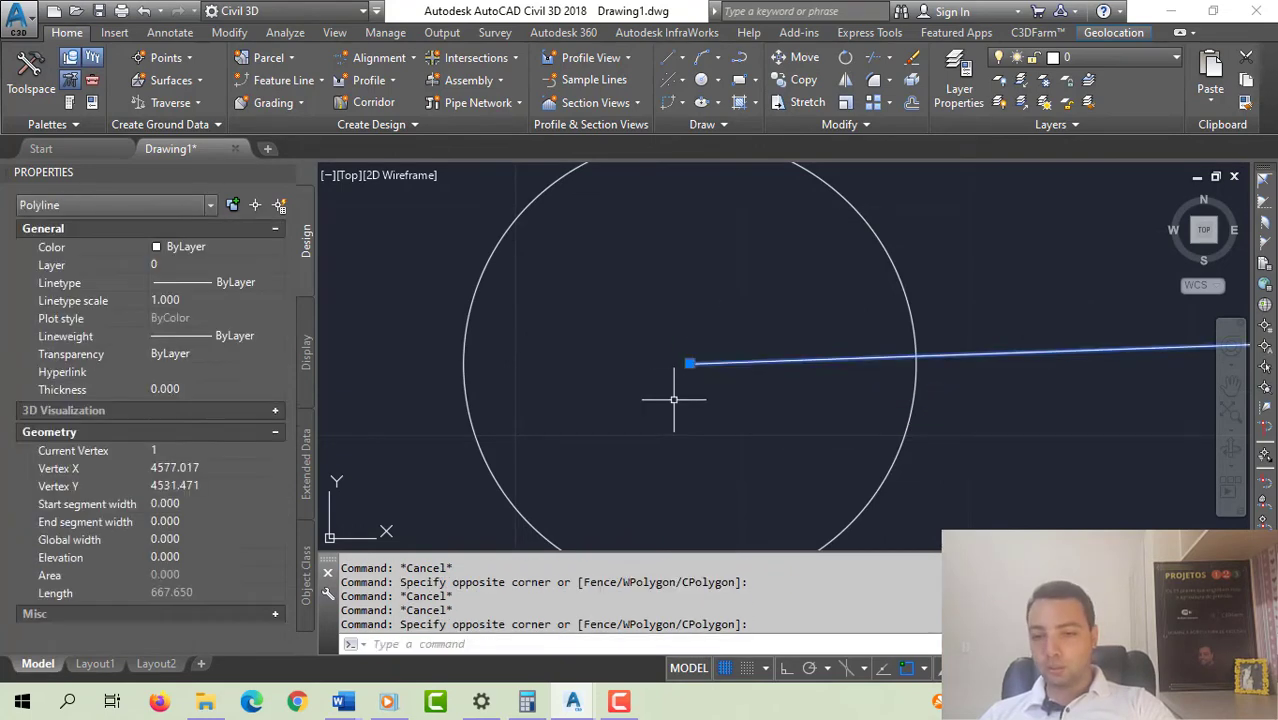
{"action": "key", "text": "Escape"}
{"action": "key", "text": "Escape"}
{"action": "key", "text": "Escape"}
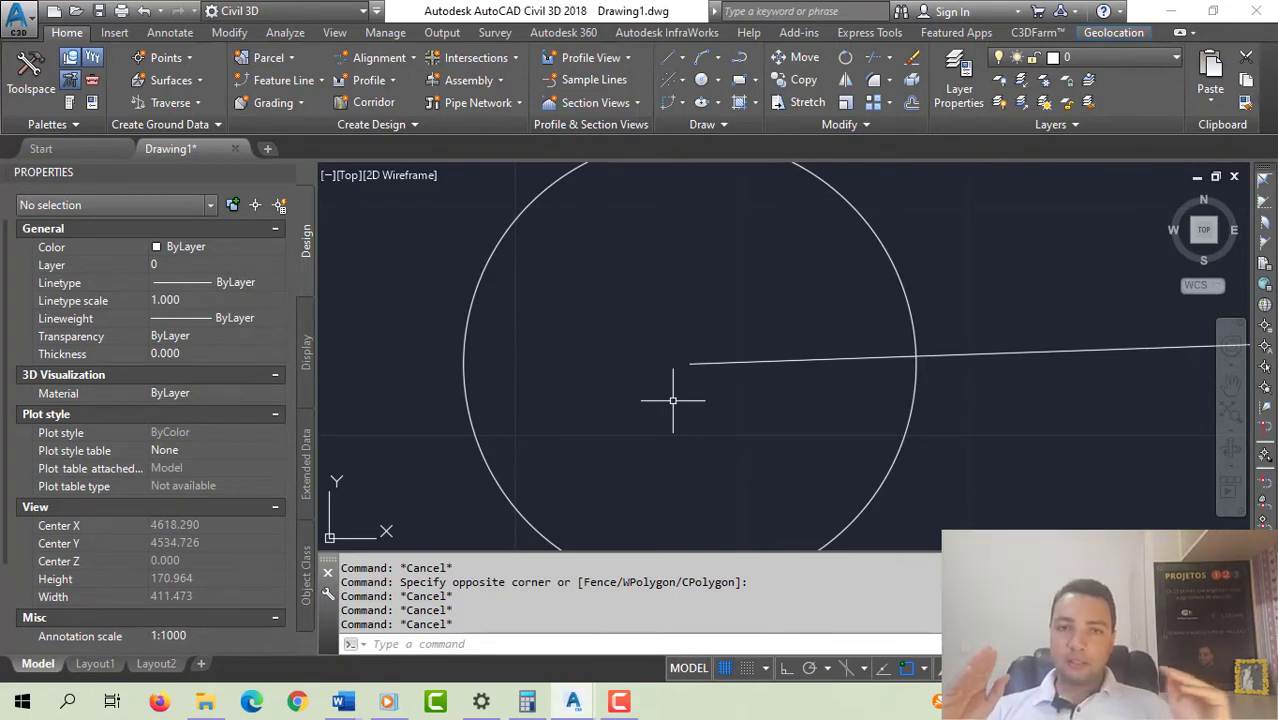
{"action": "type", "text": "pl"}
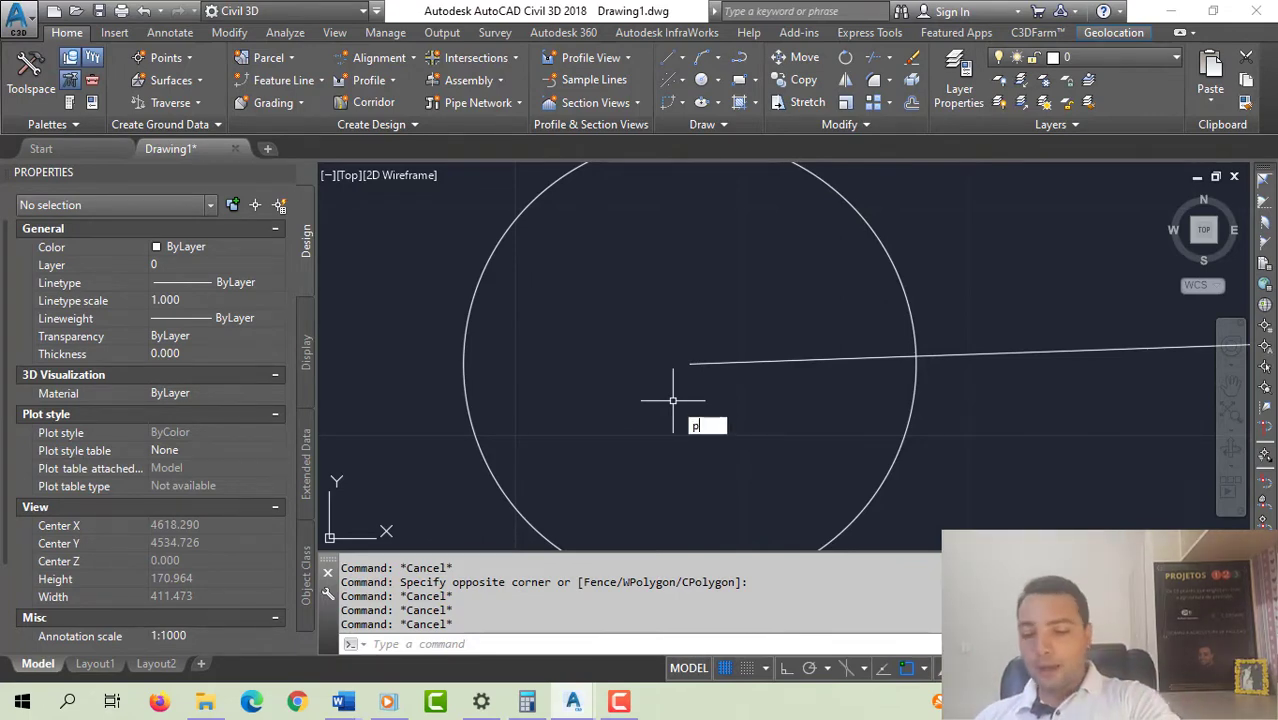
{"action": "key", "text": "Return"}
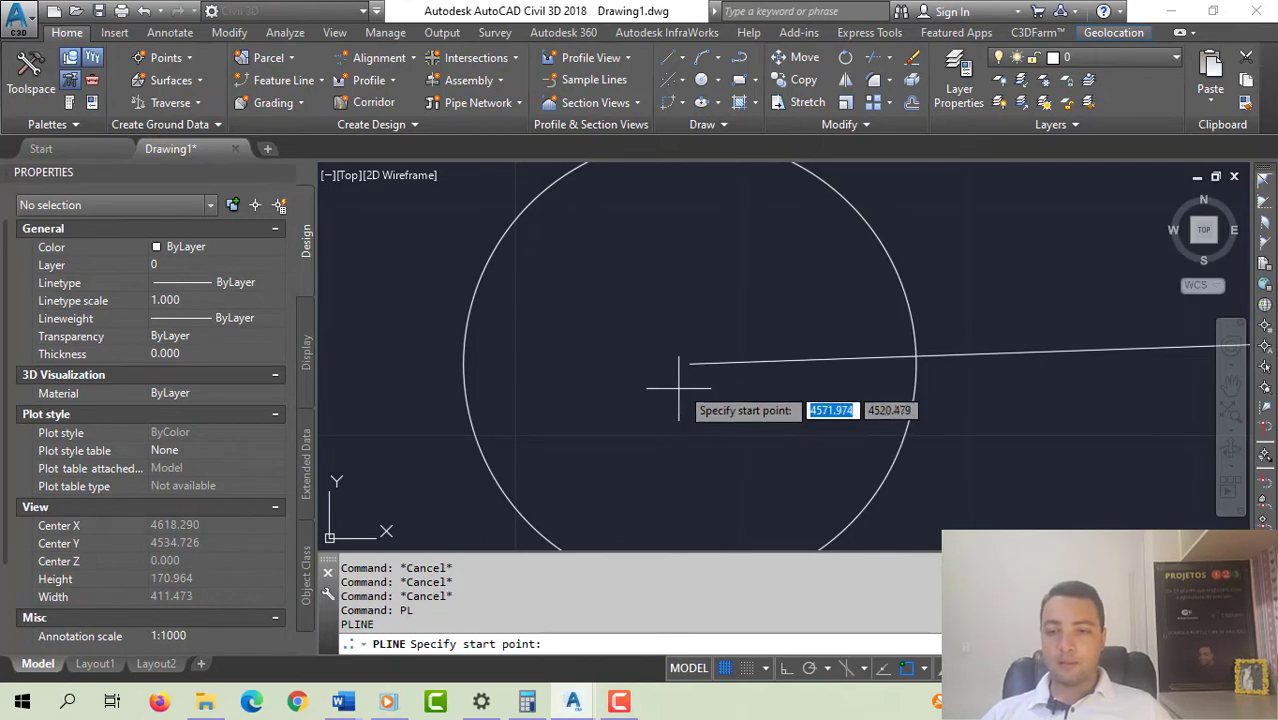
{"action": "left_click", "coordinate": [689, 364]}
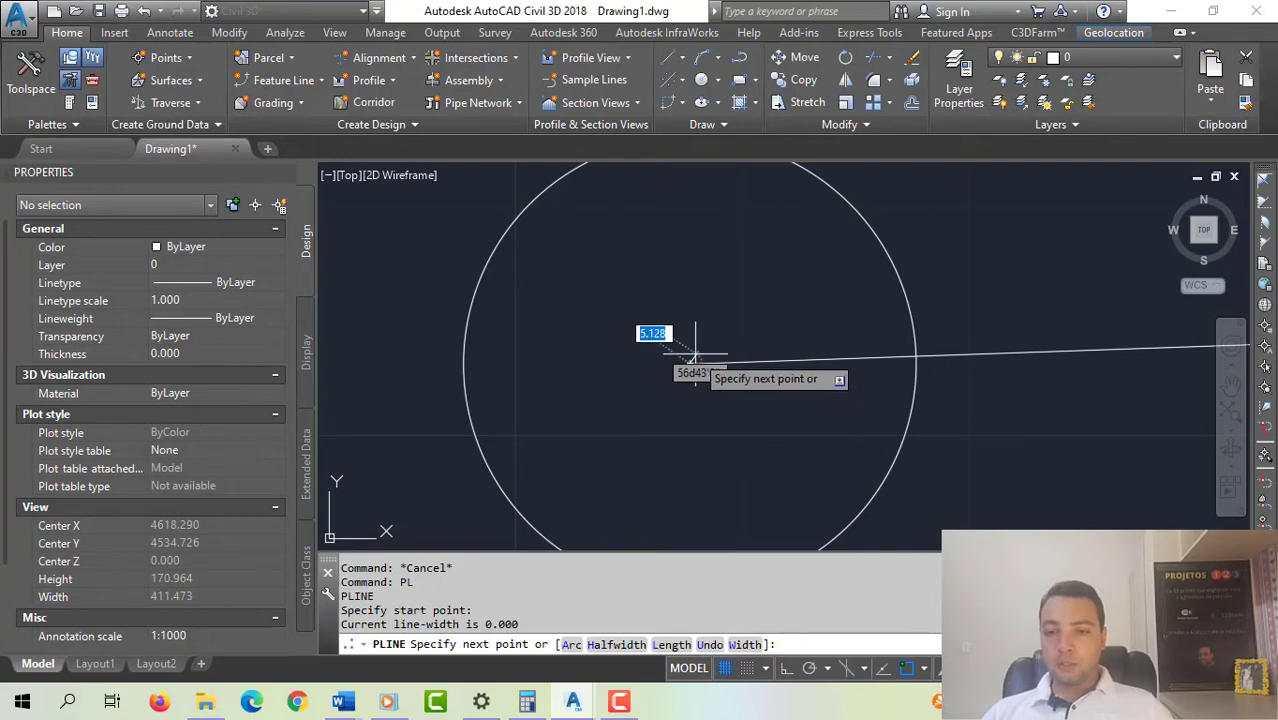
{"action": "scroll", "coordinate": [420, 395], "scroll_direction": "down", "scroll_amount": 5}
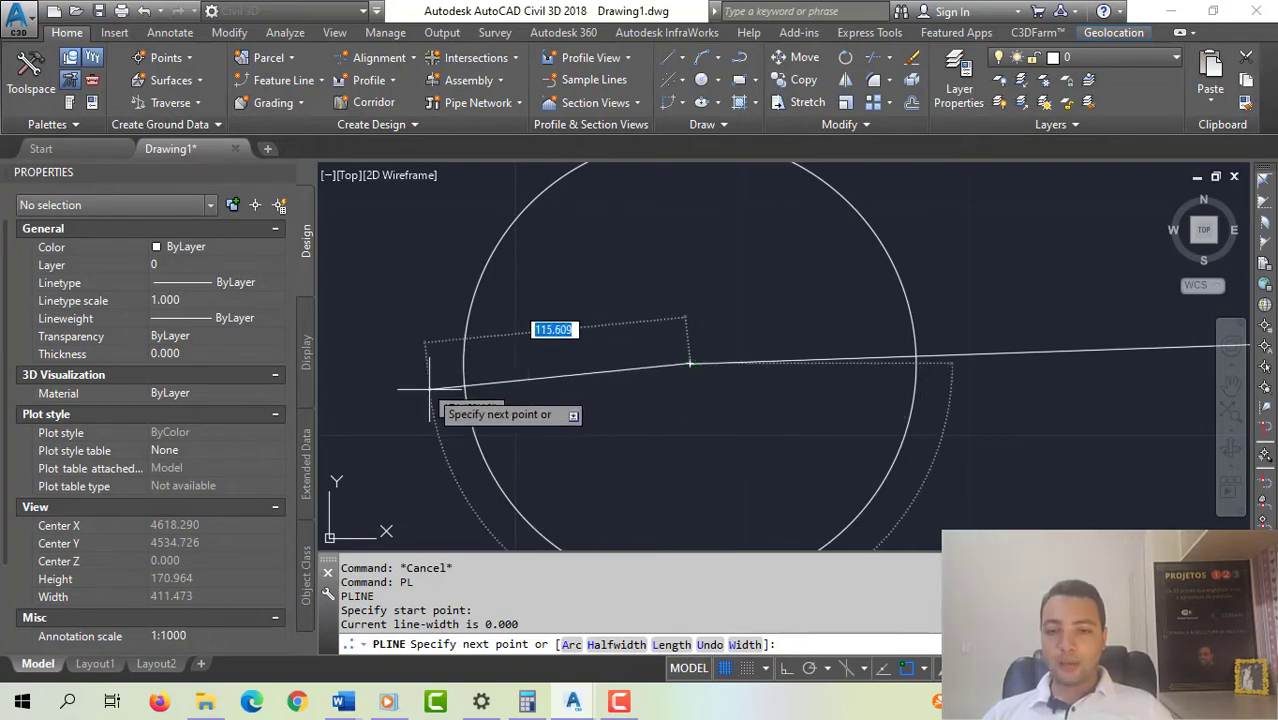
{"action": "scroll", "coordinate": [388, 403], "scroll_direction": "down", "scroll_amount": 3}
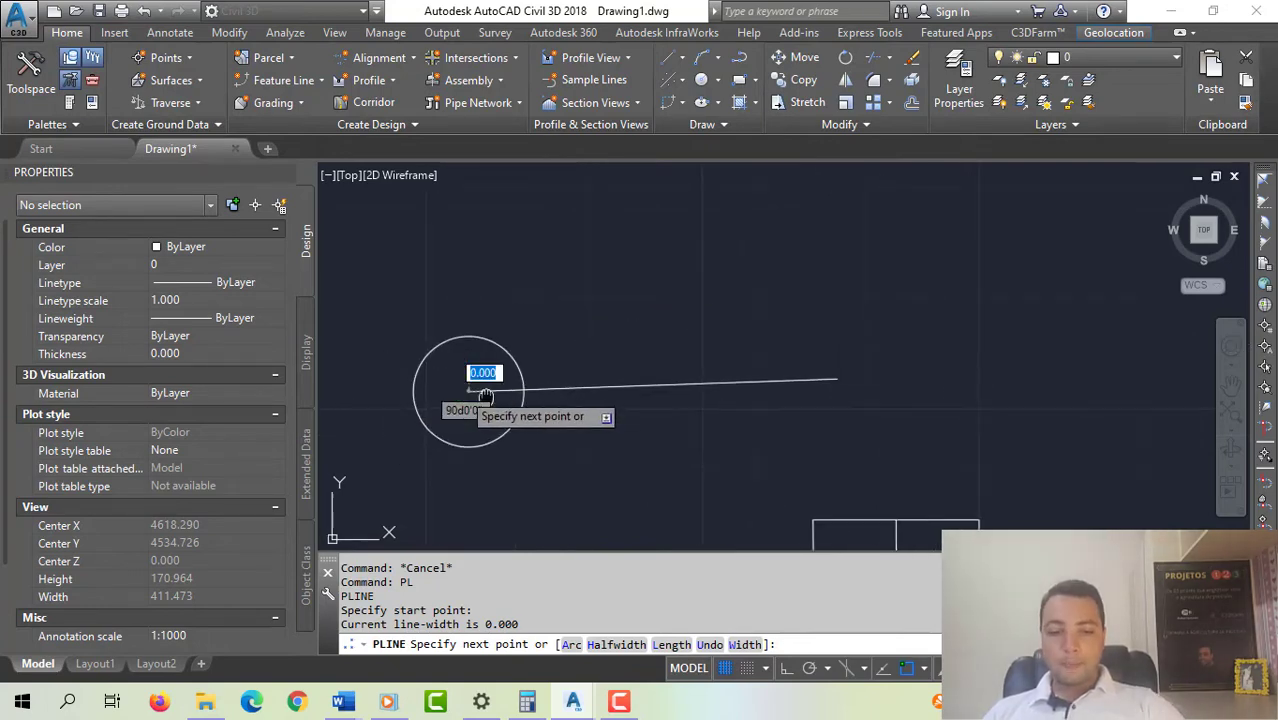
{"action": "key", "text": "Escape"}
- With Ortho turned on, draw a single-segment polyline 100 units long from the circle's centre to the left
{"action": "type", "text": "PL"}
{"action": "key", "text": "Return"}
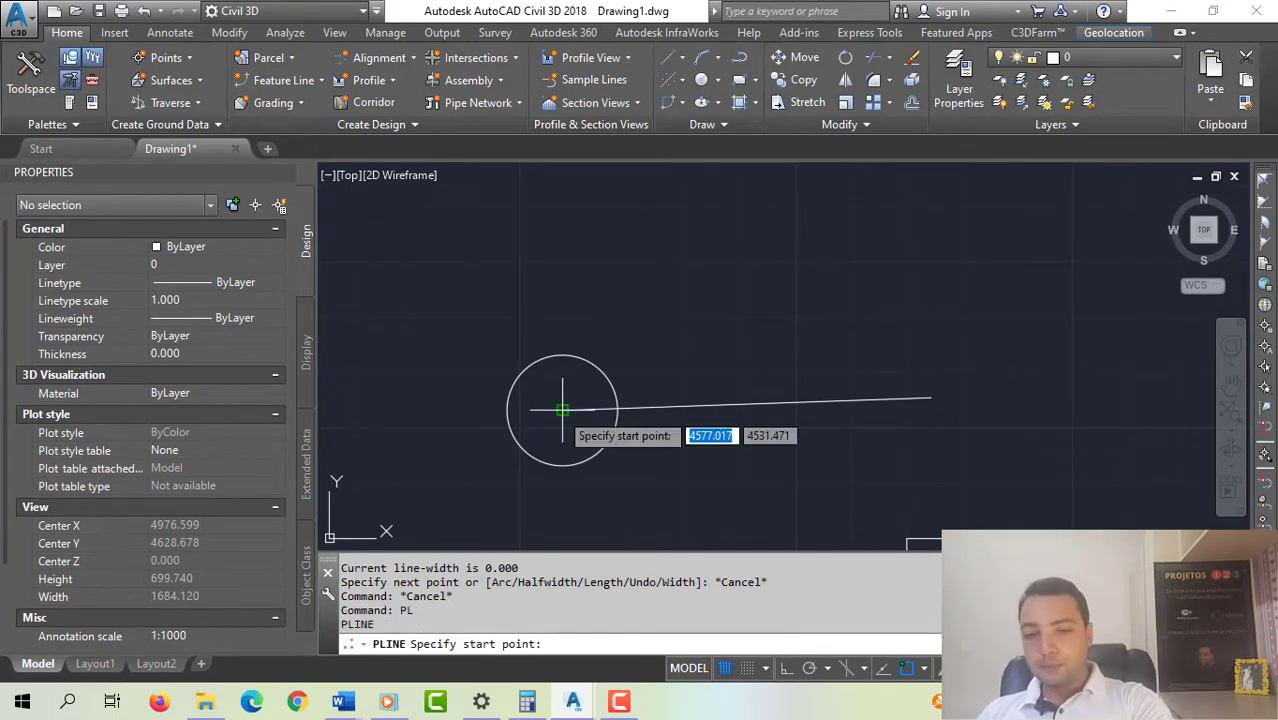
{"action": "left_click", "coordinate": [565, 409]}
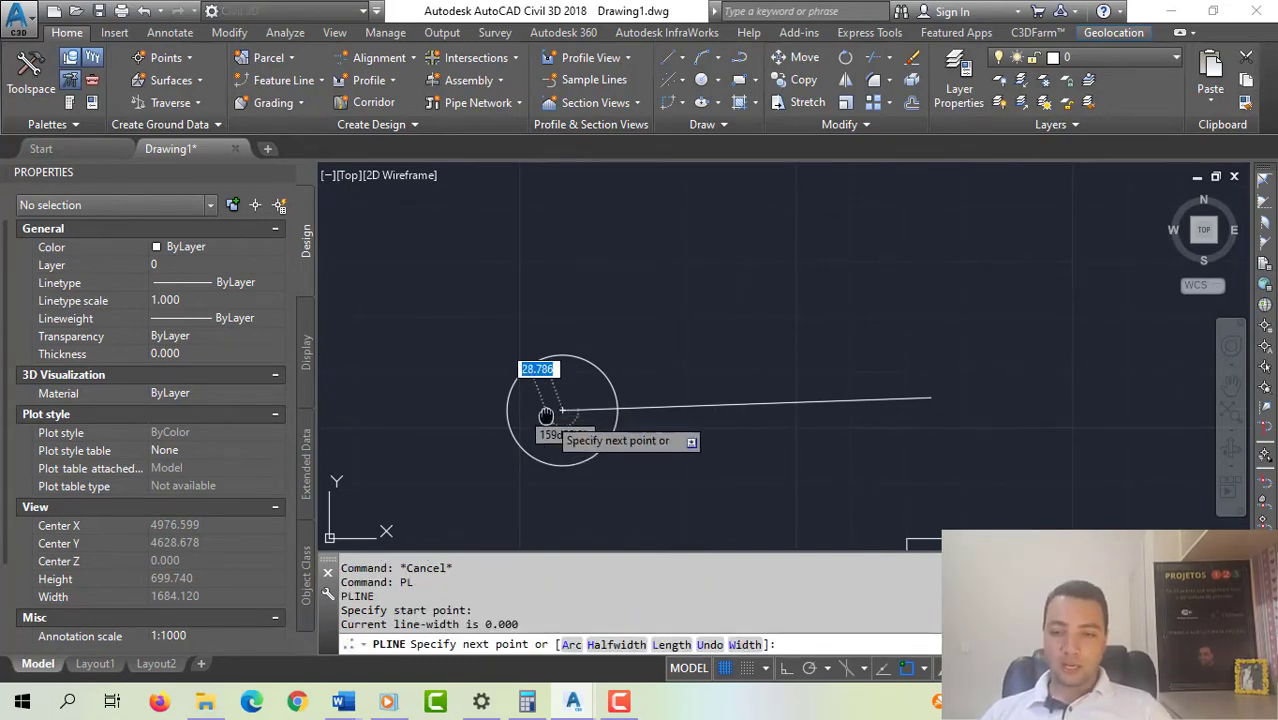
{"action": "scroll", "coordinate": [650, 395], "scroll_direction": "up", "scroll_amount": 2}
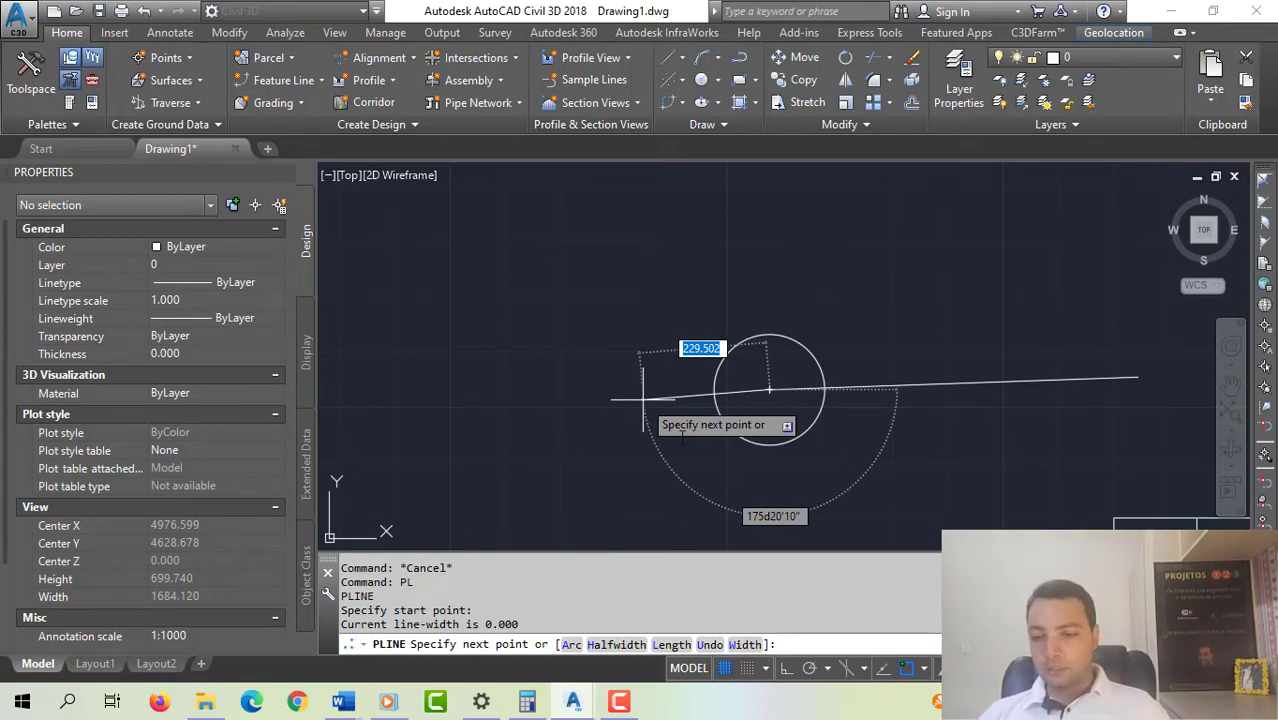
{"action": "left_click", "coordinate": [786, 668]}
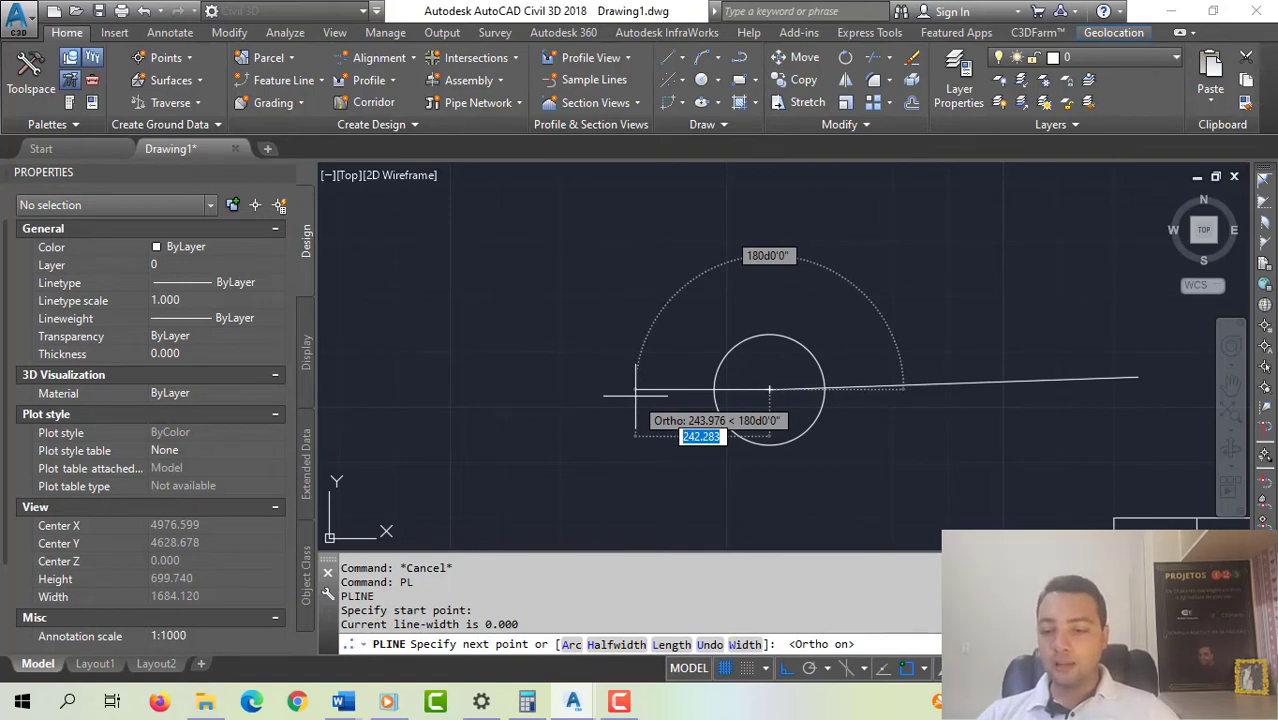
{"action": "type", "text": "10"}
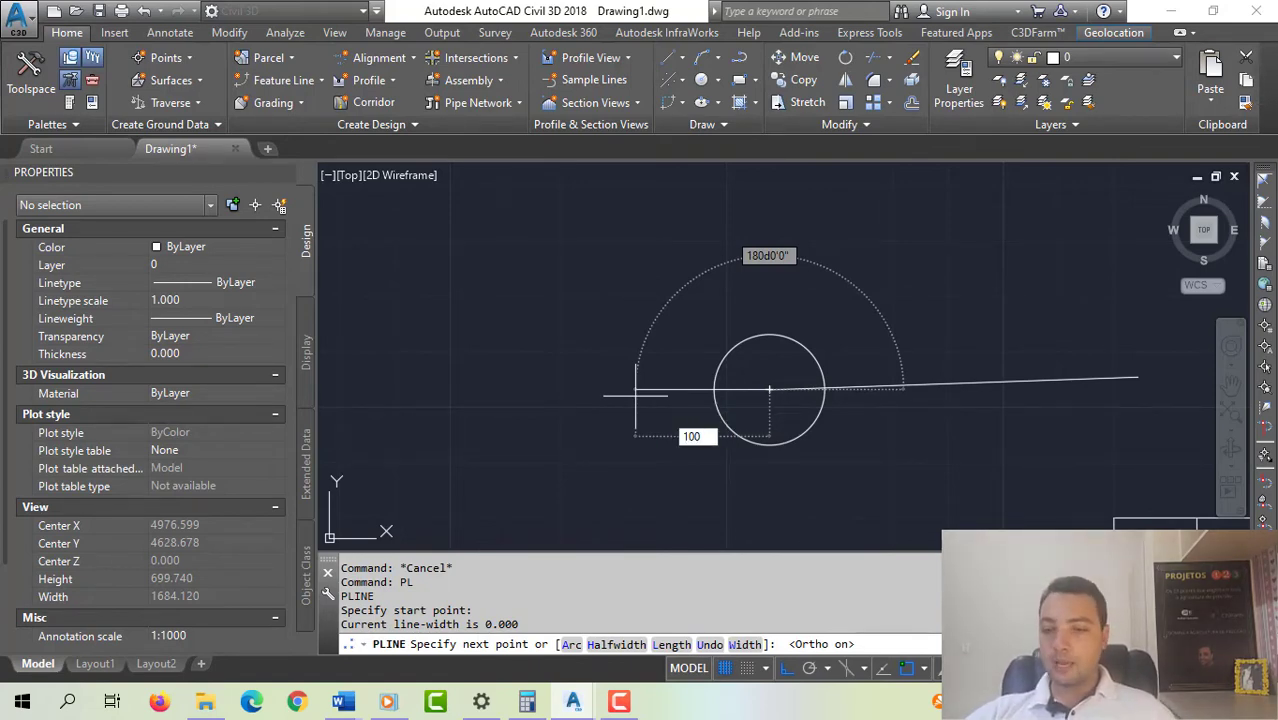
{"action": "type", "text": "0"}
{"action": "key", "text": "Return"}
{"action": "key", "text": "Escape"}
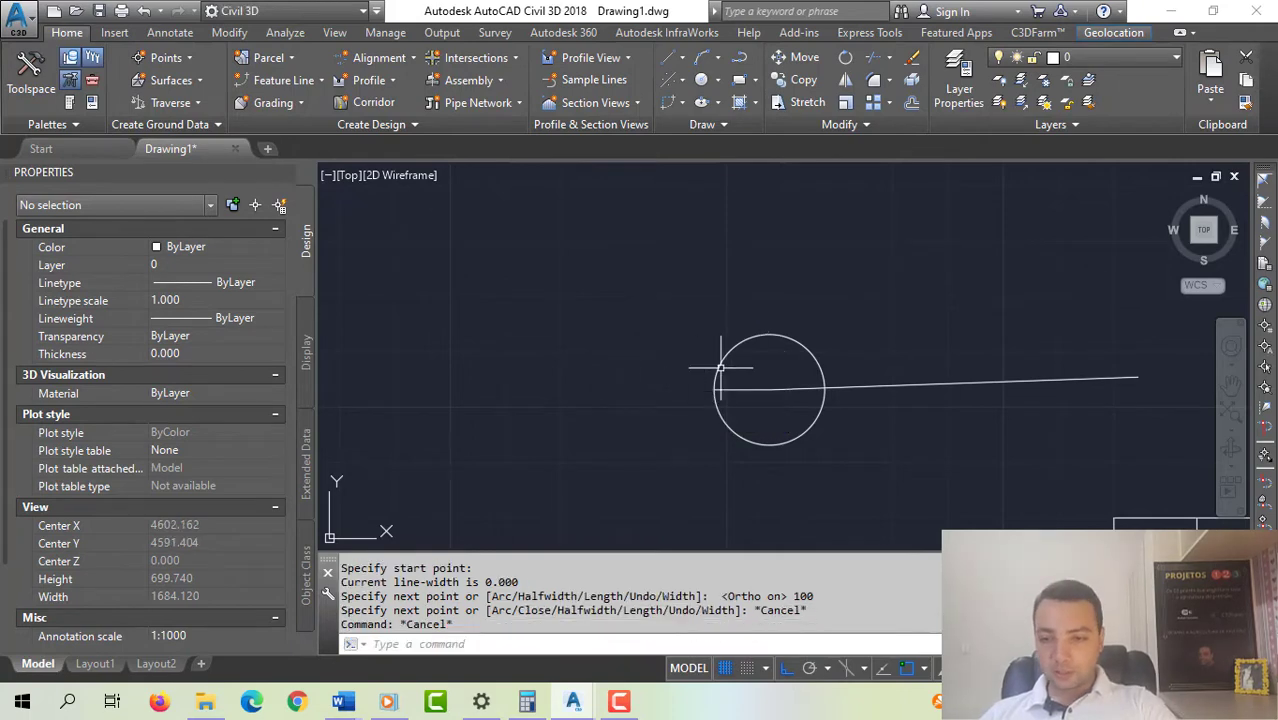
{"action": "key", "text": "Escape"}
- Select the 100-unit polyline, examine where its end meets the circle's edge, and delete it
{"action": "scroll", "coordinate": [727, 380], "scroll_direction": "up", "scroll_amount": 10}
{"action": "left_click", "coordinate": [727, 366]}
{"action": "left_click", "coordinate": [716, 328]}
{"action": "left_click", "coordinate": [716, 330]}
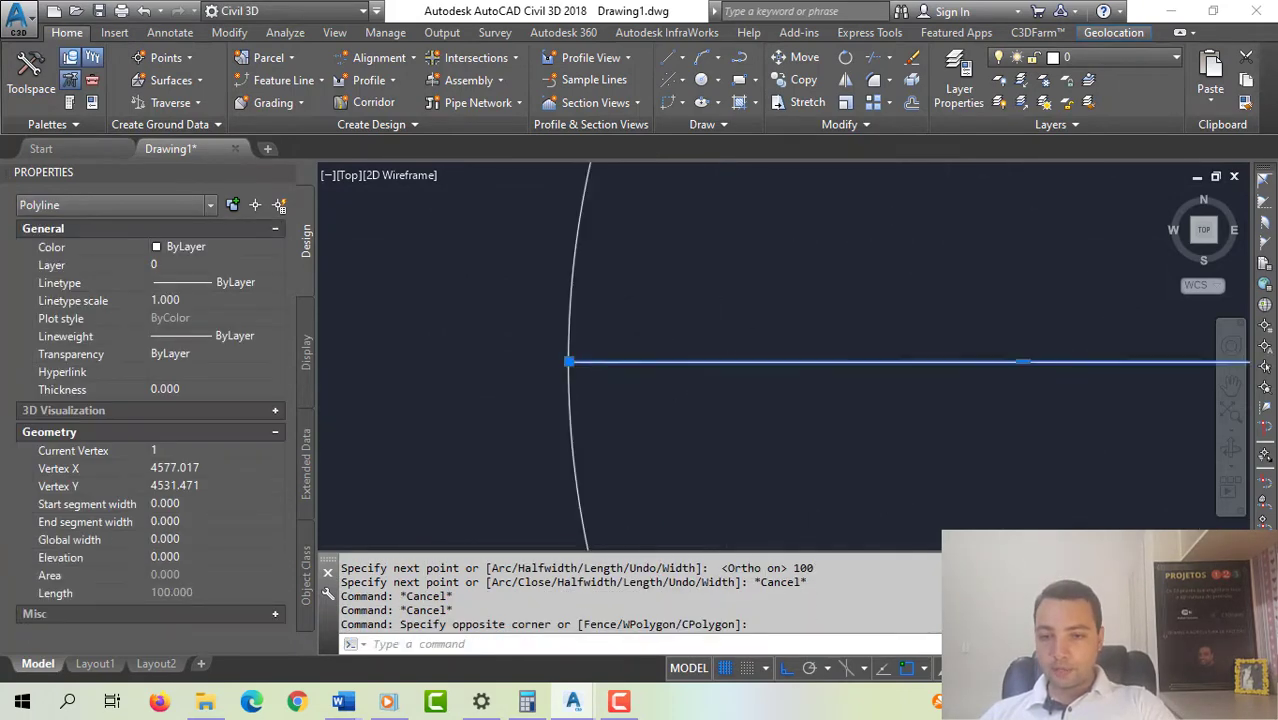
{"action": "scroll", "coordinate": [598, 345], "scroll_direction": "up", "scroll_amount": 5}
{"action": "scroll", "coordinate": [608, 357], "scroll_direction": "up", "scroll_amount": 5}
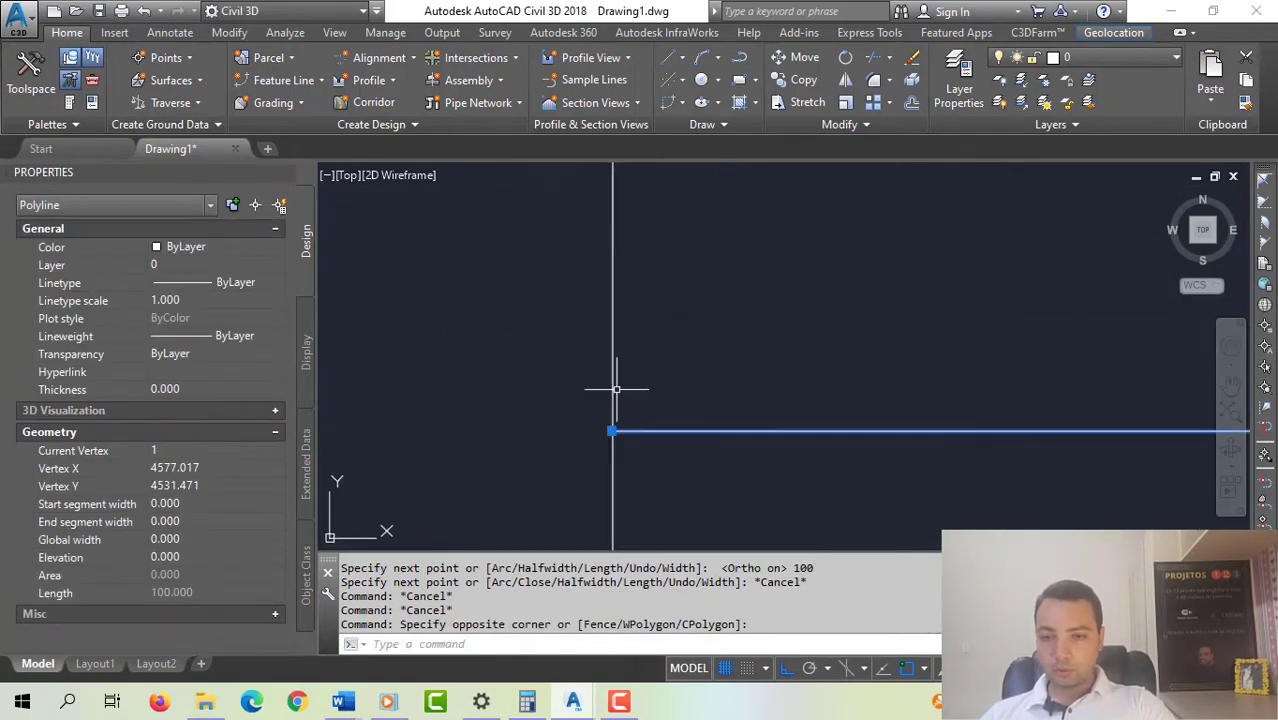
{"action": "scroll", "coordinate": [645, 399], "scroll_direction": "down", "scroll_amount": 3}
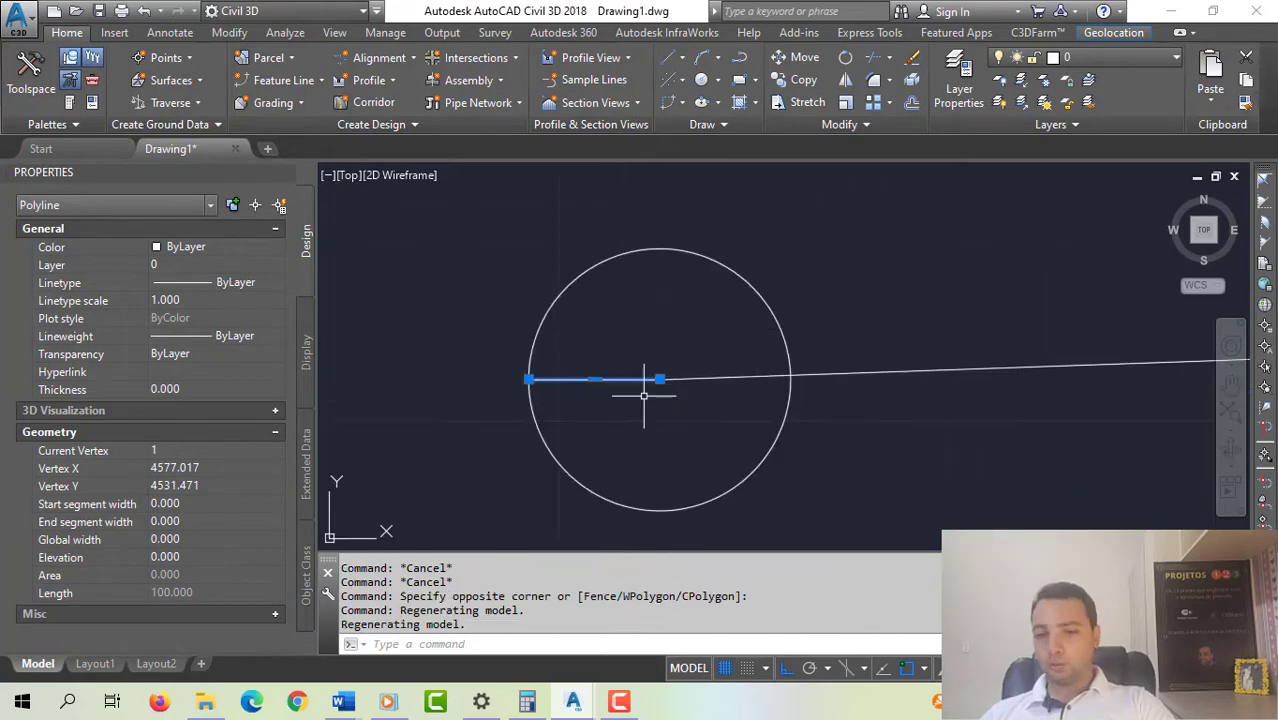
{"action": "key", "text": "Delete"}
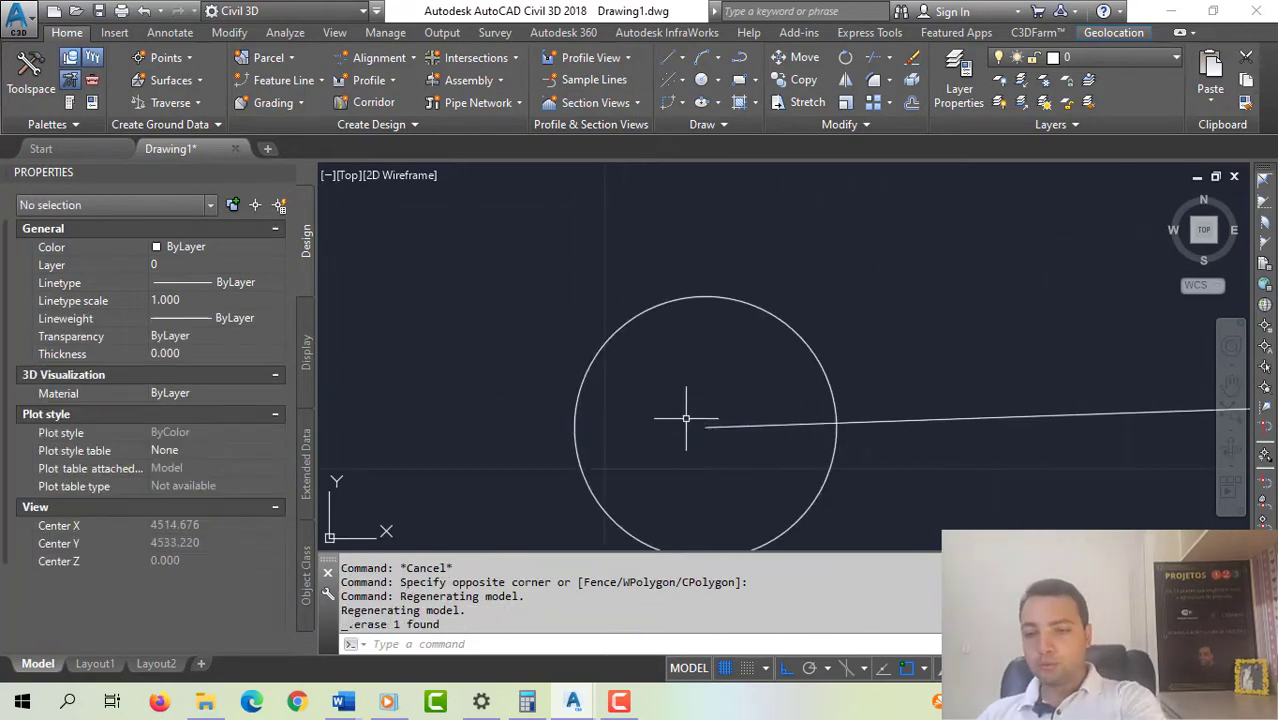
{"action": "scroll", "coordinate": [687, 411], "scroll_direction": "down", "scroll_amount": 5}
{"action": "key", "text": "Escape"}
{"action": "key", "text": "Escape"}
{"action": "key", "text": "Escape"}
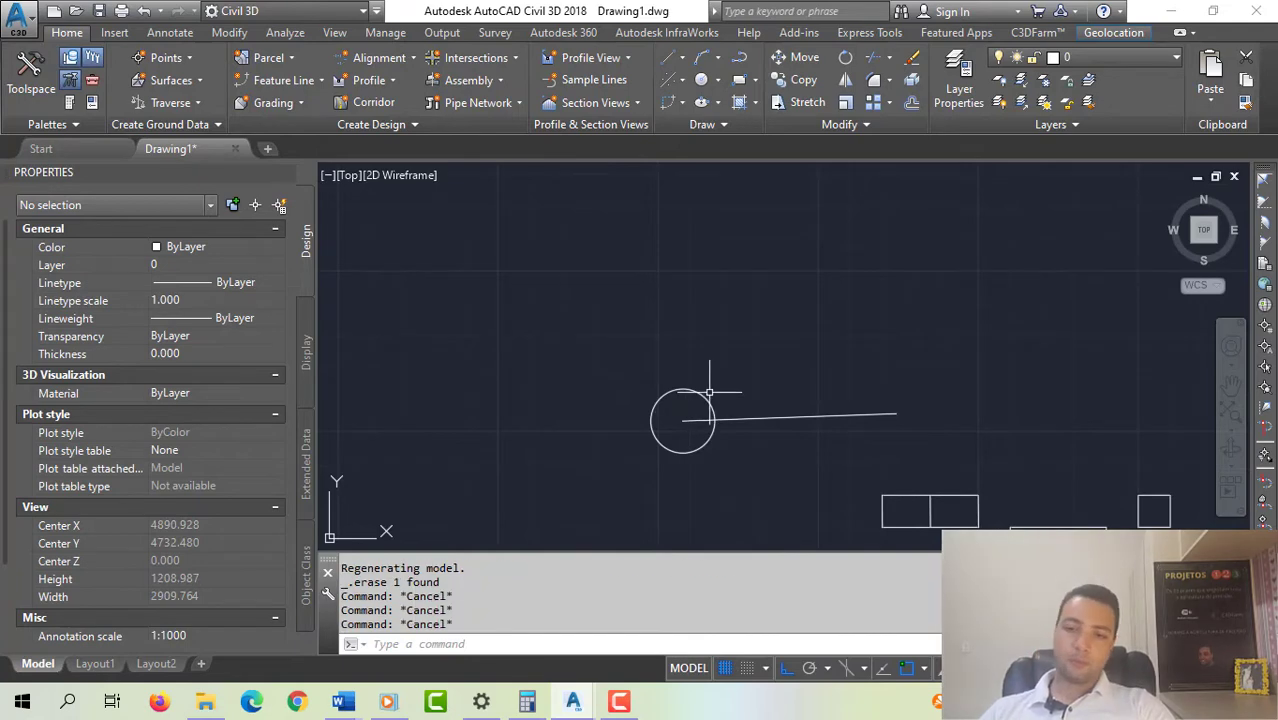
- Draw a freehand rectangle in the empty area above and to the right of the existing shapes
{"action": "scroll", "coordinate": [711, 391], "scroll_direction": "down", "scroll_amount": 5}
{"action": "mouse_move", "coordinate": [733, 381]}
{"action": "middle_mouse_down"}
{"action": "mouse_move", "coordinate": [707, 337]}
{"action": "mouse_move", "coordinate": [705, 397]}
{"action": "middle_mouse_up"}
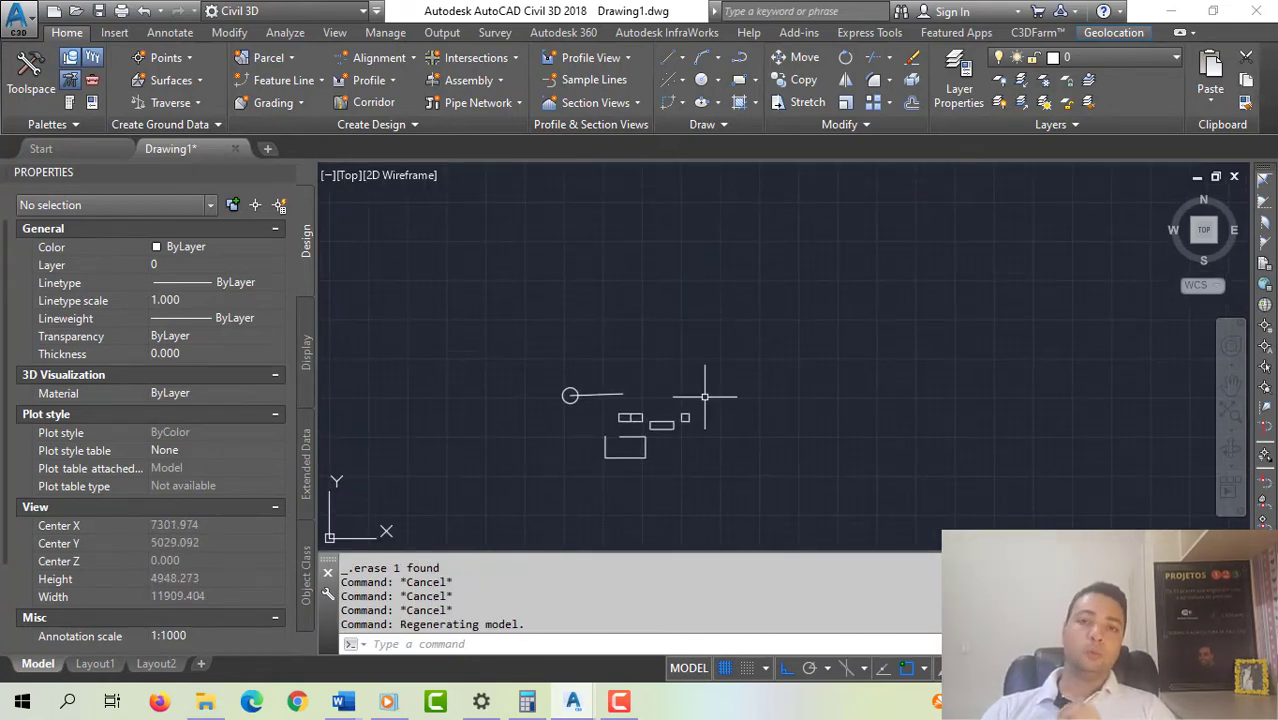
{"action": "type", "text": "re"}
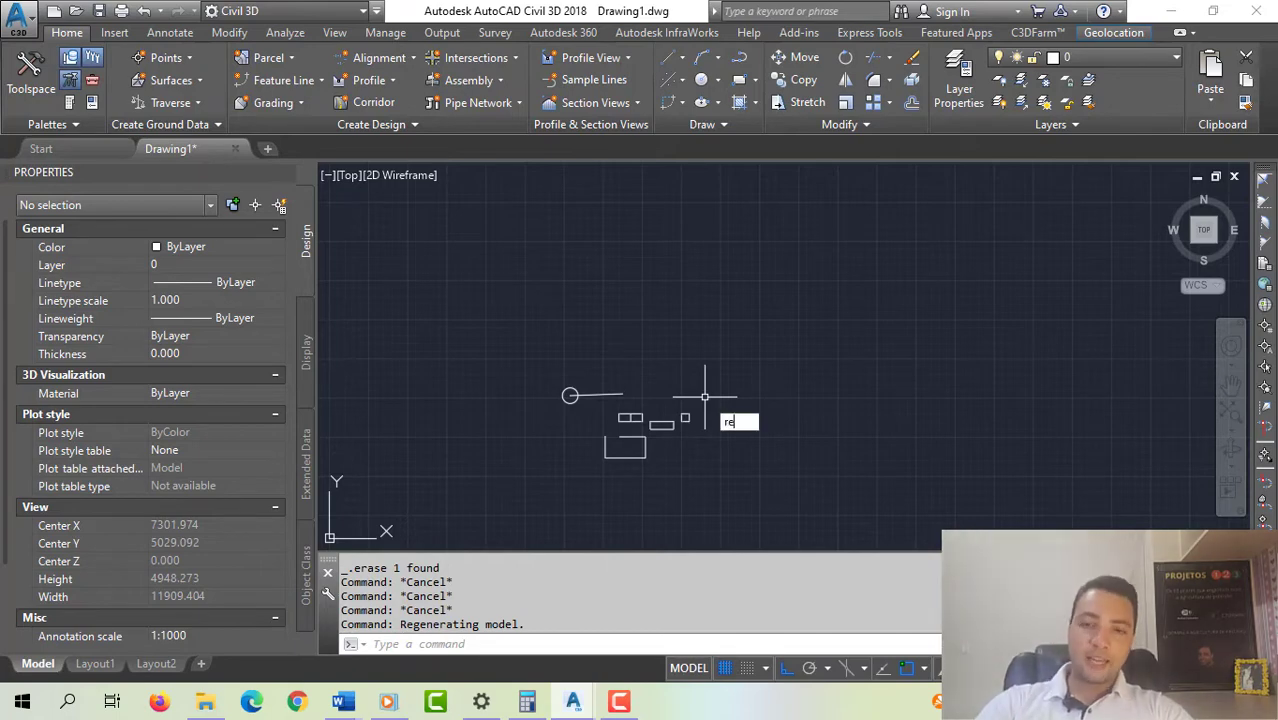
{"action": "key", "text": "Return"}
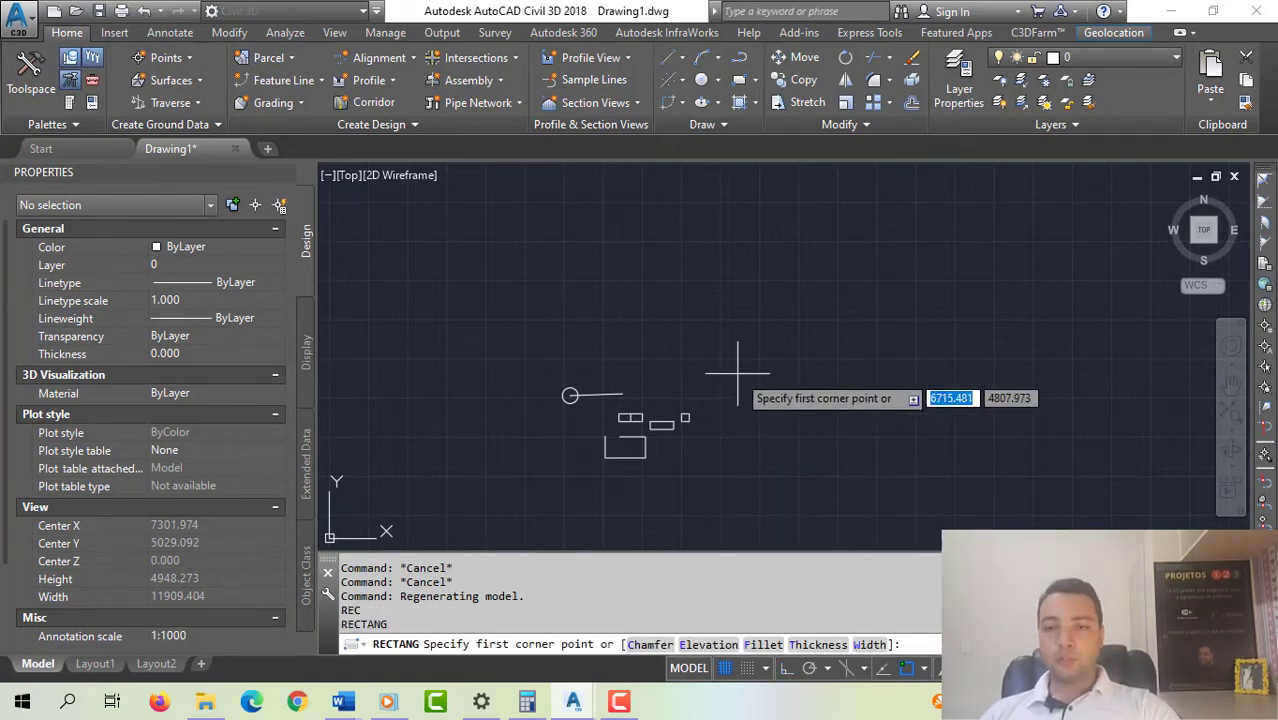
{"action": "left_click", "coordinate": [728, 293]}
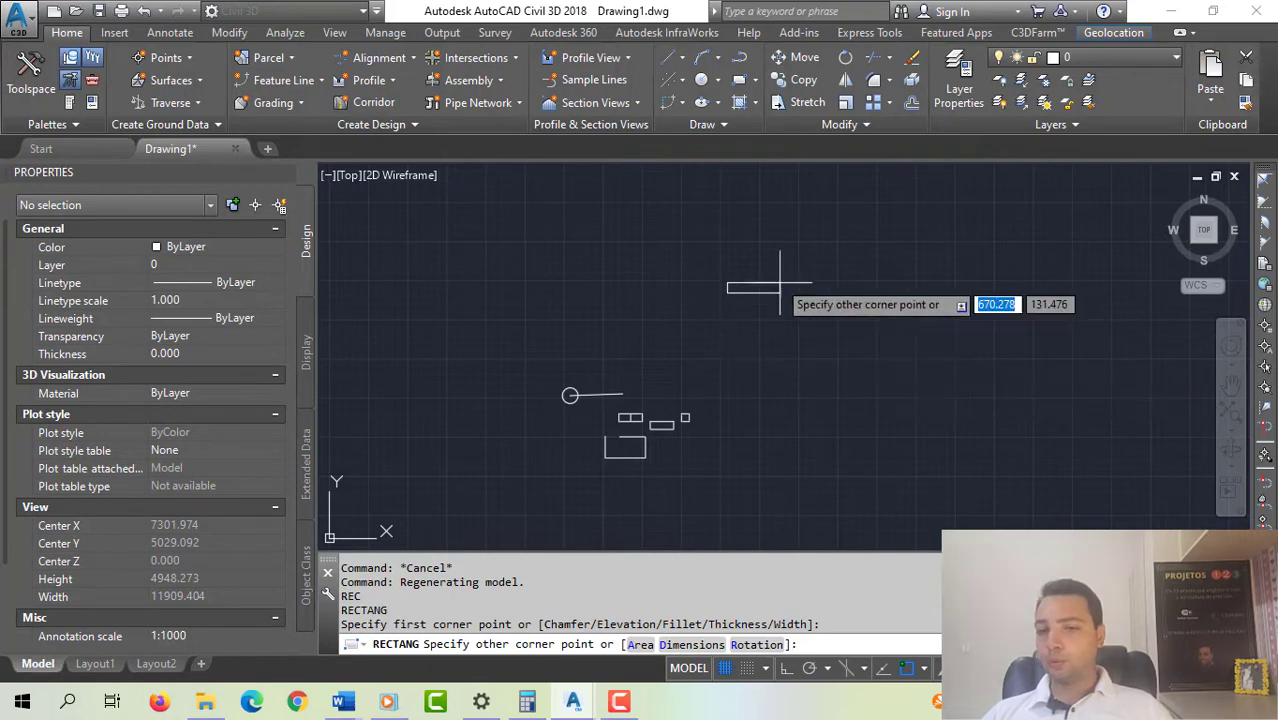
{"action": "left_click", "coordinate": [831, 341]}
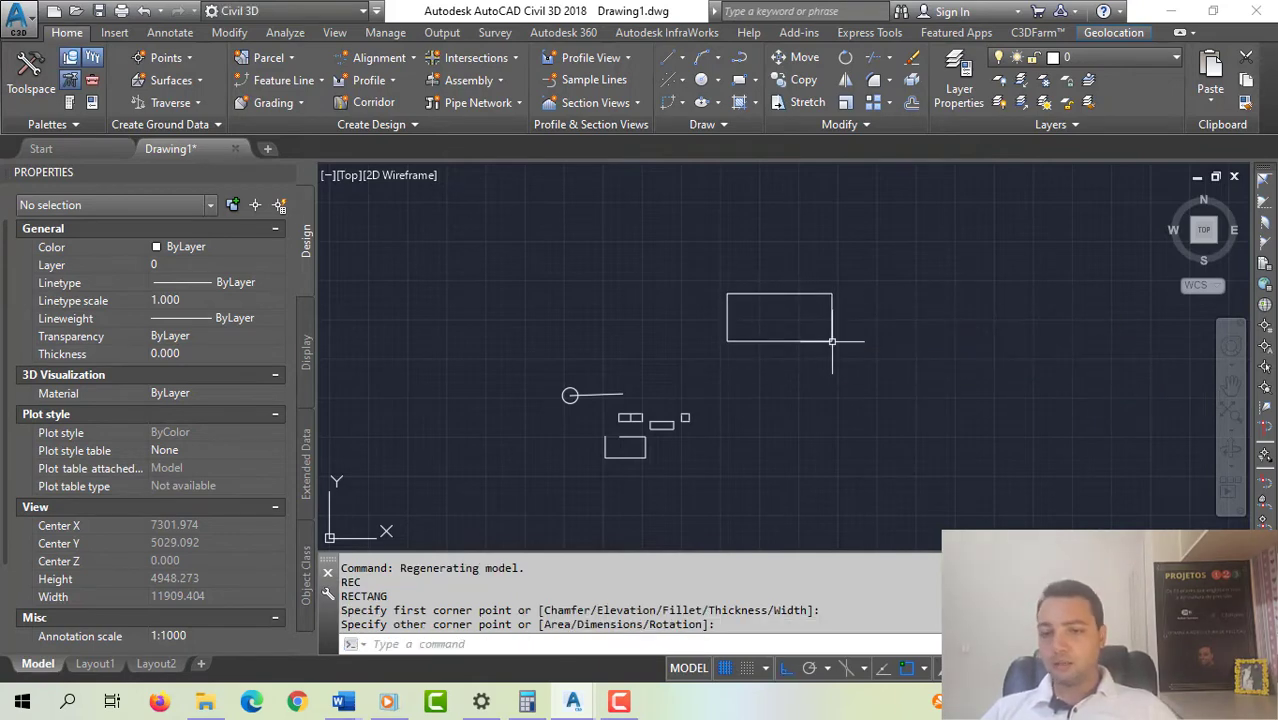
{"action": "key", "text": "Escape"}
{"action": "key", "text": "Escape"}
- Draw another rectangle below the freehand one, entering only the value 200 for its other corner
{"action": "type", "text": "rec"}
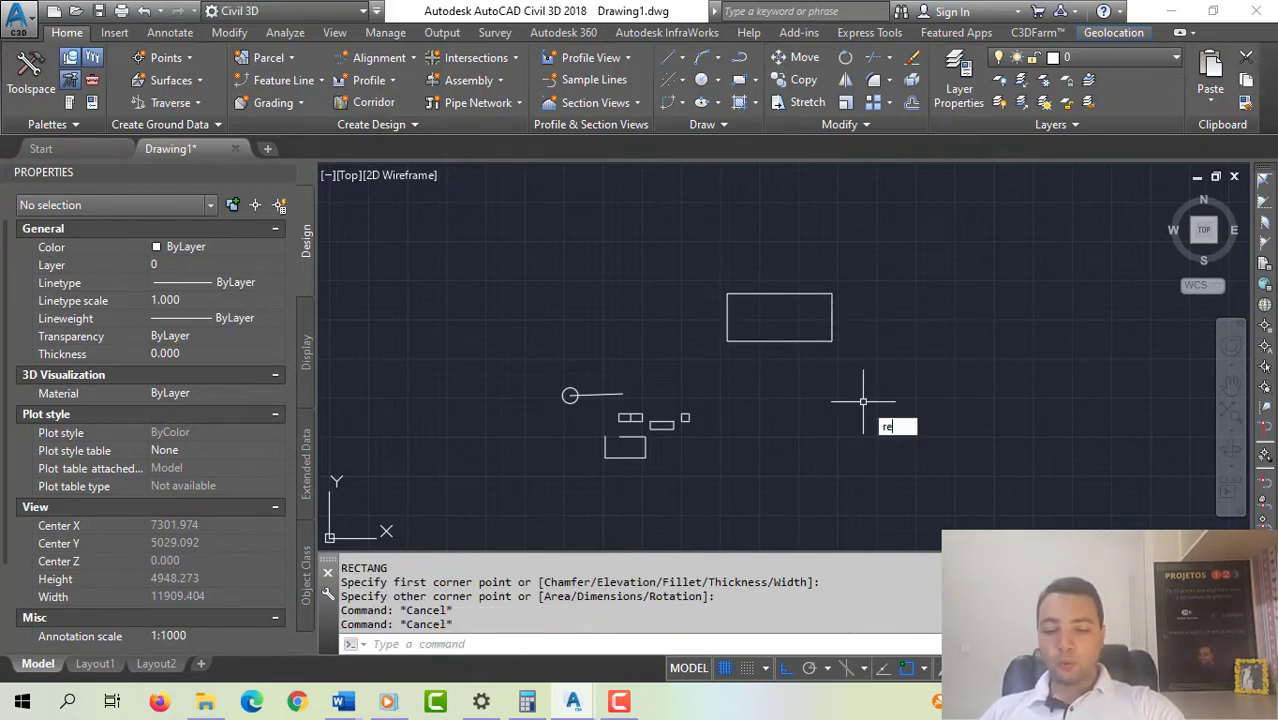
{"action": "key", "text": "Return"}
{"action": "middle_click_drag", "start_coordinate": [838, 373], "coordinate": [720, 224]}
{"action": "left_click", "coordinate": [696, 316]}
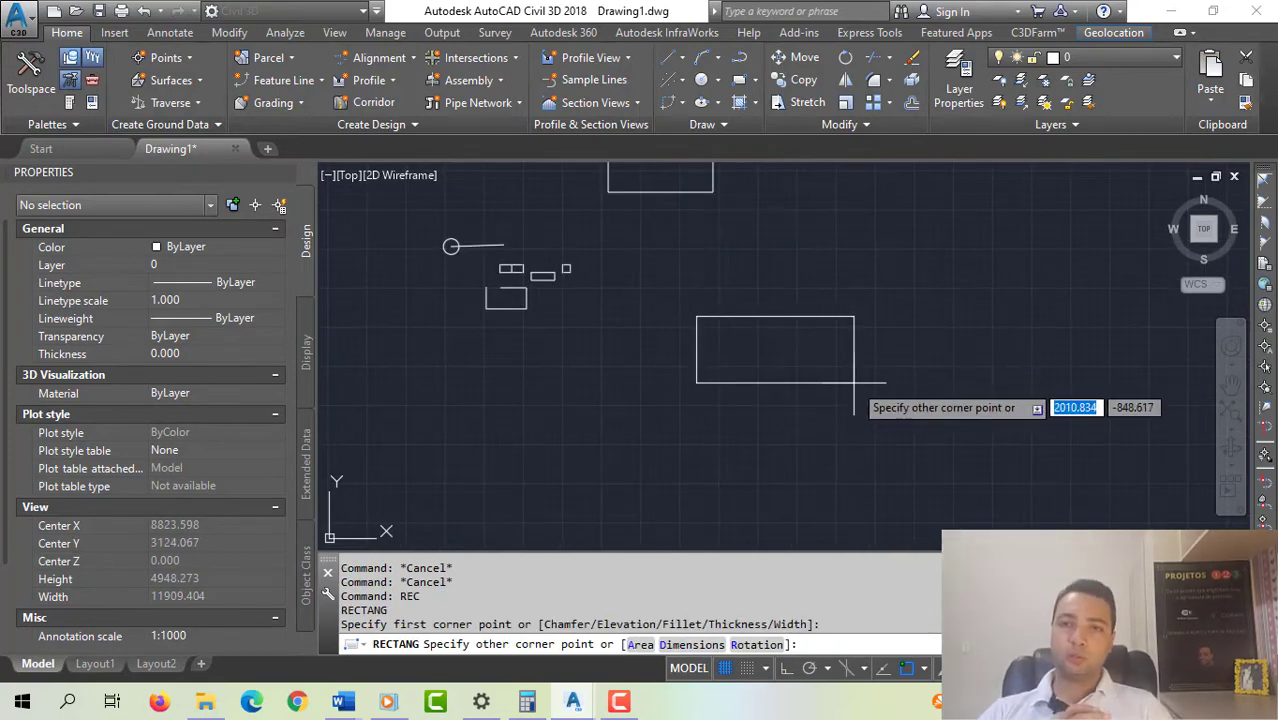
{"action": "type", "text": "200"}
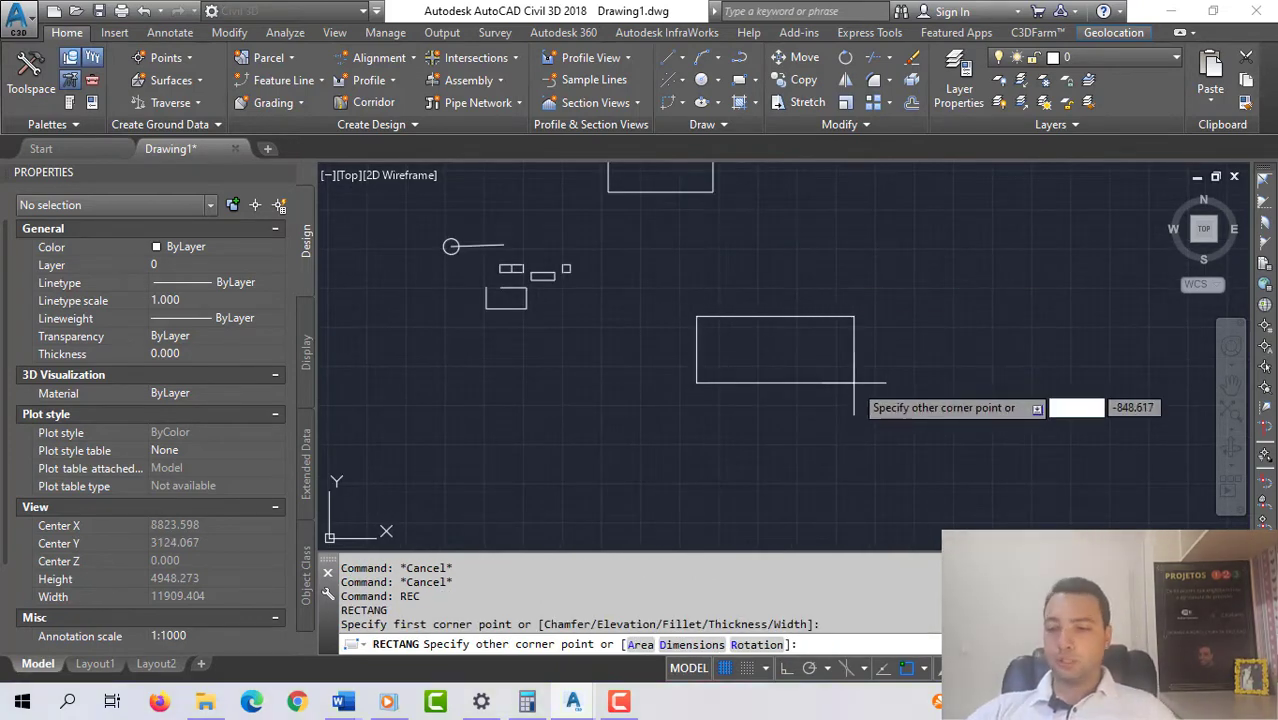
{"action": "key", "text": "Return"}
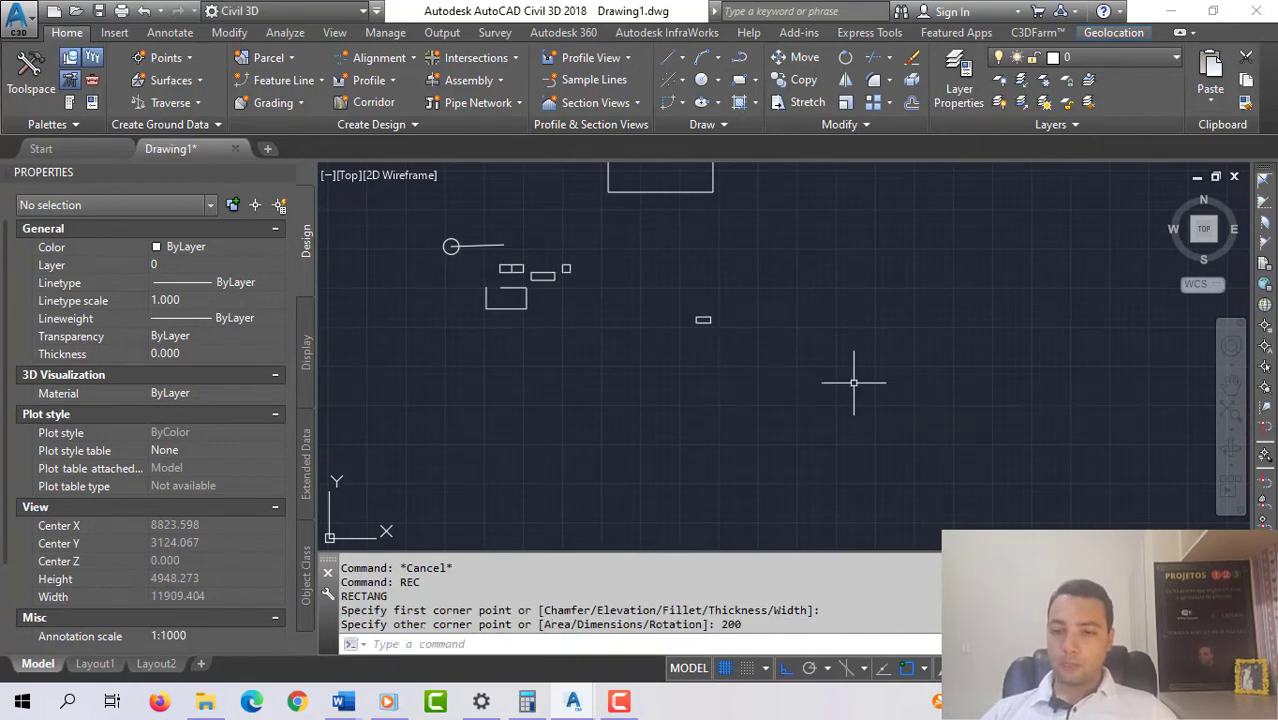
- Delete the small rectangle drawn with the single value 200
{"action": "key", "text": "Escape"}
{"action": "left_click", "coordinate": [756, 322]}
{"action": "left_click", "coordinate": [663, 281]}
{"action": "key", "text": "Delete"}
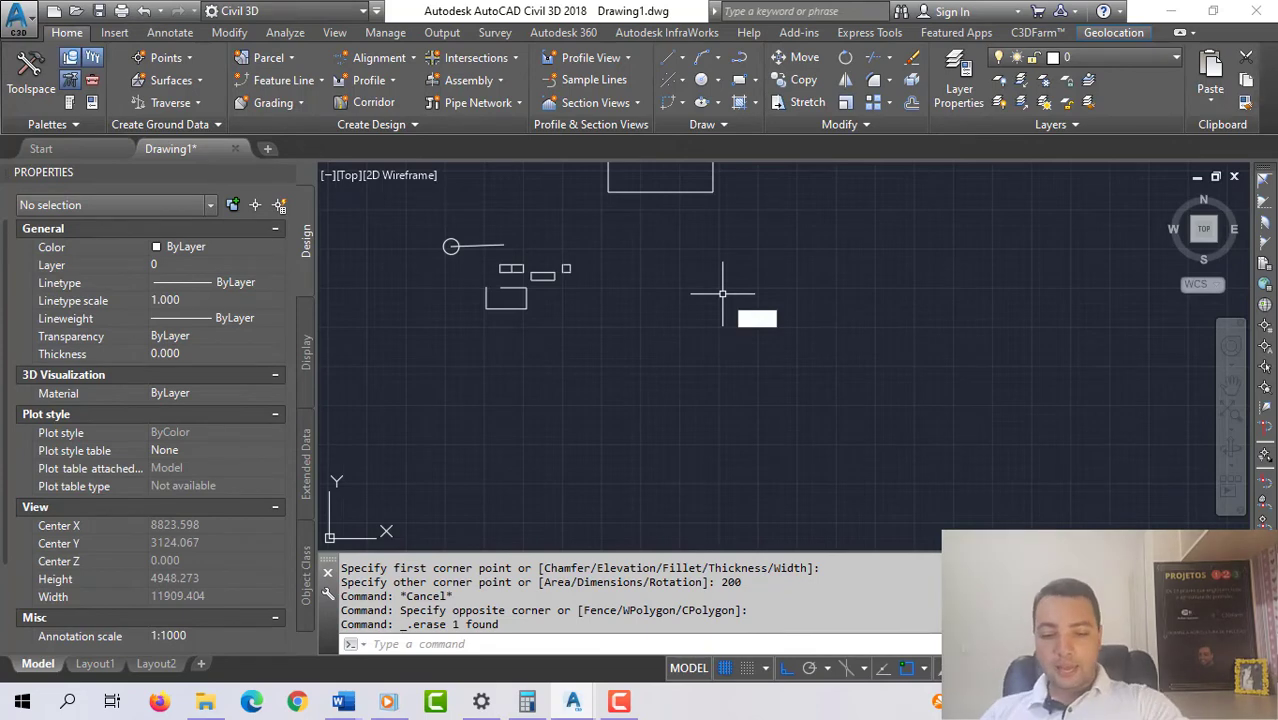
- Draw a rectangle 200 units wide and 100 units high to the right of the small shapes
{"action": "type", "text": "c"}
{"action": "key", "text": "Return"}
{"action": "left_click", "coordinate": [630, 293]}
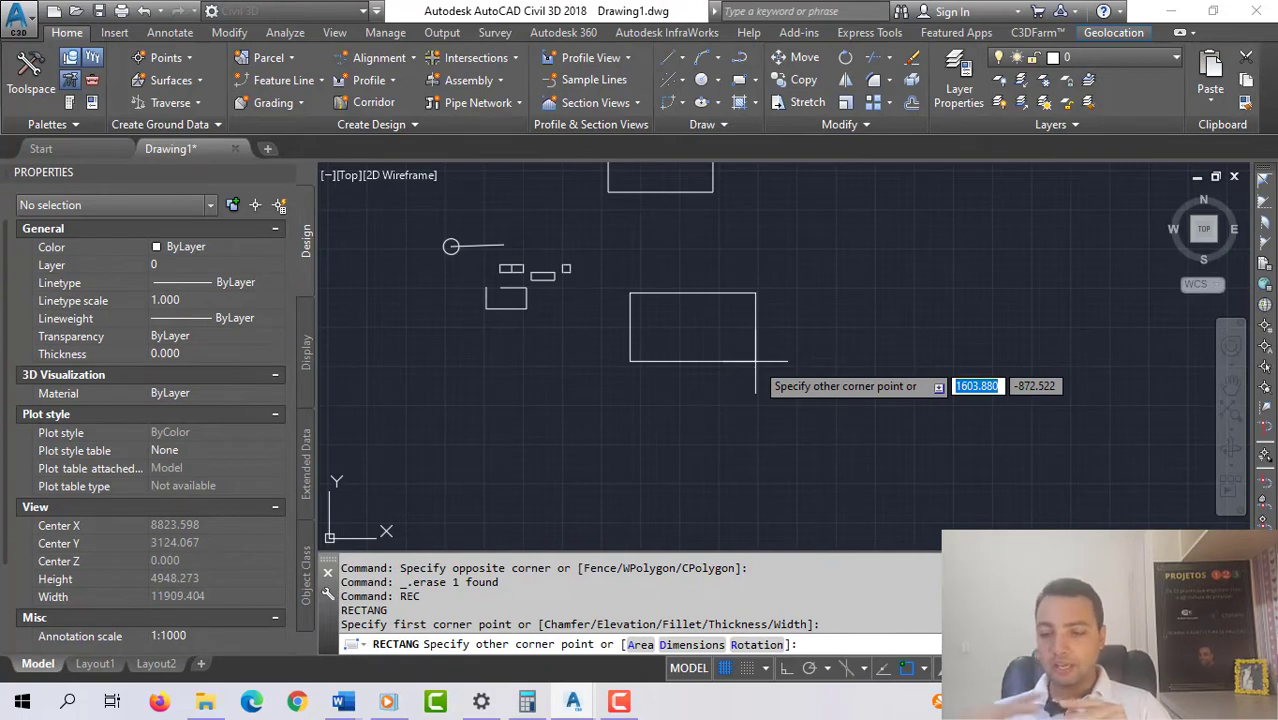
{"action": "type", "text": "20"}
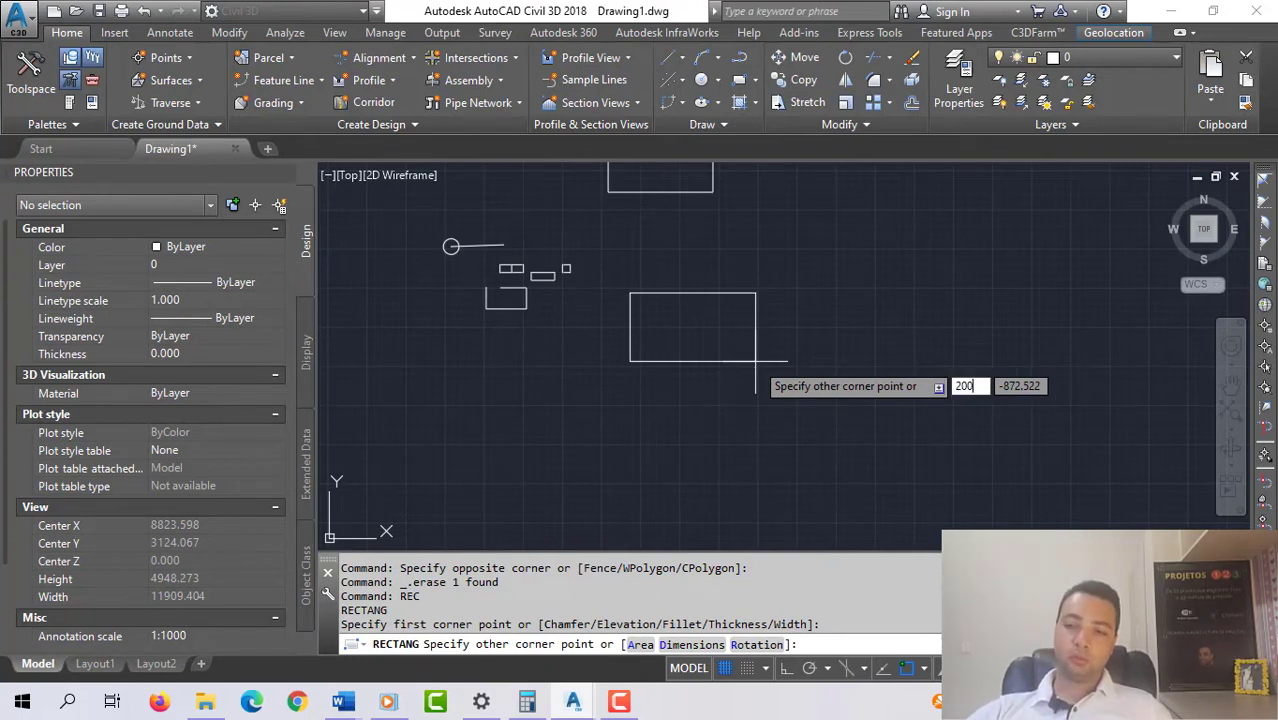
{"action": "type", "text": "0"}
{"action": "key", "text": "Tab"}
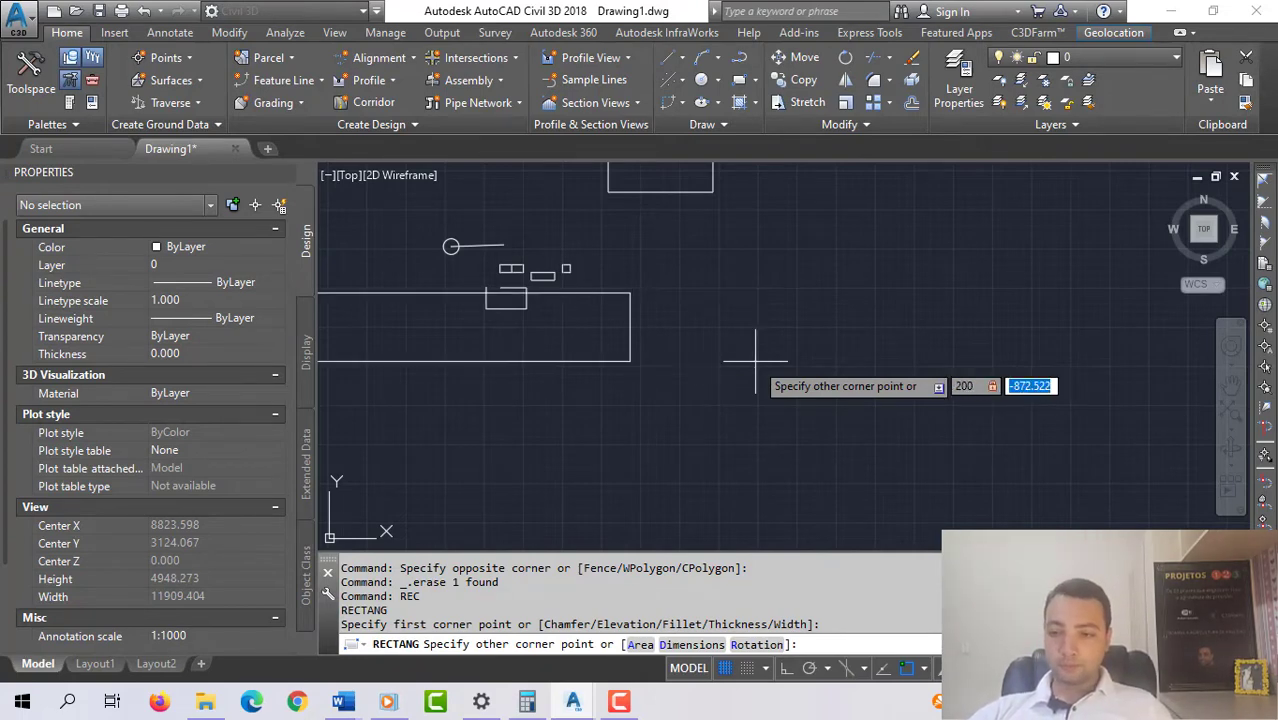
{"action": "type", "text": "10"}
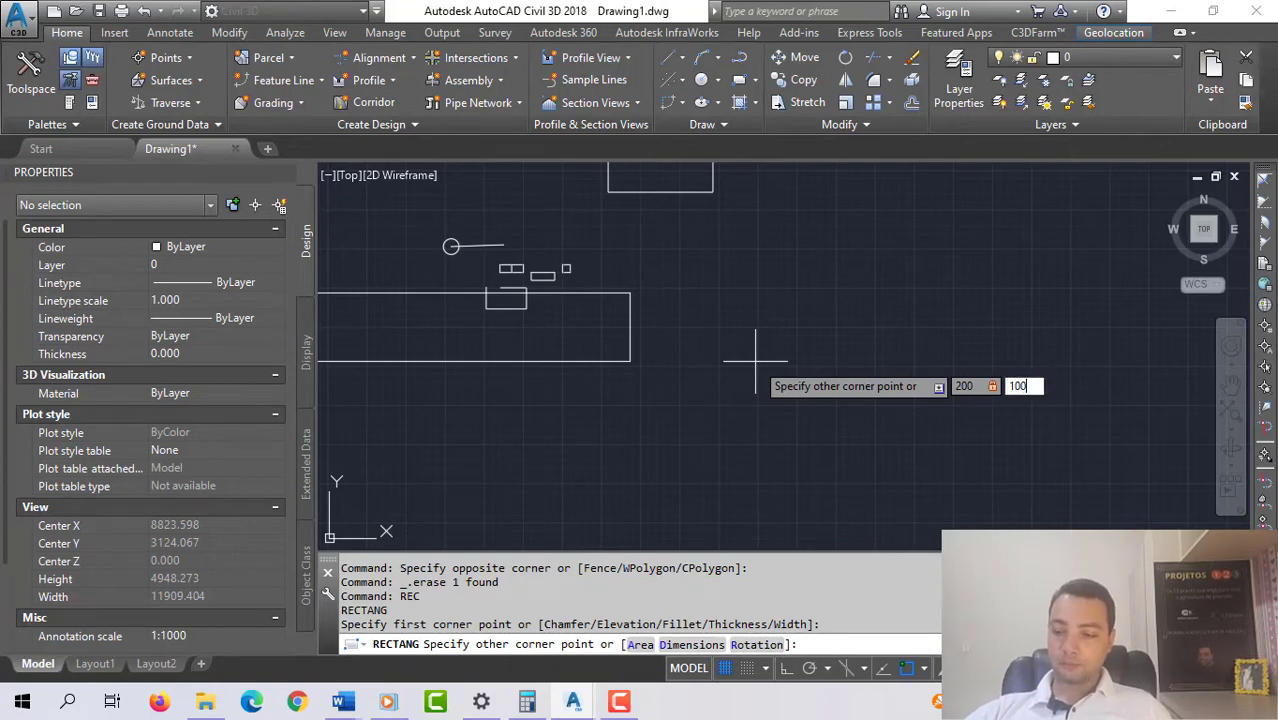
{"action": "type", "text": "0"}
{"action": "key", "text": "Return"}
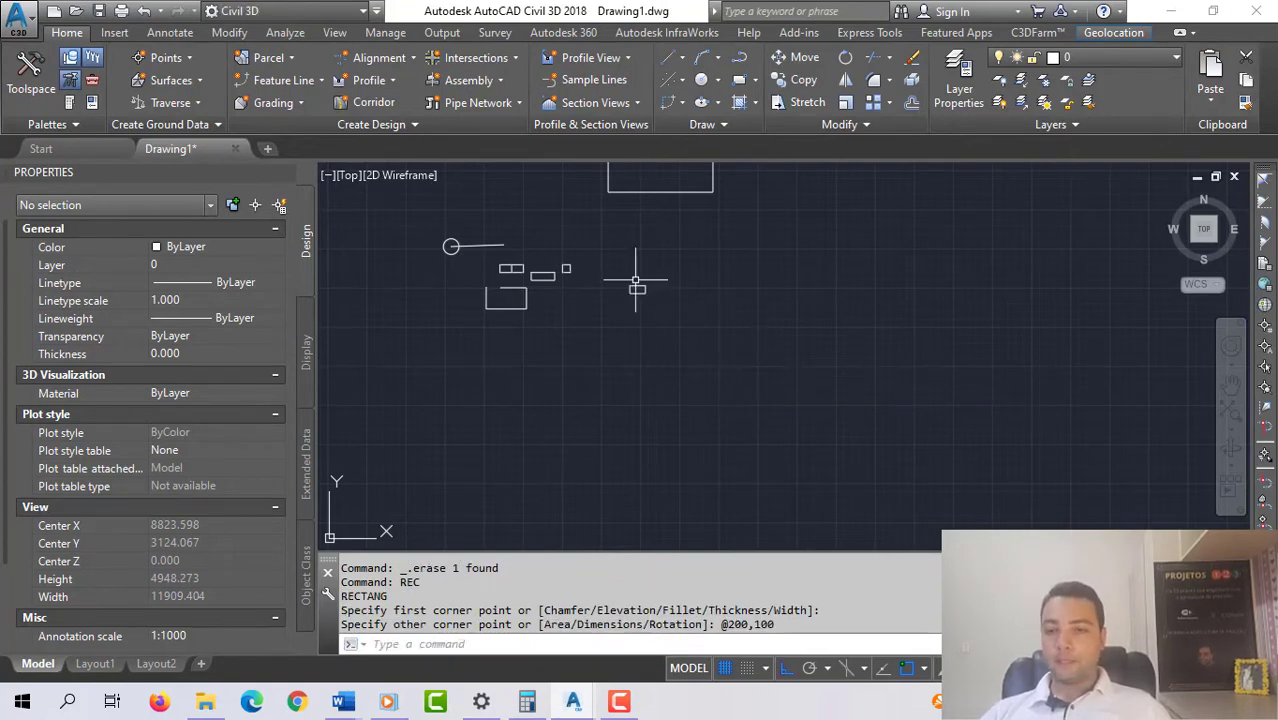
- Draw a rectangle 300 units wide and 200 units high, starting from a corner below the 200 by 100 rectangle
{"action": "scroll", "coordinate": [640, 290], "scroll_direction": "up", "scroll_amount": 5}
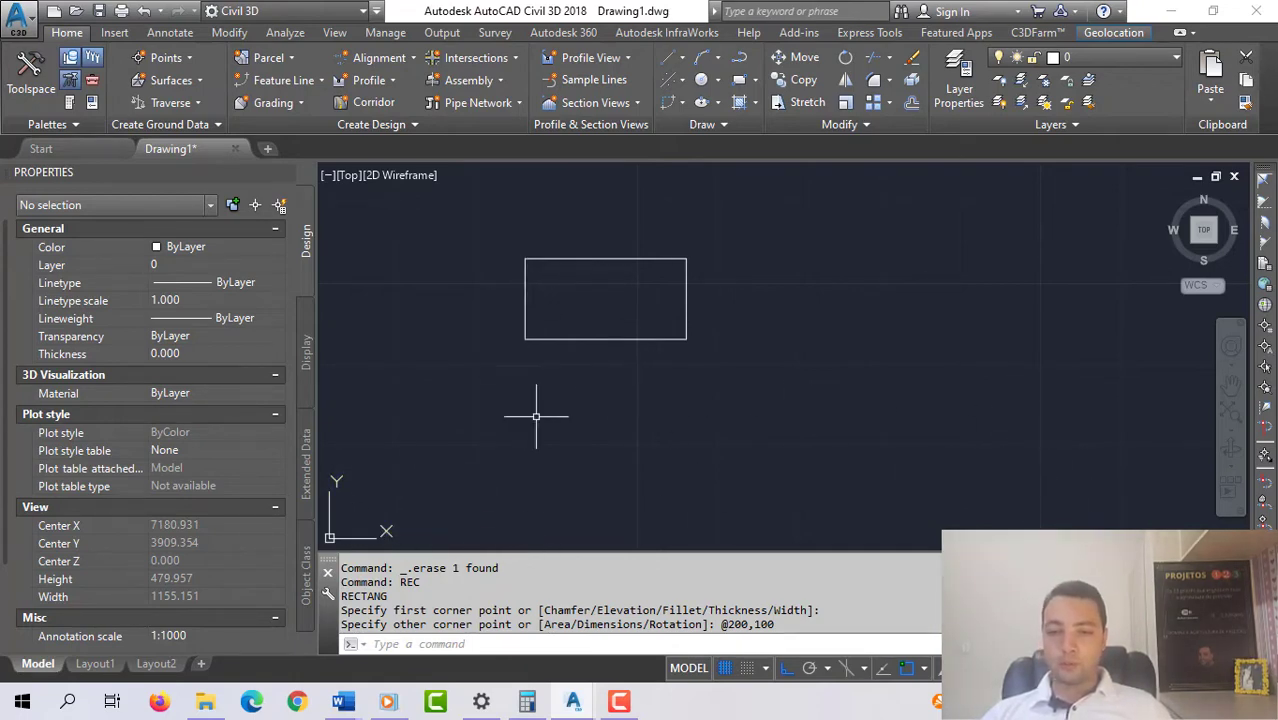
{"action": "type", "text": "rec"}
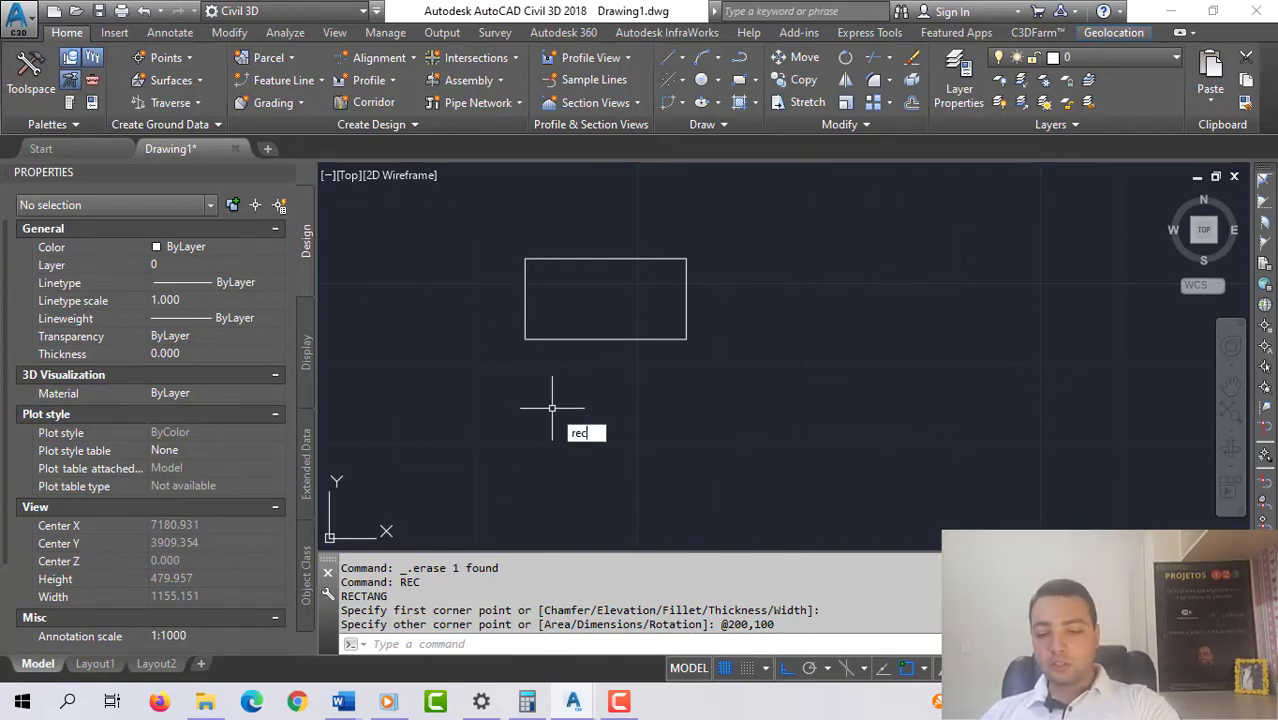
{"action": "key", "text": "Return"}
{"action": "left_click", "coordinate": [571, 404]}
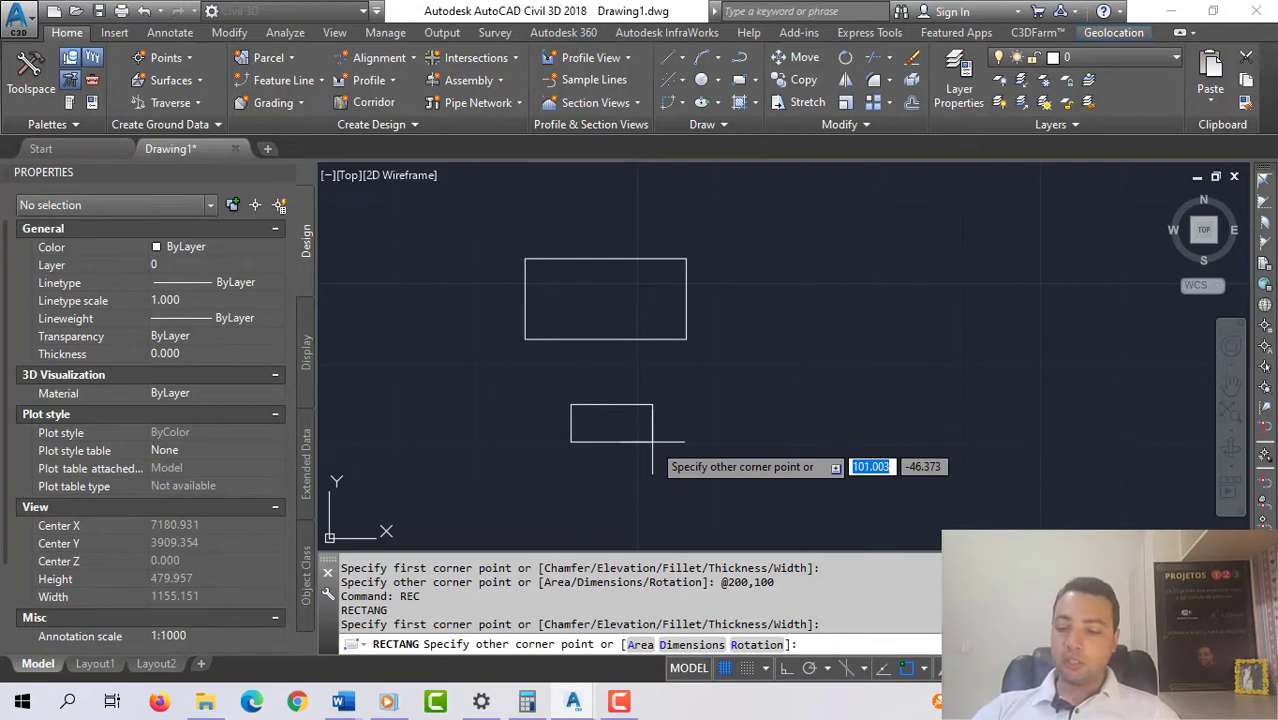
{"action": "type", "text": "300"}
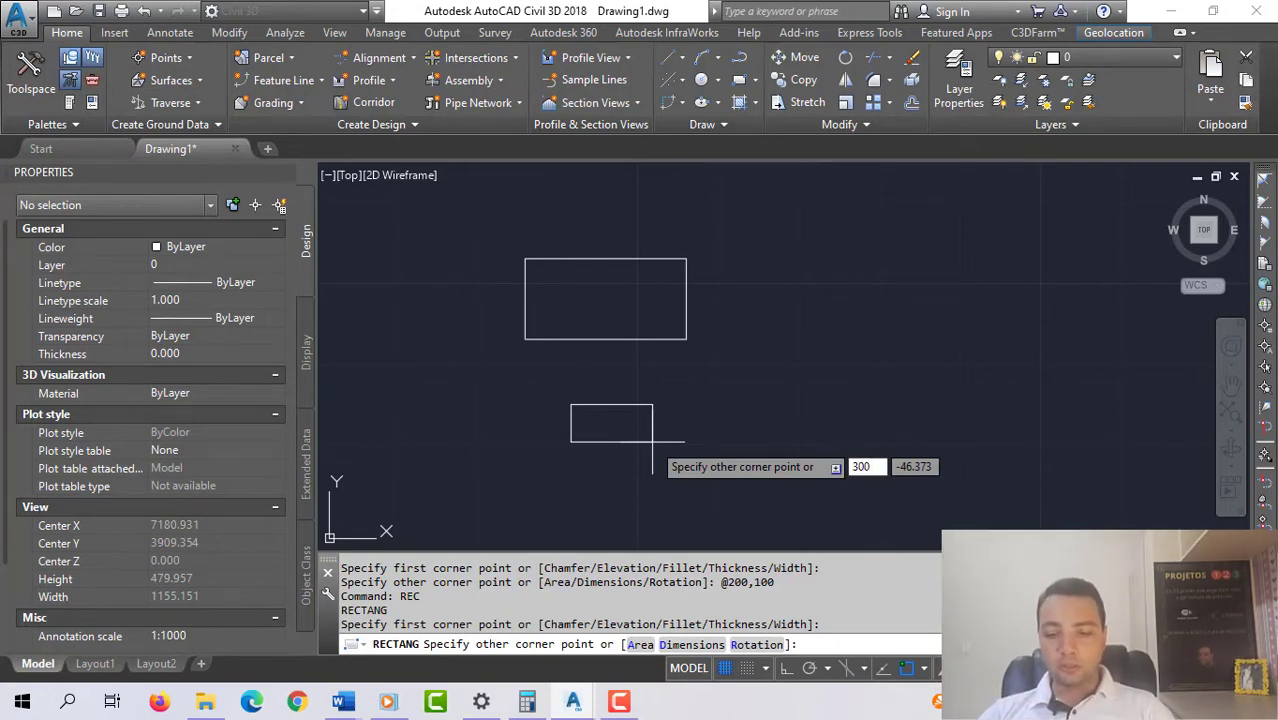
{"action": "key", "text": "Tab"}
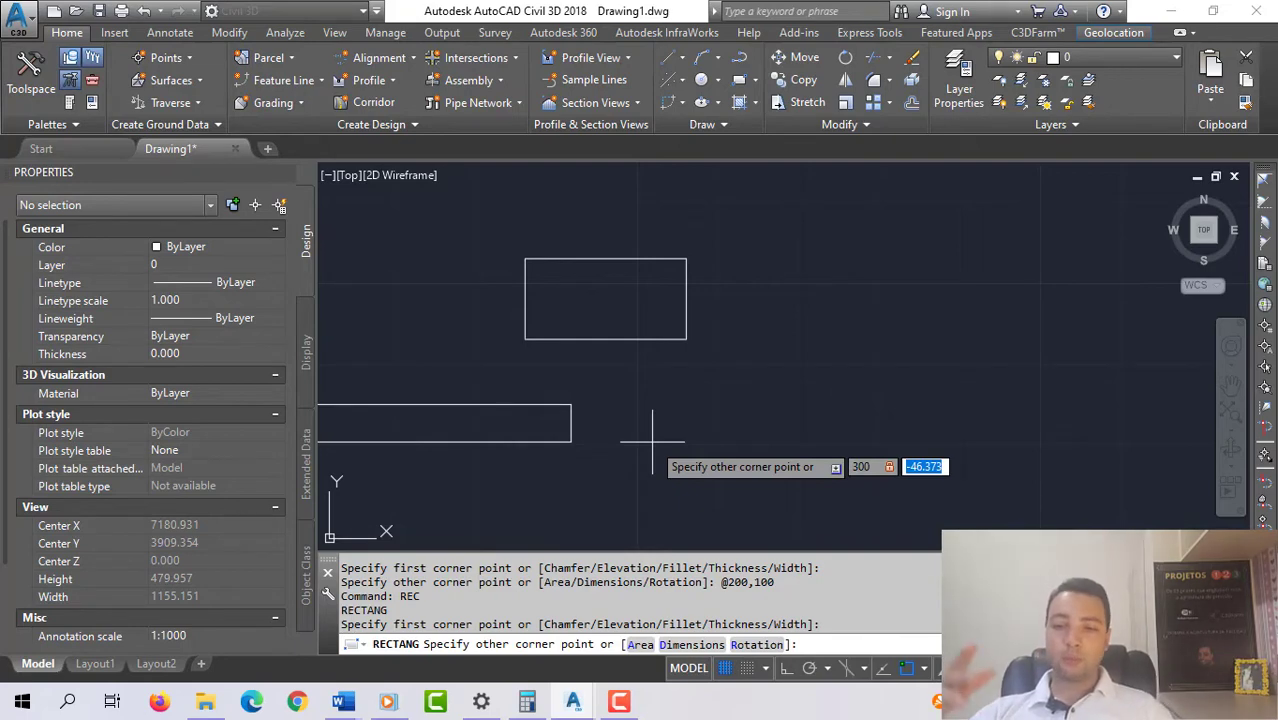
{"action": "type", "text": "200"}
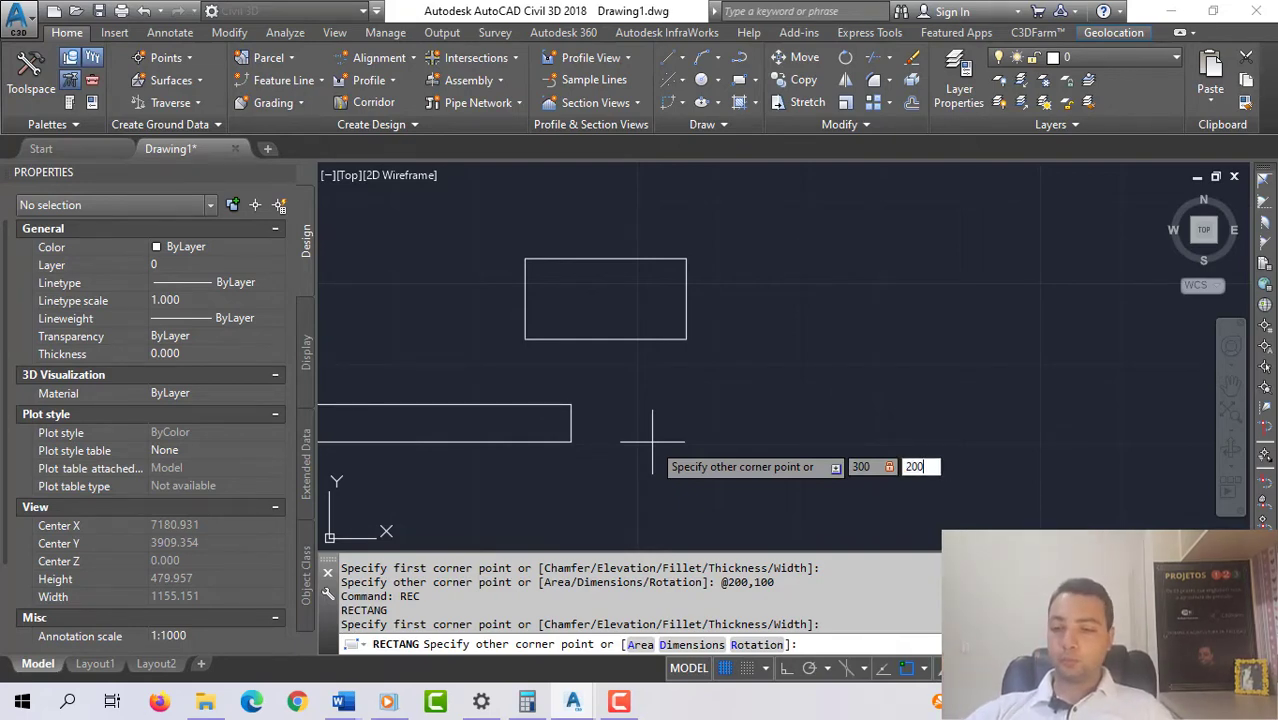
{"action": "key", "text": "Return"}
- Select the 300 by 200 rectangle to examine it against the smaller one, and deselect it
{"action": "left_click", "coordinate": [742, 372]}
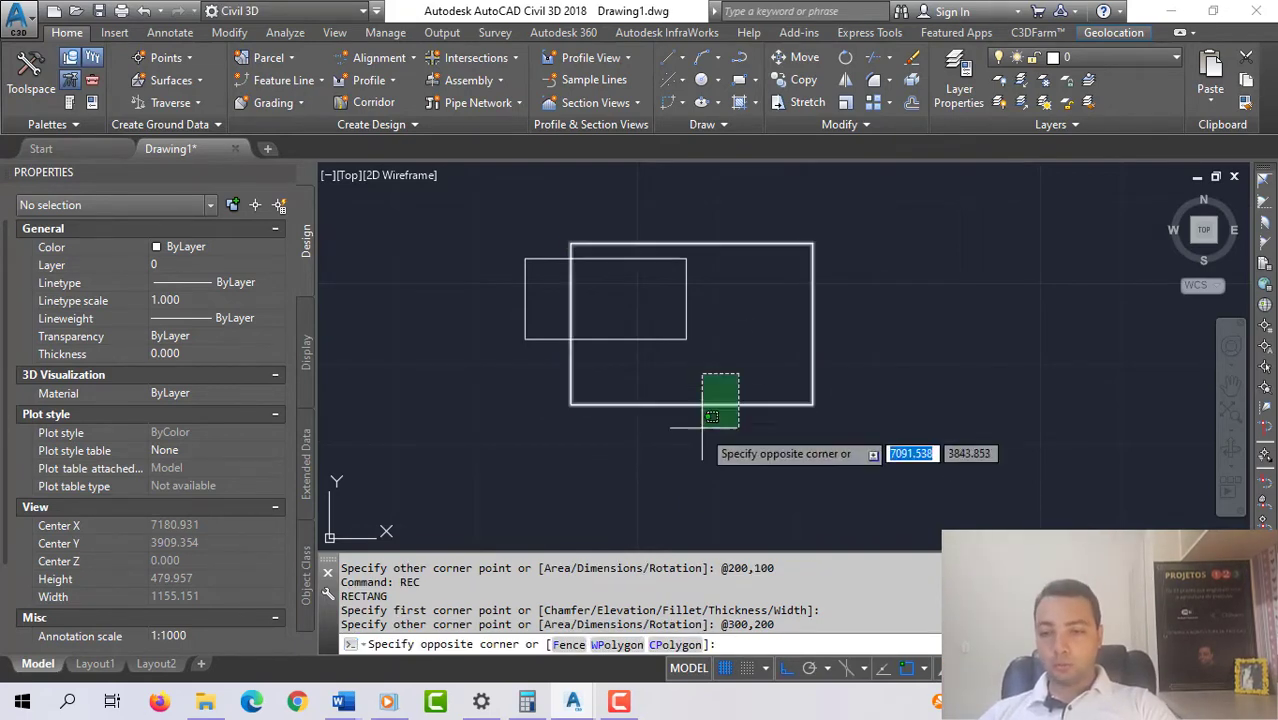
{"action": "left_click", "coordinate": [702, 432]}
{"action": "key", "text": "Escape"}
{"action": "key", "text": "Escape"}
{"action": "key", "text": "Escape"}
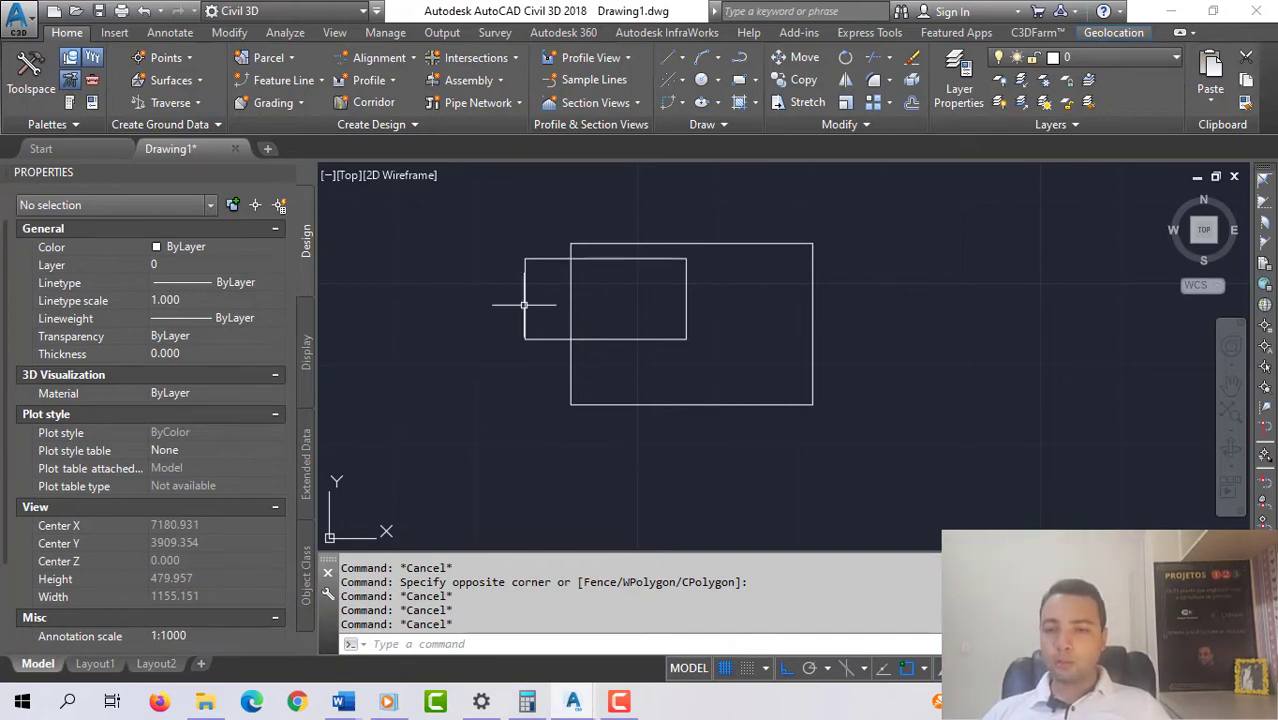
{"action": "mouse_move", "coordinate": [665, 348]}
{"action": "middle_mouse_down"}
{"action": "mouse_move", "coordinate": [691, 410]}
{"action": "mouse_move", "coordinate": [655, 376]}
{"action": "middle_mouse_up"}
{"action": "scroll", "coordinate": [692, 411], "scroll_direction": "down", "scroll_amount": 2}
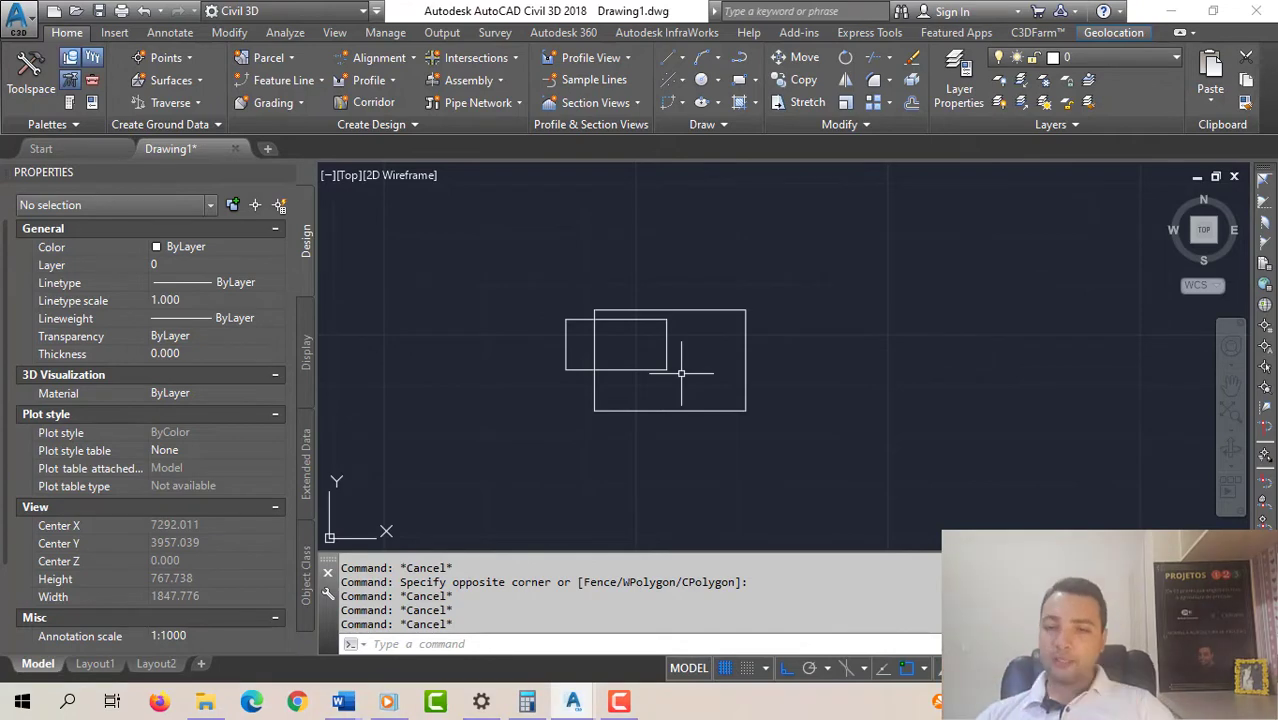
{"action": "left_click", "coordinate": [708, 399]}
{"action": "left_click", "coordinate": [688, 425]}
{"action": "key", "text": "Escape"}
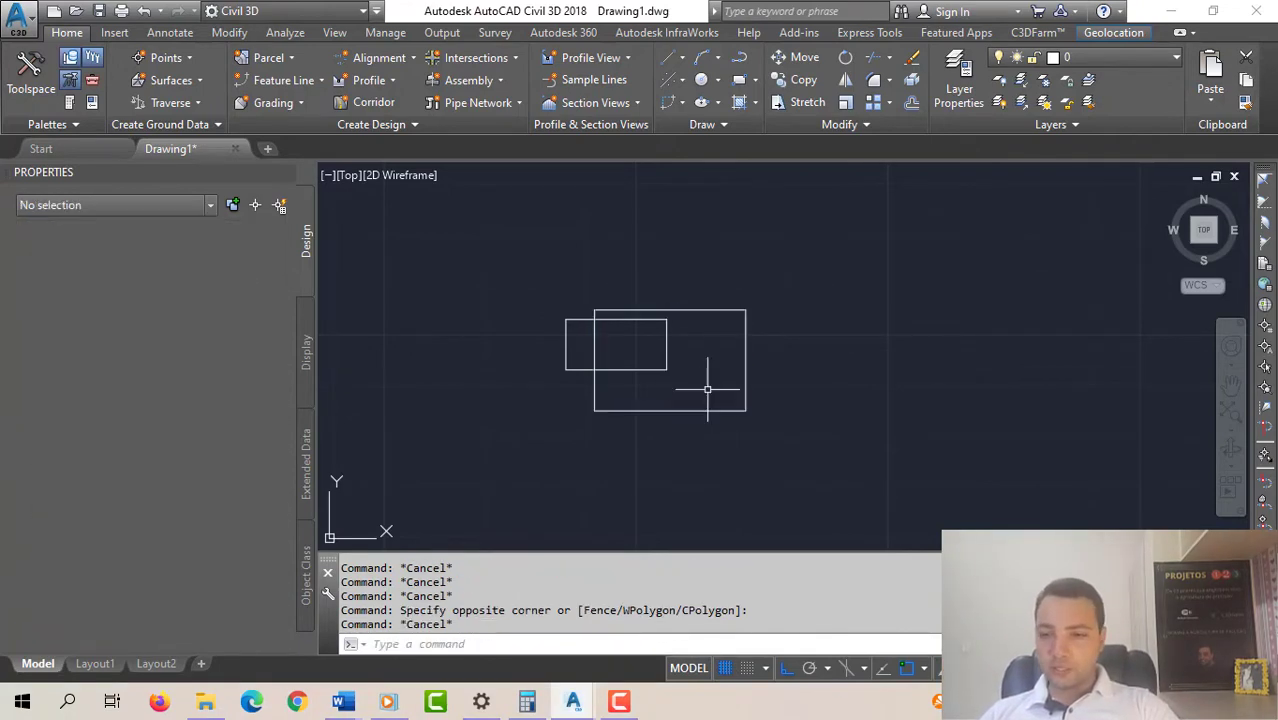
{"action": "left_click", "coordinate": [707, 389]}
{"action": "left_click", "coordinate": [694, 411]}
{"action": "key", "text": "Escape"}
{"action": "key", "text": "Escape"}
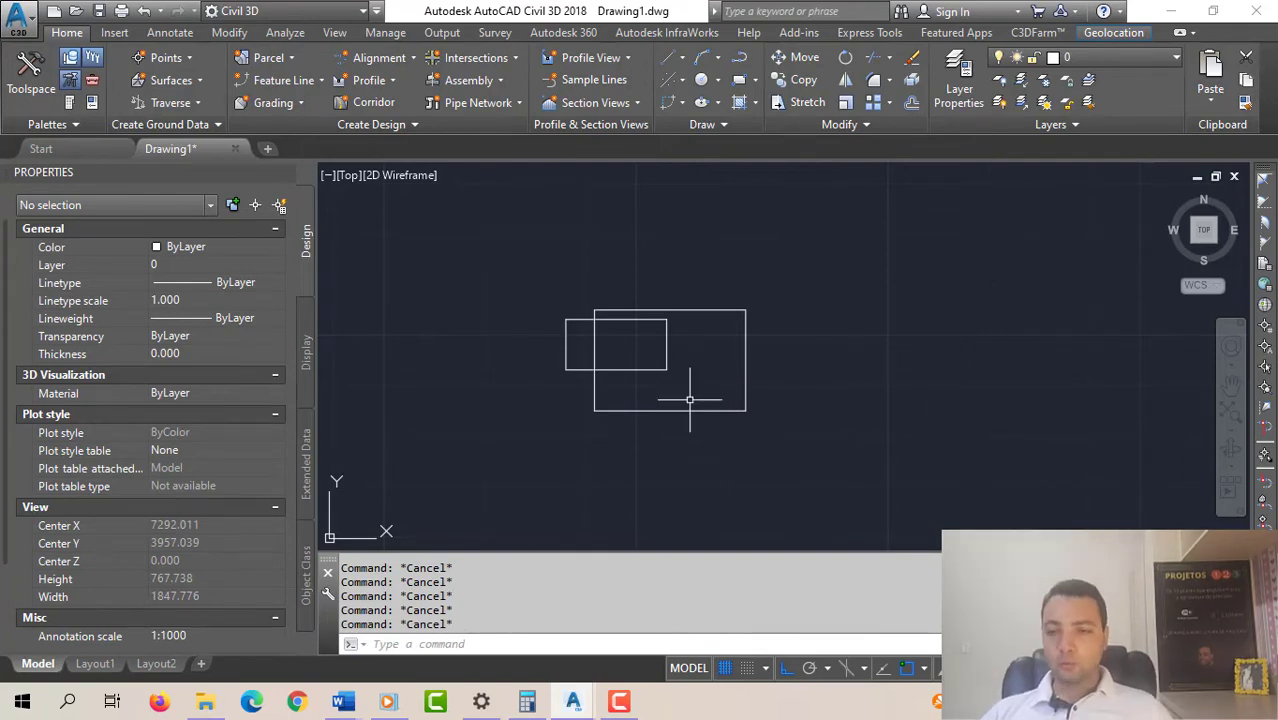
- Move the 300 by 200 rectangle by its upper-left corner onto the lower-left corner of the 200 by 100 rectangle
{"action": "left_click", "coordinate": [699, 391]}
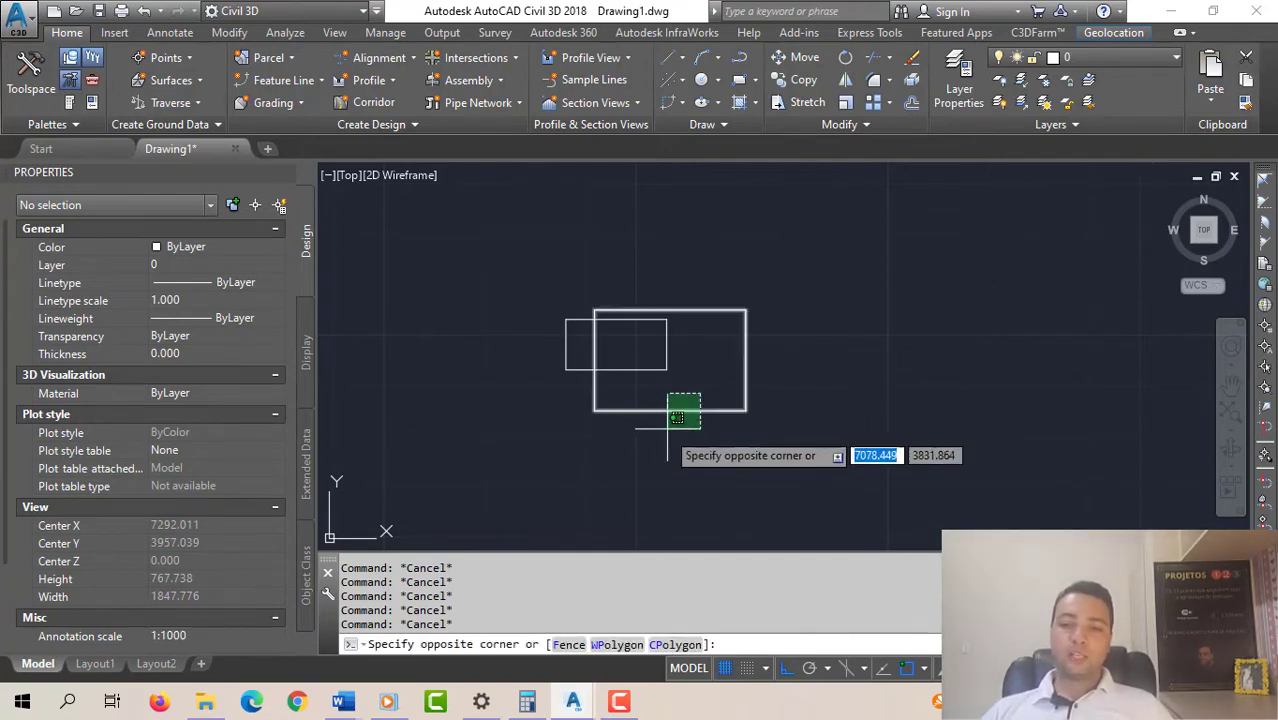
{"action": "left_click", "coordinate": [655, 444]}
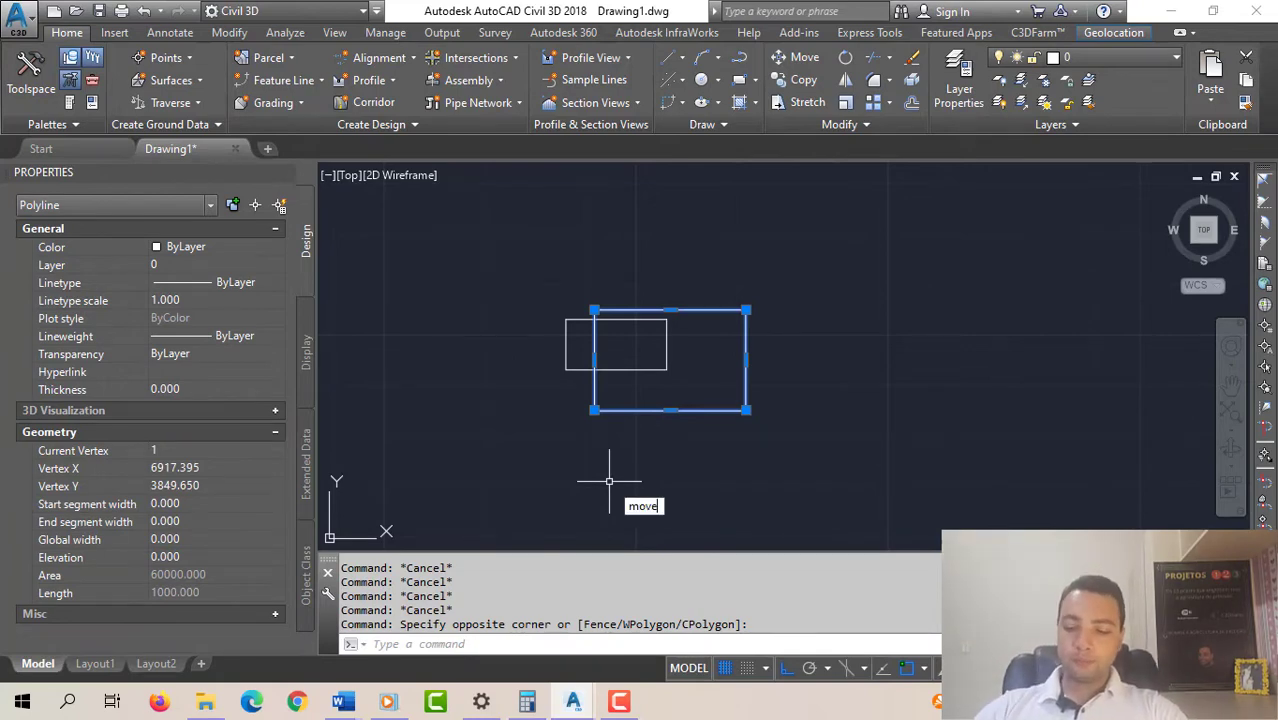
{"action": "type", "text": "m"}
{"action": "key", "text": "Return"}
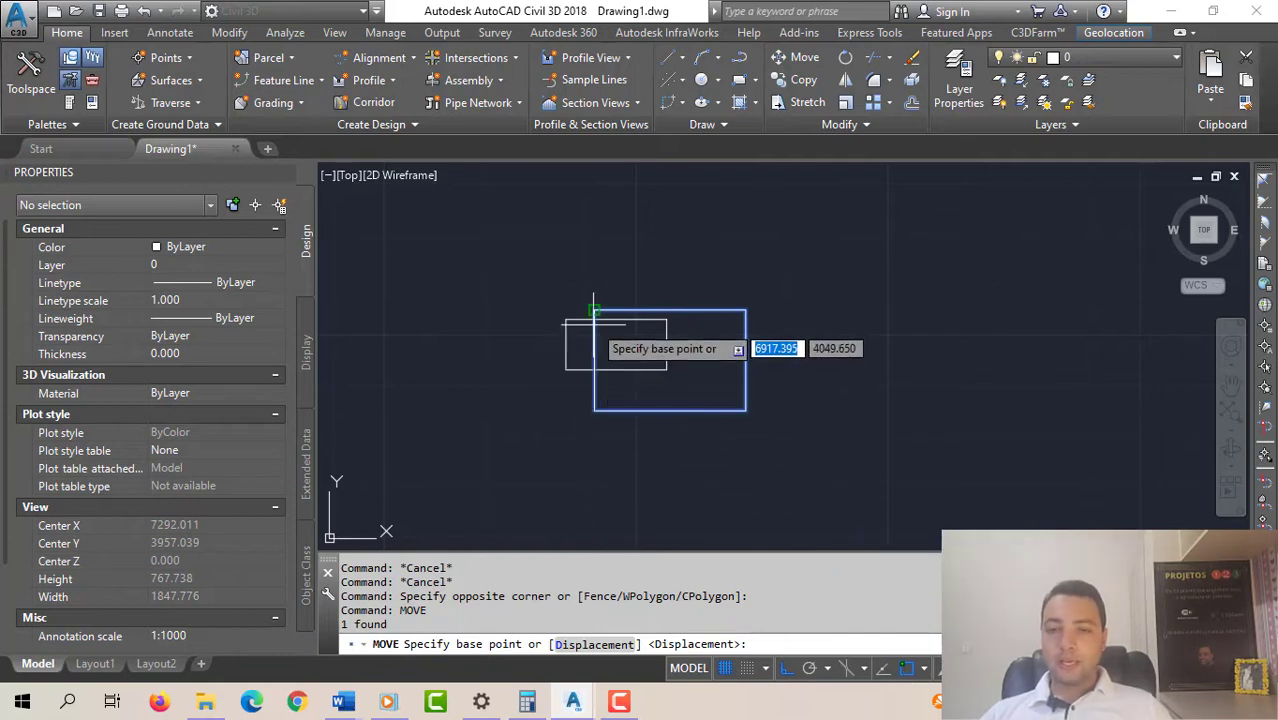
{"action": "scroll", "coordinate": [594, 305], "scroll_direction": "up", "scroll_amount": 10}
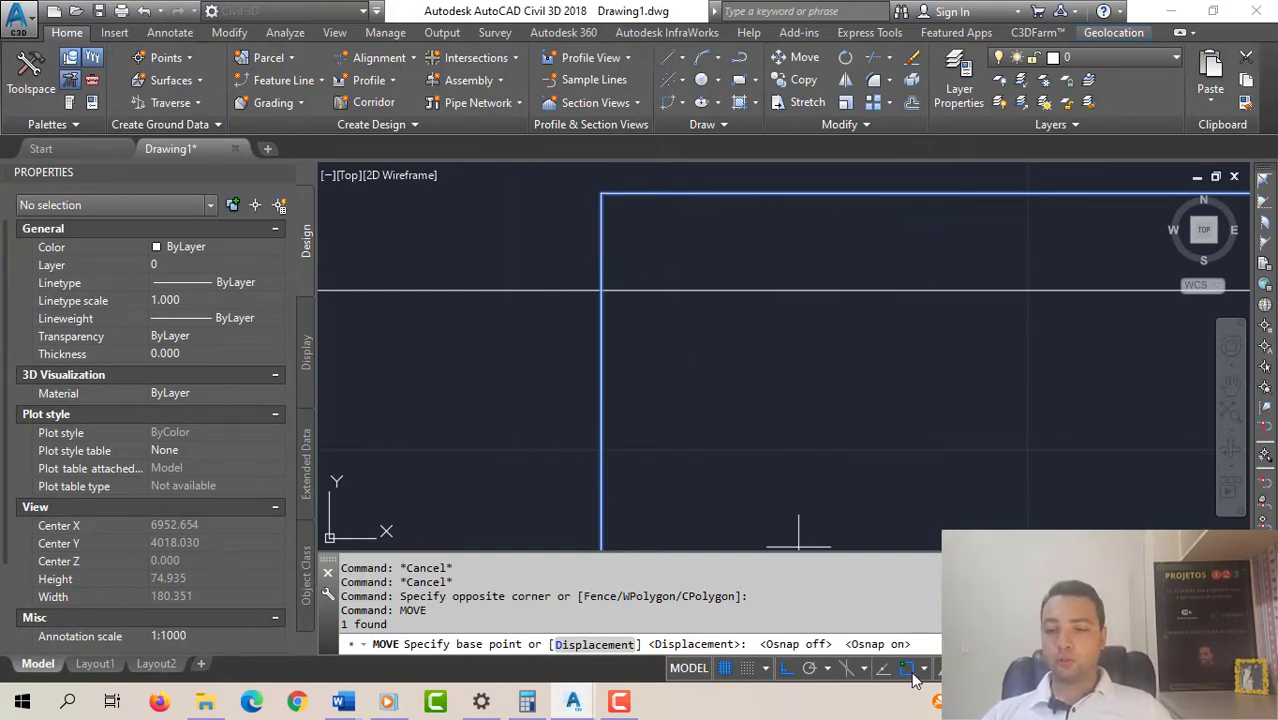
{"action": "left_click", "coordinate": [600, 193]}
{"action": "scroll", "coordinate": [608, 222], "scroll_direction": "down", "scroll_amount": 5}
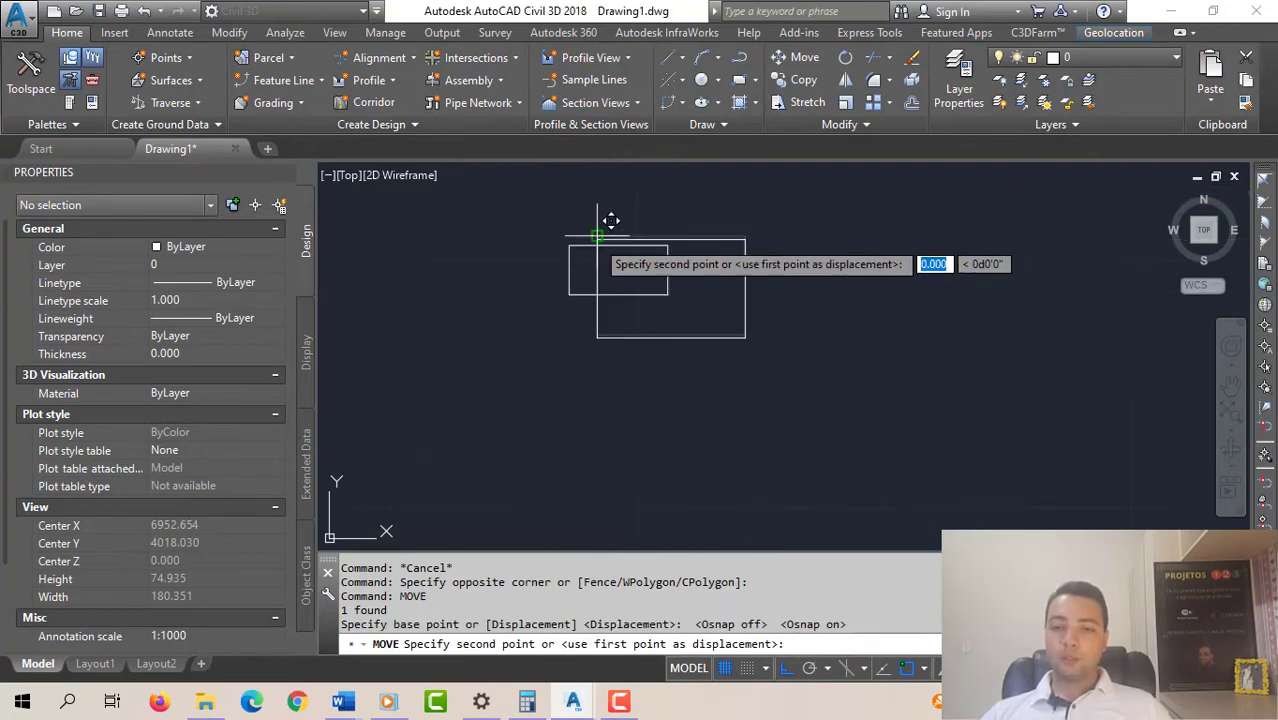
{"action": "left_click", "coordinate": [568, 294]}
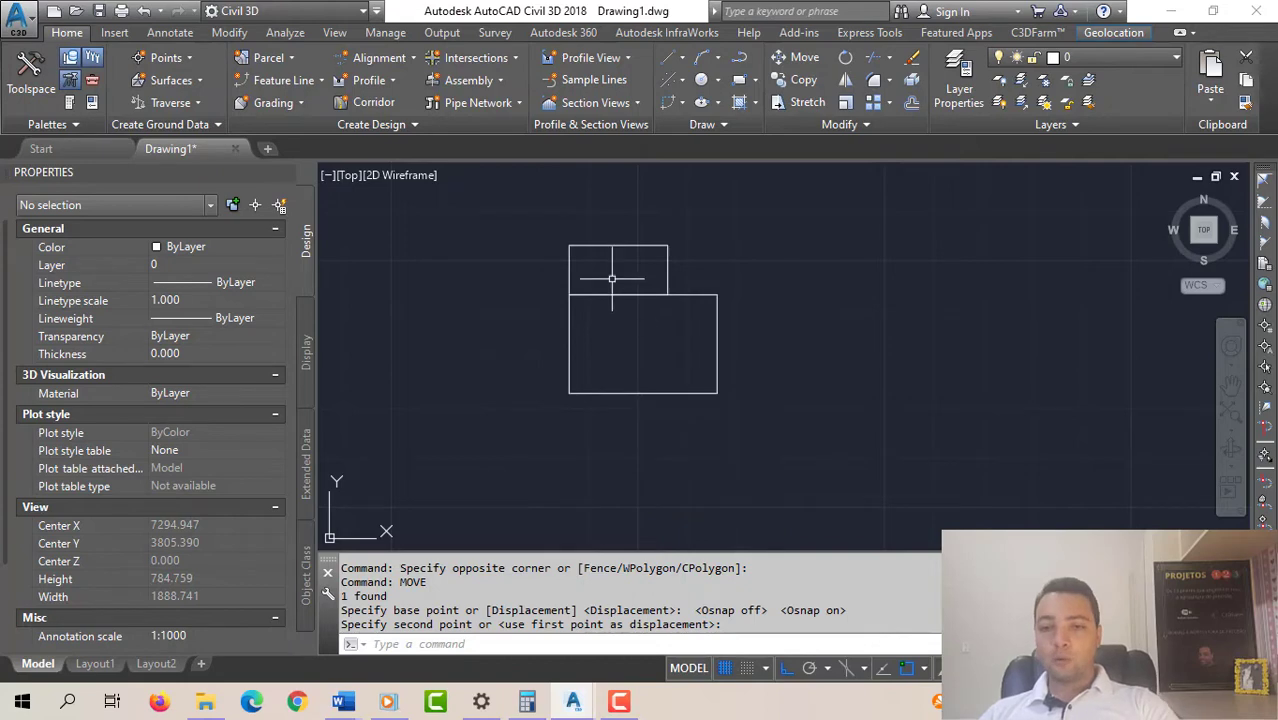
- Move the 200 by 100 rectangle by its lower-right corner onto the upper-right corner of the 300 by 200 rectangle
{"action": "left_click", "coordinate": [619, 240]}
{"action": "left_click", "coordinate": [603, 265]}
{"action": "key", "text": "Escape"}
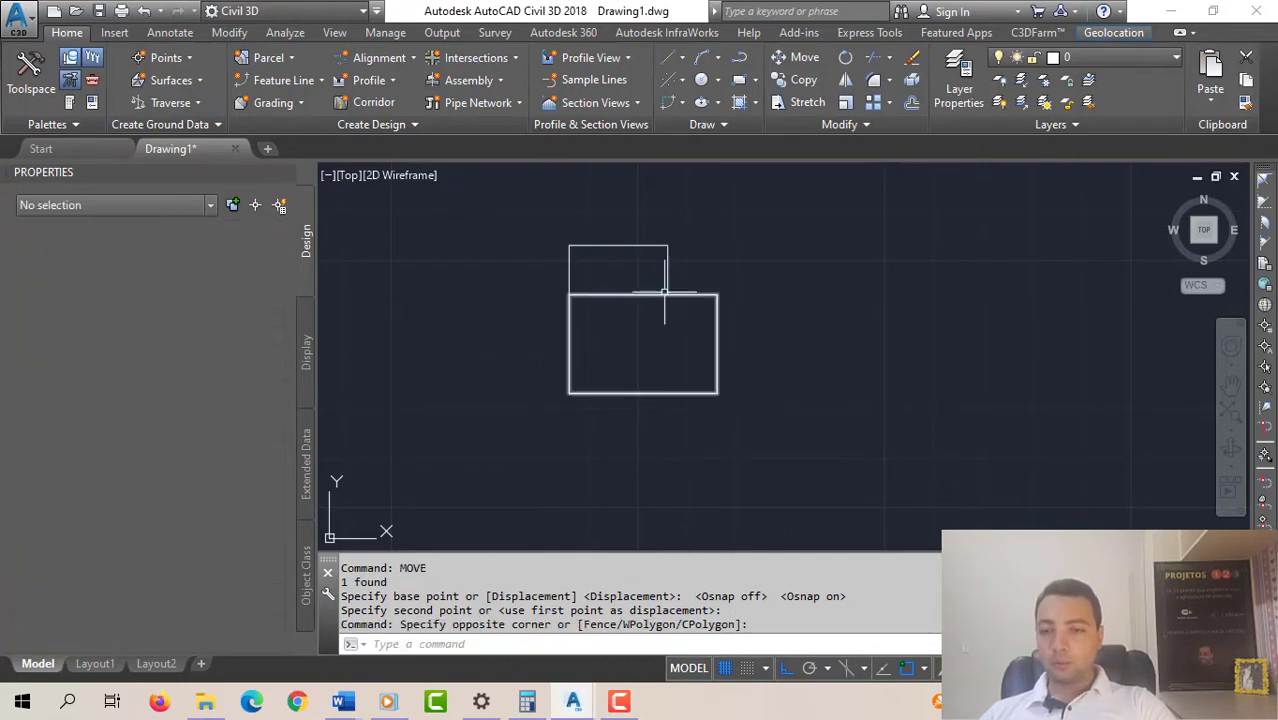
{"action": "left_click", "coordinate": [695, 260]}
{"action": "left_click", "coordinate": [633, 270]}
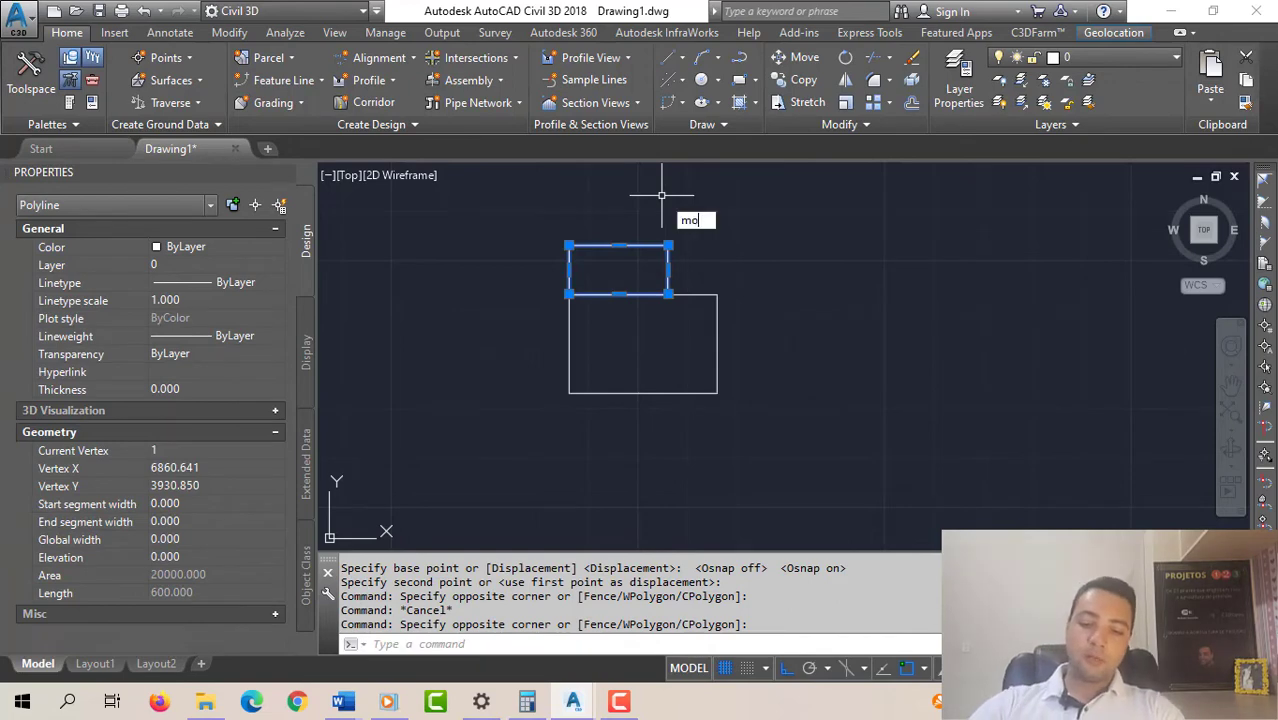
{"action": "key", "text": "Return"}
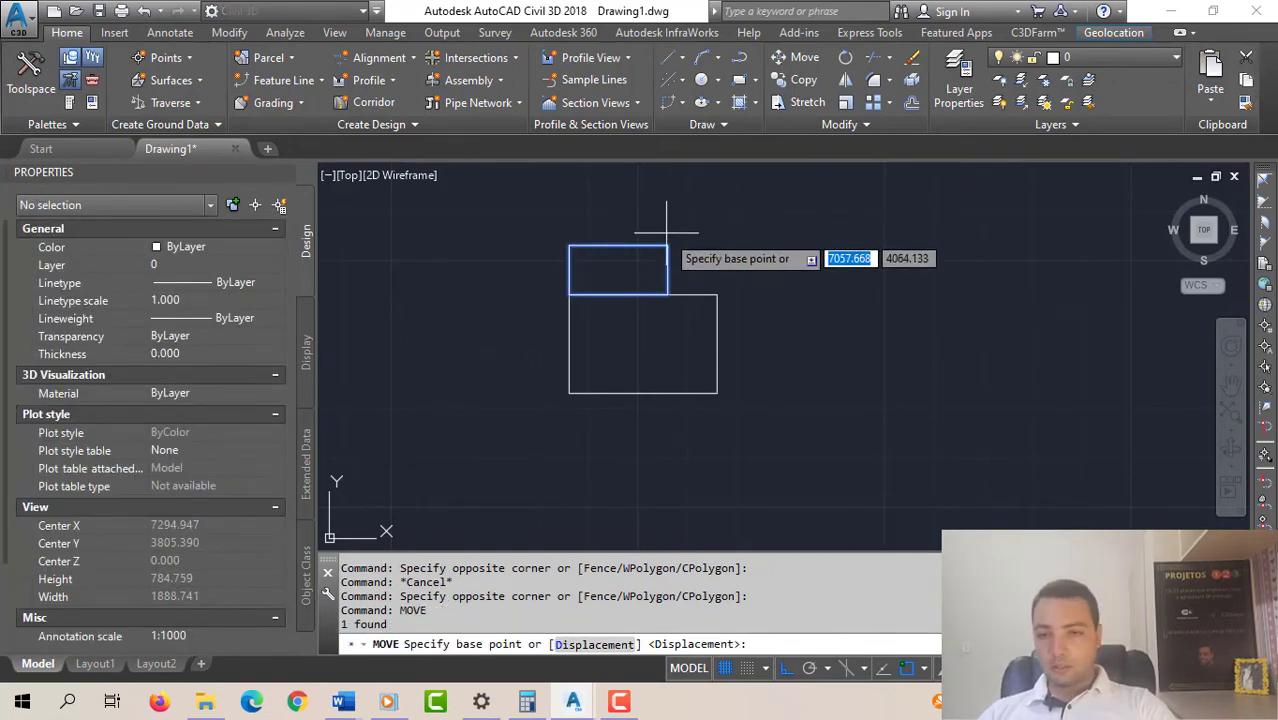
{"action": "left_click", "coordinate": [669, 293]}
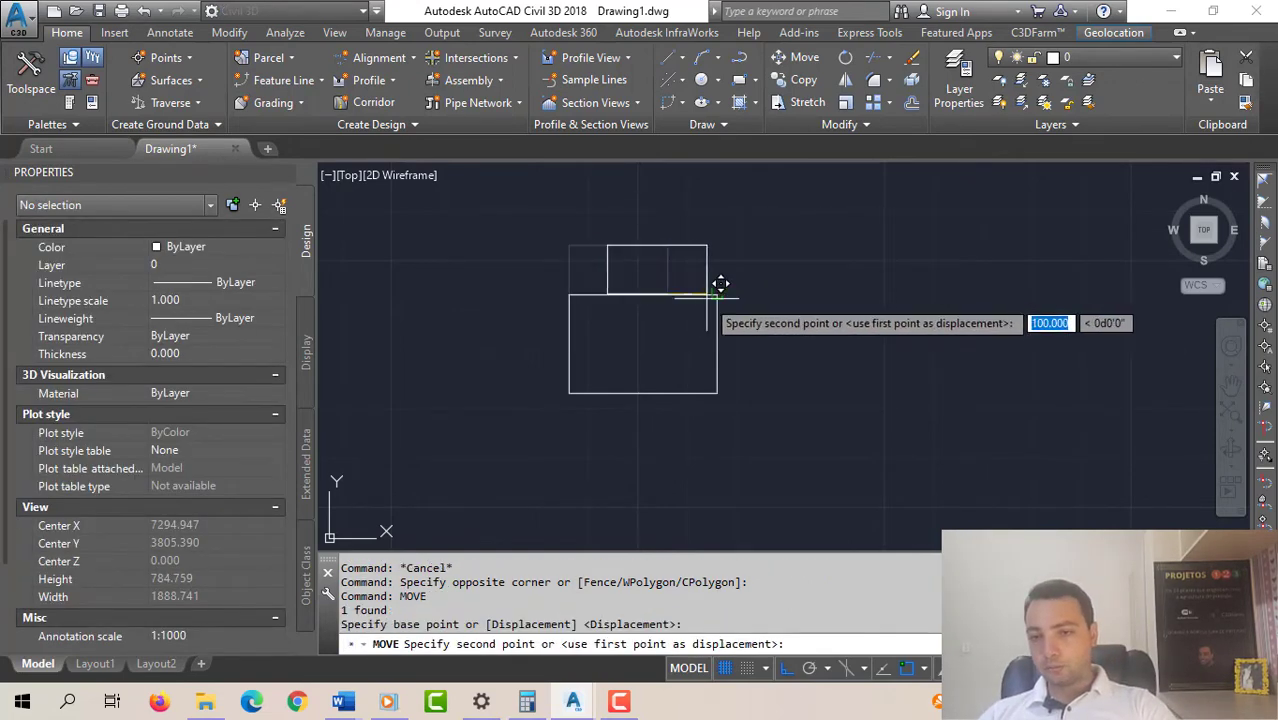
{"action": "key", "text": "Escape"}
{"action": "key", "text": "Escape"}
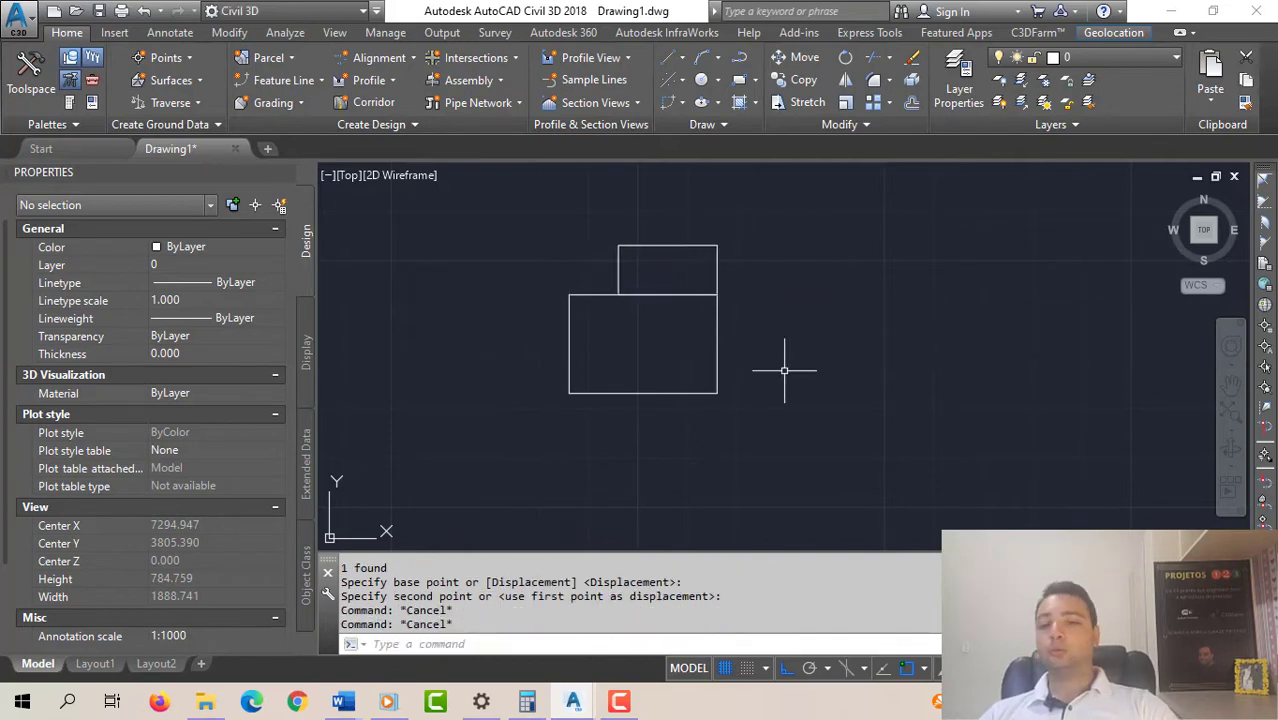
- Move the circle by its center point into the middle of the 300 by 200 rectangle, with Ortho turned off
{"action": "scroll", "coordinate": [784, 371], "scroll_direction": "down", "scroll_amount": 2}
{"action": "middle_click_drag", "start_coordinate": [651, 375], "coordinate": [843, 404]}
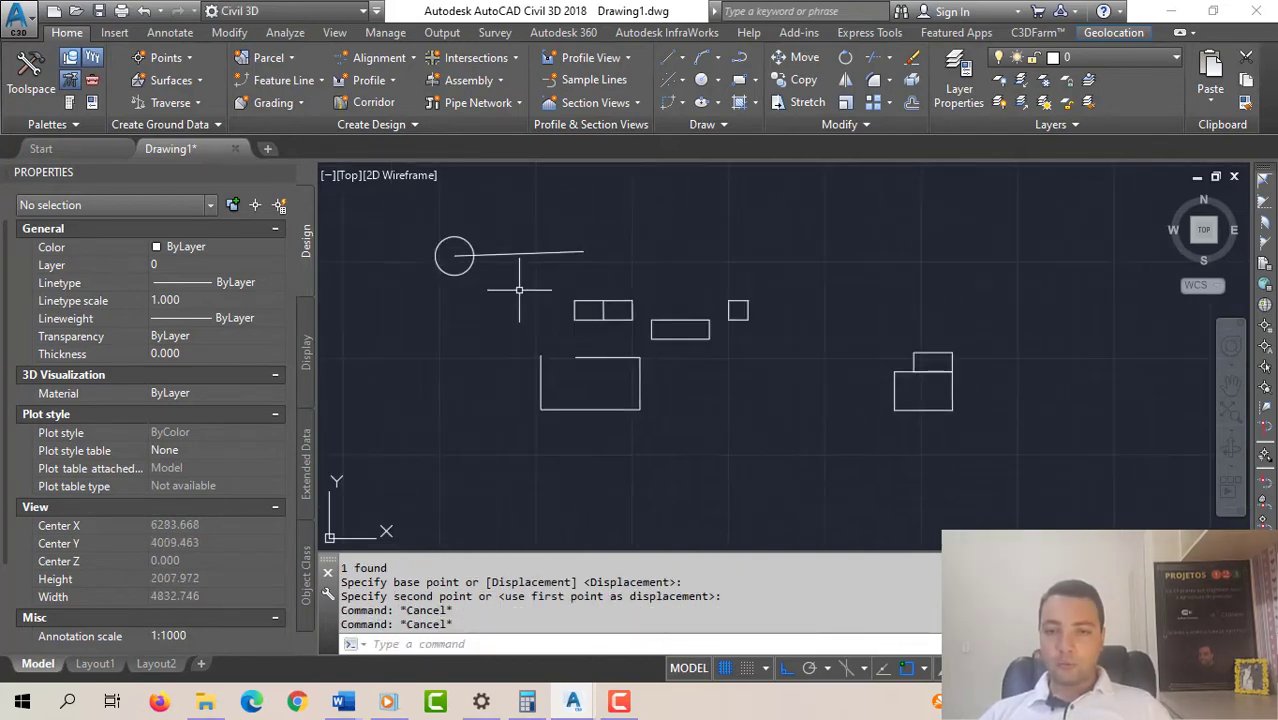
{"action": "left_click", "coordinate": [467, 282]}
{"action": "left_click", "coordinate": [454, 275]}
{"action": "key", "text": "Escape"}
{"action": "key", "text": "Escape"}
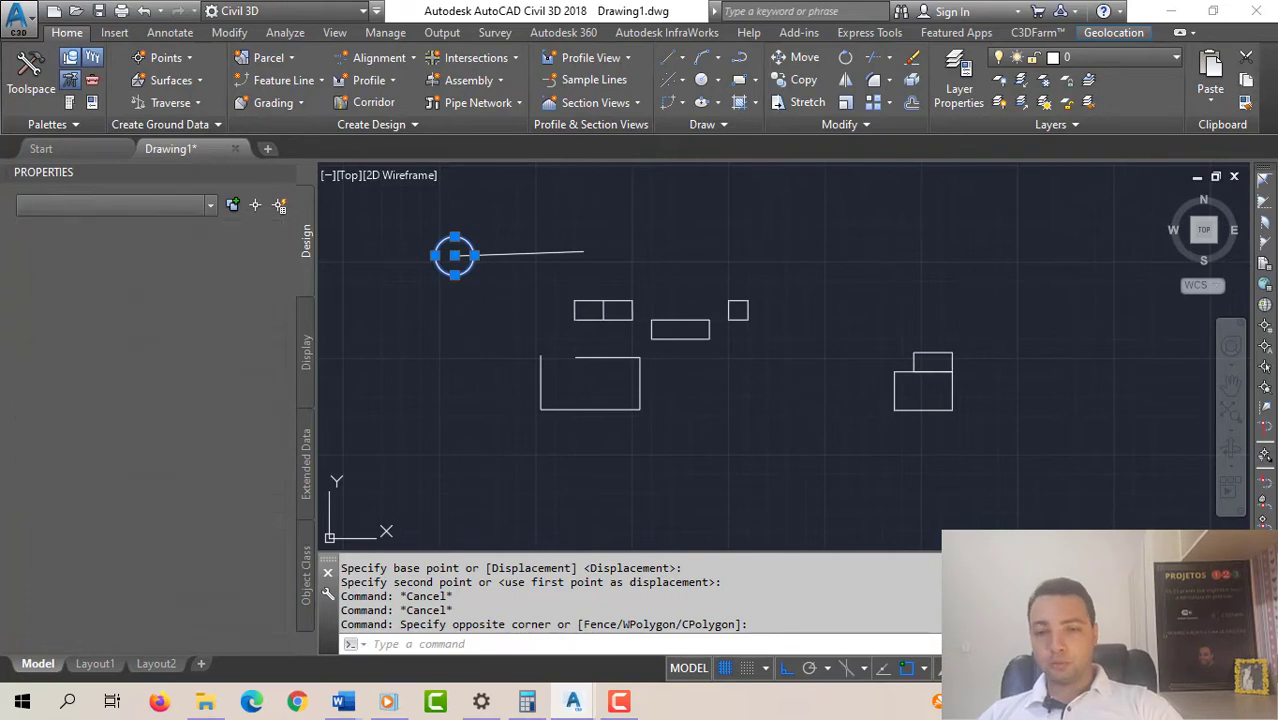
{"action": "left_click", "coordinate": [456, 285]}
{"action": "left_click", "coordinate": [448, 254]}
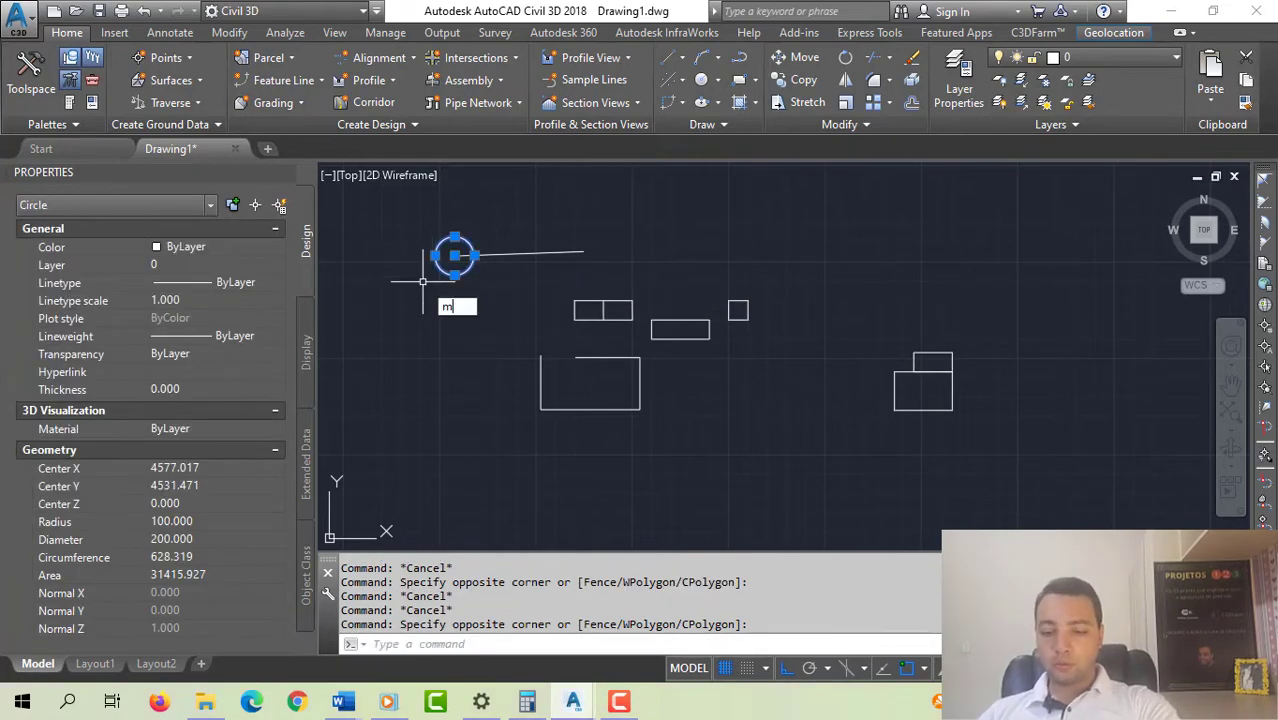
{"action": "type", "text": "move"}
{"action": "key", "text": "Return"}
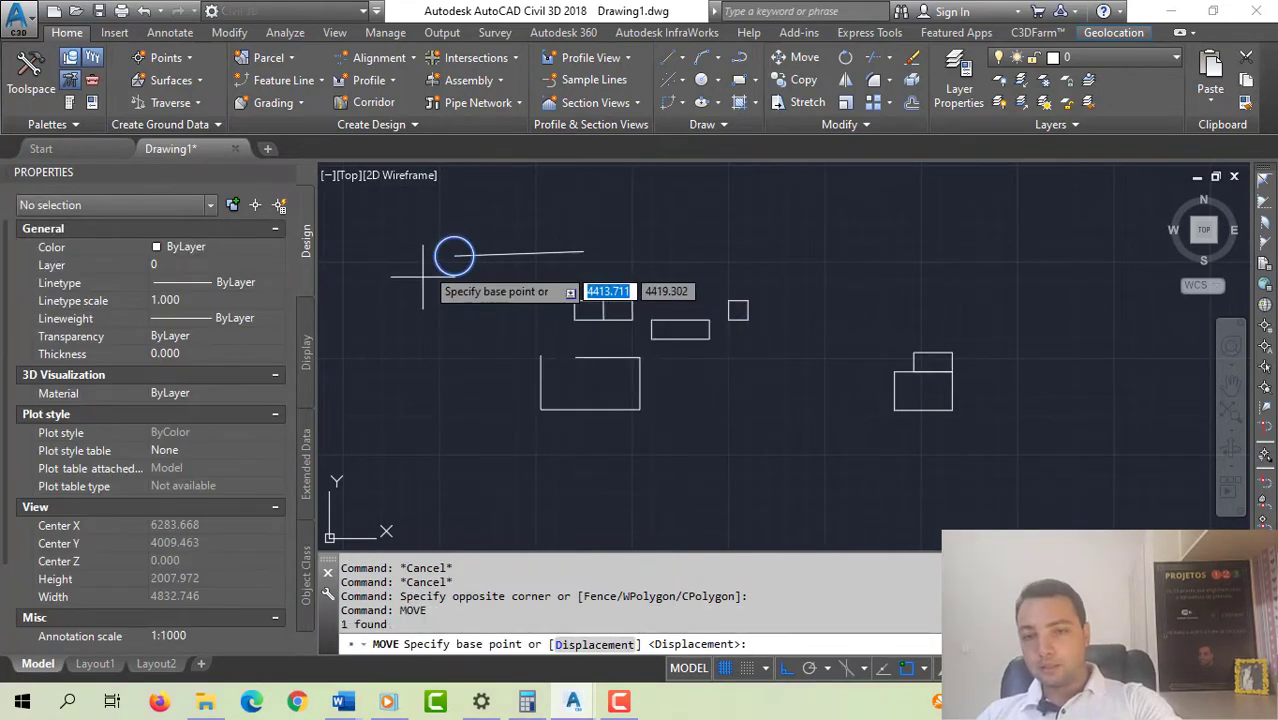
{"action": "left_click", "coordinate": [454, 256]}
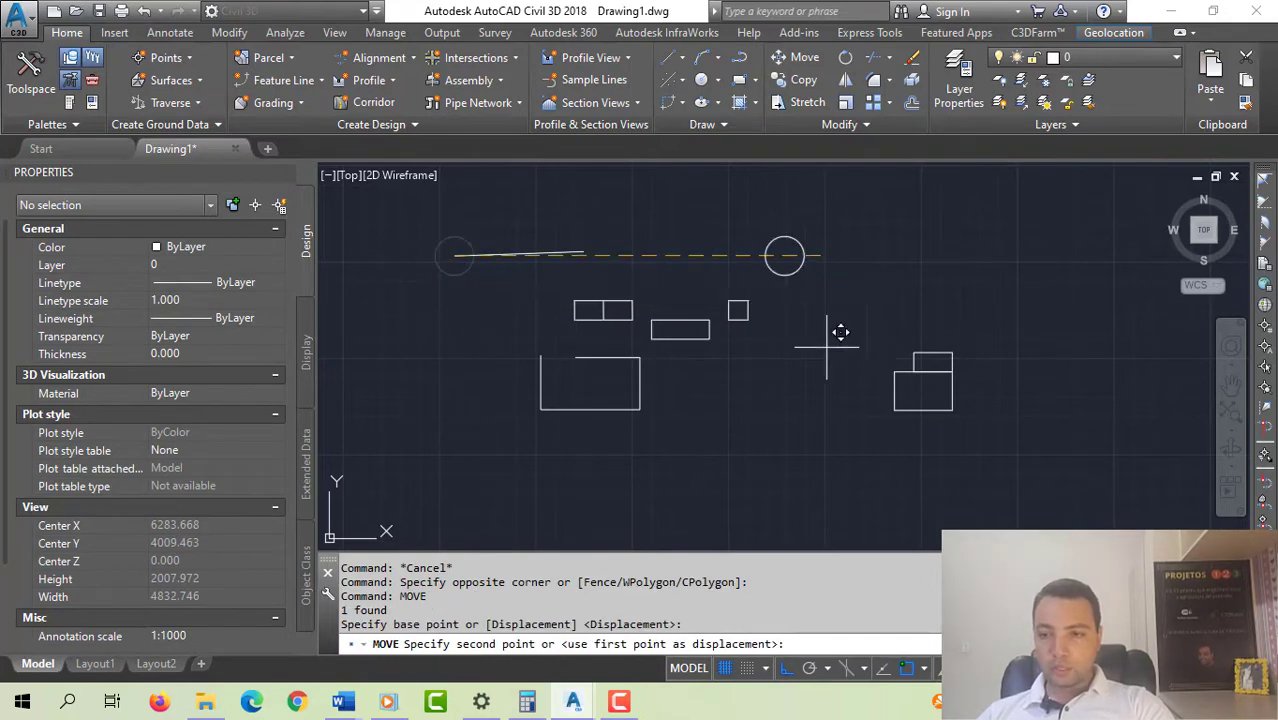
{"action": "scroll", "coordinate": [934, 376], "scroll_direction": "up", "scroll_amount": 3}
{"action": "scroll", "coordinate": [936, 374], "scroll_direction": "down", "scroll_amount": 3}
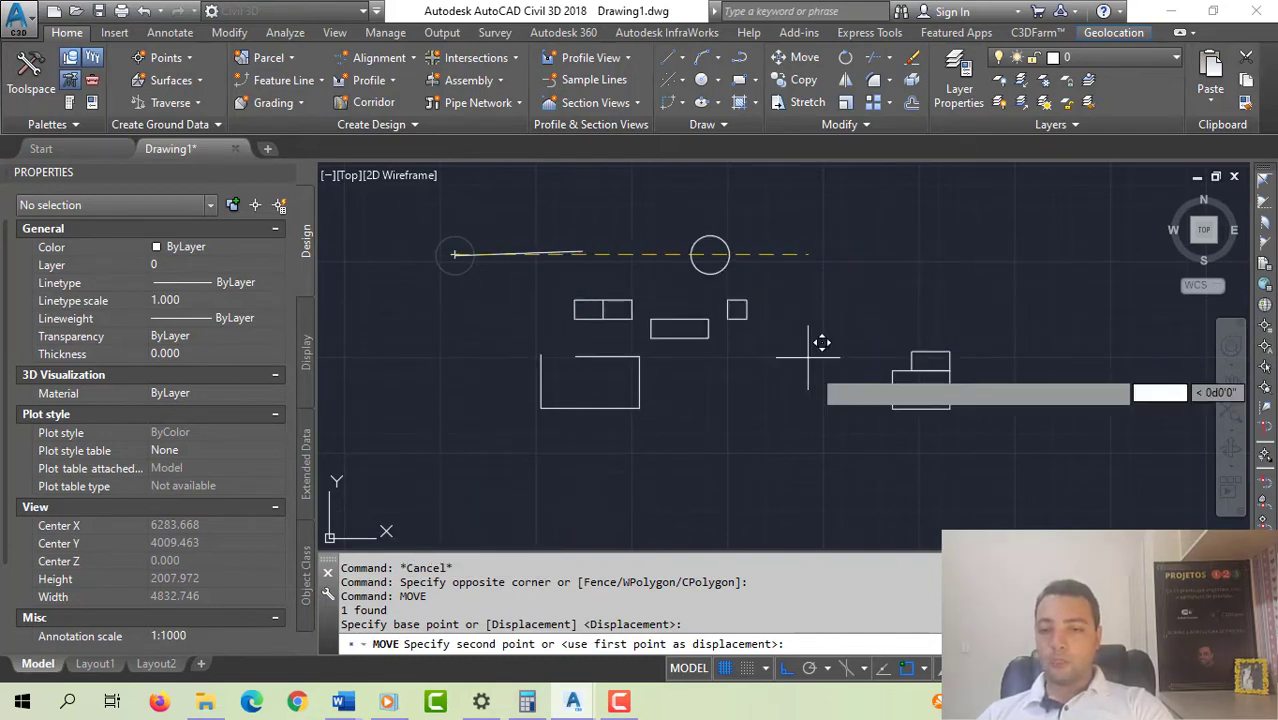
{"action": "left_click", "coordinate": [786, 670]}
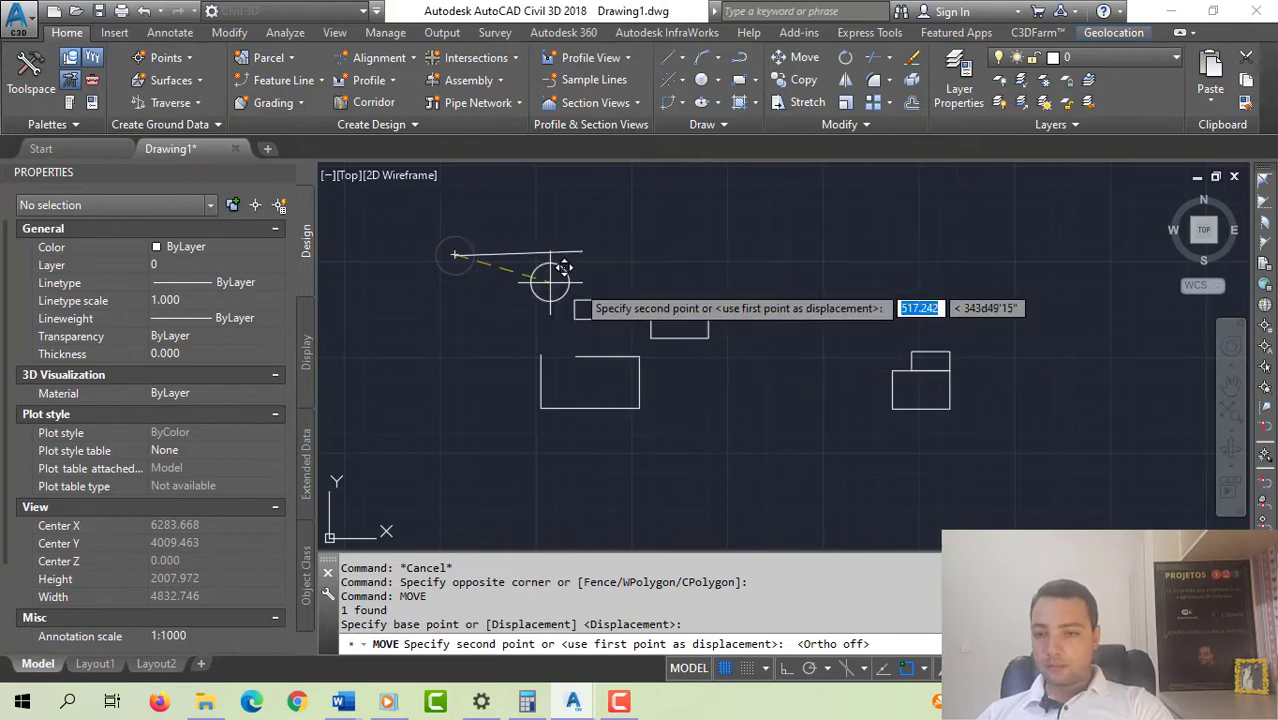
{"action": "left_click", "coordinate": [786, 670]}
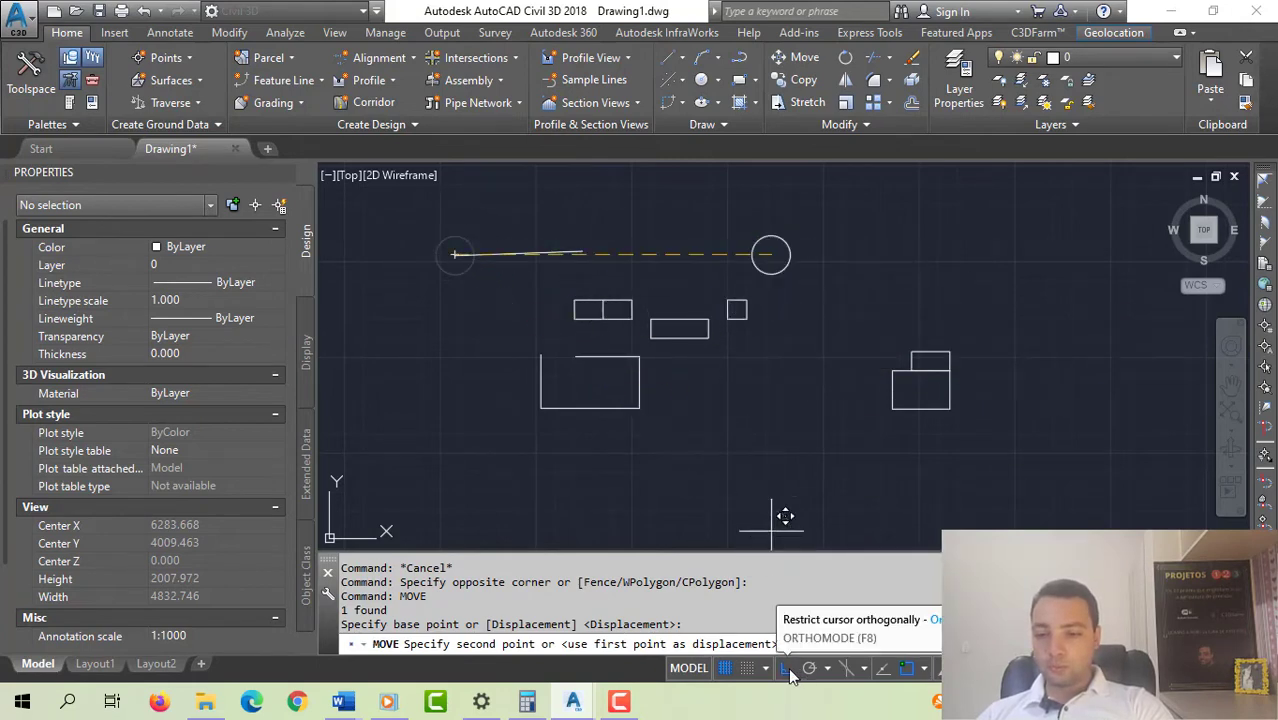
{"action": "scroll", "coordinate": [940, 383], "scroll_direction": "up", "scroll_amount": 3}
{"action": "scroll", "coordinate": [940, 383], "scroll_direction": "up", "scroll_amount": 3}
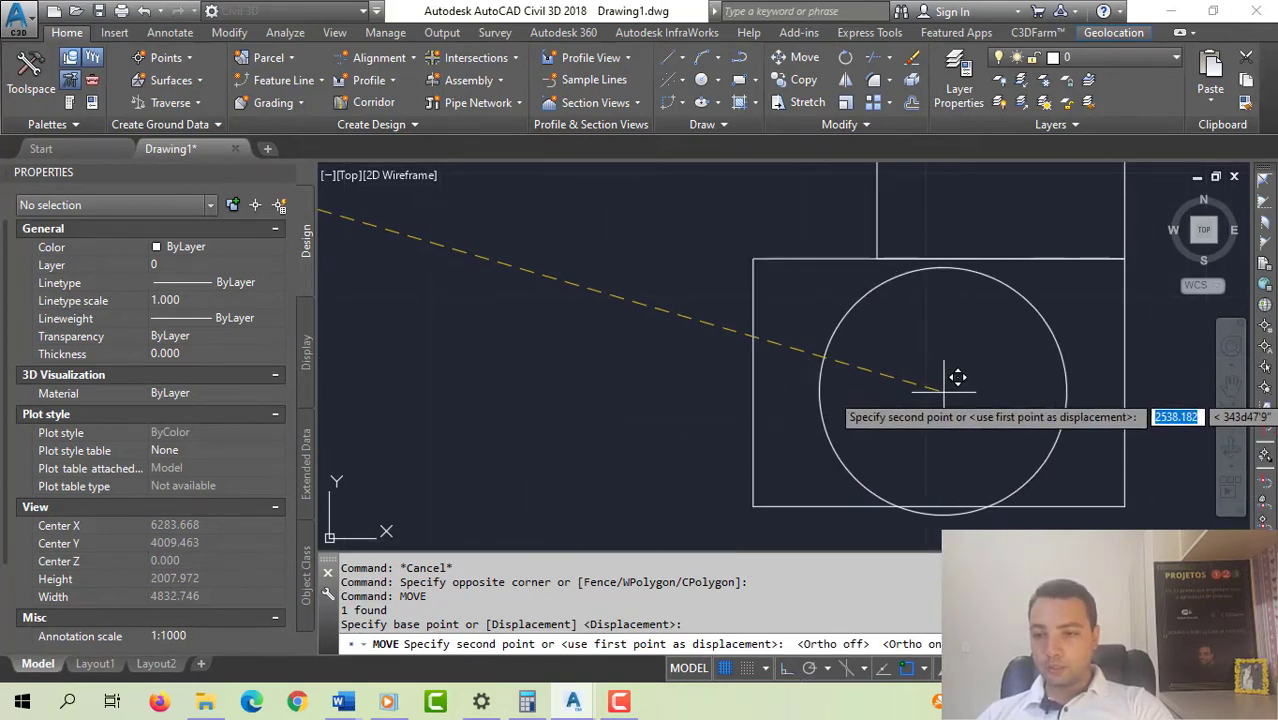
{"action": "left_click", "coordinate": [944, 379]}
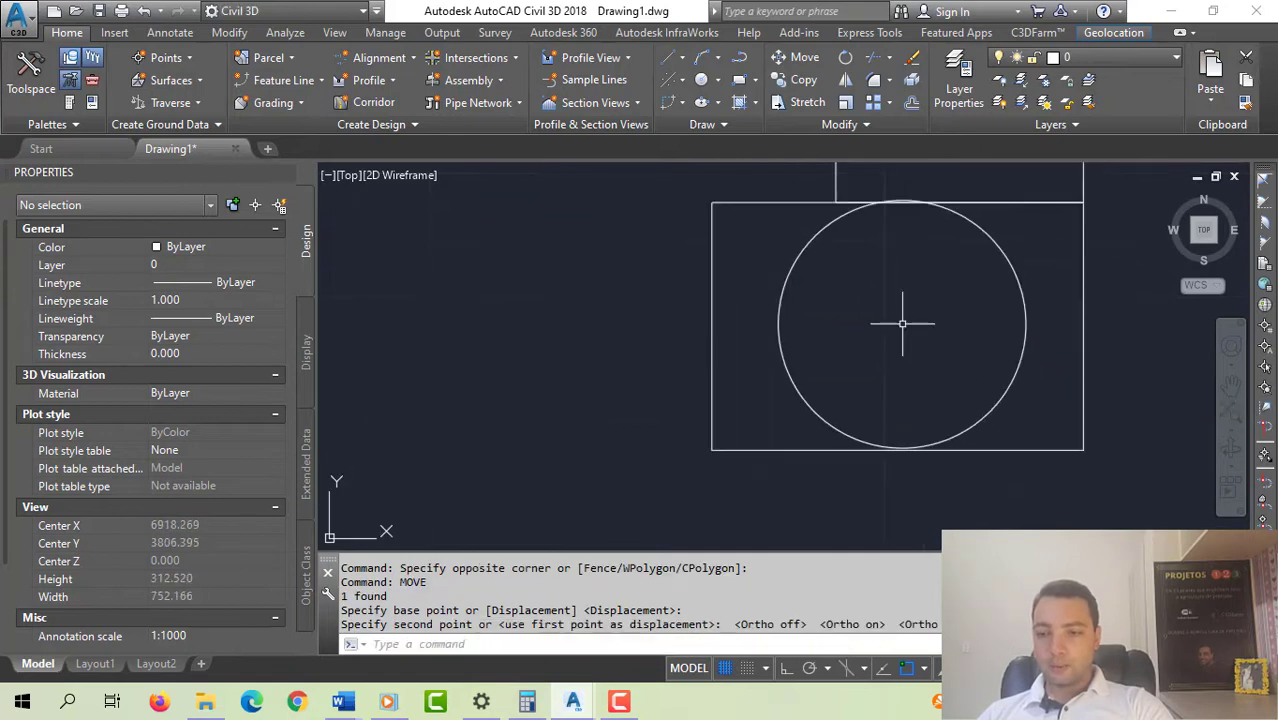
{"action": "key", "text": "Escape"}
- Examine how the upper and lower edges of the circle sit against the sides of the 300 by 200 rectangle
{"action": "scroll", "coordinate": [907, 483], "scroll_direction": "up", "scroll_amount": 10}
{"action": "scroll", "coordinate": [907, 483], "scroll_direction": "down", "scroll_amount": 5}
{"action": "scroll", "coordinate": [893, 348], "scroll_direction": "up", "scroll_amount": 5}
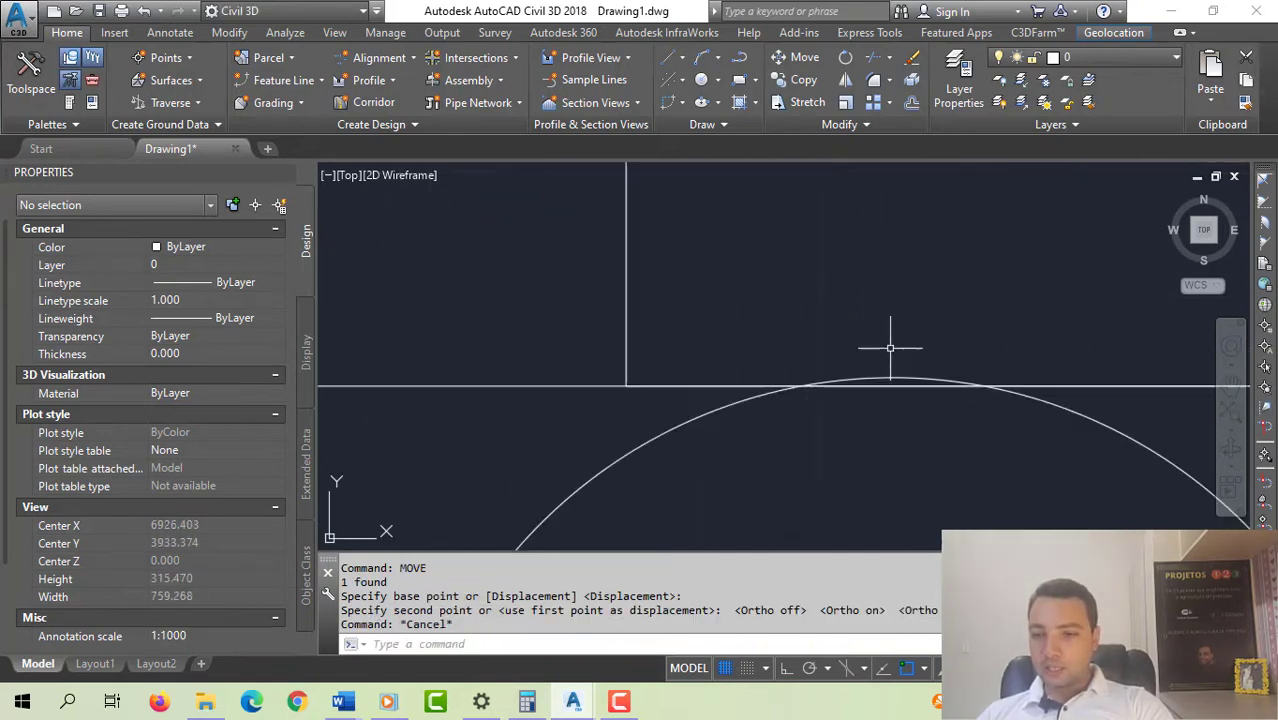
{"action": "scroll", "coordinate": [893, 348], "scroll_direction": "down", "scroll_amount": 4}
{"action": "left_click", "coordinate": [827, 408]}
{"action": "left_click", "coordinate": [656, 434]}
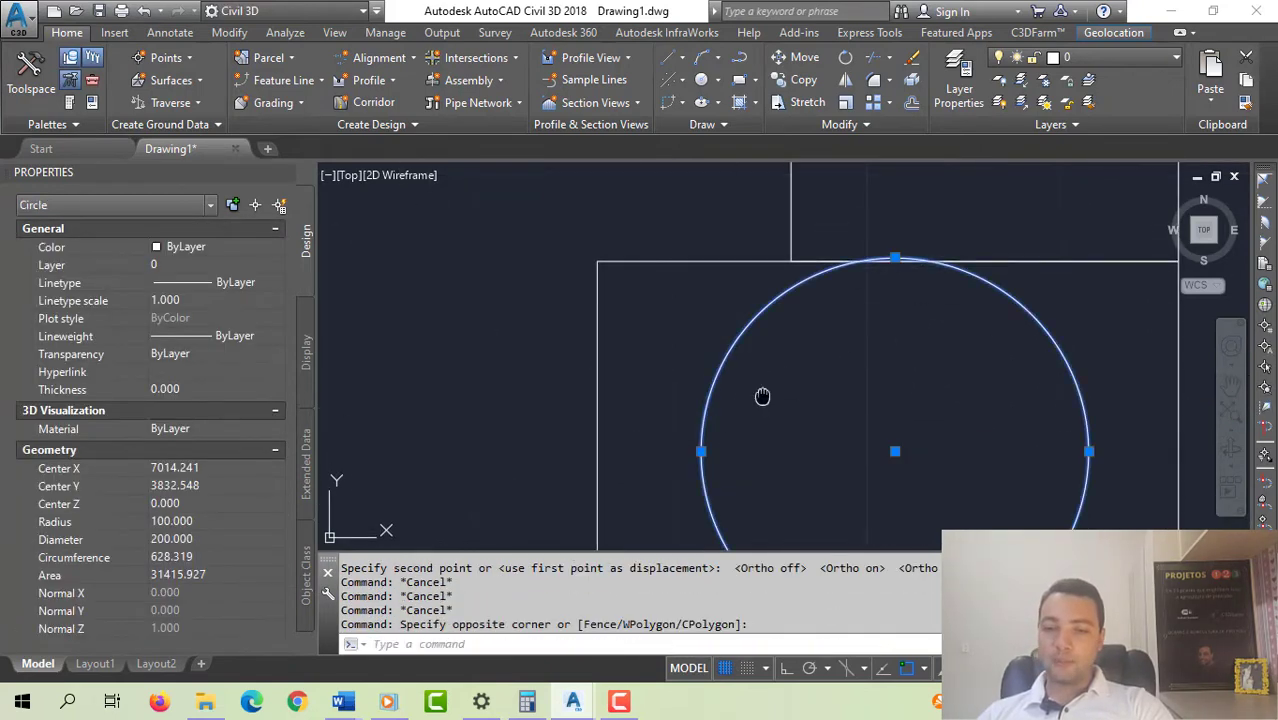
{"action": "scroll", "coordinate": [762, 397], "scroll_direction": "down", "scroll_amount": 2}
{"action": "scroll", "coordinate": [745, 315], "scroll_direction": "up", "scroll_amount": 2}
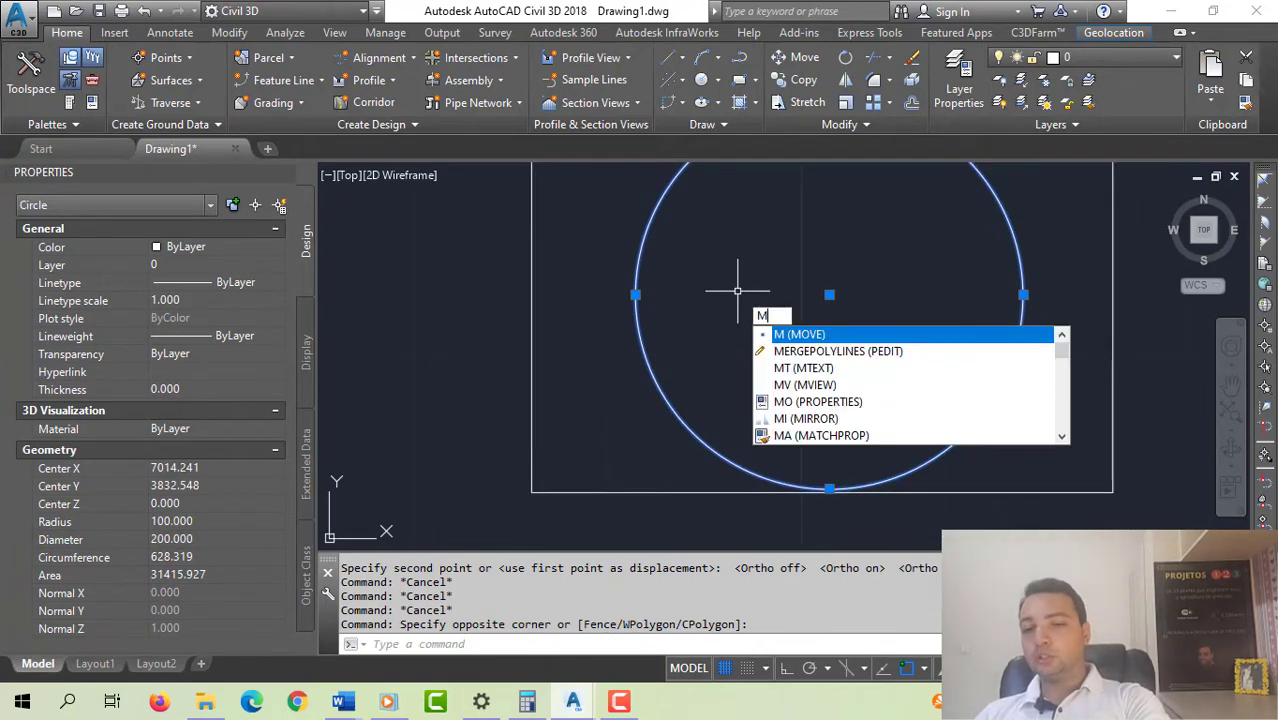
- Start moving the circle, review the object snap modes in the drafting settings, and cancel the move
{"action": "key", "text": "Return"}
{"action": "scroll", "coordinate": [852, 492], "scroll_direction": "up", "scroll_amount": 3}
{"action": "middle_click_drag", "start_coordinate": [852, 492], "coordinate": [833, 322]}
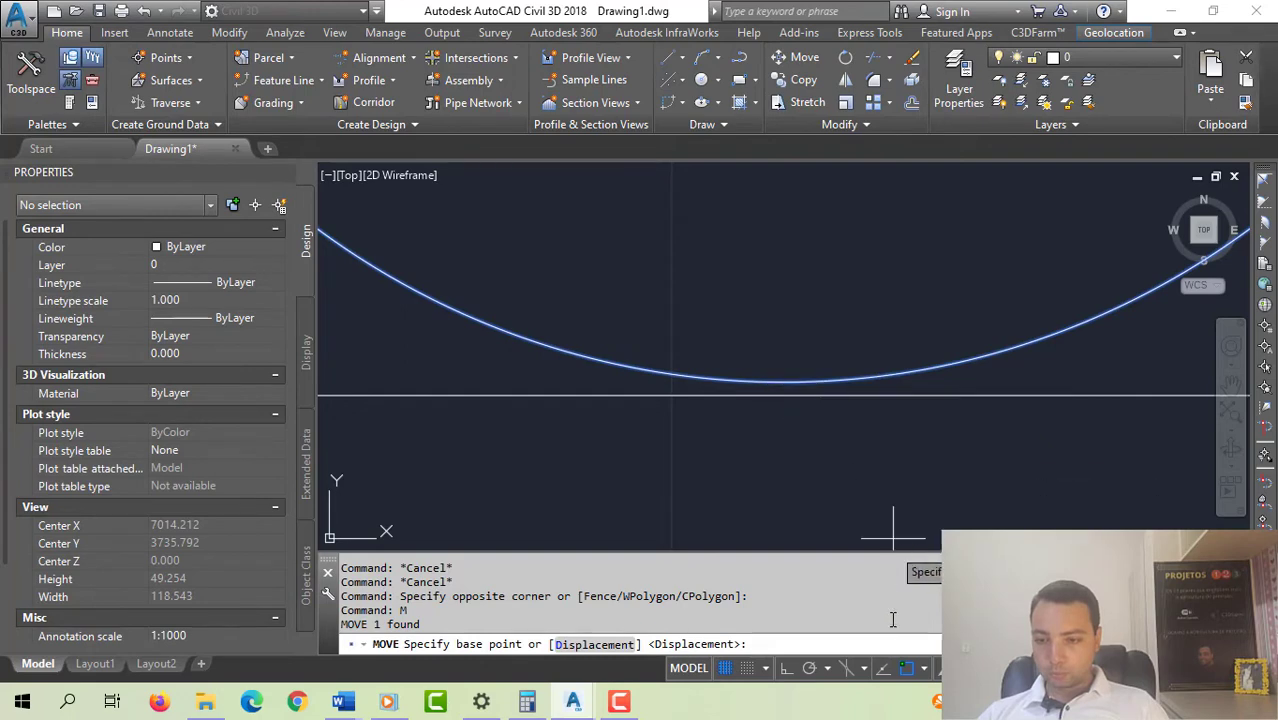
{"action": "right_click", "coordinate": [905, 666]}
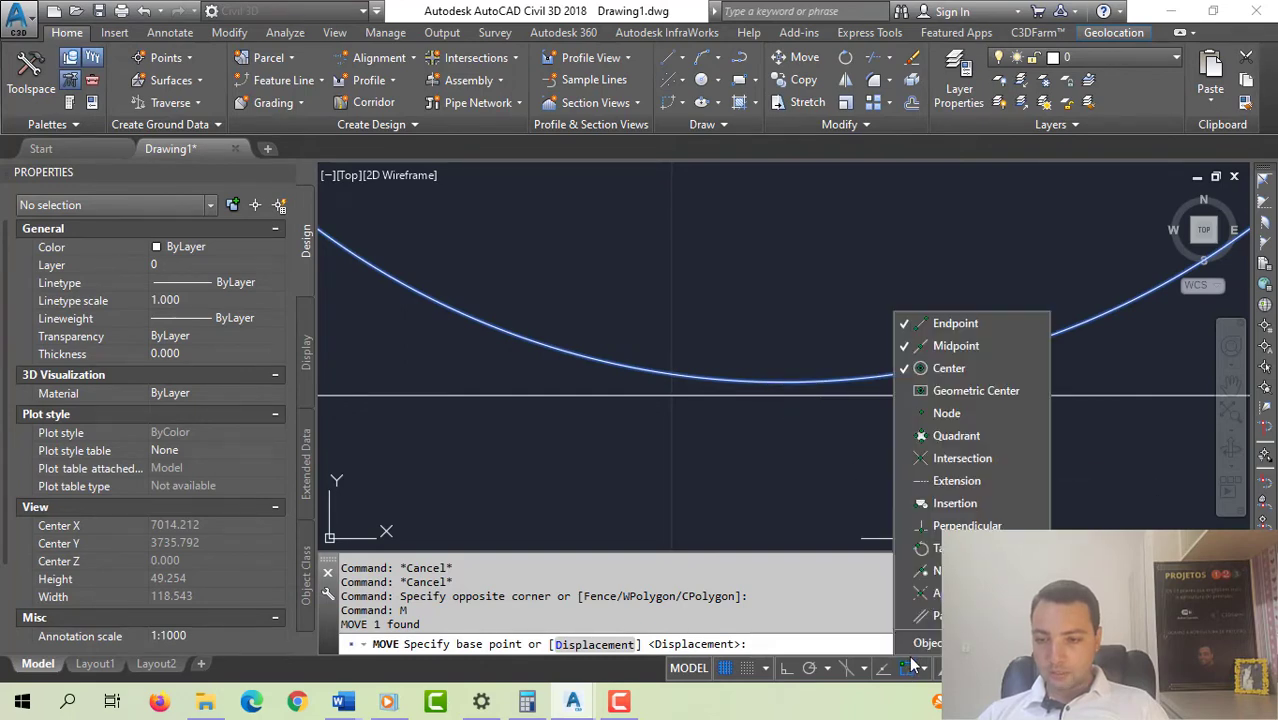
{"action": "left_click", "coordinate": [780, 245]}
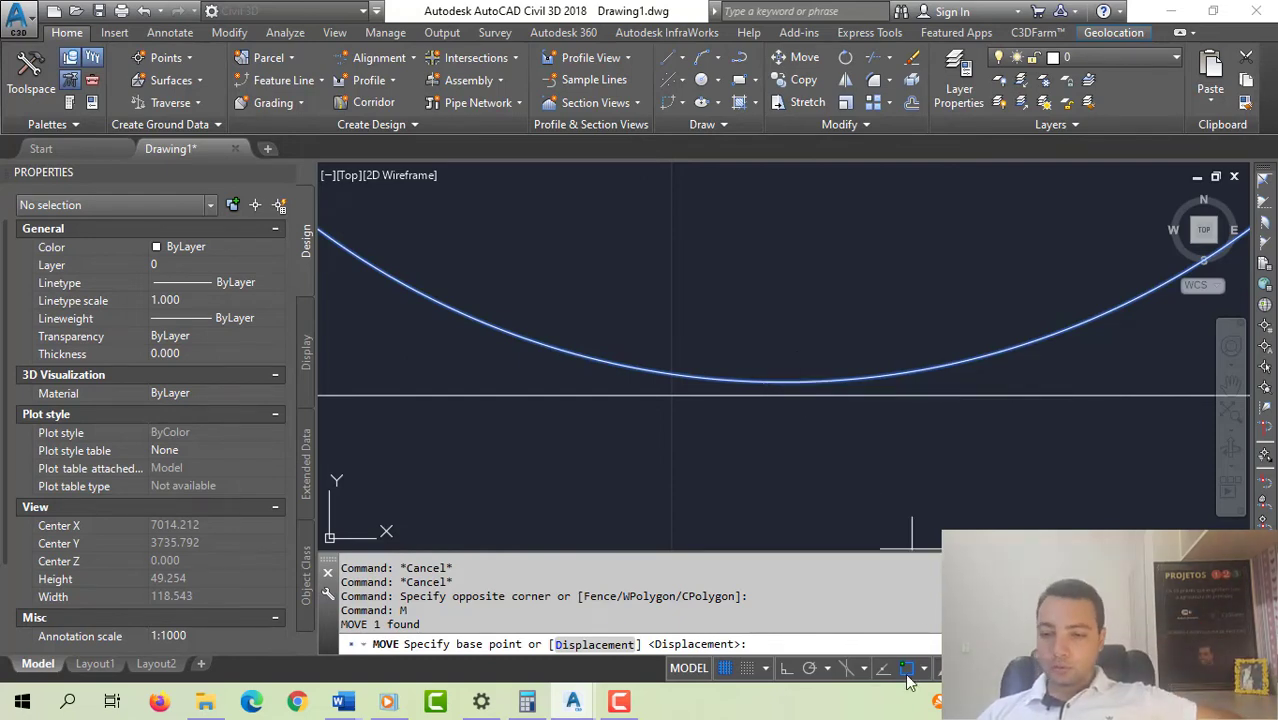
{"action": "right_click", "coordinate": [907, 672]}
{"action": "left_click", "coordinate": [930, 646]}
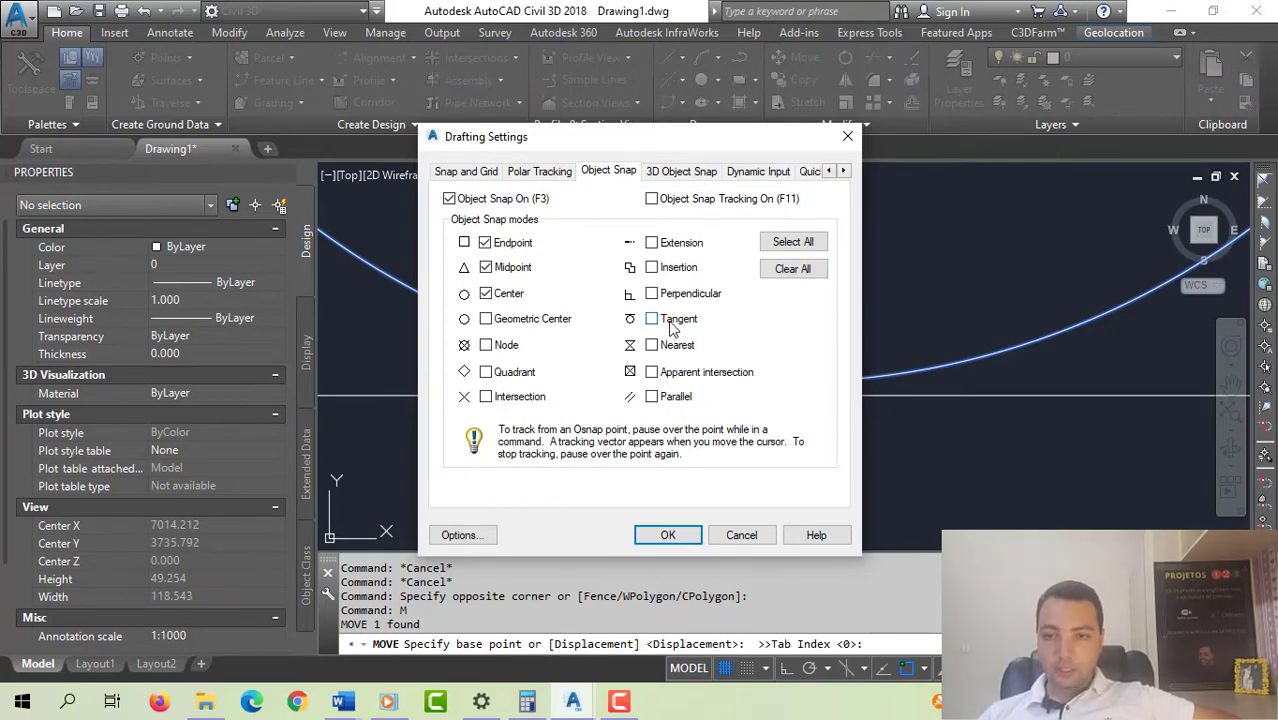
{"action": "left_click", "coordinate": [667, 535]}
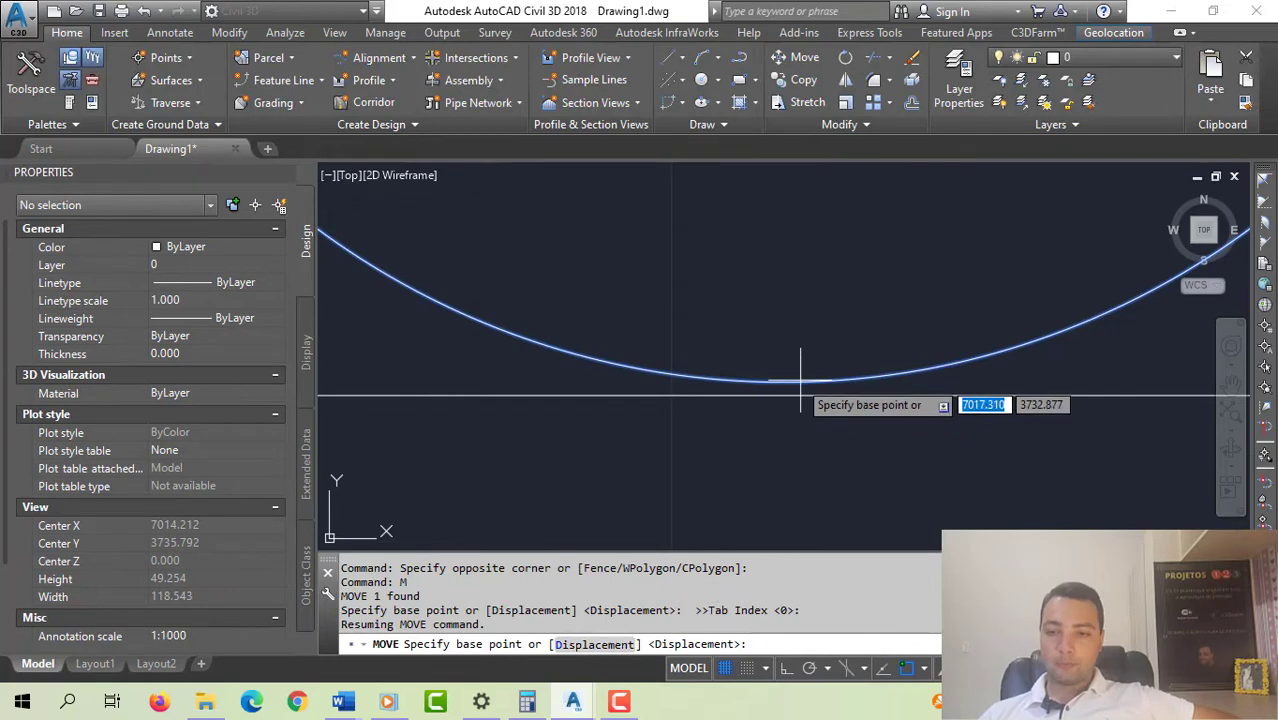
{"action": "scroll", "coordinate": [760, 380], "scroll_direction": "down", "scroll_amount": 5}
{"action": "scroll", "coordinate": [755, 385], "scroll_direction": "down", "scroll_amount": 8}
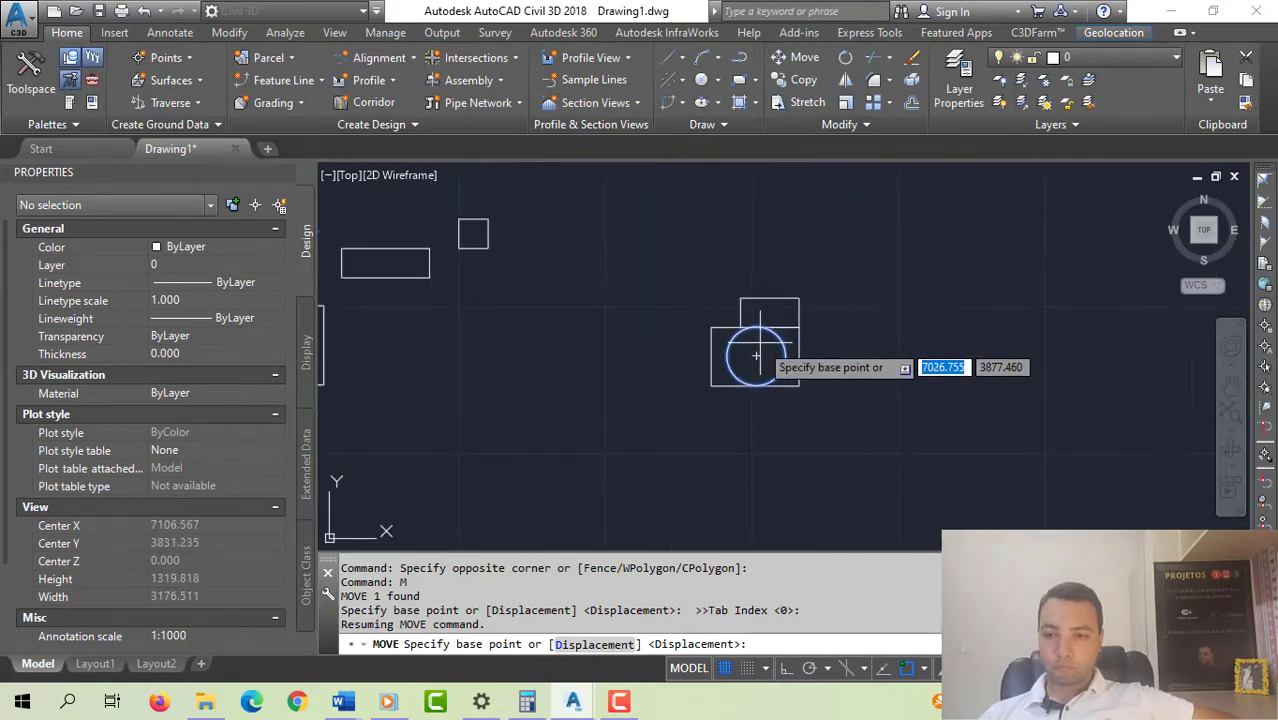
{"action": "key", "text": "Escape"}
{"action": "key", "text": "Escape"}
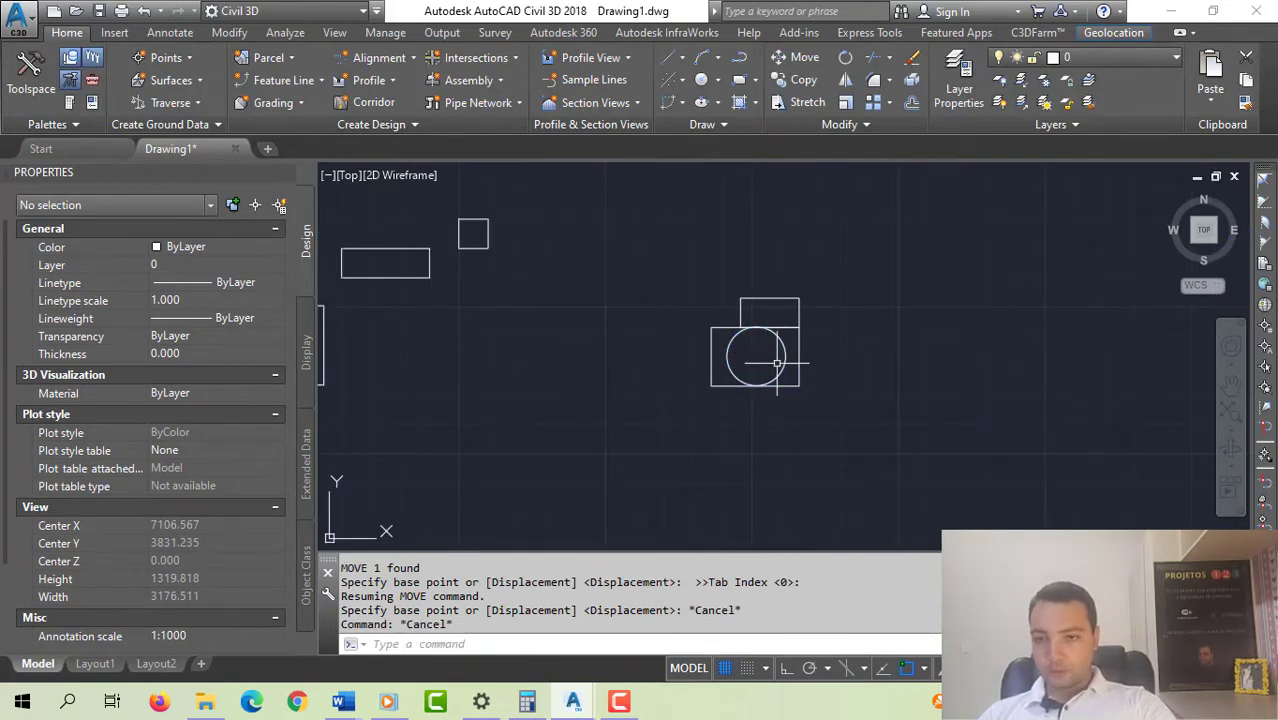
- Move the circle out to the right of the two stacked rectangles, using a base point in the empty space below it
{"action": "left_click", "coordinate": [779, 363]}
{"action": "left_click", "coordinate": [751, 361]}
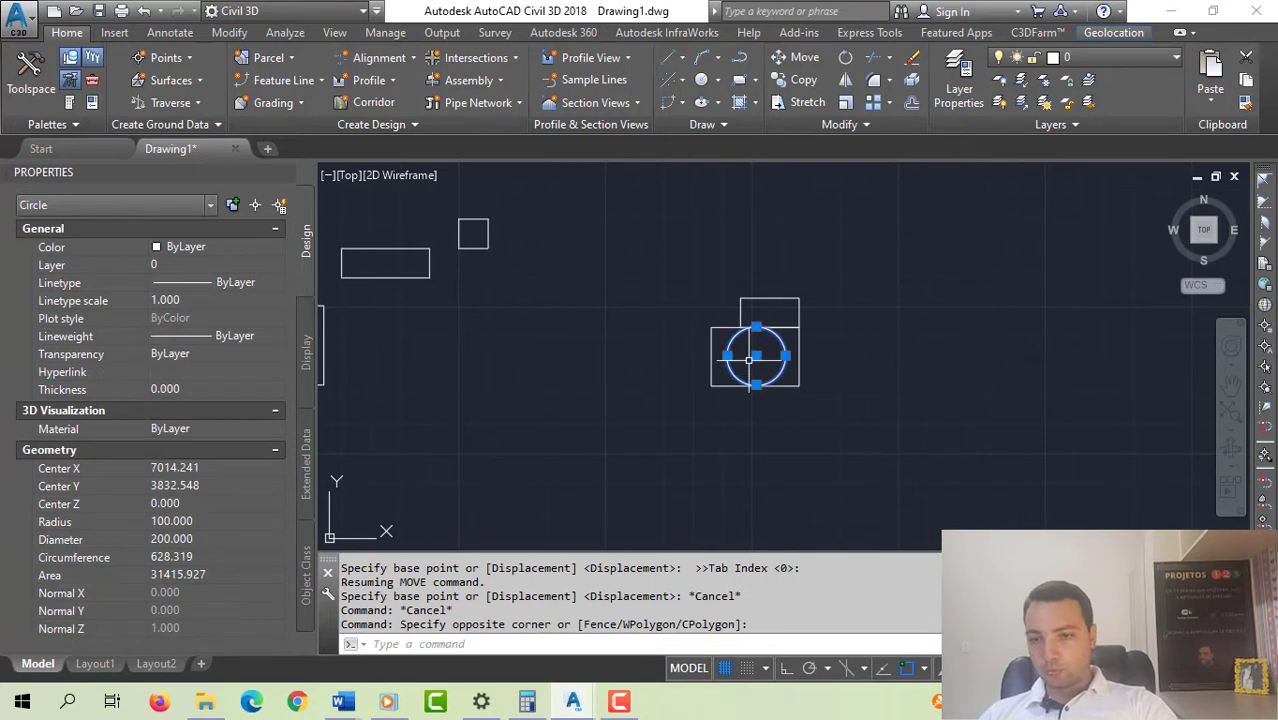
{"action": "key", "text": "Return"}
{"action": "left_click", "coordinate": [749, 448]}
{"action": "left_click", "coordinate": [870, 425]}
{"action": "key", "text": "Escape"}
- Start moving the circle and enable all object snap modes in the drafting settings
{"action": "left_click", "coordinate": [884, 342]}
{"action": "left_click", "coordinate": [838, 372]}
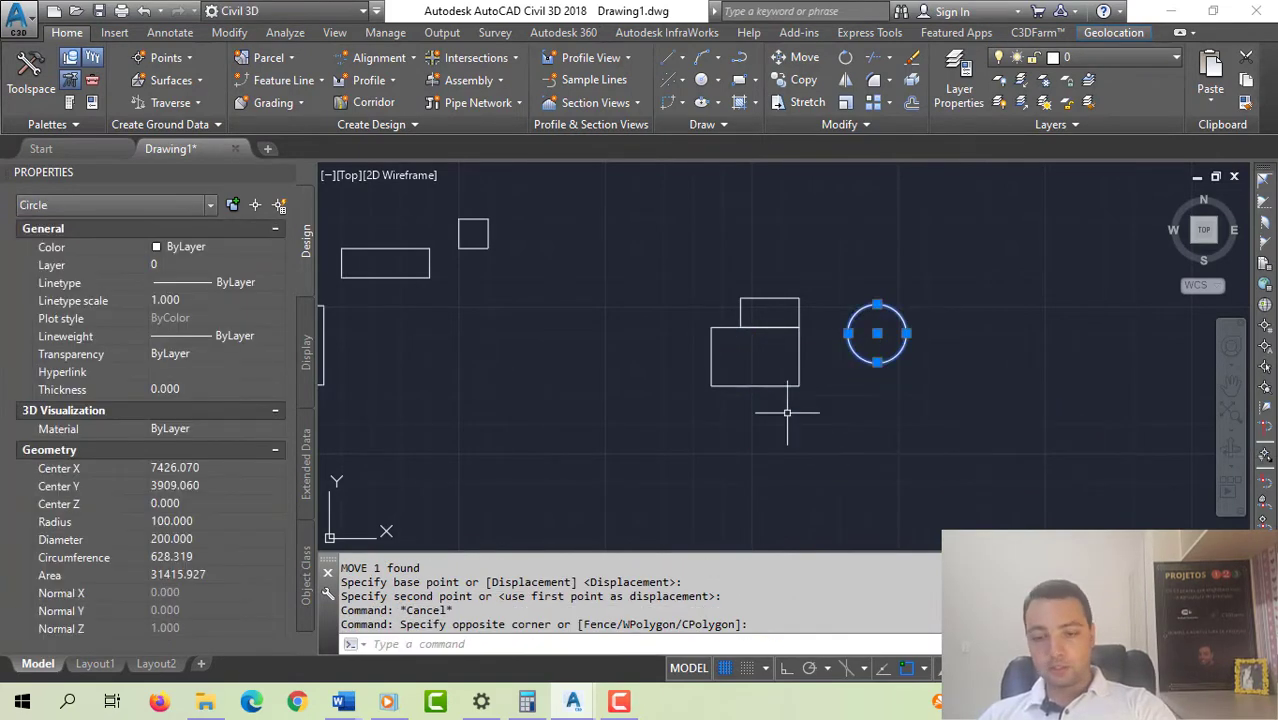
{"action": "type", "text": "m"}
{"action": "key", "text": "Return"}
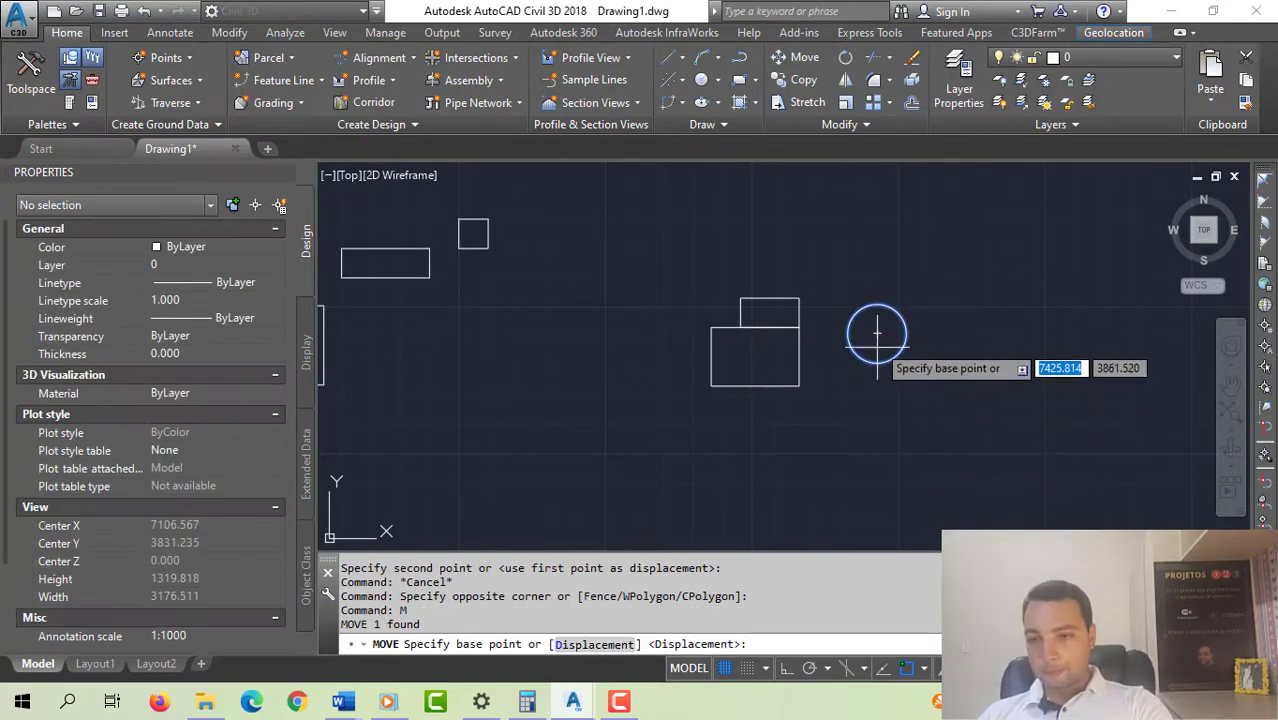
{"action": "left_click", "coordinate": [924, 668]}
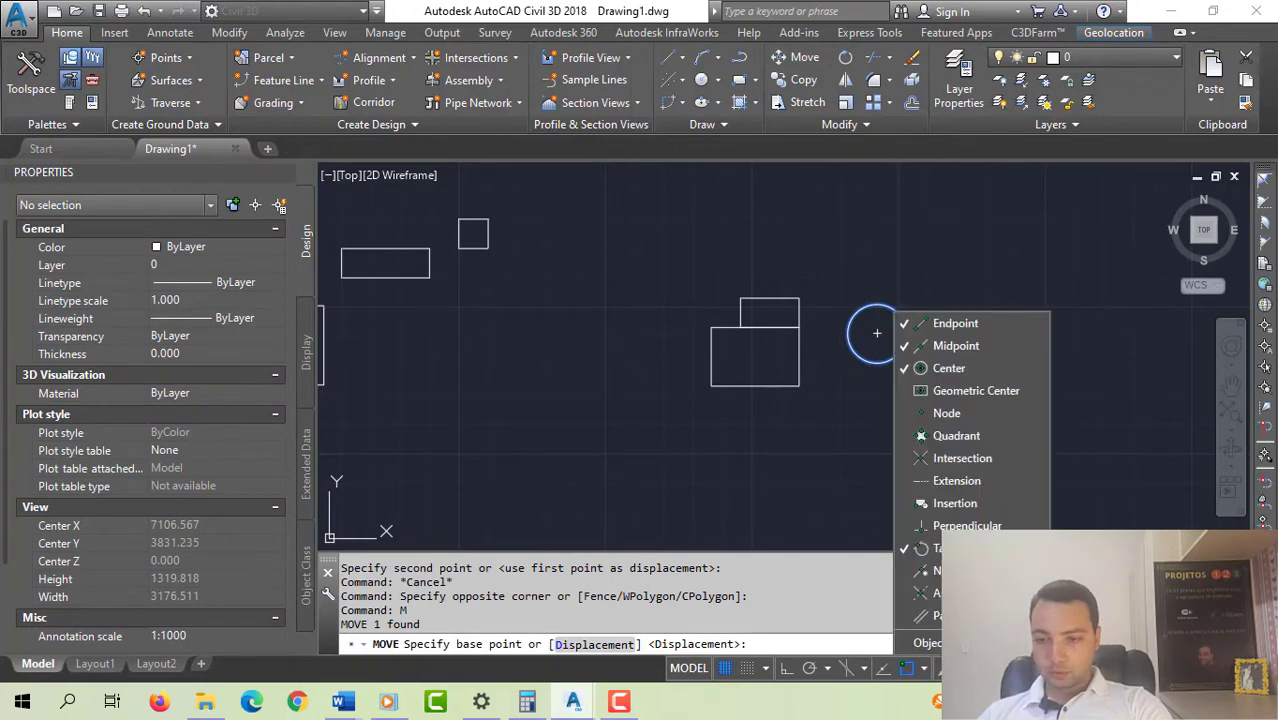
{"action": "left_click", "coordinate": [925, 641]}
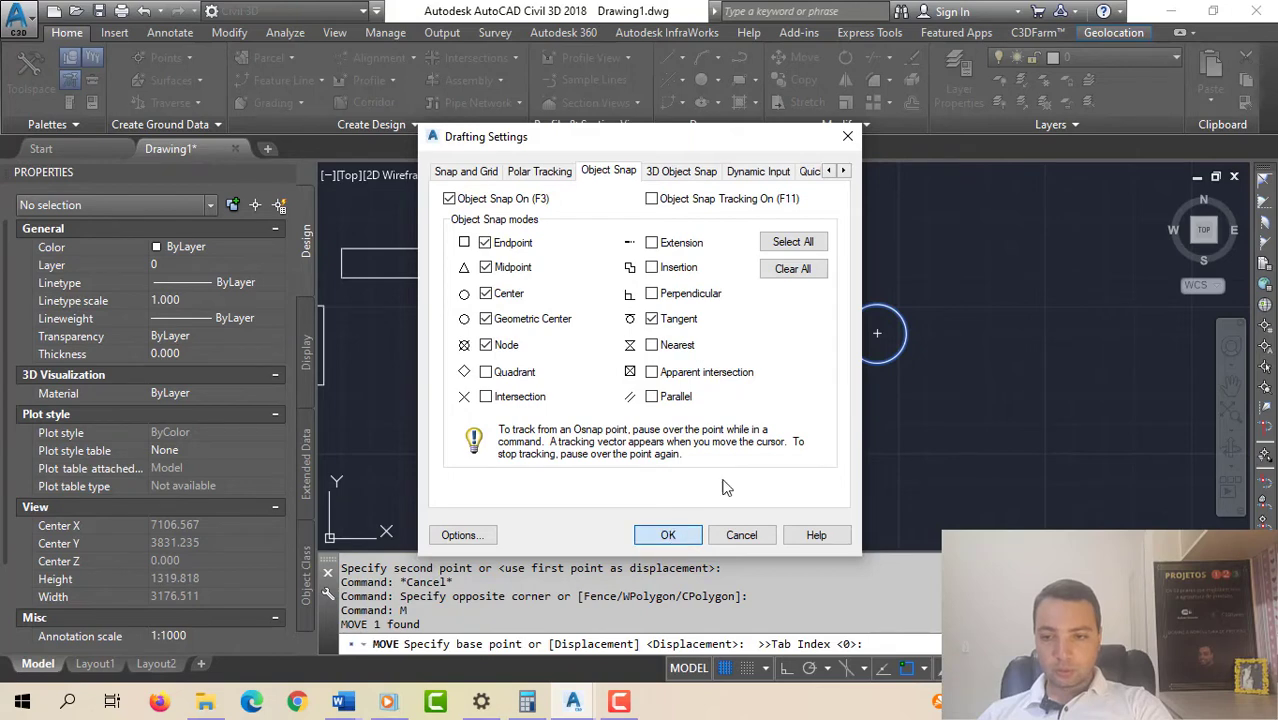
{"action": "key", "text": "Return"}
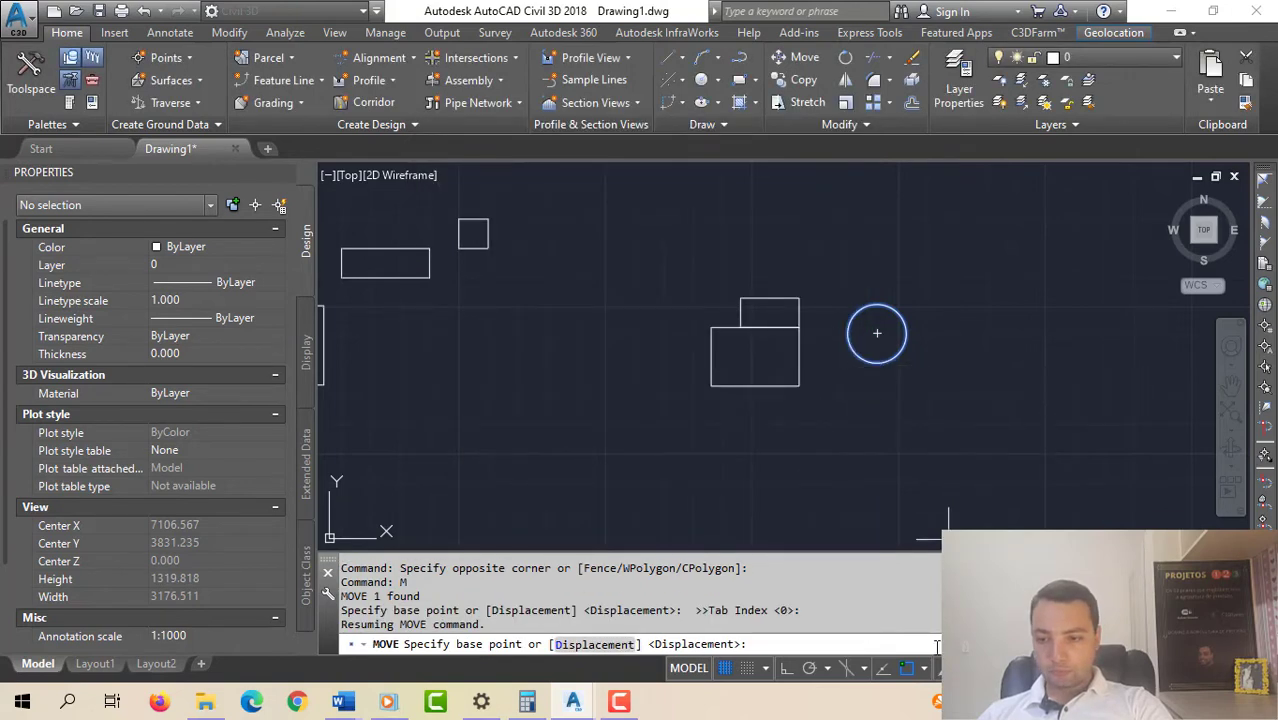
{"action": "left_click", "coordinate": [911, 670]}
{"action": "left_click", "coordinate": [925, 641]}
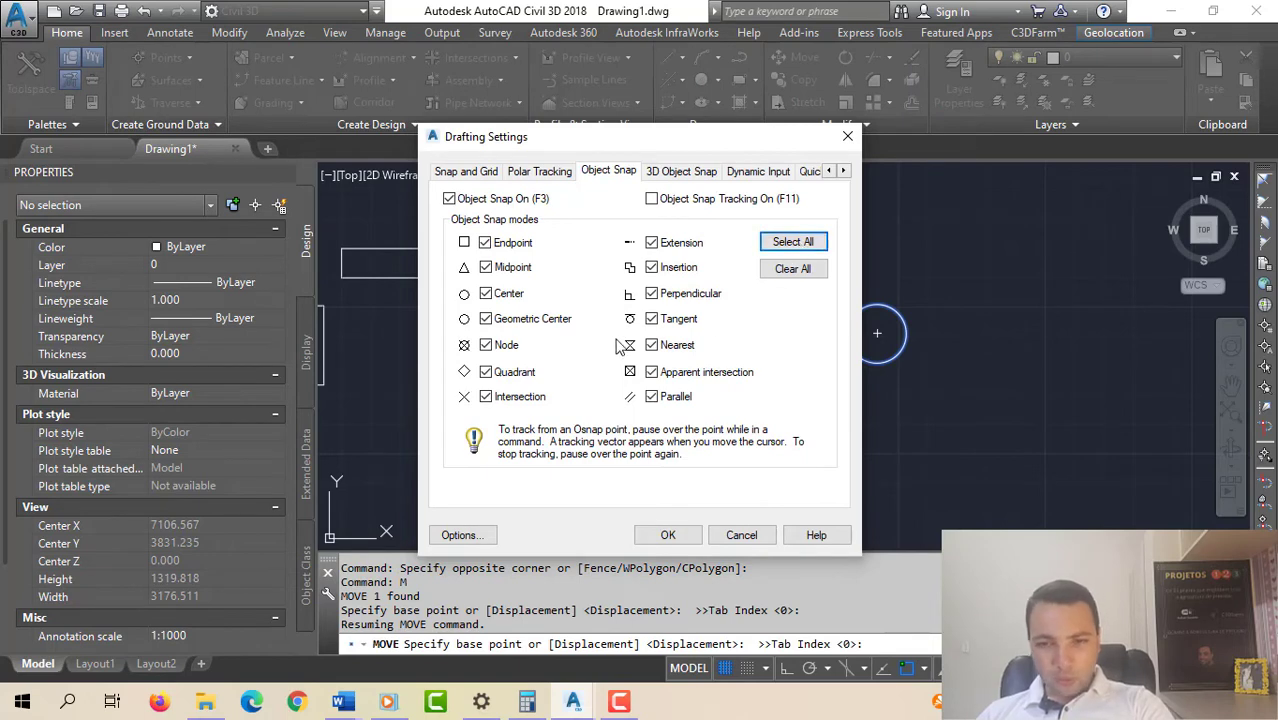
{"action": "left_click", "coordinate": [699, 539]}
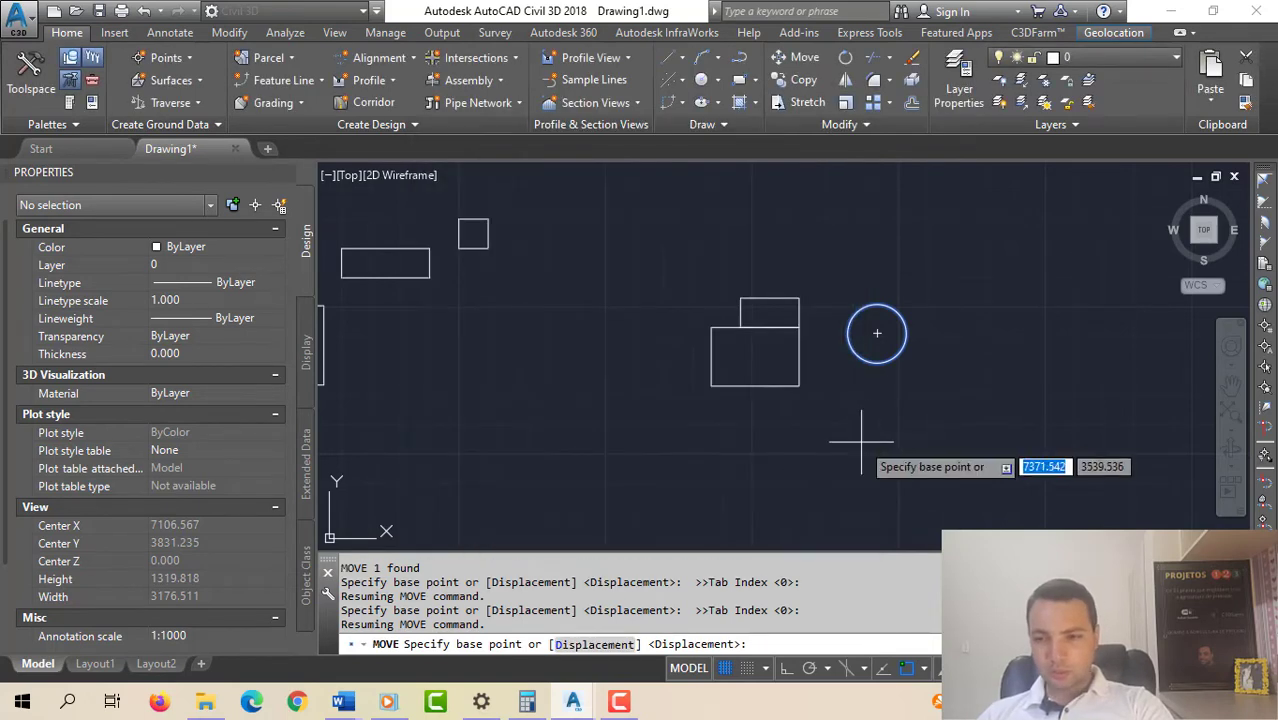
{"action": "key", "text": "F1"}
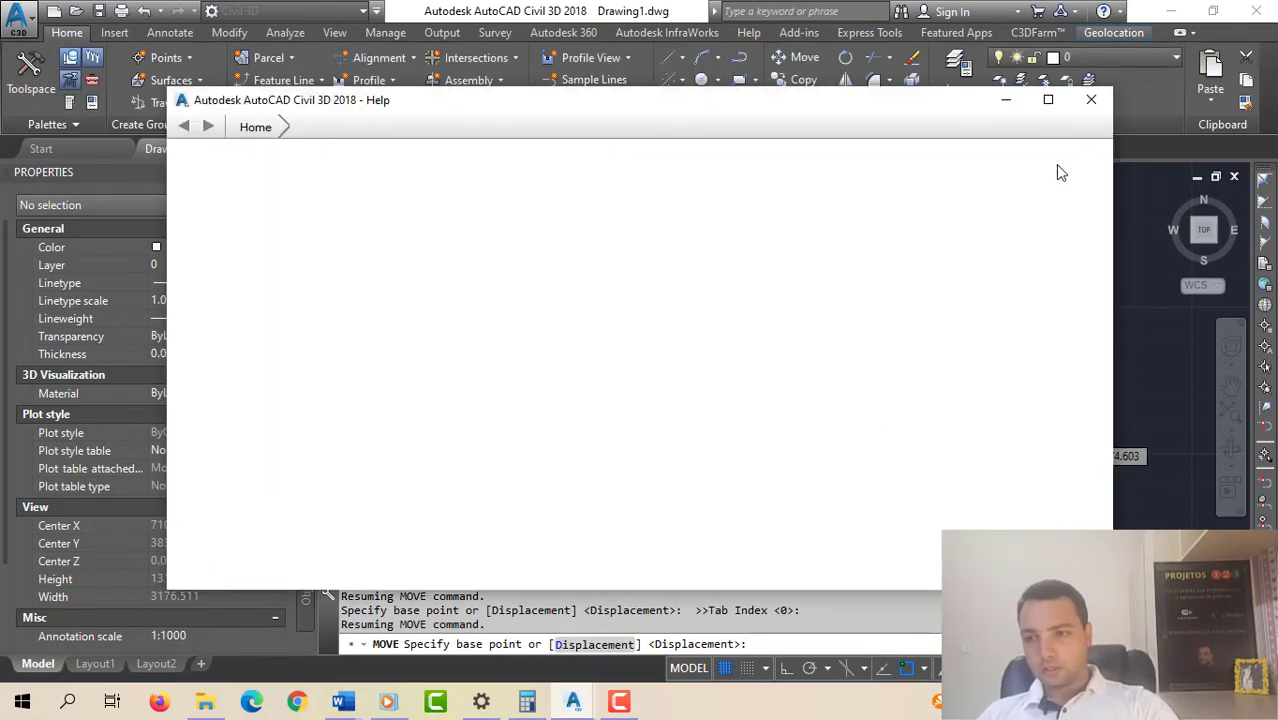
{"action": "left_click", "coordinate": [1092, 101]}
{"action": "key", "text": "Escape"}
{"action": "key", "text": "Escape"}
{"action": "type", "text": "pl"}
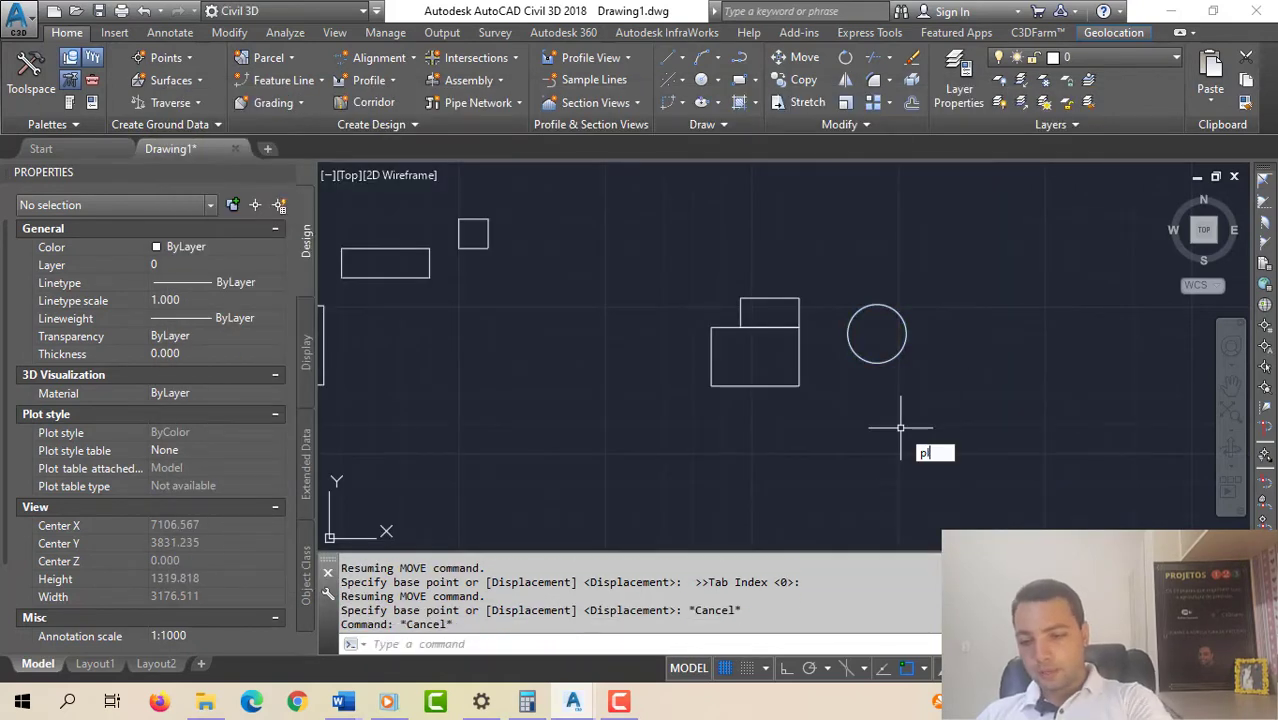
{"action": "key", "text": "Return"}
{"action": "key", "text": "Escape"}
{"action": "type", "text": "m"}
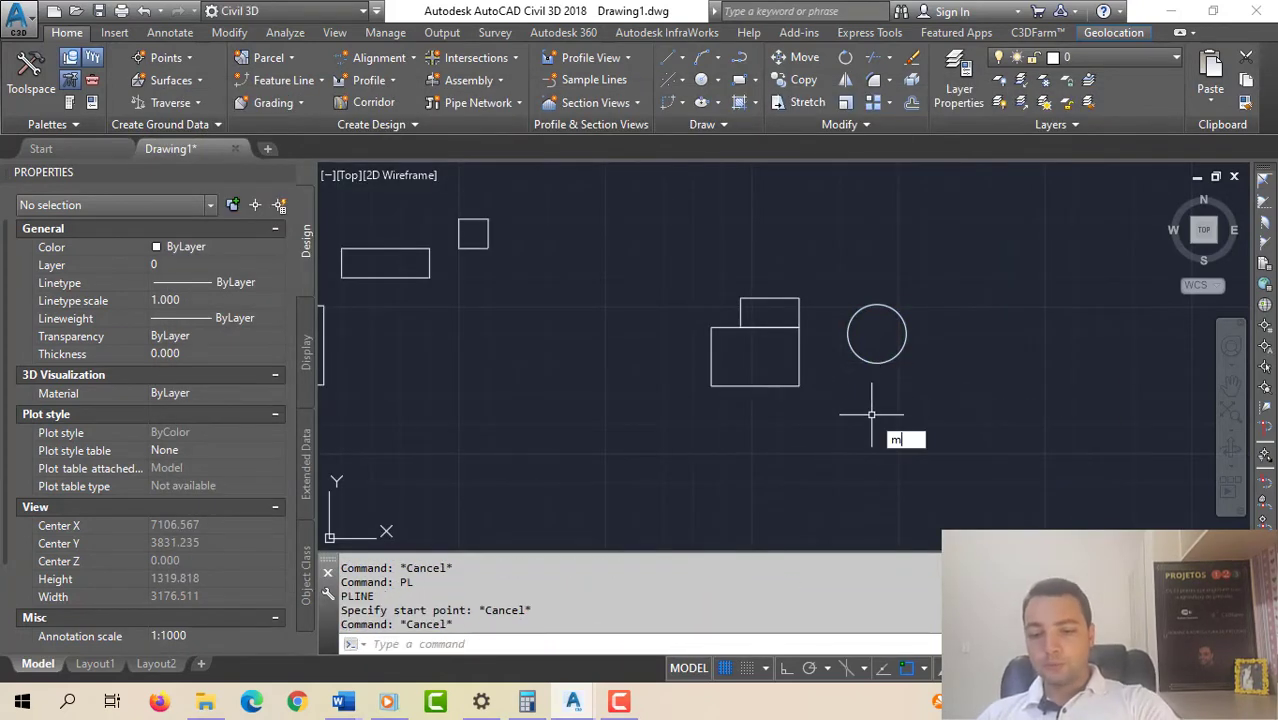
{"action": "key", "text": "Escape"}
{"action": "key", "text": "Escape"}
{"action": "key", "text": "Escape"}
{"action": "left_click", "coordinate": [910, 374]}
{"action": "left_click", "coordinate": [848, 326]}
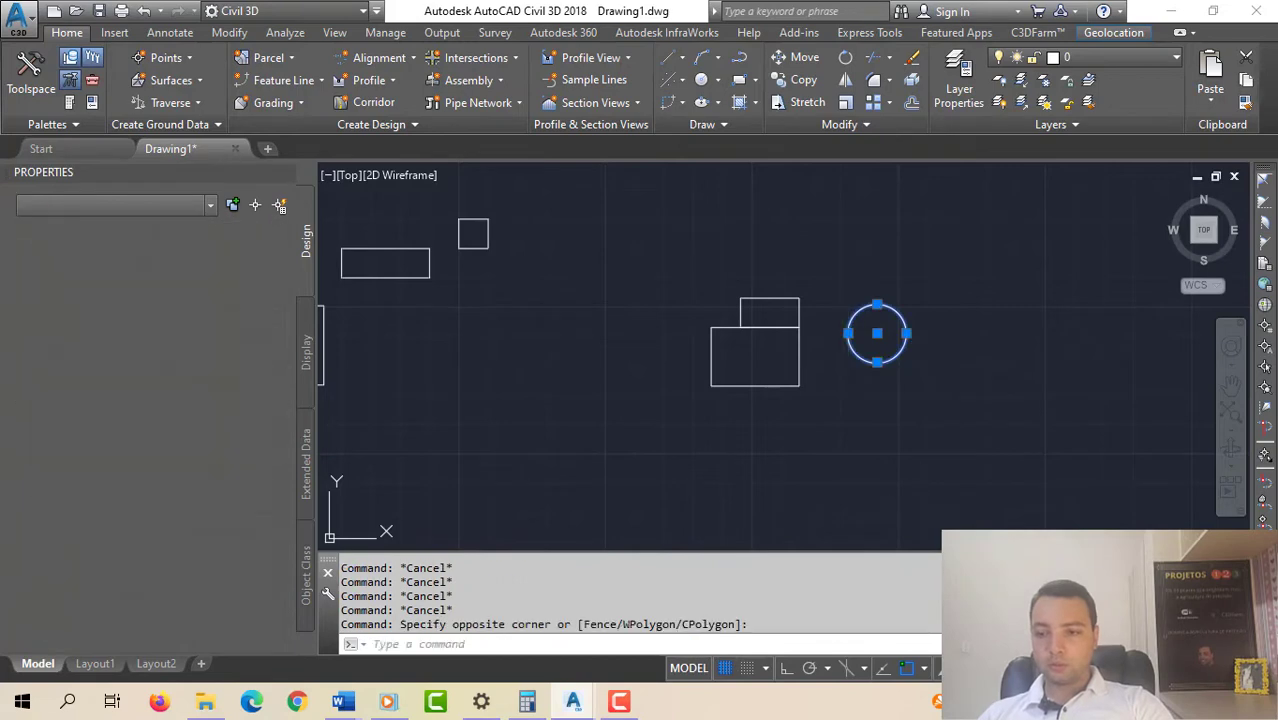
{"action": "key", "text": "Escape"}
- Review the enabled object snap modes in the drafting settings
{"action": "right_click", "coordinate": [903, 669]}
{"action": "left_click", "coordinate": [930, 652]}
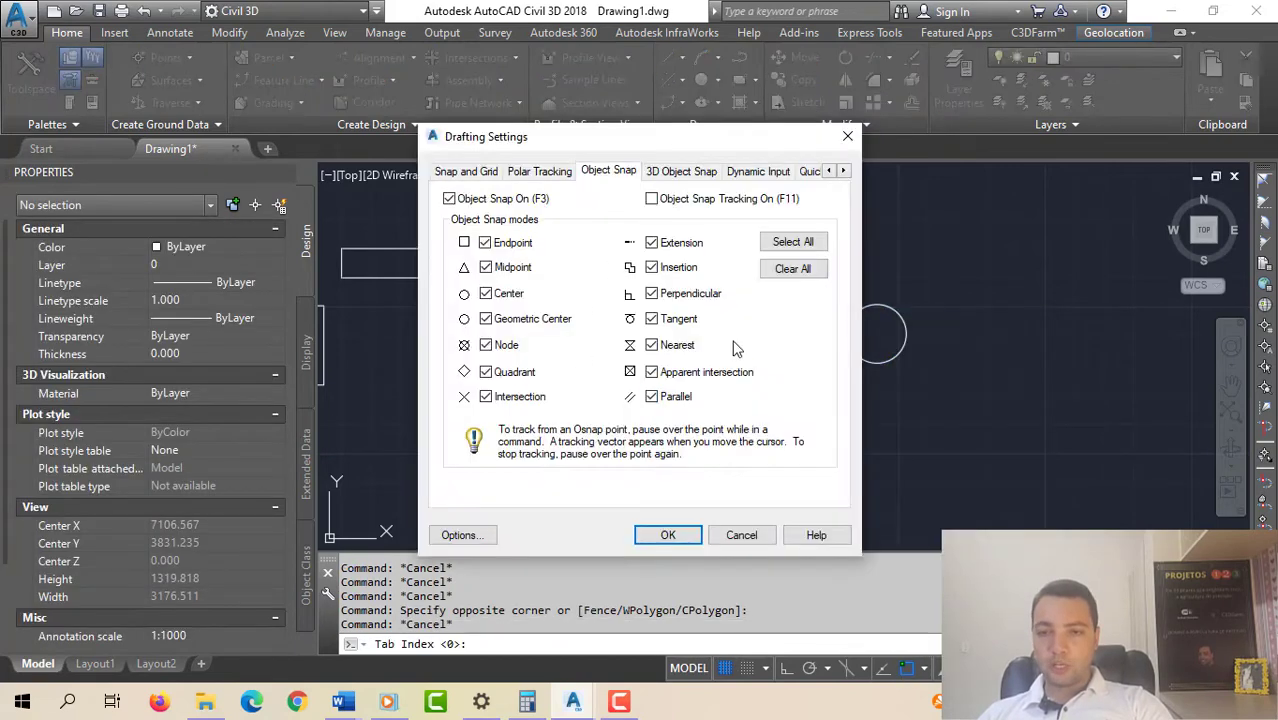
{"action": "left_click", "coordinate": [668, 535]}
{"action": "key", "text": "Escape"}
{"action": "key", "text": "Escape"}
{"action": "key", "text": "Escape"}
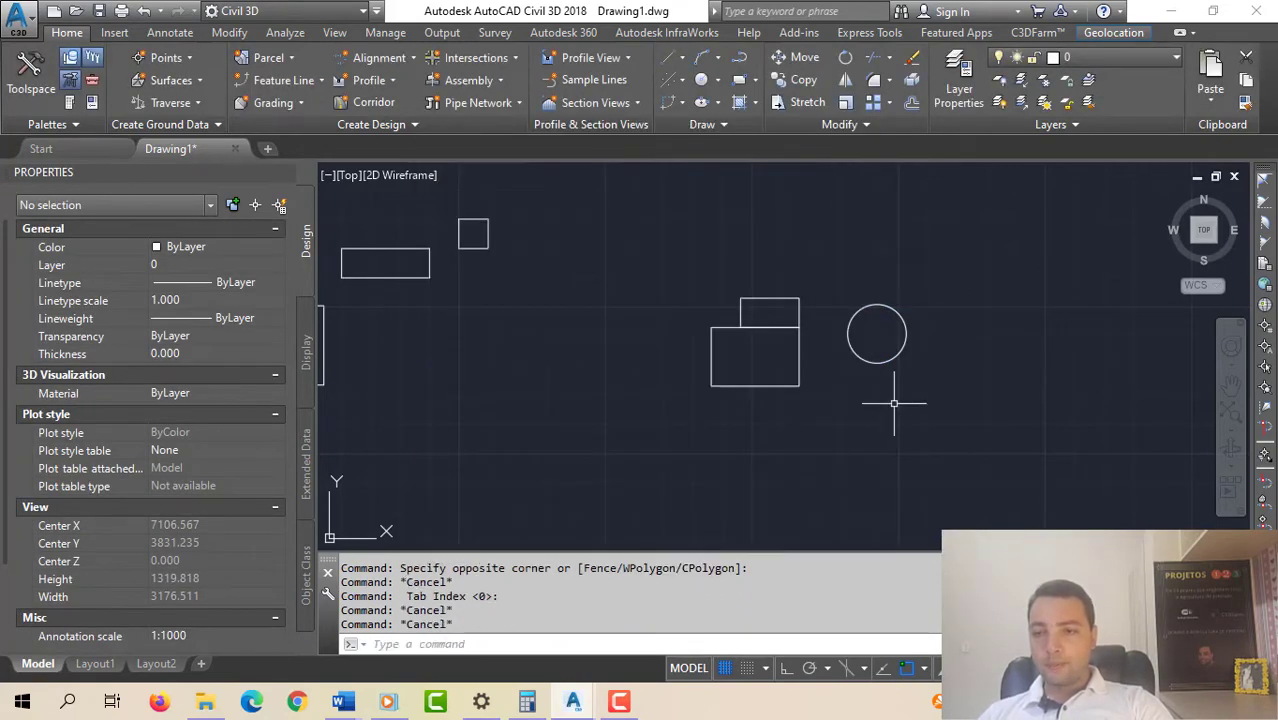
- Move the circle by its lowest quadrant point onto the midpoint of the 300 by 200 rectangle's lower side
{"action": "left_click", "coordinate": [893, 400]}
{"action": "left_click", "coordinate": [848, 326]}
{"action": "type", "text": "m"}
{"action": "key", "text": "Return"}
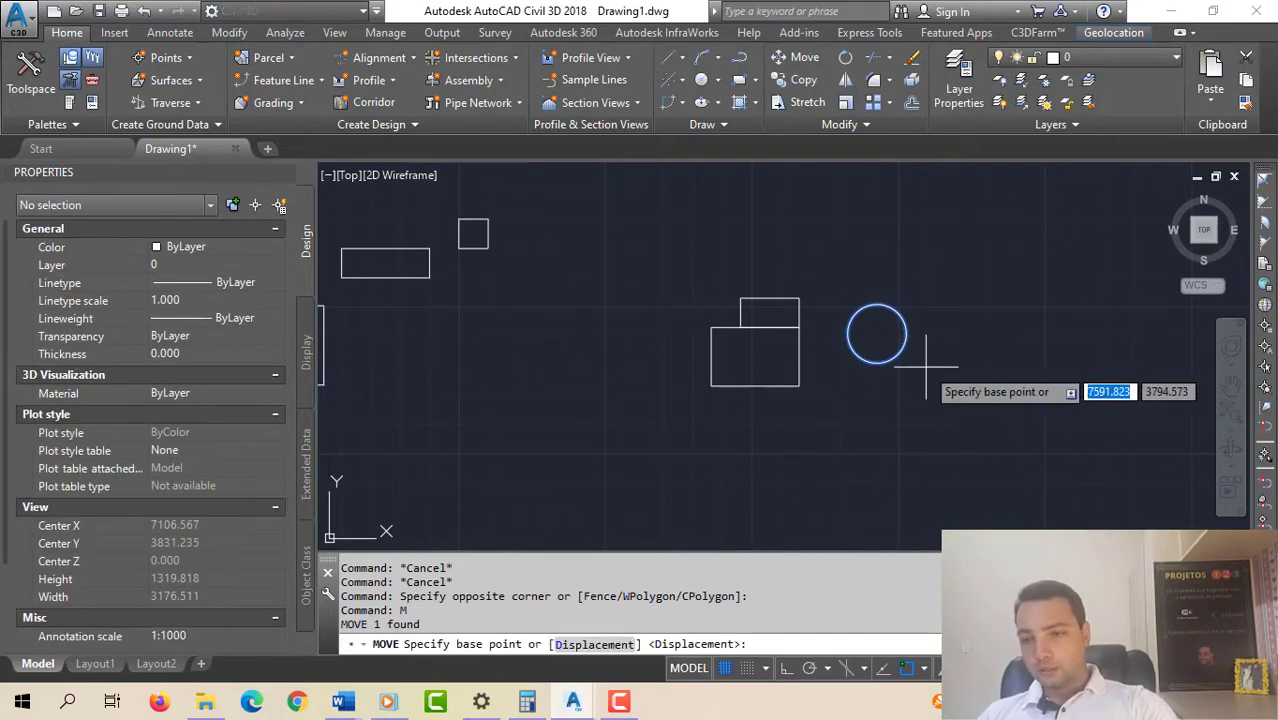
{"action": "left_click", "coordinate": [877, 360]}
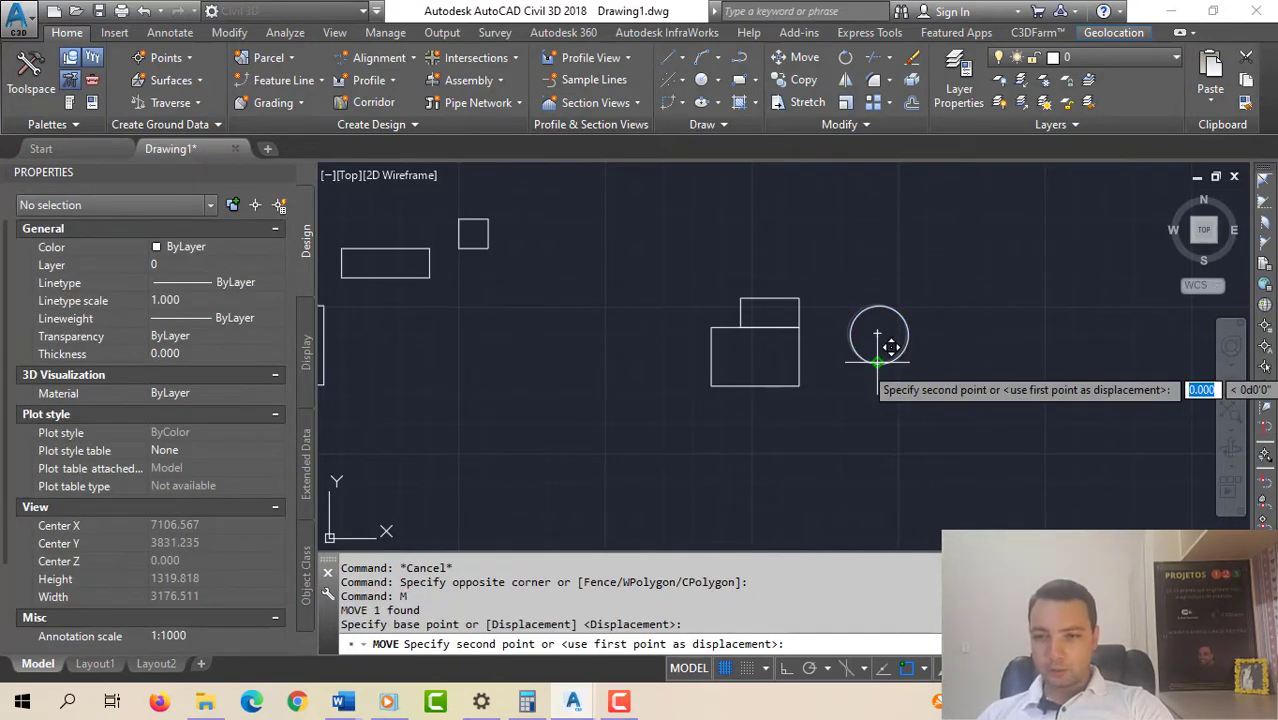
{"action": "scroll", "coordinate": [785, 413], "scroll_direction": "up", "scroll_amount": 5}
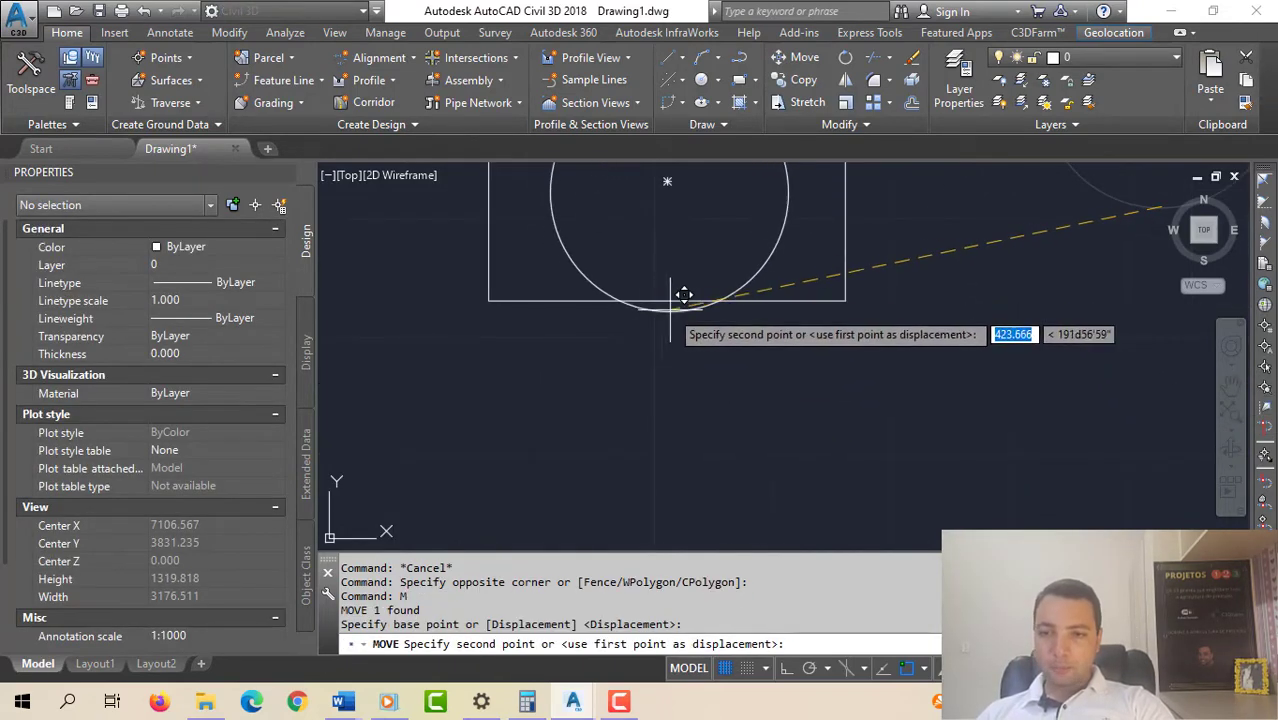
{"action": "scroll", "coordinate": [678, 290], "scroll_direction": "down", "scroll_amount": 2}
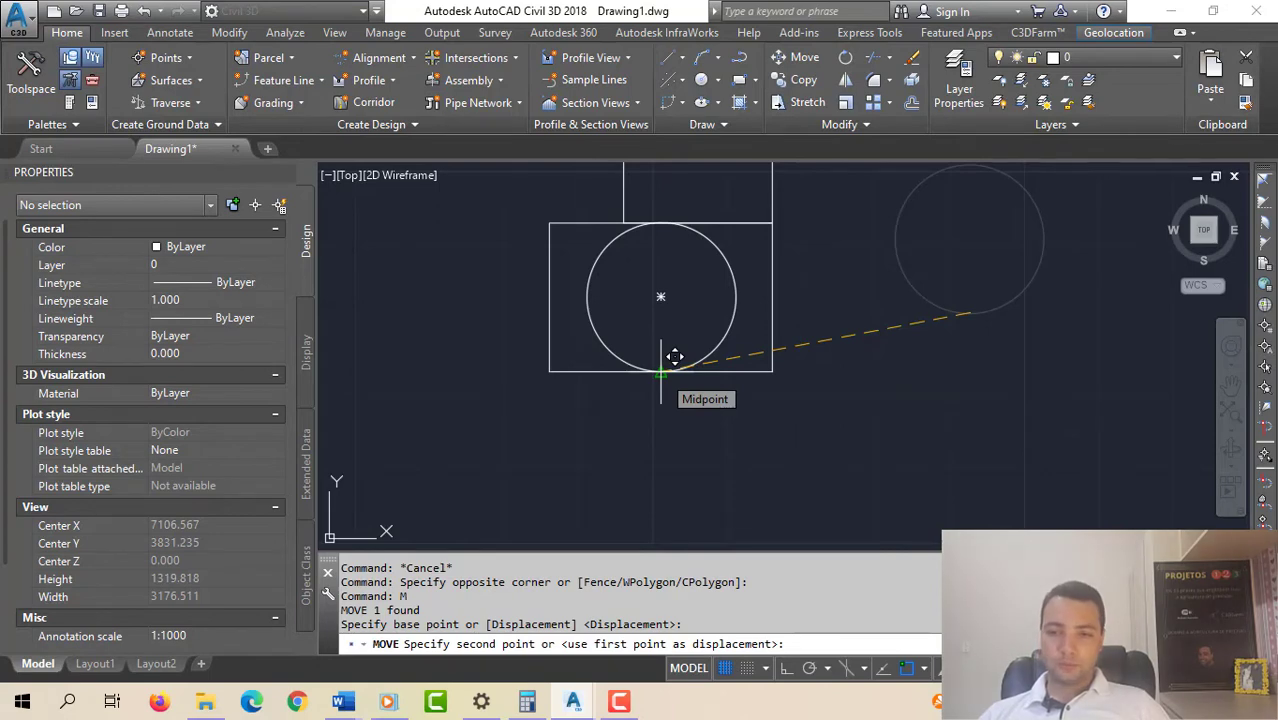
{"action": "left_click", "coordinate": [660, 372]}
- Examine how the circle touches the upper and lower sides of the 300 by 200 rectangle
{"action": "scroll", "coordinate": [634, 212], "scroll_direction": "up", "scroll_amount": 20}
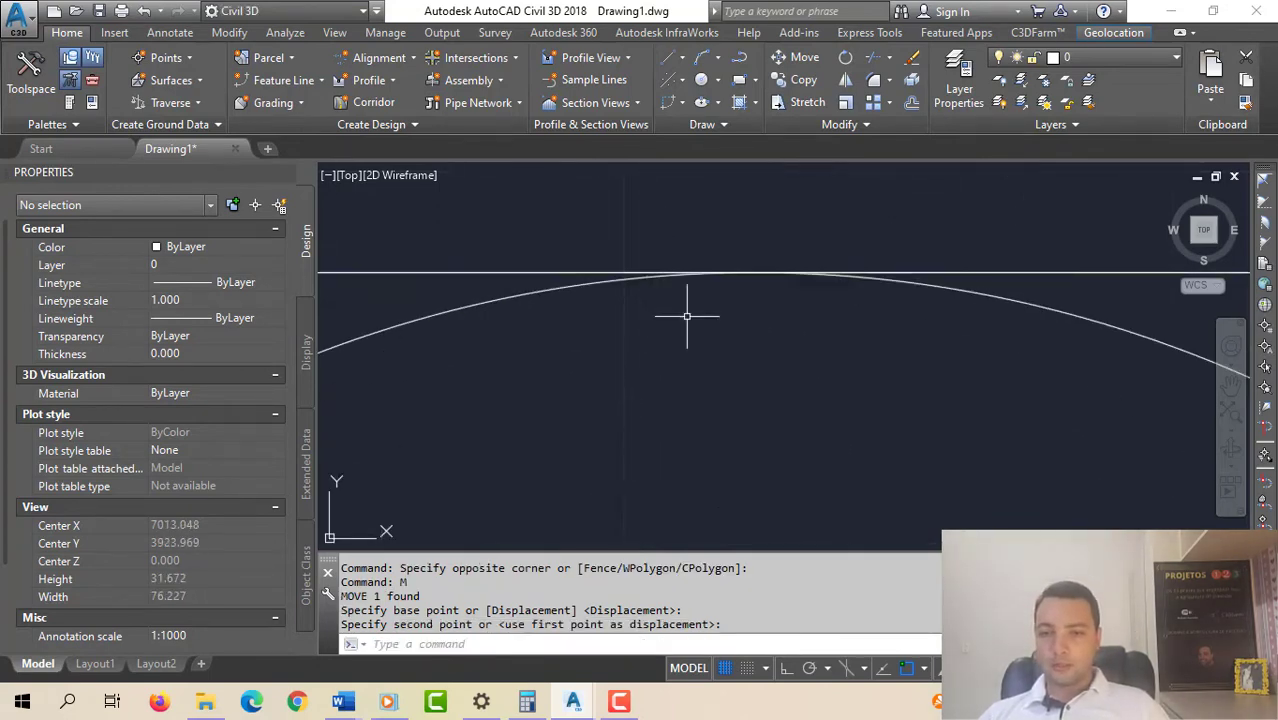
{"action": "scroll", "coordinate": [912, 251], "scroll_direction": "down", "scroll_amount": 8}
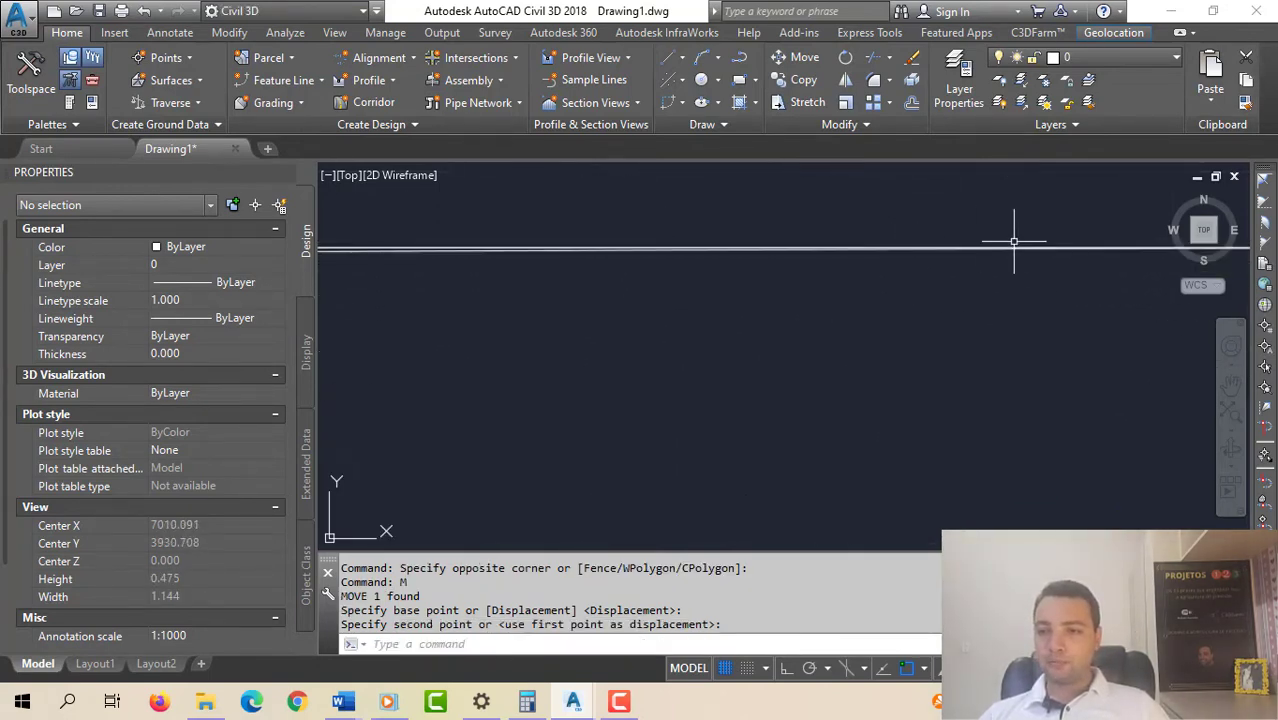
{"action": "scroll", "coordinate": [1014, 243], "scroll_direction": "down", "scroll_amount": 10}
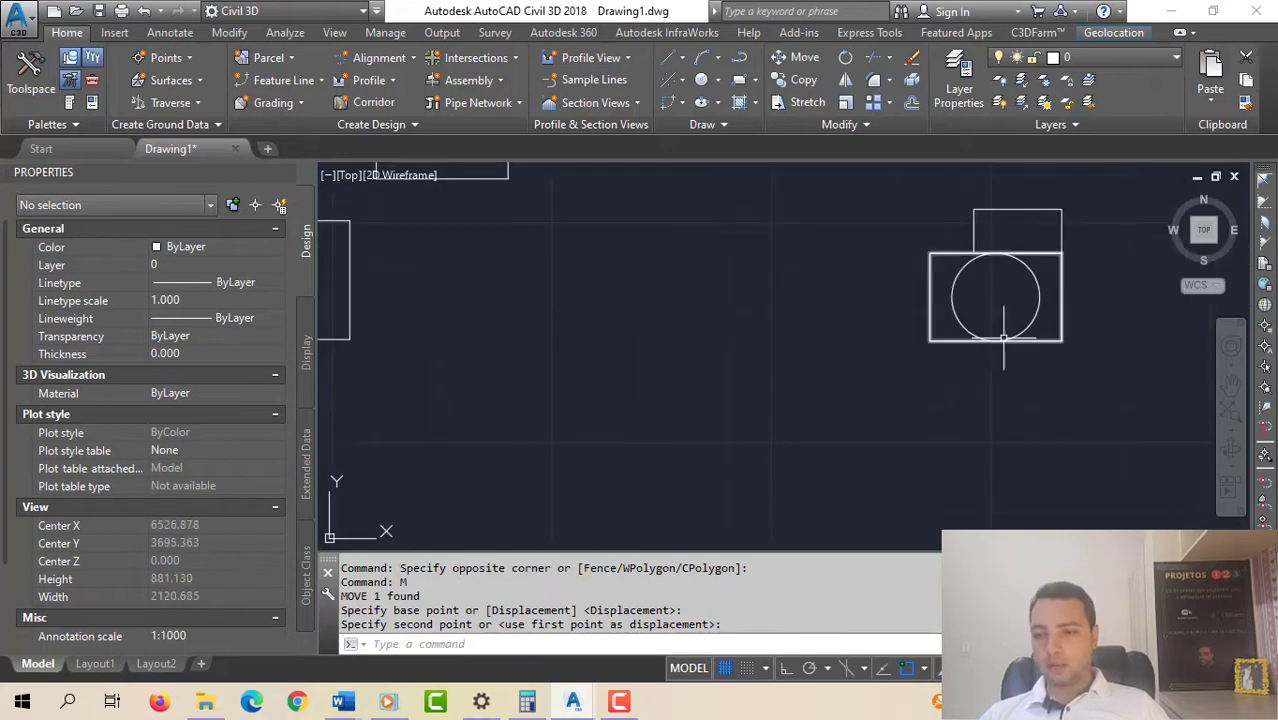
{"action": "scroll", "coordinate": [990, 345], "scroll_direction": "up", "scroll_amount": 10}
{"action": "scroll", "coordinate": [700, 282], "scroll_direction": "up", "scroll_amount": 8}
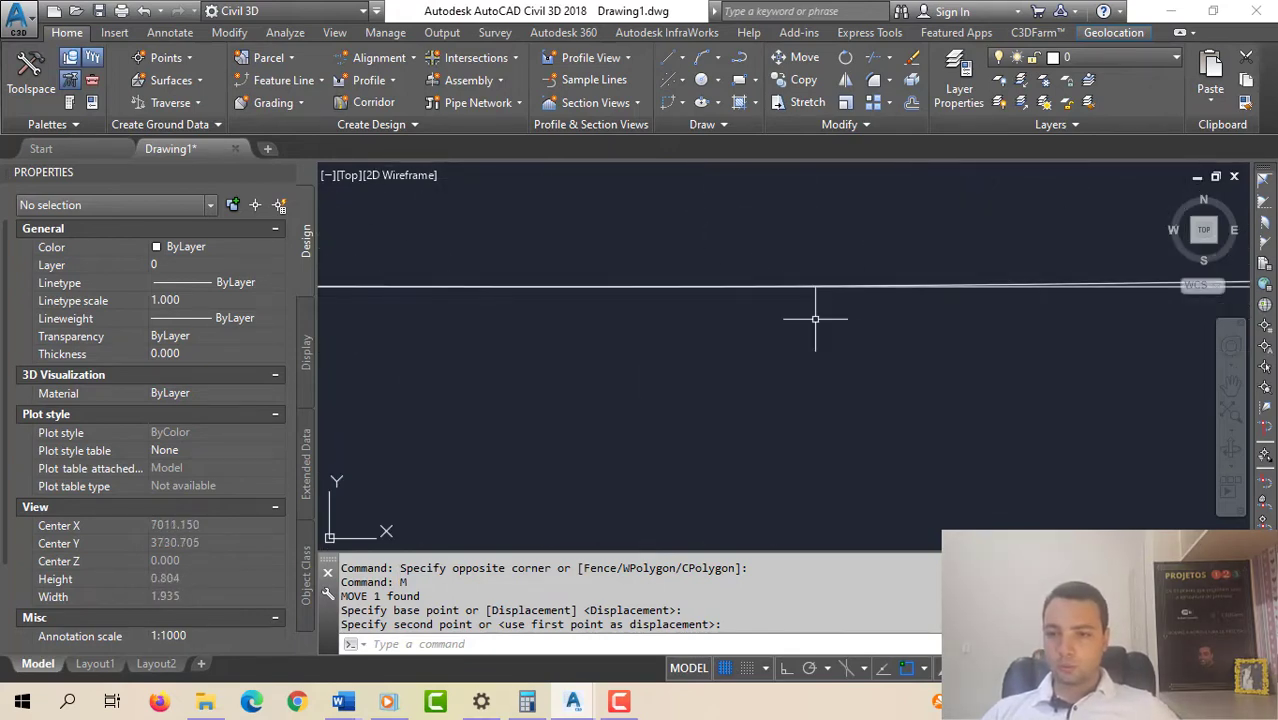
{"action": "scroll", "coordinate": [767, 303], "scroll_direction": "down", "scroll_amount": 11}
{"action": "scroll", "coordinate": [767, 317], "scroll_direction": "down", "scroll_amount": 10}
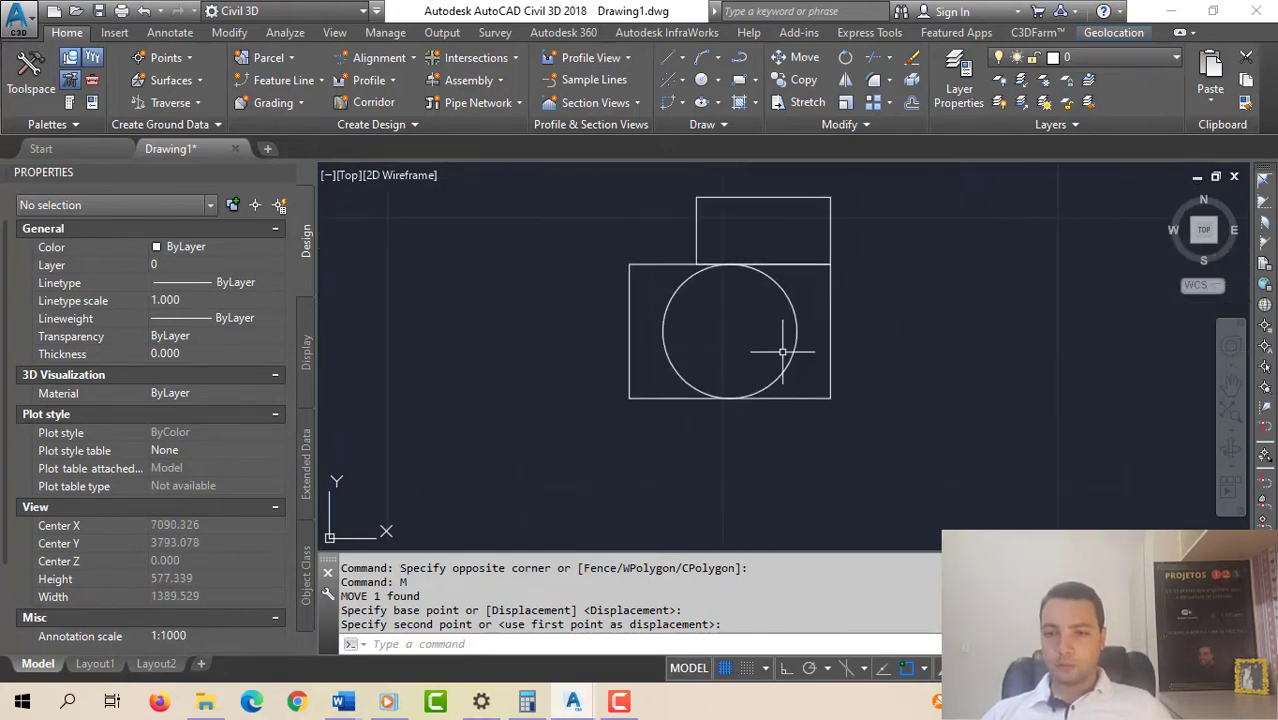
- Delete the smaller rectangle stacked on top of the rectangle that contains the circle
{"action": "left_click", "coordinate": [755, 264]}
{"action": "left_click", "coordinate": [650, 215]}
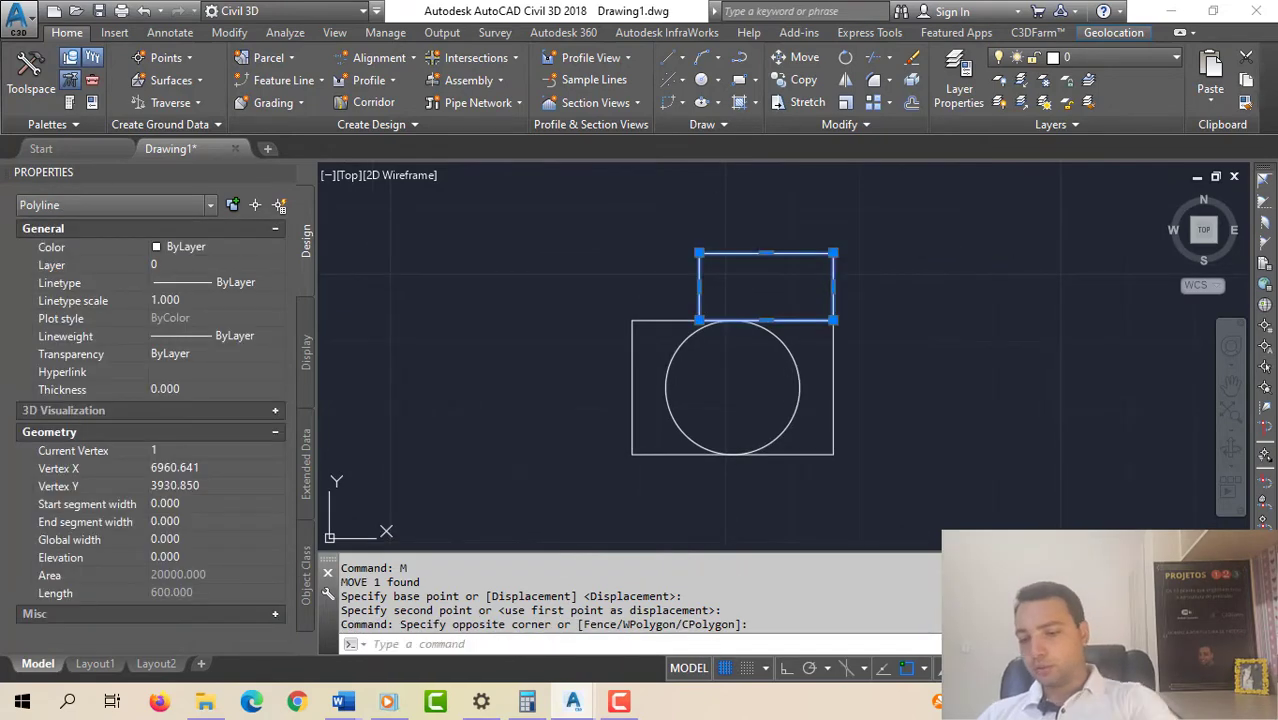
{"action": "key", "text": "Delete"}
{"action": "scroll", "coordinate": [720, 330], "scroll_direction": "down", "scroll_amount": 10}
{"action": "key", "text": "Escape"}
{"action": "key", "text": "Escape"}
{"action": "key", "text": "Escape"}
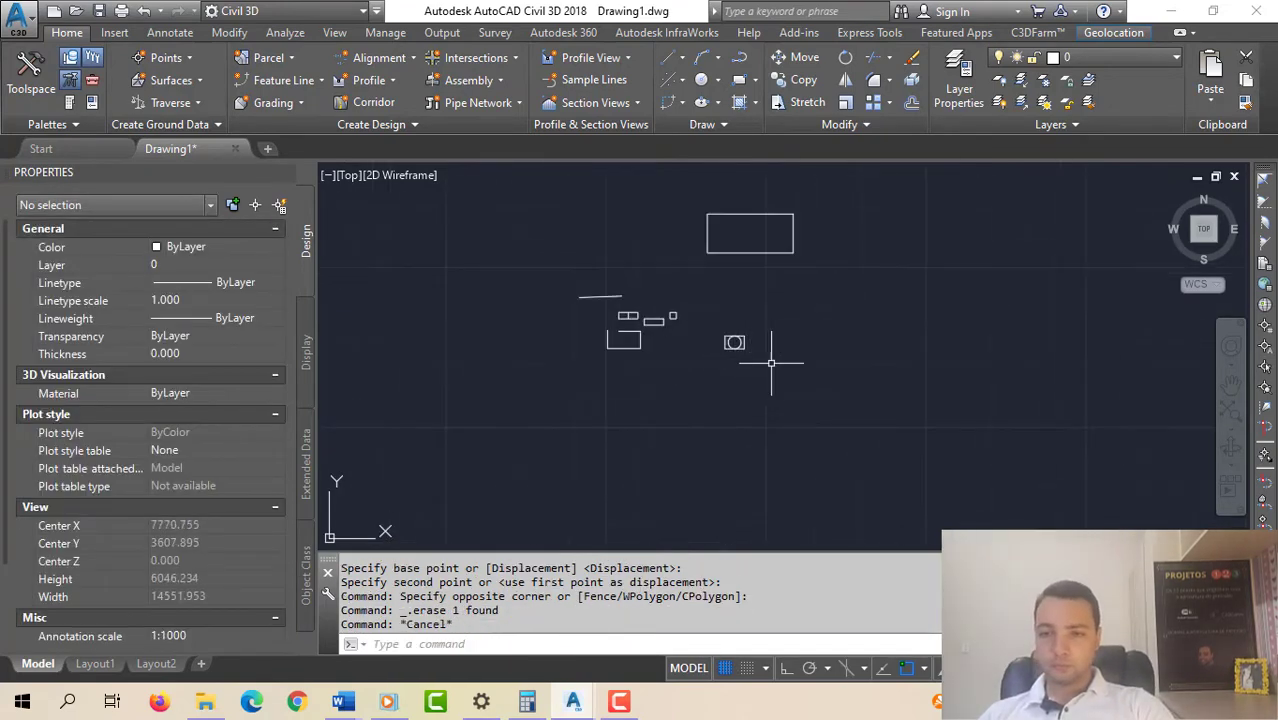
- Turn on Ortho to constrain drawing to horizontal and vertical directions
{"action": "middle_click_drag", "start_coordinate": [747, 402], "coordinate": [745, 365]}
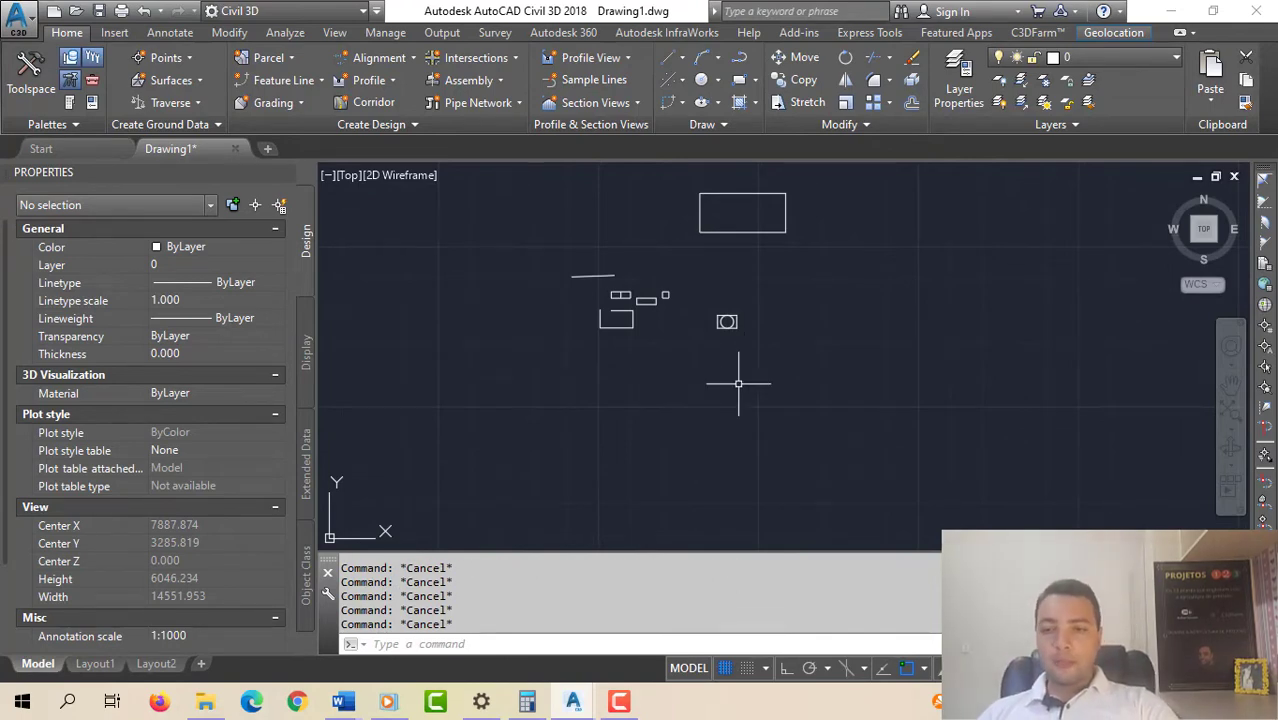
{"action": "mouse_move", "coordinate": [739, 374]}
{"action": "middle_mouse_down"}
{"action": "mouse_move", "coordinate": [753, 416]}
{"action": "mouse_move", "coordinate": [765, 351]}
{"action": "mouse_move", "coordinate": [710, 376]}
{"action": "middle_mouse_up"}
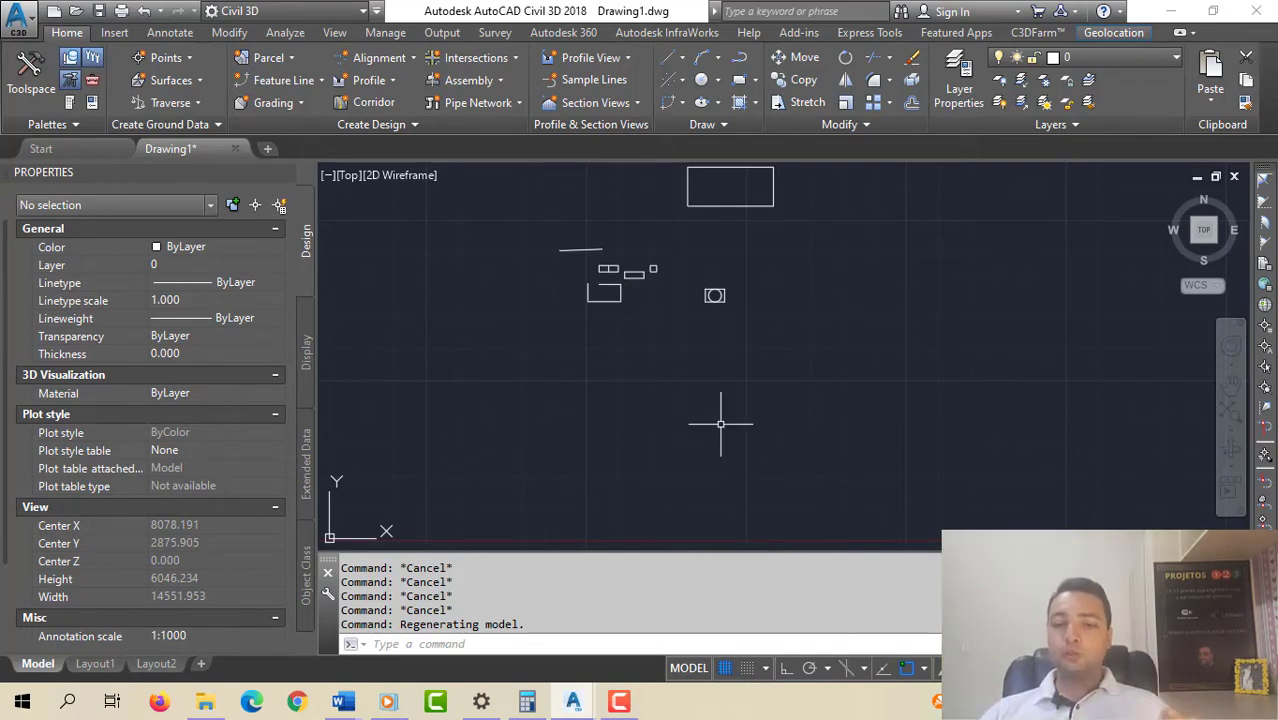
{"action": "key", "text": "Escape"}
{"action": "key", "text": "Escape"}
{"action": "left_click", "coordinate": [789, 668]}
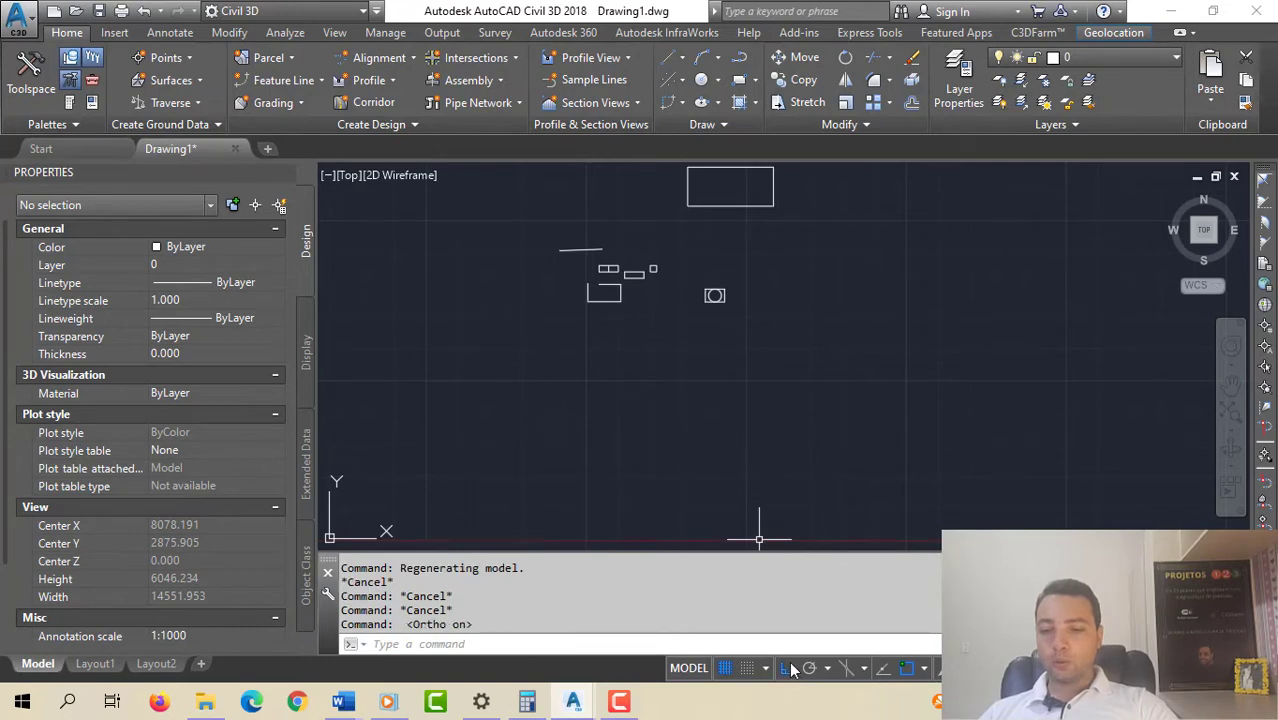
{"action": "middle_click_drag", "start_coordinate": [758, 466], "coordinate": [795, 470]}
- Start a polyline in the empty space below the existing shapes with a horizontal segment 100 units long to the right
{"action": "key", "text": "Return"}
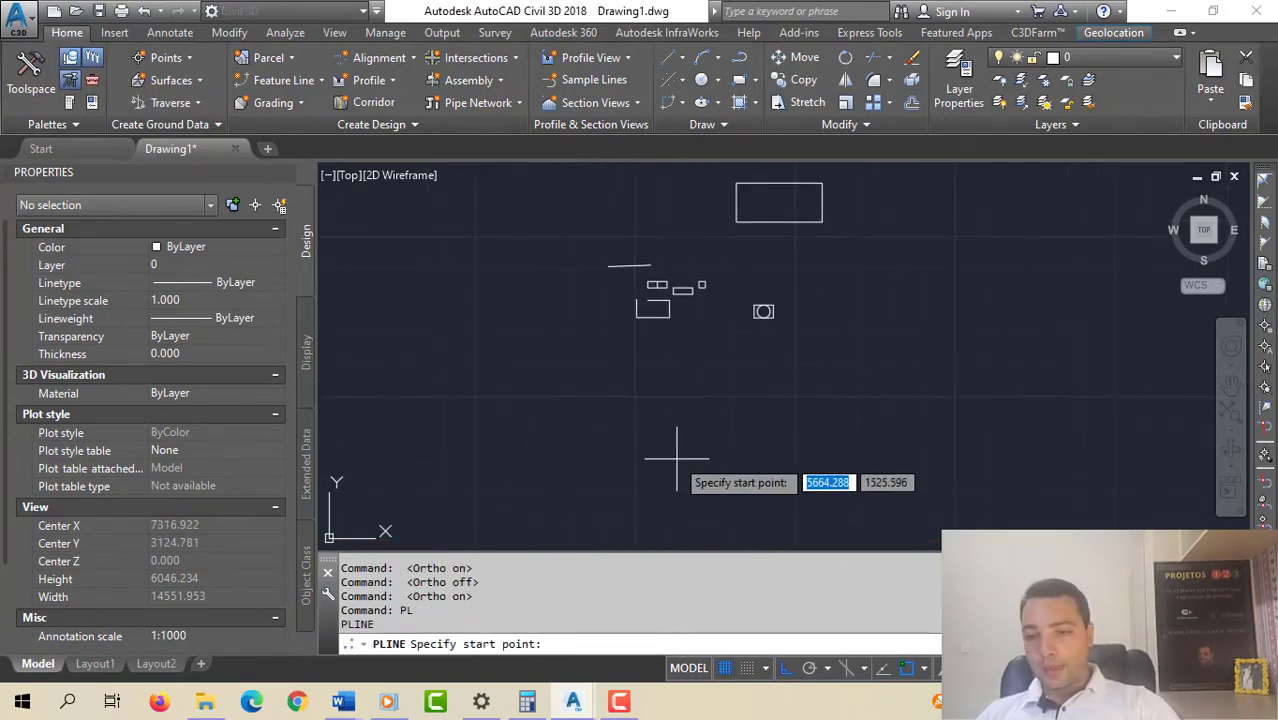
{"action": "middle_click_drag", "start_coordinate": [740, 472], "coordinate": [712, 443]}
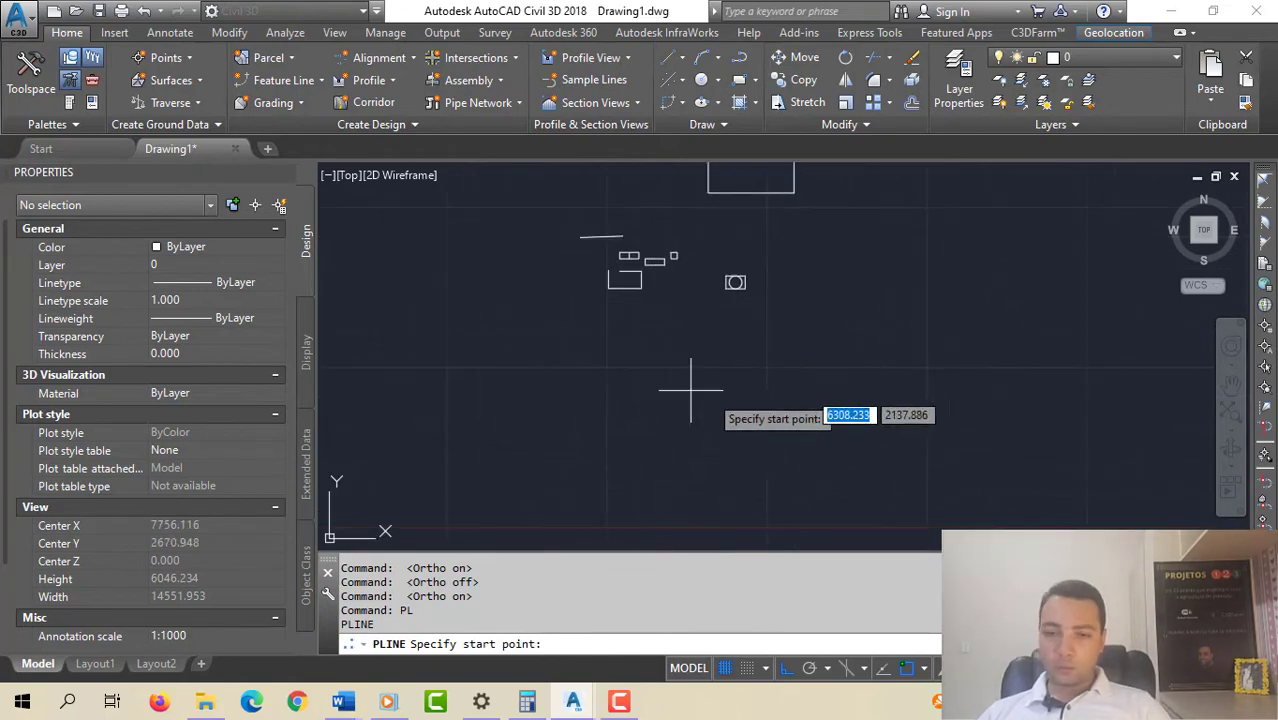
{"action": "left_click", "coordinate": [631, 434]}
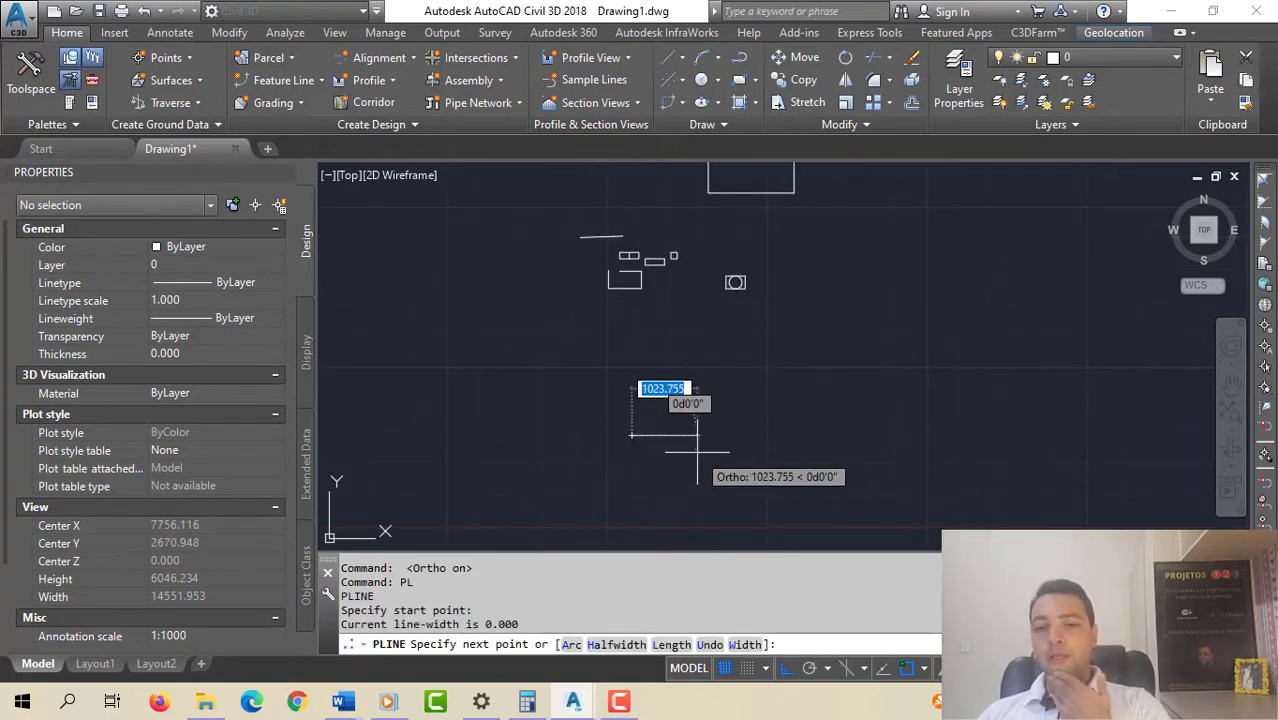
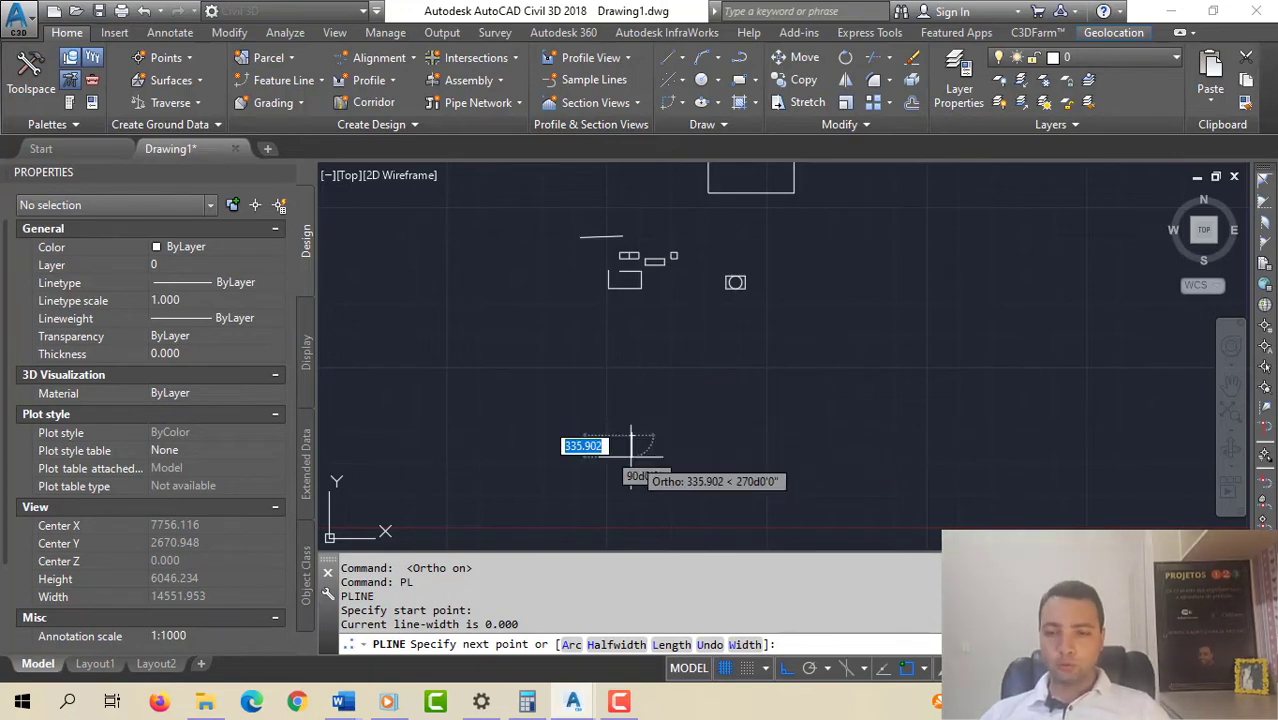
{"action": "type", "text": "1"}
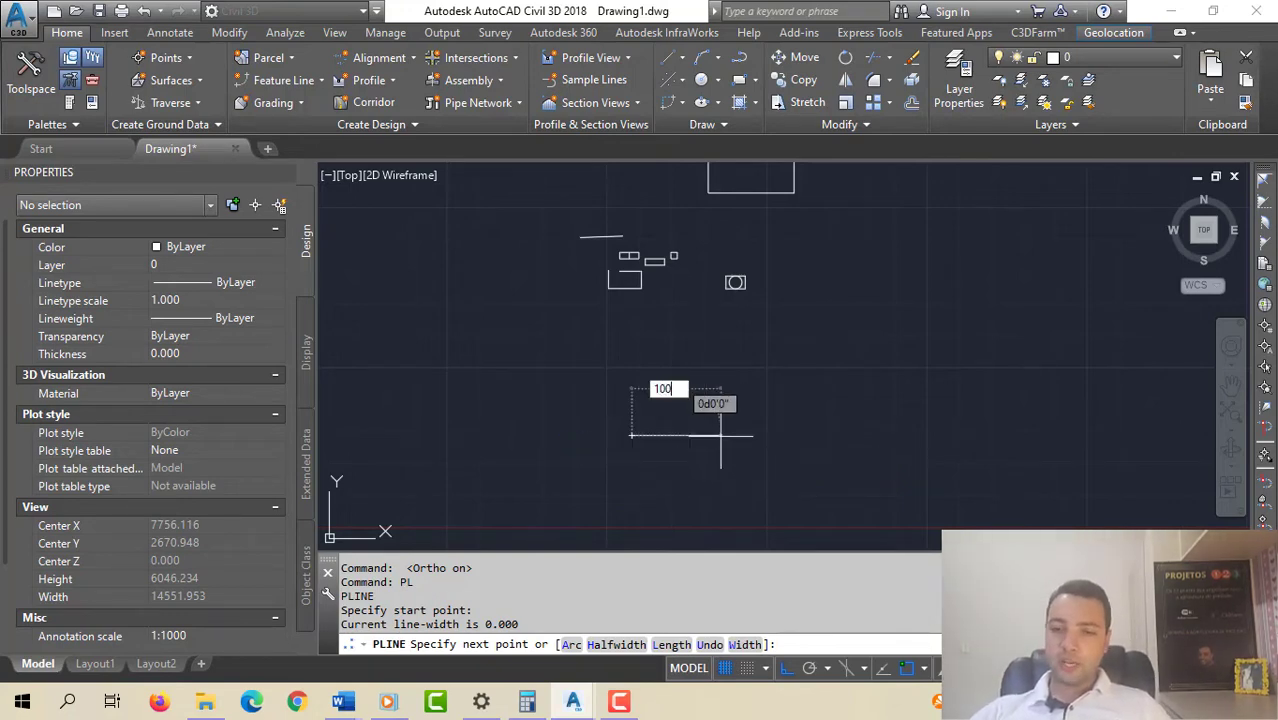
{"action": "type", "text": "00"}
{"action": "key", "text": "Return"}
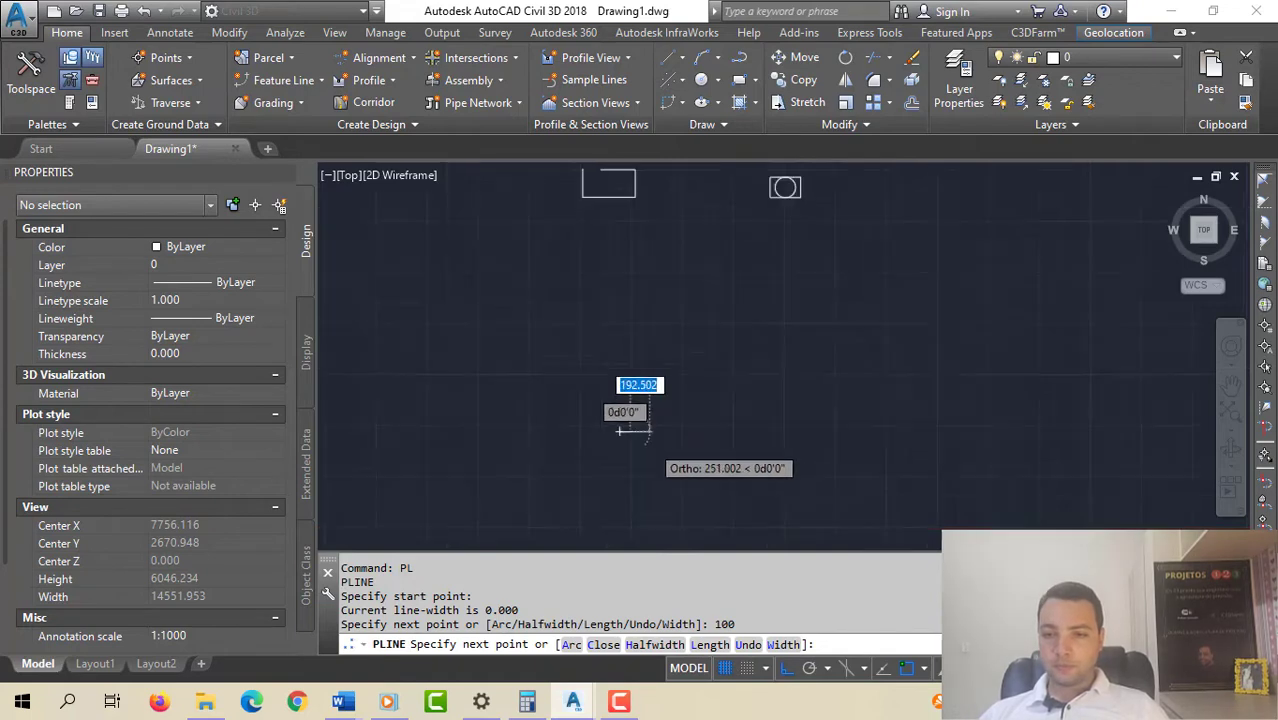
- Continue the polyline from the end of its horizontal segment with a vertical segment 100 units long upward
{"action": "scroll", "coordinate": [648, 441], "scroll_direction": "up", "scroll_amount": 3}
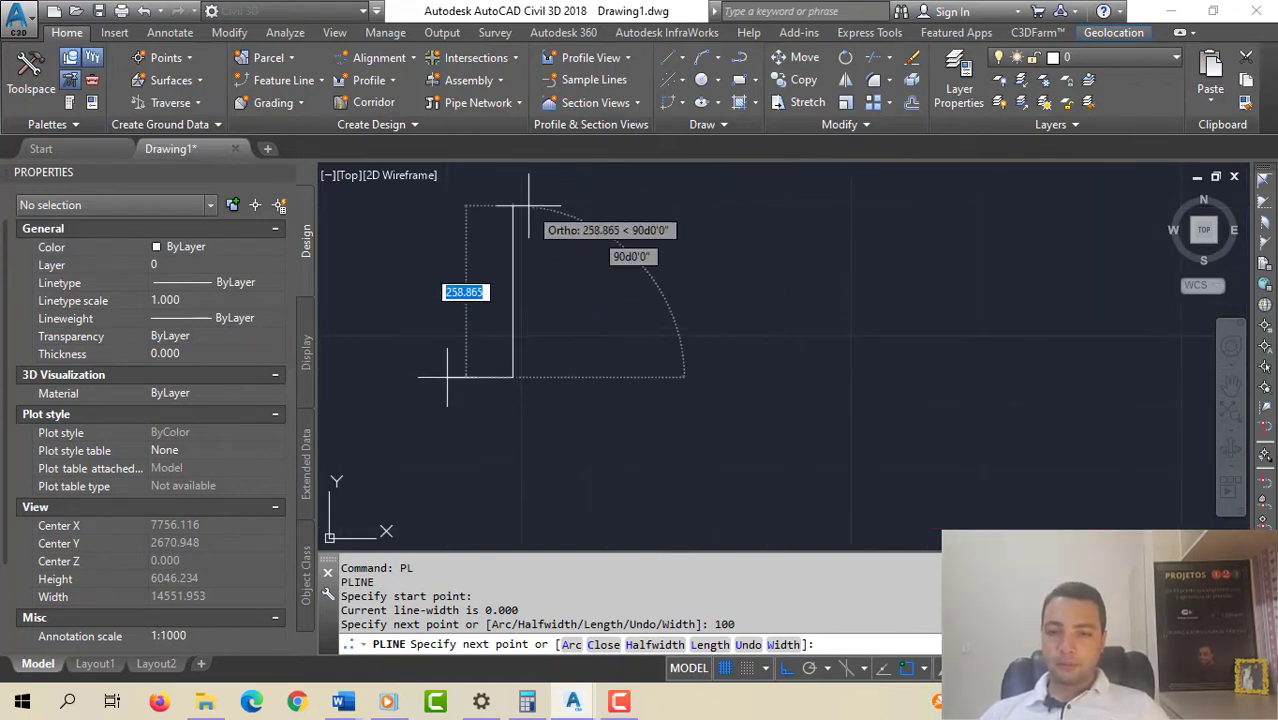
{"action": "middle_click_drag", "start_coordinate": [527, 204], "coordinate": [638, 300]}
{"action": "type", "text": "1"}
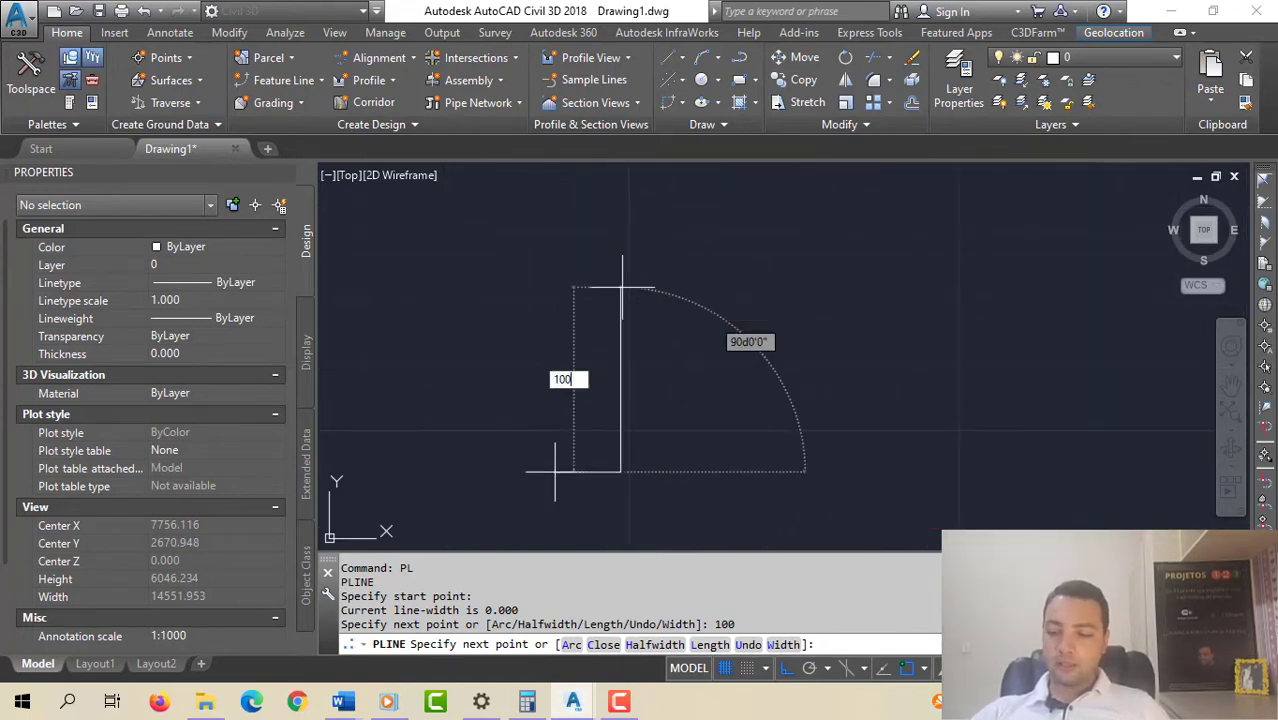
{"action": "type", "text": "00"}
{"action": "key", "text": "Return"}
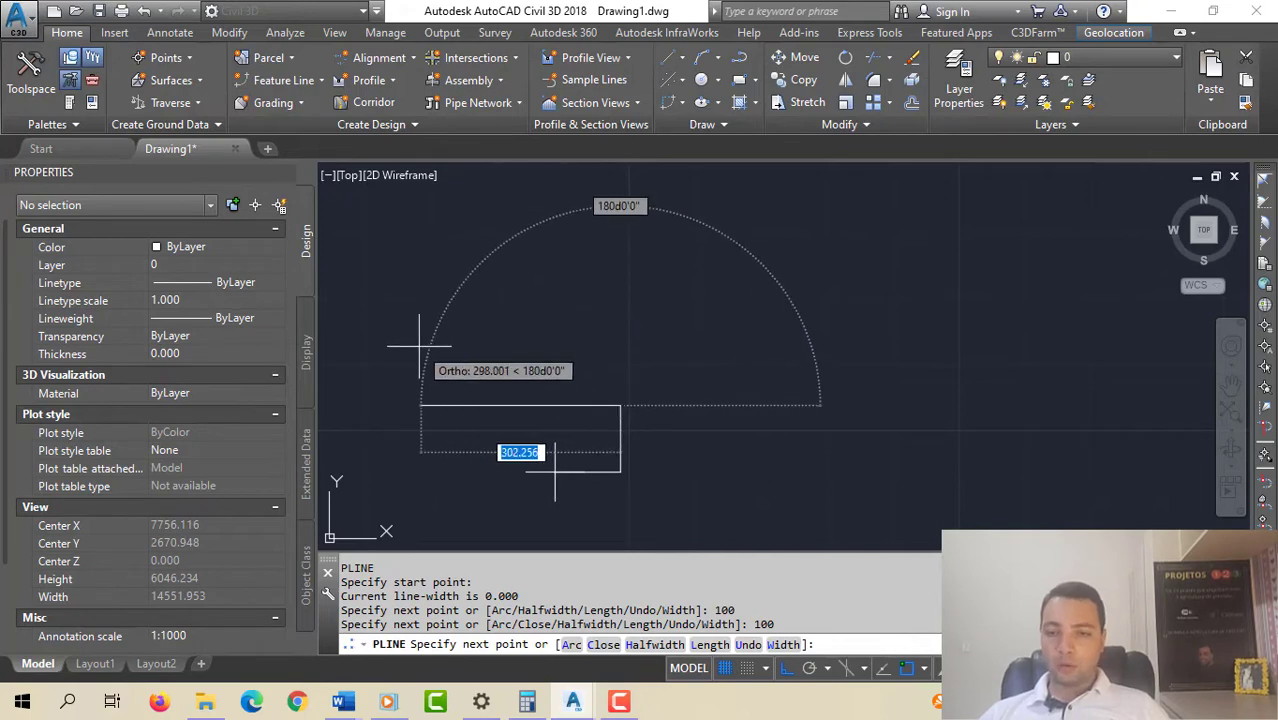
- Add a 100-unit segment to the left and close the polyline back to its start point to form a square
{"action": "type", "text": "100"}
{"action": "key", "text": "Return"}
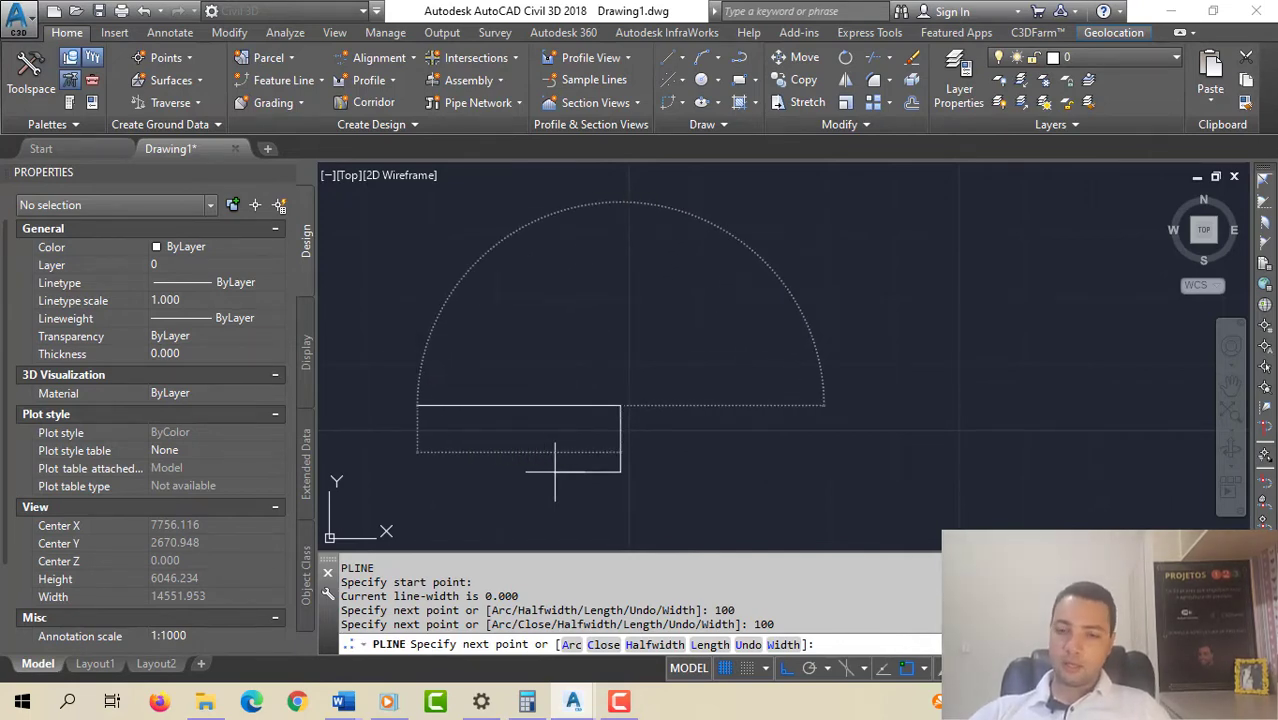
{"action": "type", "text": "c"}
{"action": "key", "text": "Return"}
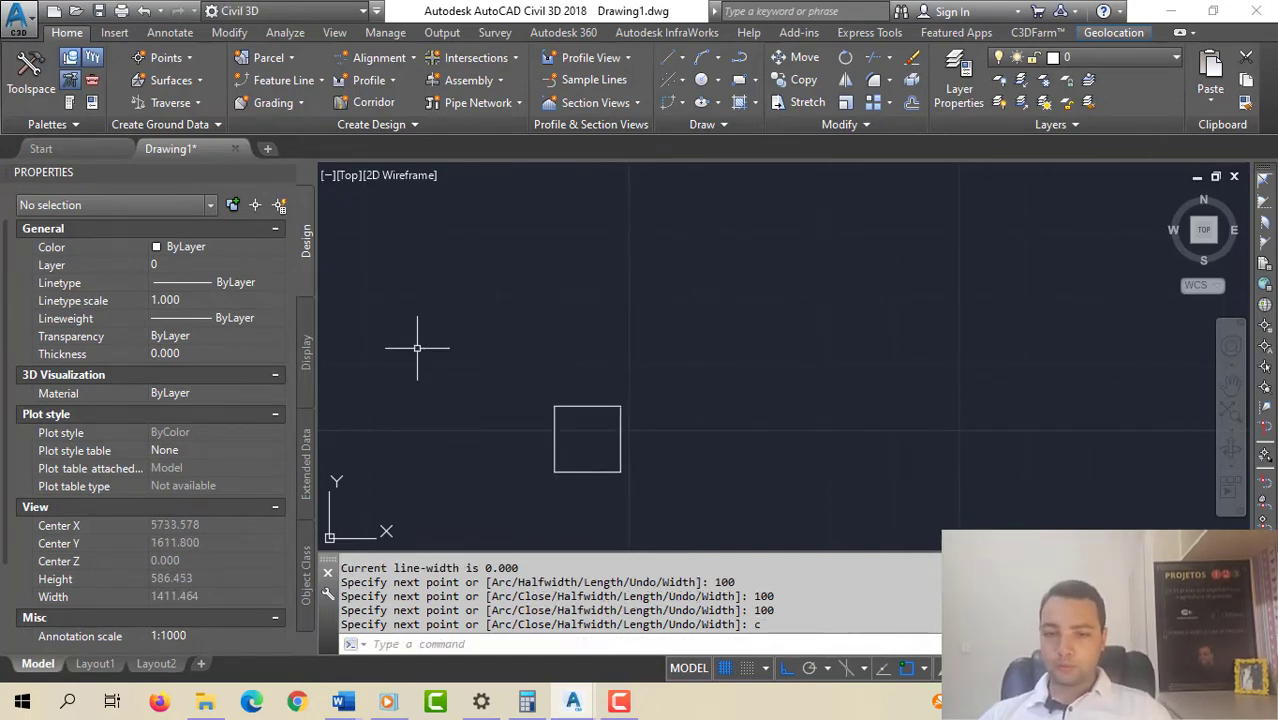
- Select the closed square to examine it as a single polyline, and clear the selection
{"action": "left_click", "coordinate": [594, 426]}
{"action": "left_click", "coordinate": [573, 393]}
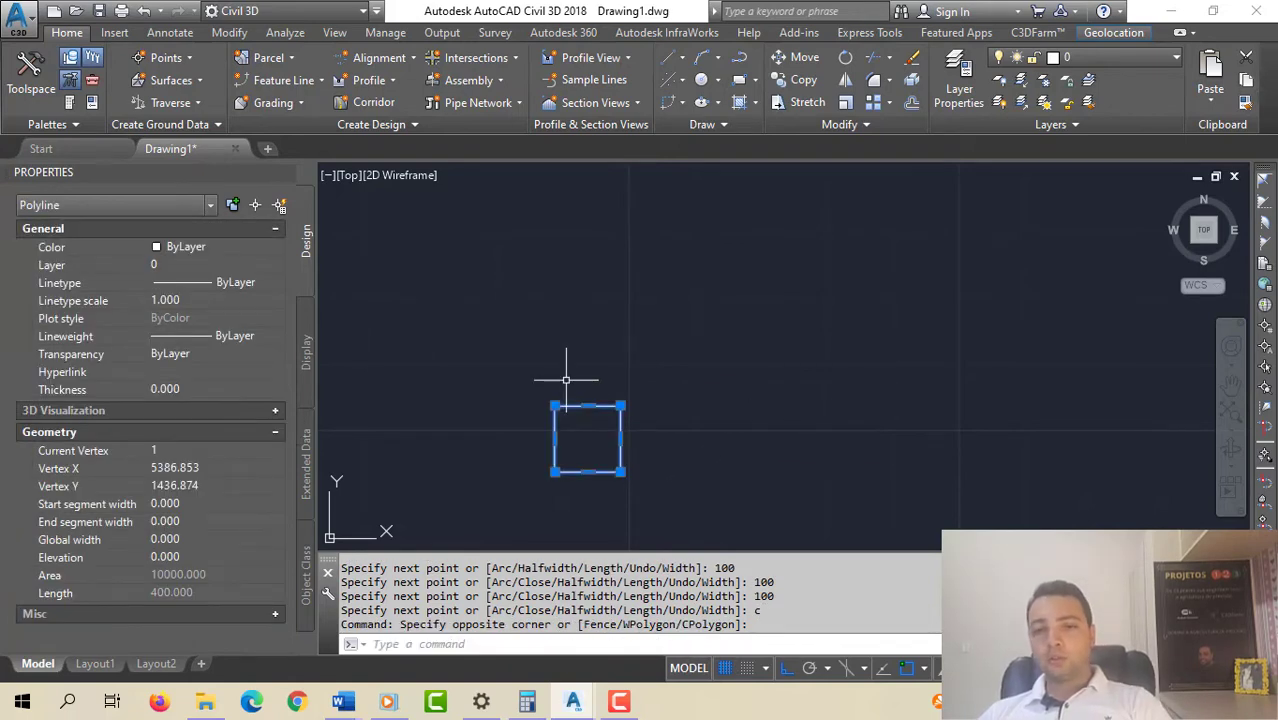
{"action": "scroll", "coordinate": [679, 322], "scroll_direction": "down", "scroll_amount": 3}
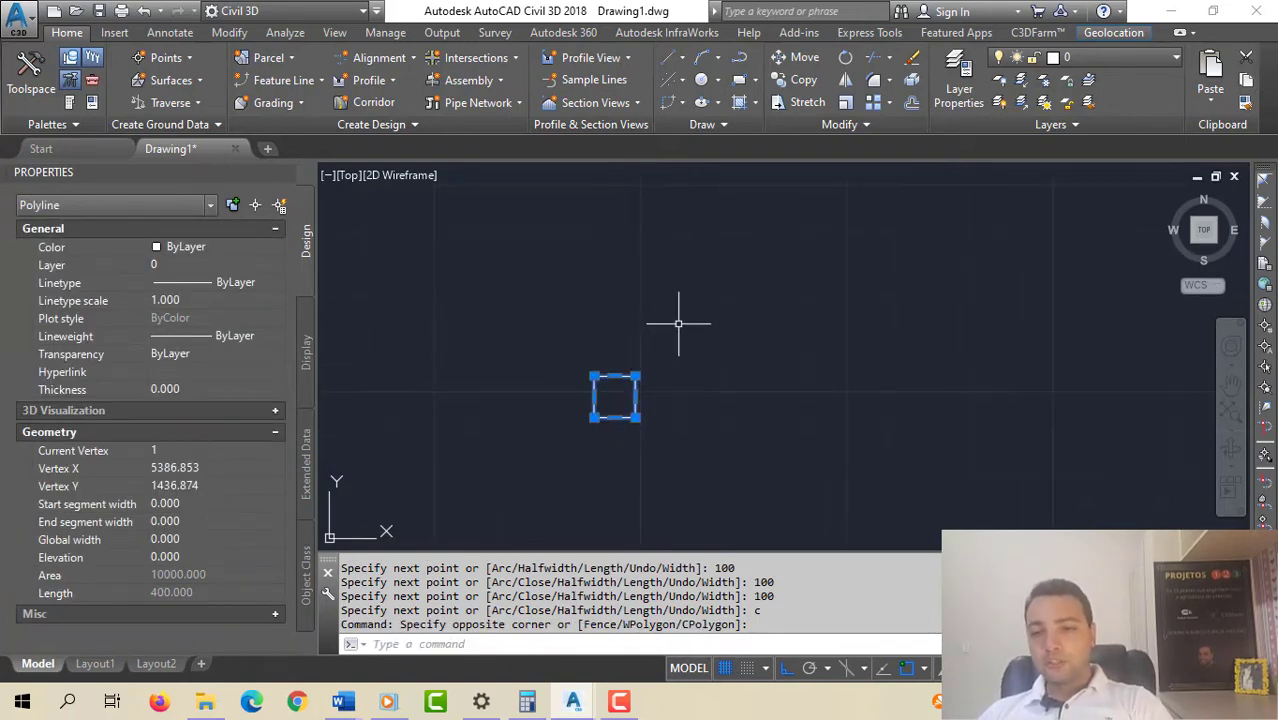
{"action": "middle_click_drag", "start_coordinate": [699, 345], "coordinate": [735, 385]}
{"action": "key", "text": "Escape"}
{"action": "key", "text": "Escape"}
{"action": "key", "text": "Escape"}
{"action": "scroll", "coordinate": [750, 400], "scroll_direction": "down", "scroll_amount": 2}
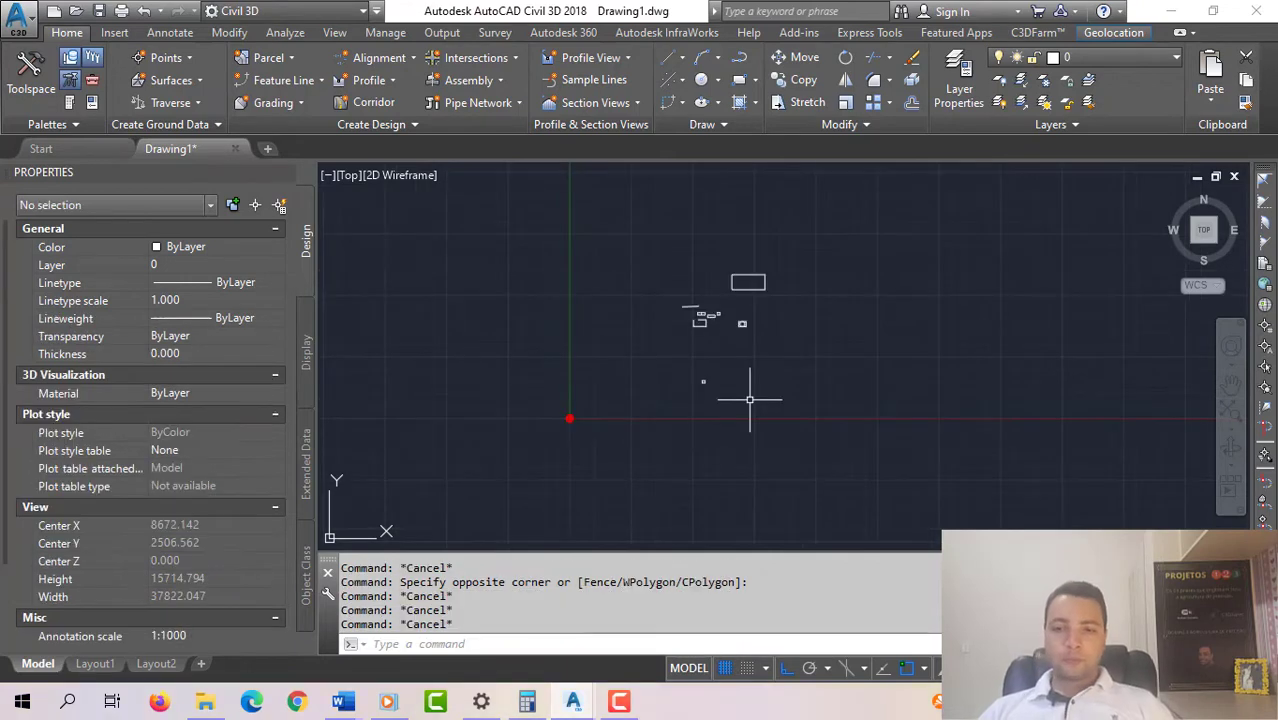
- Erase all existing objects from the drawing
{"action": "left_click", "coordinate": [836, 406]}
{"action": "left_click", "coordinate": [625, 210]}
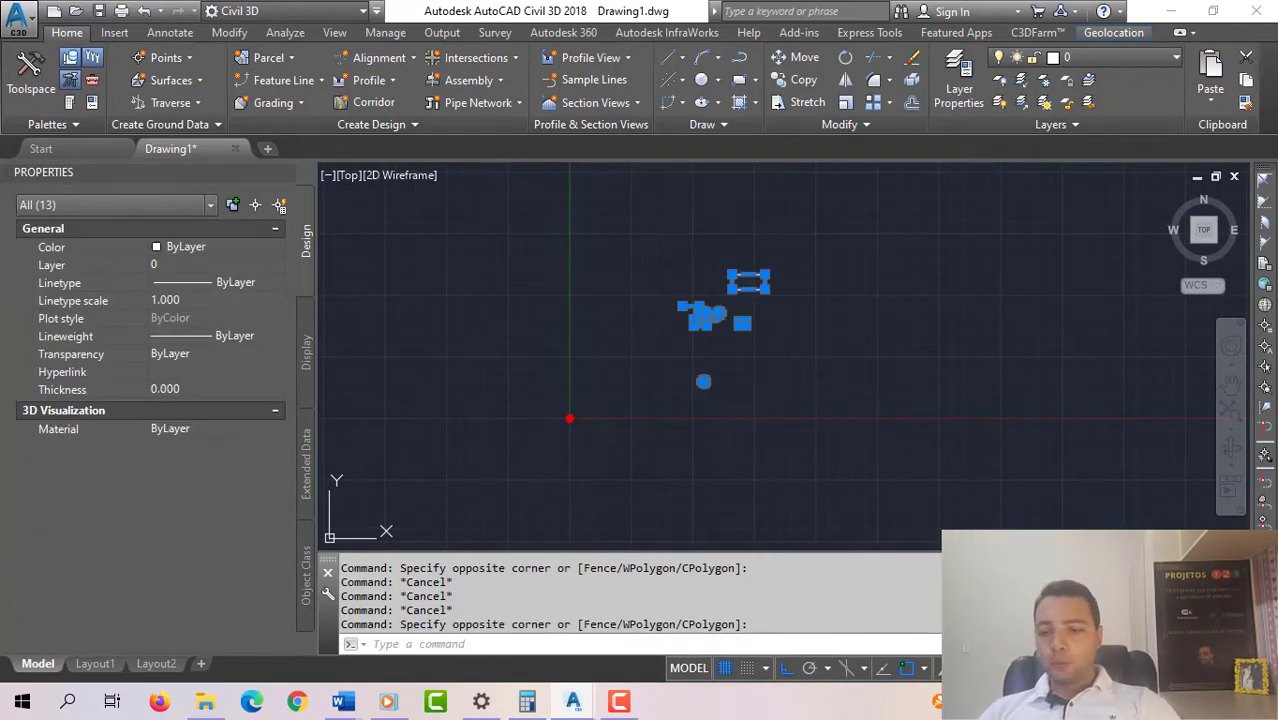
{"action": "key", "text": "Delete"}
{"action": "middle_click_drag", "start_coordinate": [687, 334], "coordinate": [633, 337]}
{"action": "key", "text": "Escape"}
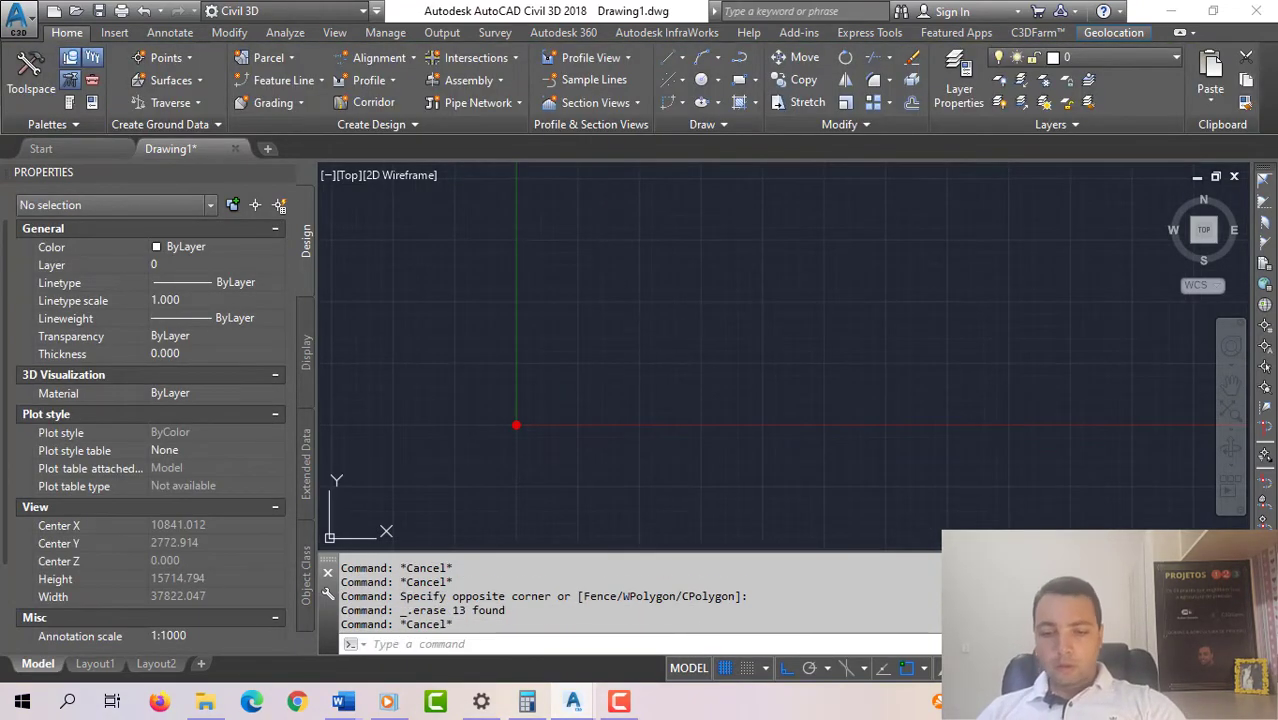
{"action": "key", "text": "Escape"}
{"action": "key", "text": "Escape"}
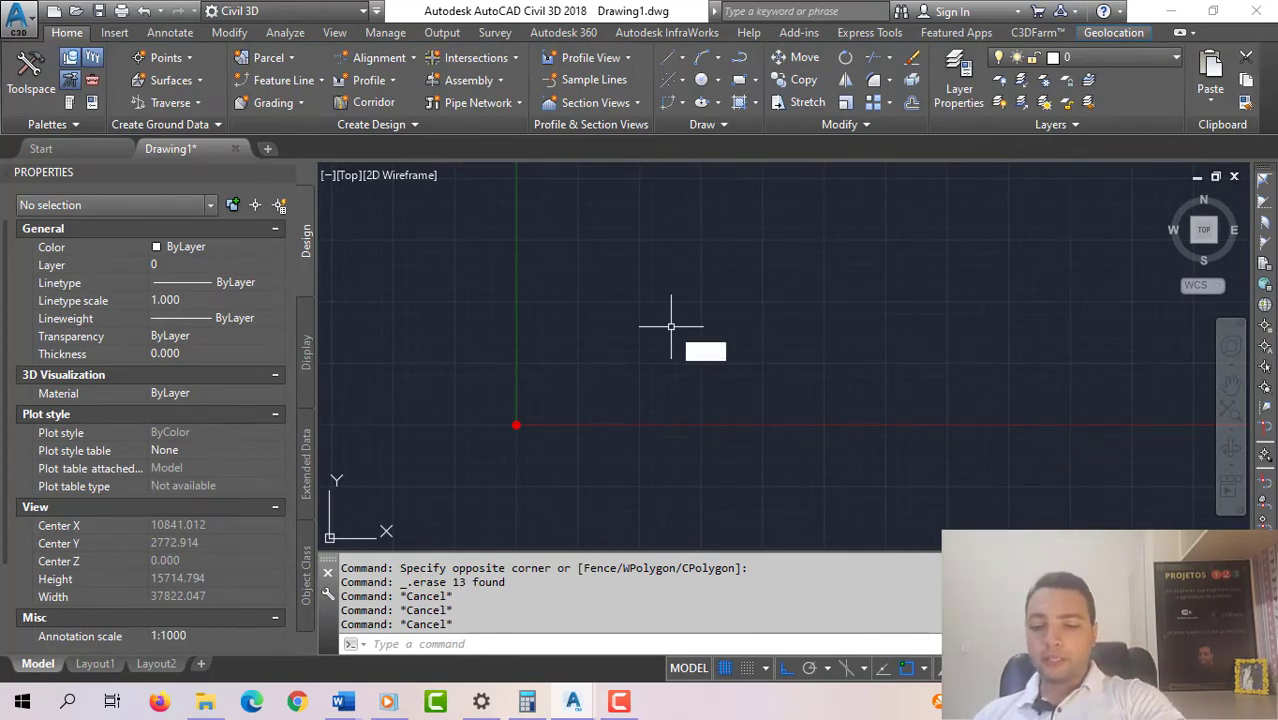
{"action": "type", "text": "pl"}
{"action": "key", "text": "Return"}
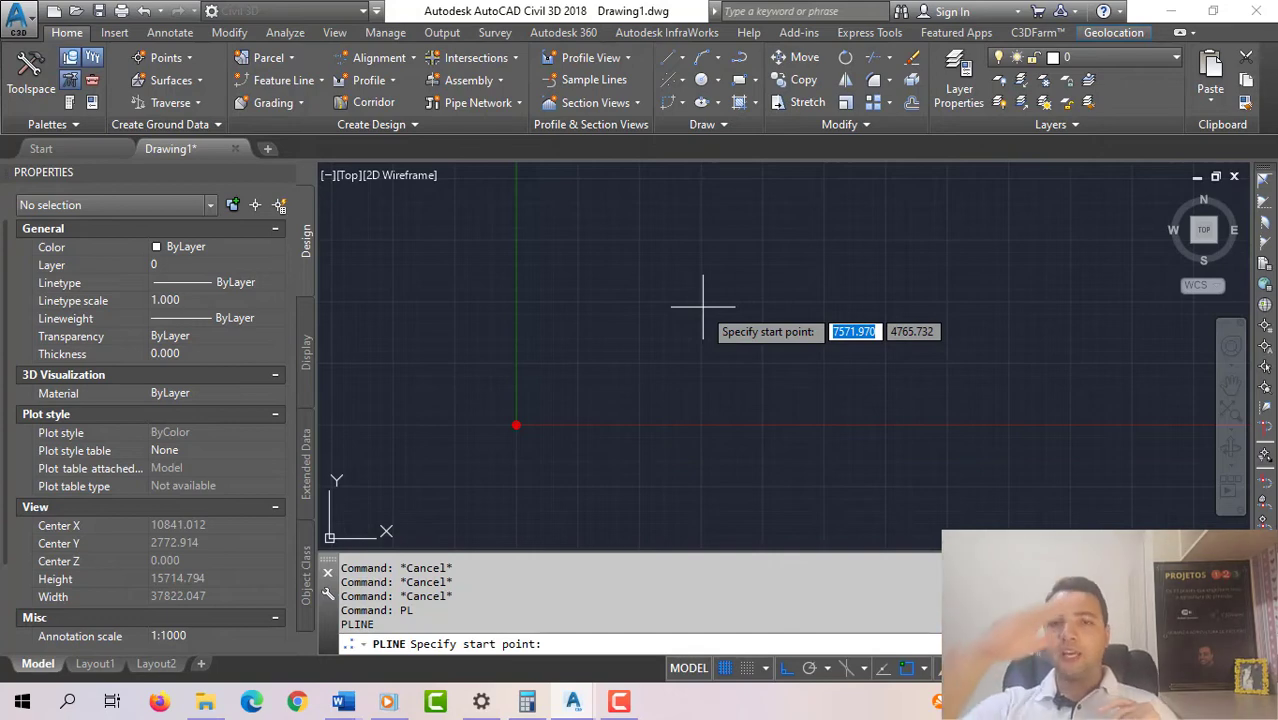
{"action": "key", "text": "Escape"}
{"action": "key", "text": "Escape"}
{"action": "key", "text": "Escape"}
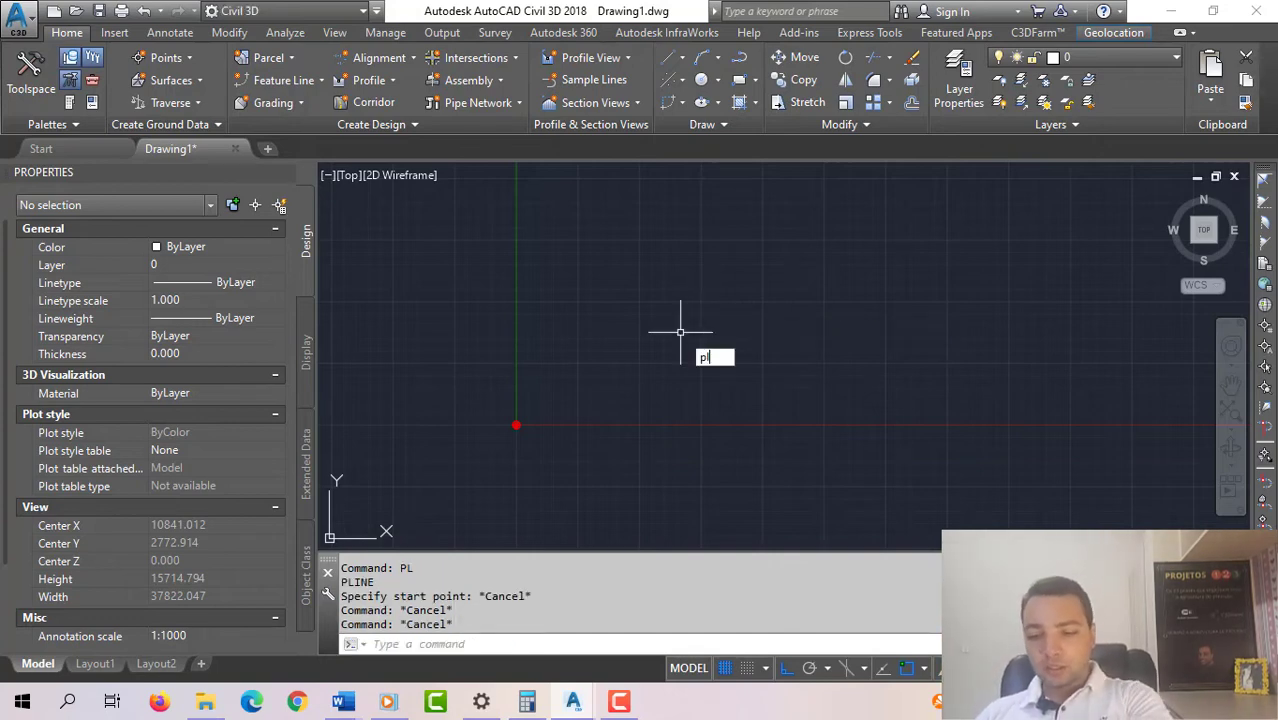
{"action": "key", "text": "Return"}
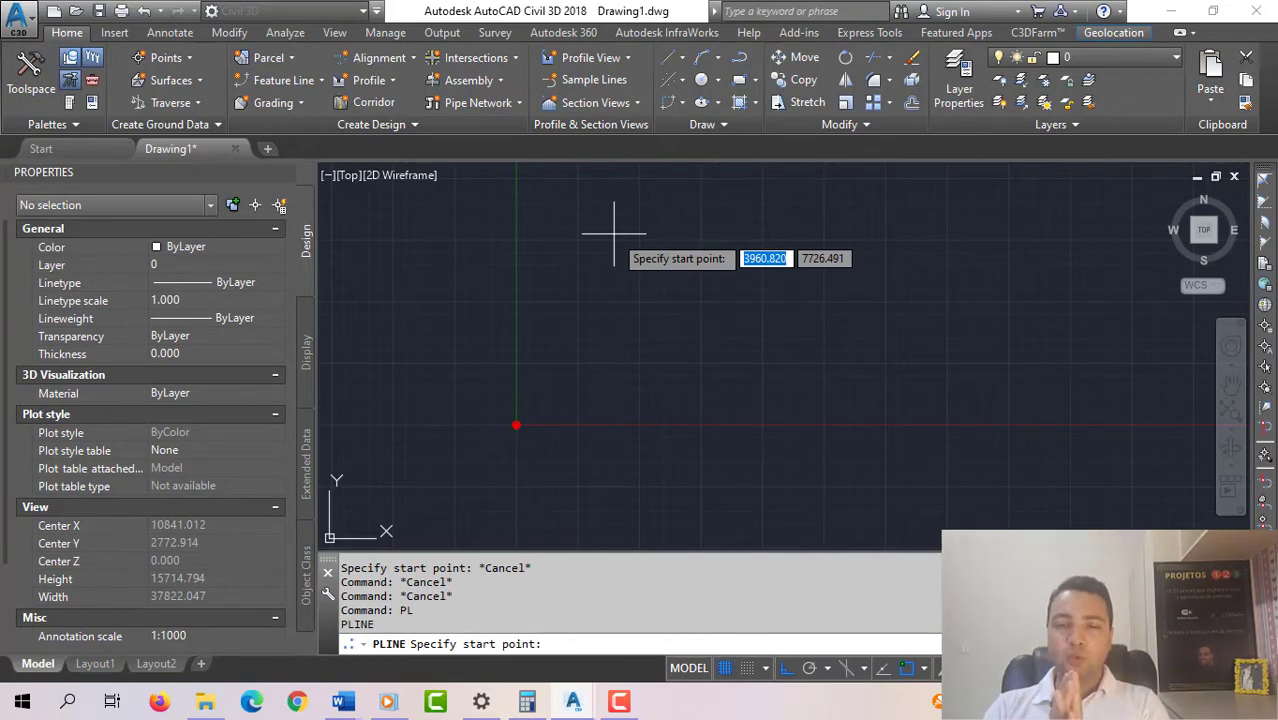
{"action": "key", "text": "Escape"}
{"action": "key", "text": "Escape"}
{"action": "key", "text": "Escape"}
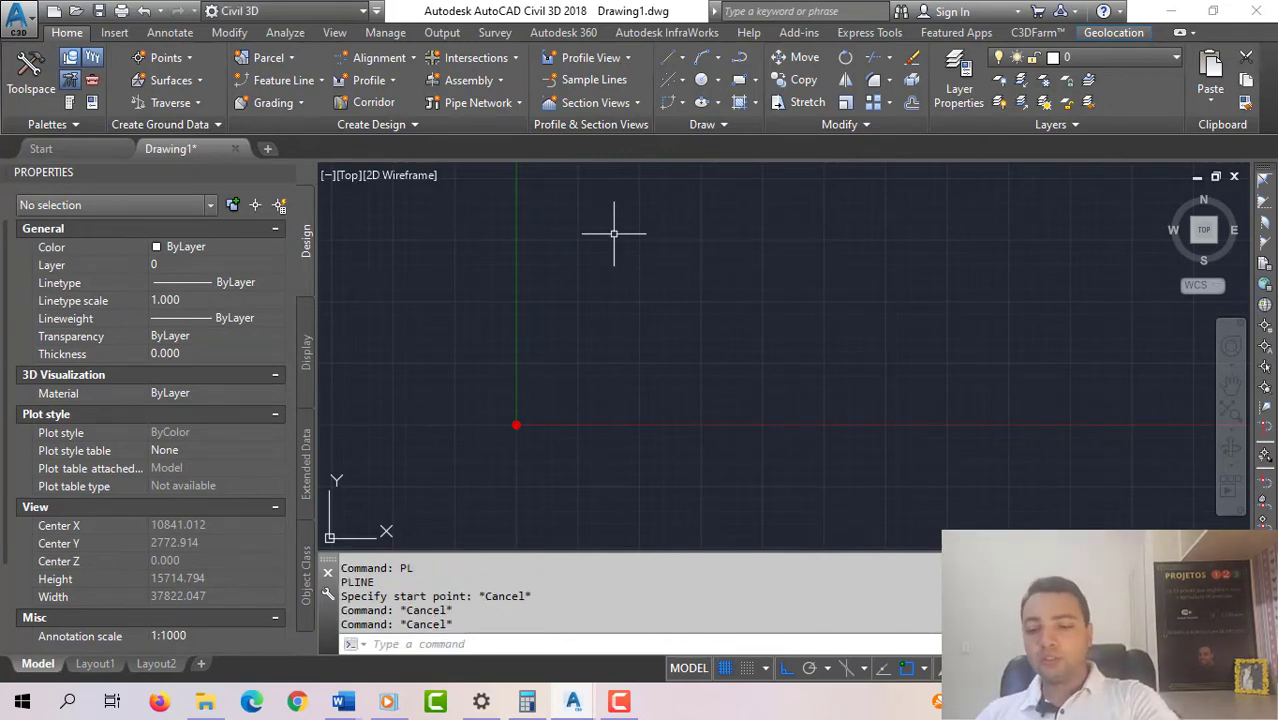
{"action": "key", "text": "Return"}
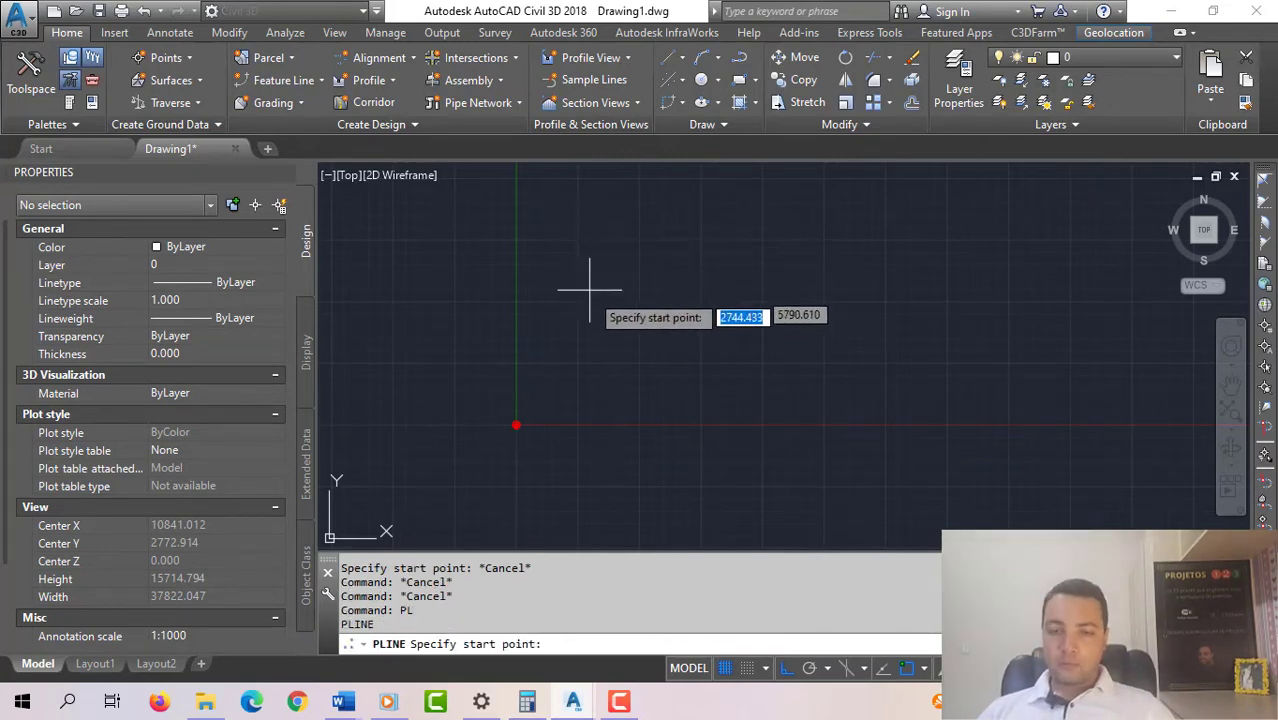
{"action": "middle_click_drag", "start_coordinate": [590, 285], "coordinate": [599, 309]}
{"action": "key", "text": "Escape"}
{"action": "key", "text": "Escape"}
{"action": "key", "text": "Escape"}
{"action": "key", "text": "Escape"}
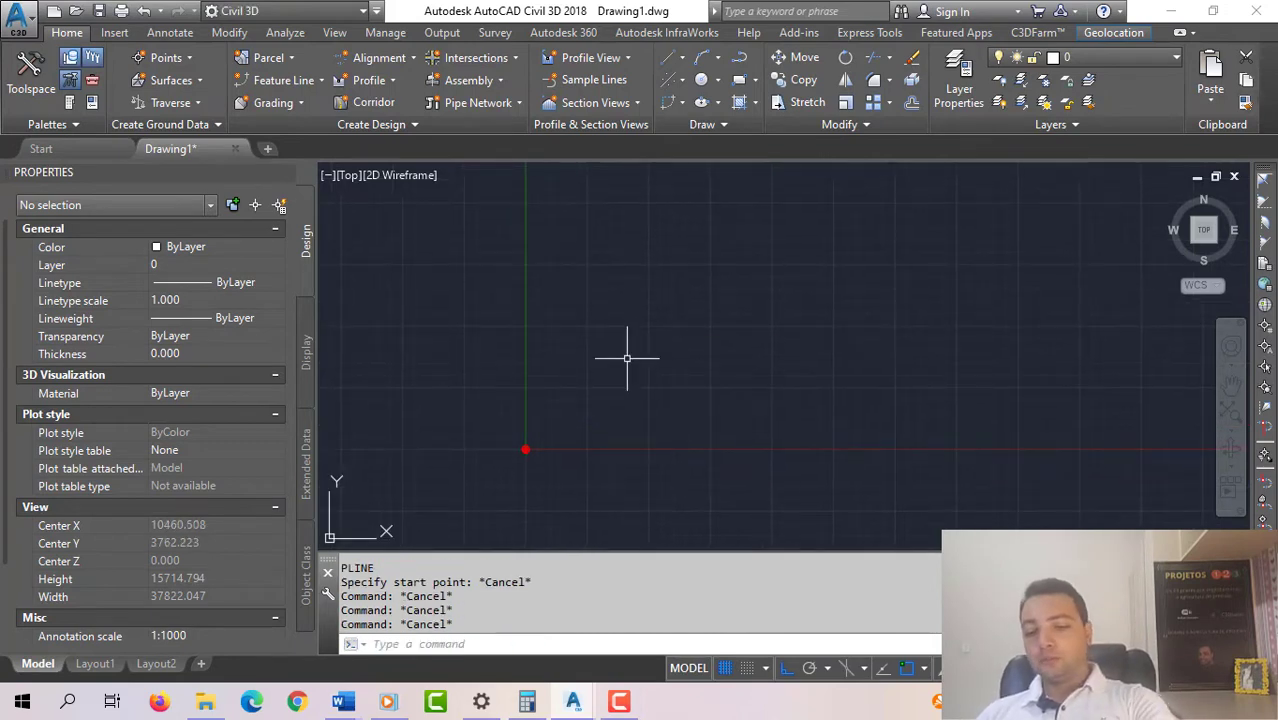
- Start a polyline in the upper area beside the Y axis with a 300-unit downward segment followed by a 200-unit segment to the right
{"action": "key", "text": "Return"}
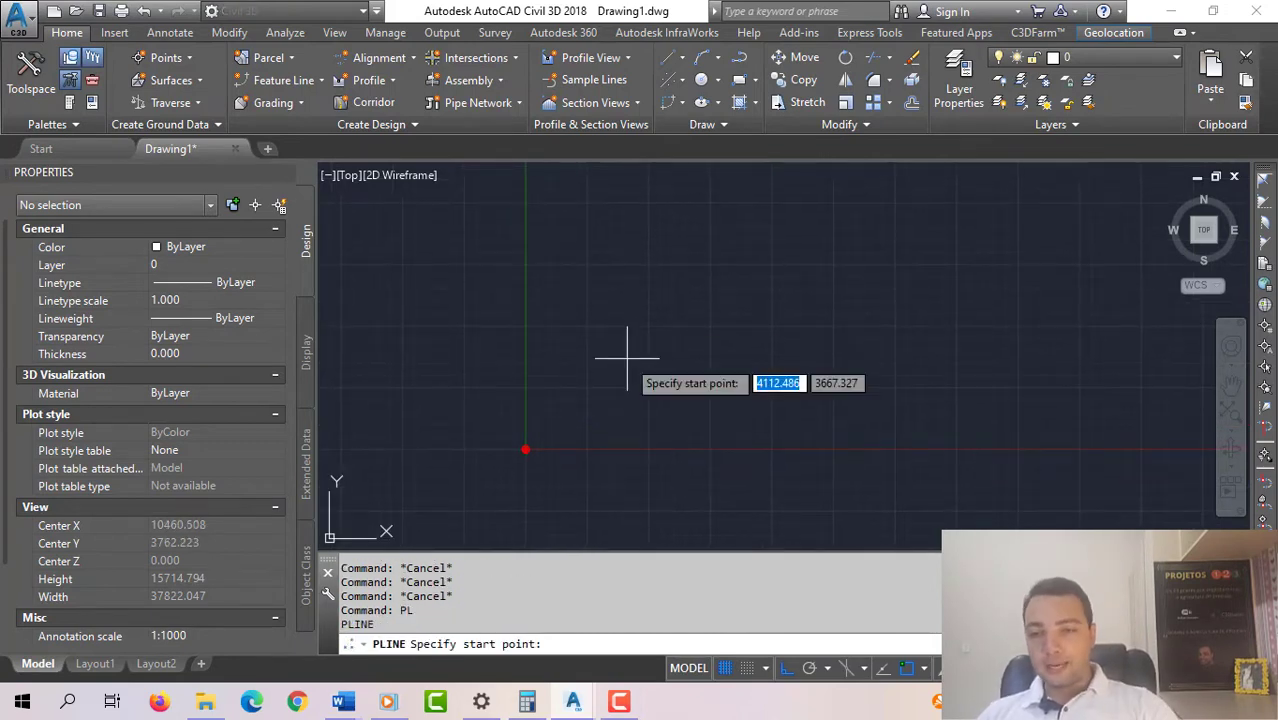
{"action": "left_click", "coordinate": [589, 264]}
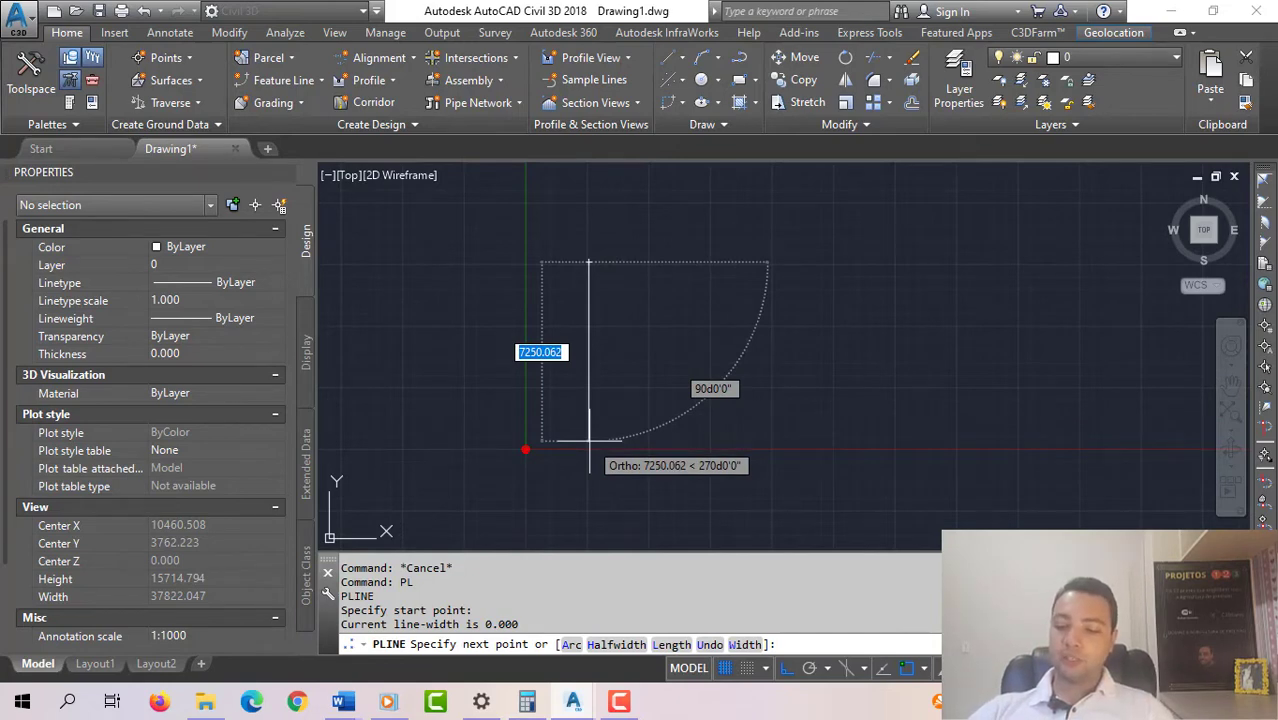
{"action": "type", "text": "300"}
{"action": "key", "text": "Return"}
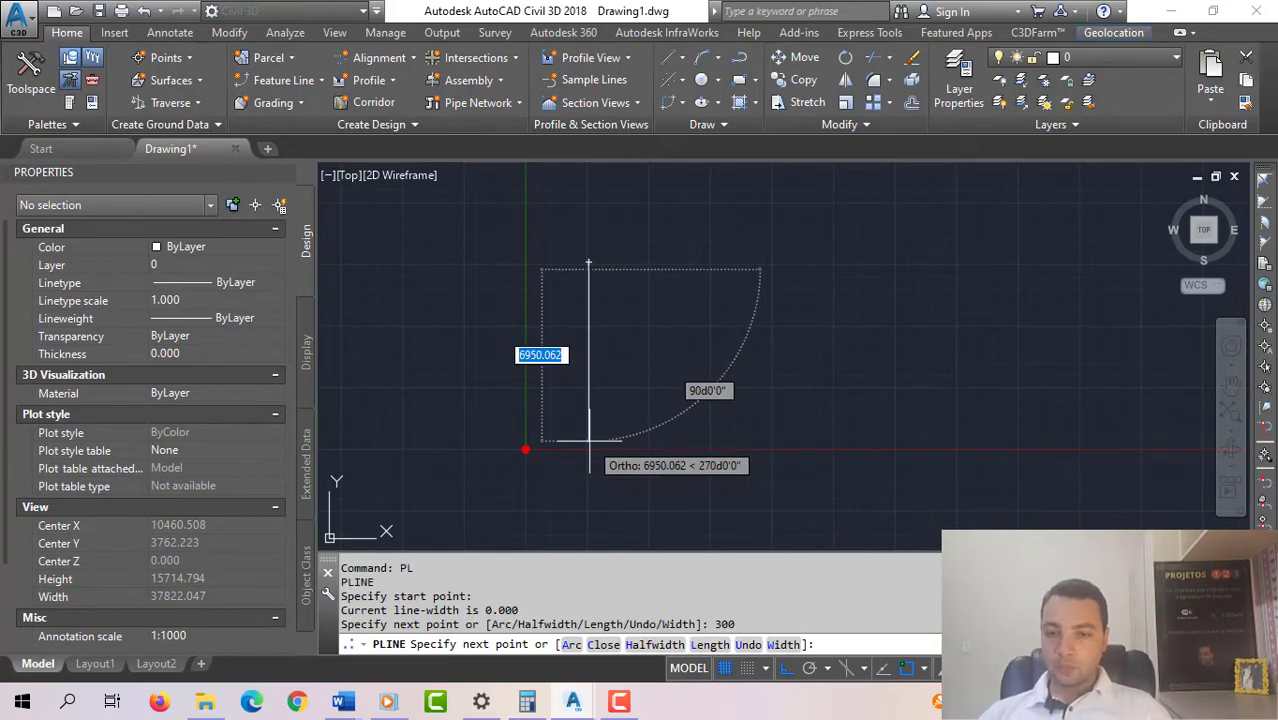
{"action": "scroll", "coordinate": [621, 284], "scroll_direction": "up", "scroll_amount": 5}
{"action": "middle_click_drag", "start_coordinate": [522, 244], "coordinate": [652, 464]}
{"action": "scroll", "coordinate": [618, 395], "scroll_direction": "up", "scroll_amount": 6}
{"action": "middle_click_drag", "start_coordinate": [630, 420], "coordinate": [693, 390]}
{"action": "type", "text": "2"}
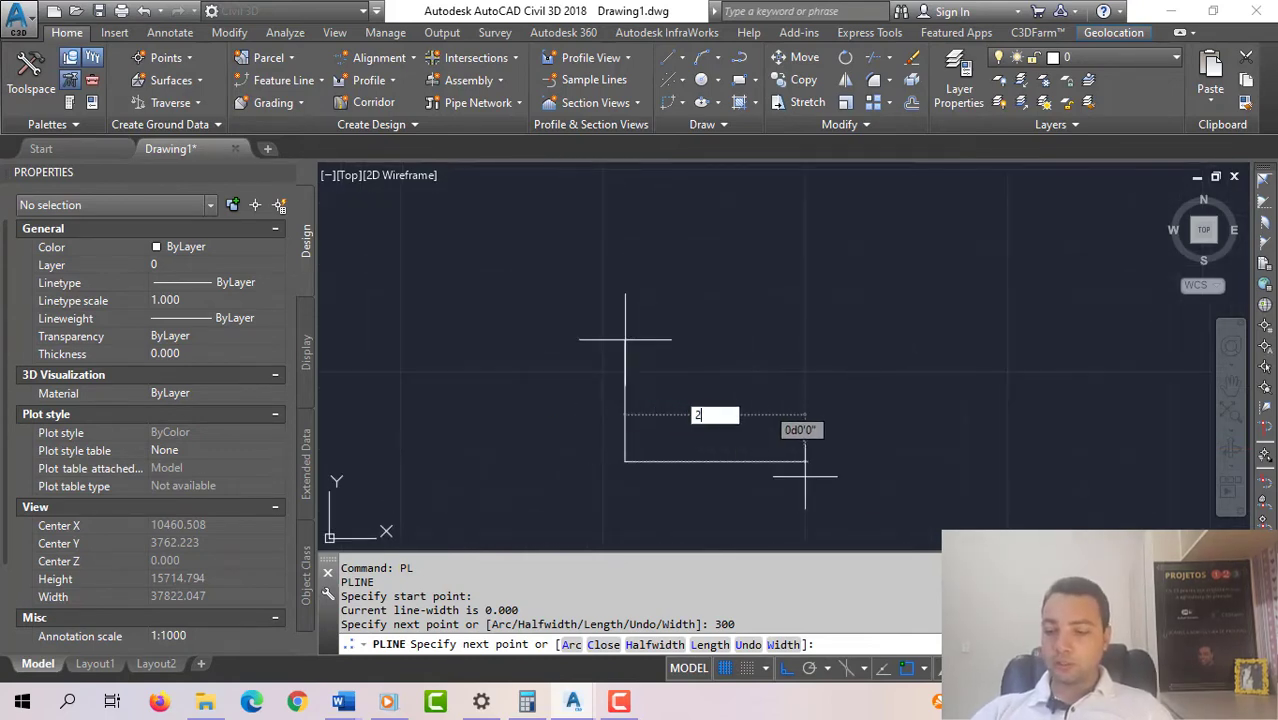
{"action": "type", "text": "00"}
{"action": "key", "text": "Return"}
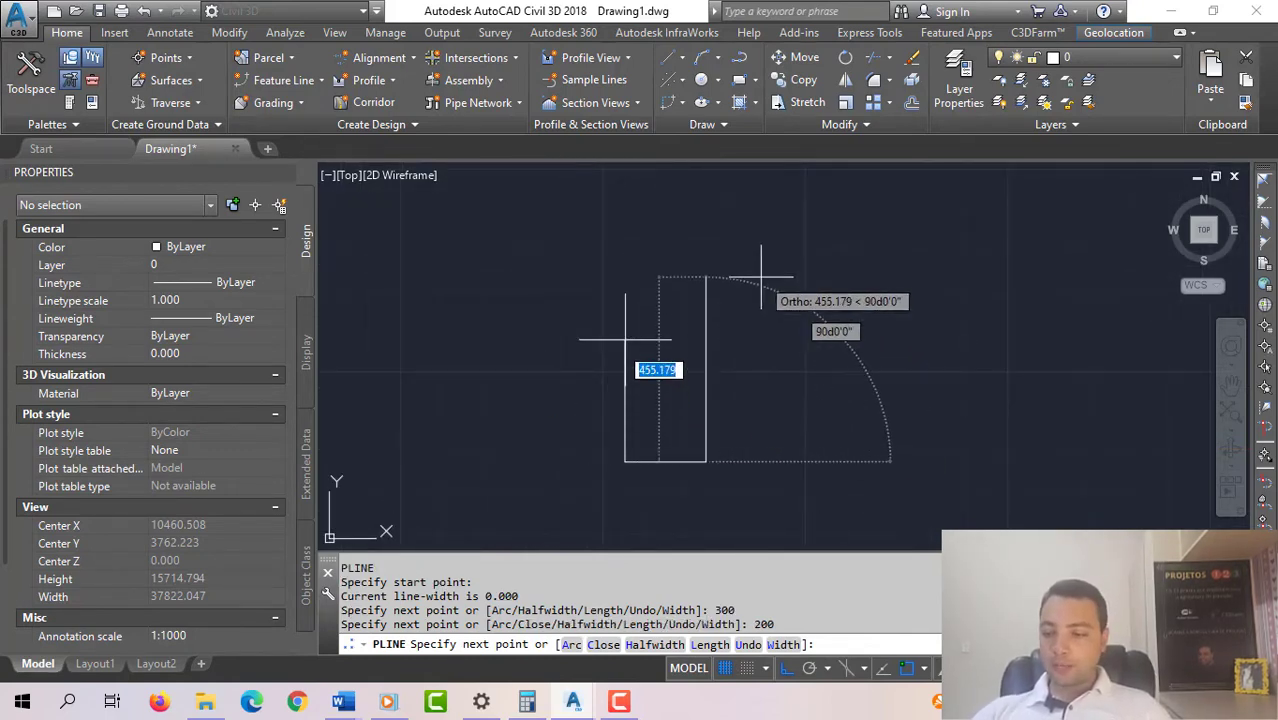
- Add a 300-unit upward segment and close the polyline to complete the 200 by 300 rectangle
{"action": "type", "text": "300"}
{"action": "key", "text": "Return"}
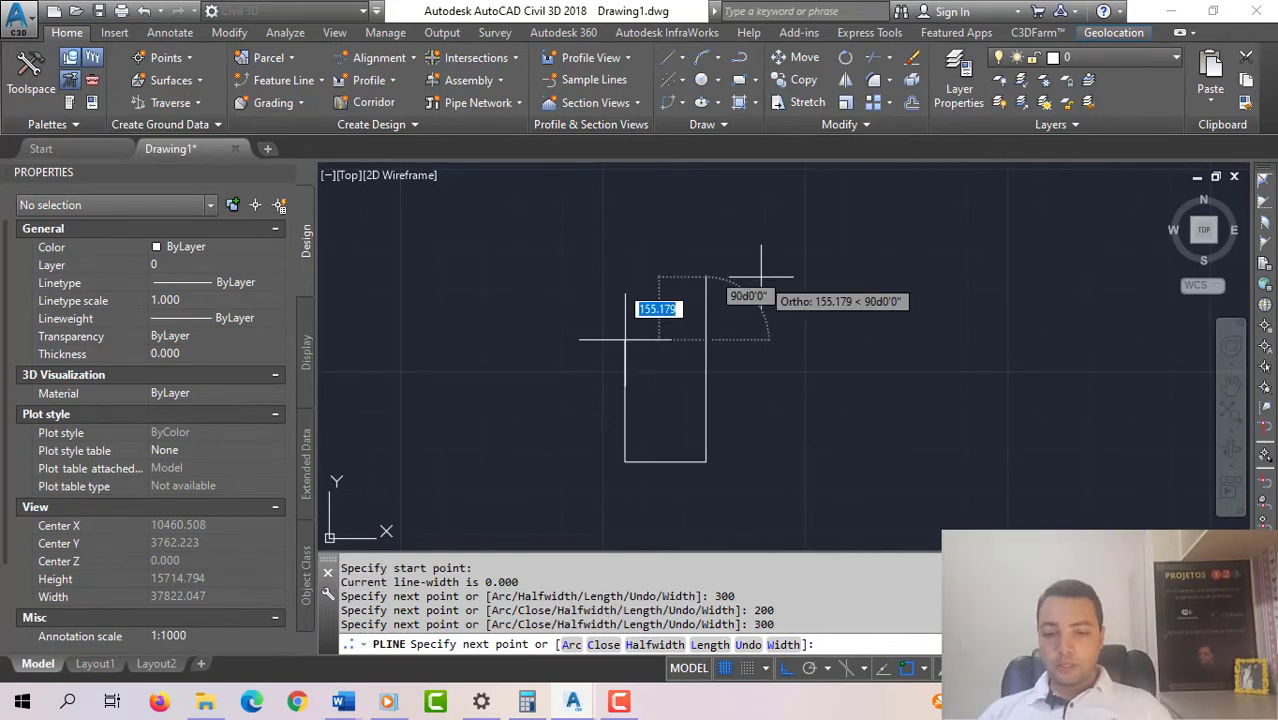
{"action": "type", "text": "c"}
{"action": "key", "text": "Return"}
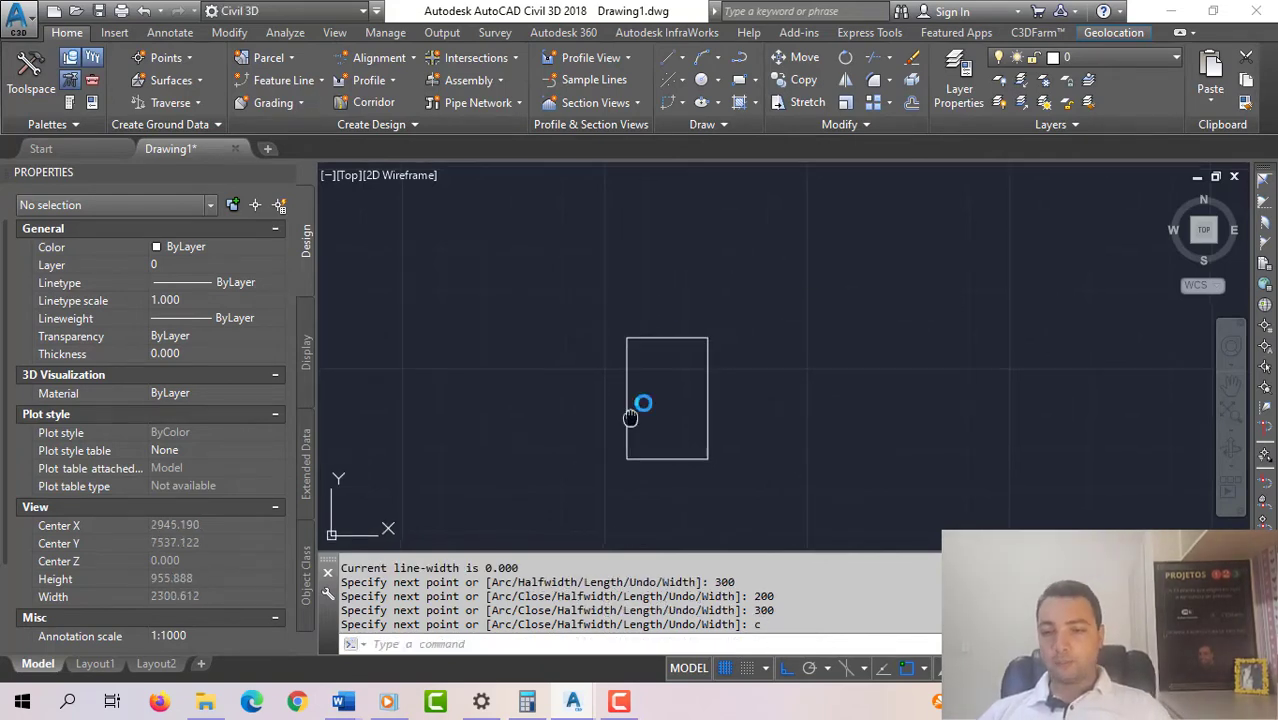
{"action": "mouse_move", "coordinate": [633, 418]}
{"action": "middle_mouse_down"}
{"action": "mouse_move", "coordinate": [653, 396]}
{"action": "mouse_move", "coordinate": [707, 405]}
{"action": "mouse_move", "coordinate": [673, 322]}
{"action": "middle_mouse_up"}
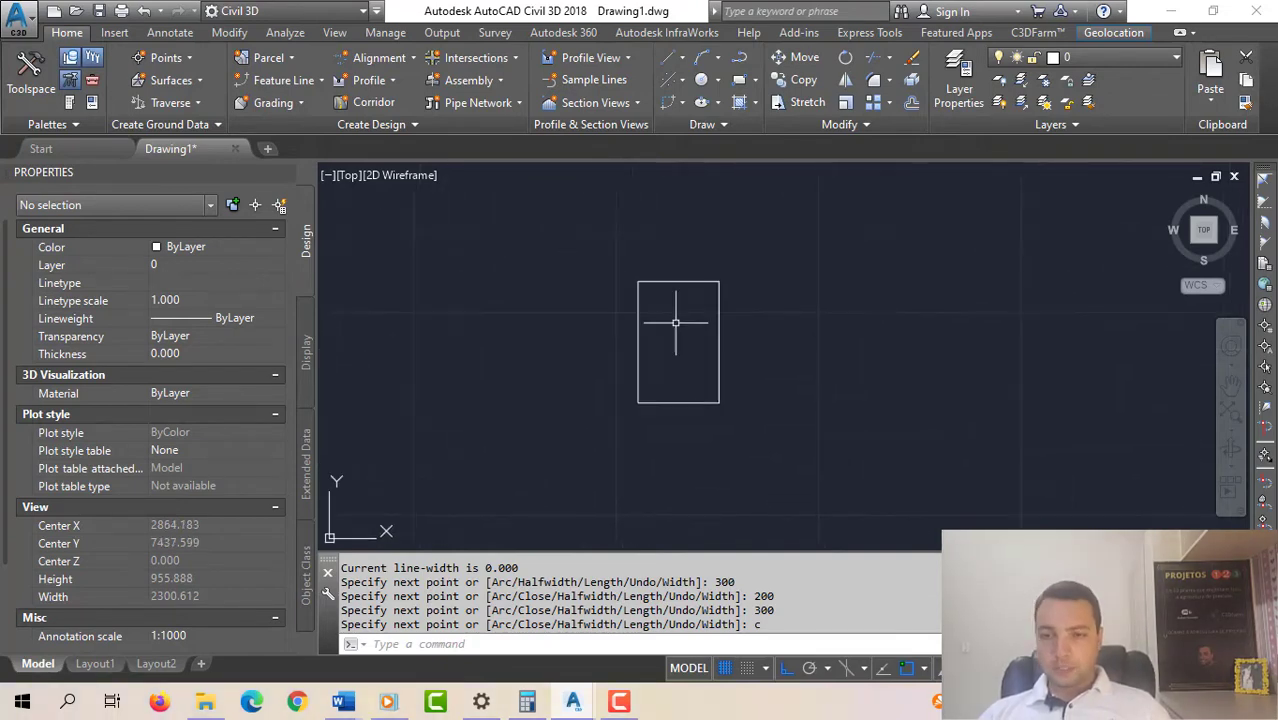
{"action": "scroll", "coordinate": [700, 350], "scroll_direction": "up", "scroll_amount": 4}
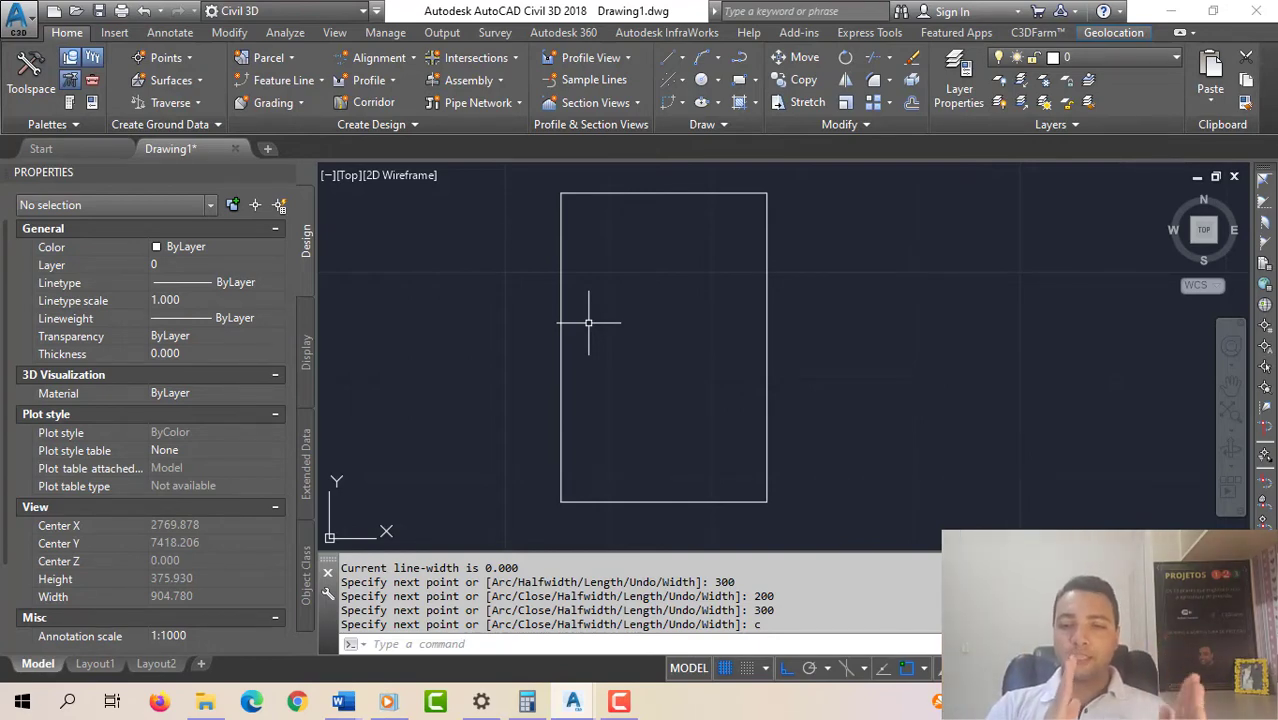
- Draw a 50-unit horizontal polyline inward from the midpoint of the rectangle's left side
{"action": "key", "text": "Escape"}
{"action": "key", "text": "Escape"}
{"action": "type", "text": "pl"}
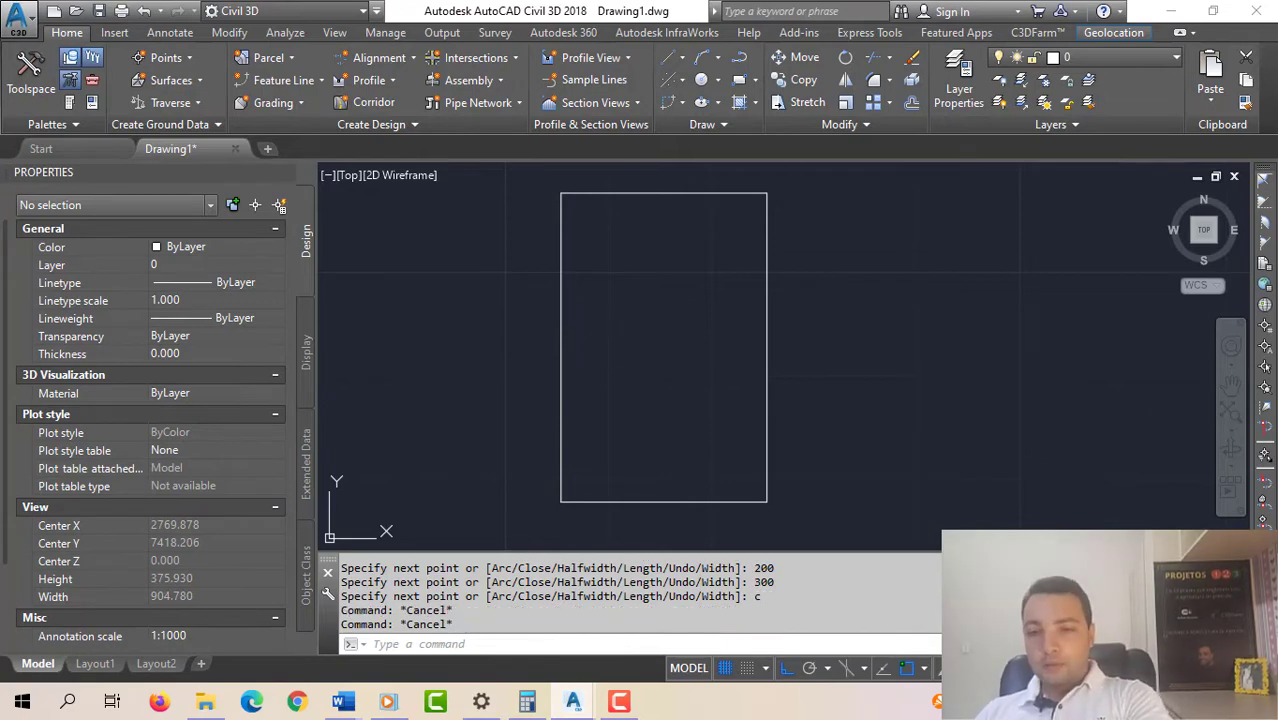
{"action": "key", "text": "Return"}
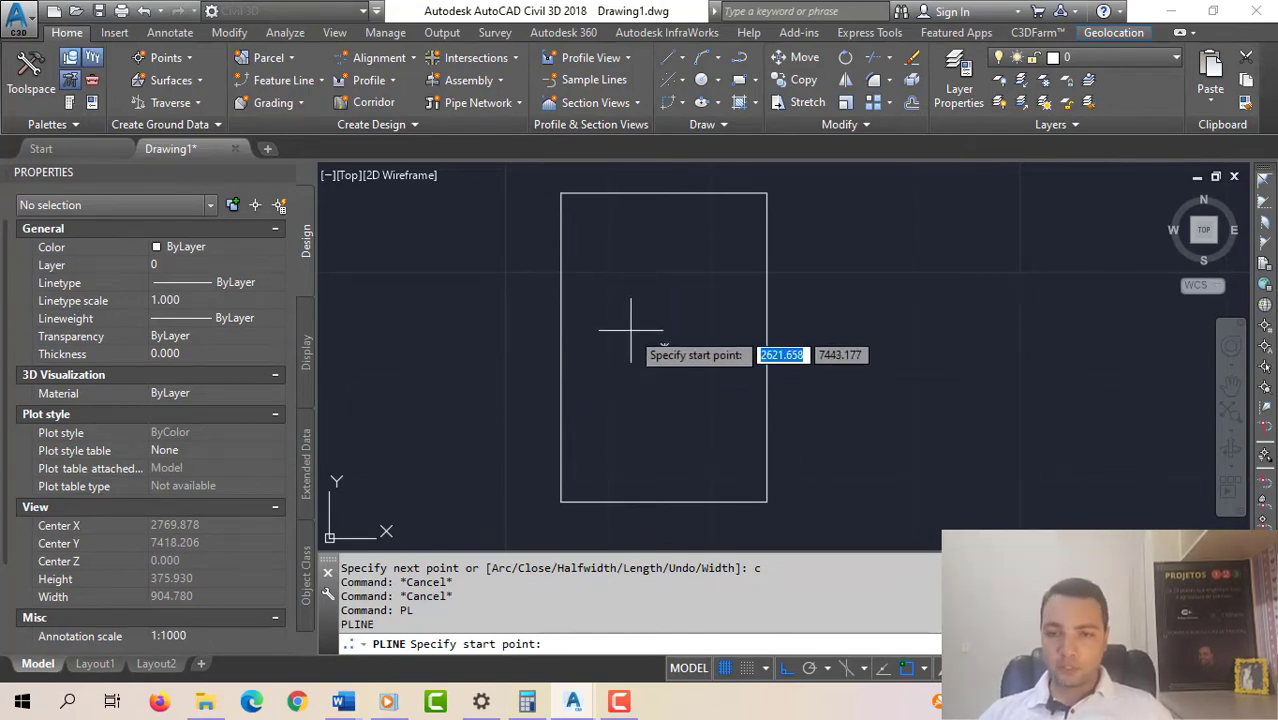
{"action": "left_click", "coordinate": [561, 348]}
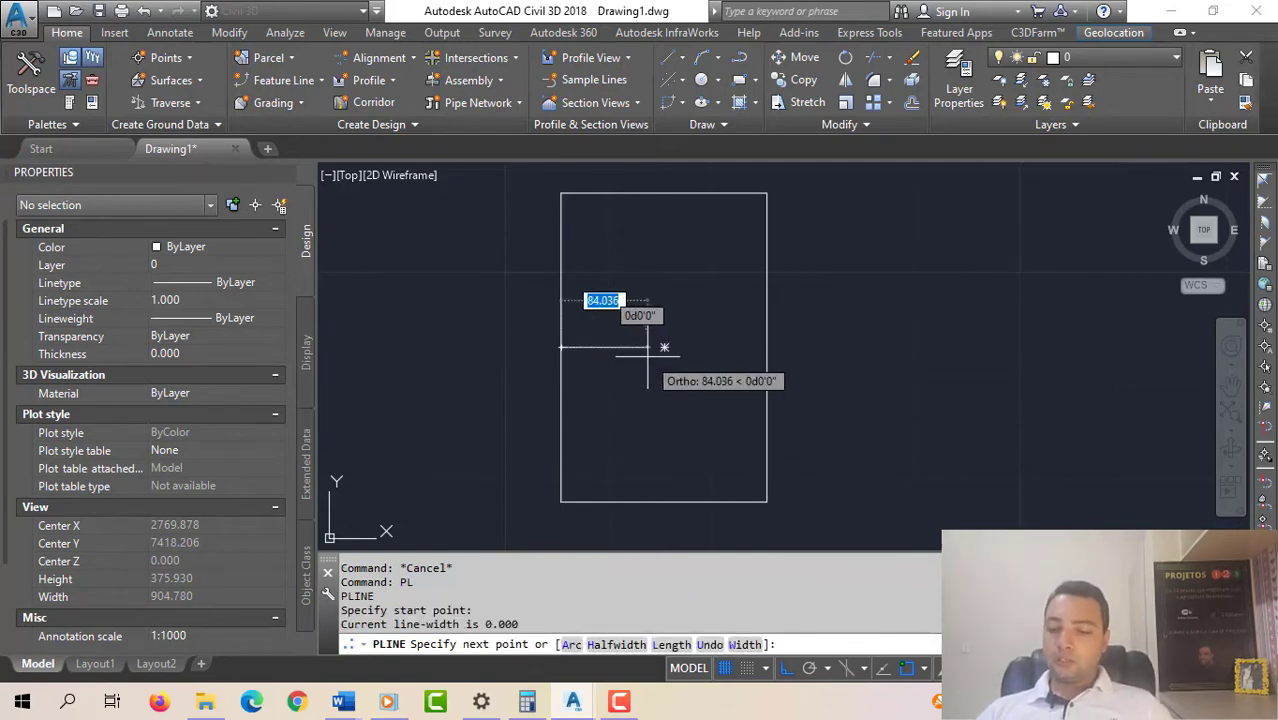
{"action": "type", "text": "50"}
{"action": "key", "text": "Return"}
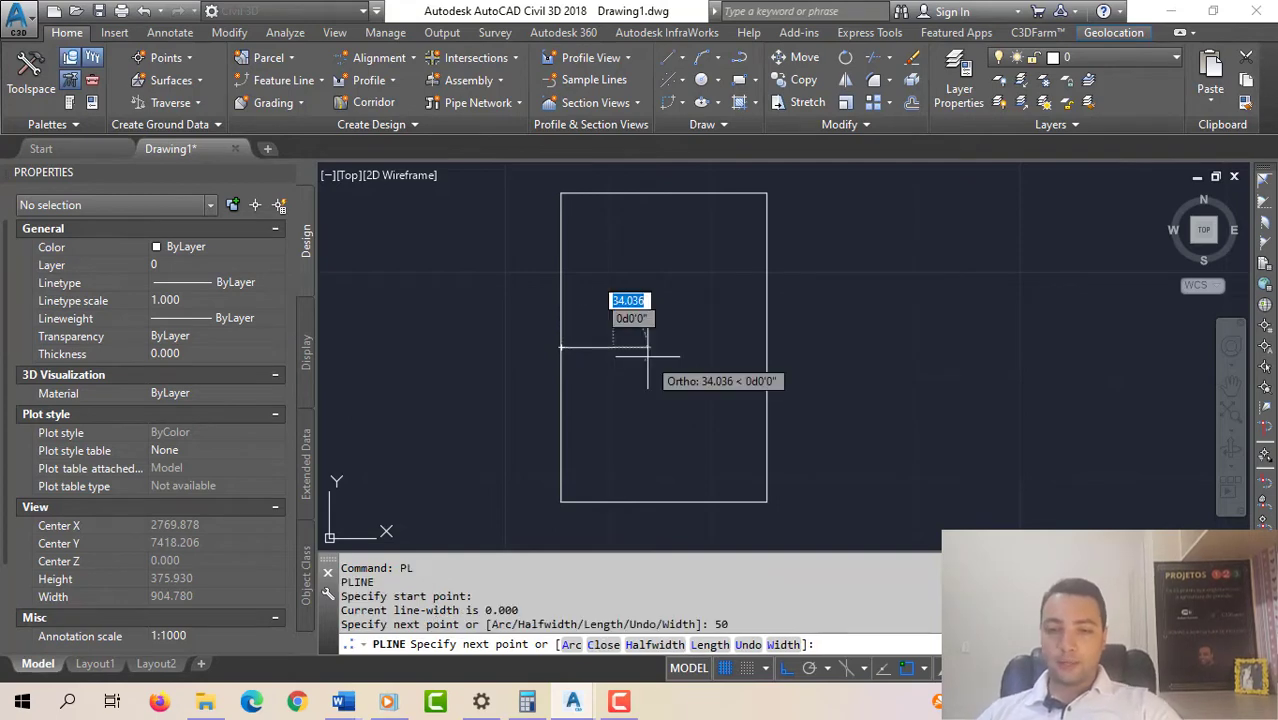
{"action": "key", "text": "Escape"}
{"action": "key", "text": "Escape"}
{"action": "key", "text": "Escape"}
{"action": "key", "text": "Escape"}
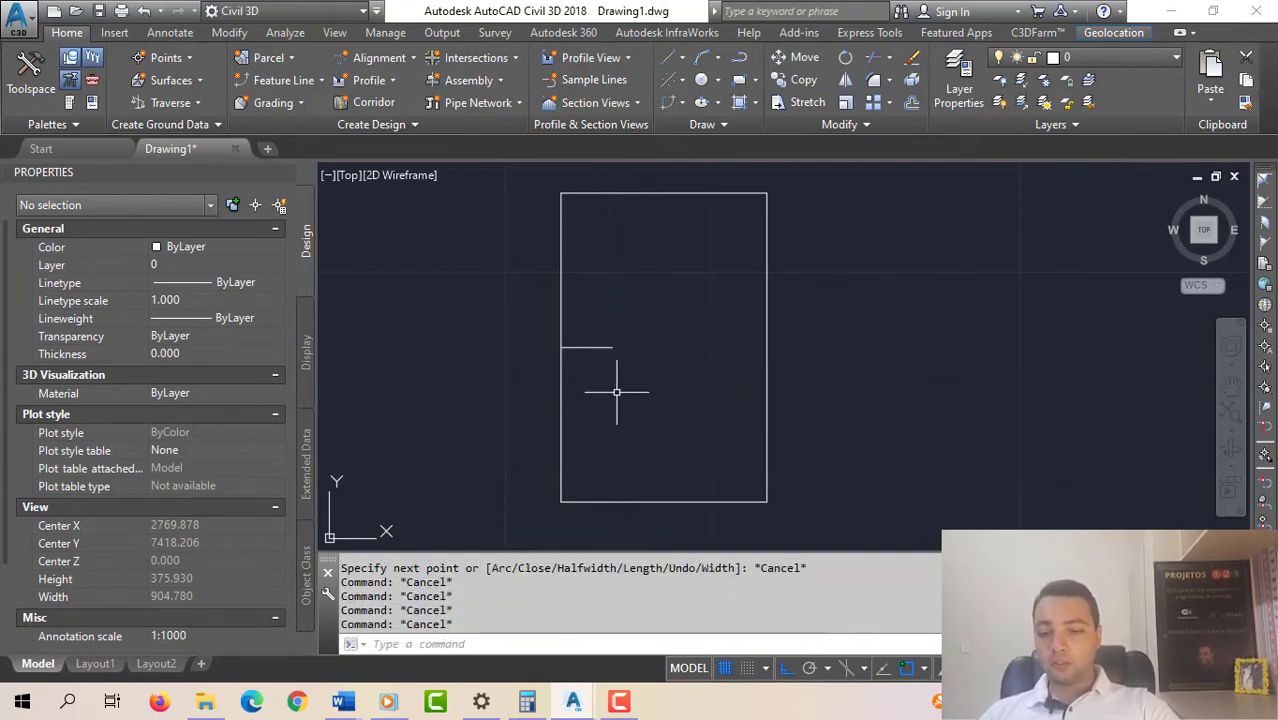
- Draw a vertical polyline about 101 units long downward from the inner end of the 50-unit line
{"action": "middle_click_drag", "start_coordinate": [616, 392], "coordinate": [587, 380]}
{"action": "type", "text": "pl"}
{"action": "key", "text": "Return"}
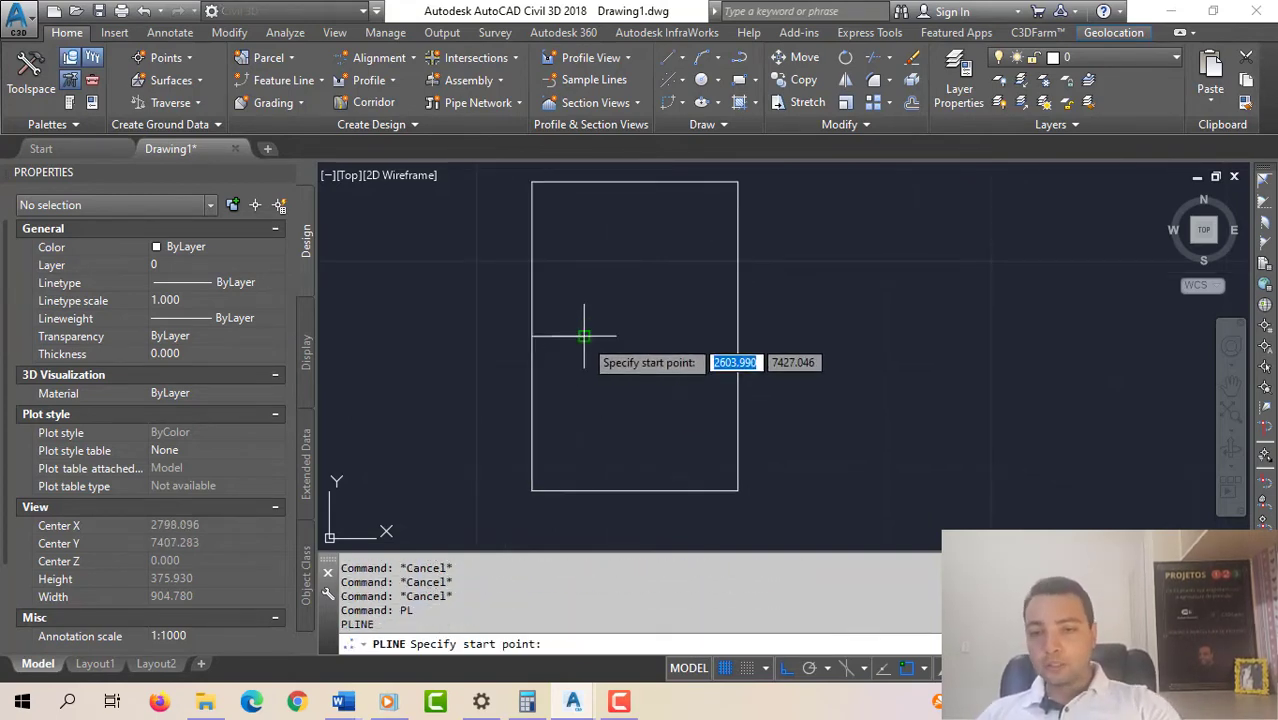
{"action": "left_click", "coordinate": [585, 337]}
{"action": "left_click", "coordinate": [585, 440]}
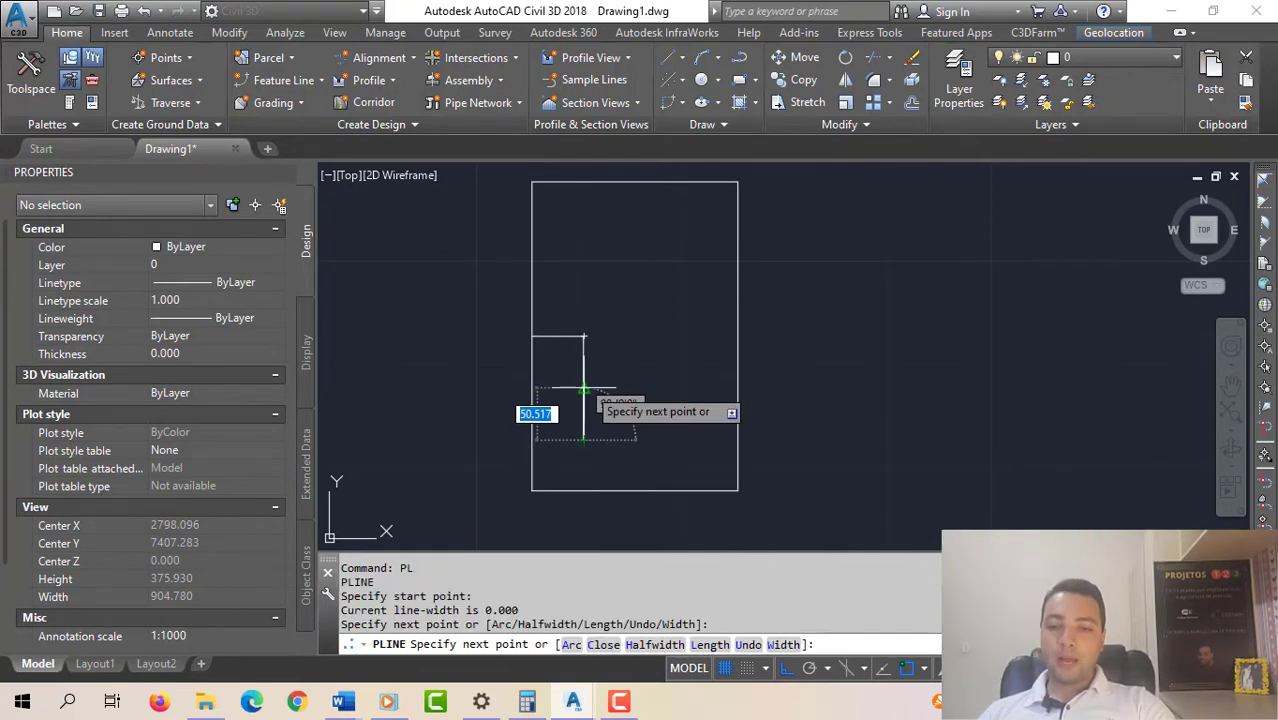
{"action": "key", "text": "Escape"}
- Stretch the vertical line's upper end upward towards the rectangle's top side and erase the 50-unit helper line
{"action": "left_click", "coordinate": [580, 392]}
{"action": "left_click", "coordinate": [582, 311]}
{"action": "left_click", "coordinate": [584, 336]}
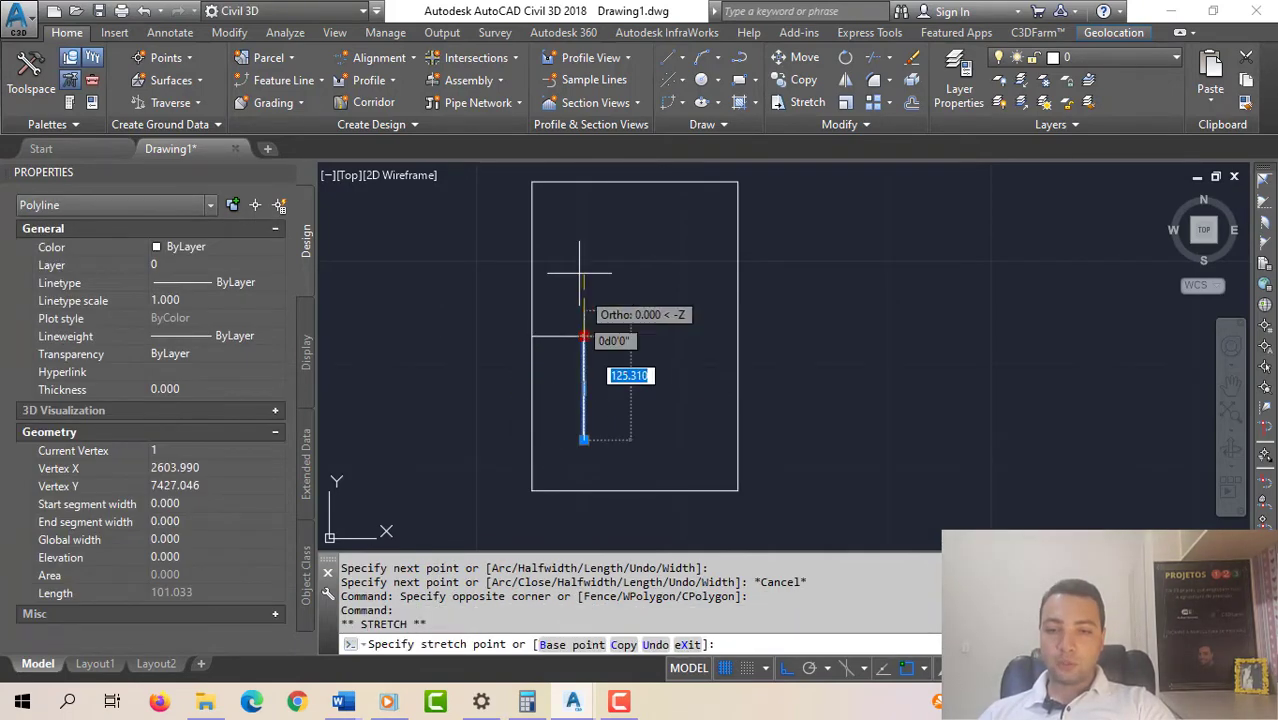
{"action": "left_click", "coordinate": [583, 245]}
{"action": "key", "text": "Escape"}
{"action": "key", "text": "Escape"}
{"action": "left_click", "coordinate": [554, 337]}
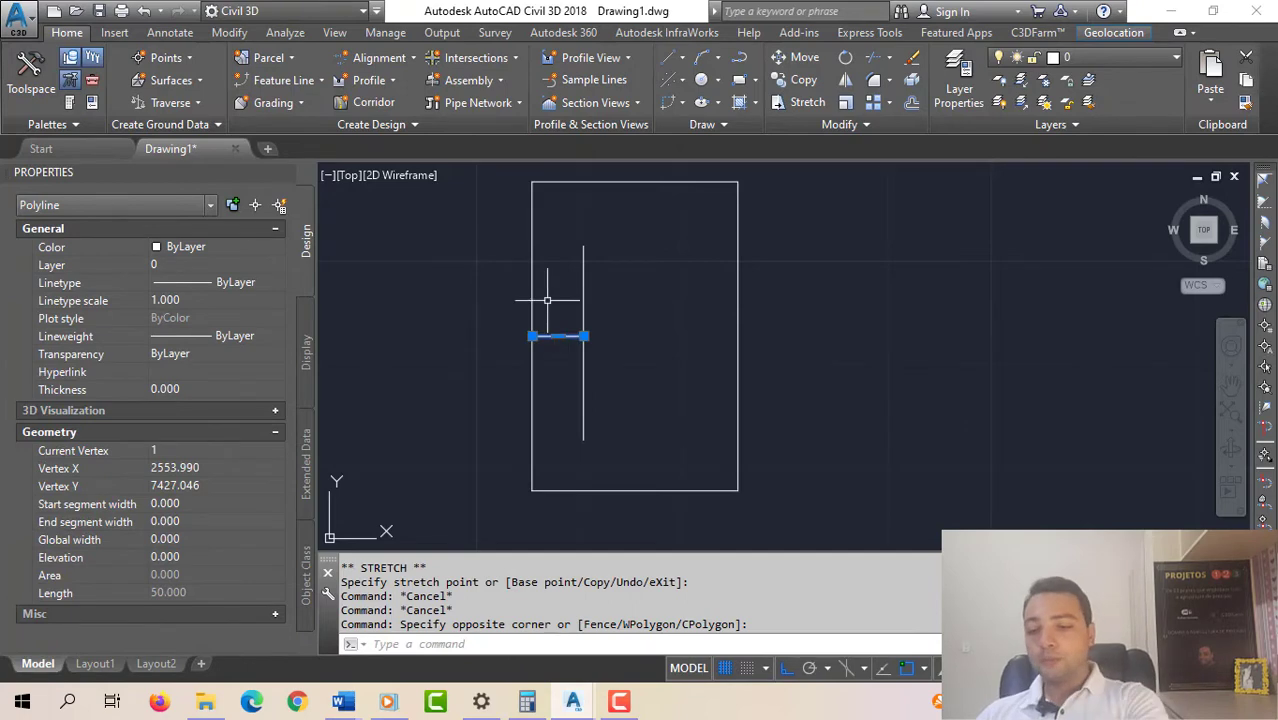
{"action": "key", "text": "Delete"}
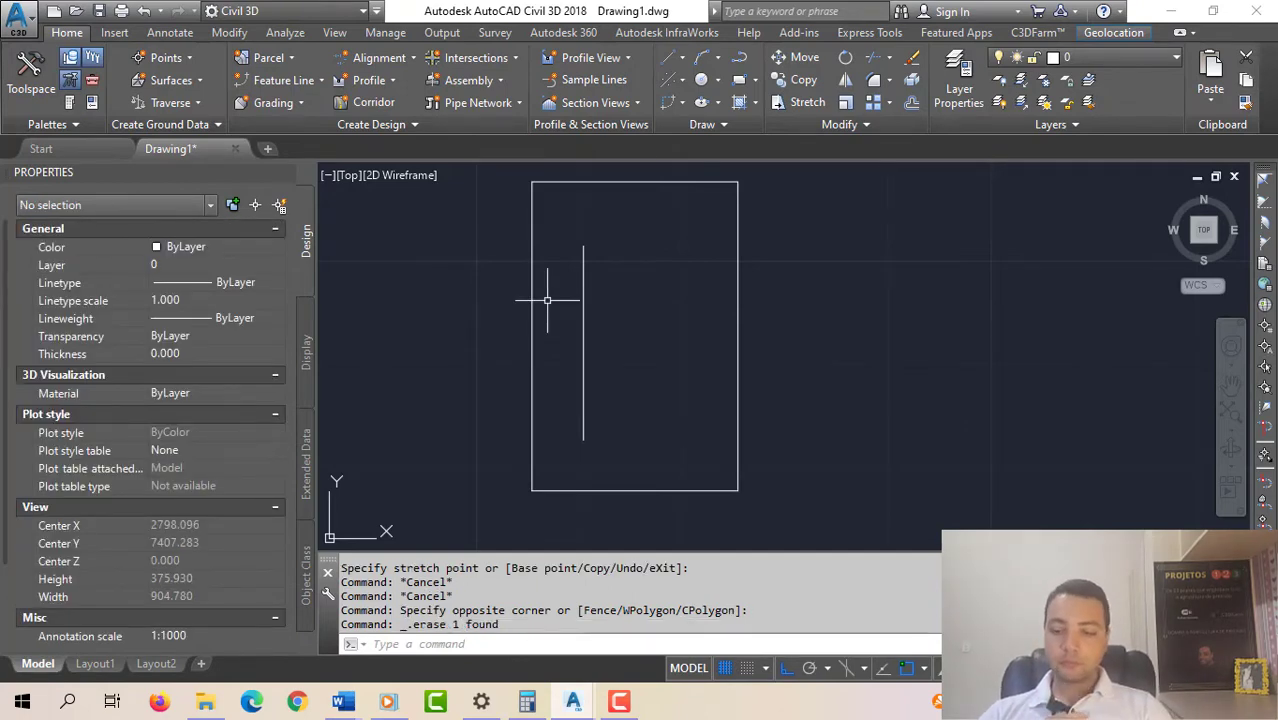
{"action": "type", "text": "PL"}
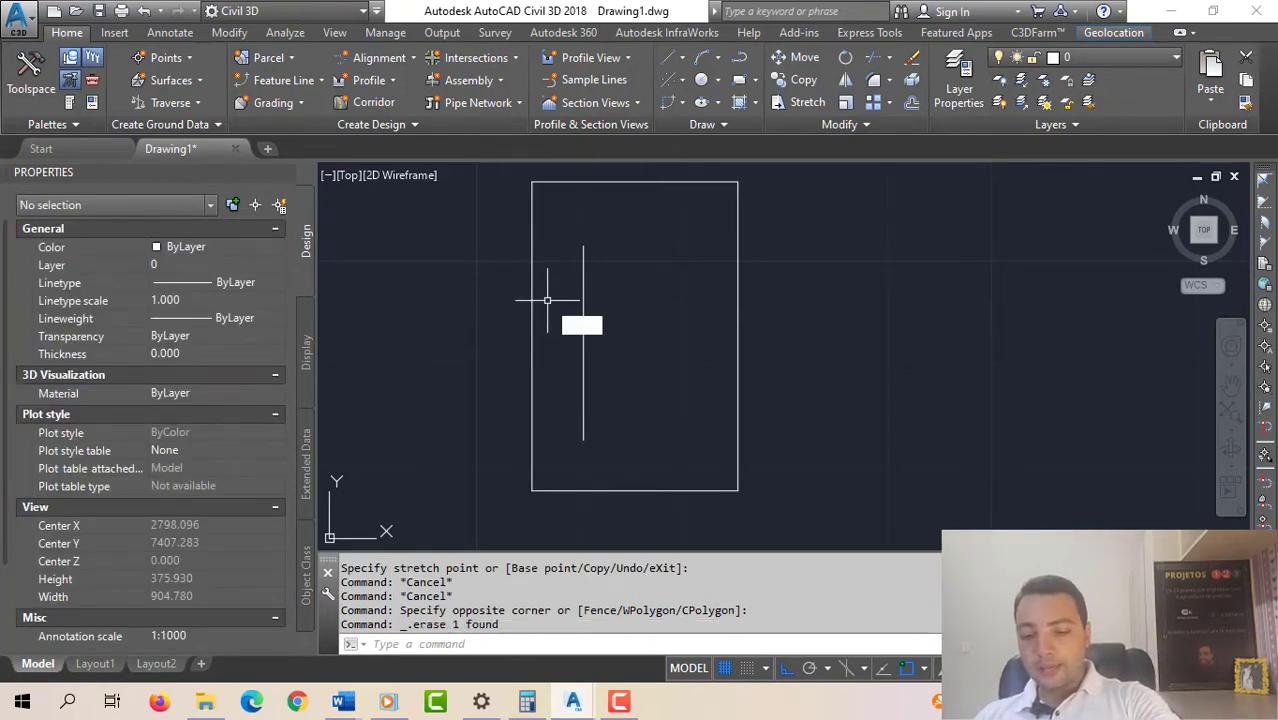
{"action": "key", "text": "Return"}
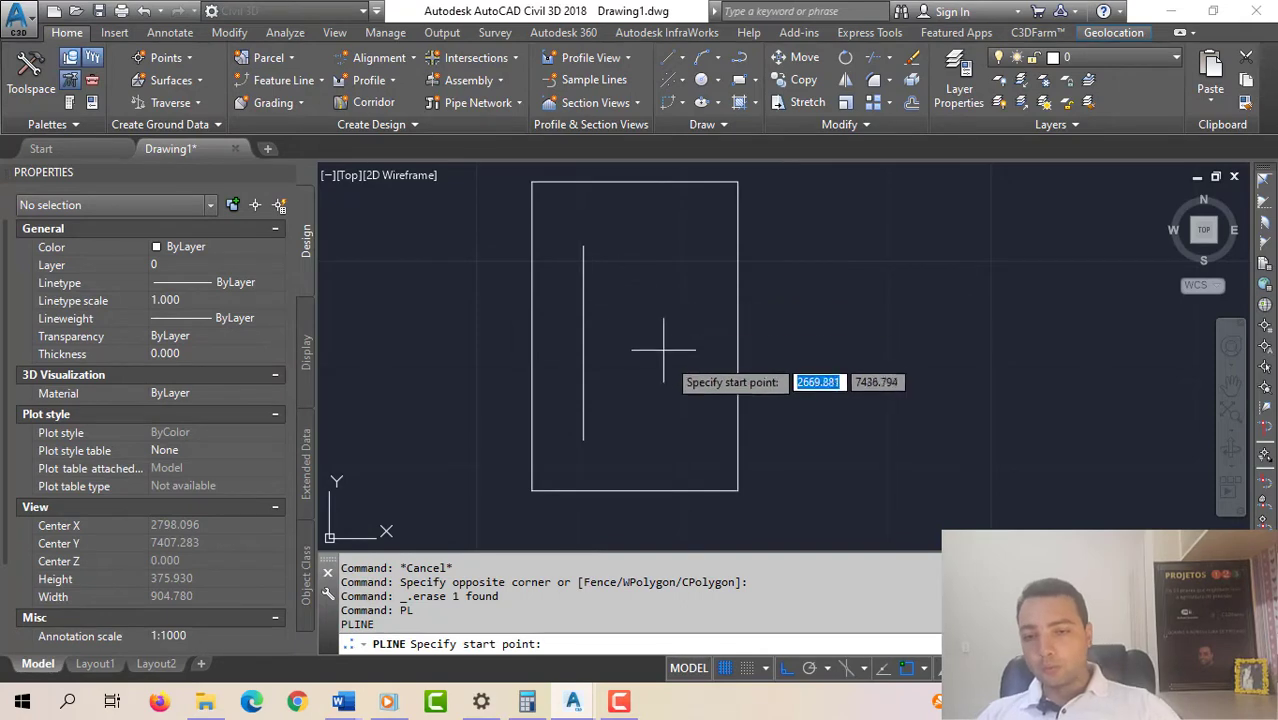
{"action": "left_click", "coordinate": [737, 336]}
{"action": "key", "text": "Escape"}
{"action": "key", "text": "Escape"}
{"action": "key", "text": "Escape"}
{"action": "key", "text": "Escape"}
{"action": "key", "text": "Escape"}
{"action": "key", "text": "Escape"}
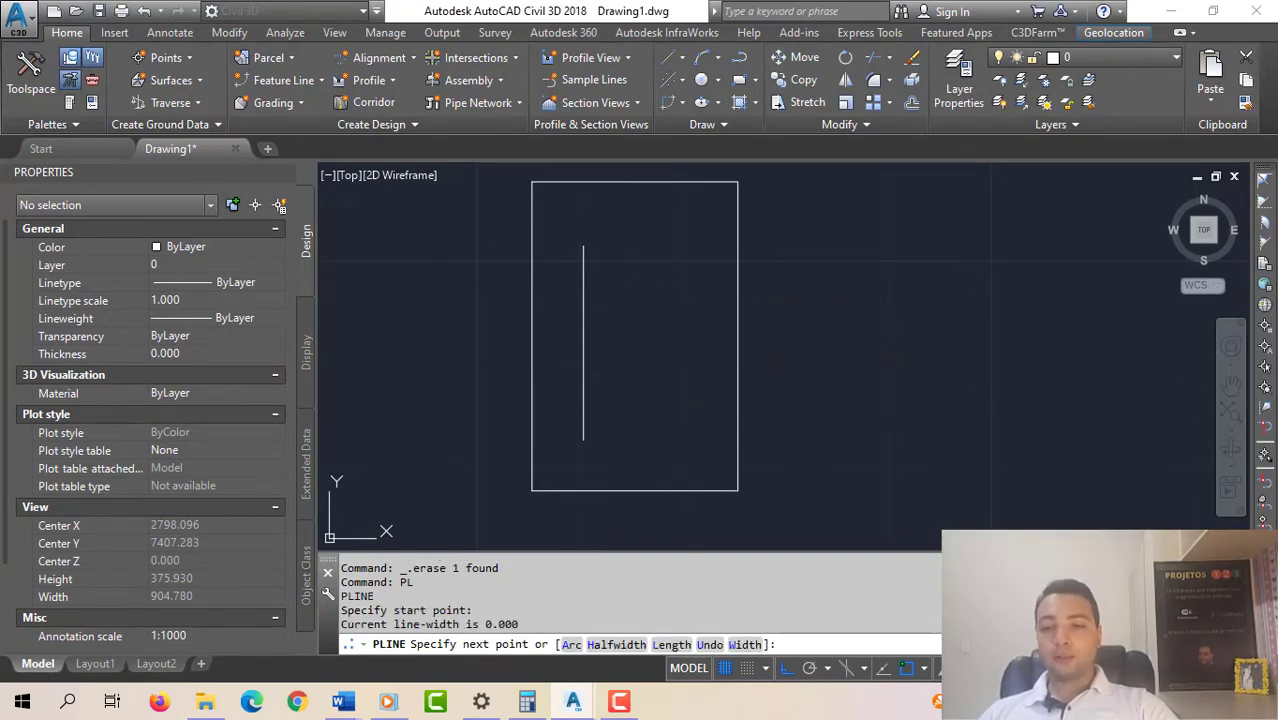
- Draw a 50-unit horizontal polyline inward from the midpoint of the rectangle's right side
{"action": "type", "text": "PL"}
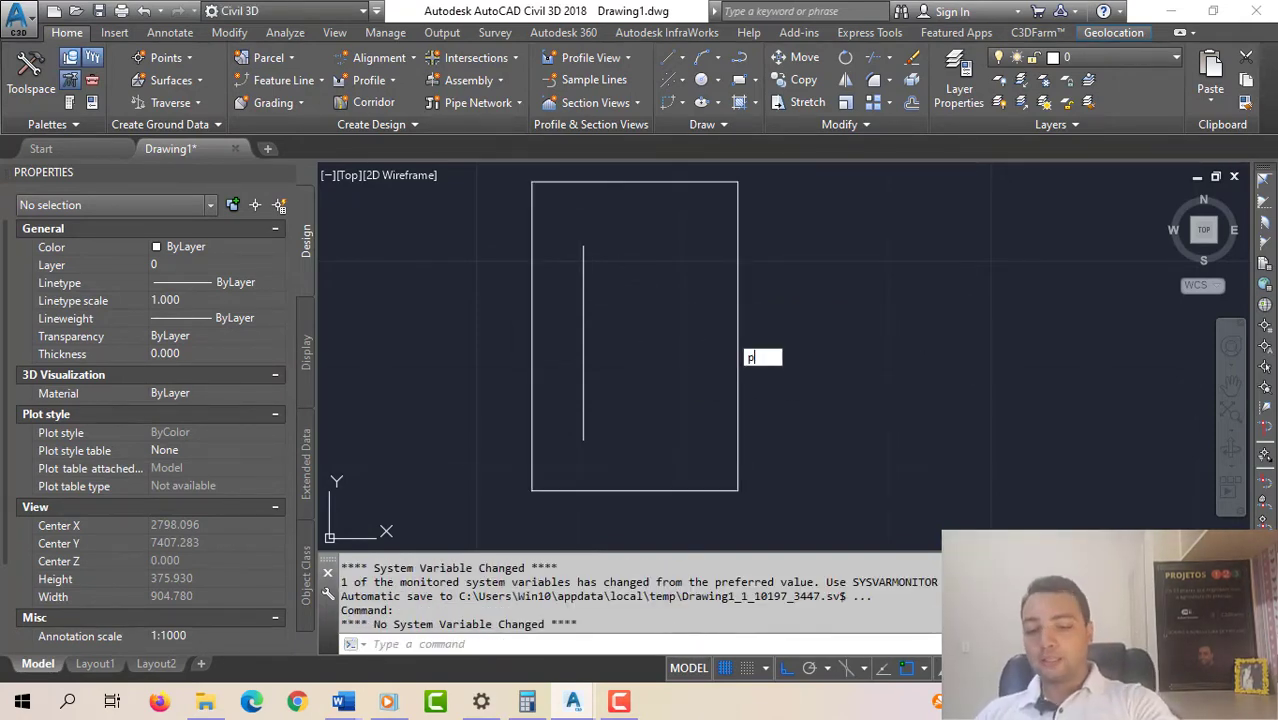
{"action": "key", "text": "Return"}
{"action": "left_click", "coordinate": [737, 336]}
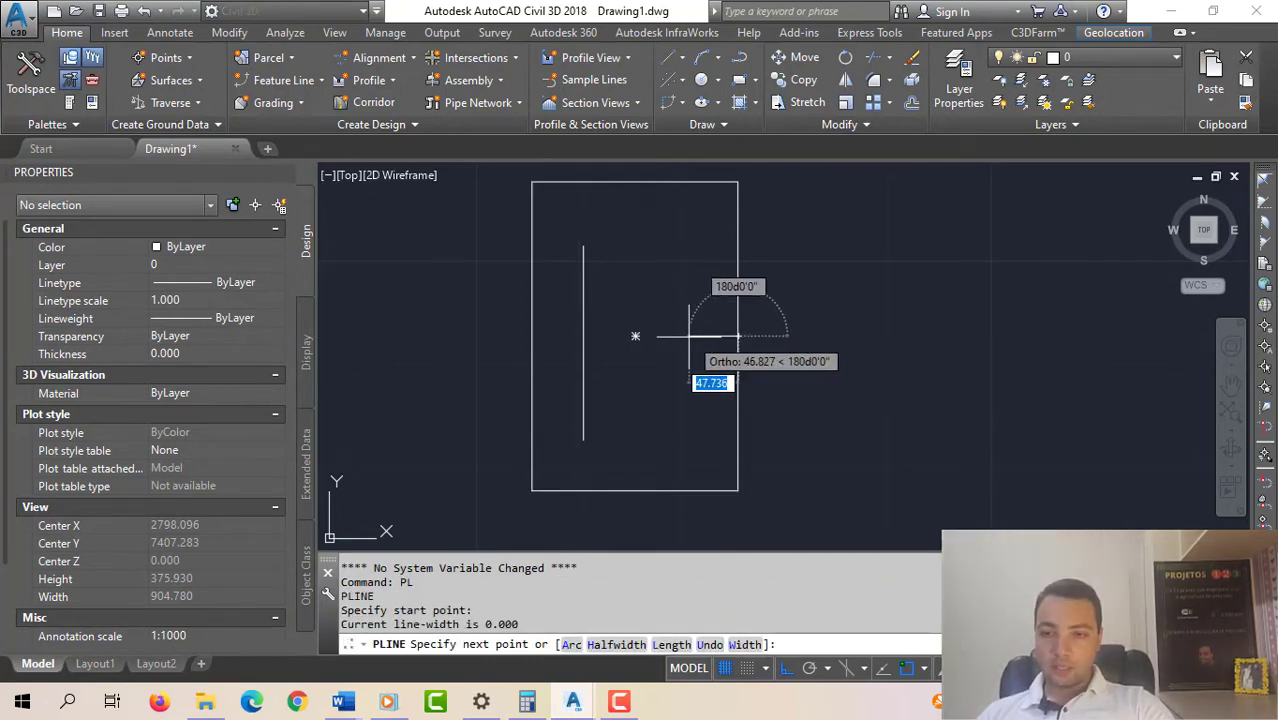
{"action": "type", "text": "50"}
{"action": "key", "text": "Return"}
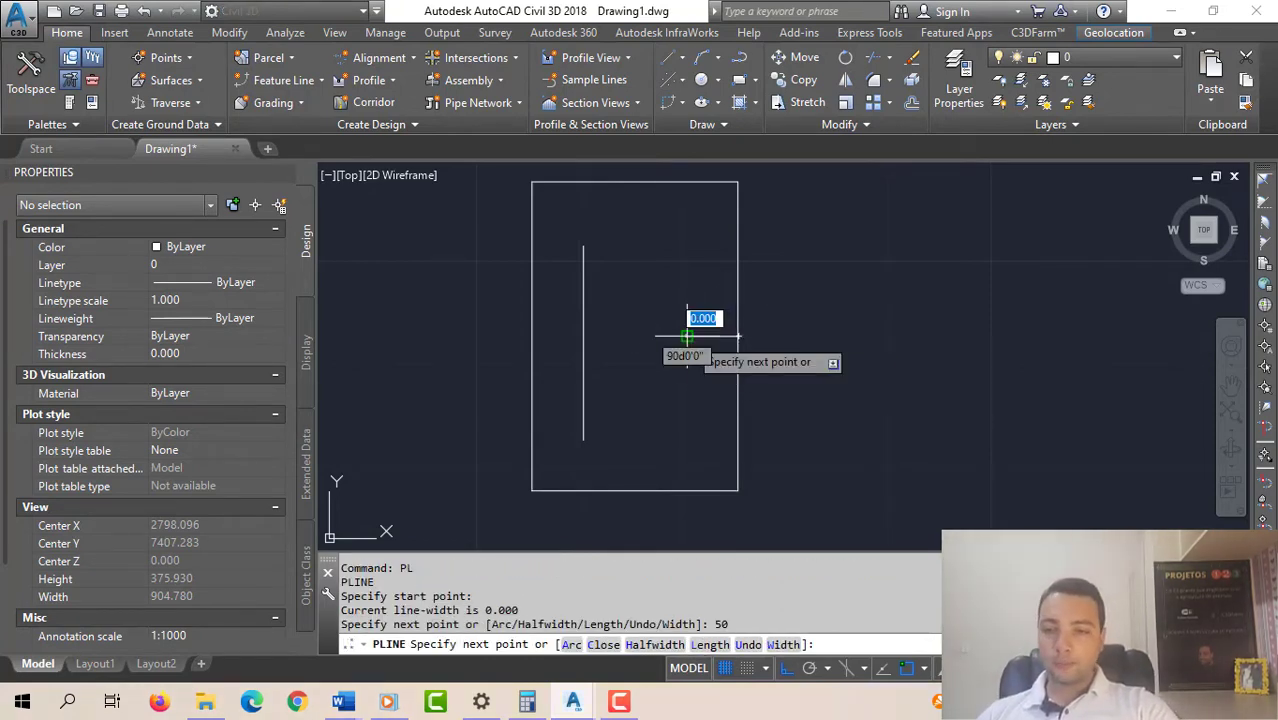
{"action": "key", "text": "Escape"}
{"action": "key", "text": "Escape"}
{"action": "key", "text": "Escape"}
- Draw a vertical polyline about 92 units long downward from the inner end of the right 50-unit helper line
{"action": "key", "text": "Return"}
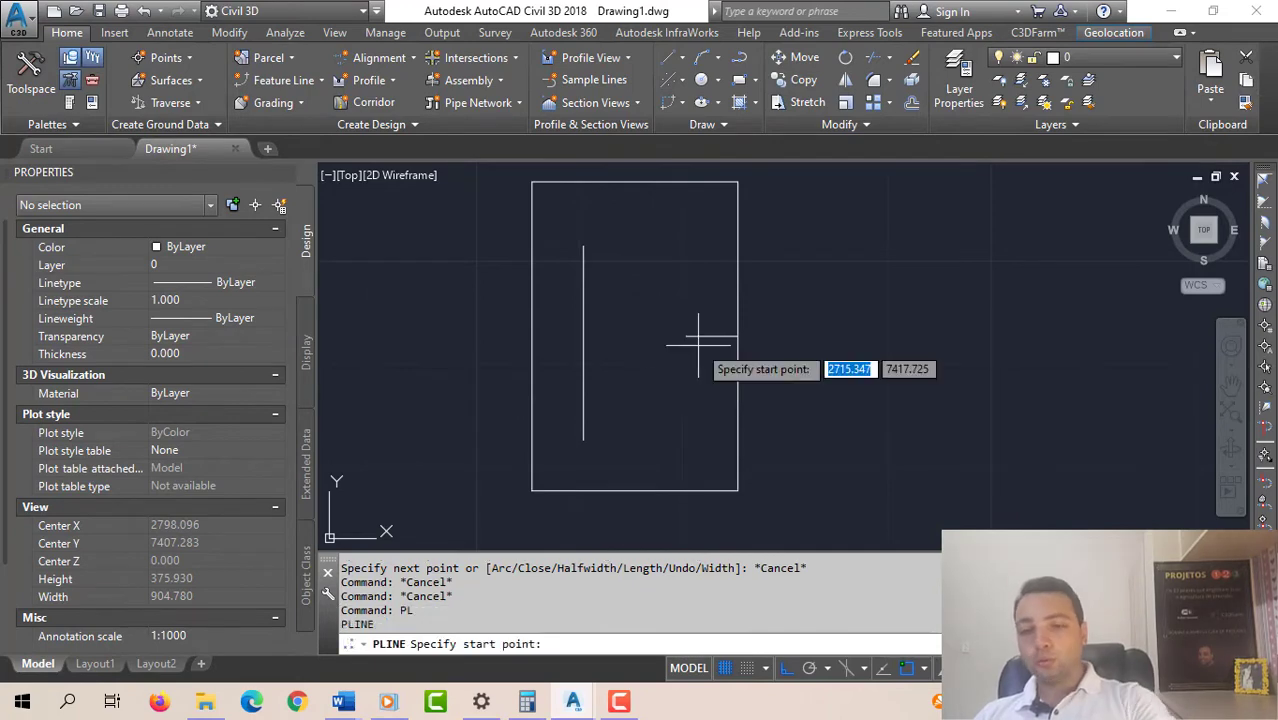
{"action": "left_click", "coordinate": [687, 336]}
{"action": "left_click", "coordinate": [692, 431]}
{"action": "key", "text": "Escape"}
- Stretch the right vertical polyline's upper end upward so the line is about 175 units long
{"action": "left_click", "coordinate": [692, 386]}
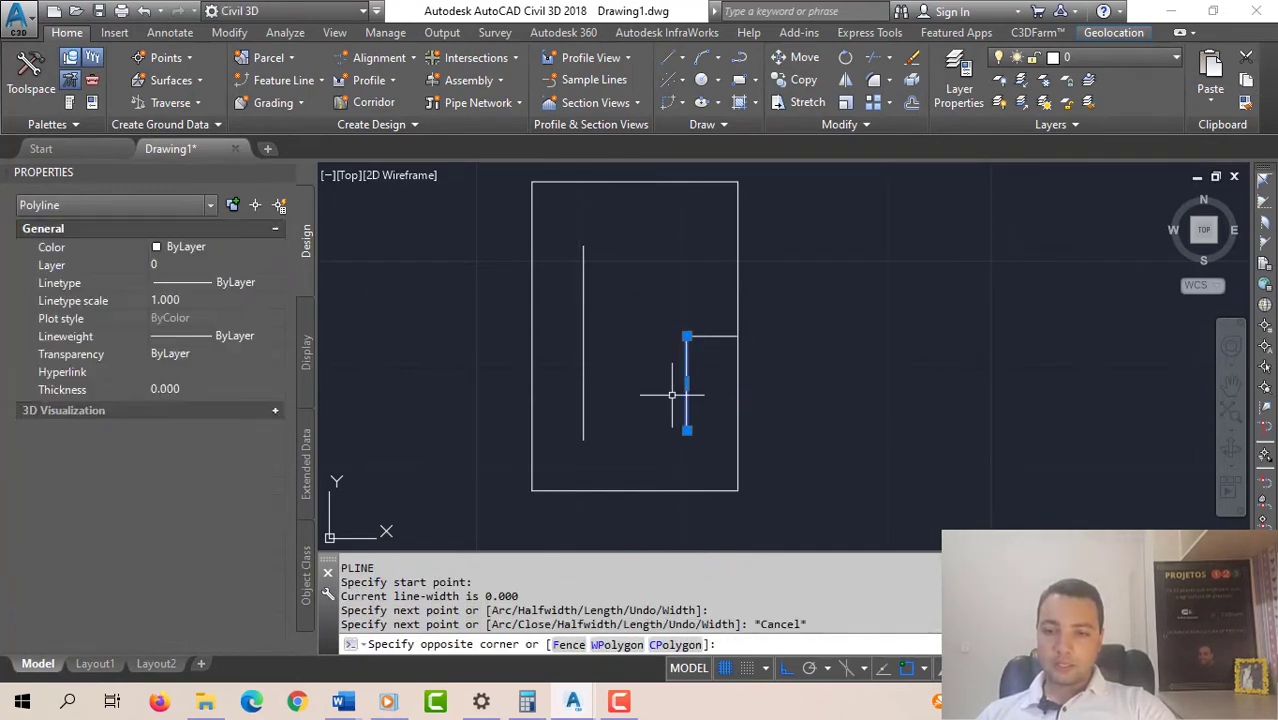
{"action": "left_click", "coordinate": [685, 296]}
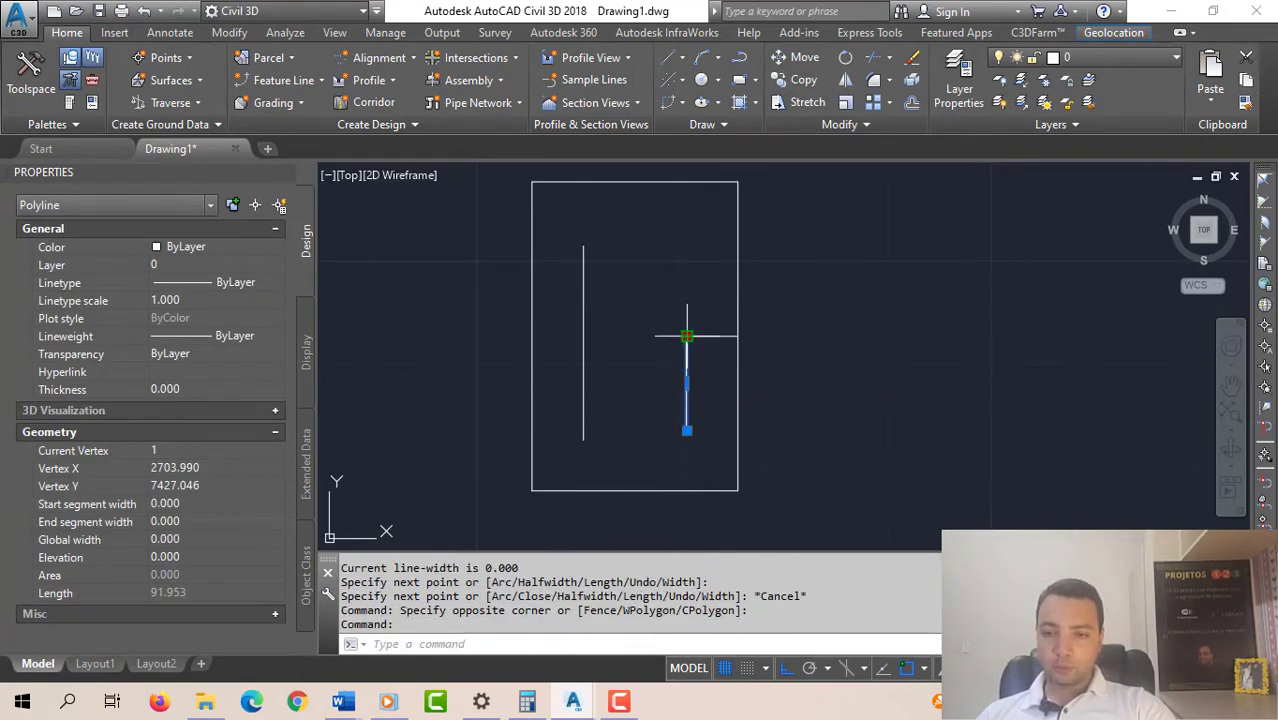
{"action": "left_click", "coordinate": [687, 336]}
{"action": "left_click", "coordinate": [686, 250]}
{"action": "key", "text": "Escape"}
{"action": "key", "text": "Escape"}
{"action": "key", "text": "Escape"}
{"action": "key", "text": "Escape"}
{"action": "key", "text": "Escape"}
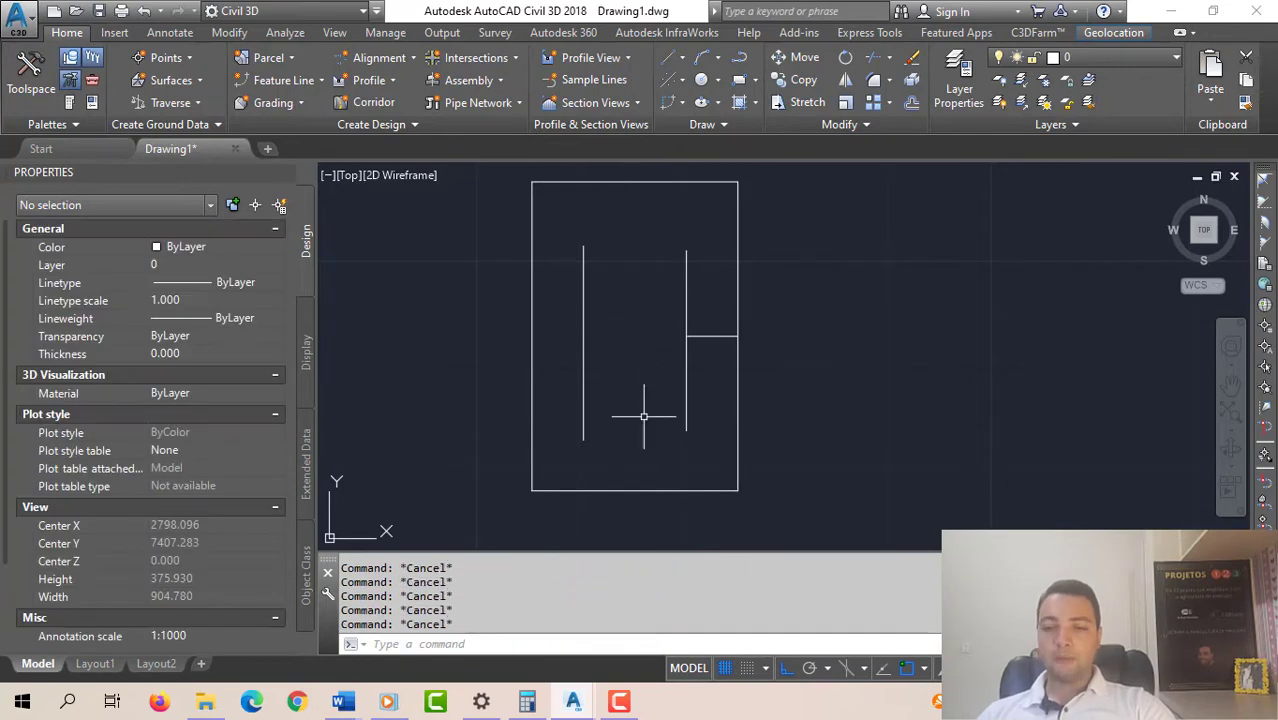
- Draw a 50-unit vertical polyline upward from the midpoint of the rectangle's bottom side
{"action": "type", "text": "pl"}
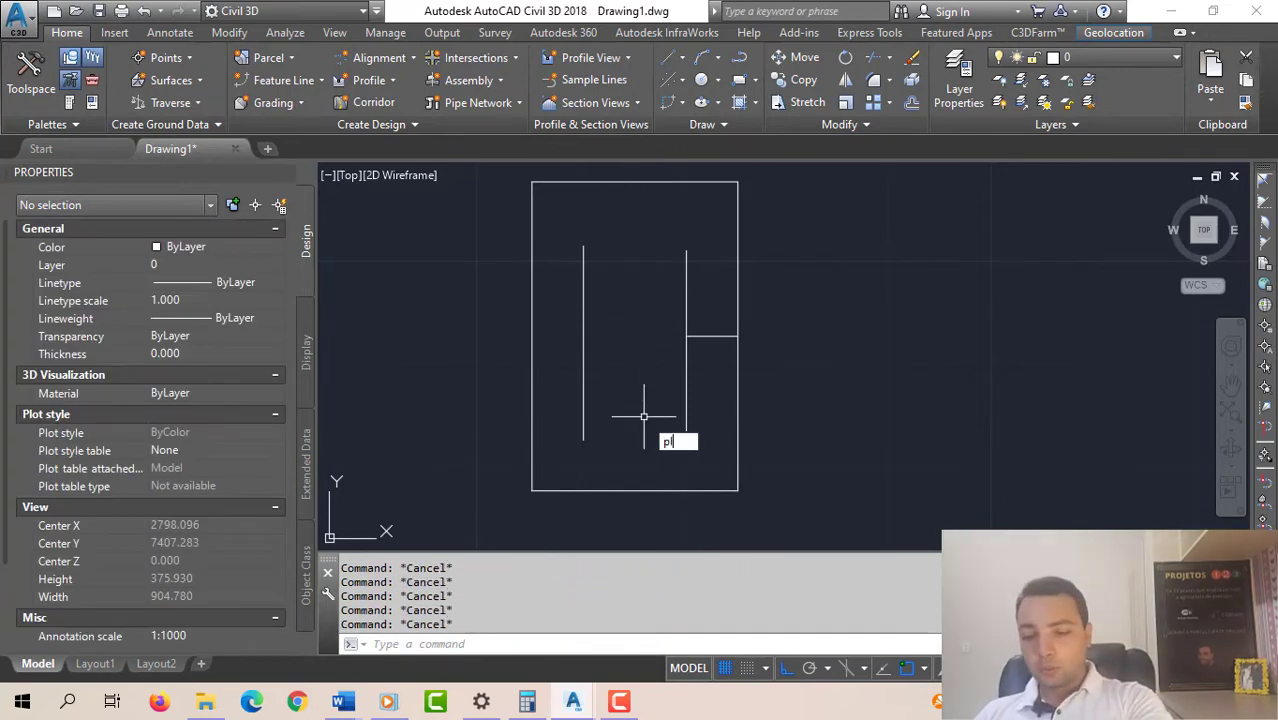
{"action": "key", "text": "Return"}
{"action": "left_click", "coordinate": [635, 490]}
{"action": "type", "text": "50"}
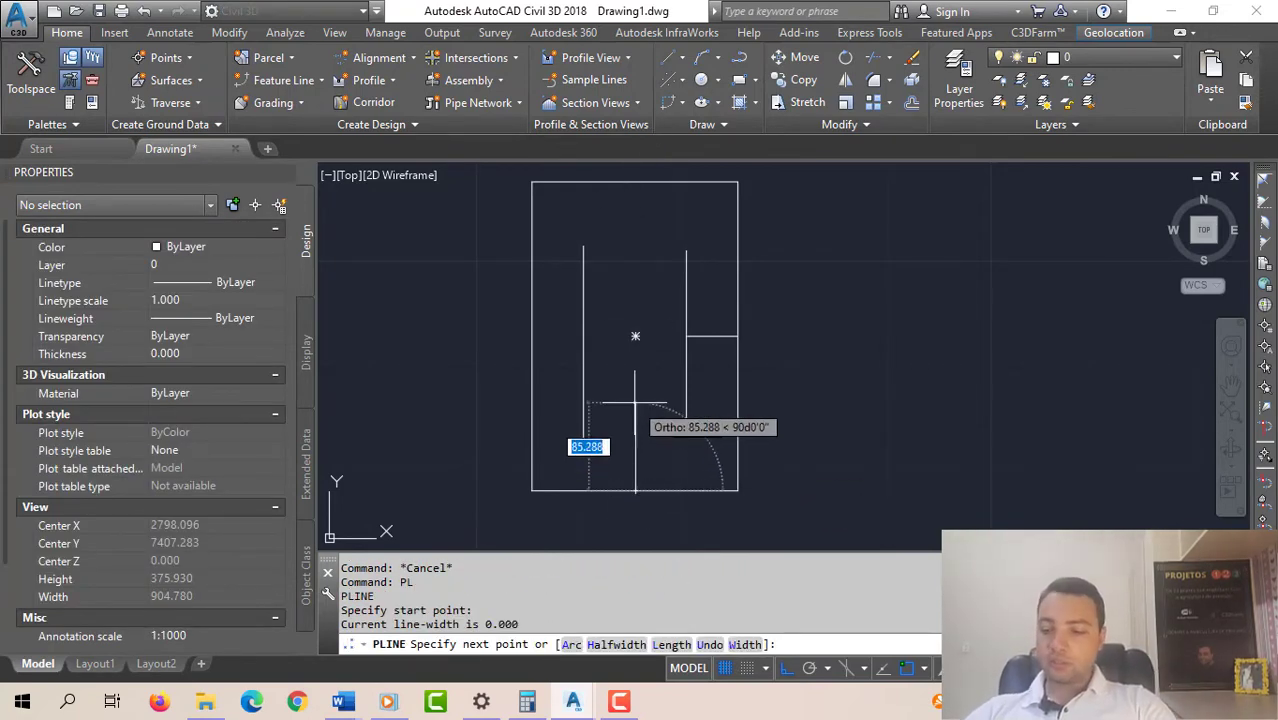
{"action": "key", "text": "Return"}
{"action": "key", "text": "Escape"}
{"action": "key", "text": "Escape"}
{"action": "key", "text": "Escape"}
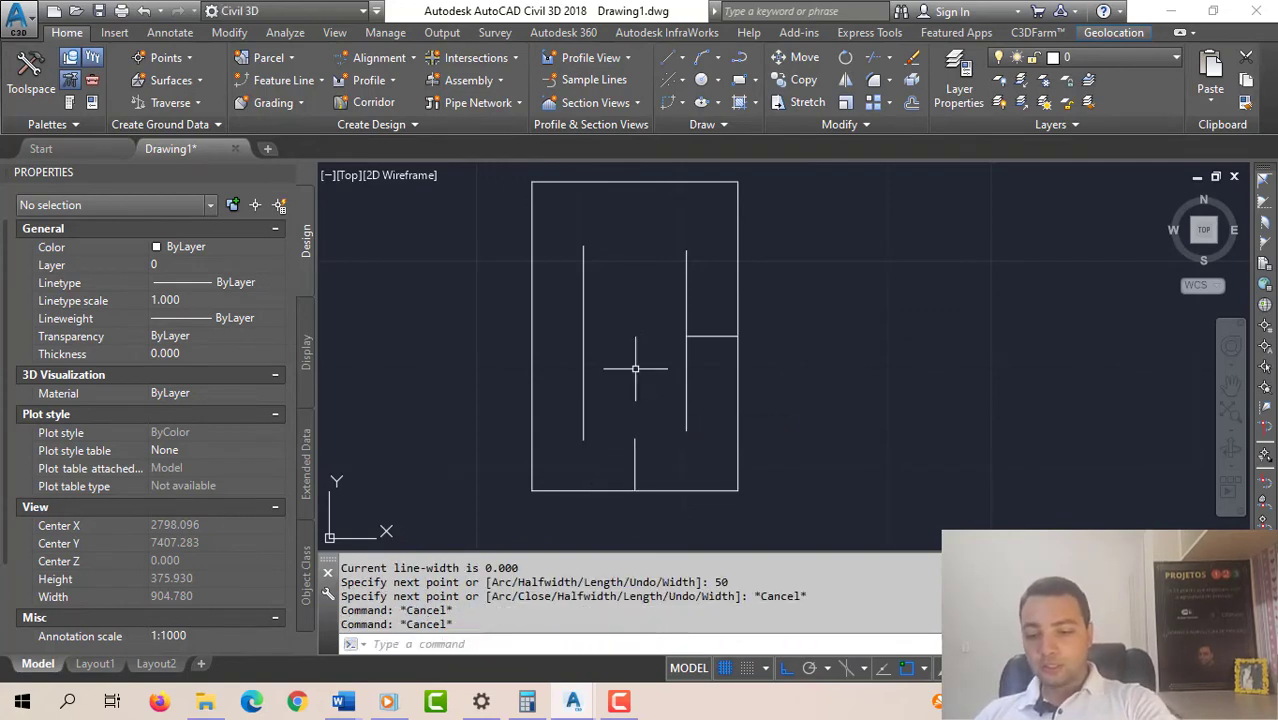
- Draw a horizontal polyline about 82 units long leftward from the upper end of the bottom 50-unit helper line
{"action": "type", "text": "pl"}
{"action": "key", "text": "Return"}
{"action": "left_click", "coordinate": [635, 440]}
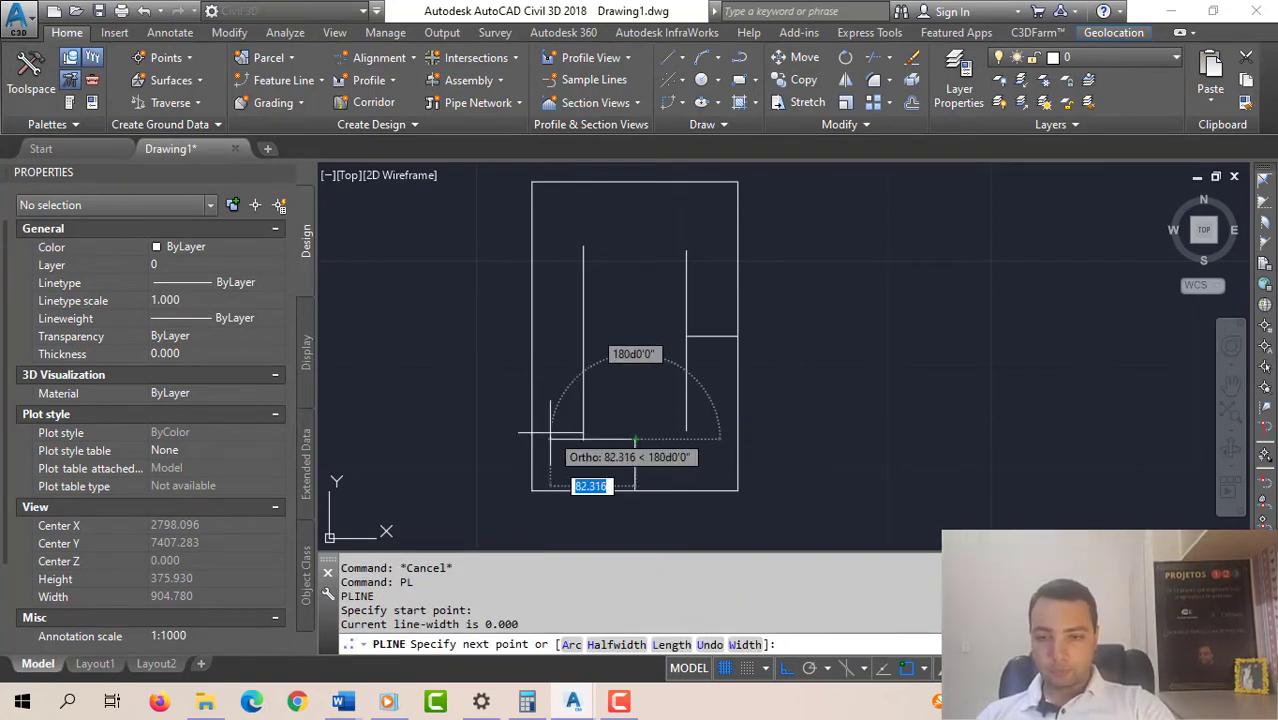
{"action": "left_click", "coordinate": [550, 435]}
{"action": "key", "text": "Escape"}
- Stretch the lower horizontal polyline's right end rightward past the right inner vertical line
{"action": "left_click", "coordinate": [595, 439]}
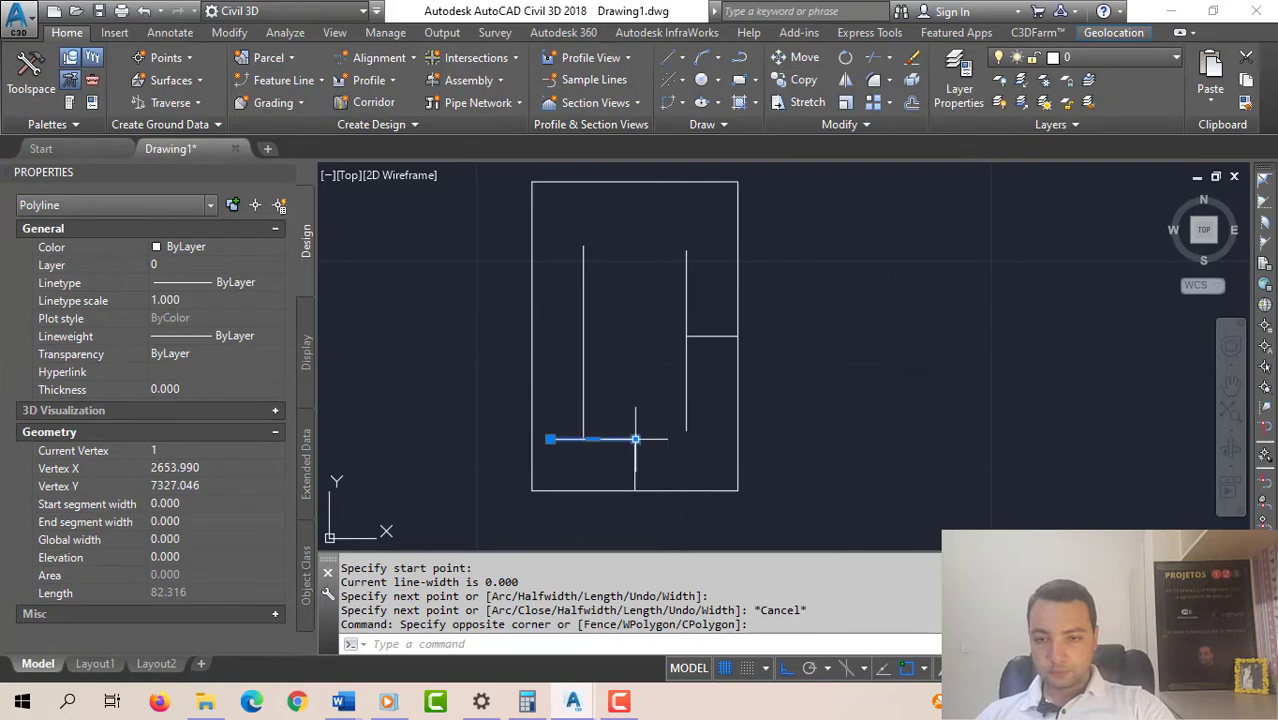
{"action": "left_click", "coordinate": [635, 439]}
{"action": "left_click", "coordinate": [706, 440]}
{"action": "key", "text": "Escape"}
{"action": "key", "text": "Escape"}
{"action": "key", "text": "Escape"}
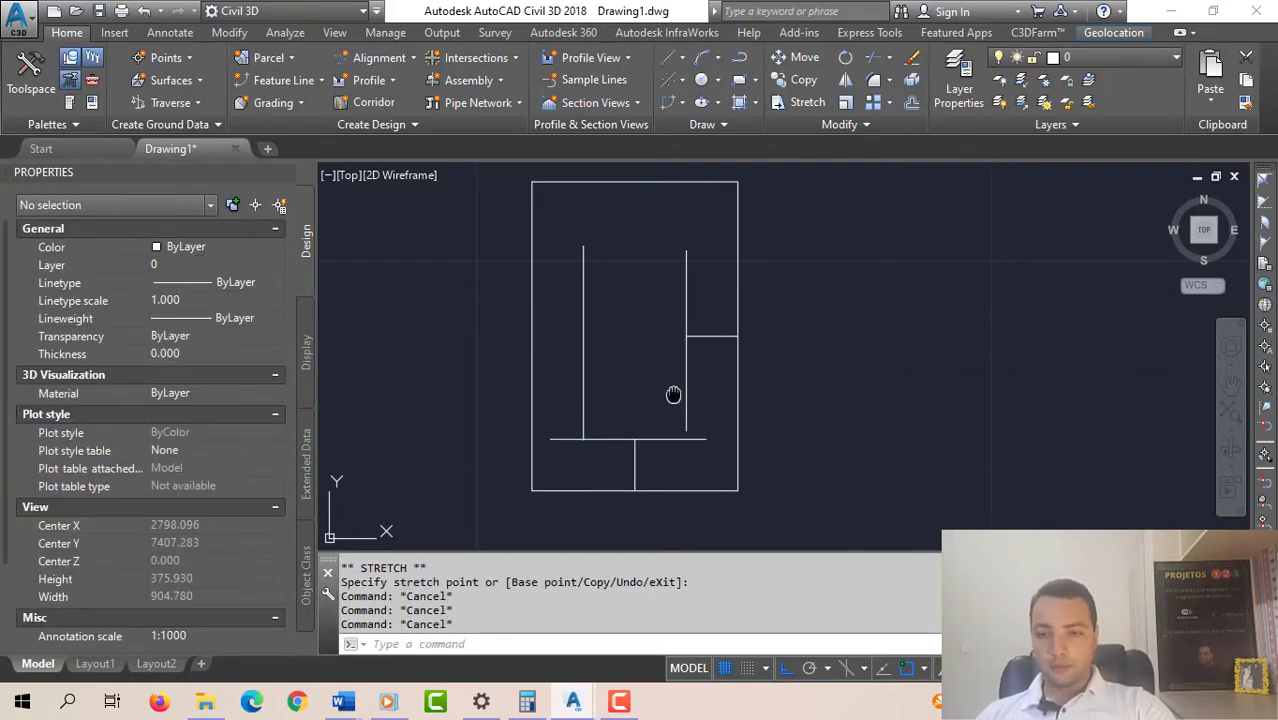
- Stretch the right inner vertical polyline's upper end further up, close to the rectangle's top side
{"action": "middle_click_drag", "start_coordinate": [673, 394], "coordinate": [660, 442]}
{"action": "left_click", "coordinate": [673, 330]}
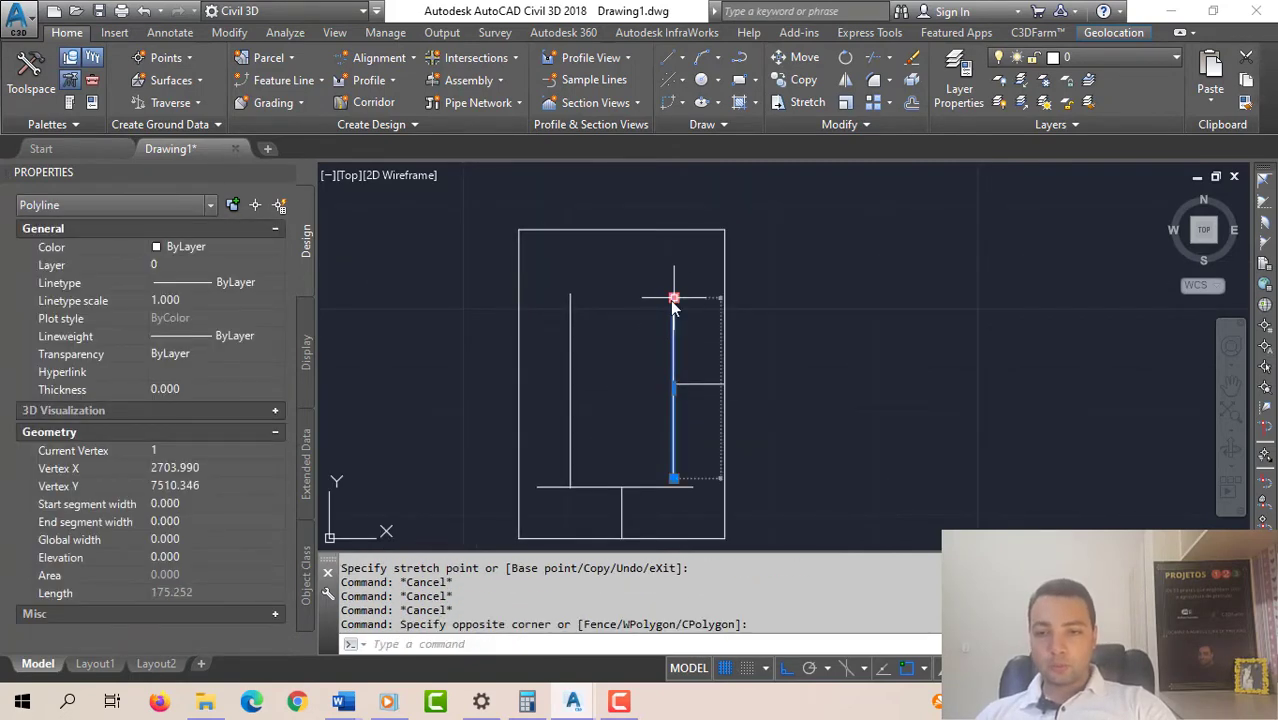
{"action": "left_click", "coordinate": [673, 298]}
{"action": "left_click", "coordinate": [673, 244]}
{"action": "key", "text": "Escape"}
{"action": "key", "text": "Escape"}
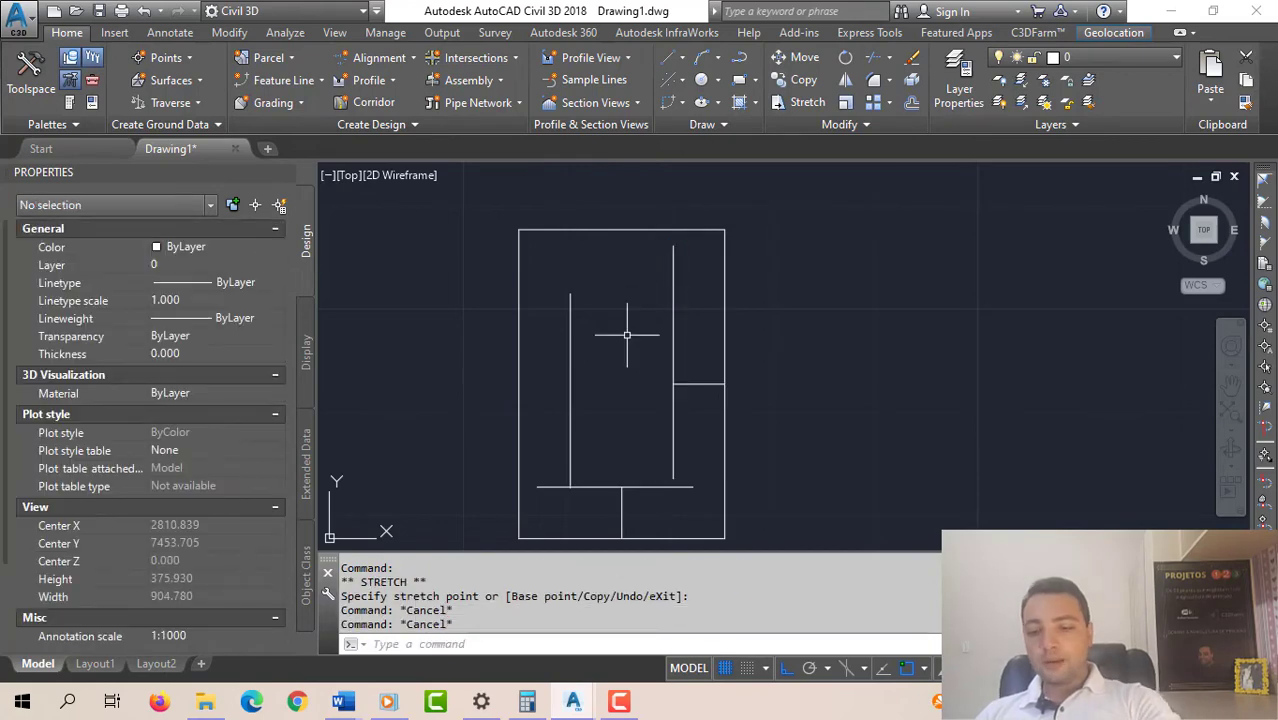
- Draw a 50-unit vertical polyline downward from the midpoint of the rectangle's top side
{"action": "type", "text": "pl"}
{"action": "key", "text": "Return"}
{"action": "left_click", "coordinate": [622, 229]}
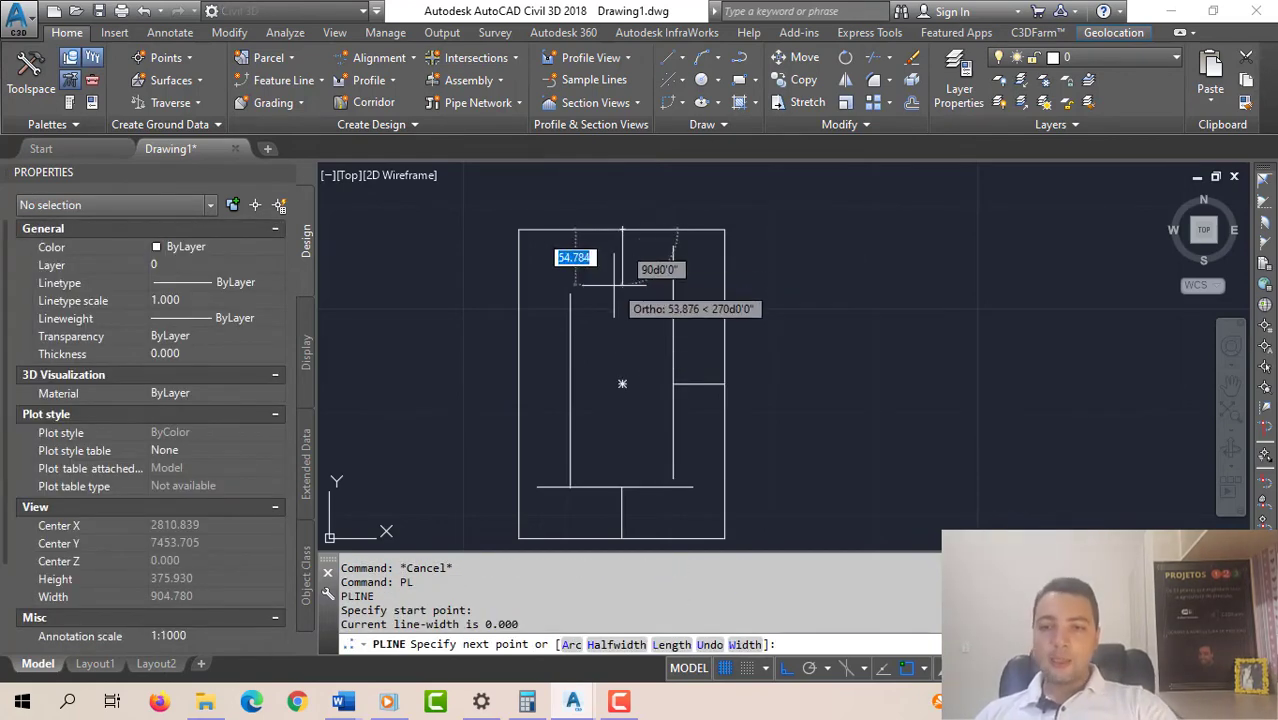
{"action": "type", "text": "50"}
{"action": "key", "text": "Return"}
{"action": "key", "text": "Escape"}
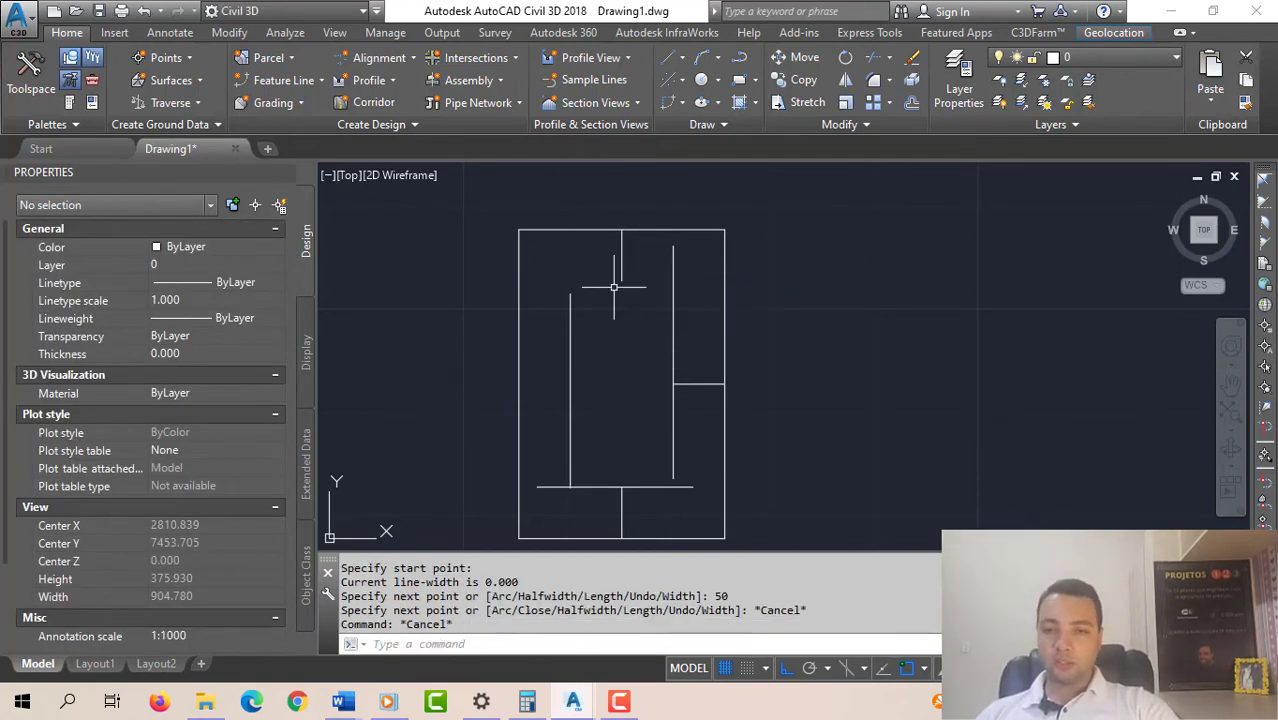
- Draw a horizontal polyline about 77 units long leftward from the lower end of the top 50-unit helper line
{"action": "type", "text": "pl"}
{"action": "key", "text": "Return"}
{"action": "left_click", "coordinate": [621, 281]}
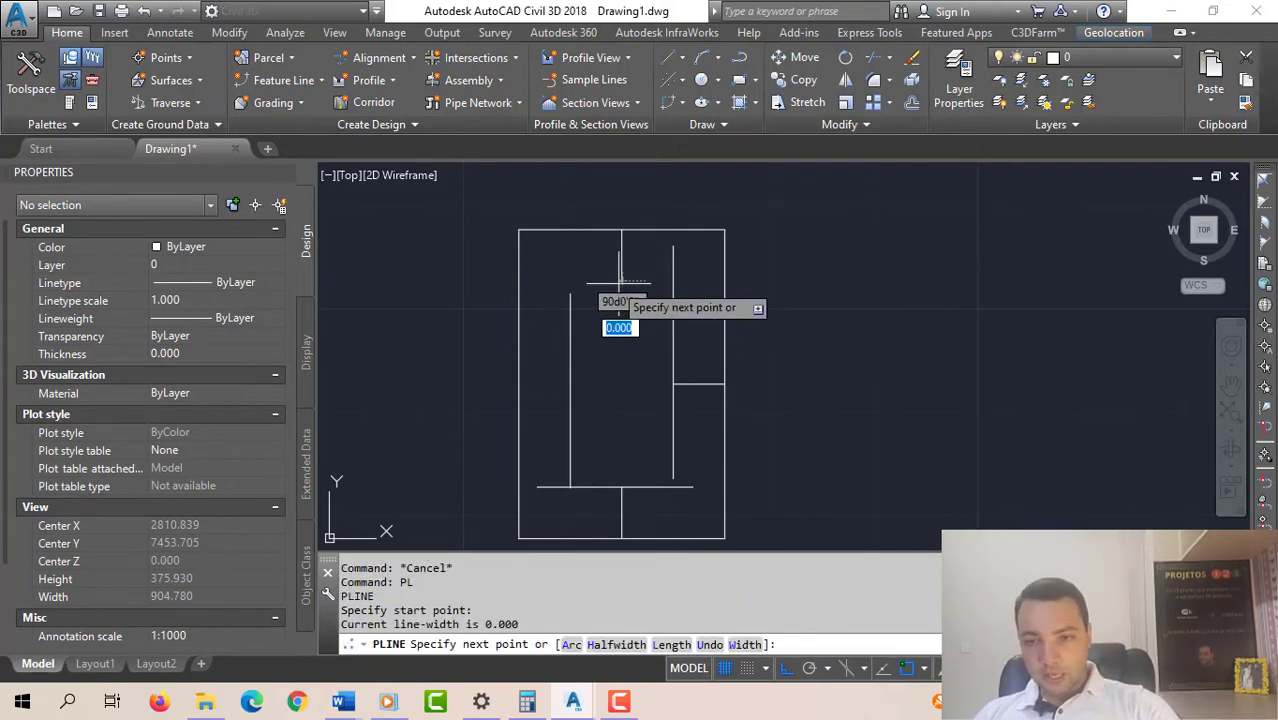
{"action": "left_click", "coordinate": [543, 282]}
{"action": "key", "text": "Escape"}
- Stretch the upper horizontal polyline's right end past the right inner vertical line, to a total length of about 151 units
{"action": "left_click", "coordinate": [597, 268]}
{"action": "left_click", "coordinate": [585, 295]}
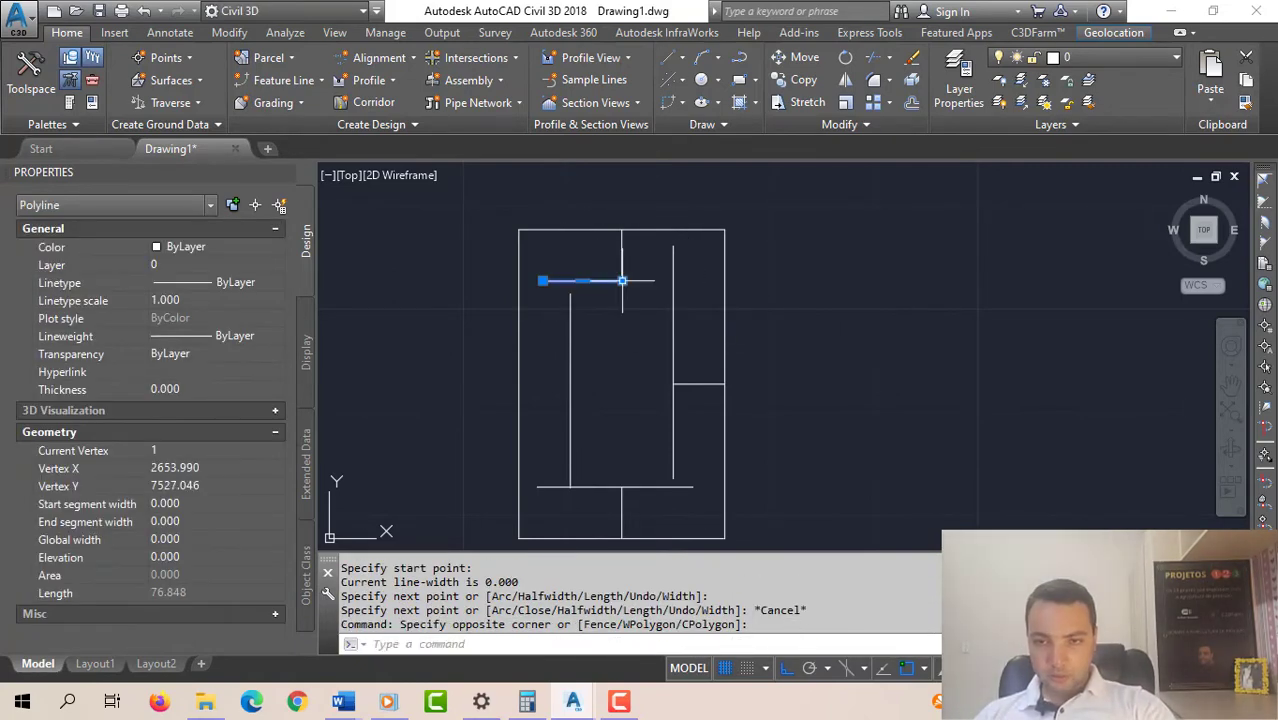
{"action": "left_click", "coordinate": [622, 281]}
{"action": "key", "text": "Escape"}
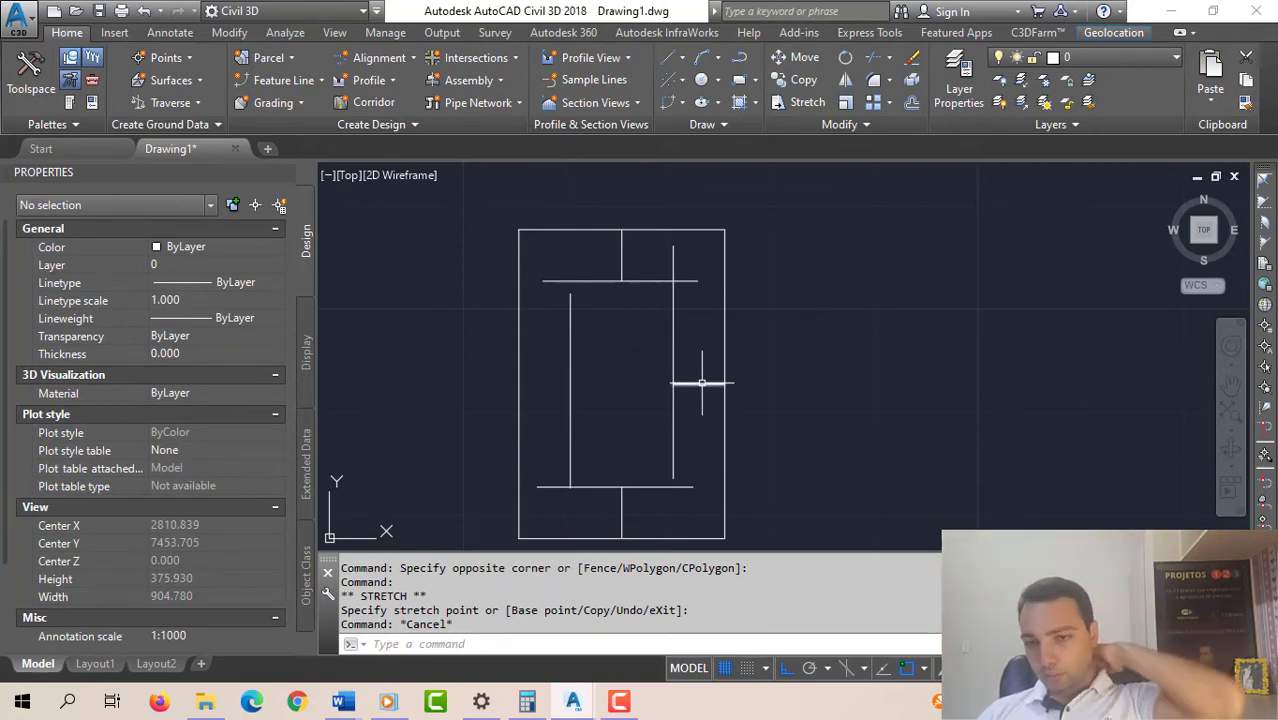
- Erase the three remaining 50-unit helper lines at the rectangle's right, bottom and top sides
{"action": "left_click", "coordinate": [699, 384]}
{"action": "mouse_move", "coordinate": [701, 386]}
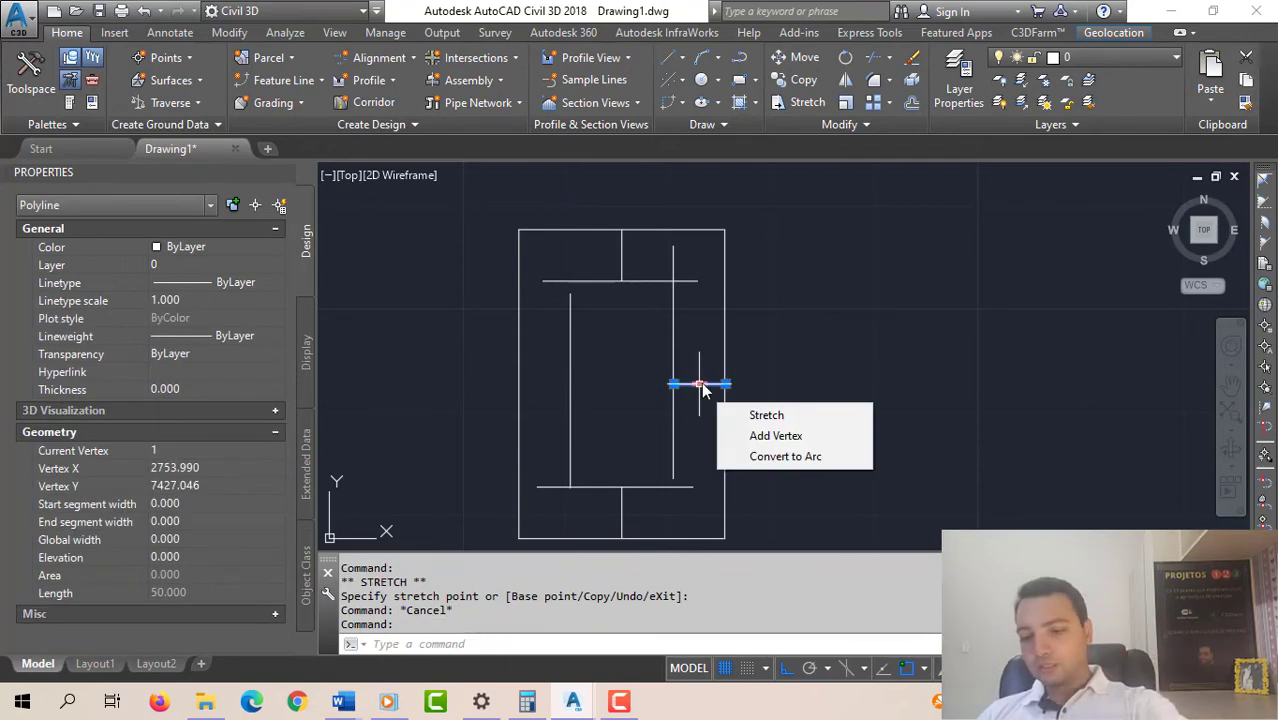
{"action": "key", "text": "Delete"}
{"action": "left_click", "coordinate": [633, 505]}
{"action": "left_click", "coordinate": [610, 511]}
{"action": "key", "text": "Delete"}
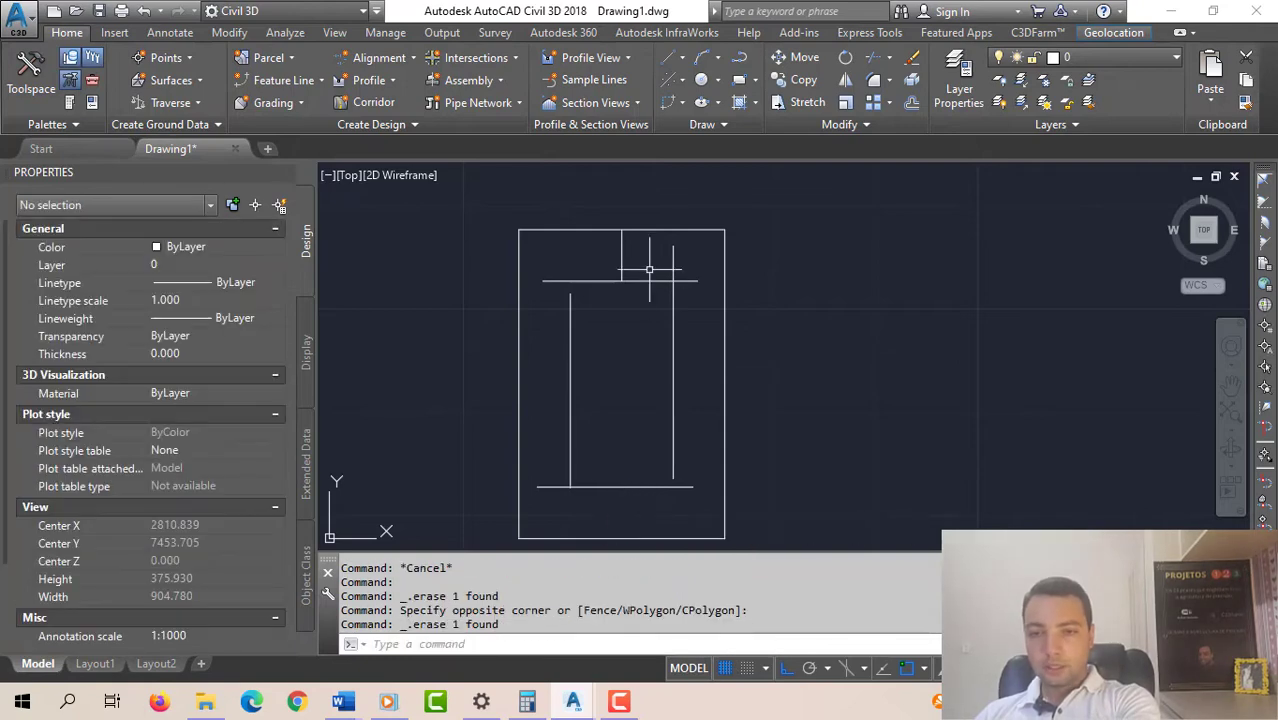
{"action": "left_click", "coordinate": [646, 267]}
{"action": "left_click", "coordinate": [615, 256]}
{"action": "key", "text": "Delete"}
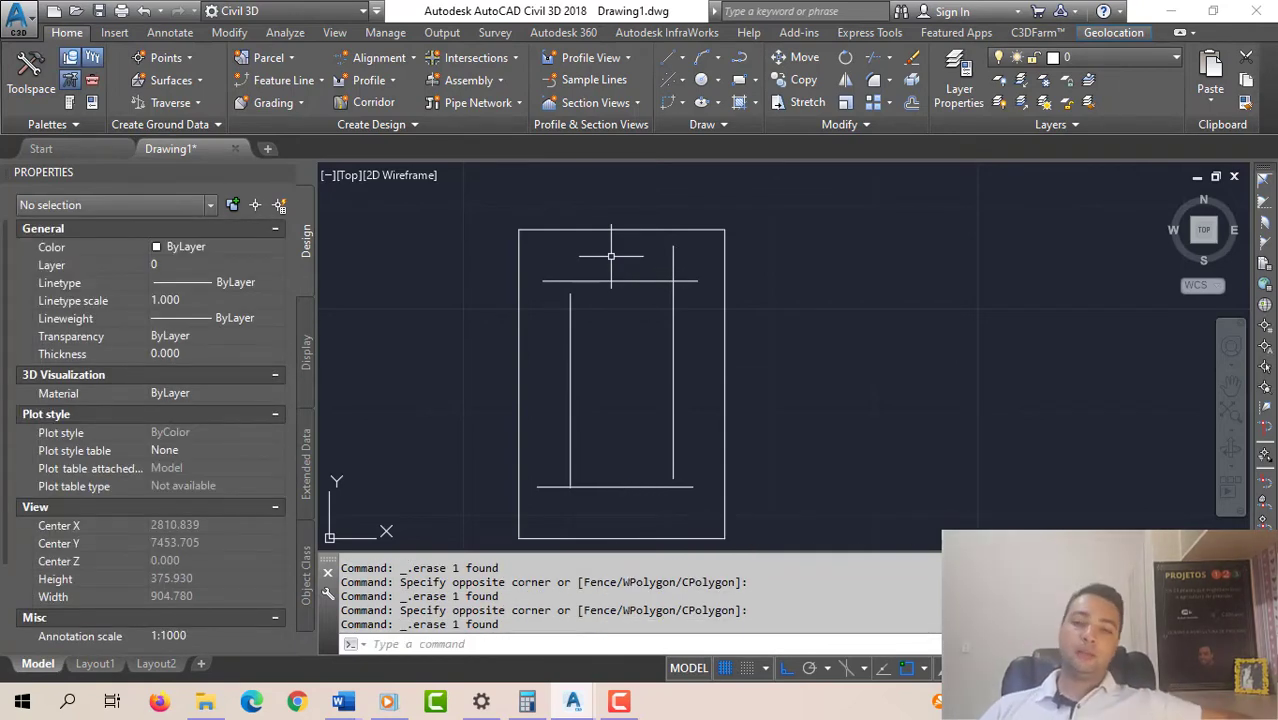
- Examine the corners where the inner horizontal and vertical polylines meet, cross or leave gaps
{"action": "scroll", "coordinate": [681, 295], "scroll_direction": "up", "scroll_amount": 4}
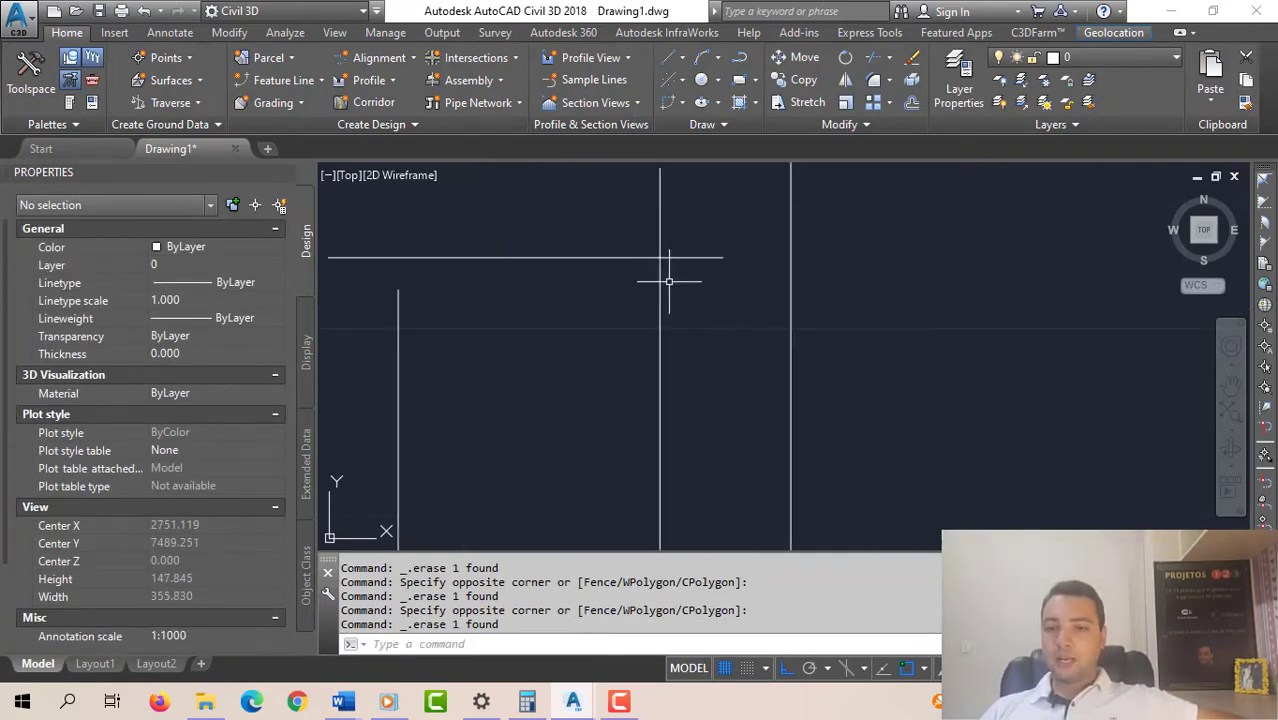
{"action": "middle_click_drag", "start_coordinate": [473, 335], "coordinate": [563, 339]}
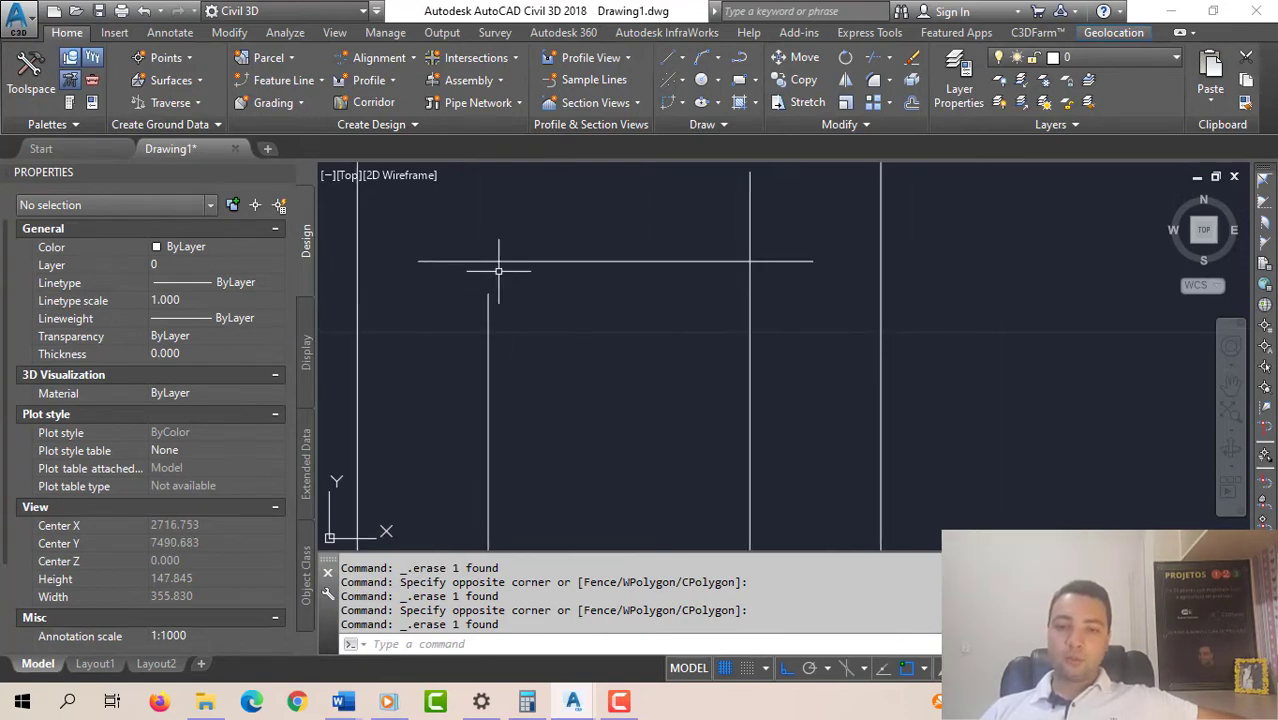
{"action": "scroll", "coordinate": [558, 338], "scroll_direction": "down", "scroll_amount": 4}
{"action": "scroll", "coordinate": [535, 420], "scroll_direction": "up", "scroll_amount": 5}
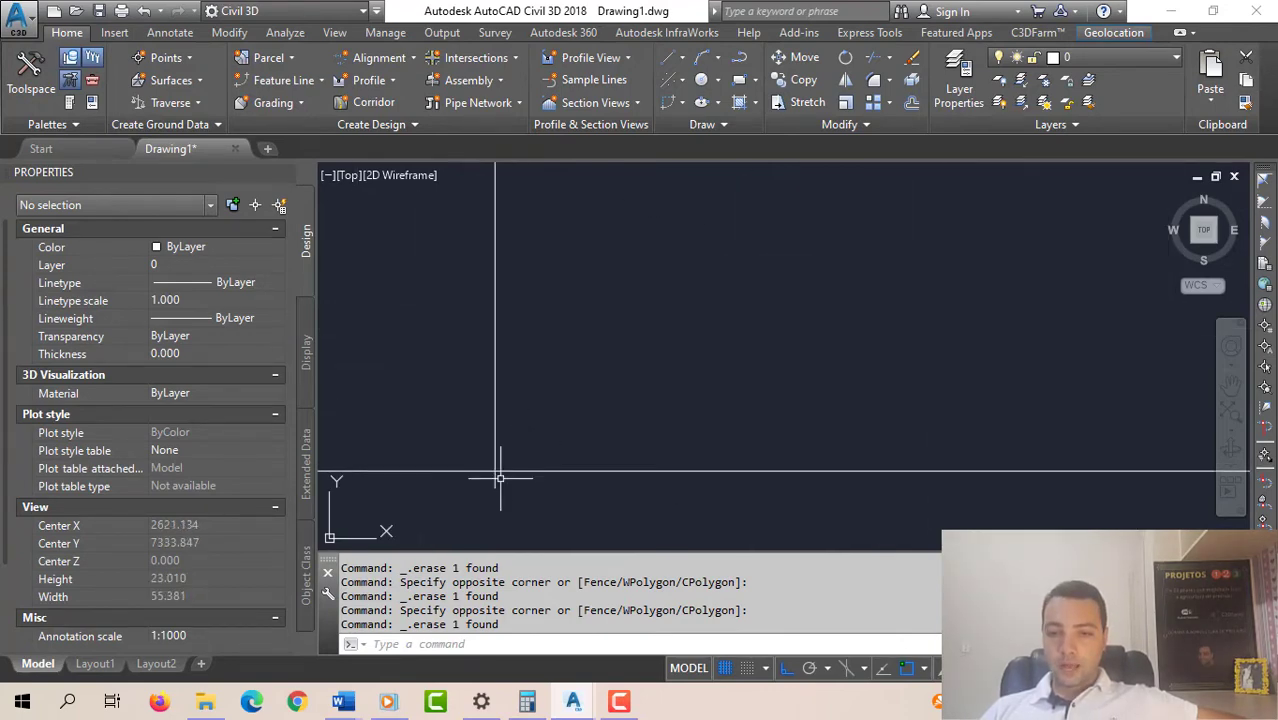
{"action": "scroll", "coordinate": [531, 459], "scroll_direction": "down", "scroll_amount": 4}
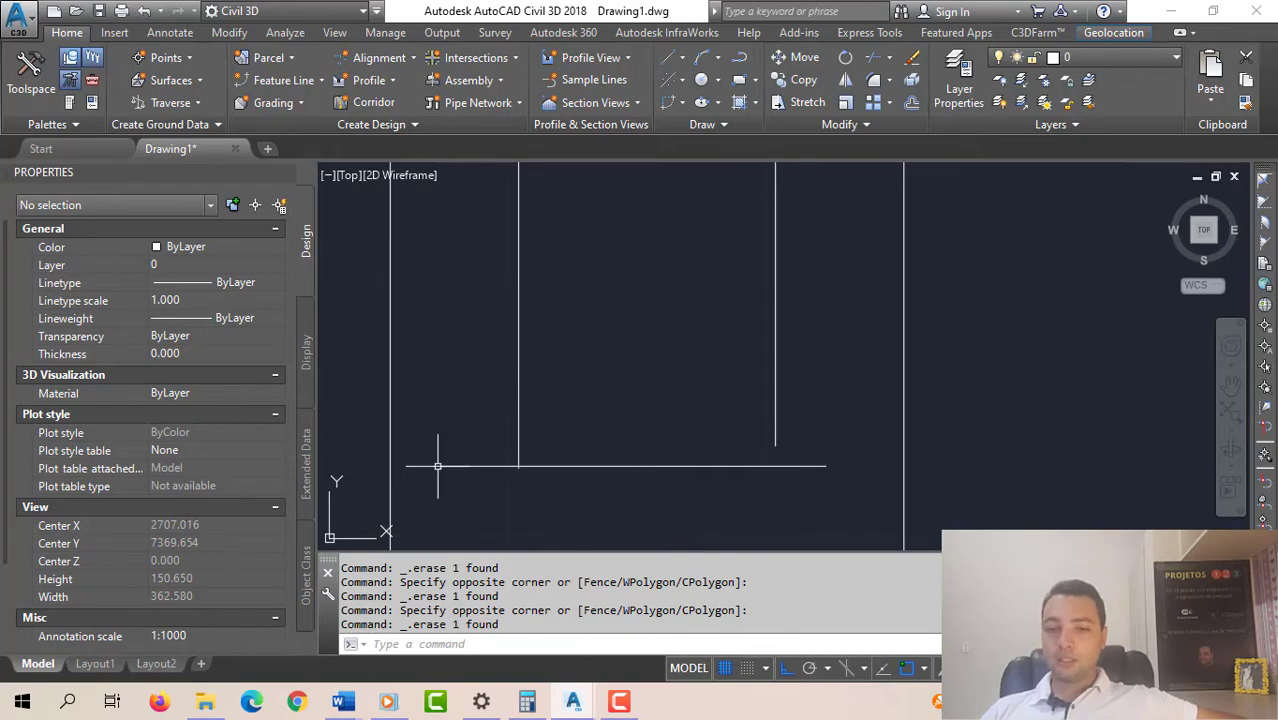
{"action": "middle_click_drag", "start_coordinate": [541, 318], "coordinate": [533, 496]}
{"action": "mouse_move", "coordinate": [578, 185]}
{"action": "middle_mouse_down"}
{"action": "mouse_move", "coordinate": [568, 337]}
{"action": "mouse_move", "coordinate": [608, 311]}
{"action": "middle_mouse_up"}
{"action": "scroll", "coordinate": [581, 326], "scroll_direction": "down", "scroll_amount": 1}
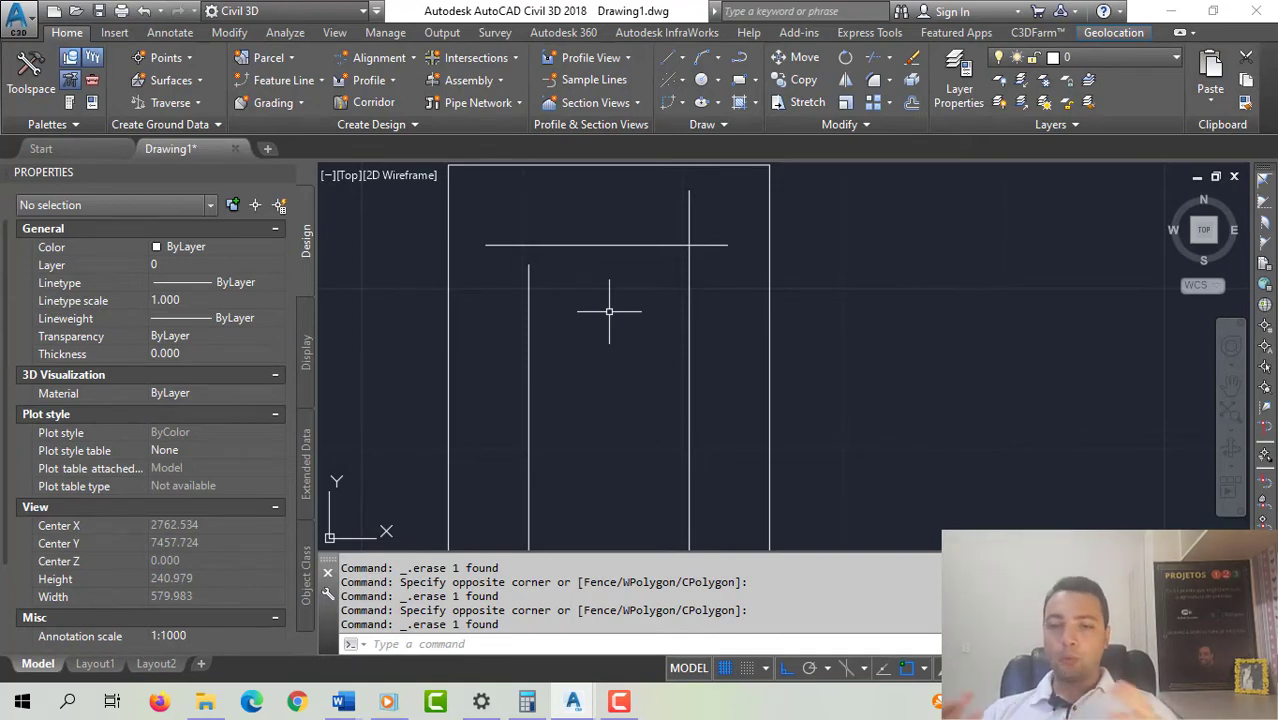
{"action": "key", "text": "Escape"}
{"action": "key", "text": "Escape"}
{"action": "key", "text": "Escape"}
{"action": "key", "text": "Escape"}
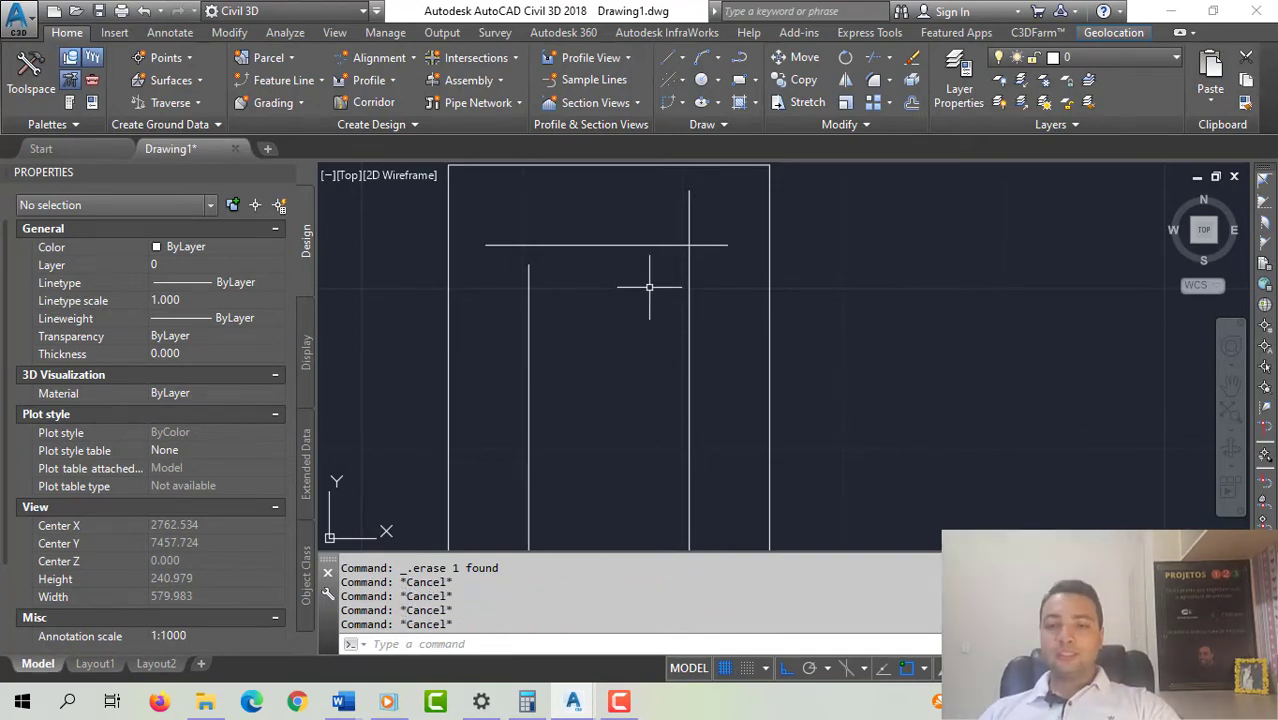
{"action": "left_click", "coordinate": [650, 288]}
{"action": "left_click", "coordinate": [623, 220]}
{"action": "left_click", "coordinate": [627, 271]}
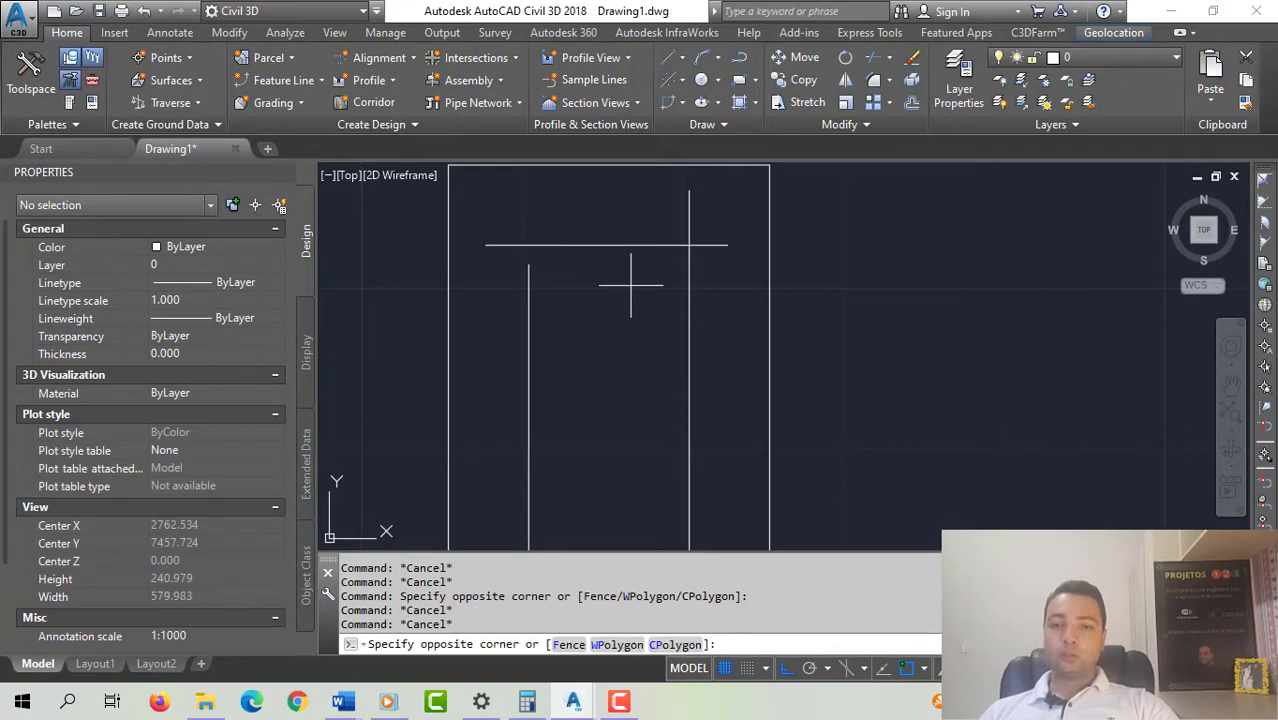
{"action": "left_click", "coordinate": [616, 197]}
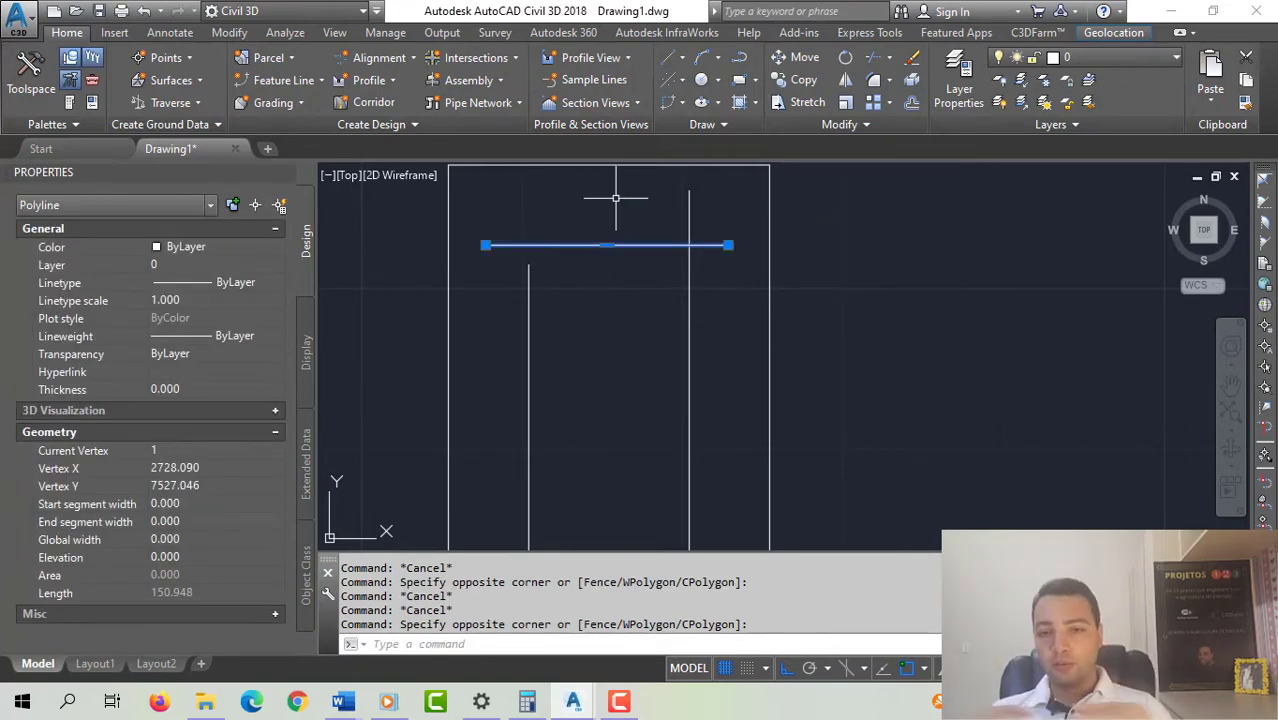
{"action": "key", "text": "Escape"}
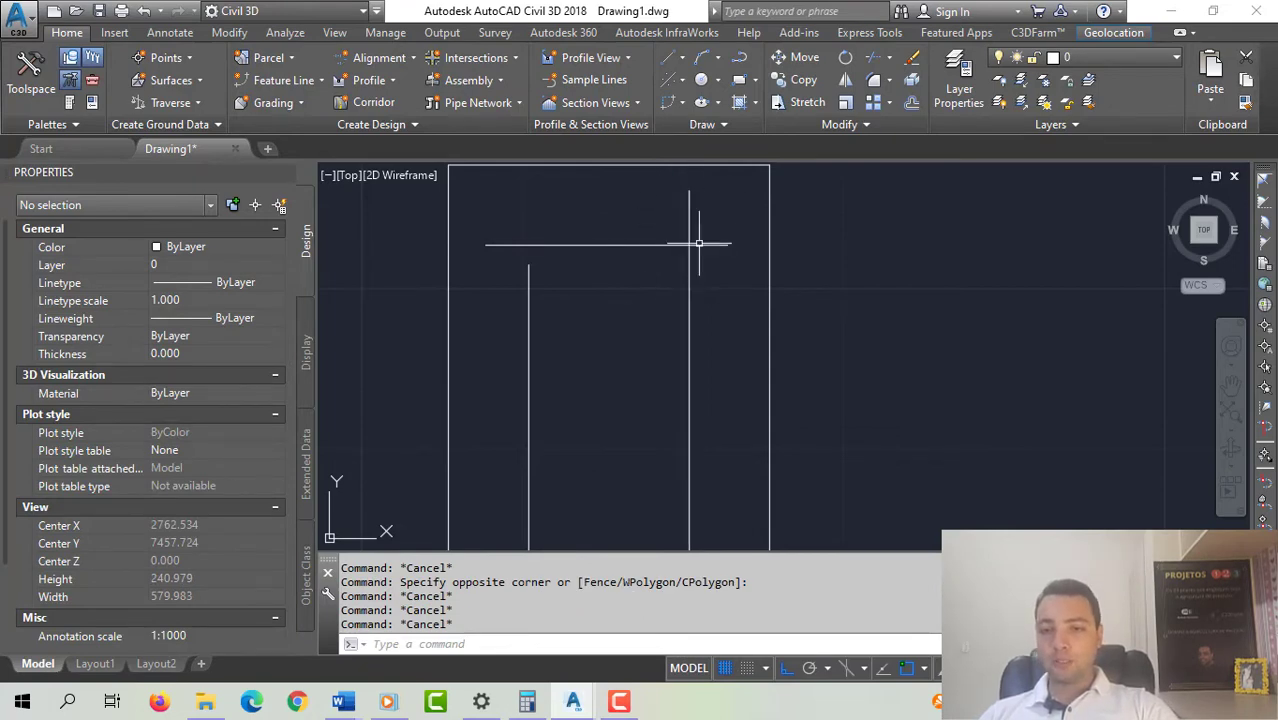
- Trim the part of the right inner vertical polyline above the upper horizontal polyline, using the horizontal one as cutting edge
{"action": "left_click", "coordinate": [635, 262]}
{"action": "left_click", "coordinate": [611, 205]}
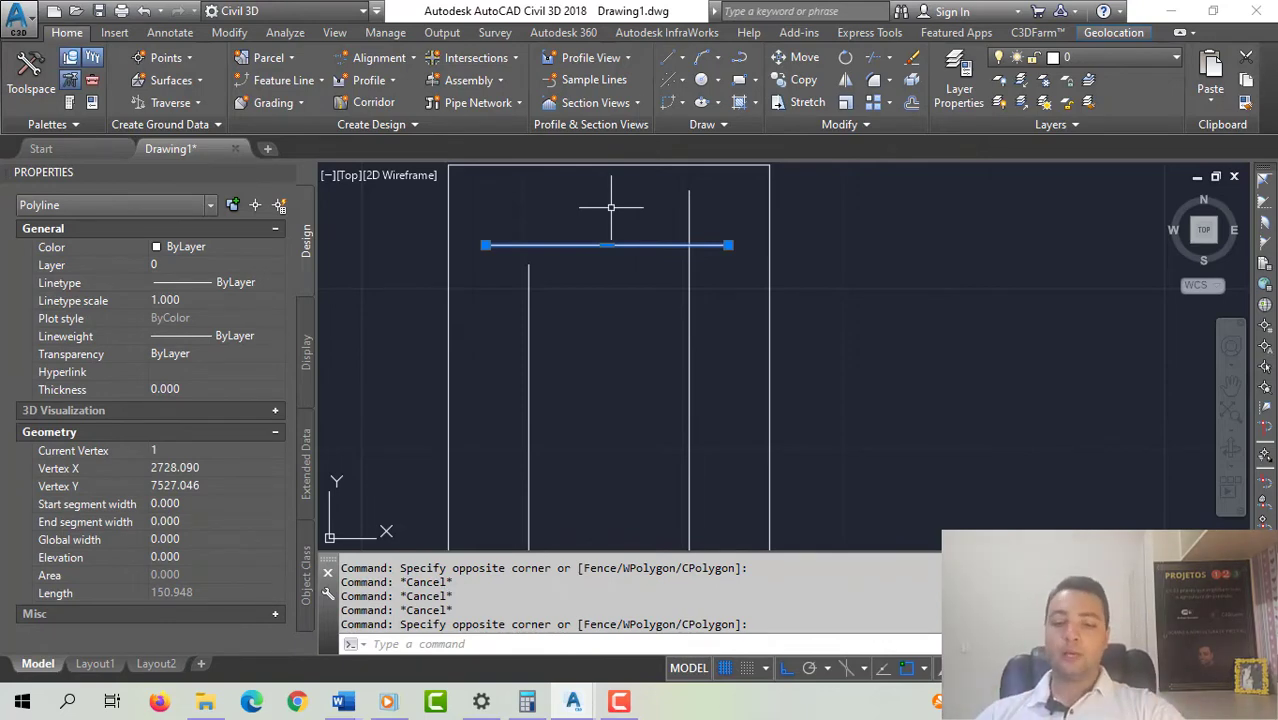
{"action": "key", "text": "Return"}
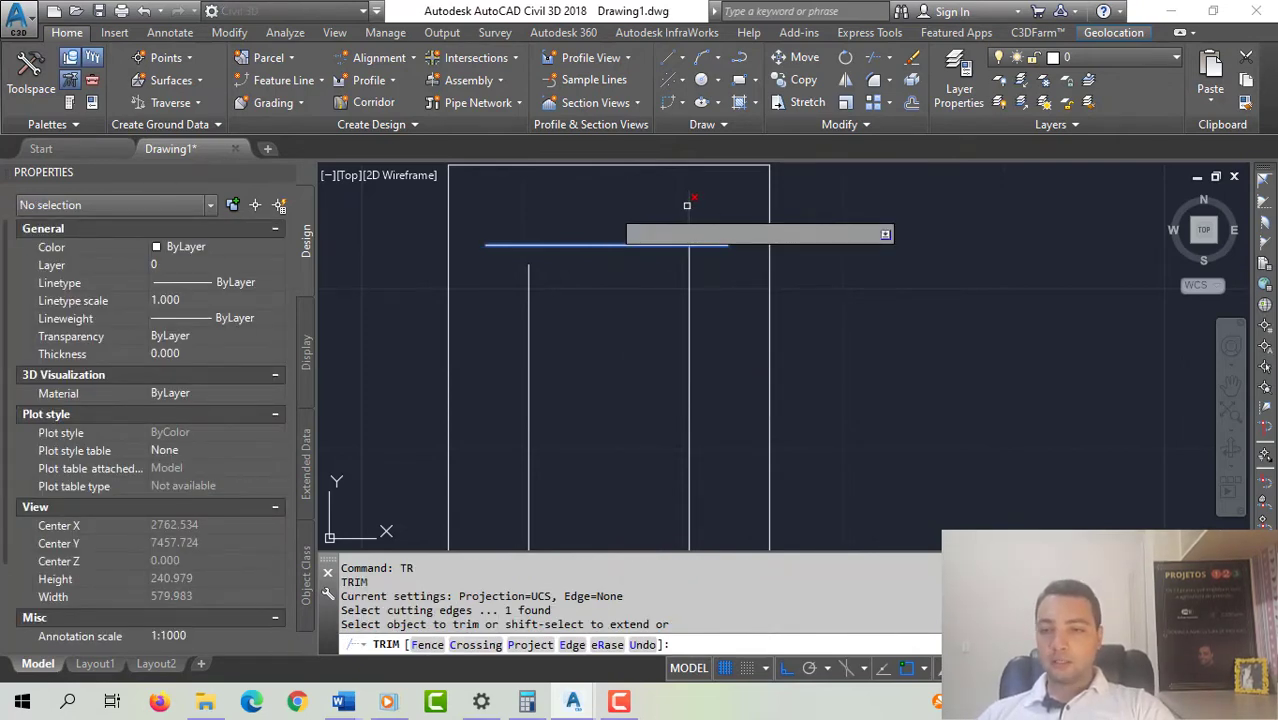
{"action": "key", "text": "Escape"}
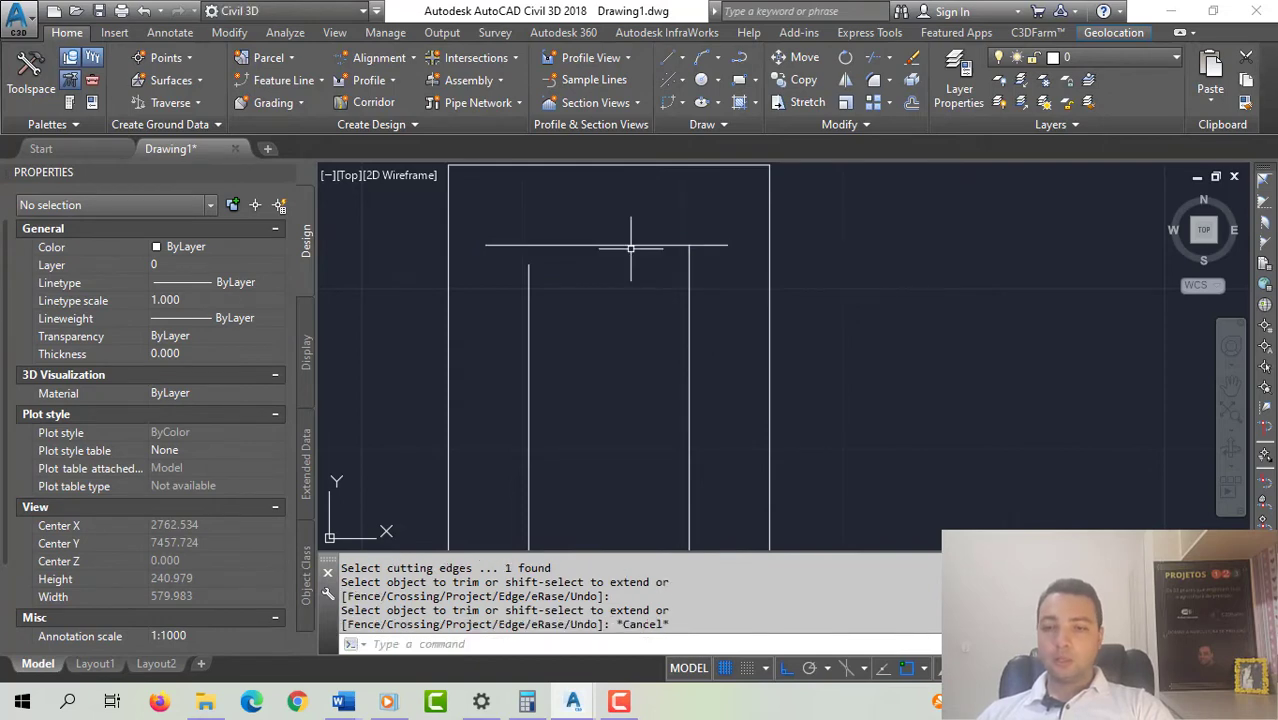
{"action": "key", "text": "Escape"}
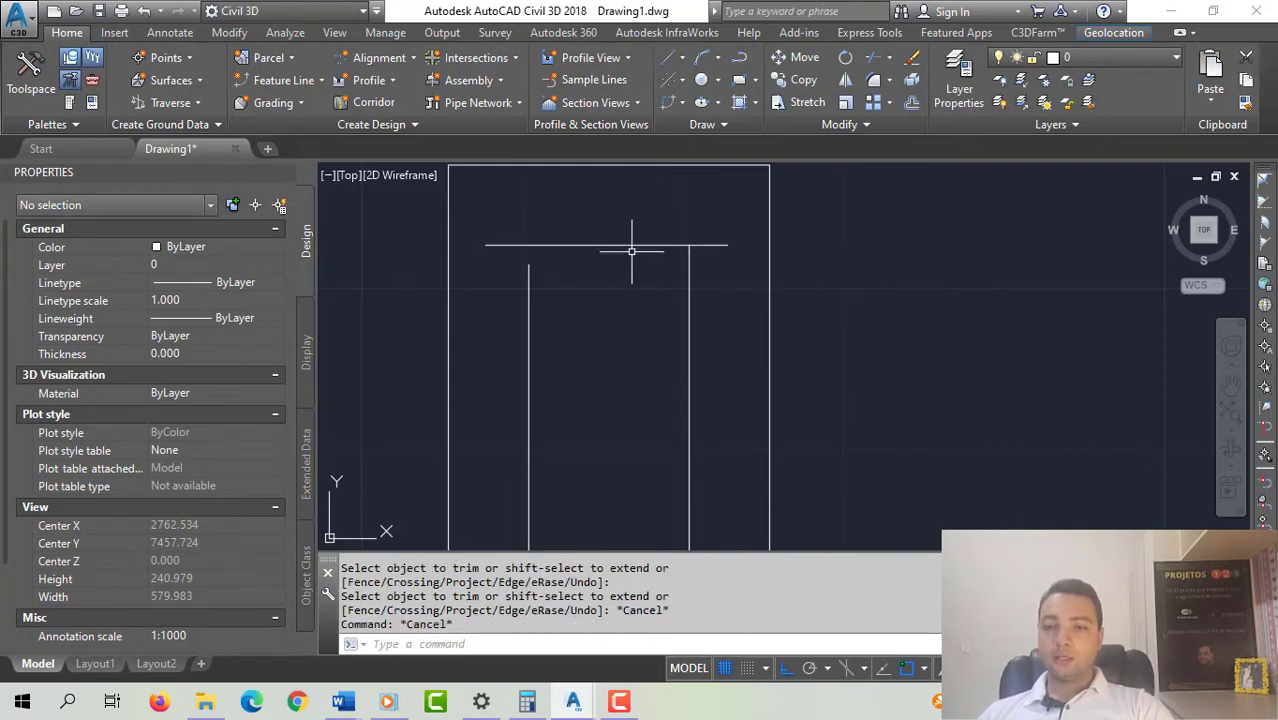
- Trim the part of the upper horizontal polyline beyond the right inner vertical polyline, using the vertical one as cutting edge
{"action": "left_click", "coordinate": [712, 270]}
{"action": "left_click", "coordinate": [607, 370]}
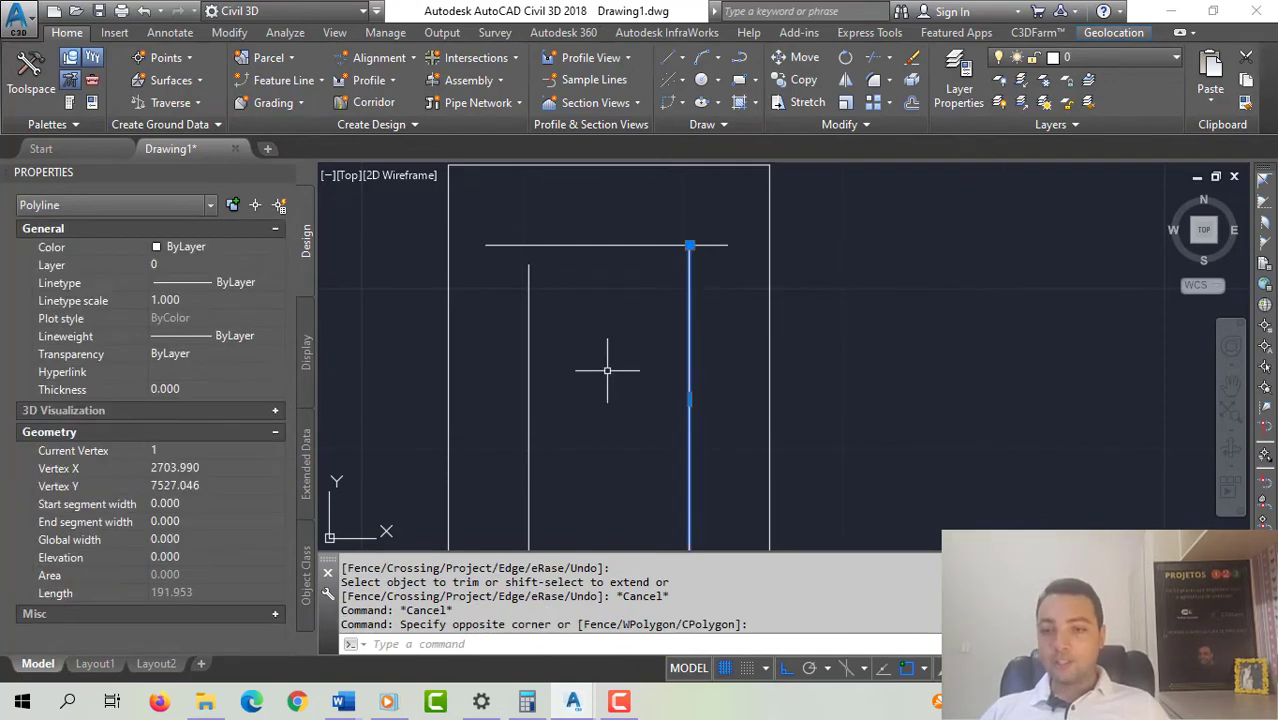
{"action": "type", "text": "tr"}
{"action": "key", "text": "Return"}
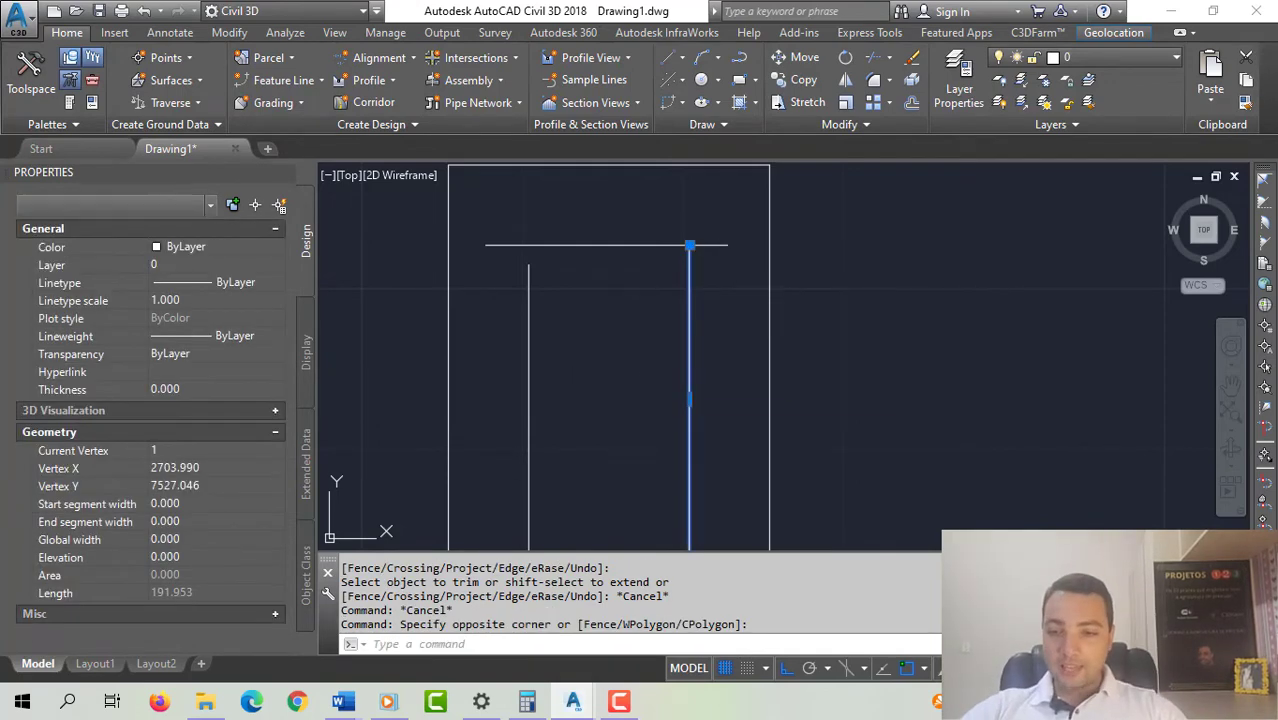
{"action": "left_click", "coordinate": [718, 242]}
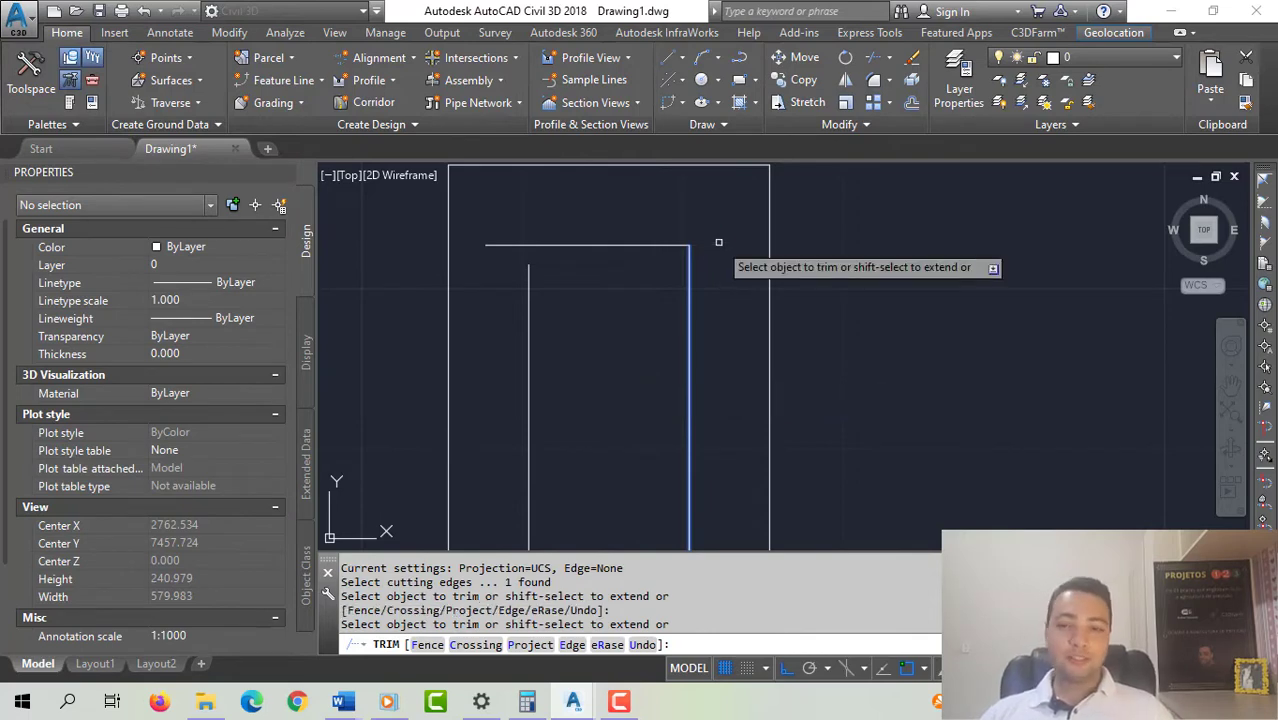
{"action": "key", "text": "Escape"}
{"action": "key", "text": "Escape"}
- Extend the right inner vertical polyline down to the lower horizontal polyline, using the horizontal one as boundary edge
{"action": "middle_click_drag", "start_coordinate": [705, 388], "coordinate": [699, 305]}
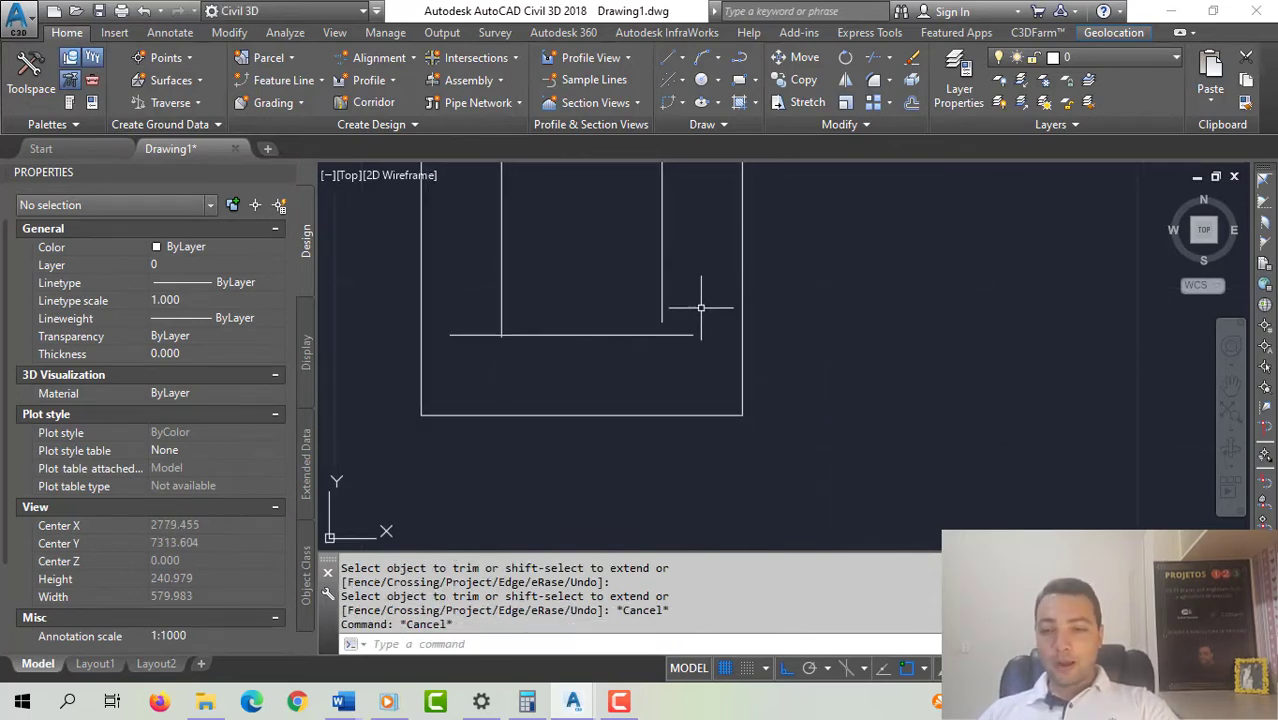
{"action": "key", "text": "Escape"}
{"action": "key", "text": "Escape"}
{"action": "key", "text": "Escape"}
{"action": "scroll", "coordinate": [656, 337], "scroll_direction": "up", "scroll_amount": 4}
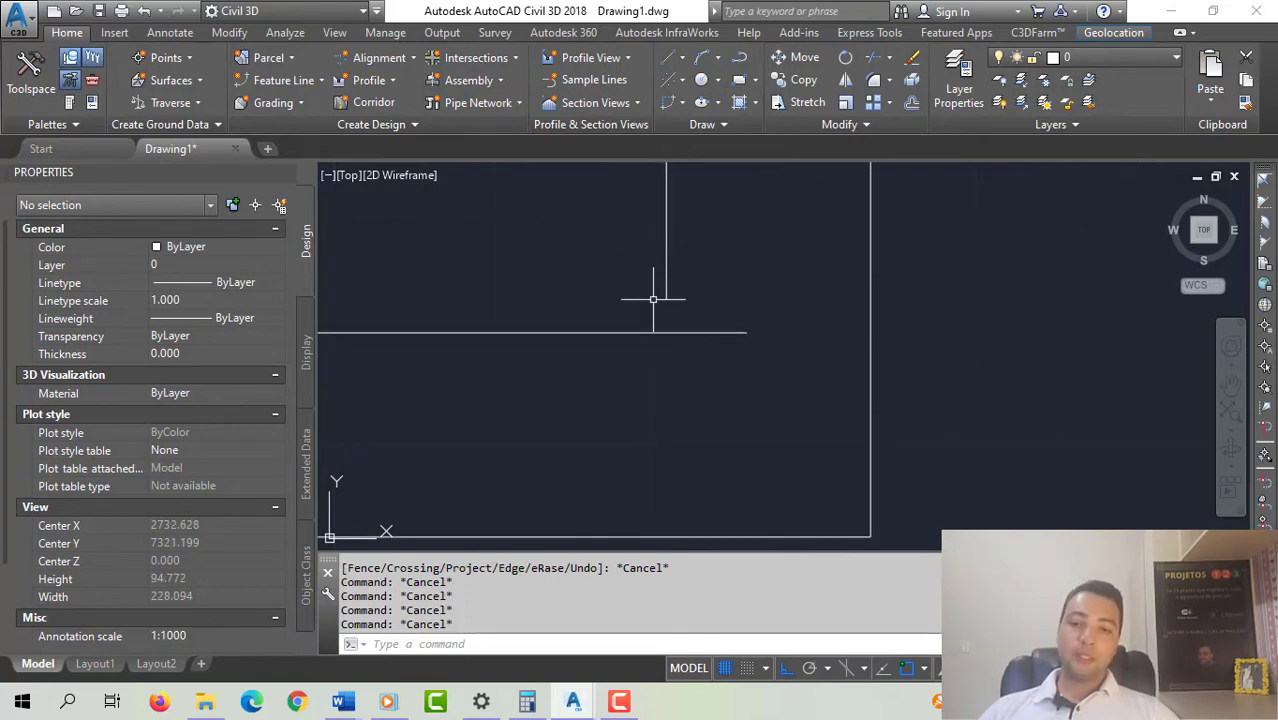
{"action": "middle_click_drag", "start_coordinate": [653, 299], "coordinate": [653, 323]}
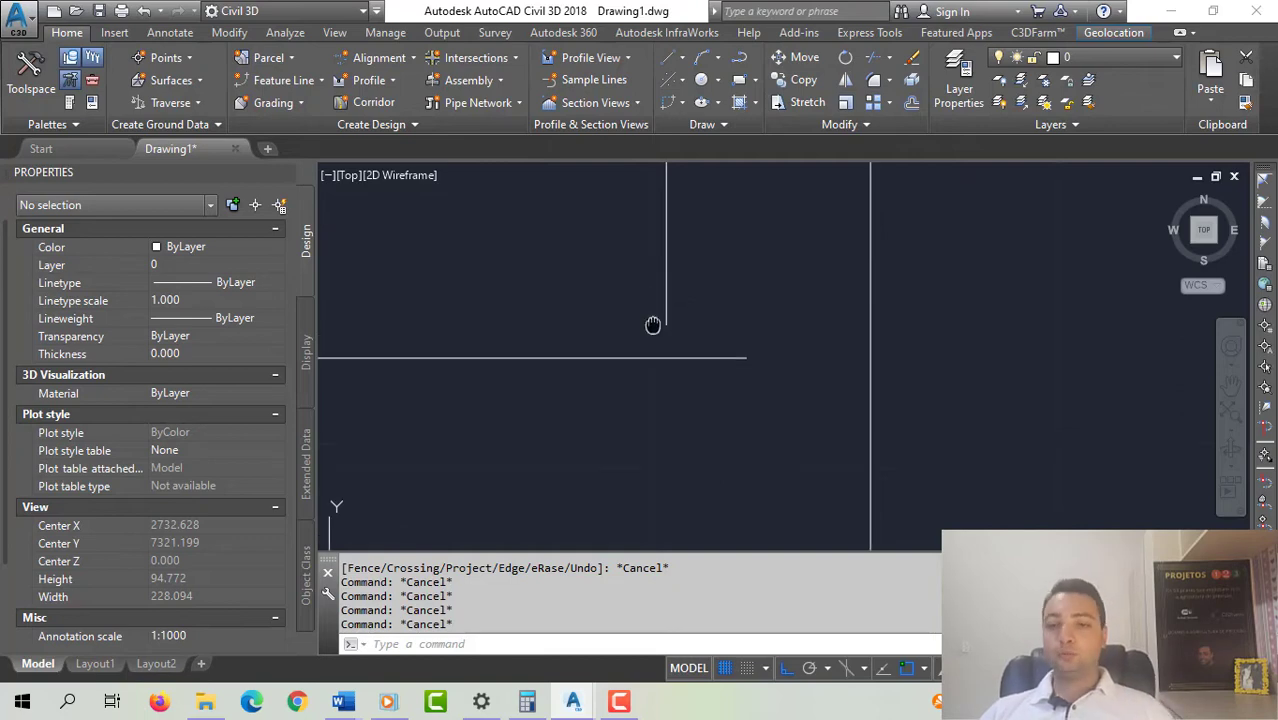
{"action": "left_click", "coordinate": [584, 313]}
{"action": "left_click", "coordinate": [523, 399]}
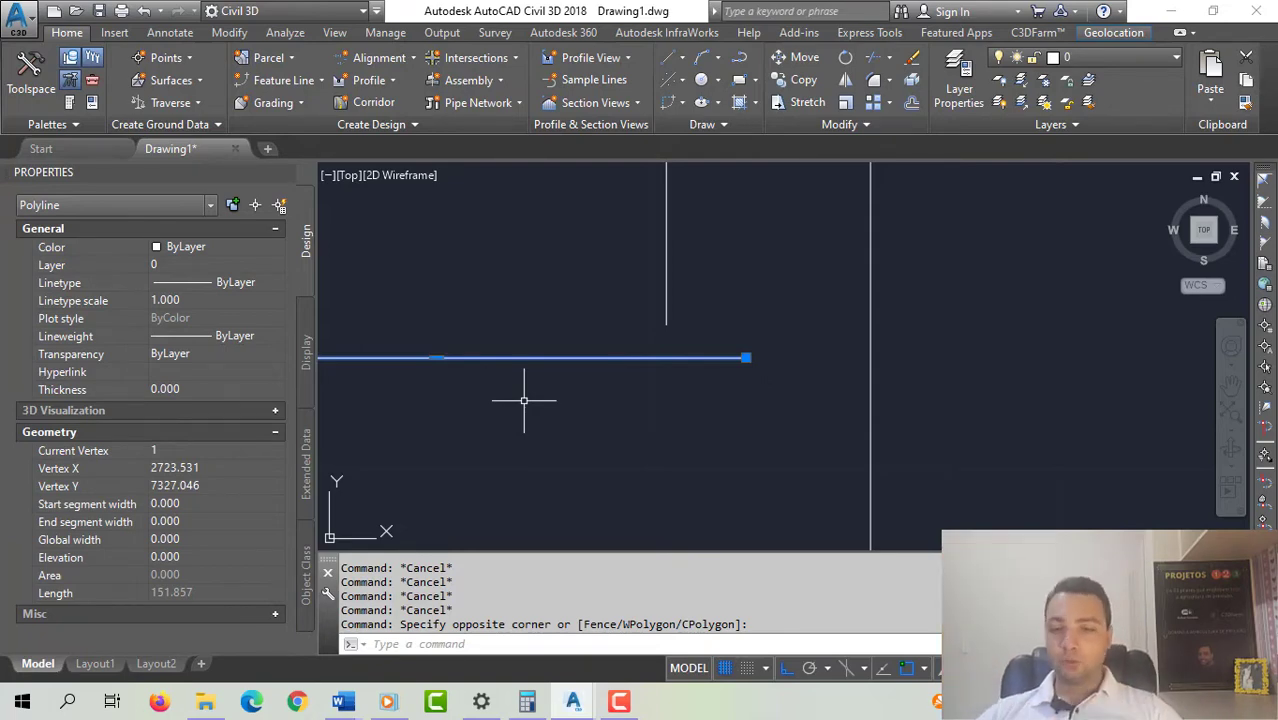
{"action": "type", "text": "EX"}
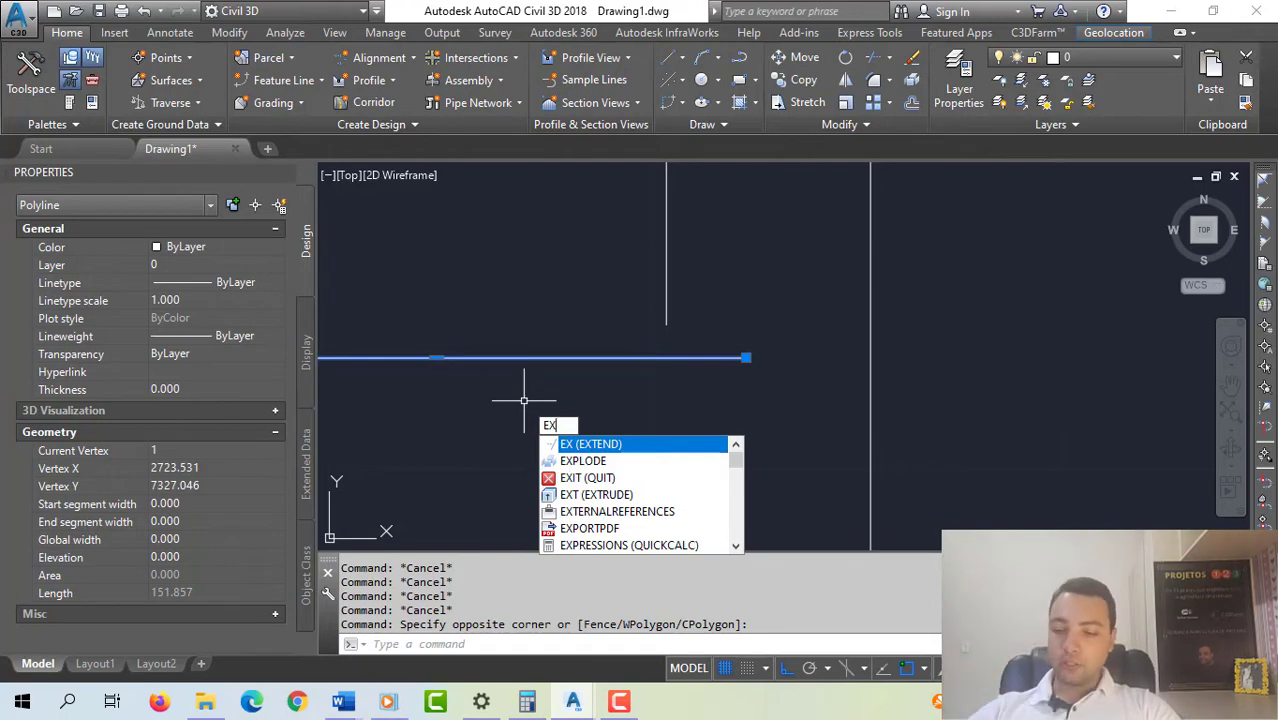
{"action": "key", "text": "Return"}
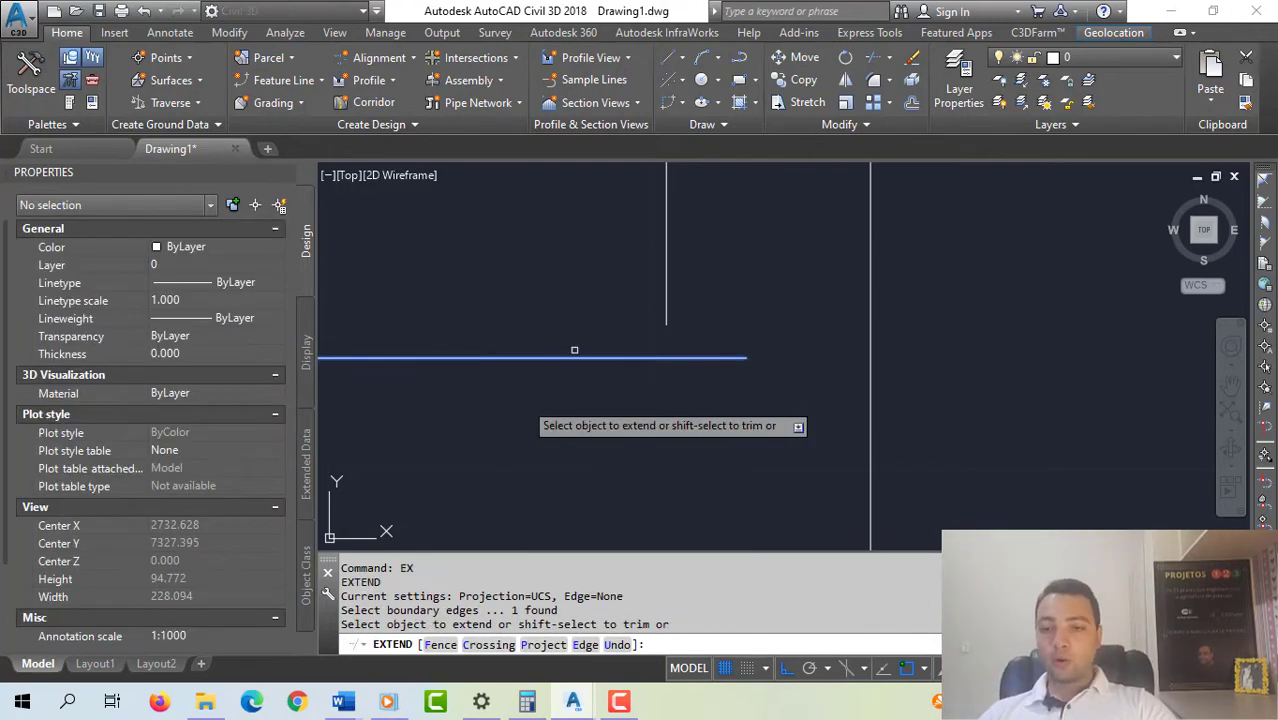
{"action": "left_click", "coordinate": [667, 309]}
{"action": "key", "text": "Escape"}
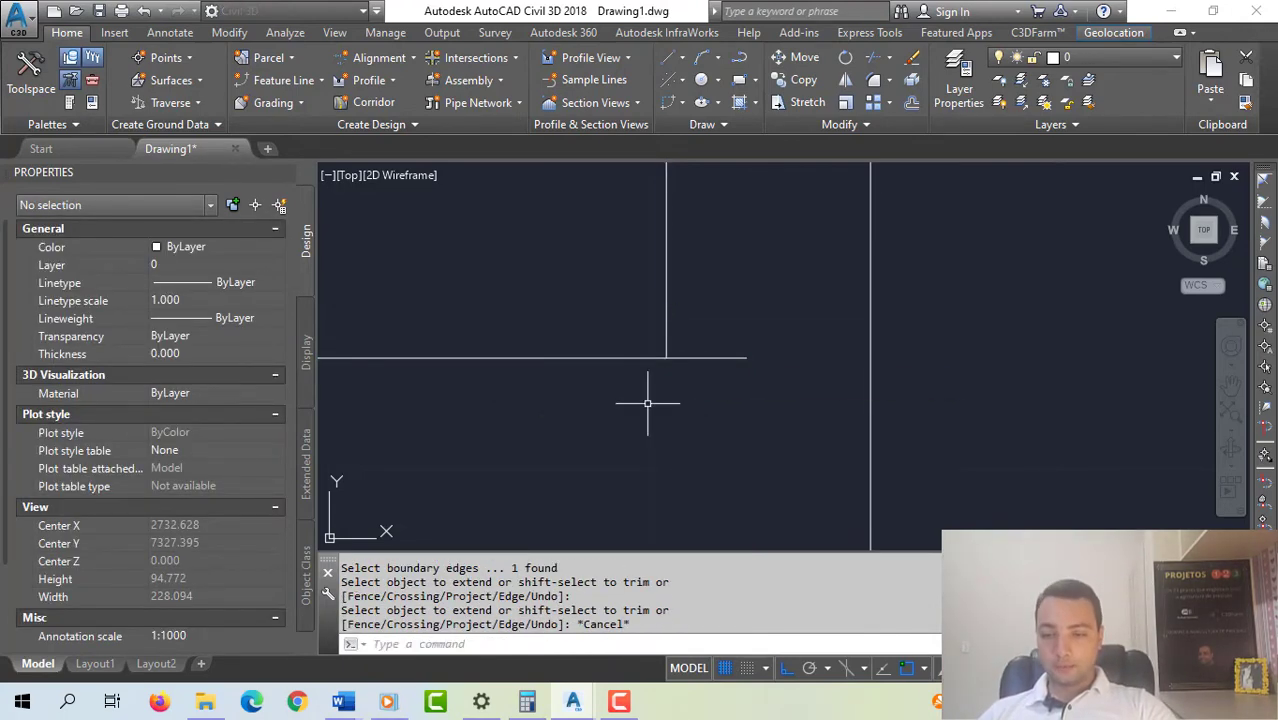
- Trim the part of the lower horizontal polyline that overhangs to the right of the right inner vertical polyline
{"action": "left_click", "coordinate": [707, 272]}
{"action": "left_click", "coordinate": [568, 271]}
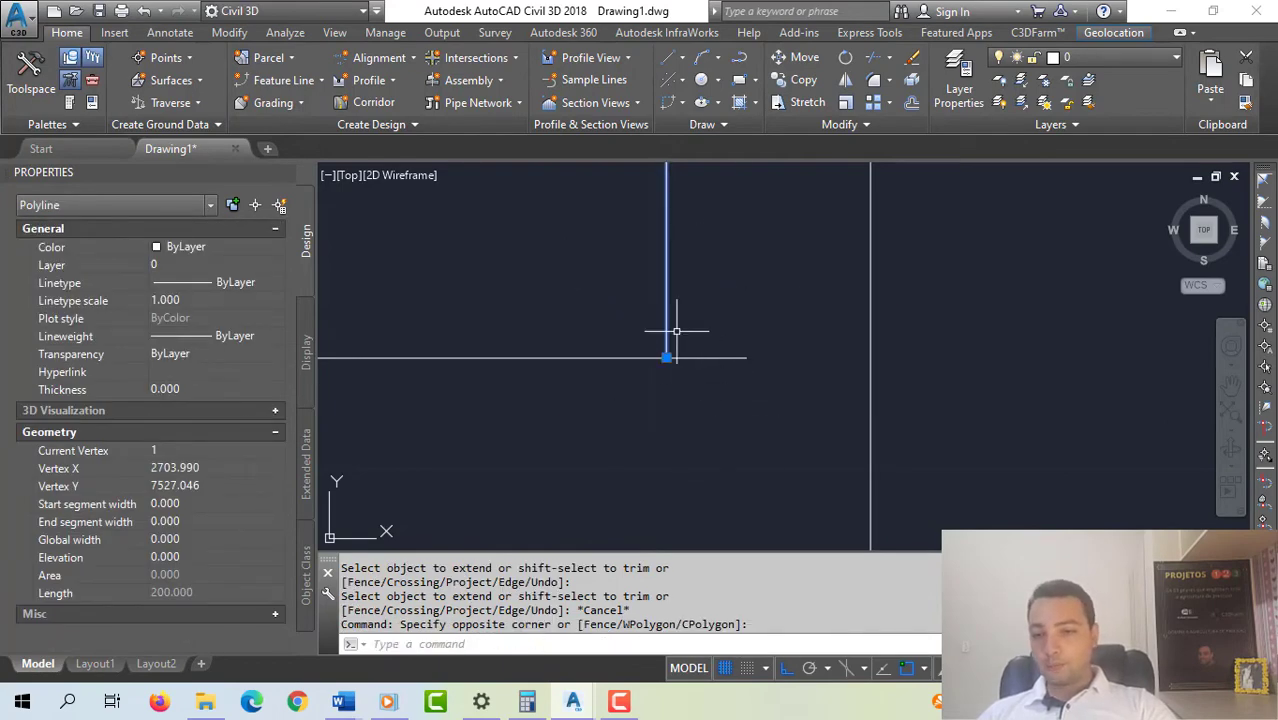
{"action": "type", "text": "tr"}
{"action": "key", "text": "Return"}
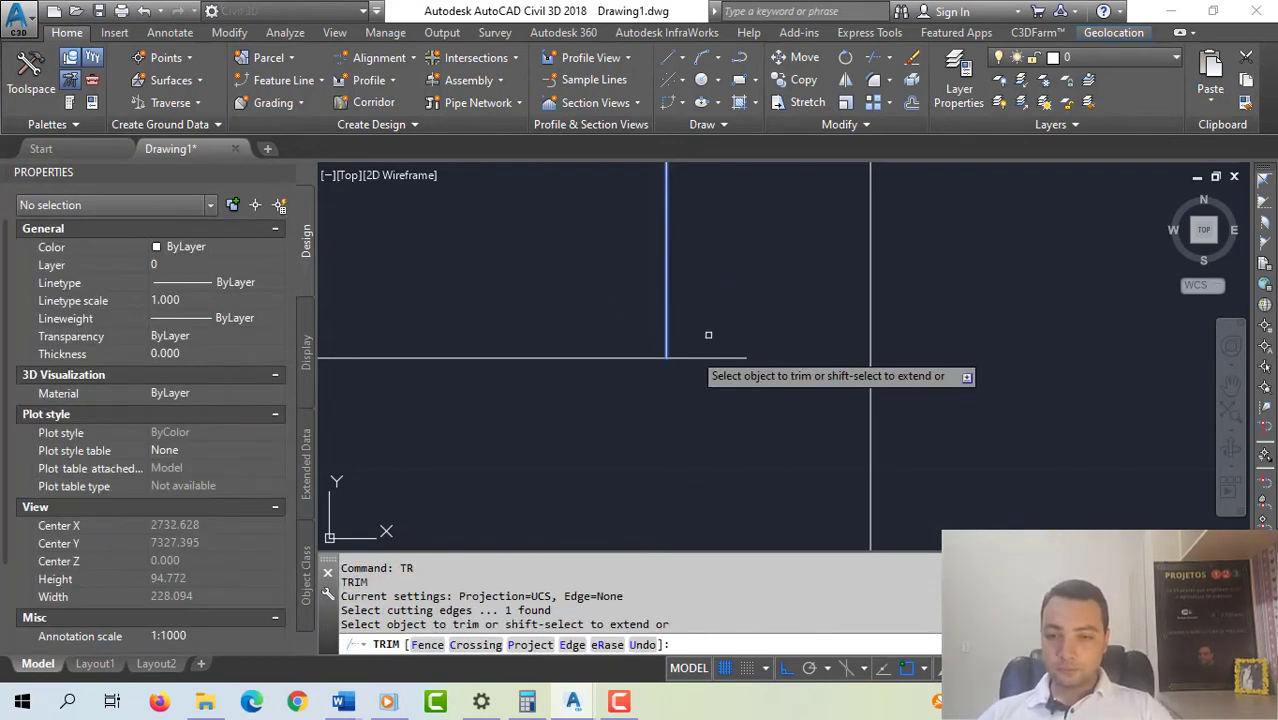
{"action": "left_click", "coordinate": [731, 326]}
{"action": "left_click", "coordinate": [708, 394]}
{"action": "middle_click_drag", "start_coordinate": [731, 392], "coordinate": [1031, 403]}
{"action": "middle_click_drag", "start_coordinate": [748, 430], "coordinate": [784, 451]}
{"action": "key", "text": "Escape"}
{"action": "key", "text": "Escape"}
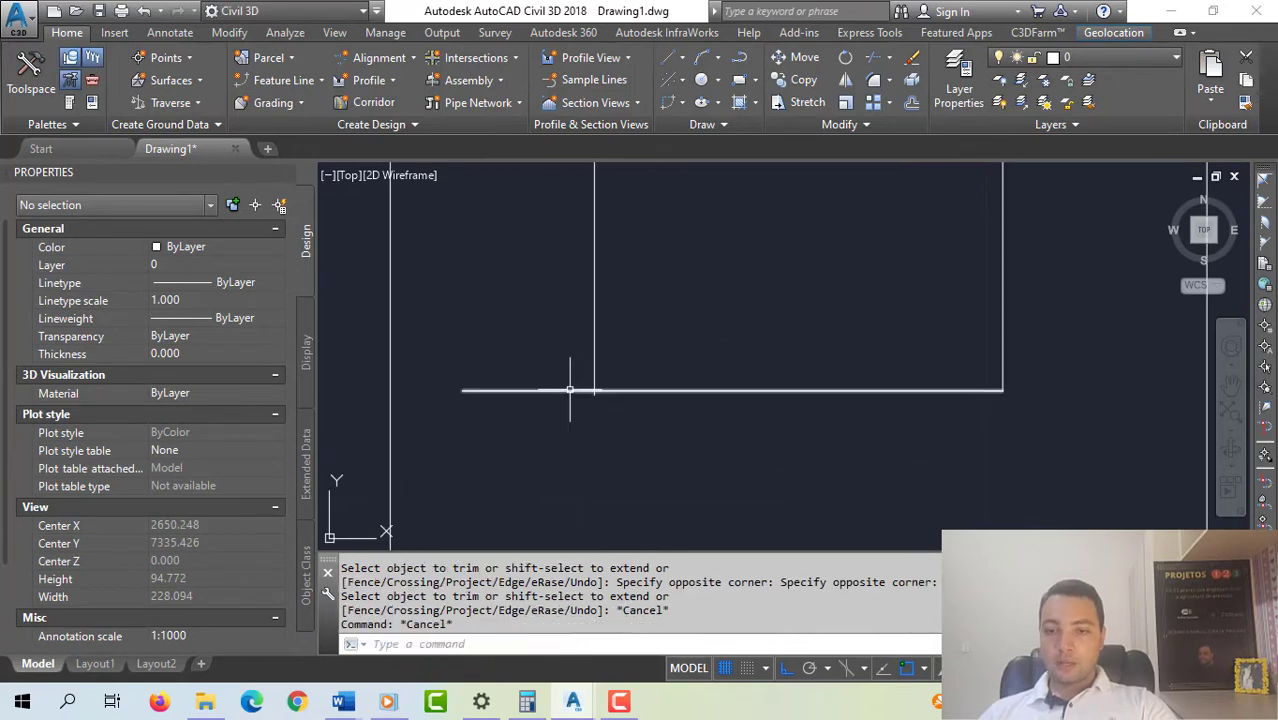
- Trim the short end of the left inner vertical polyline below the lower horizontal polyline, using the horizontal one as cutting edge
{"action": "scroll", "coordinate": [585, 391], "scroll_direction": "up", "scroll_amount": 6}
{"action": "left_click", "coordinate": [749, 324]}
{"action": "left_click", "coordinate": [736, 392]}
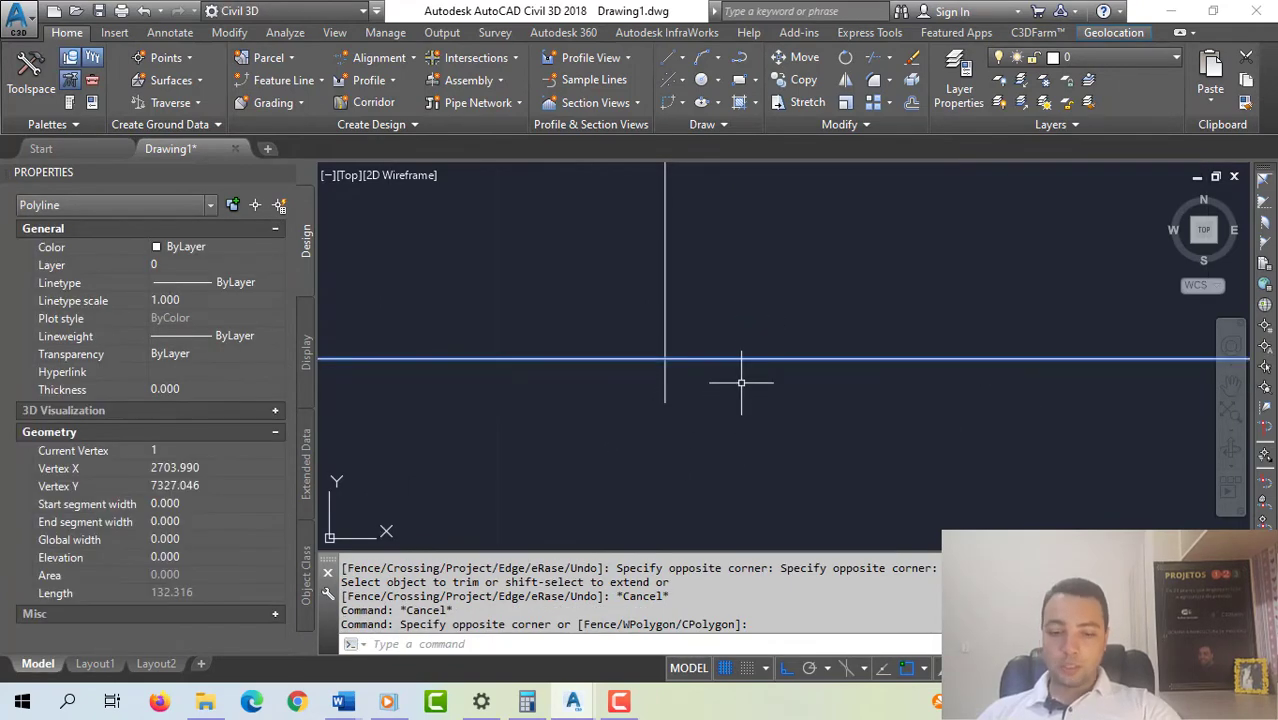
{"action": "type", "text": "tr"}
{"action": "key", "text": "Return"}
{"action": "left_click", "coordinate": [716, 362]}
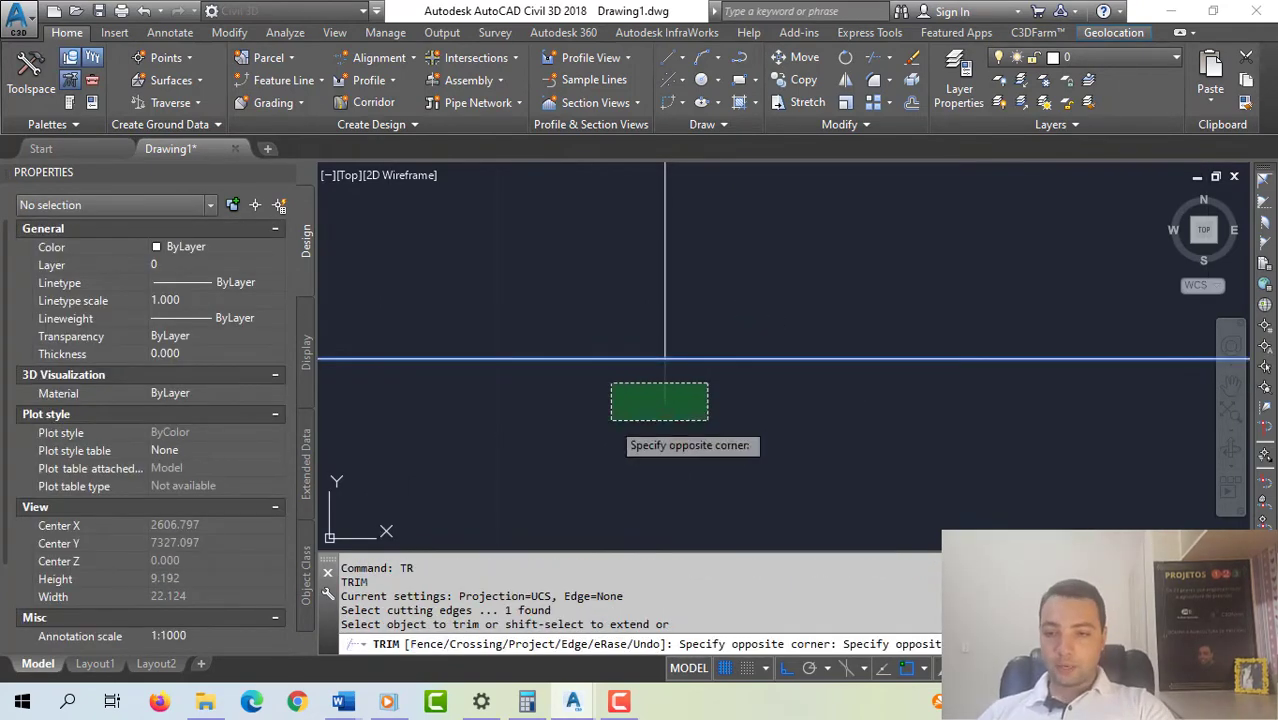
{"action": "left_click", "coordinate": [610, 420]}
{"action": "key", "text": "Escape"}
- Trim the part of the lower horizontal polyline that overhangs to the left of the left inner vertical polyline
{"action": "left_click", "coordinate": [712, 253]}
{"action": "left_click", "coordinate": [597, 263]}
{"action": "type", "text": "tr"}
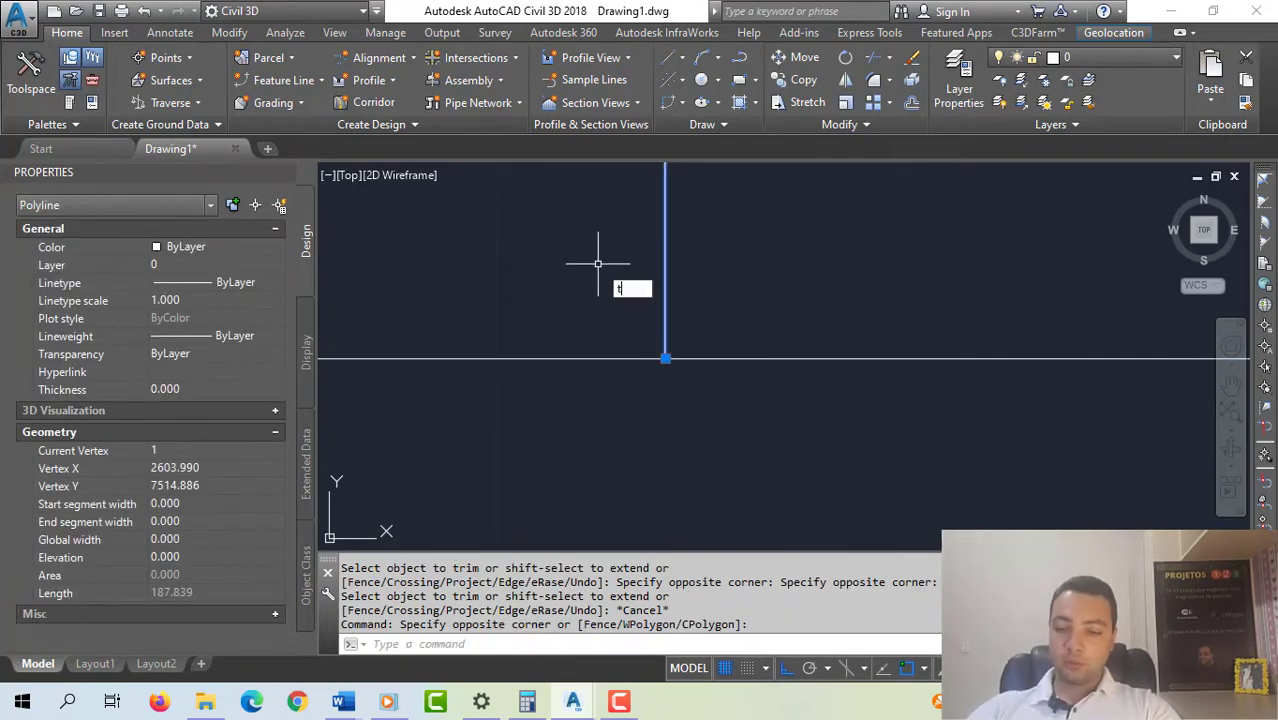
{"action": "key", "text": "Return"}
{"action": "left_click", "coordinate": [590, 309]}
{"action": "left_click", "coordinate": [549, 413]}
{"action": "key", "text": "Escape"}
- Extend the left inner vertical polyline up to the upper horizontal polyline, using the horizontal one as boundary edge
{"action": "scroll", "coordinate": [549, 413], "scroll_direction": "down", "scroll_amount": 10}
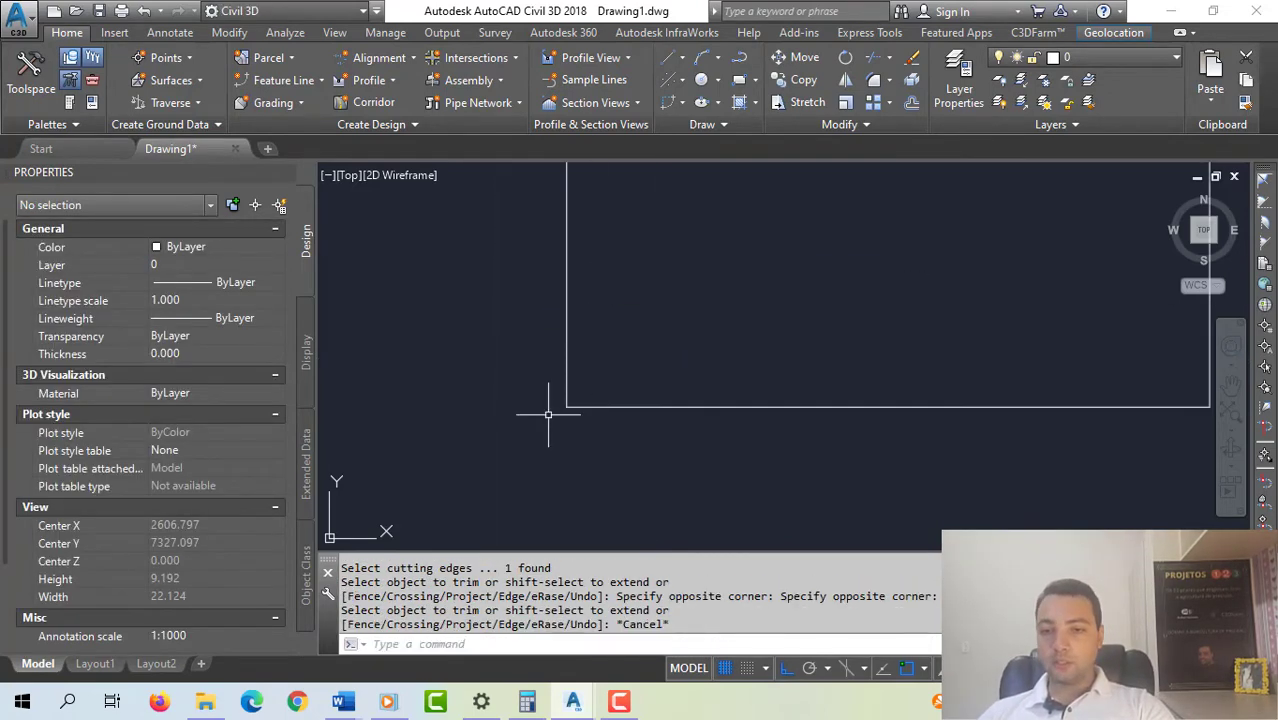
{"action": "middle_click_drag", "start_coordinate": [609, 324], "coordinate": [616, 430]}
{"action": "scroll", "coordinate": [616, 430], "scroll_direction": "up", "scroll_amount": 5}
{"action": "scroll", "coordinate": [571, 271], "scroll_direction": "up", "scroll_amount": 2}
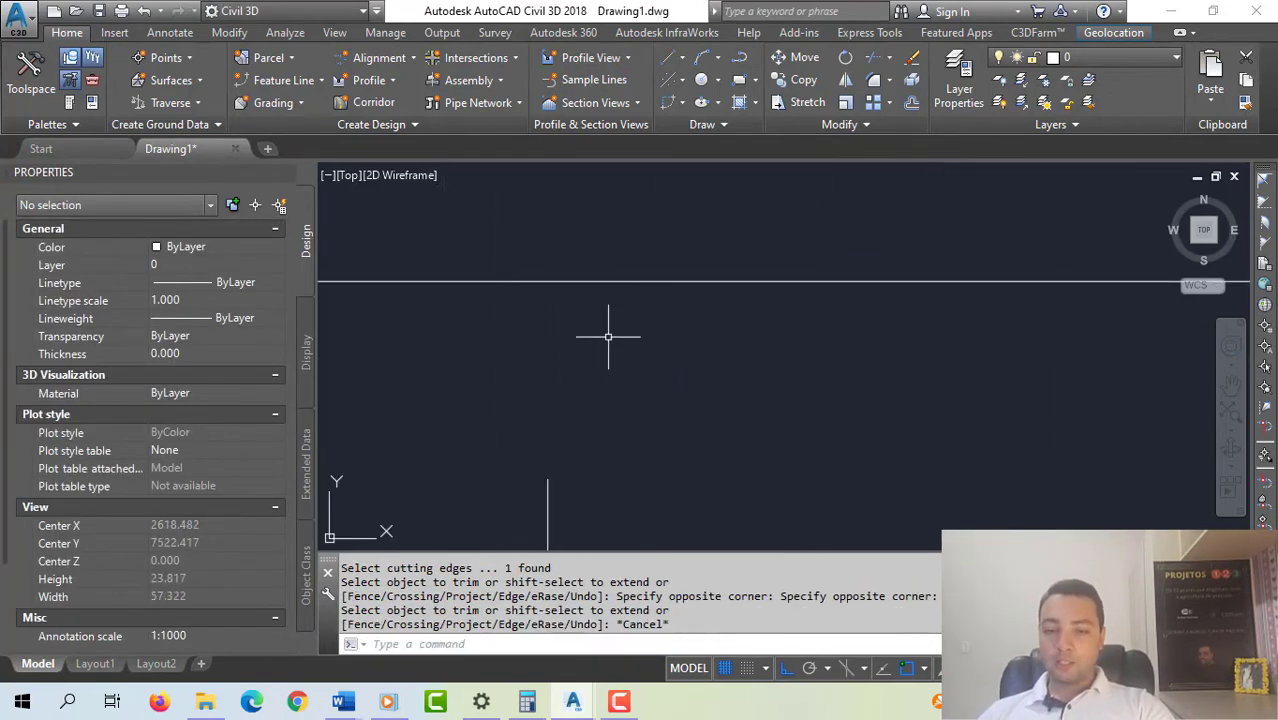
{"action": "scroll", "coordinate": [608, 337], "scroll_direction": "up", "scroll_amount": 2}
{"action": "scroll", "coordinate": [655, 288], "scroll_direction": "down", "scroll_amount": 4}
{"action": "key", "text": "Escape"}
{"action": "left_click", "coordinate": [766, 289]}
{"action": "left_click", "coordinate": [737, 240]}
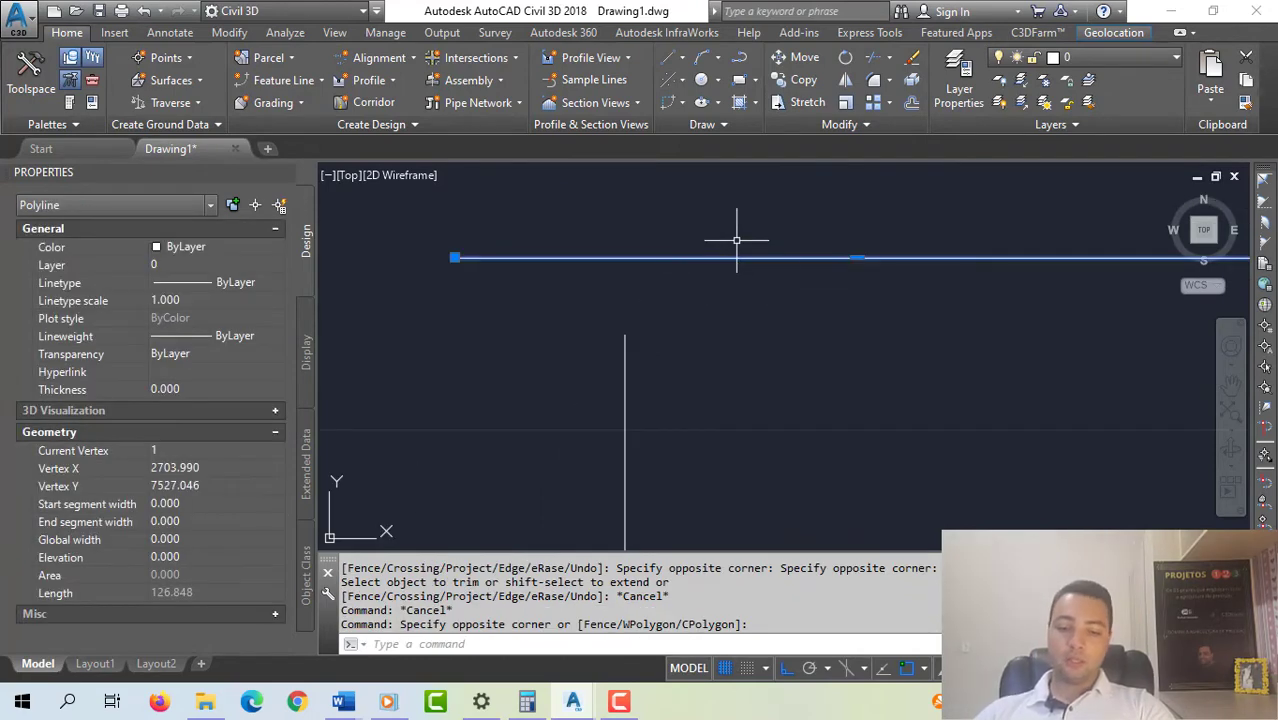
{"action": "key", "text": "Return"}
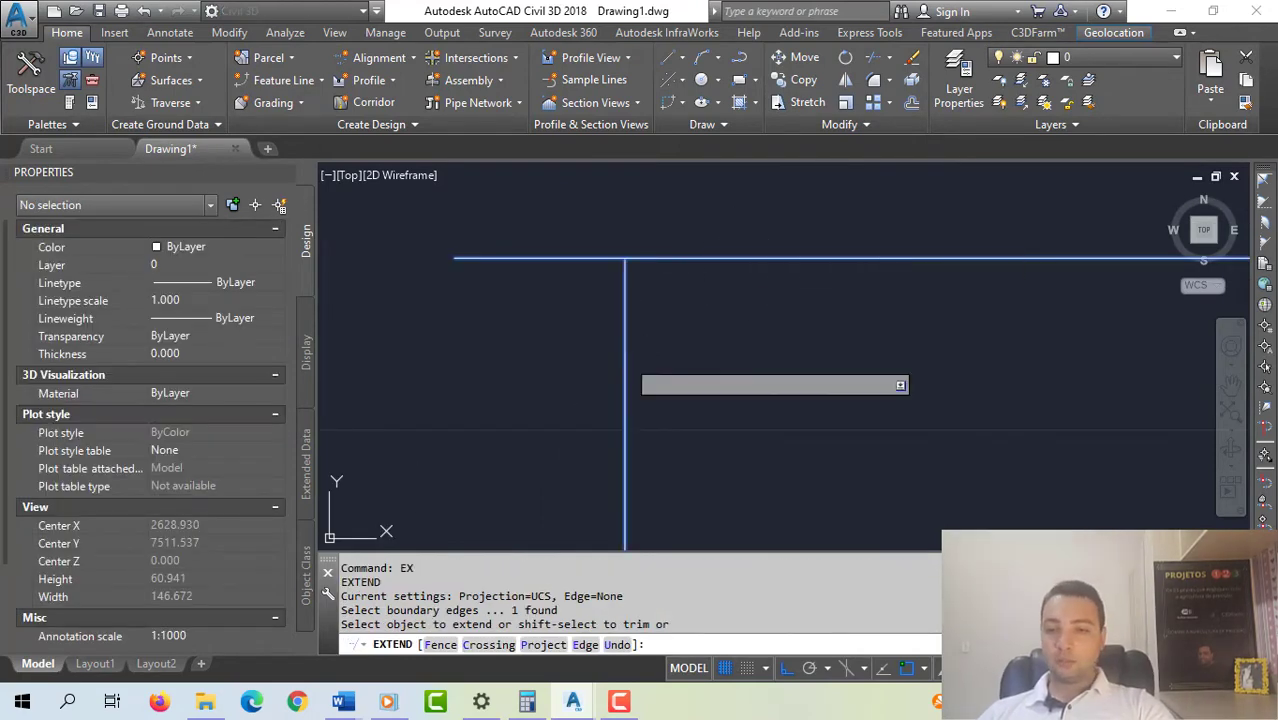
{"action": "left_click", "coordinate": [627, 355]}
{"action": "key", "text": "Escape"}
{"action": "key", "text": "Escape"}
{"action": "key", "text": "Escape"}
{"action": "key", "text": "Escape"}
- Trim the part of the upper horizontal polyline that overhangs to the left of the left inner vertical polyline
{"action": "left_click", "coordinate": [676, 311]}
{"action": "left_click", "coordinate": [463, 427]}
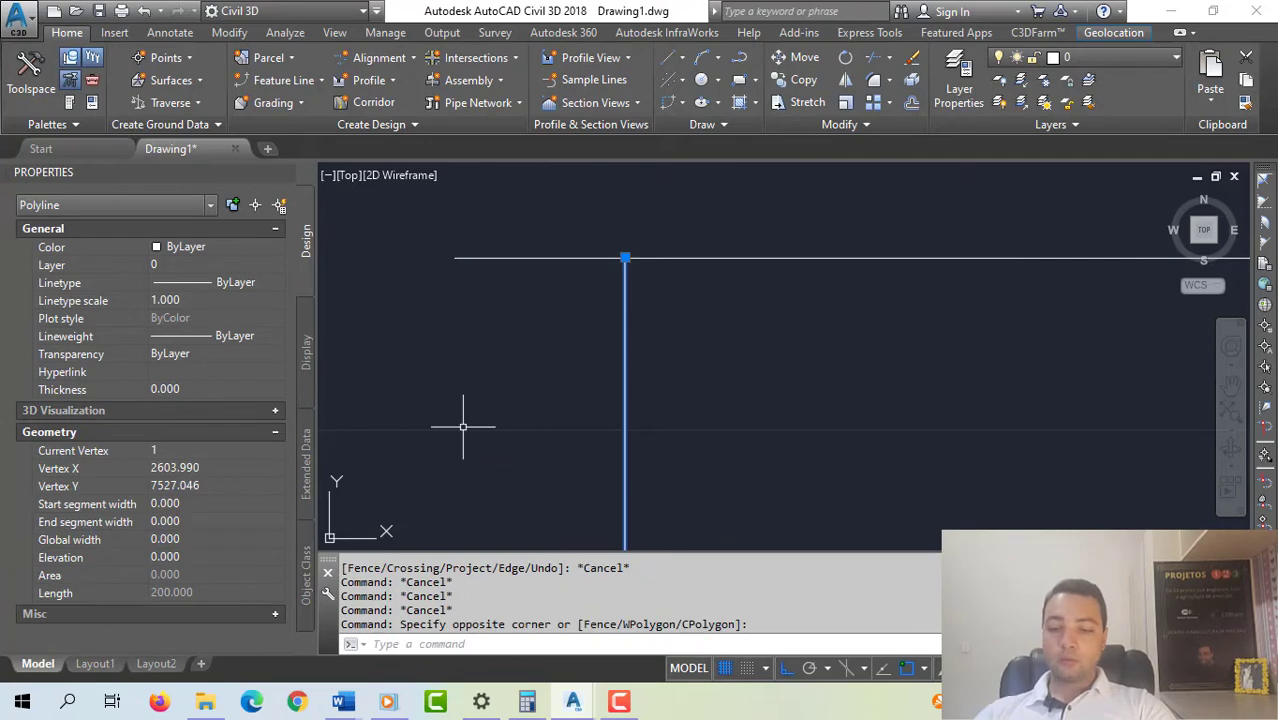
{"action": "type", "text": "tr"}
{"action": "key", "text": "Return"}
{"action": "left_click", "coordinate": [600, 287]}
{"action": "left_click", "coordinate": [565, 209]}
{"action": "key", "text": "Escape"}
{"action": "key", "text": "Escape"}
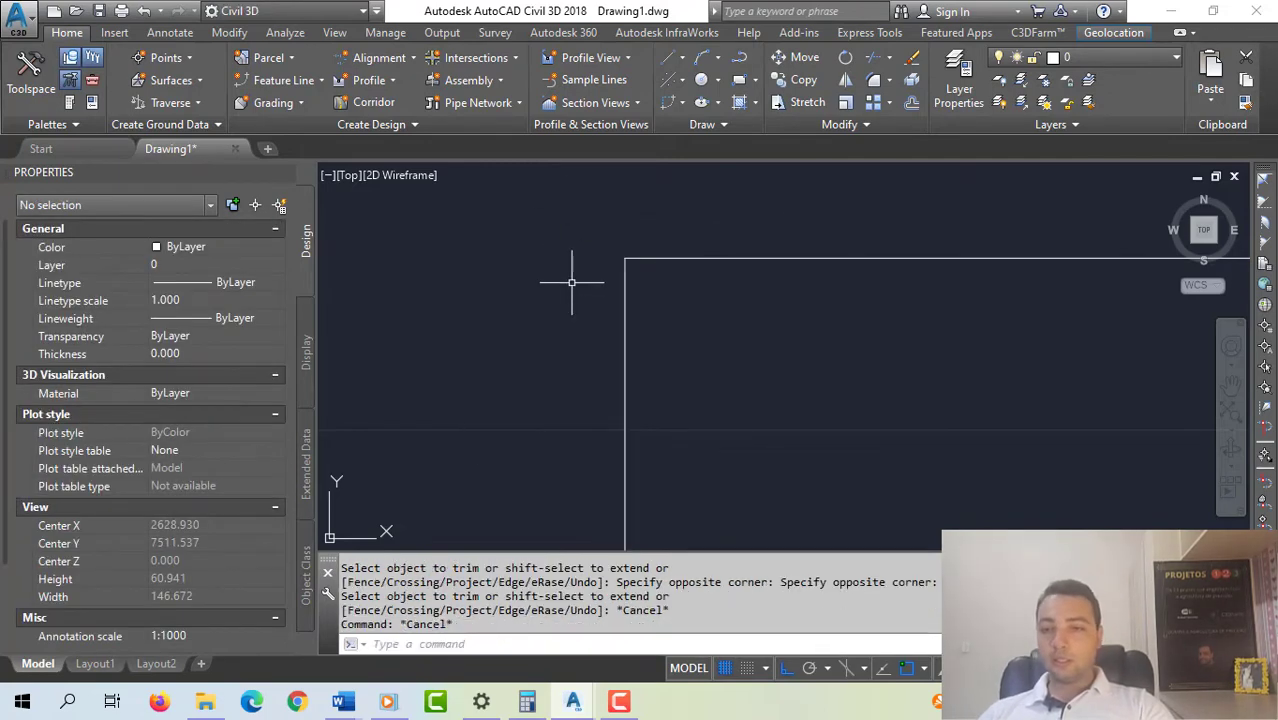
- Examine the outer rectangle and each side of the inner rectangle in turn to check whether they are separate objects
{"action": "scroll", "coordinate": [572, 283], "scroll_direction": "down", "scroll_amount": 8}
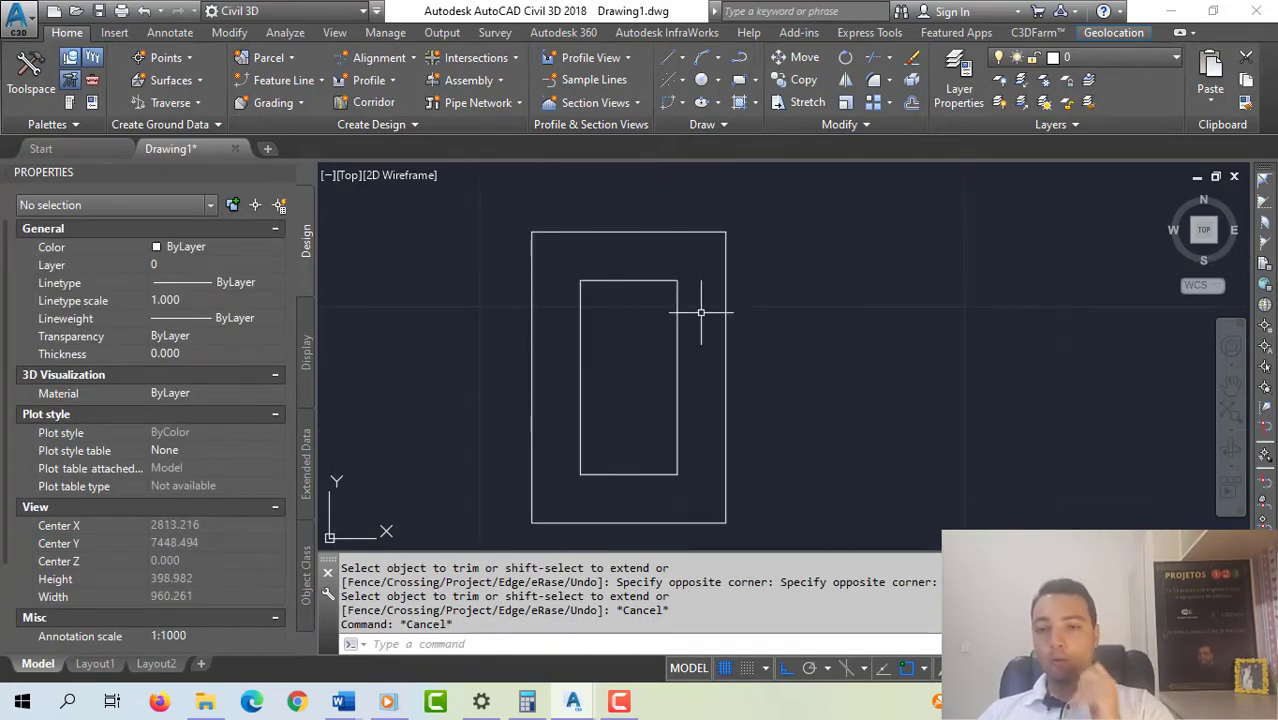
{"action": "left_click", "coordinate": [655, 230]}
{"action": "left_click", "coordinate": [632, 200]}
{"action": "key", "text": "Escape"}
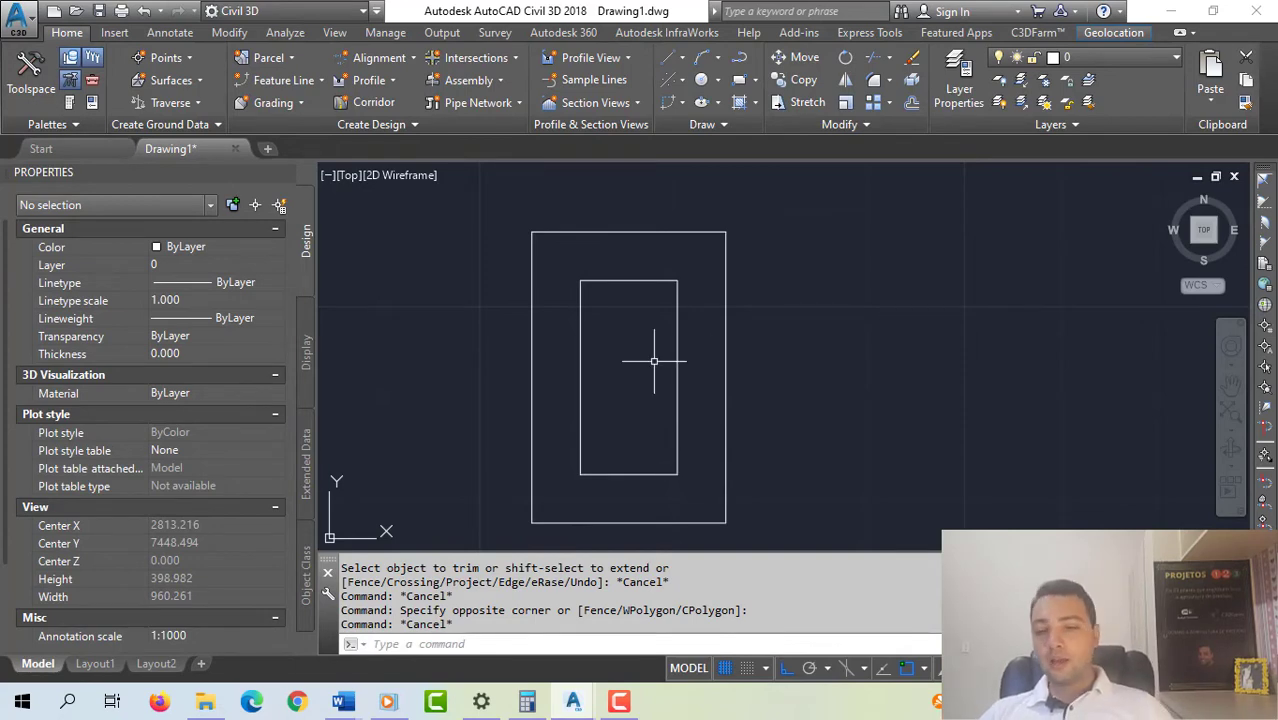
{"action": "left_click", "coordinate": [685, 362]}
{"action": "left_click", "coordinate": [627, 369]}
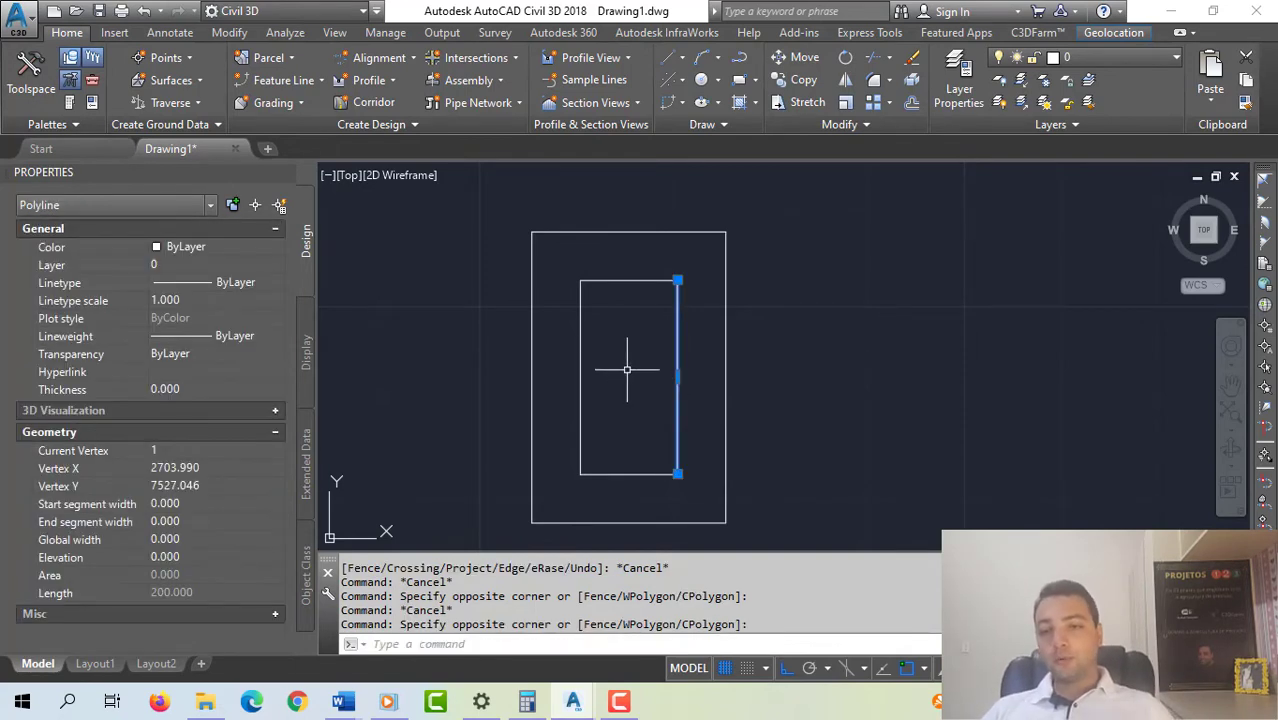
{"action": "key", "text": "Escape"}
{"action": "key", "text": "Escape"}
{"action": "key", "text": "Escape"}
{"action": "left_click", "coordinate": [655, 515]}
{"action": "left_click", "coordinate": [608, 471]}
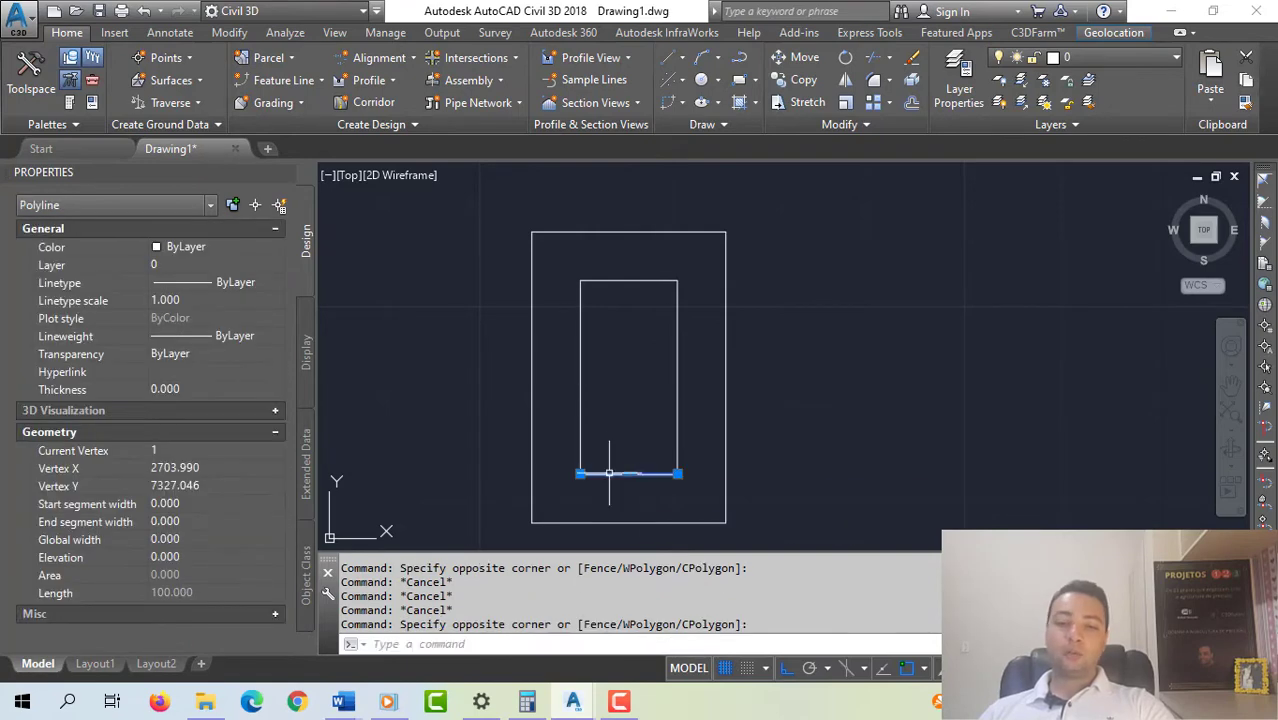
{"action": "key", "text": "Escape"}
{"action": "left_click", "coordinate": [629, 370]}
{"action": "left_click", "coordinate": [551, 365]}
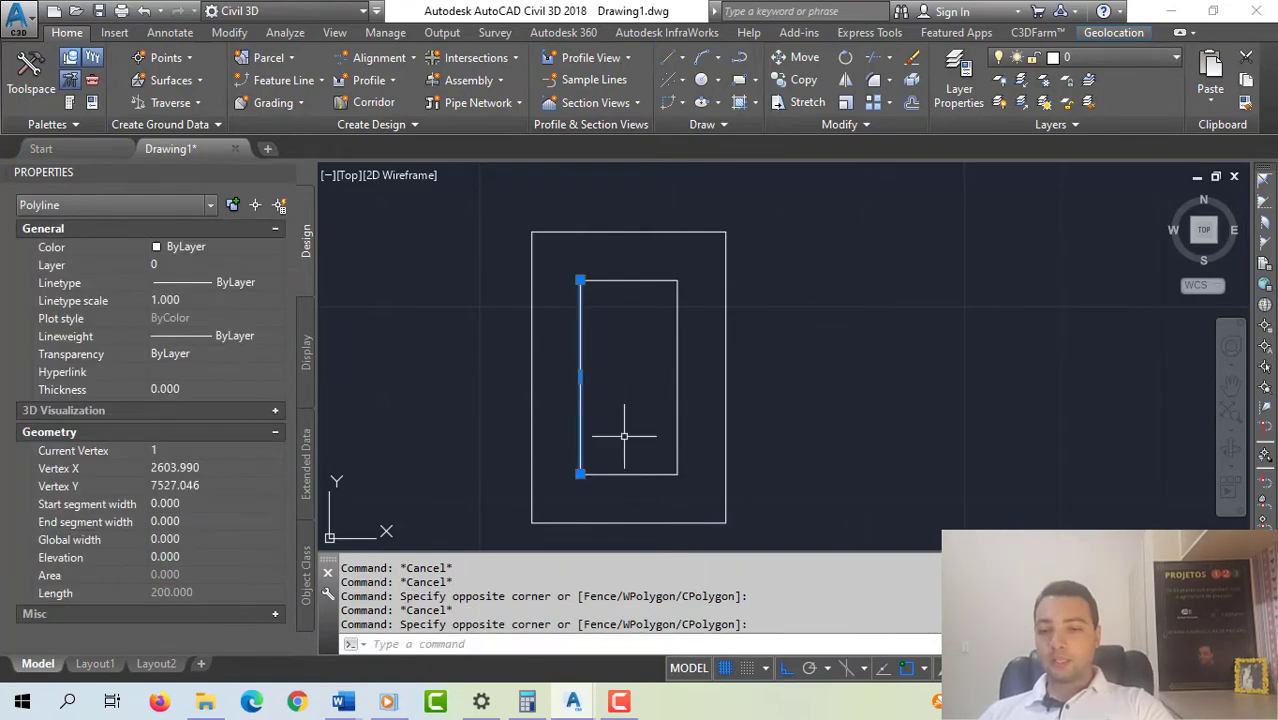
{"action": "key", "text": "Escape"}
{"action": "key", "text": "Escape"}
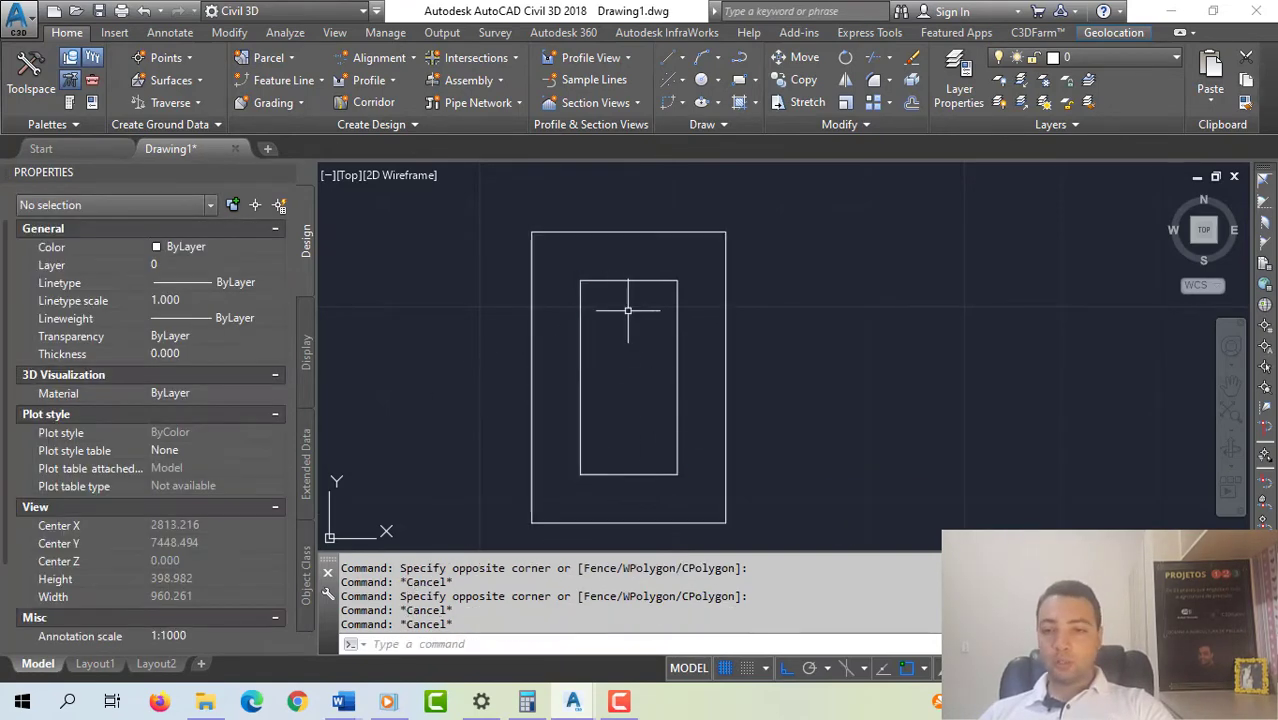
{"action": "left_click", "coordinate": [629, 308]}
{"action": "left_click", "coordinate": [615, 265]}
{"action": "key", "text": "Escape"}
{"action": "key", "text": "Escape"}
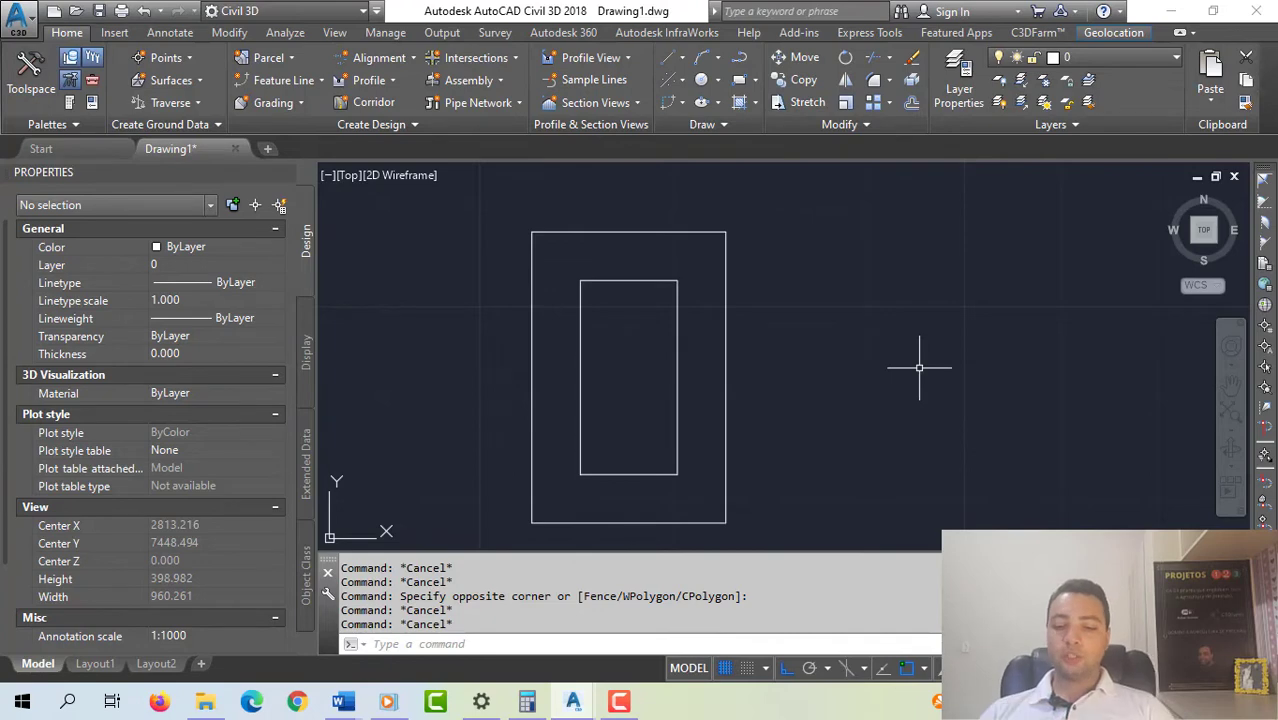
- Join the four side polylines of the inner rectangle into a single polyline and check that it selects as one object
{"action": "key", "text": "Return"}
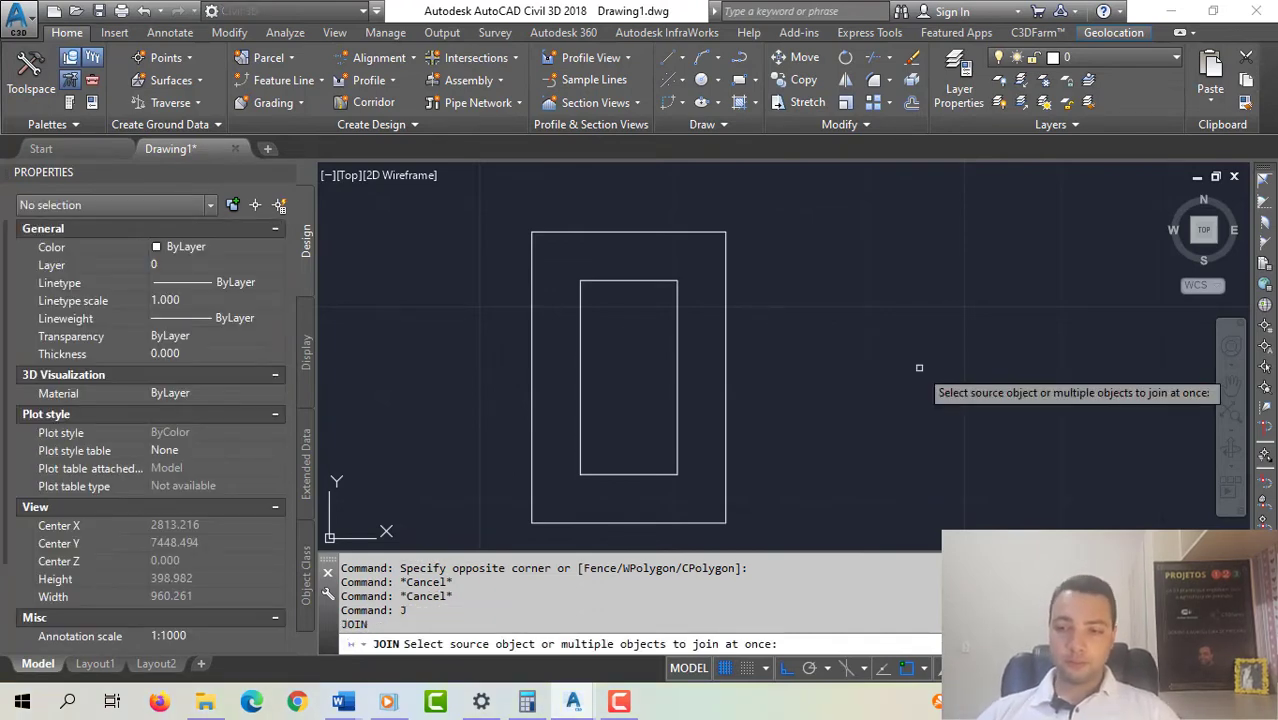
{"action": "left_click", "coordinate": [693, 471]}
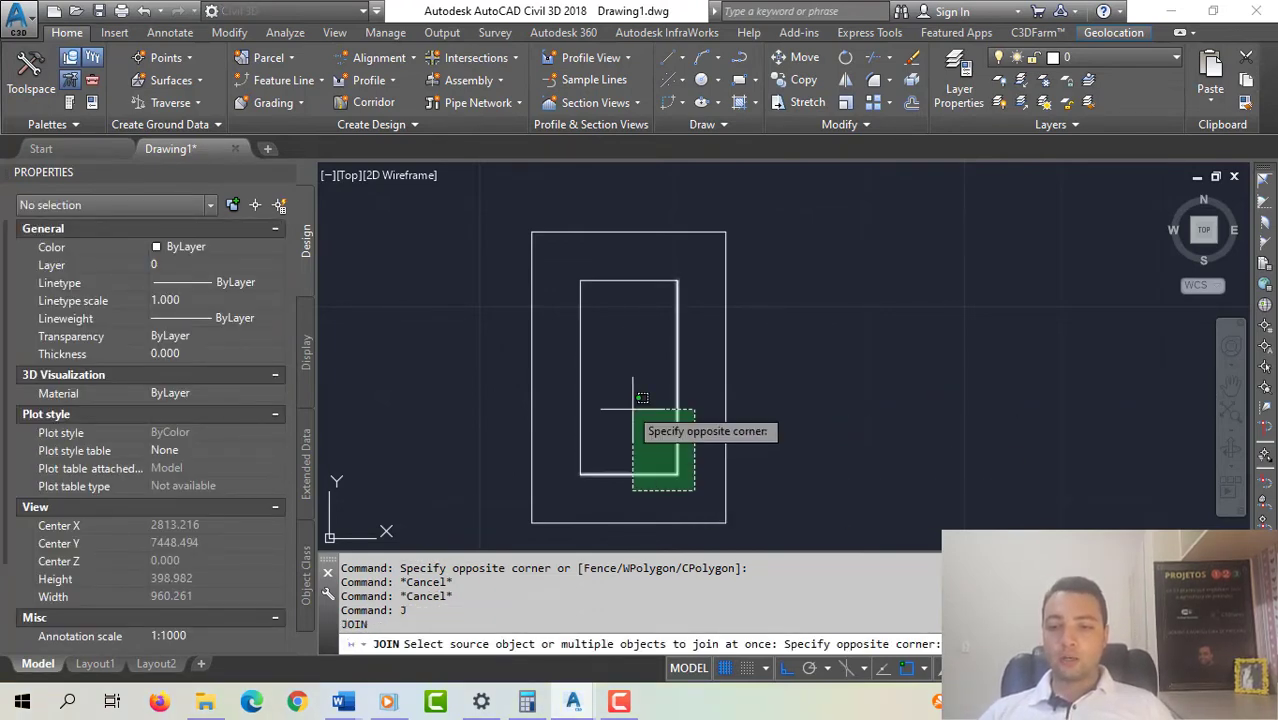
{"action": "left_click", "coordinate": [557, 256]}
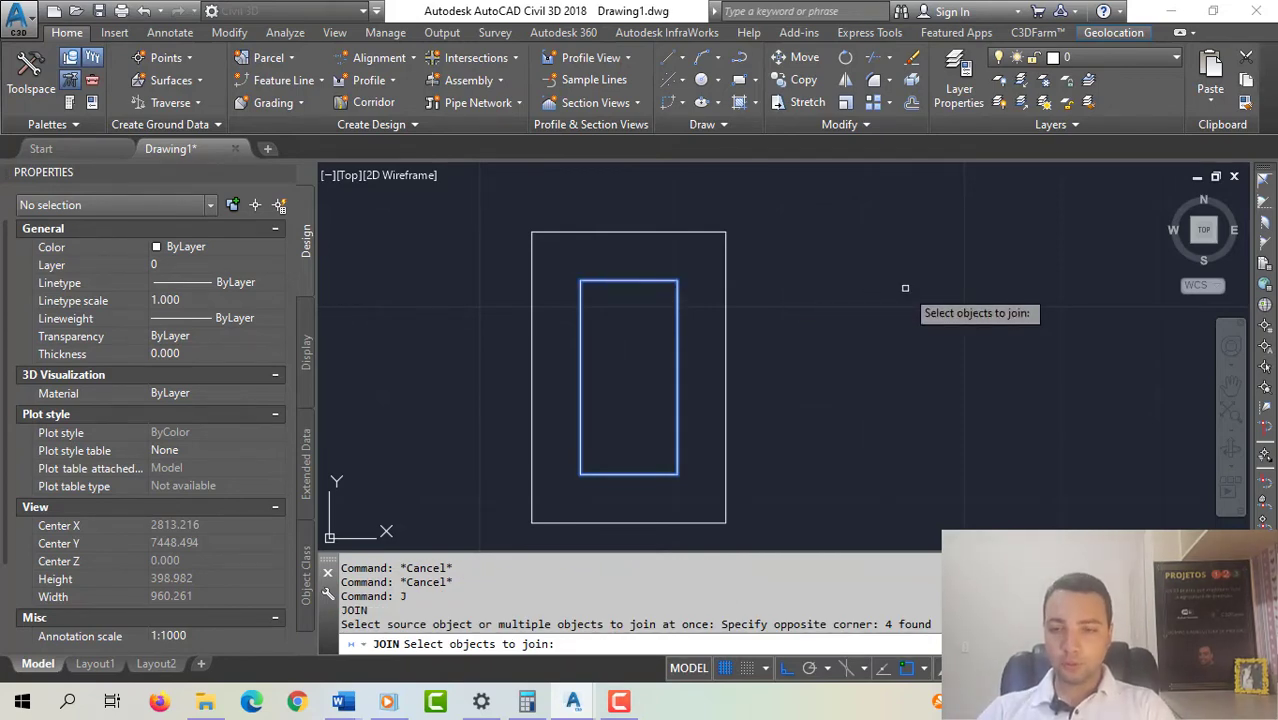
{"action": "key", "text": "Return"}
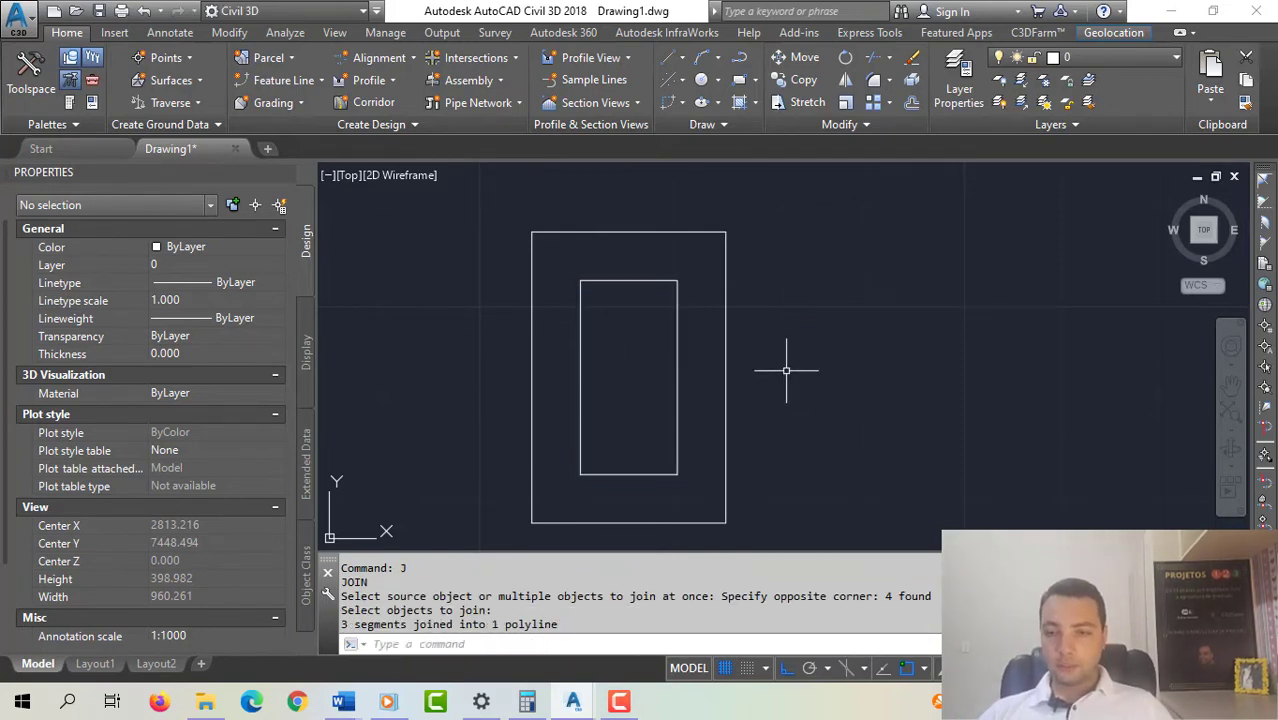
{"action": "left_click", "coordinate": [677, 370]}
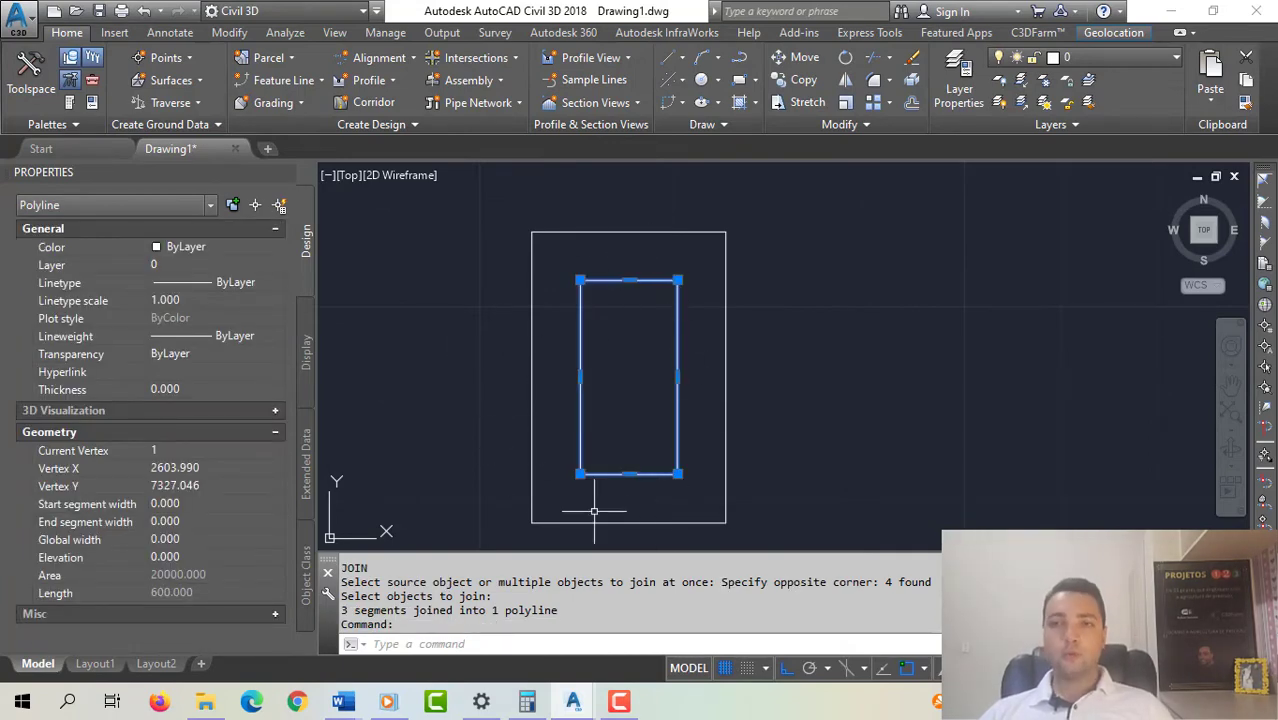
{"action": "key", "text": "Escape"}
{"action": "key", "text": "Escape"}
{"action": "key", "text": "Escape"}
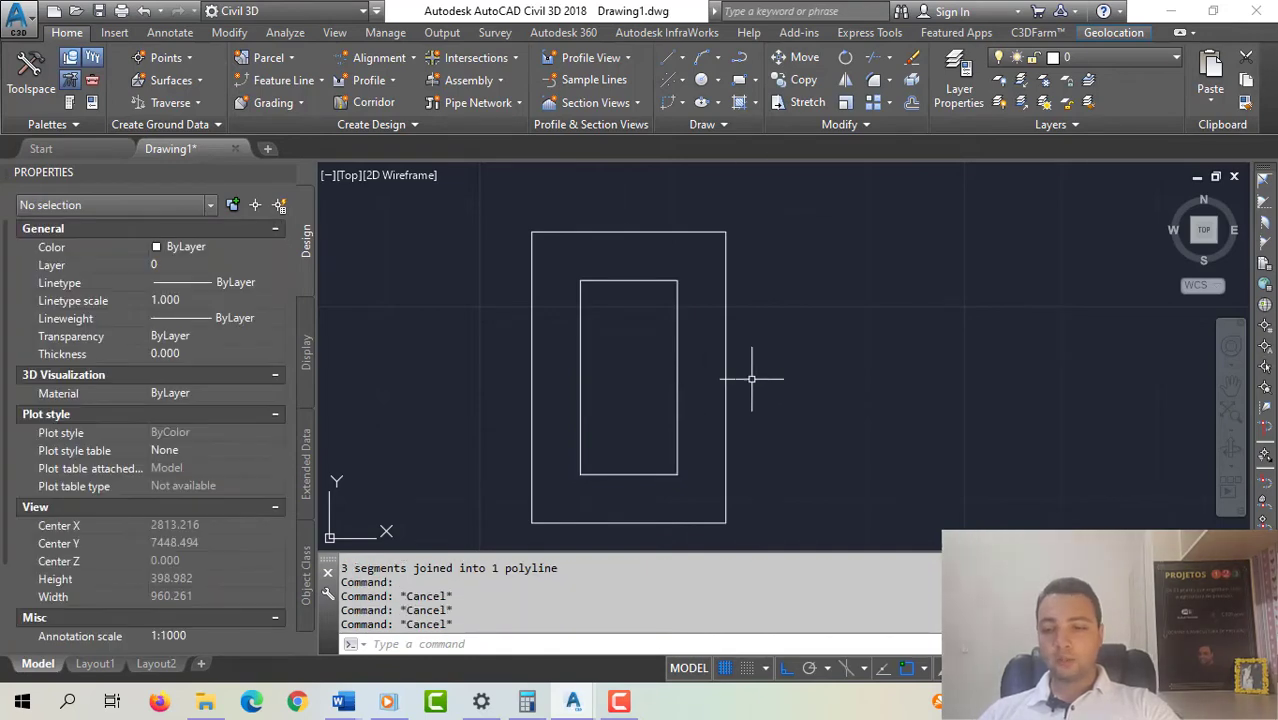
- With Ortho off, draw an open, irregular eight-point polyline curving over the empty area to the right of the rectangles
{"action": "scroll", "coordinate": [750, 374], "scroll_direction": "down", "scroll_amount": 3}
{"action": "middle_click_drag", "start_coordinate": [813, 365], "coordinate": [625, 357]}
{"action": "type", "text": "pl"}
{"action": "key", "text": "Return"}
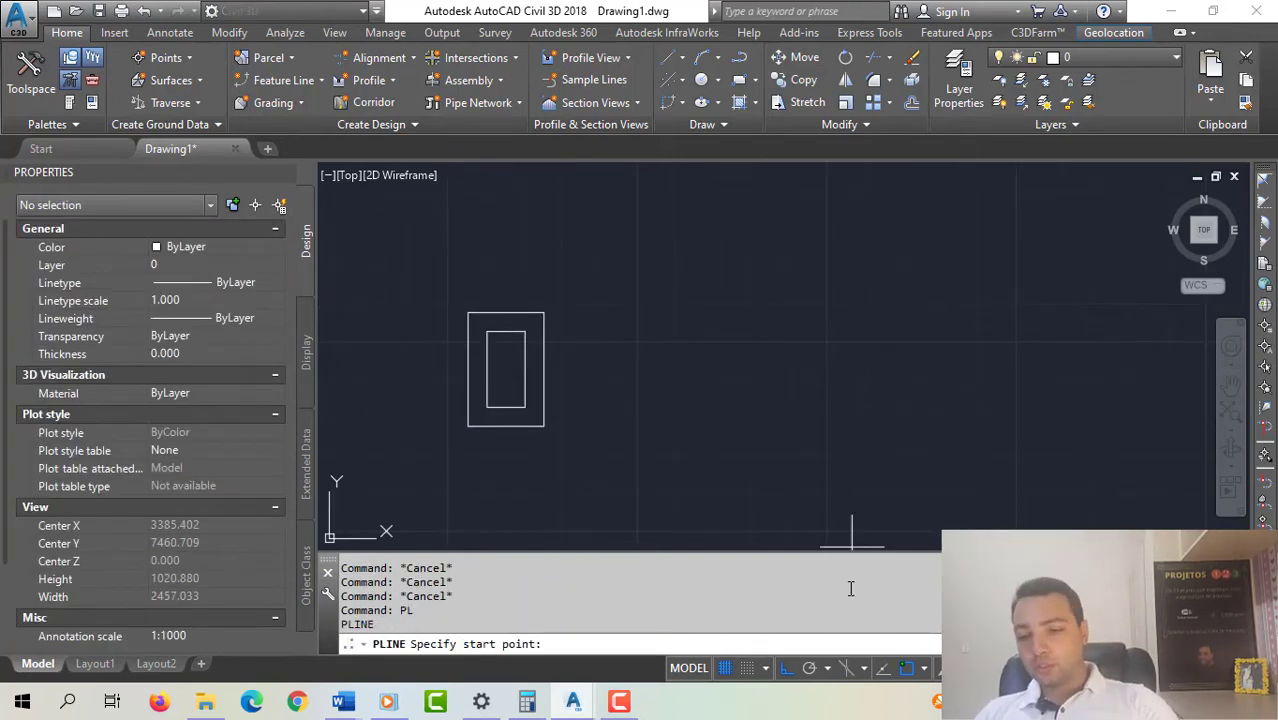
{"action": "left_click", "coordinate": [786, 668]}
{"action": "left_click", "coordinate": [801, 524]}
{"action": "left_click", "coordinate": [749, 435]}
{"action": "left_click", "coordinate": [742, 351]}
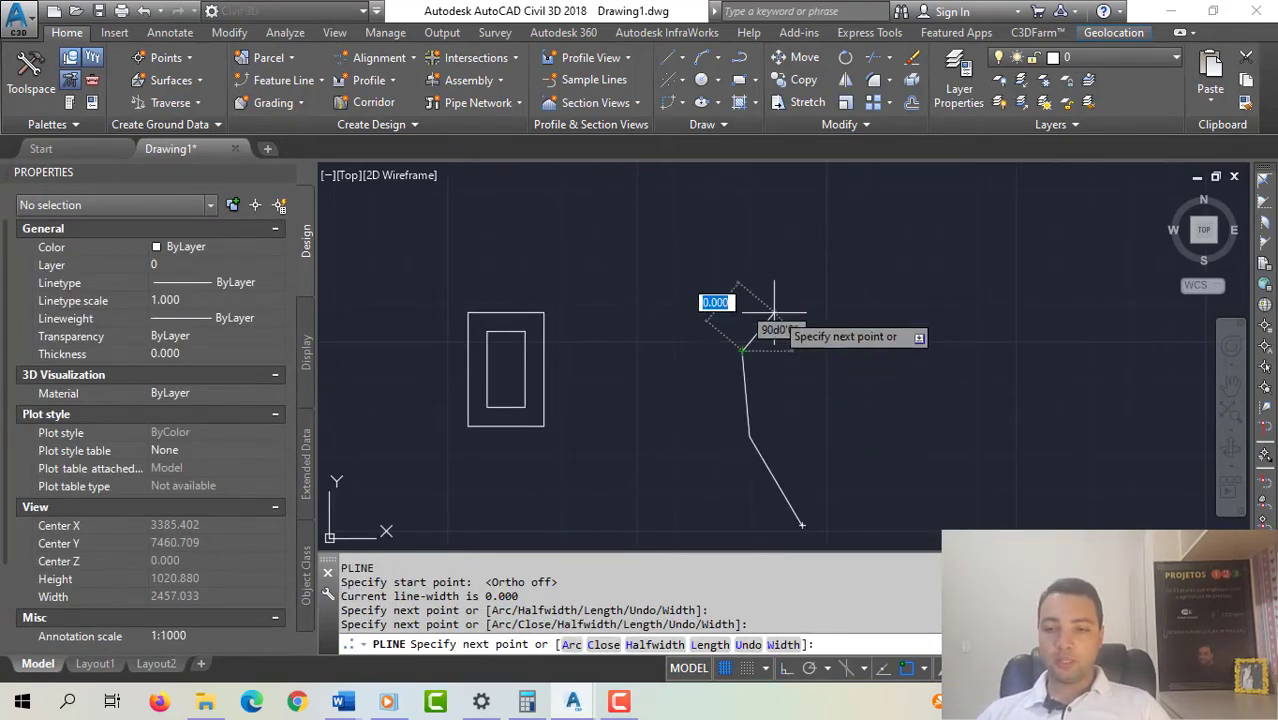
{"action": "left_click", "coordinate": [781, 302]}
{"action": "left_click", "coordinate": [833, 263]}
{"action": "left_click", "coordinate": [955, 256]}
{"action": "left_click", "coordinate": [981, 316]}
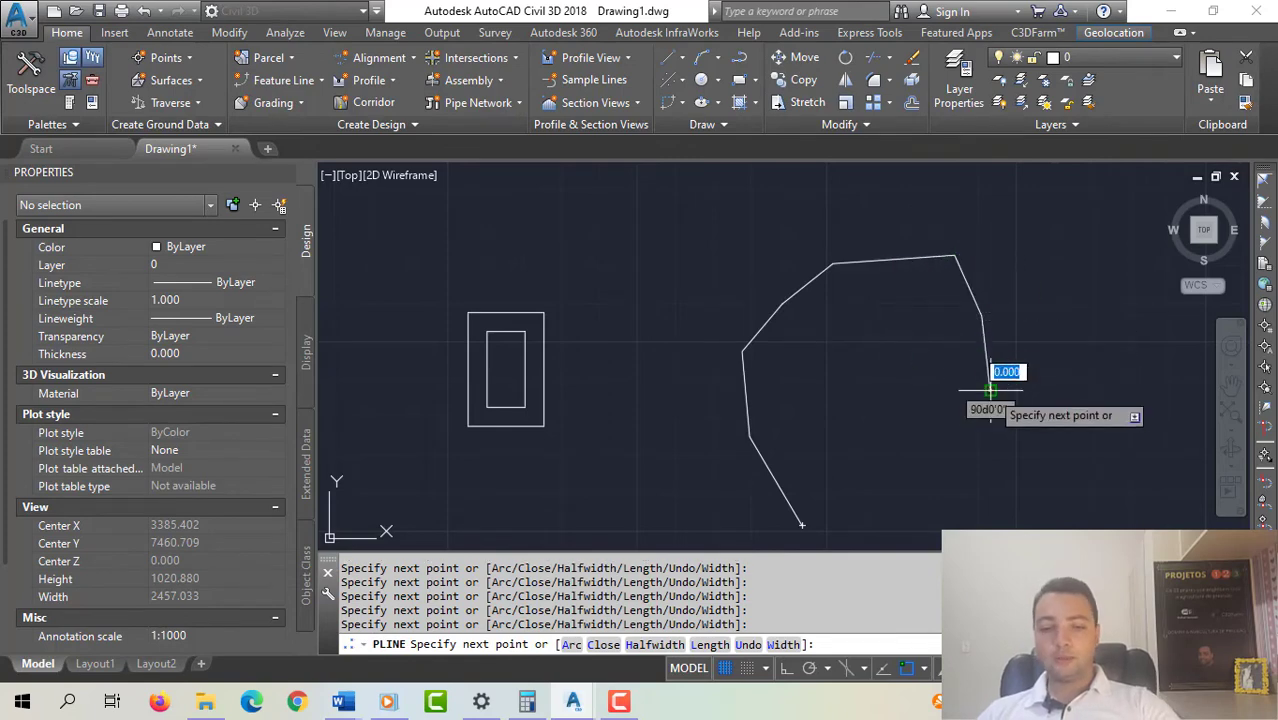
{"action": "left_click", "coordinate": [989, 390]}
{"action": "key", "text": "Escape"}
{"action": "key", "text": "Escape"}
- Draw a second polyline from the first one's right end around the underside to its starting point, enclosing the irregular outline
{"action": "middle_click_drag", "start_coordinate": [1013, 425], "coordinate": [978, 380]}
{"action": "type", "text": "pl"}
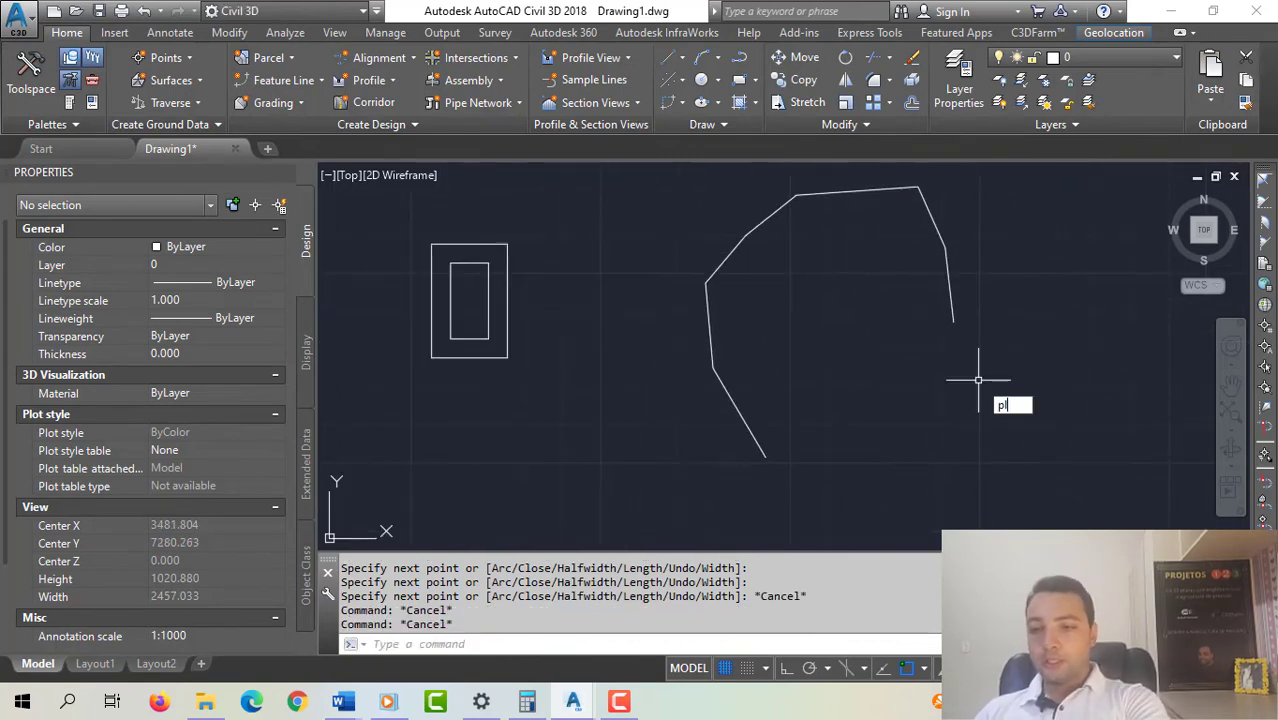
{"action": "key", "text": "Return"}
{"action": "left_click", "coordinate": [954, 322]}
{"action": "left_click", "coordinate": [929, 382]}
{"action": "left_click", "coordinate": [893, 416]}
{"action": "left_click", "coordinate": [845, 433]}
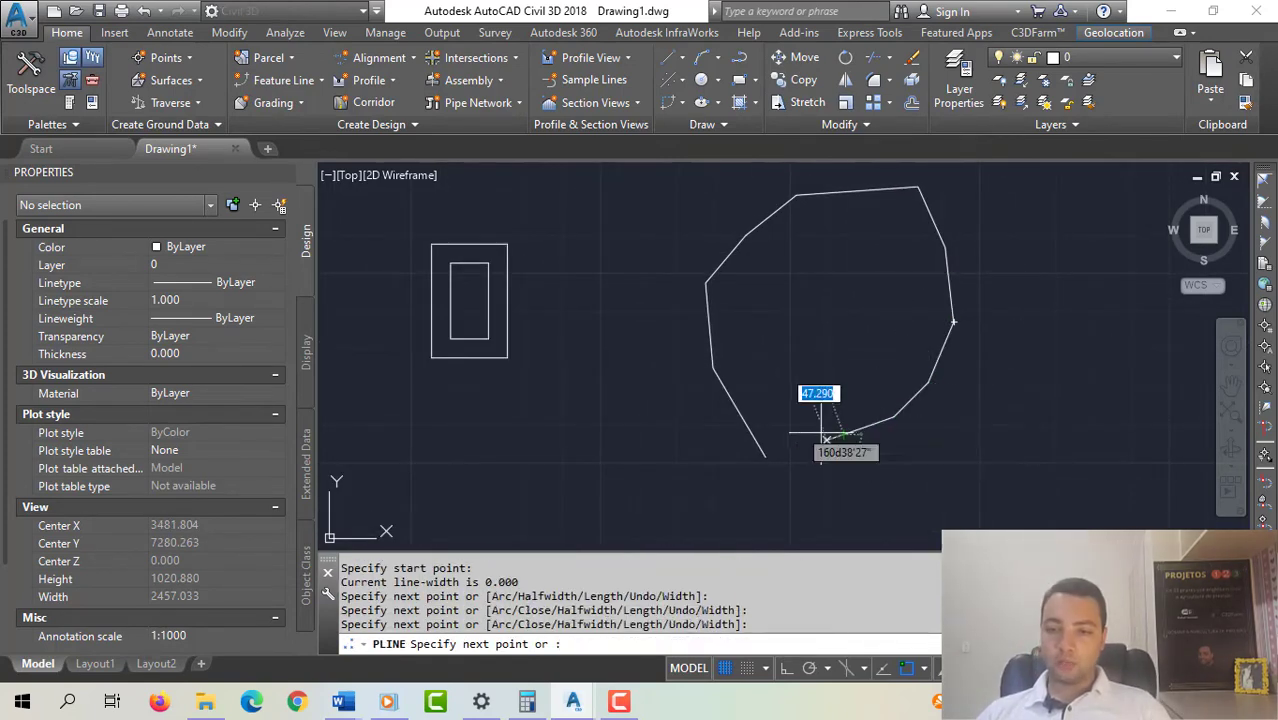
{"action": "left_click", "coordinate": [765, 456]}
{"action": "key", "text": "Escape"}
{"action": "key", "text": "Escape"}
{"action": "key", "text": "Escape"}
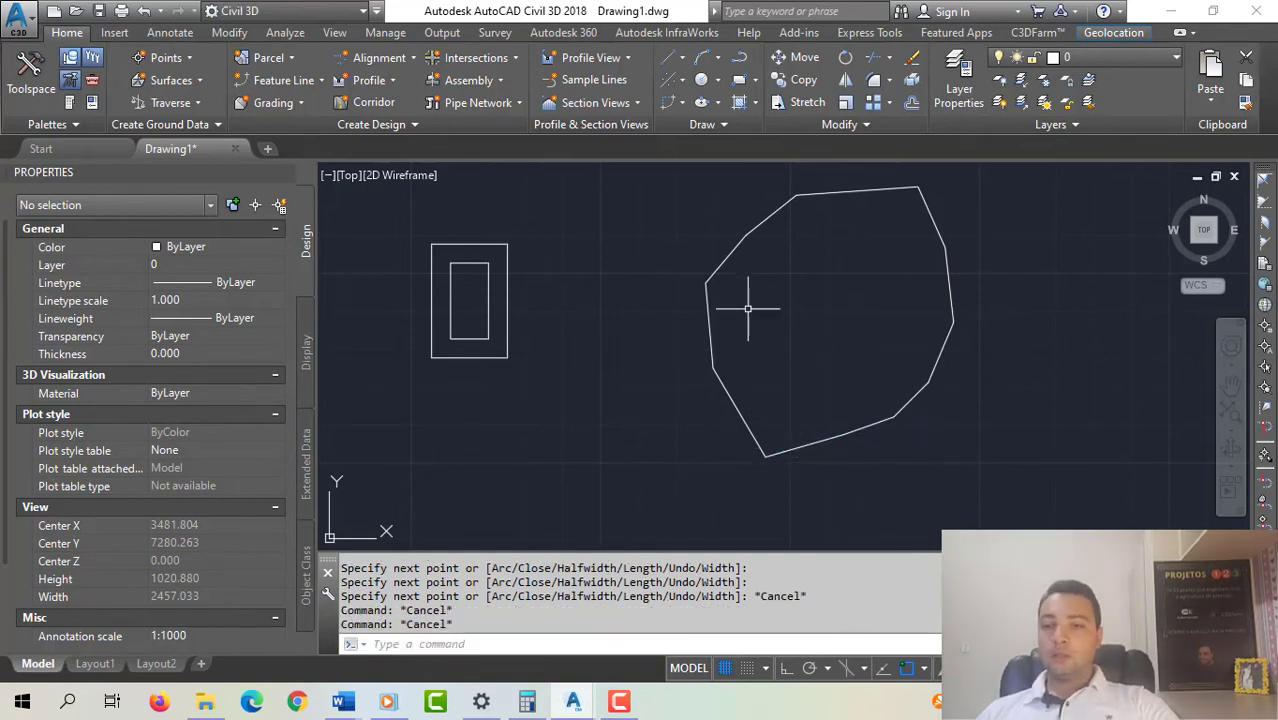
- Select each part of the irregular outline in turn to examine whether the two polylines are separate objects
{"action": "left_click", "coordinate": [748, 305]}
{"action": "left_click", "coordinate": [688, 268]}
{"action": "key", "text": "Escape"}
{"action": "left_click", "coordinate": [927, 437]}
{"action": "left_click", "coordinate": [894, 395]}
{"action": "key", "text": "Escape"}
{"action": "left_click", "coordinate": [753, 356]}
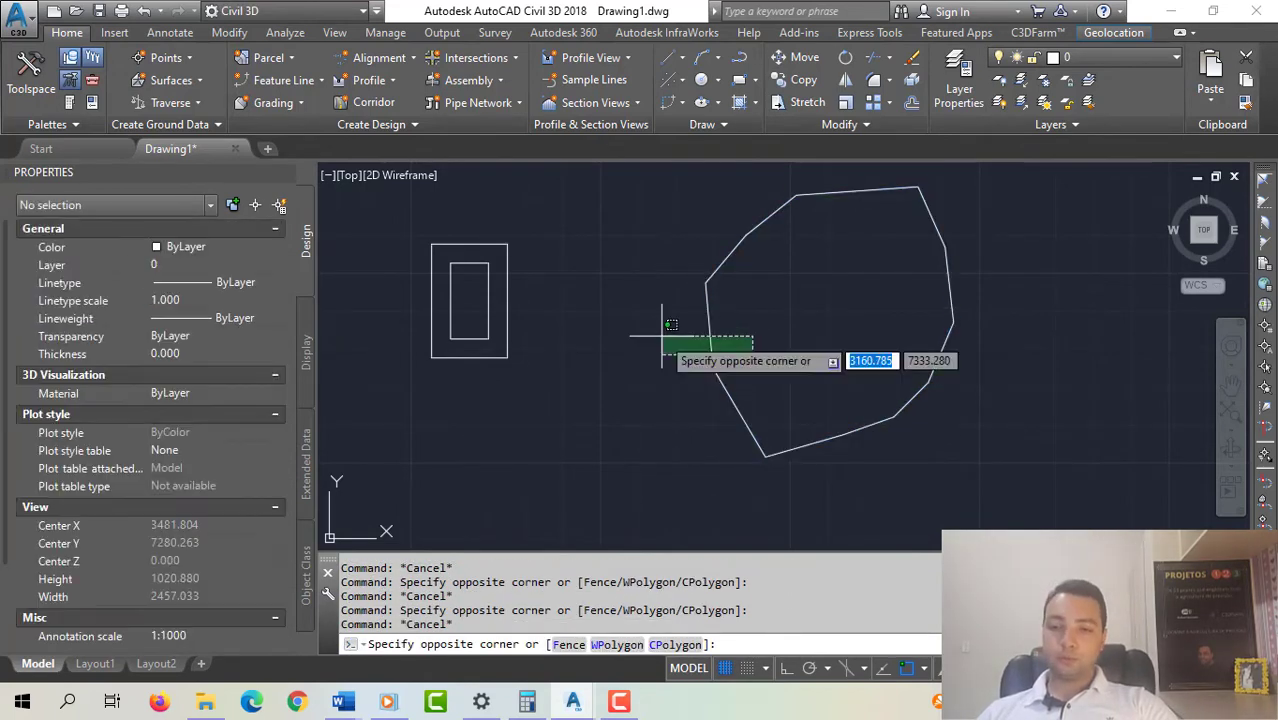
{"action": "left_click", "coordinate": [662, 337]}
{"action": "key", "text": "Escape"}
{"action": "key", "text": "Escape"}
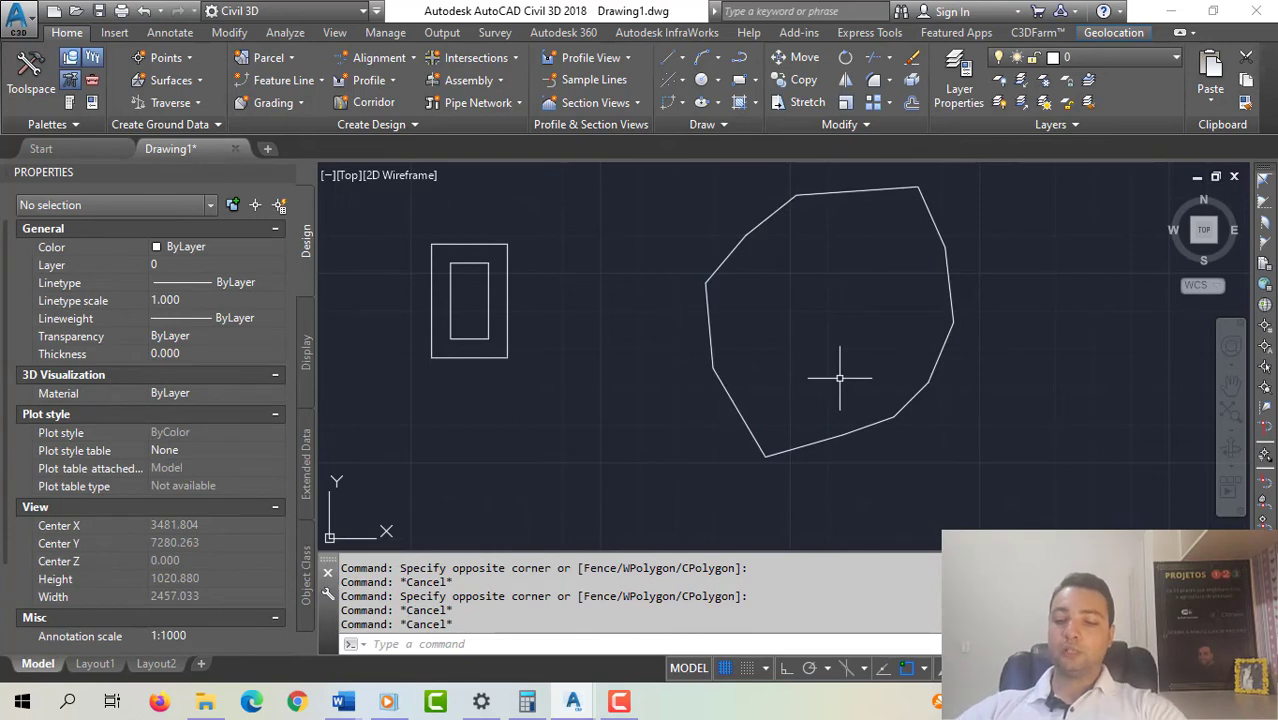
- Join the two polylines of the irregular outline into one and check that it selects as a single object
{"action": "type", "text": "j"}
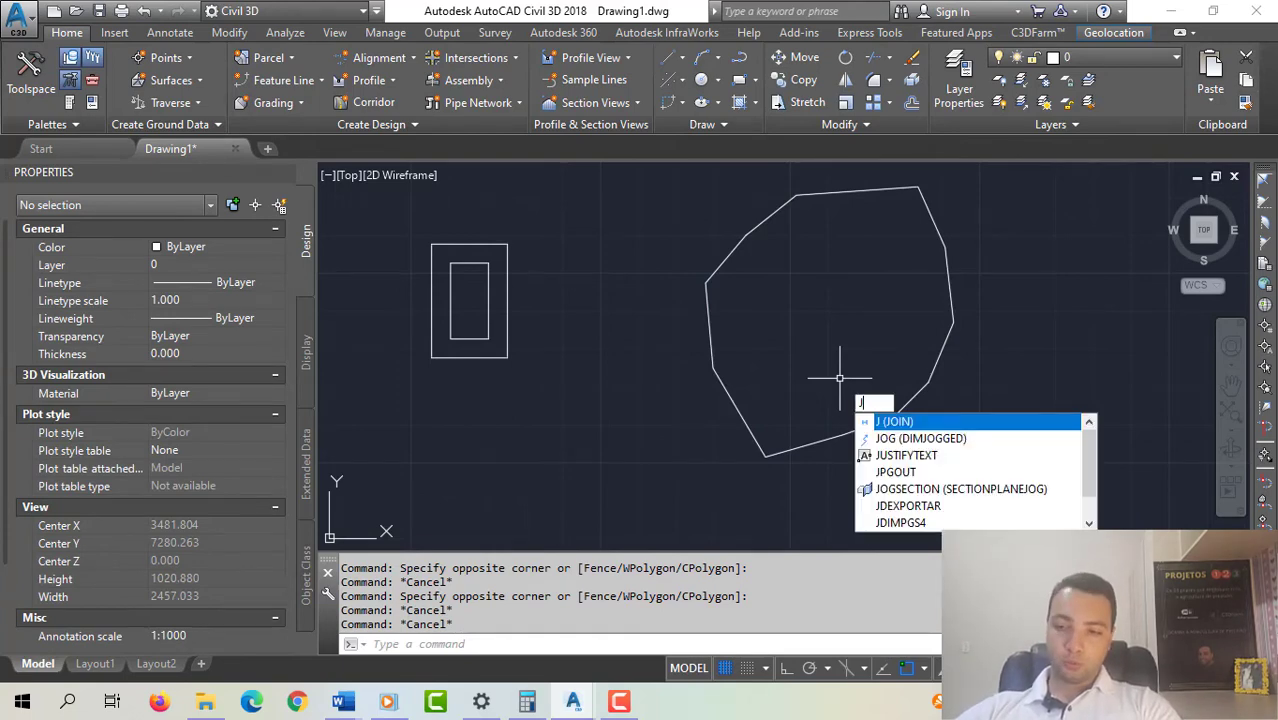
{"action": "key", "text": "Return"}
{"action": "left_click", "coordinate": [954, 355]}
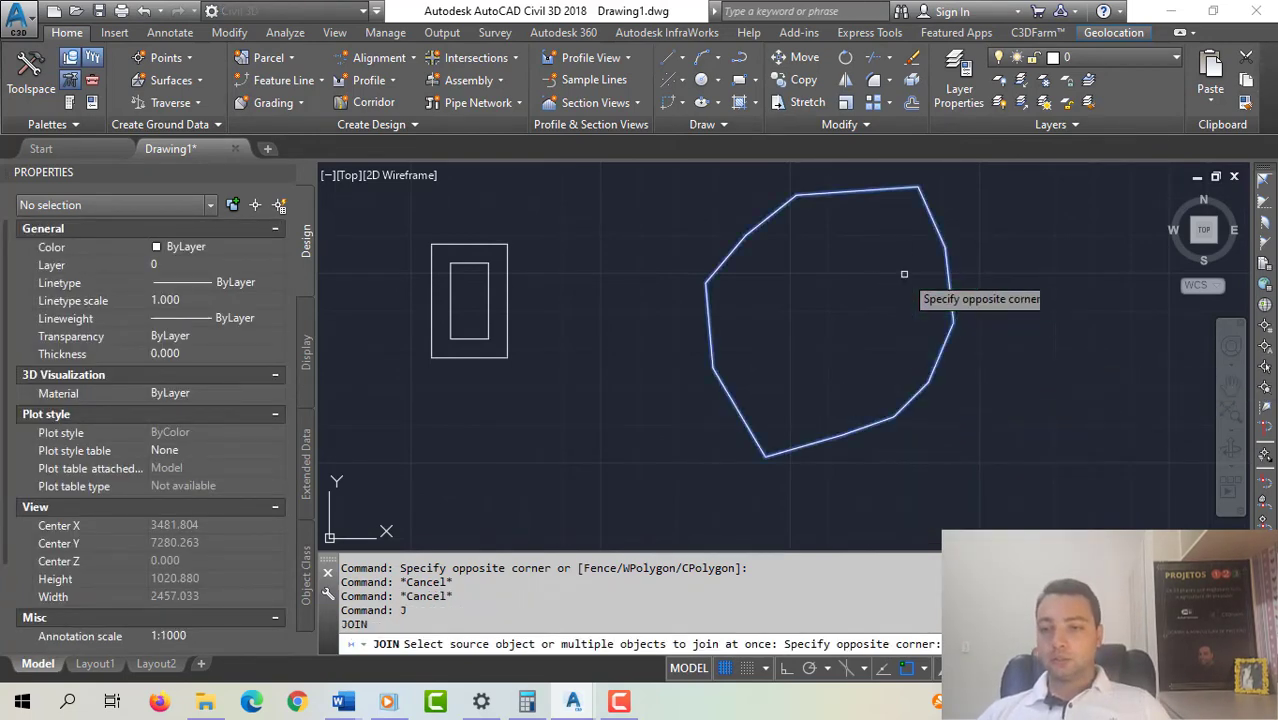
{"action": "left_click", "coordinate": [904, 274]}
{"action": "key", "text": "Return"}
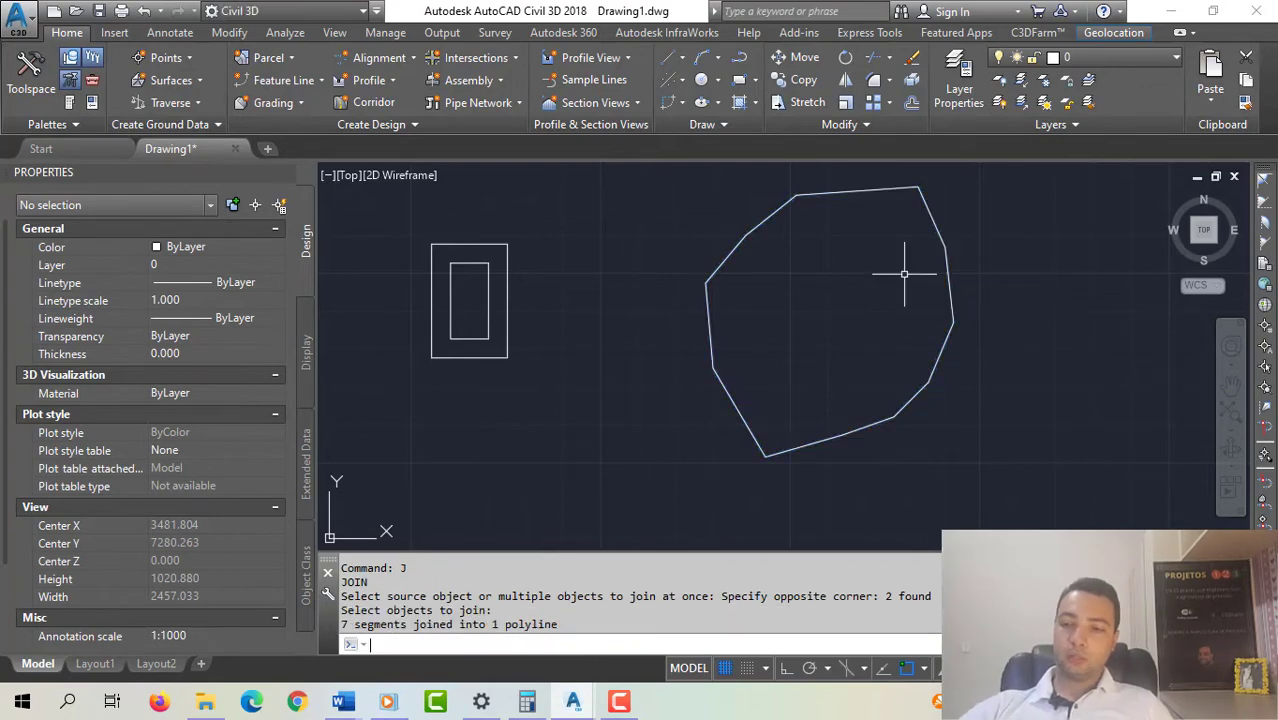
{"action": "left_click", "coordinate": [913, 428]}
{"action": "left_click", "coordinate": [893, 365]}
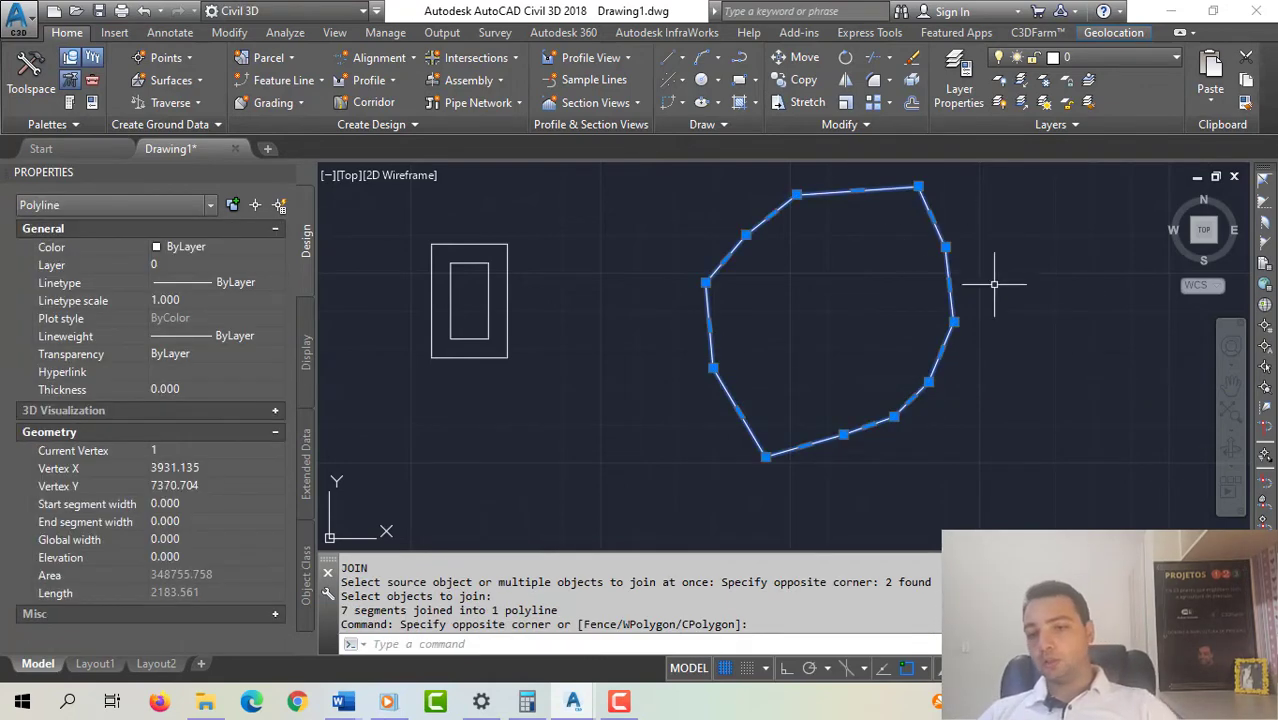
{"action": "key", "text": "Escape"}
- Delete the joined irregular polyline
{"action": "middle_click_drag", "start_coordinate": [841, 300], "coordinate": [831, 328]}
{"action": "left_click", "coordinate": [719, 308]}
{"action": "left_click", "coordinate": [686, 288]}
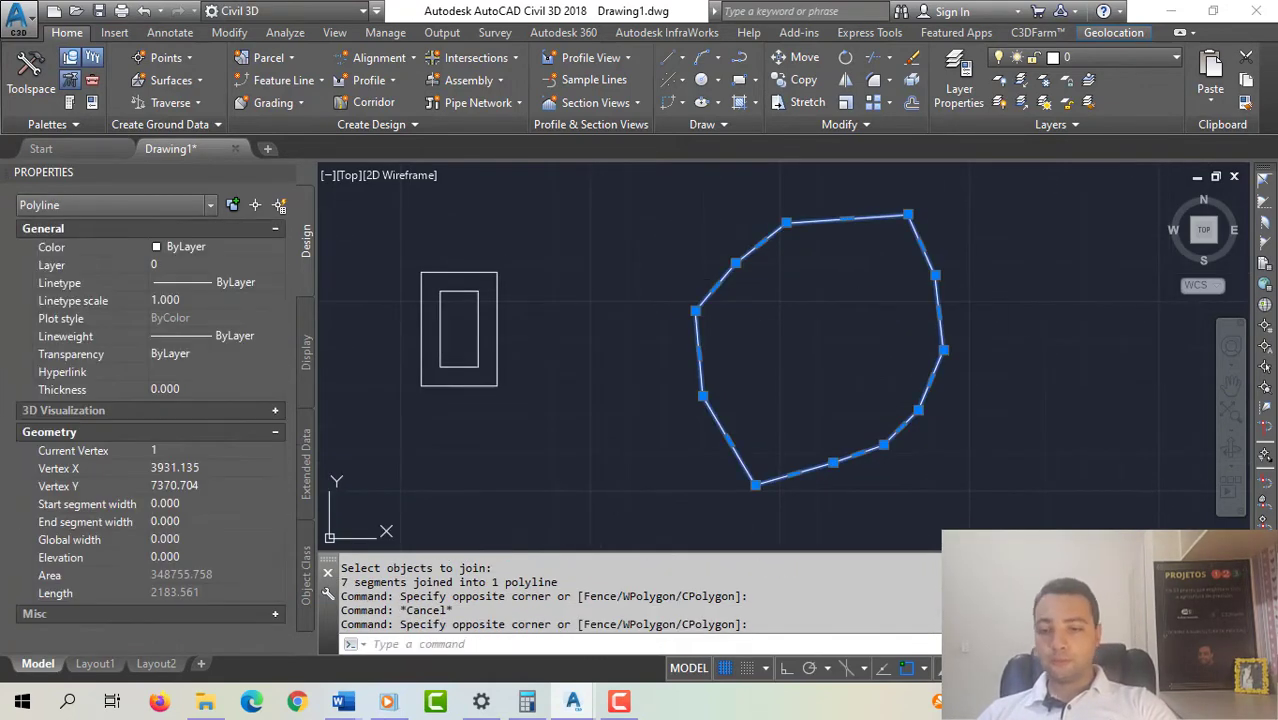
{"action": "key", "text": "Delete"}
{"action": "middle_click_drag", "start_coordinate": [572, 328], "coordinate": [614, 348]}
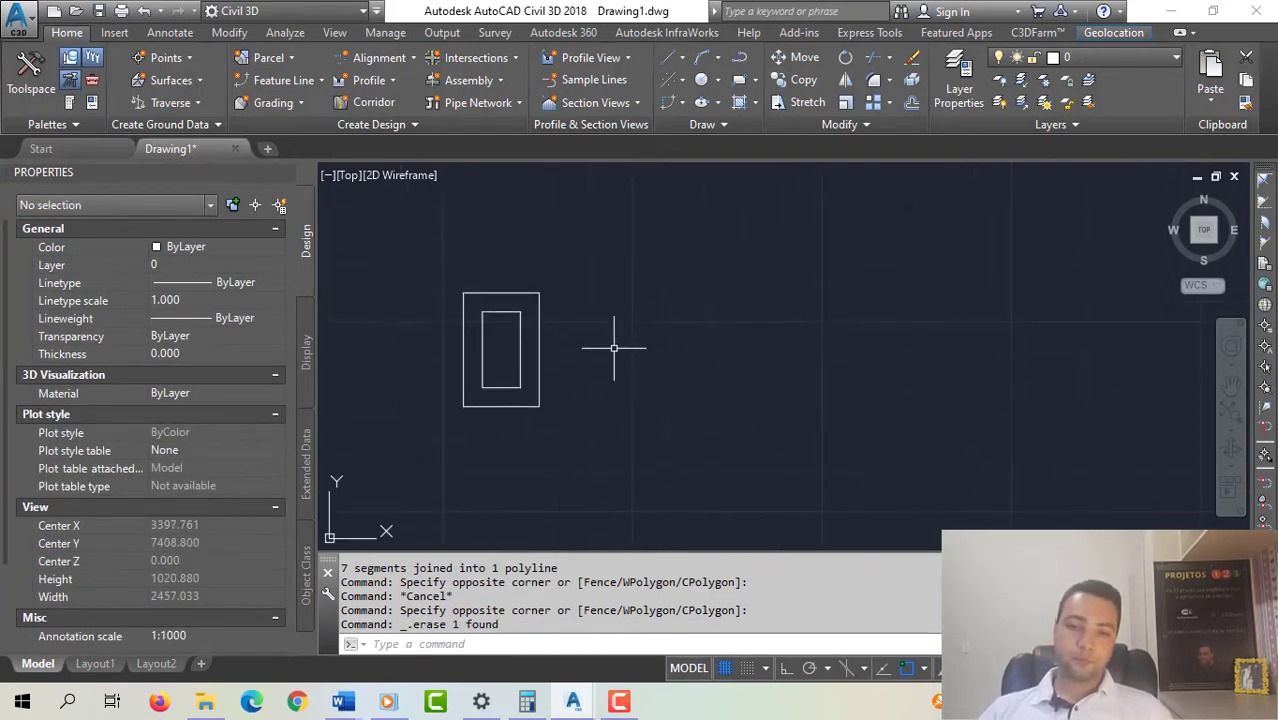
- Delete the inner rectangle, keeping only the outer one
{"action": "middle_click_drag", "start_coordinate": [501, 353], "coordinate": [671, 360]}
{"action": "scroll", "coordinate": [682, 351], "scroll_direction": "up", "scroll_amount": 3}
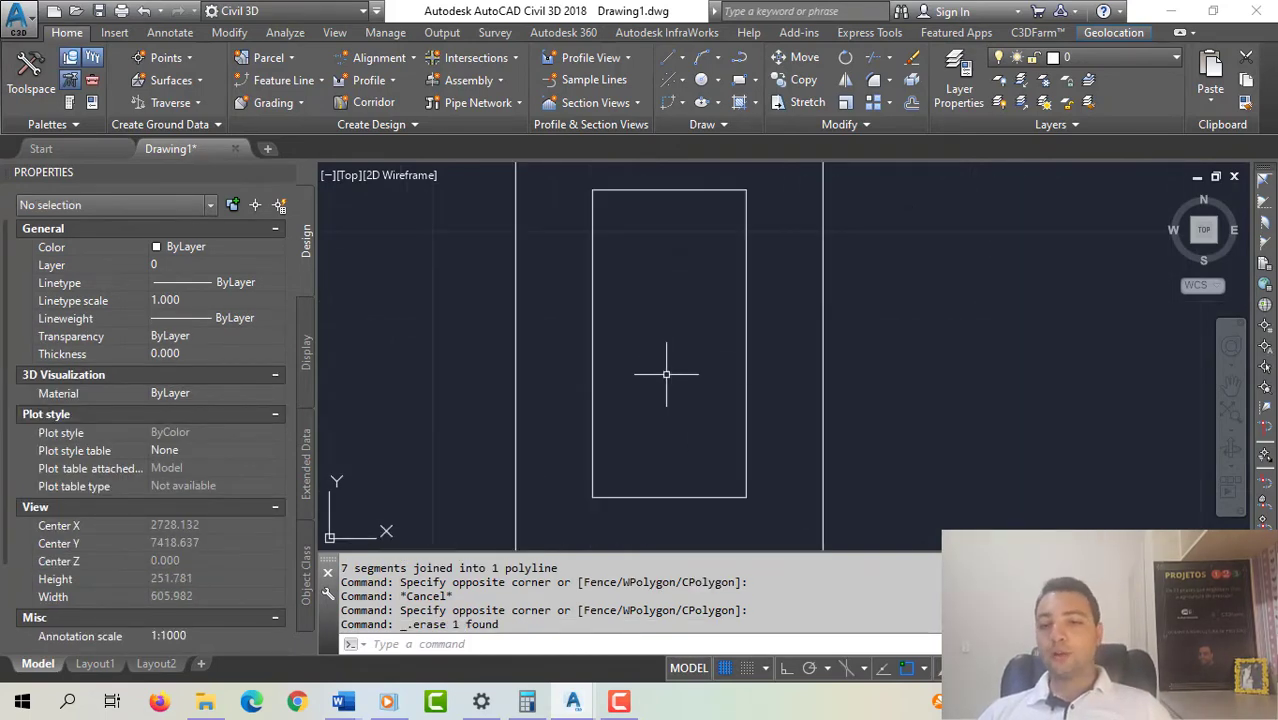
{"action": "scroll", "coordinate": [696, 356], "scroll_direction": "down", "scroll_amount": 1}
{"action": "left_click", "coordinate": [697, 355]}
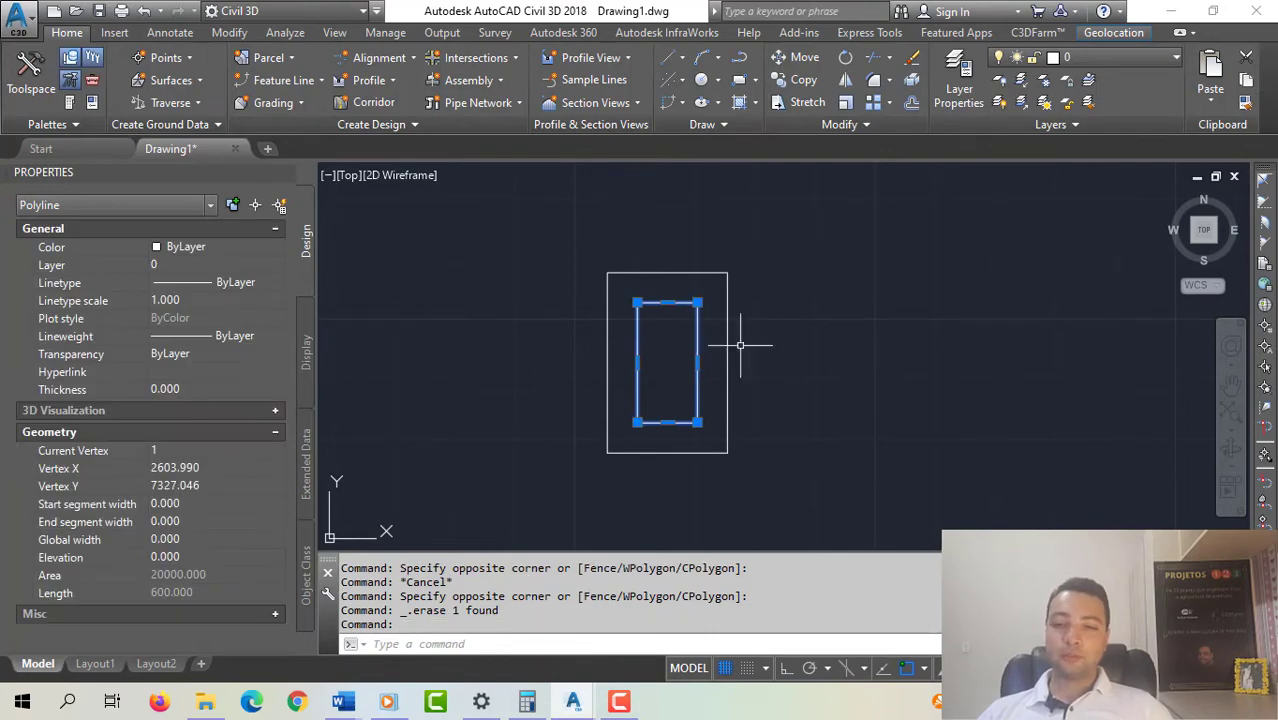
{"action": "key", "text": "Delete"}
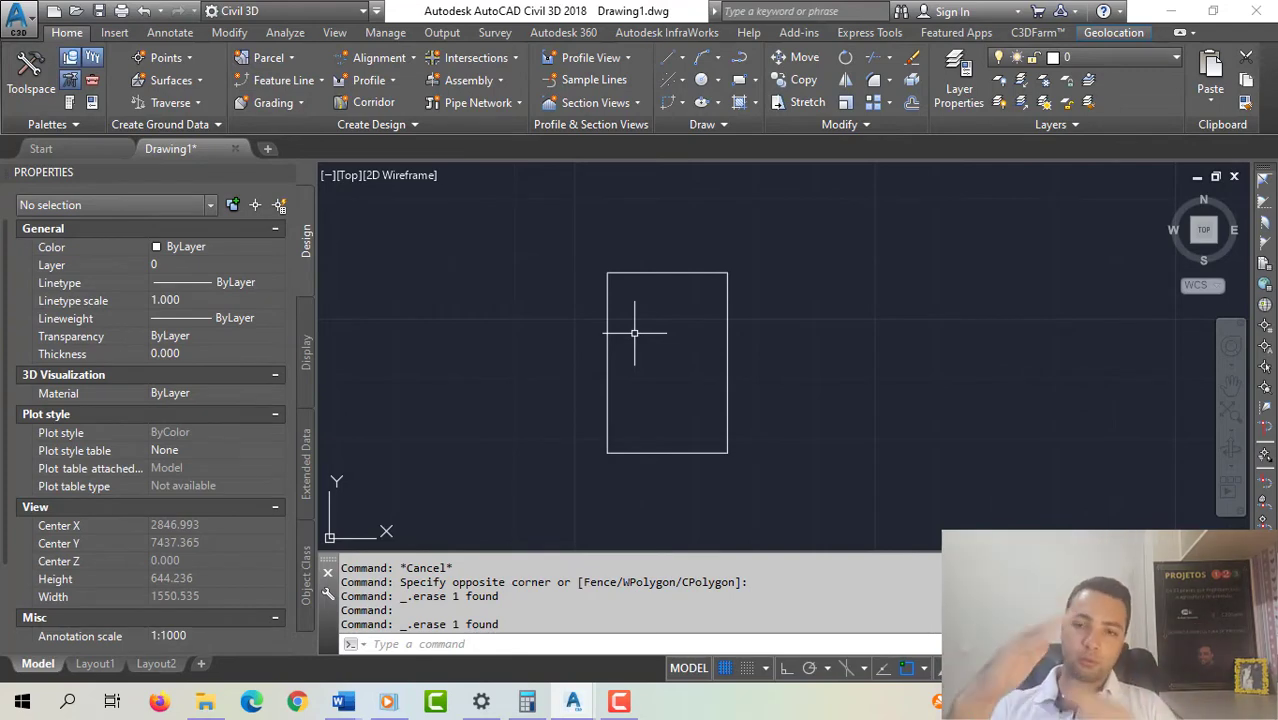
- Offset the outer rectangle inward by 50 using the Offset command
{"action": "left_click", "coordinate": [743, 337]}
{"action": "left_click", "coordinate": [686, 363]}
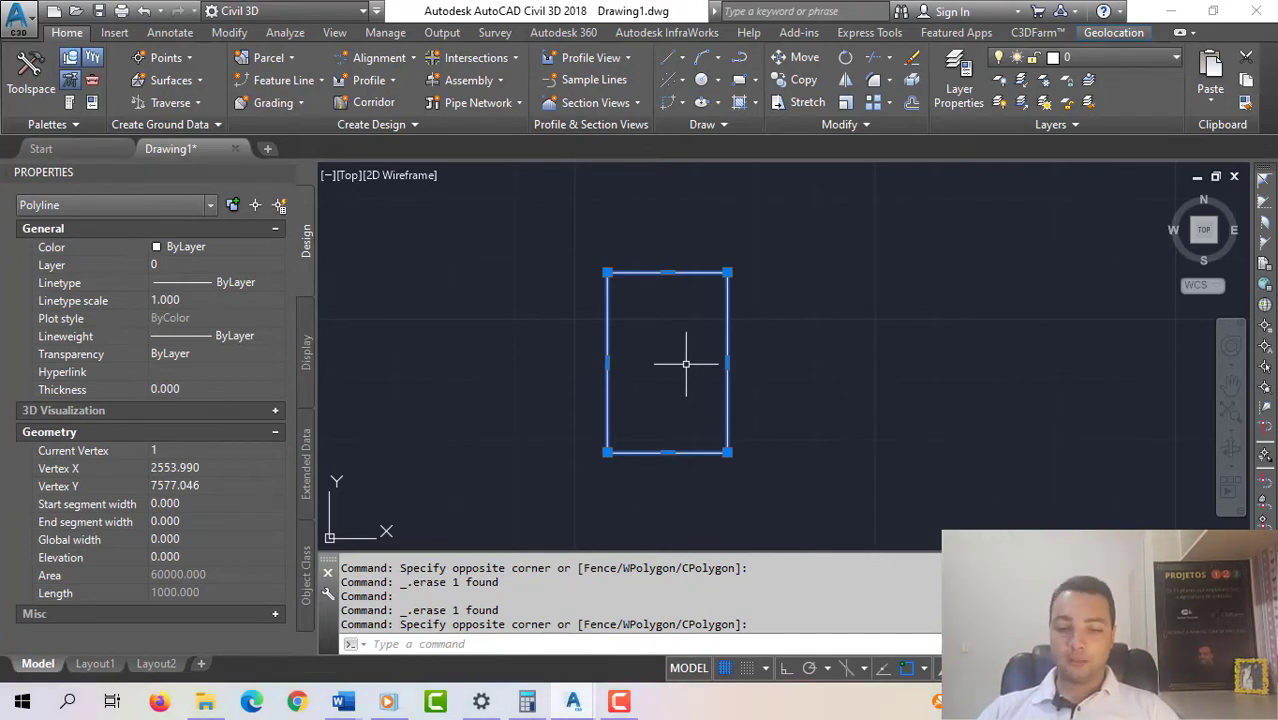
{"action": "key", "text": "Escape"}
{"action": "key", "text": "Escape"}
{"action": "key", "text": "Escape"}
{"action": "key", "text": "Escape"}
{"action": "left_click", "coordinate": [742, 366]}
{"action": "left_click", "coordinate": [705, 376]}
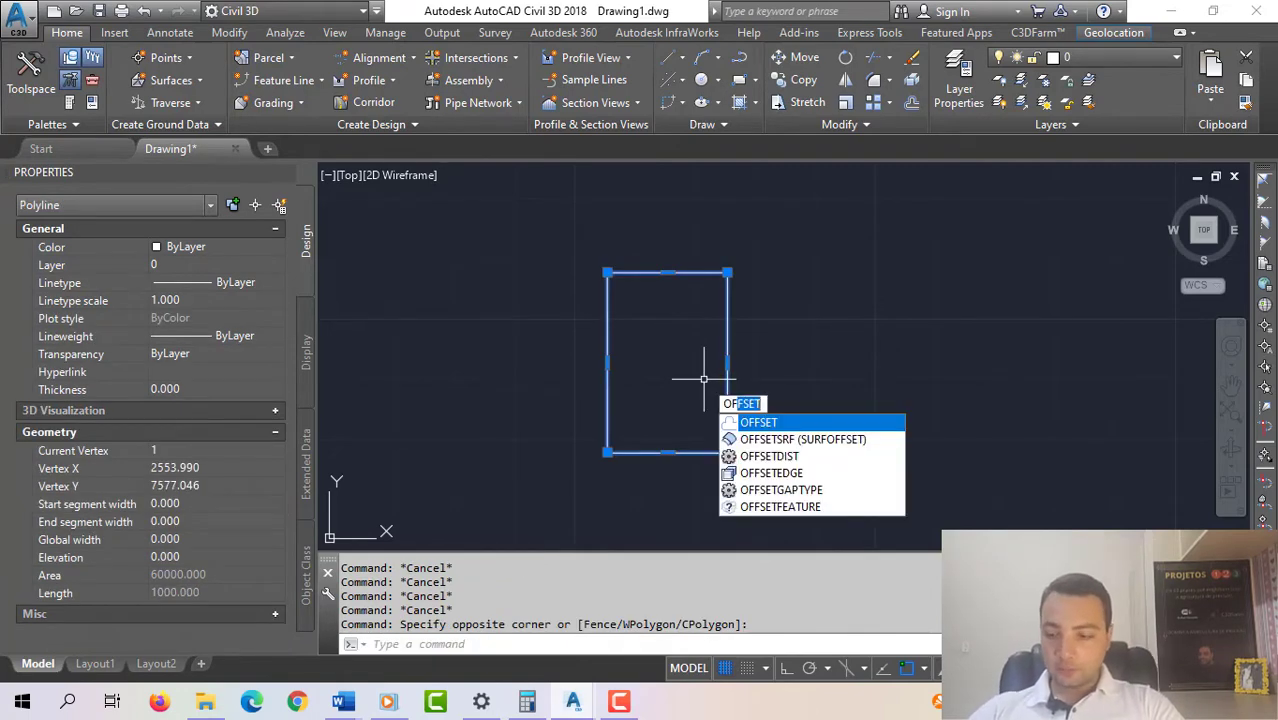
{"action": "key", "text": "Return"}
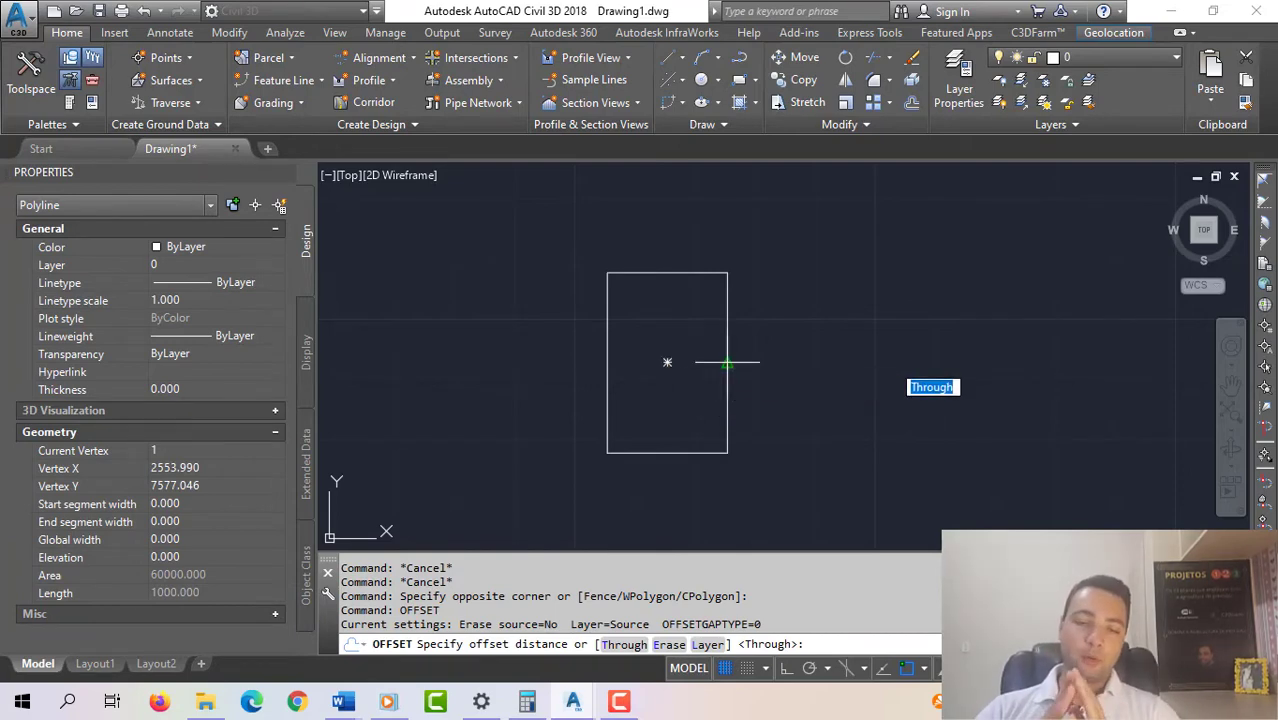
{"action": "left_click", "coordinate": [727, 362]}
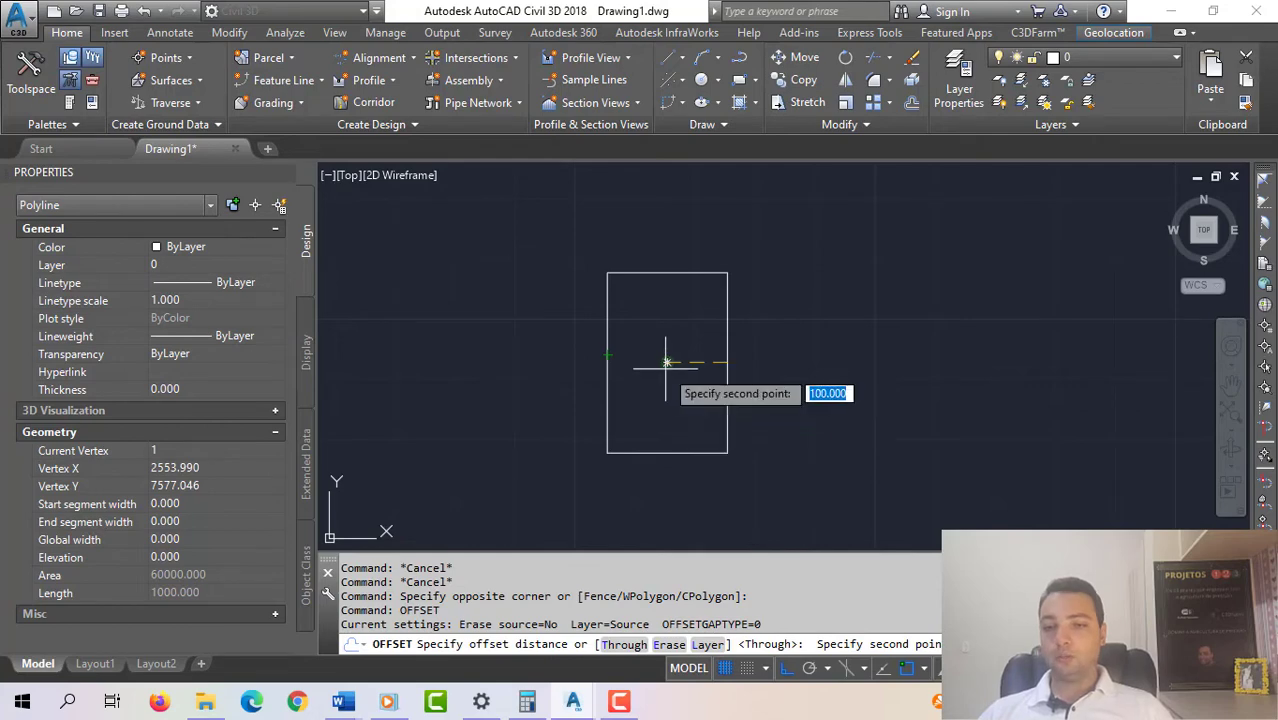
{"action": "type", "text": "50"}
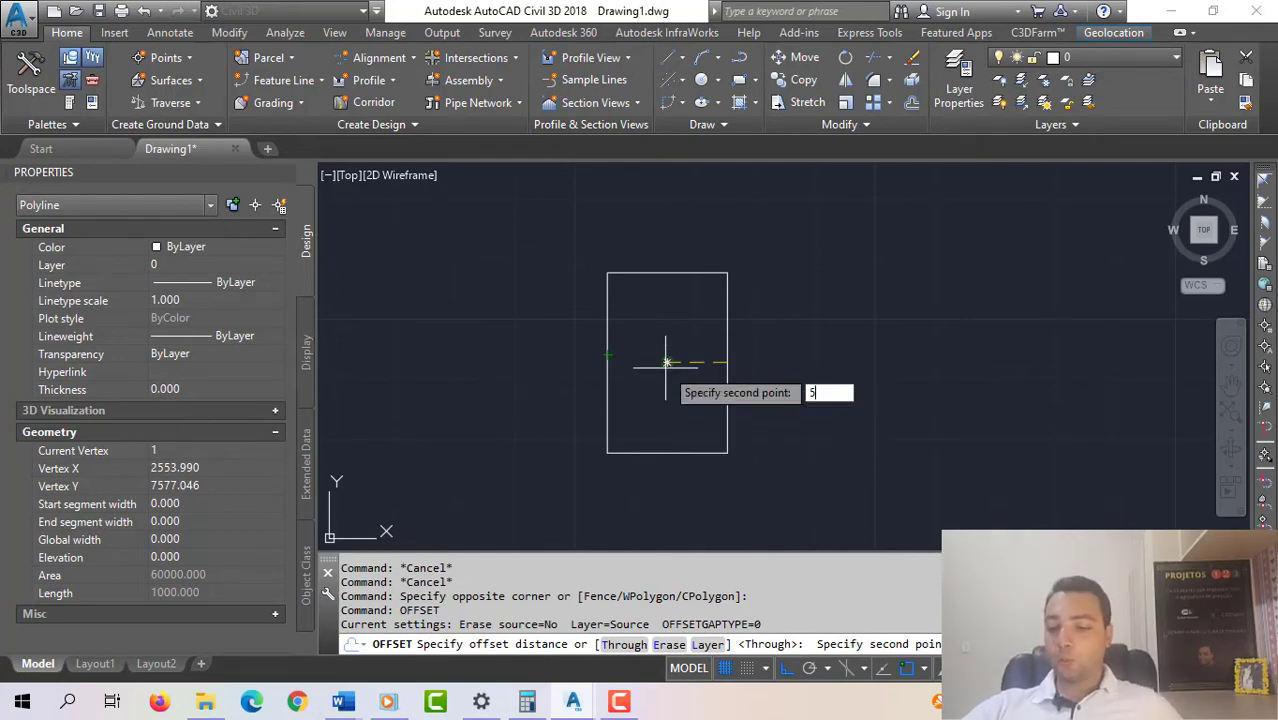
{"action": "key", "text": "Return"}
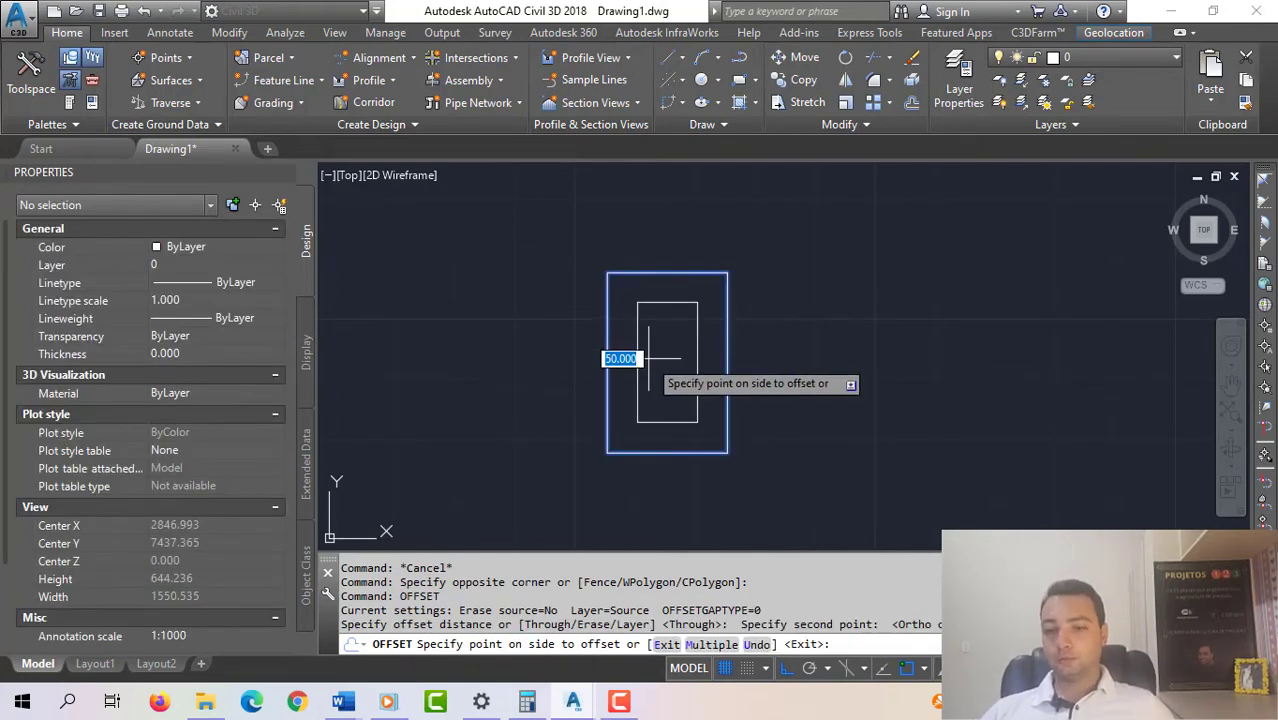
{"action": "left_click", "coordinate": [665, 368]}
{"action": "key", "text": "Escape"}
{"action": "key", "text": "Escape"}
{"action": "key", "text": "Escape"}
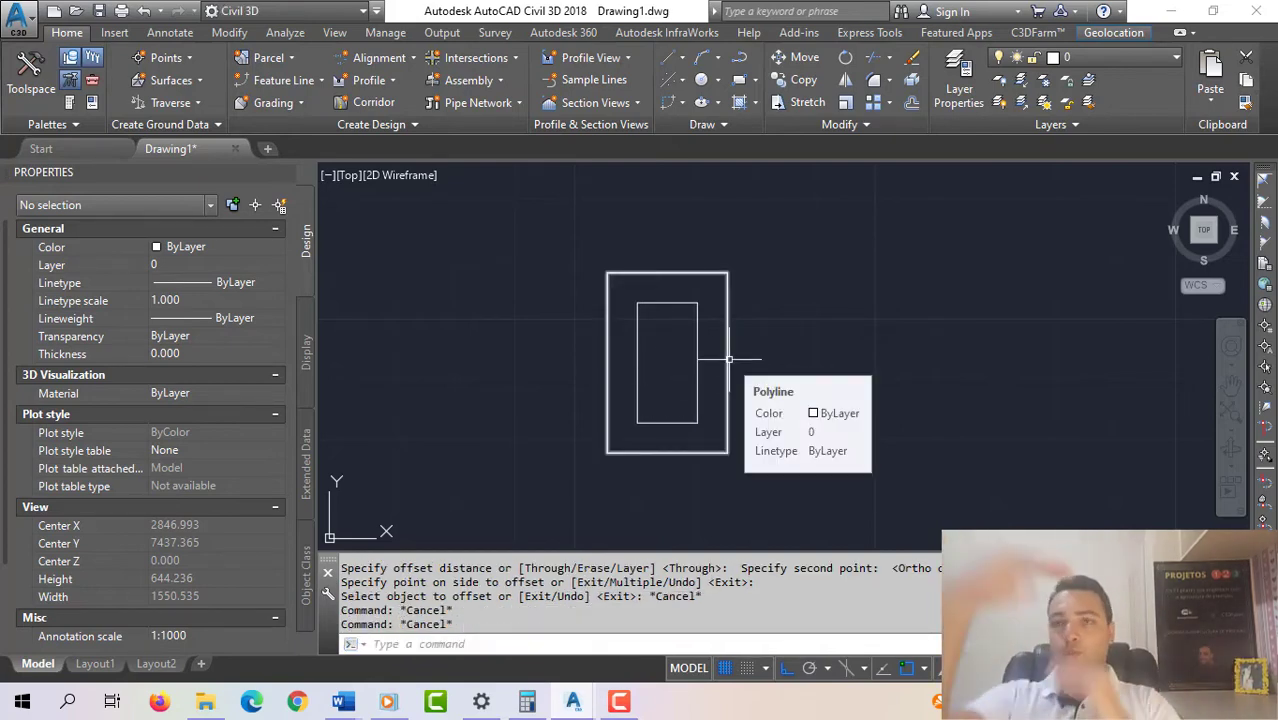
- Select the inner offset rectangle to check whether it is a single polyline
{"action": "scroll", "coordinate": [685, 349], "scroll_direction": "up", "scroll_amount": 6}
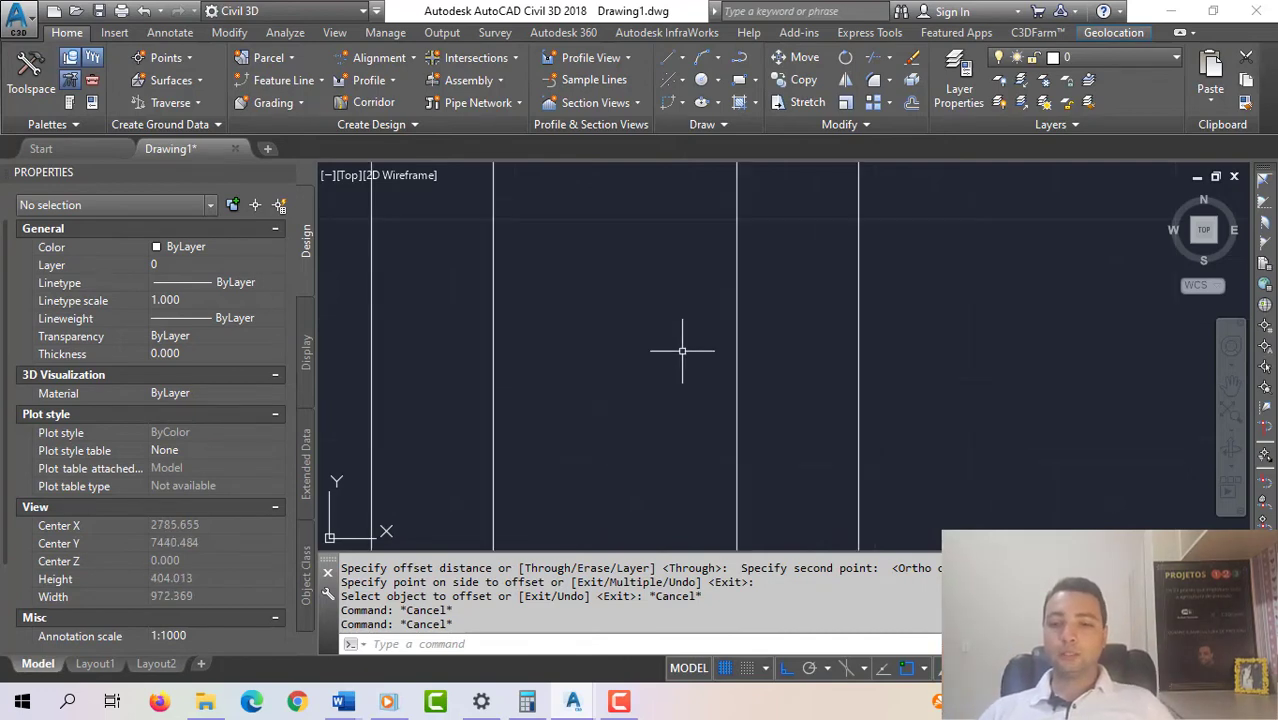
{"action": "left_click_drag", "start_coordinate": [536, 297], "coordinate": [473, 330]}
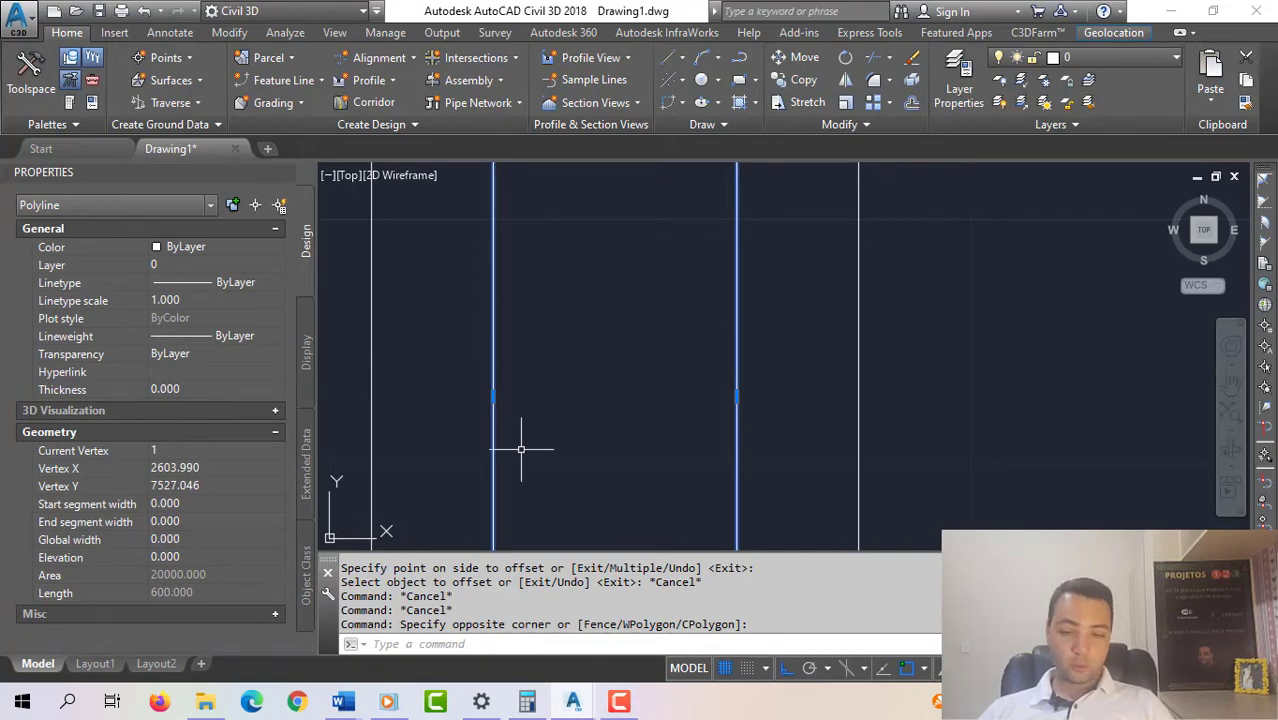
{"action": "scroll", "coordinate": [616, 362], "scroll_direction": "down", "scroll_amount": 6}
{"action": "key", "text": "Escape"}
{"action": "key", "text": "Escape"}
{"action": "key", "text": "Escape"}
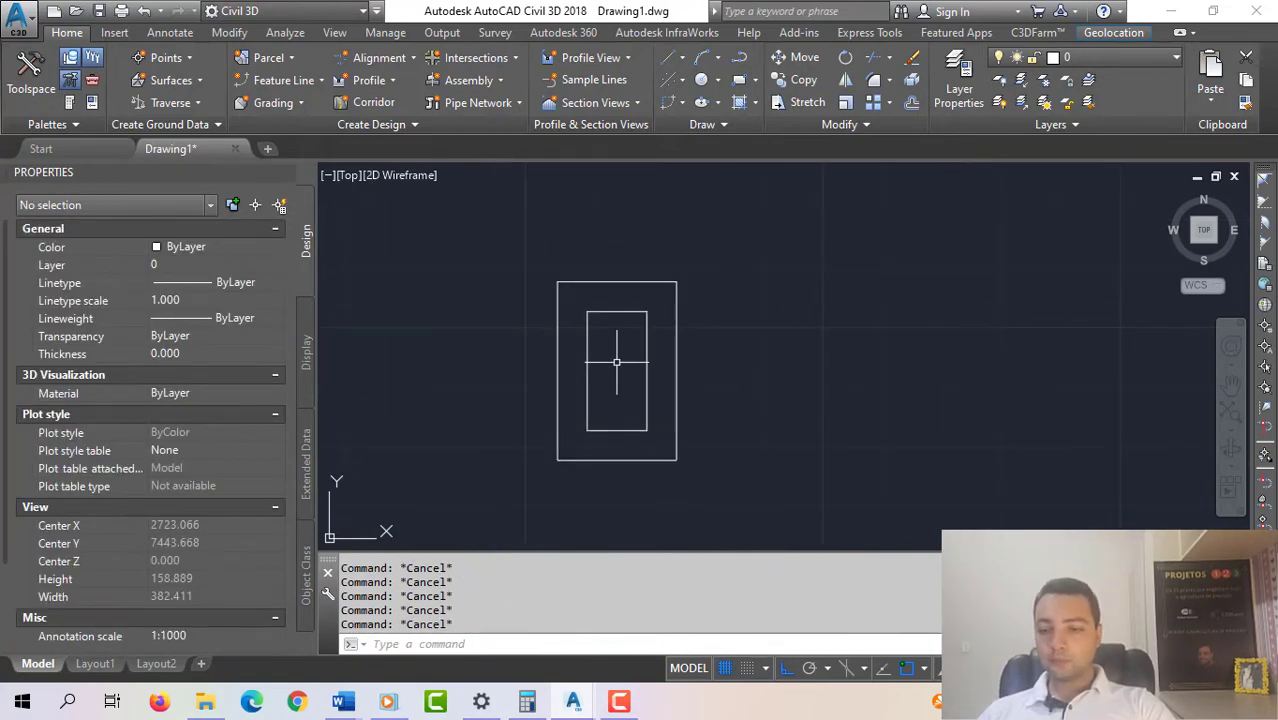
{"action": "scroll", "coordinate": [653, 362], "scroll_direction": "down", "scroll_amount": 2}
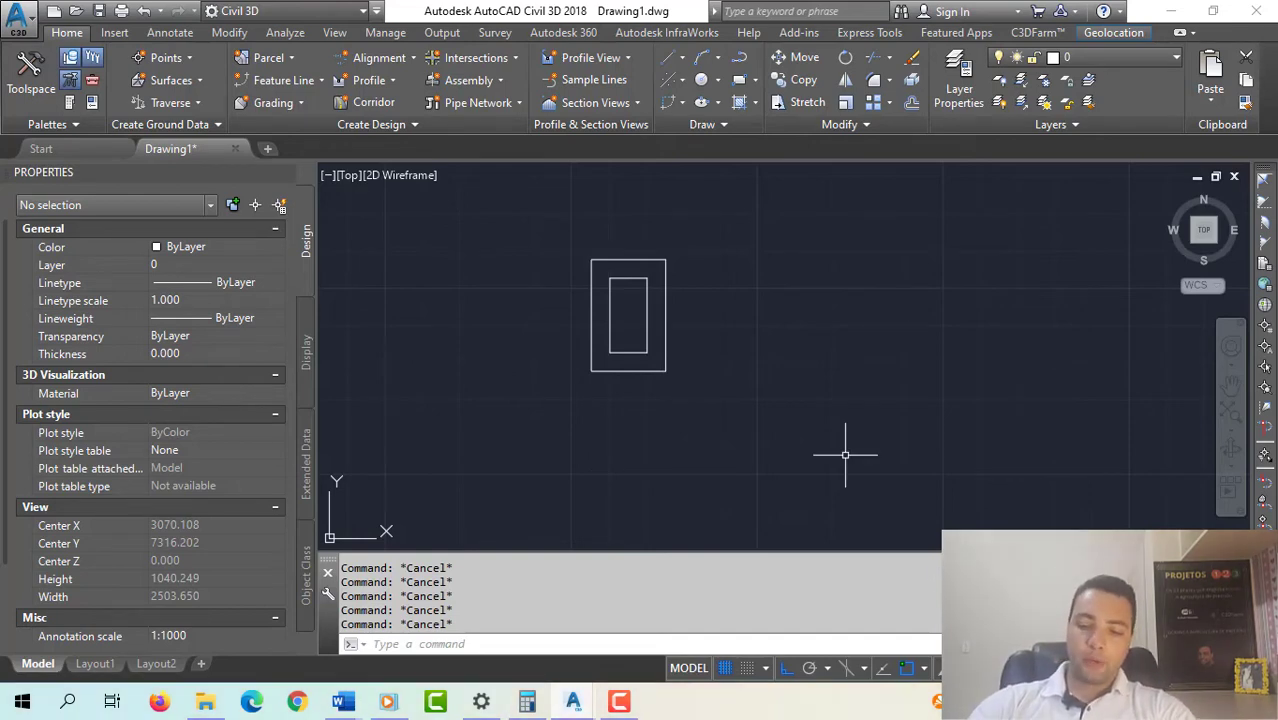
{"action": "type", "text": "POINT"}
{"action": "key", "text": "Return"}
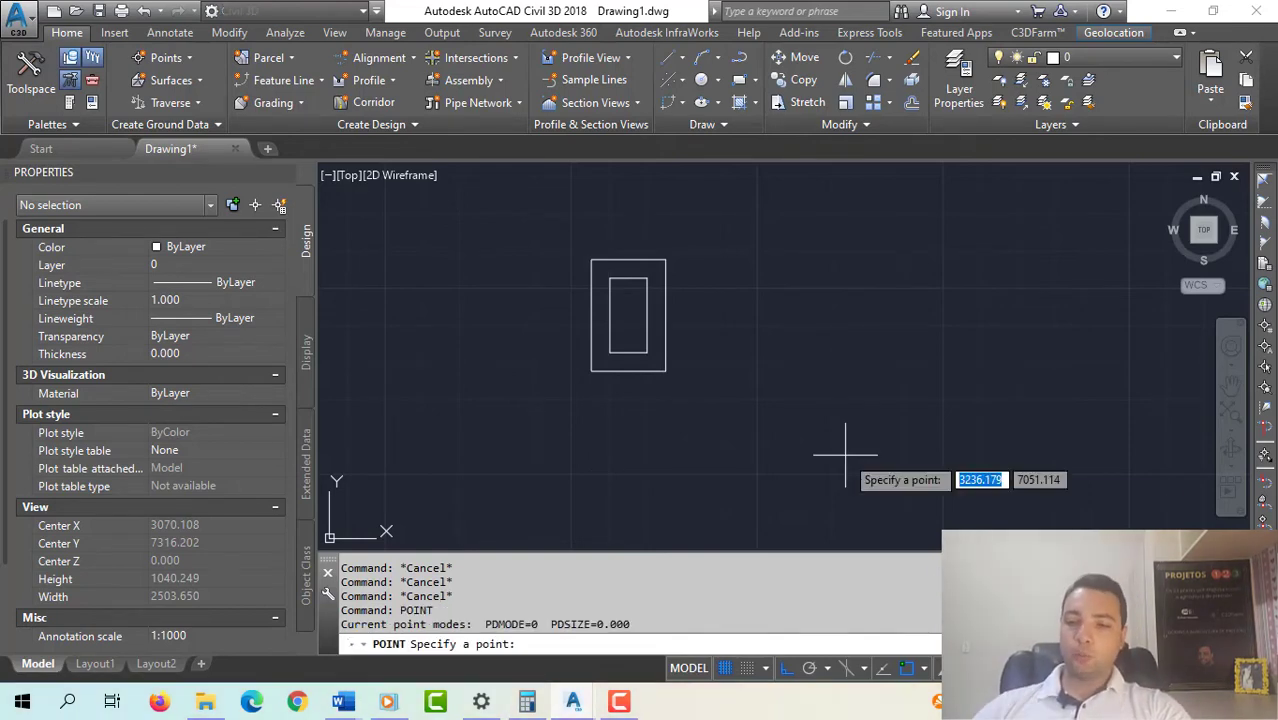
{"action": "key", "text": "Escape"}
{"action": "key", "text": "Escape"}
{"action": "key", "text": "Escape"}
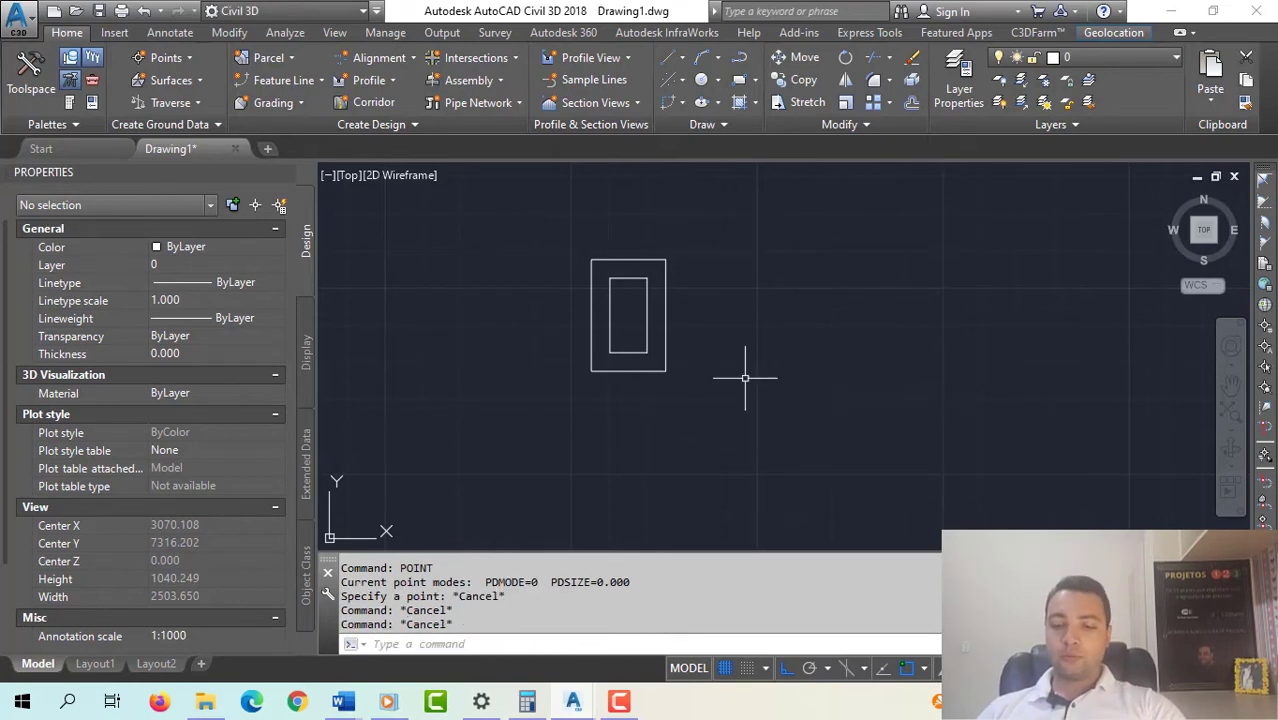
- Place a point on the lower-right corner of the outer rectangle
{"action": "type", "text": "point"}
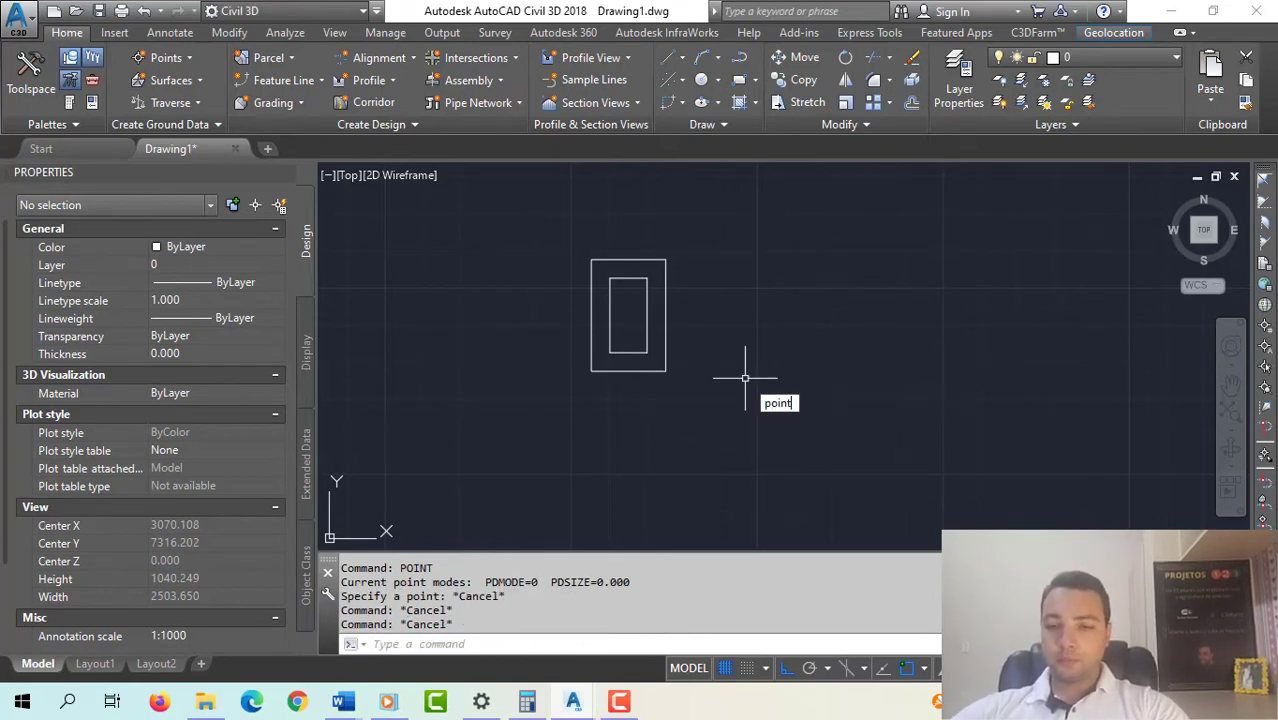
{"action": "key", "text": "Return"}
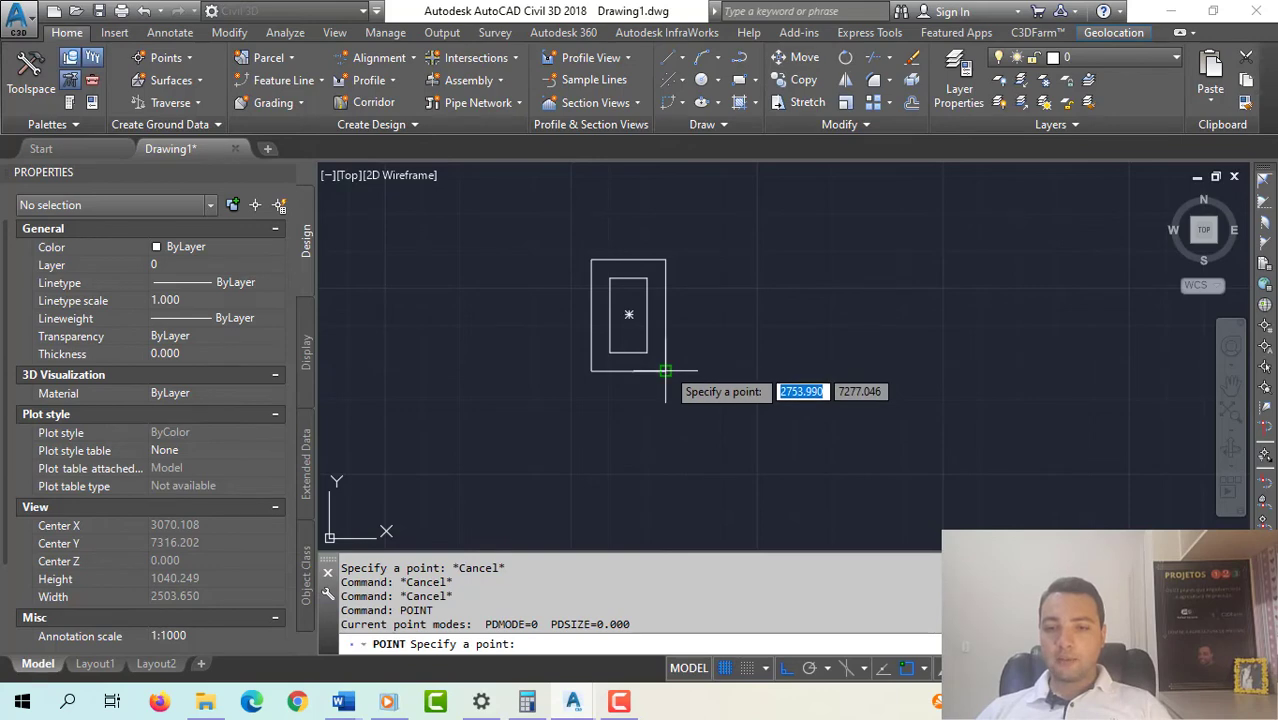
{"action": "left_click", "coordinate": [666, 371]}
{"action": "scroll", "coordinate": [662, 400], "scroll_direction": "up", "scroll_amount": 12}
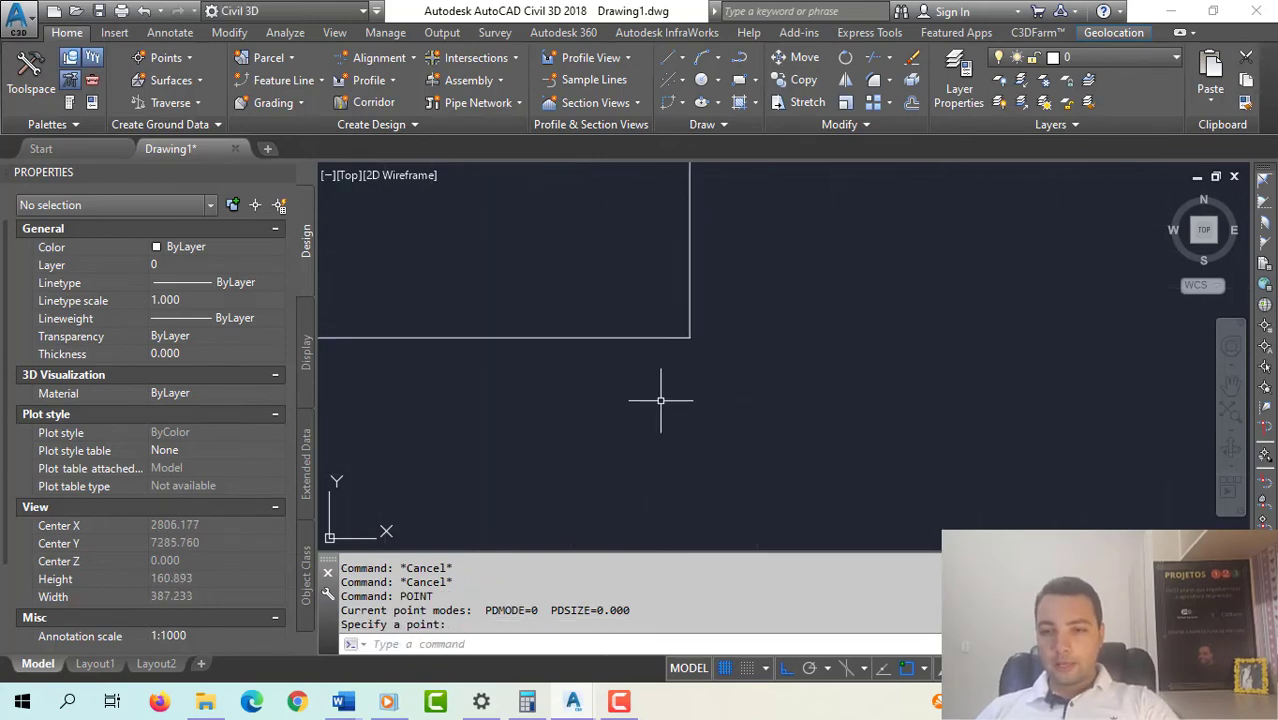
- Select the area around the outer rectangle's lower-right corner to examine the point placed there
{"action": "key", "text": "Escape"}
{"action": "left_click", "coordinate": [672, 289]}
{"action": "left_click", "coordinate": [742, 382]}
{"action": "key", "text": "Escape"}
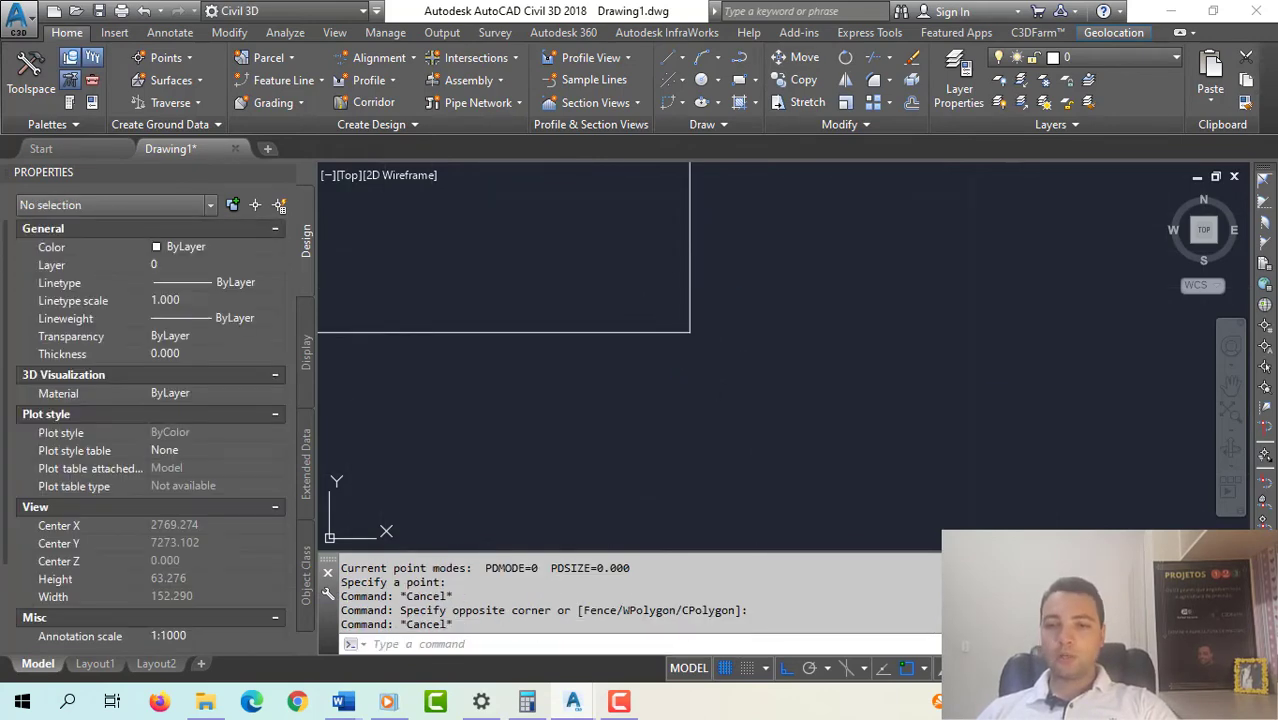
{"action": "left_click", "coordinate": [668, 298]}
{"action": "left_click", "coordinate": [750, 381]}
{"action": "key", "text": "Escape"}
{"action": "key", "text": "Escape"}
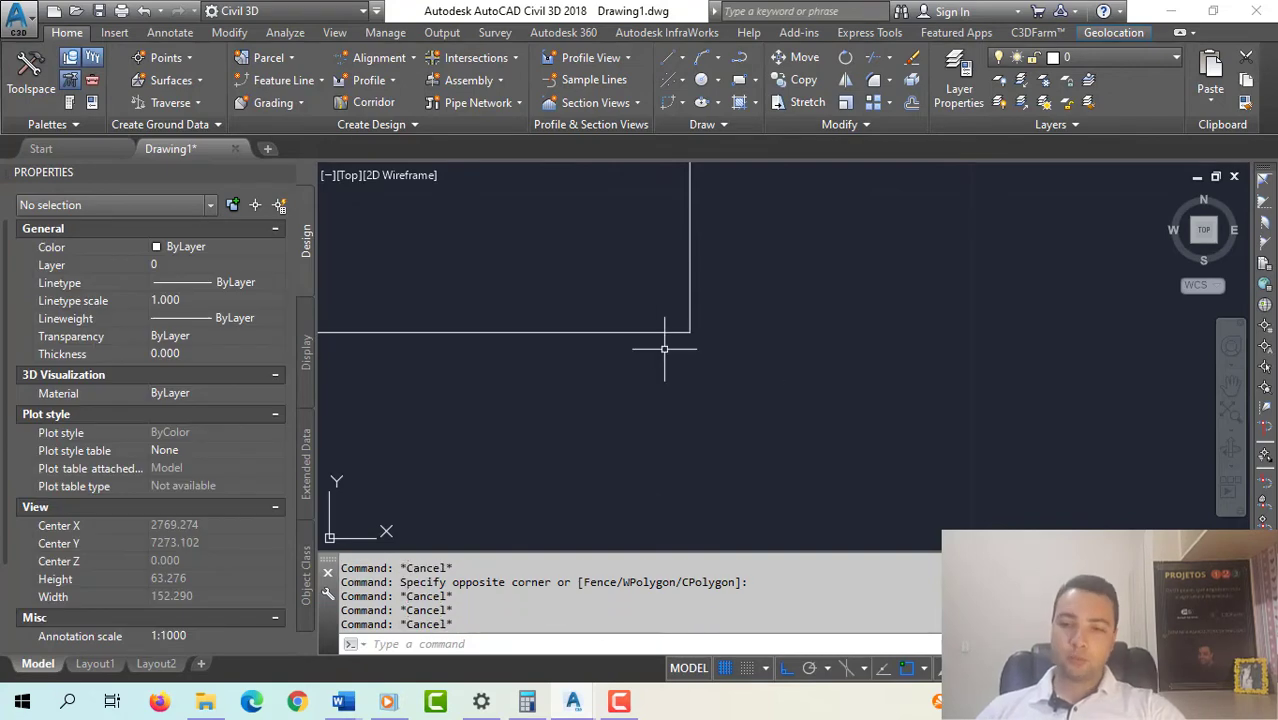
- Set the point display style to a circle with an X through it using the PTYPE command
{"action": "key", "text": "Escape"}
{"action": "key", "text": "Escape"}
{"action": "left_click", "coordinate": [771, 404]}
{"action": "key", "text": "Escape"}
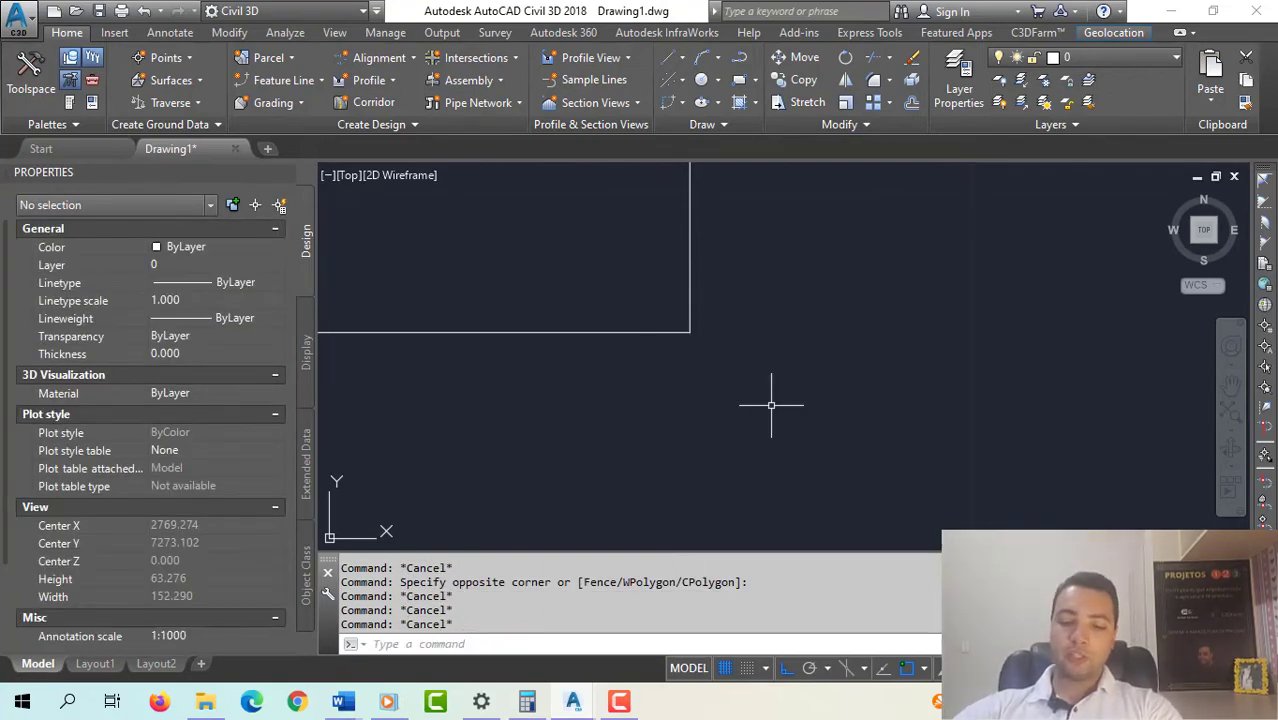
{"action": "type", "text": "PT"}
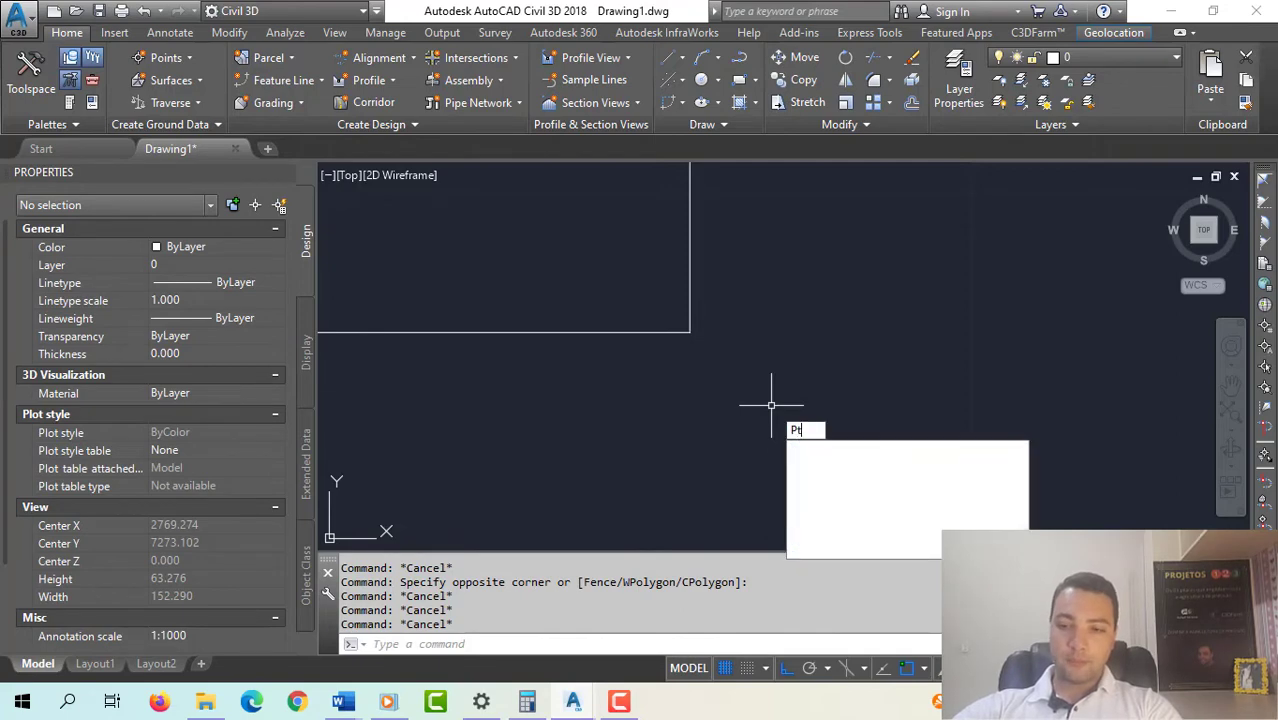
{"action": "type", "text": "YPE"}
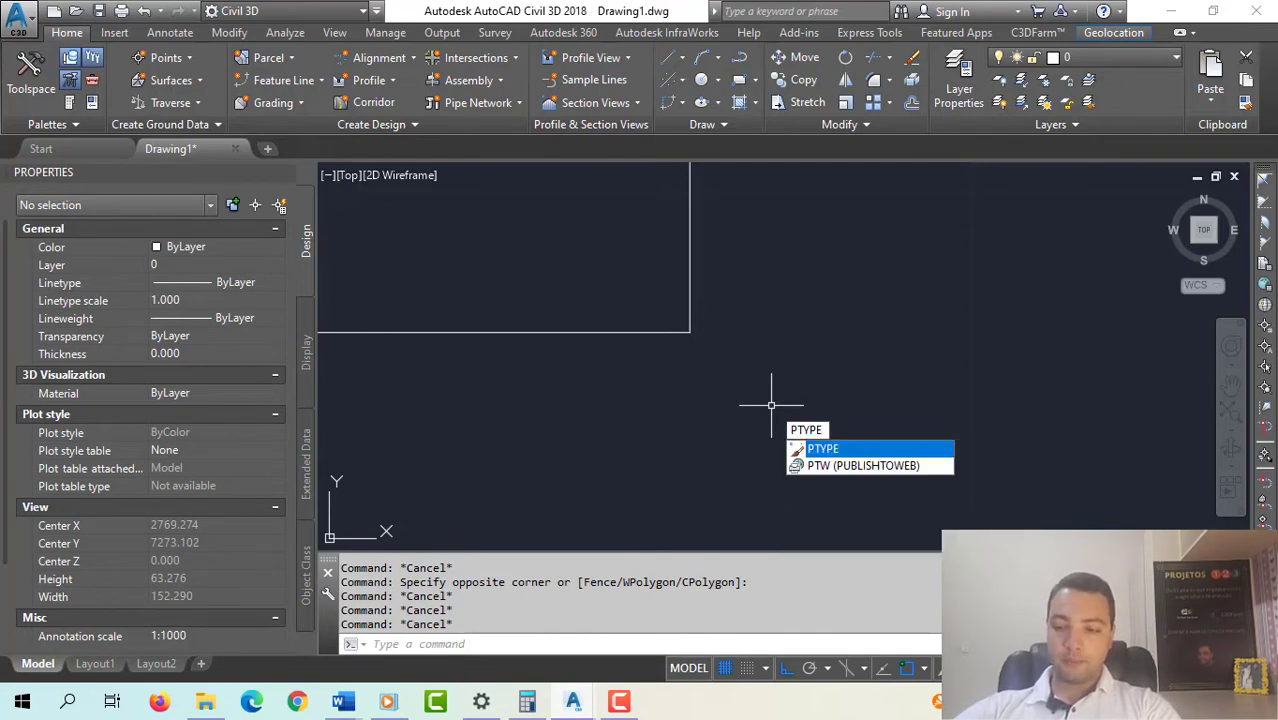
{"action": "key", "text": "Return"}
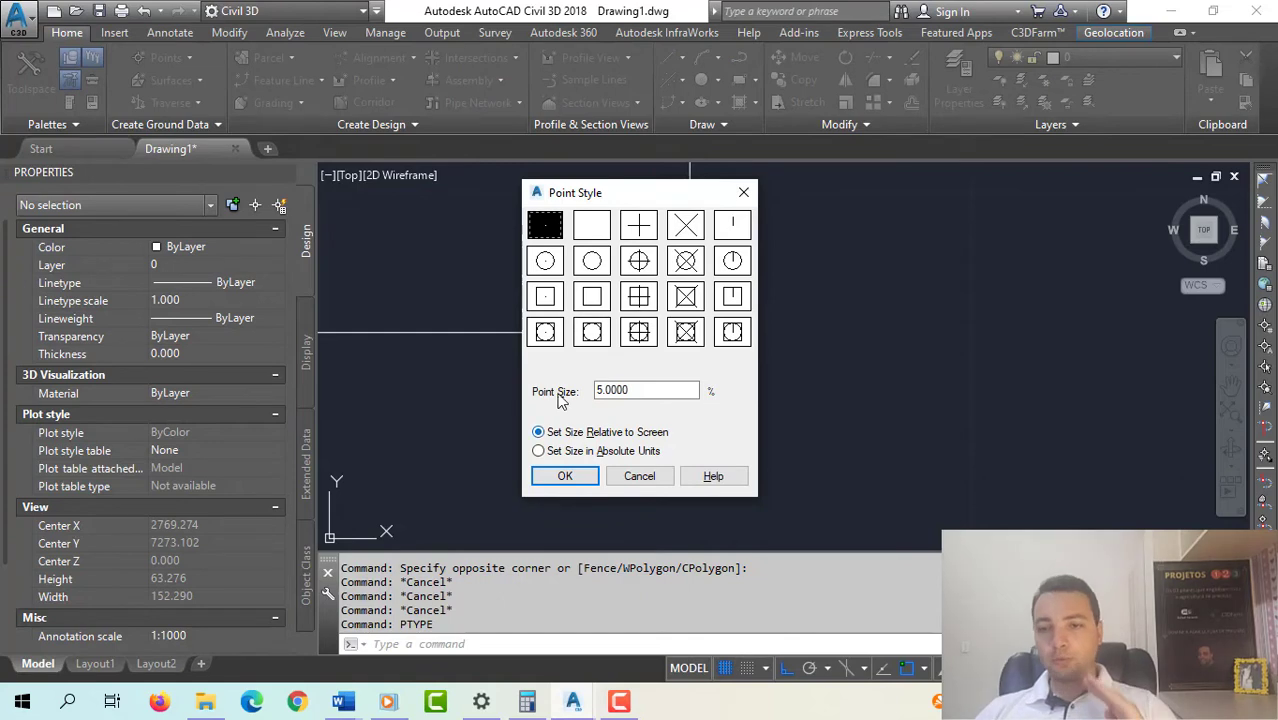
{"action": "left_click", "coordinate": [686, 262]}
{"action": "left_click", "coordinate": [565, 476]}
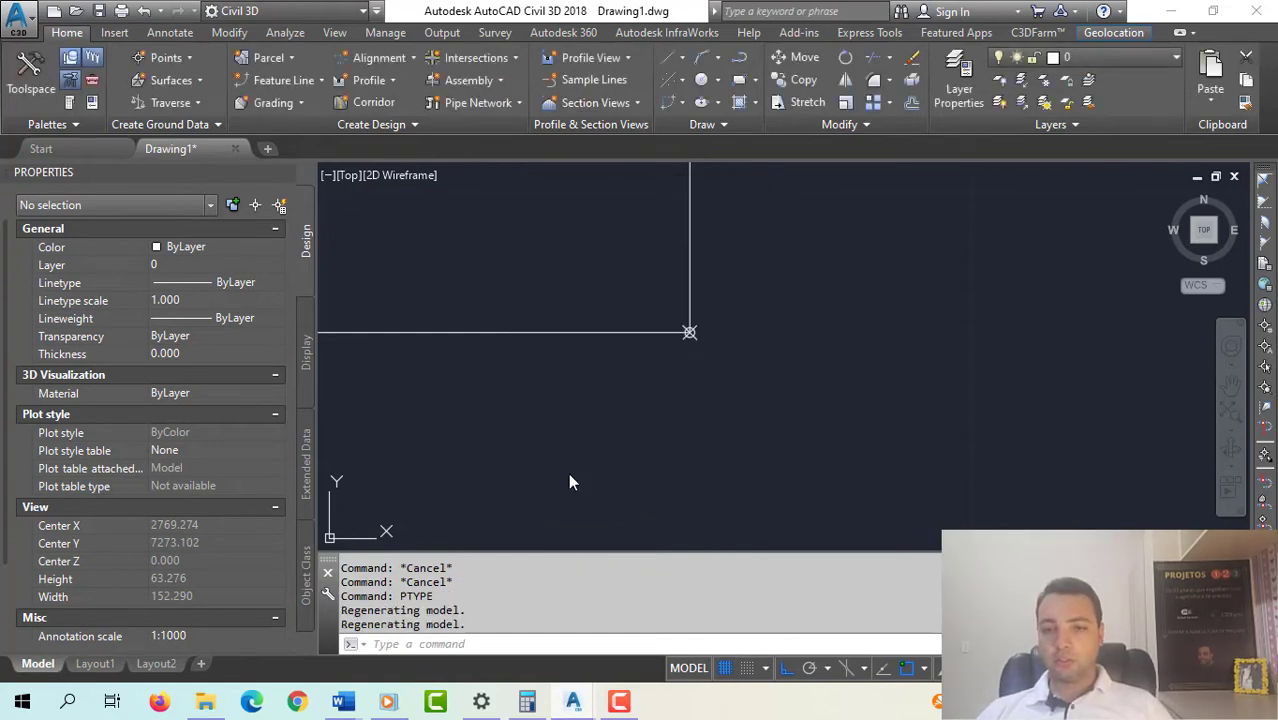
- Place points on the lower-left, upper-left and upper-right corners of the outer rectangle with the Point command
{"action": "scroll", "coordinate": [765, 363], "scroll_direction": "down", "scroll_amount": 5}
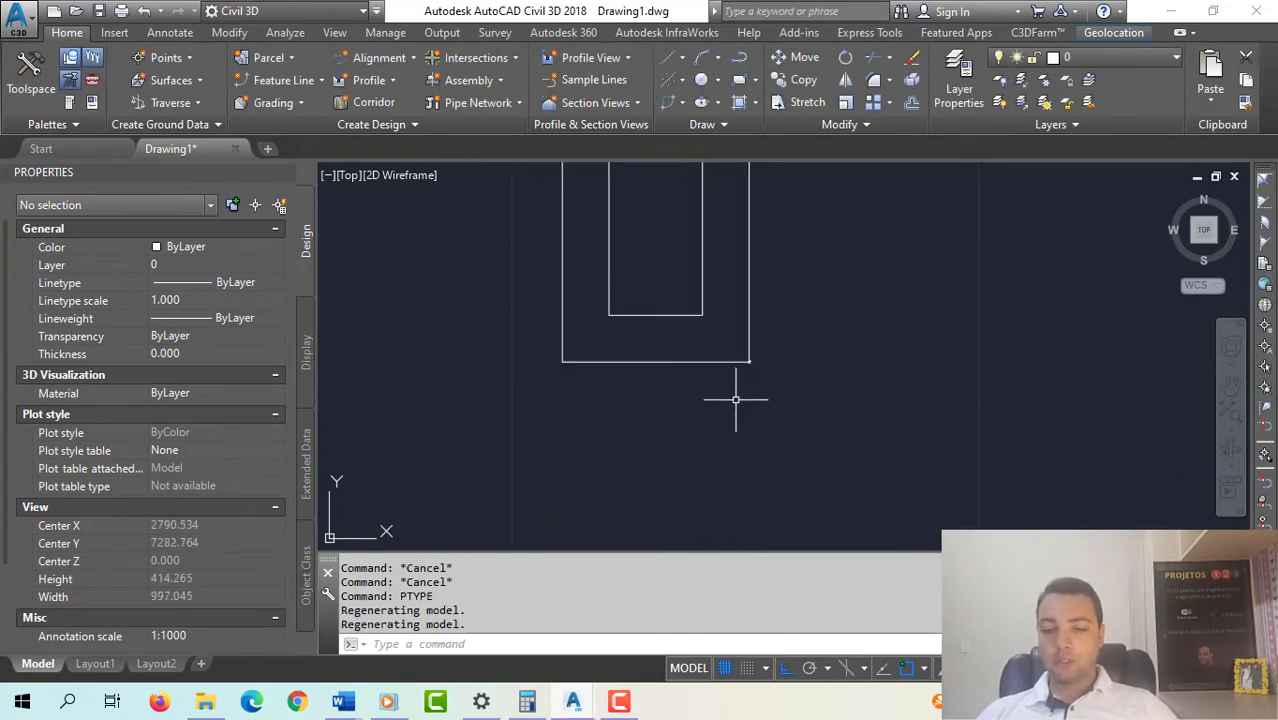
{"action": "type", "text": "point"}
{"action": "key", "text": "Return"}
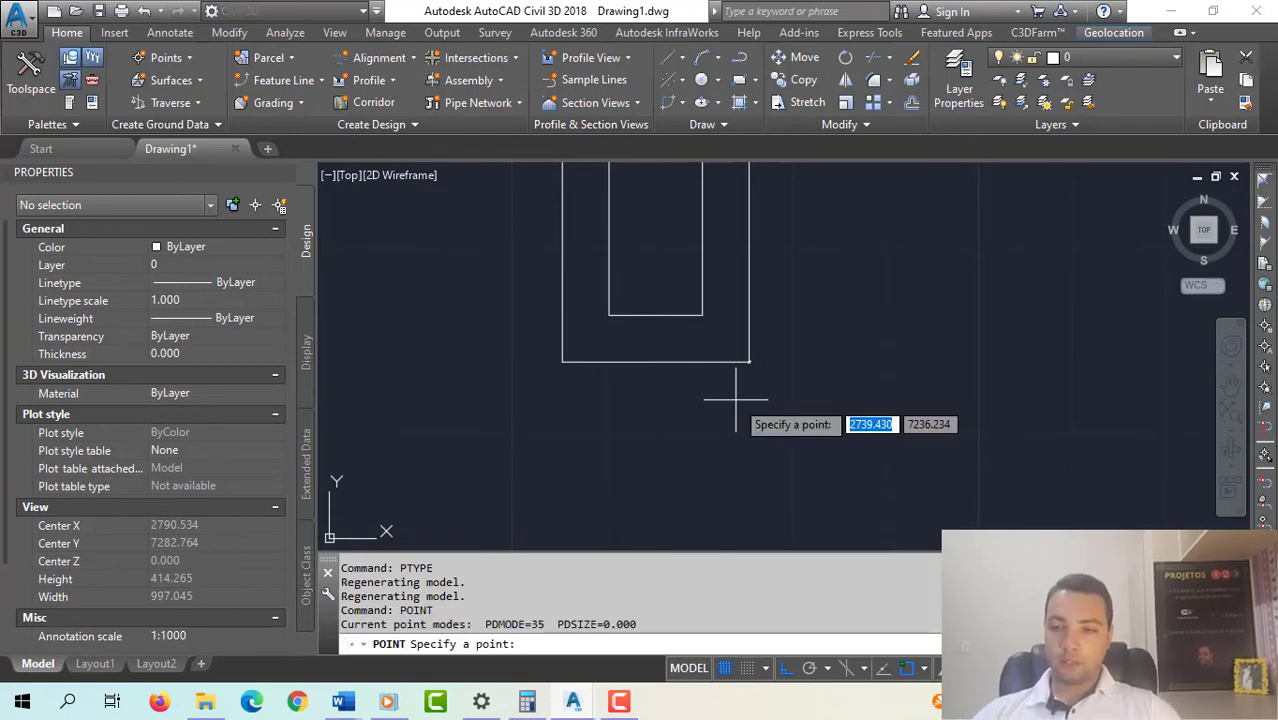
{"action": "left_click", "coordinate": [562, 361]}
{"action": "middle_click_drag", "start_coordinate": [636, 446], "coordinate": [639, 476]}
{"action": "key", "text": "Return"}
{"action": "middle_click_drag", "start_coordinate": [590, 357], "coordinate": [590, 510]}
{"action": "left_click", "coordinate": [562, 262]}
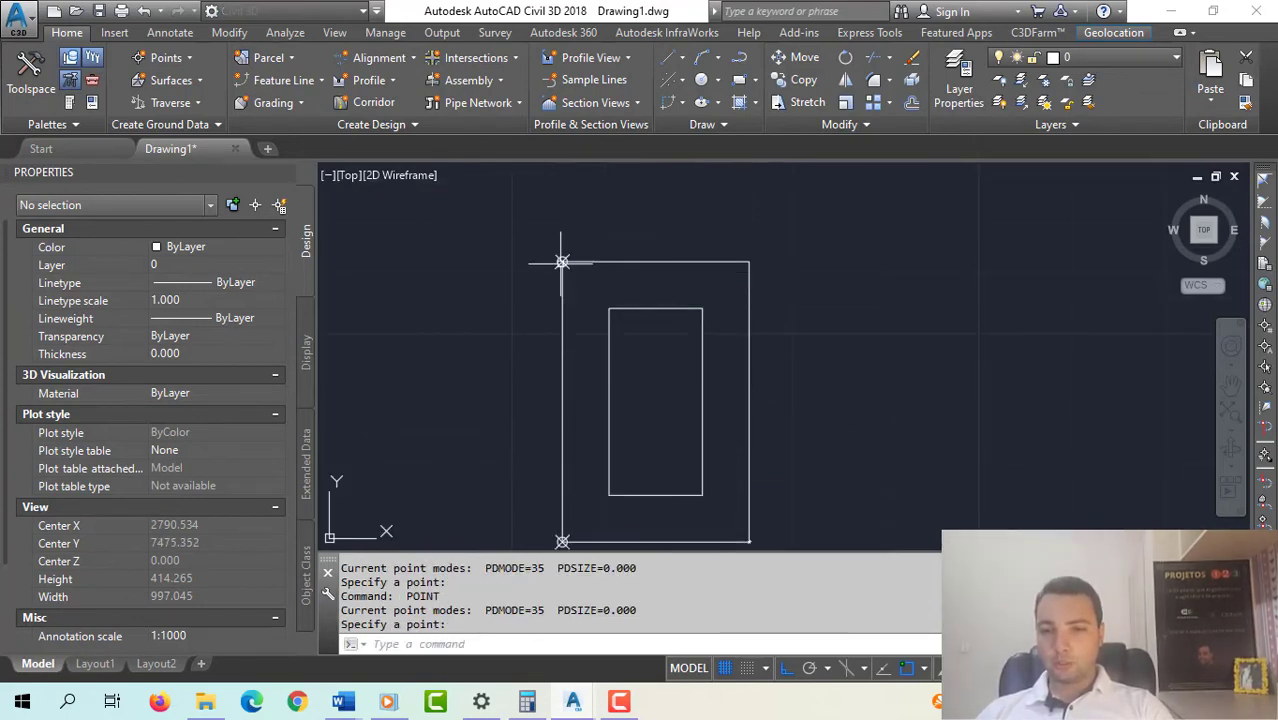
{"action": "key", "text": "Return"}
{"action": "left_click", "coordinate": [749, 262]}
{"action": "middle_click_drag", "start_coordinate": [765, 368], "coordinate": [751, 260]}
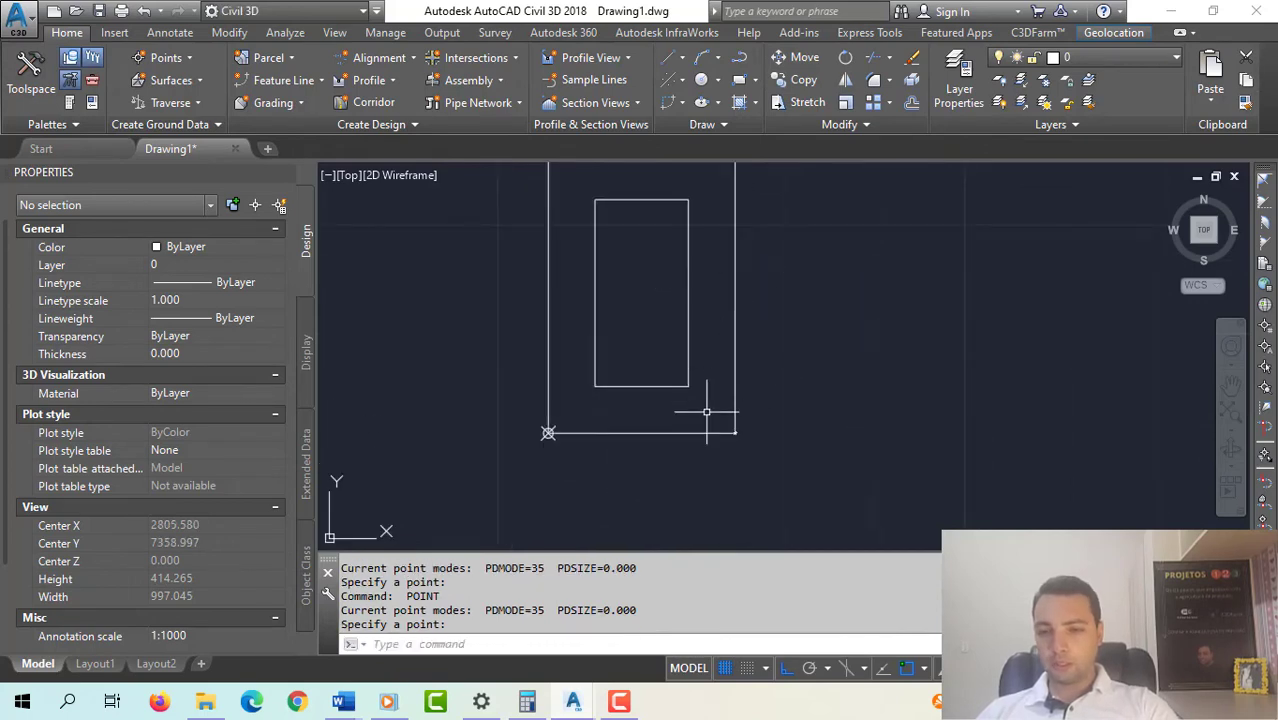
- Delete the existing point on the outer rectangle's lower-right corner
{"action": "key", "text": "Escape"}
{"action": "left_click", "coordinate": [707, 422]}
{"action": "left_click", "coordinate": [771, 462]}
{"action": "key", "text": "Delete"}
{"action": "key", "text": "Return"}
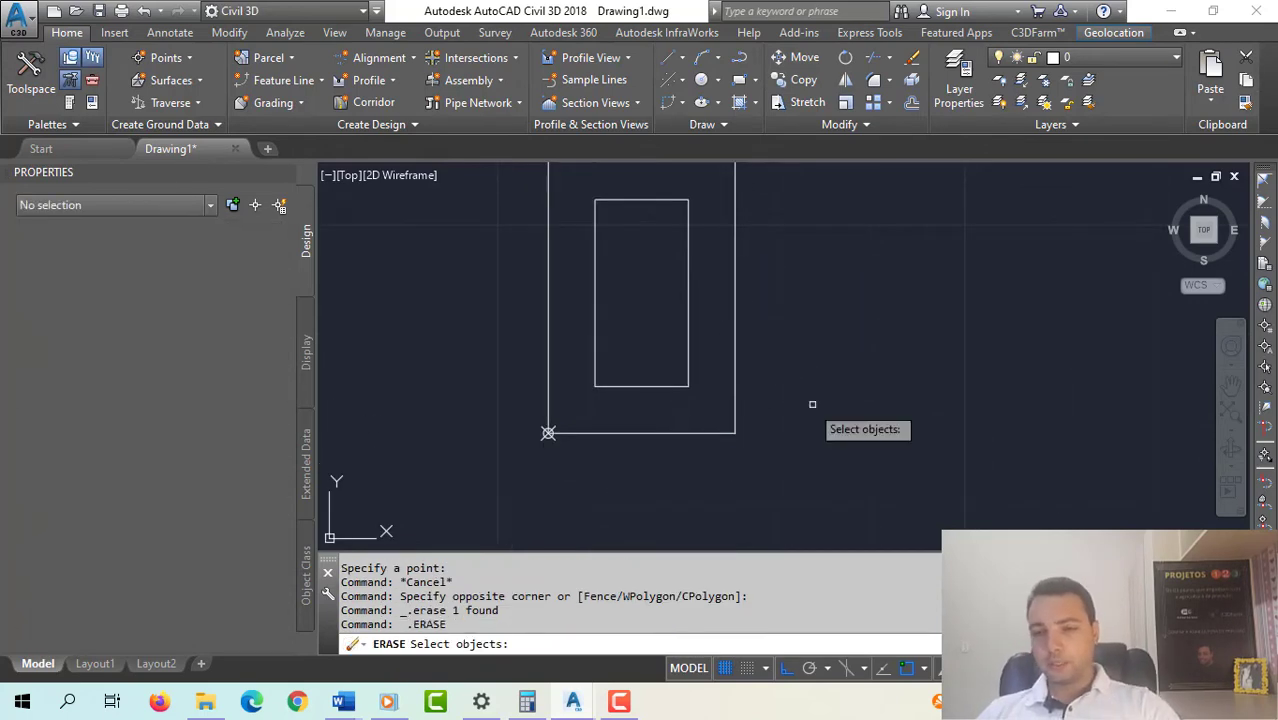
{"action": "key", "text": "Escape"}
{"action": "key", "text": "Escape"}
- Place a new point on the outer rectangle's lower-right corner
{"action": "type", "text": "po"}
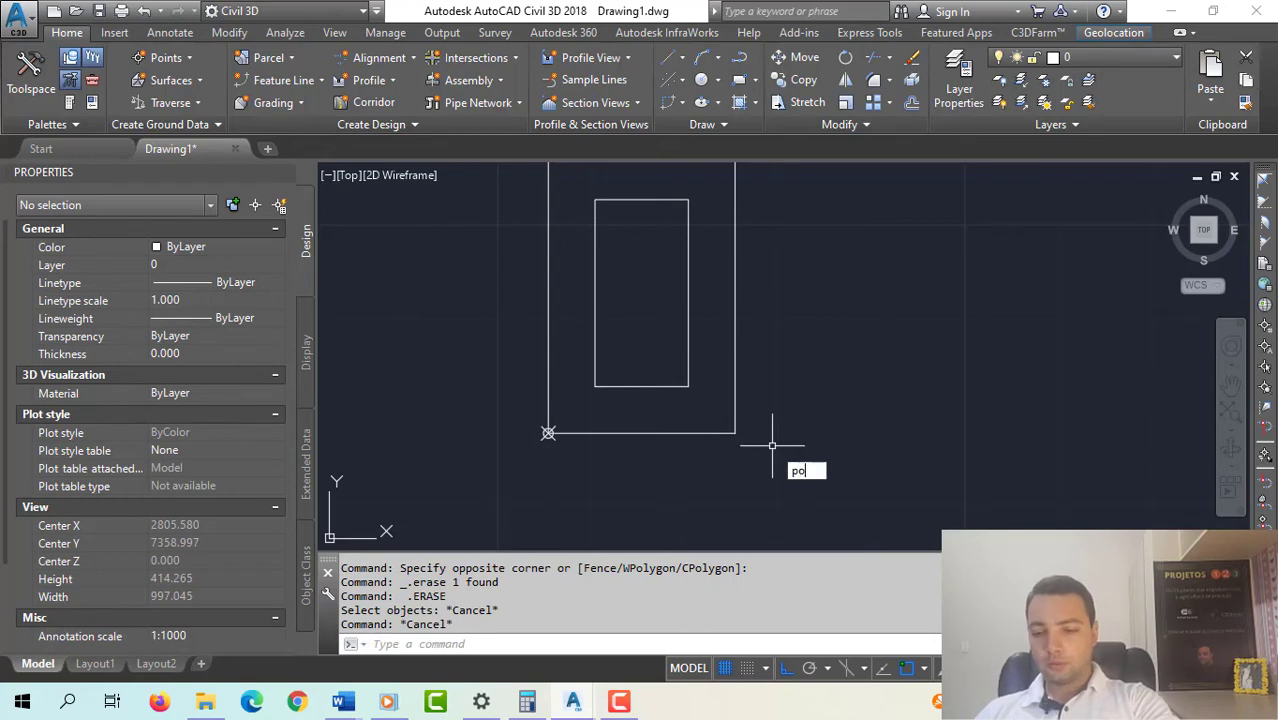
{"action": "type", "text": "int"}
{"action": "key", "text": "Return"}
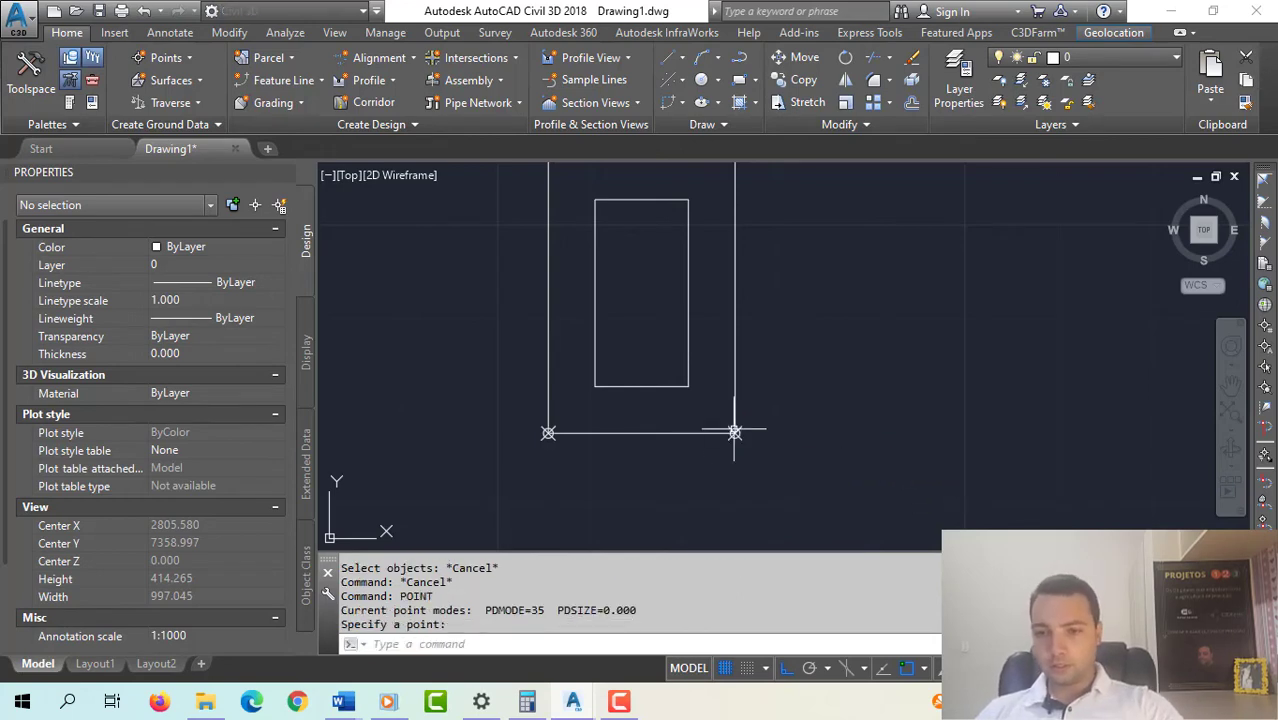
{"action": "left_click", "coordinate": [735, 433]}
- Select the point on the outer rectangle's lower-right corner to examine its X, Y and Z position, and clear the selection
{"action": "mouse_move", "coordinate": [837, 339]}
{"action": "middle_mouse_down"}
{"action": "mouse_move", "coordinate": [825, 428]}
{"action": "mouse_move", "coordinate": [787, 383]}
{"action": "mouse_move", "coordinate": [779, 421]}
{"action": "middle_mouse_up"}
{"action": "left_click", "coordinate": [636, 472]}
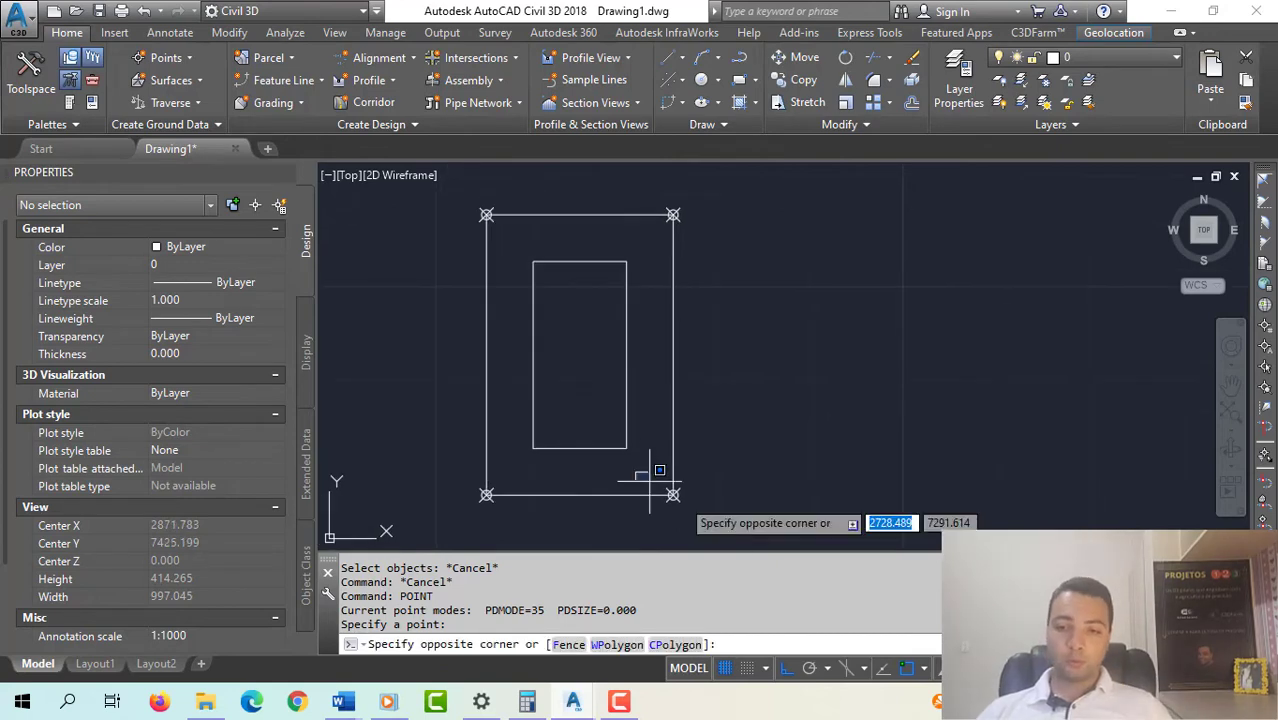
{"action": "left_click", "coordinate": [739, 525]}
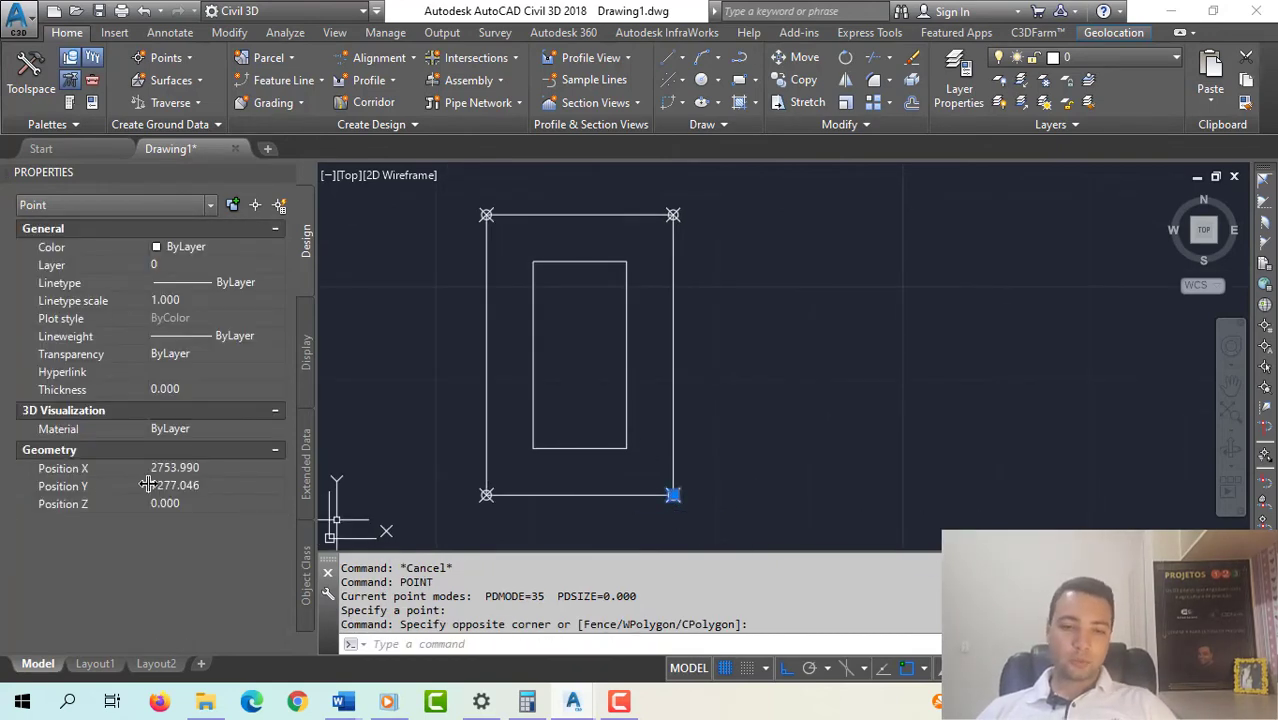
{"action": "middle_click_drag", "start_coordinate": [829, 450], "coordinate": [890, 414]}
{"action": "key", "text": "Escape"}
{"action": "key", "text": "Escape"}
{"action": "key", "text": "Escape"}
{"action": "key", "text": "Escape"}
{"action": "key", "text": "Escape"}
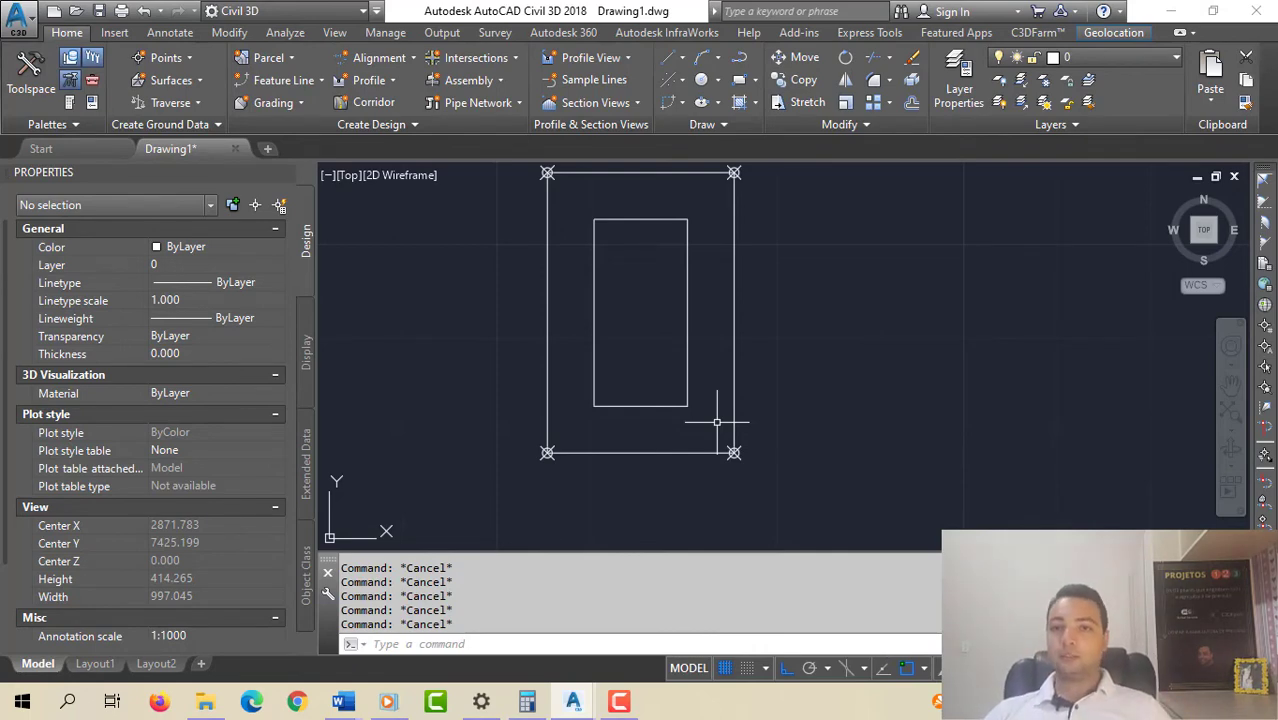
{"action": "scroll", "coordinate": [720, 415], "scroll_direction": "down", "scroll_amount": 12}
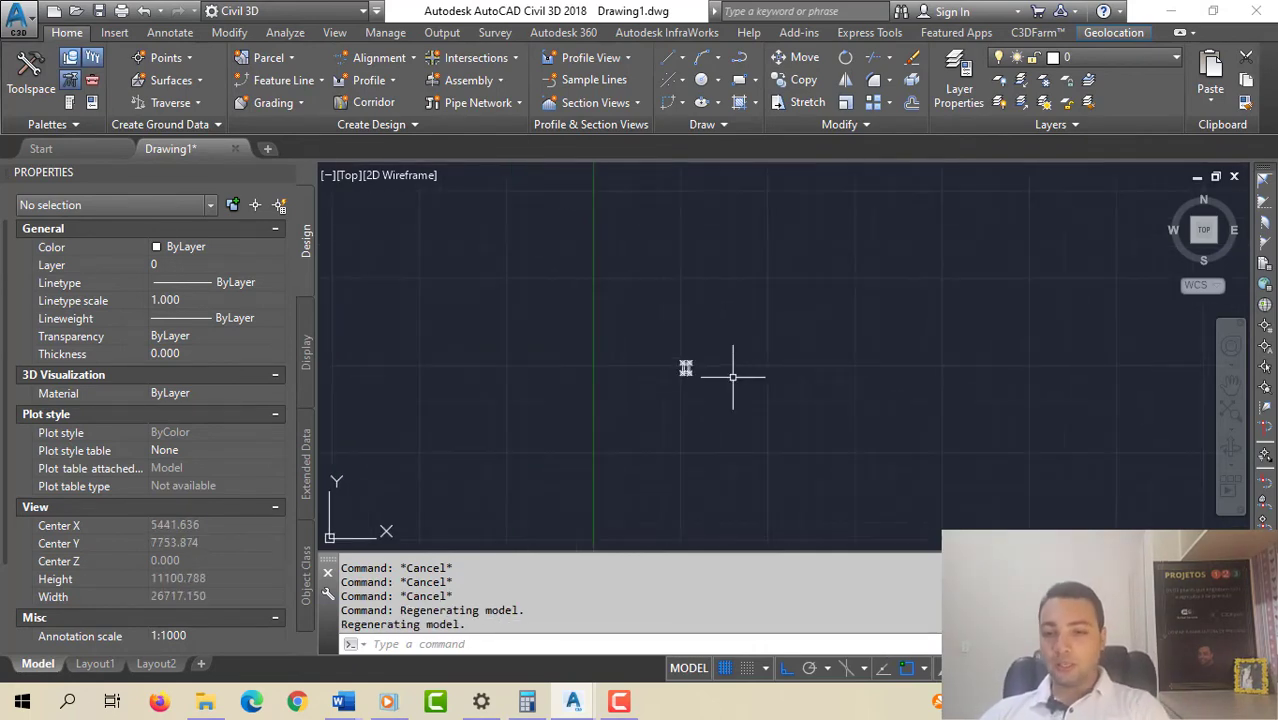
{"action": "scroll", "coordinate": [733, 377], "scroll_direction": "up", "scroll_amount": 6}
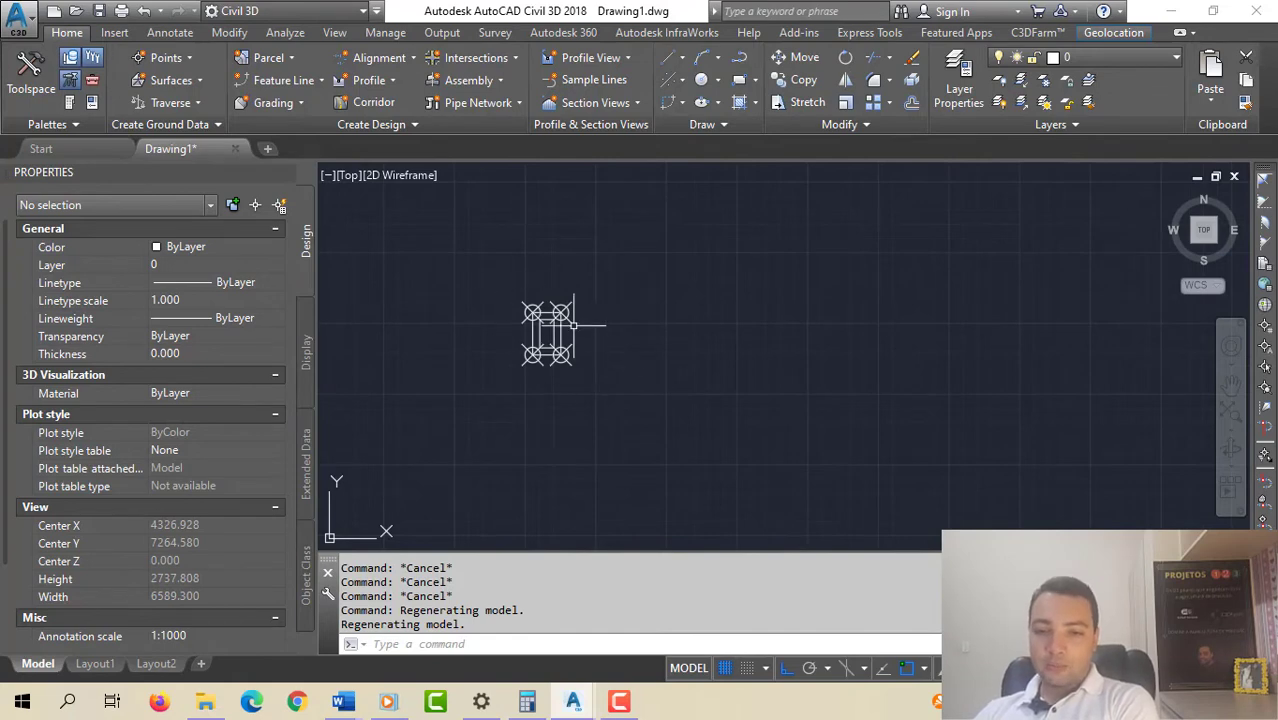
{"action": "scroll", "coordinate": [628, 348], "scroll_direction": "down", "scroll_amount": 4}
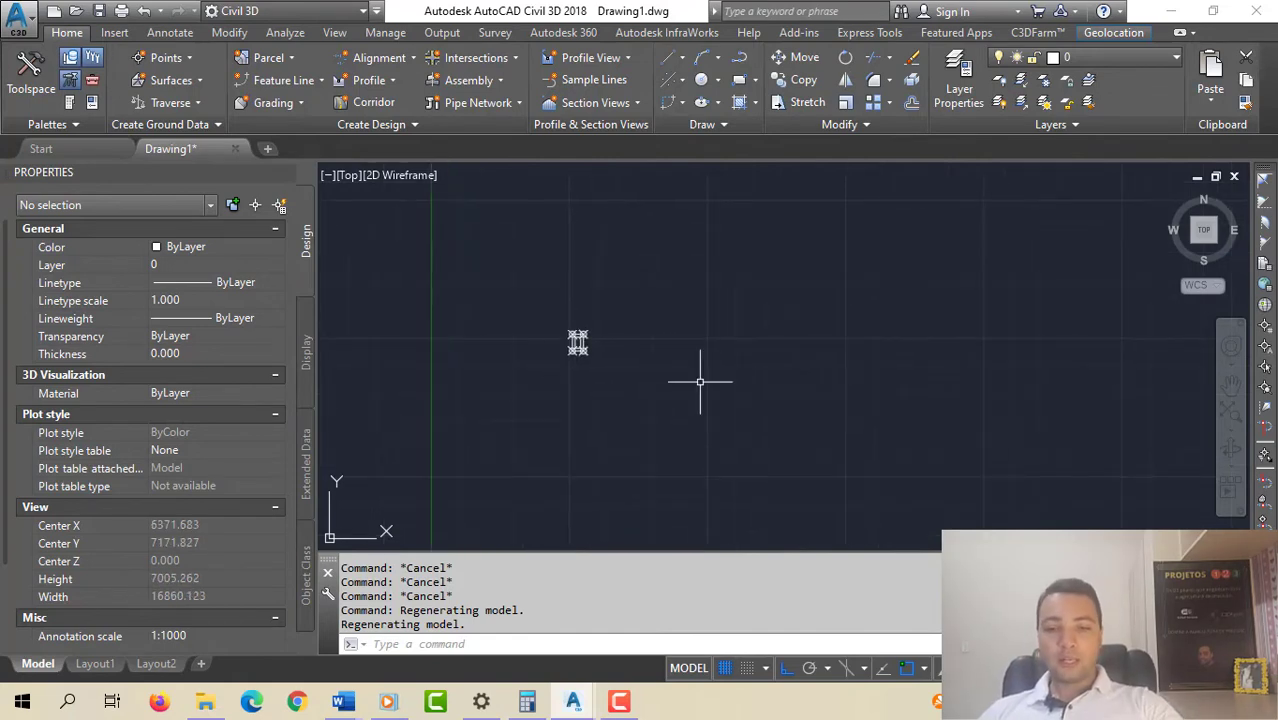
{"action": "key", "text": "Escape"}
{"action": "key", "text": "Escape"}
{"action": "key", "text": "Escape"}
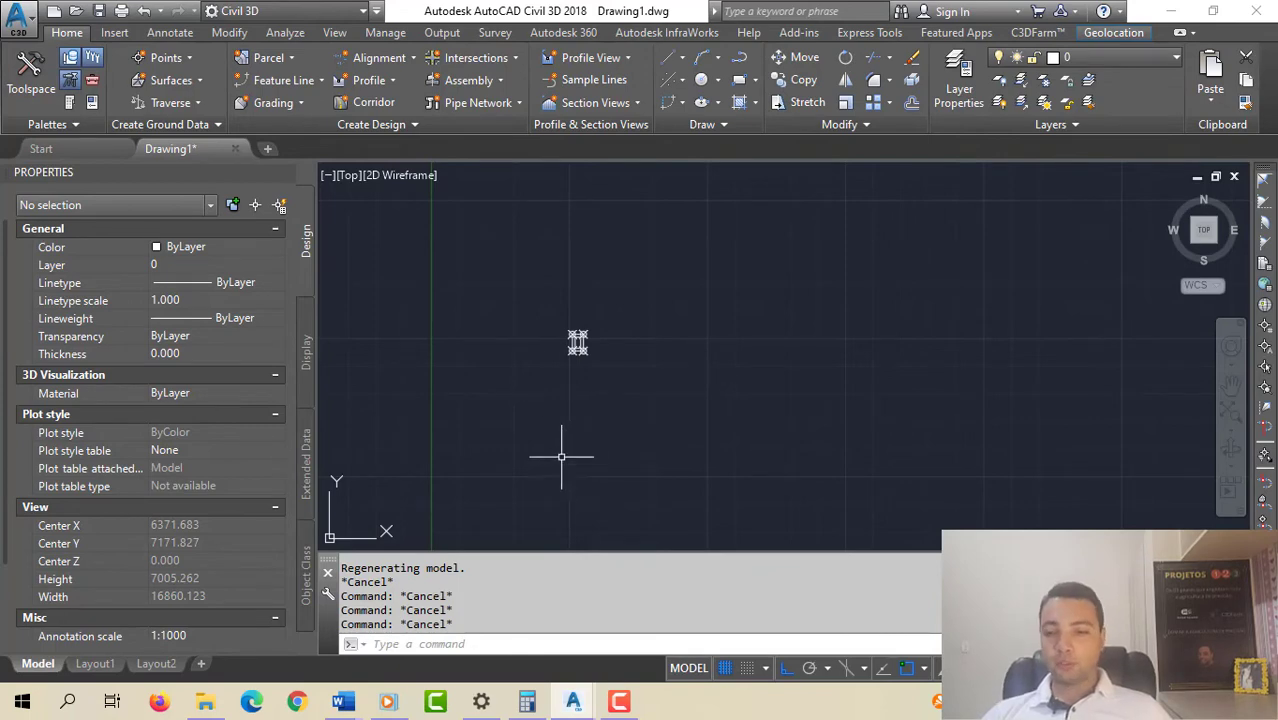
- Switch to Google Earth Pro by searching the computer for "google", and dismiss its startup tips
{"action": "left_click", "coordinate": [22, 704]}
{"action": "type", "text": "google"}
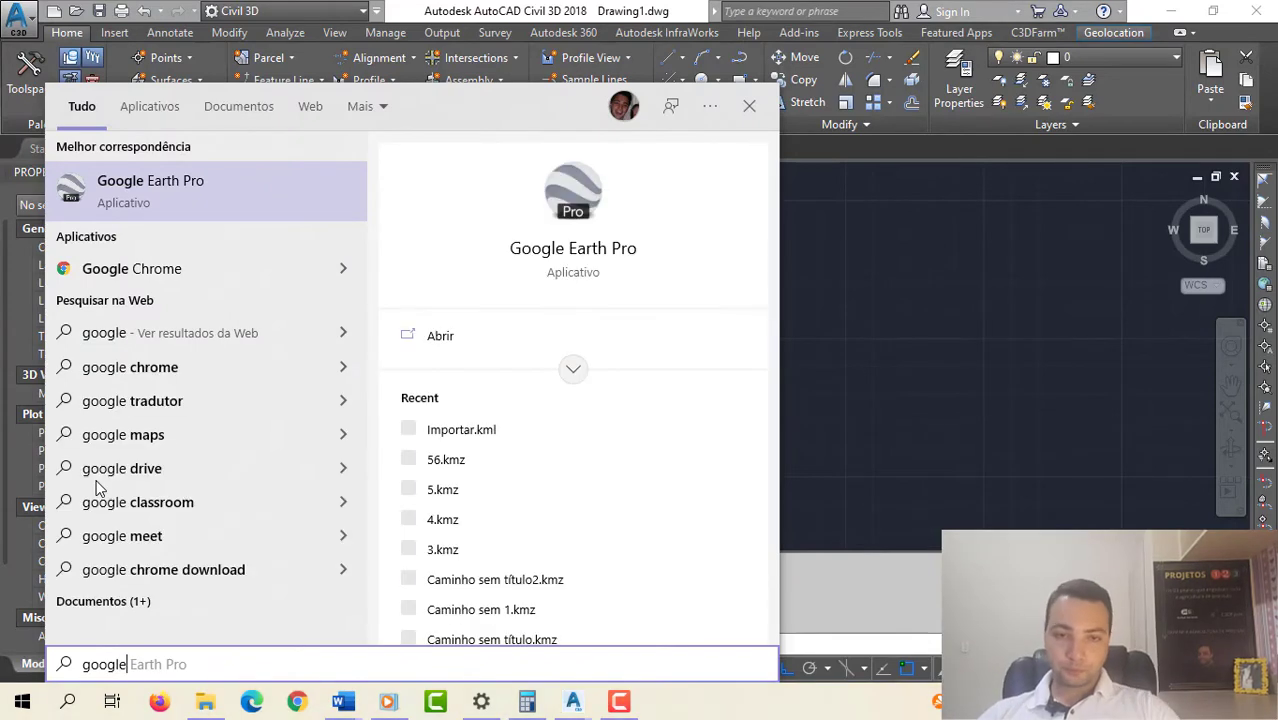
{"action": "left_click", "coordinate": [205, 203]}
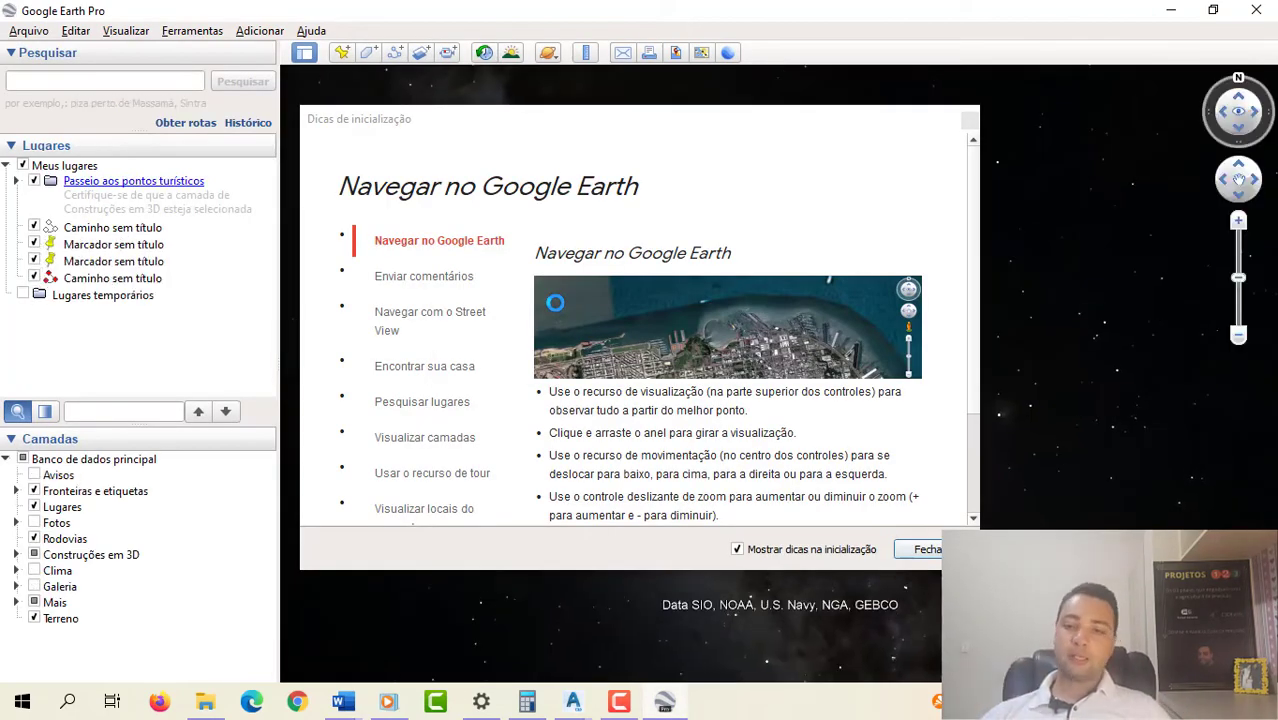
{"action": "left_click", "coordinate": [922, 549]}
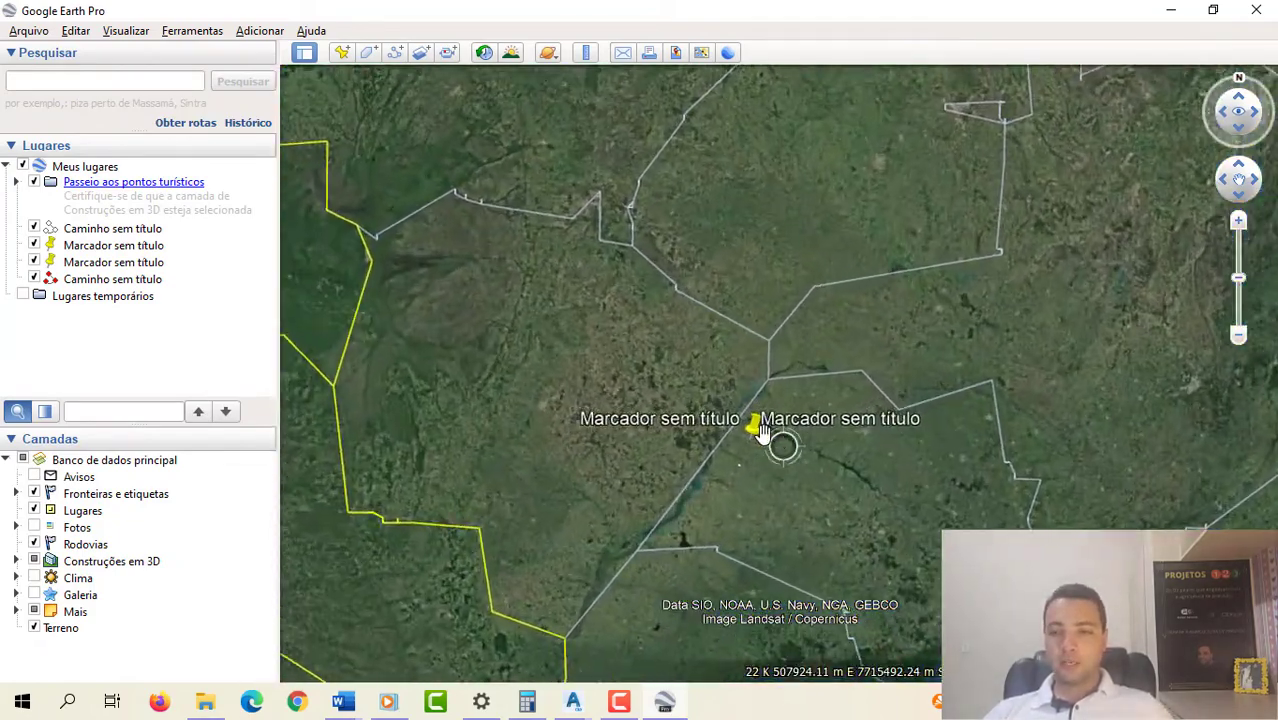
- Add a new placemark at a street intersection in the city of Andradina
{"action": "scroll", "coordinate": [722, 425], "scroll_direction": "up", "scroll_amount": 5}
{"action": "left_click_drag", "start_coordinate": [602, 368], "coordinate": [793, 465]}
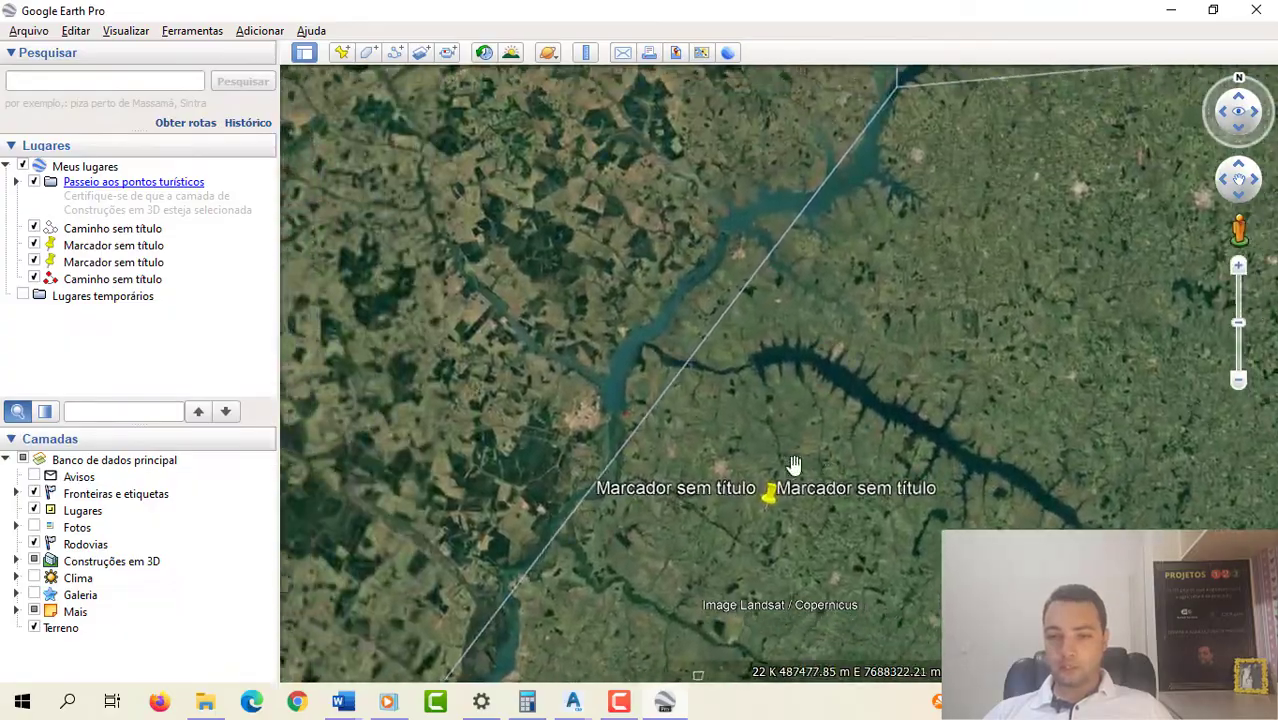
{"action": "scroll", "coordinate": [805, 486], "scroll_direction": "up", "scroll_amount": 2}
{"action": "scroll", "coordinate": [807, 488], "scroll_direction": "up", "scroll_amount": 3}
{"action": "scroll", "coordinate": [965, 416], "scroll_direction": "up", "scroll_amount": 3}
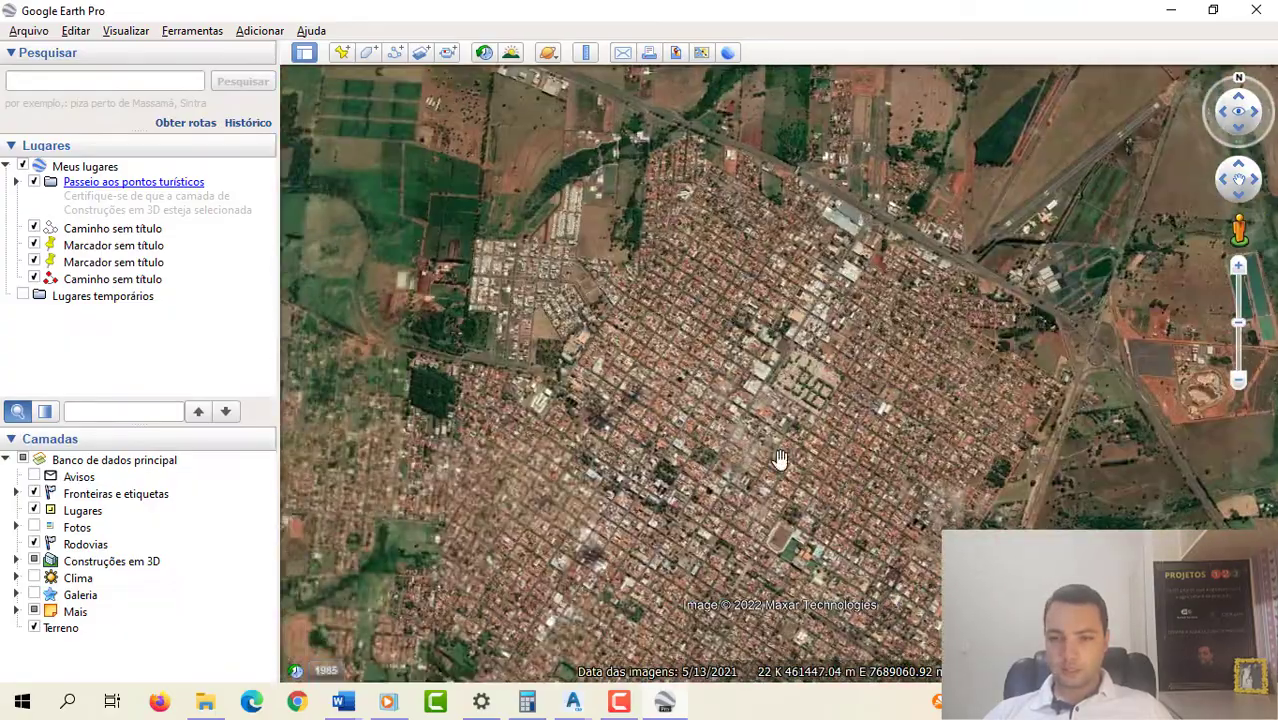
{"action": "scroll", "coordinate": [770, 456], "scroll_direction": "up", "scroll_amount": 2}
{"action": "scroll", "coordinate": [770, 456], "scroll_direction": "up", "scroll_amount": 2}
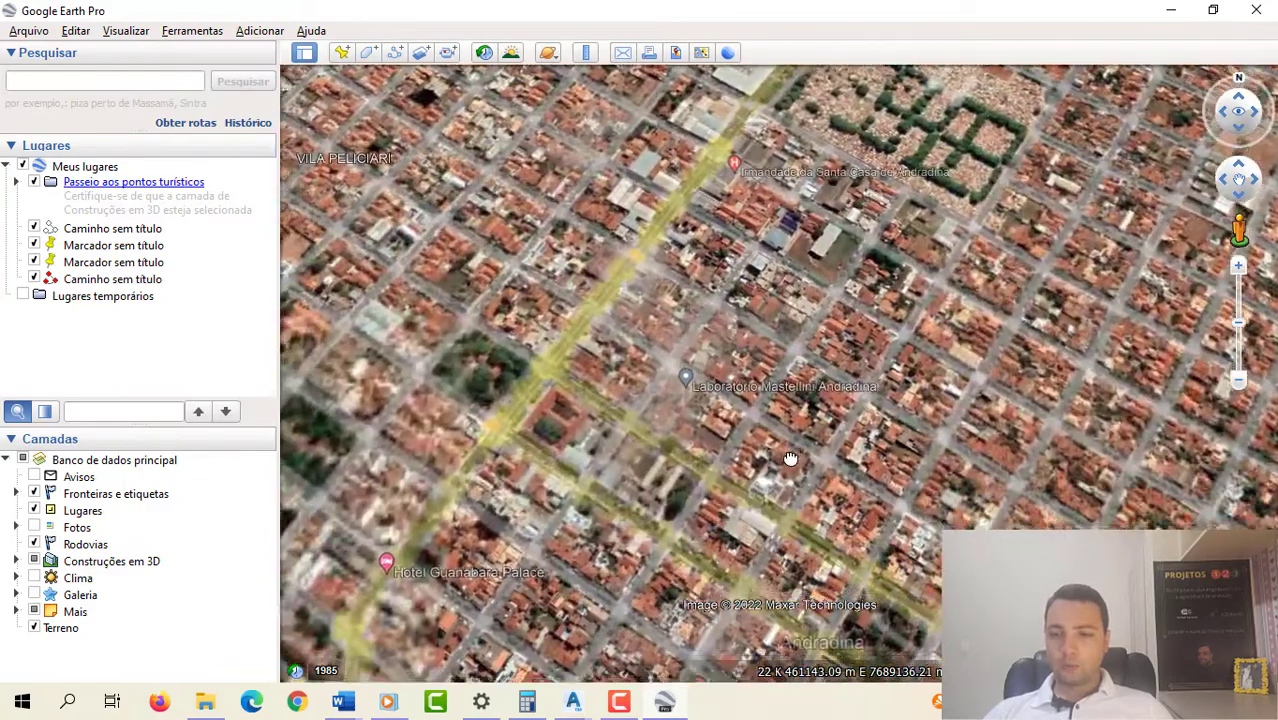
{"action": "scroll", "coordinate": [795, 447], "scroll_direction": "up", "scroll_amount": 1}
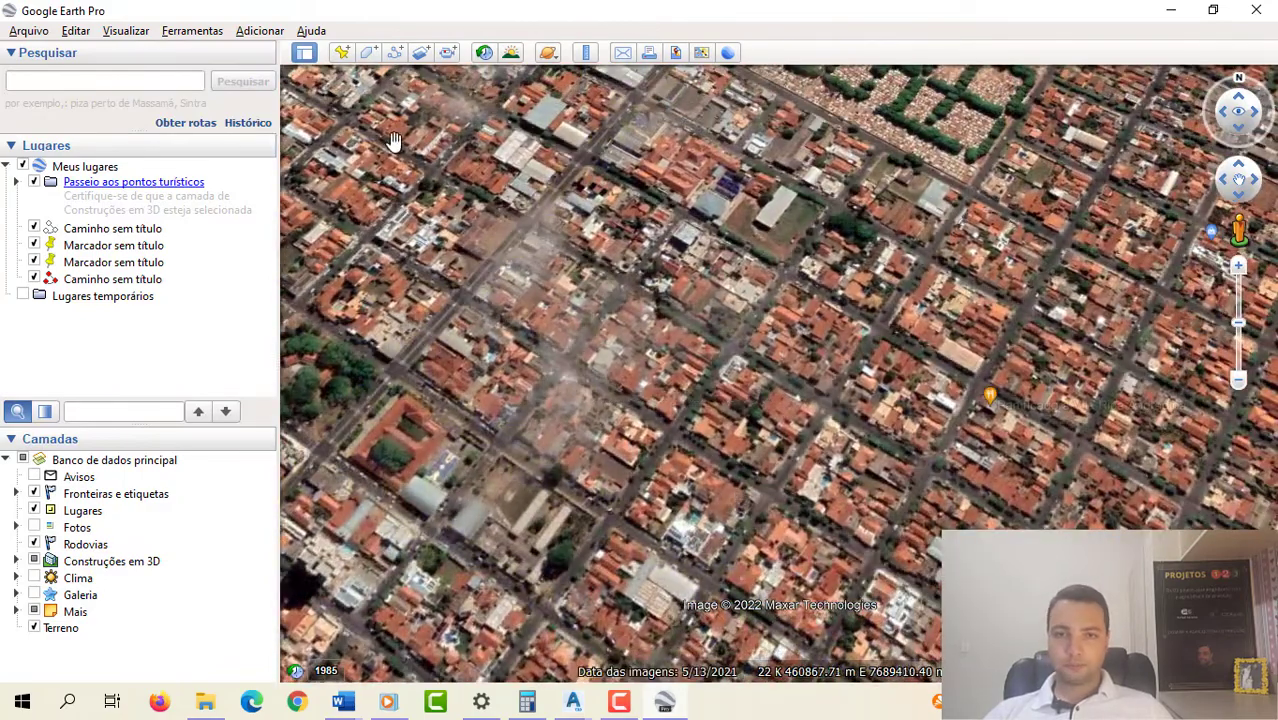
{"action": "left_click", "coordinate": [343, 62]}
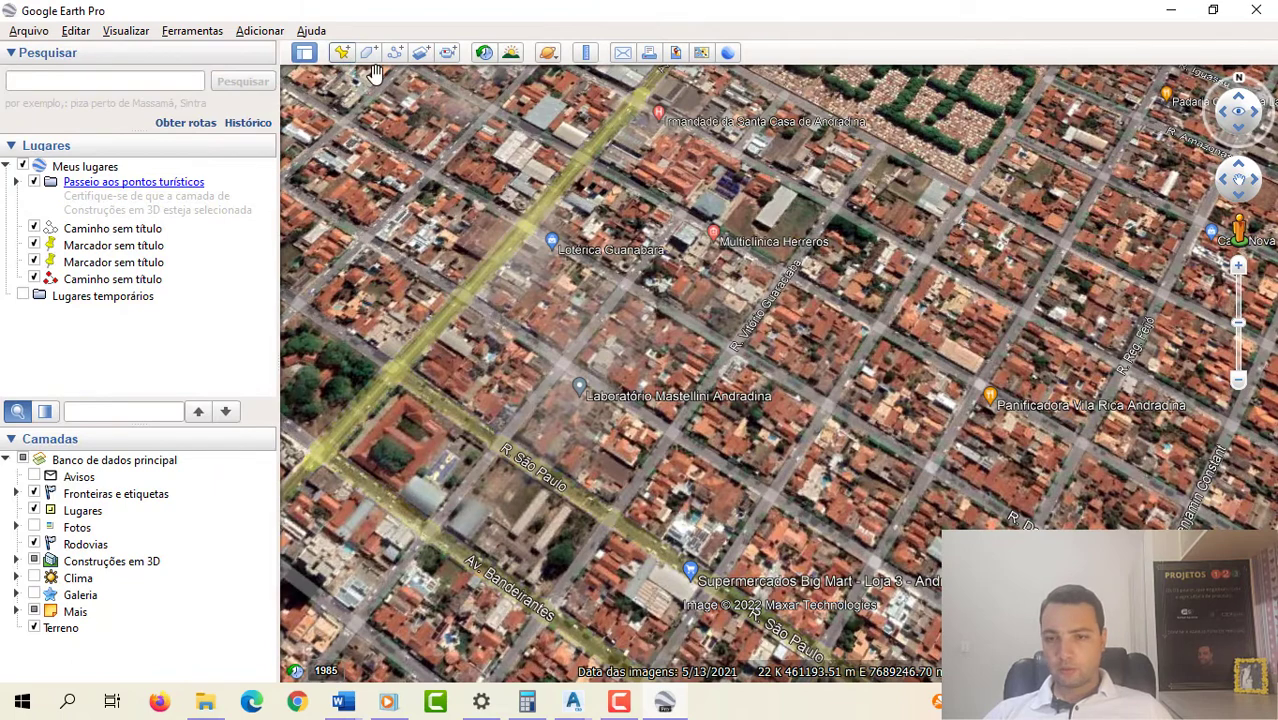
{"action": "left_click_drag", "start_coordinate": [783, 378], "coordinate": [772, 490]}
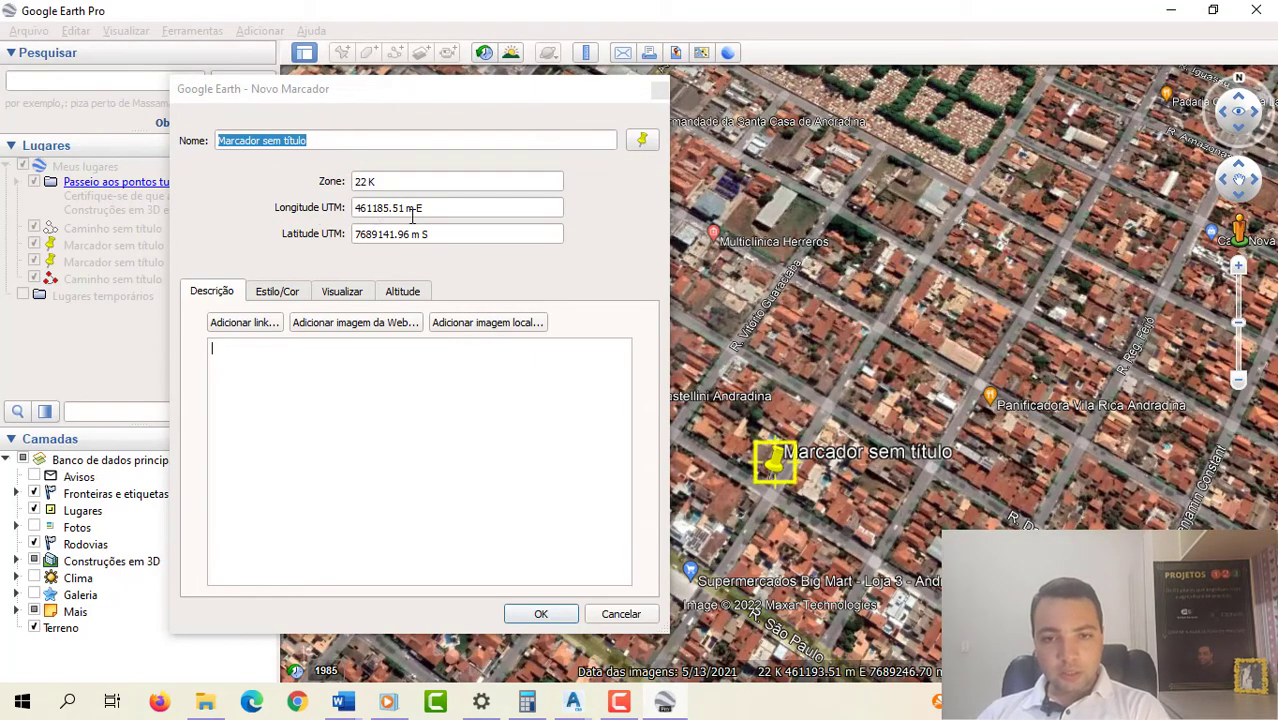
- Examine the new placemark's UTM longitude and latitude values, and switch back to the Civil 3D drawing
{"action": "left_click_drag", "start_coordinate": [391, 208], "coordinate": [340, 208]}
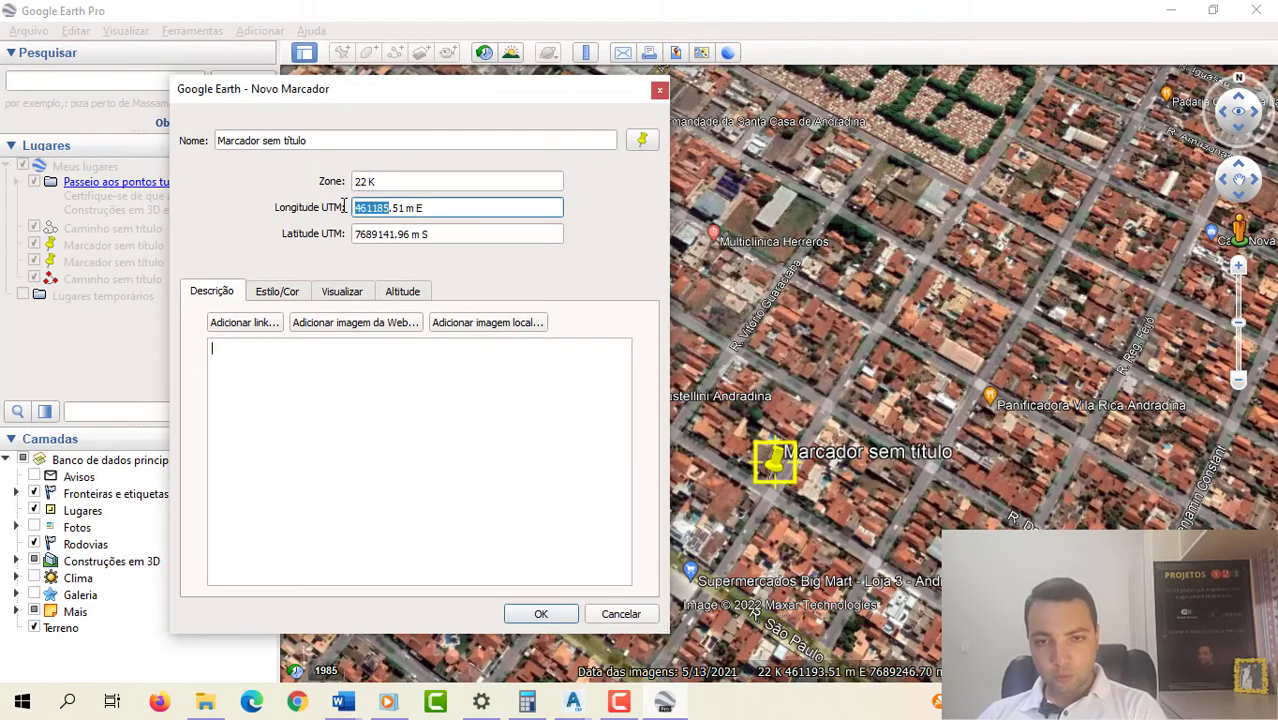
{"action": "left_click", "coordinate": [393, 234]}
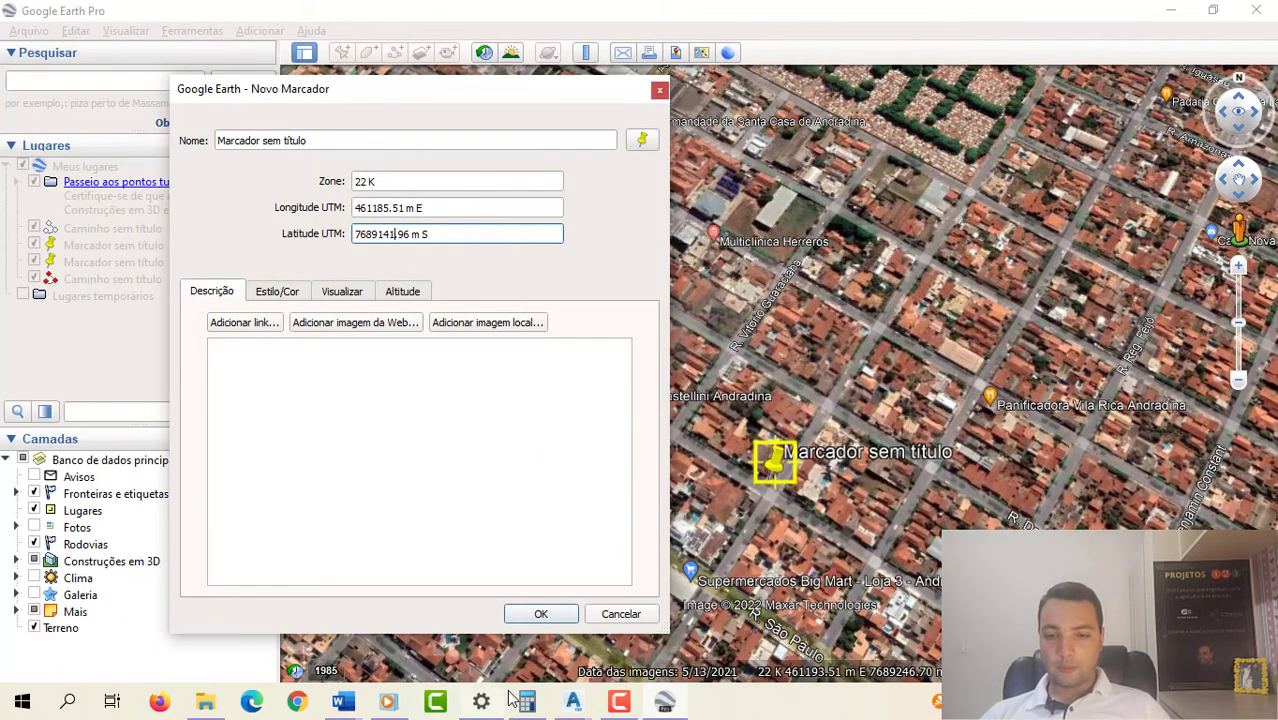
{"action": "mouse_move", "coordinate": [573, 701]}
{"action": "left_click", "coordinate": [759, 630]}
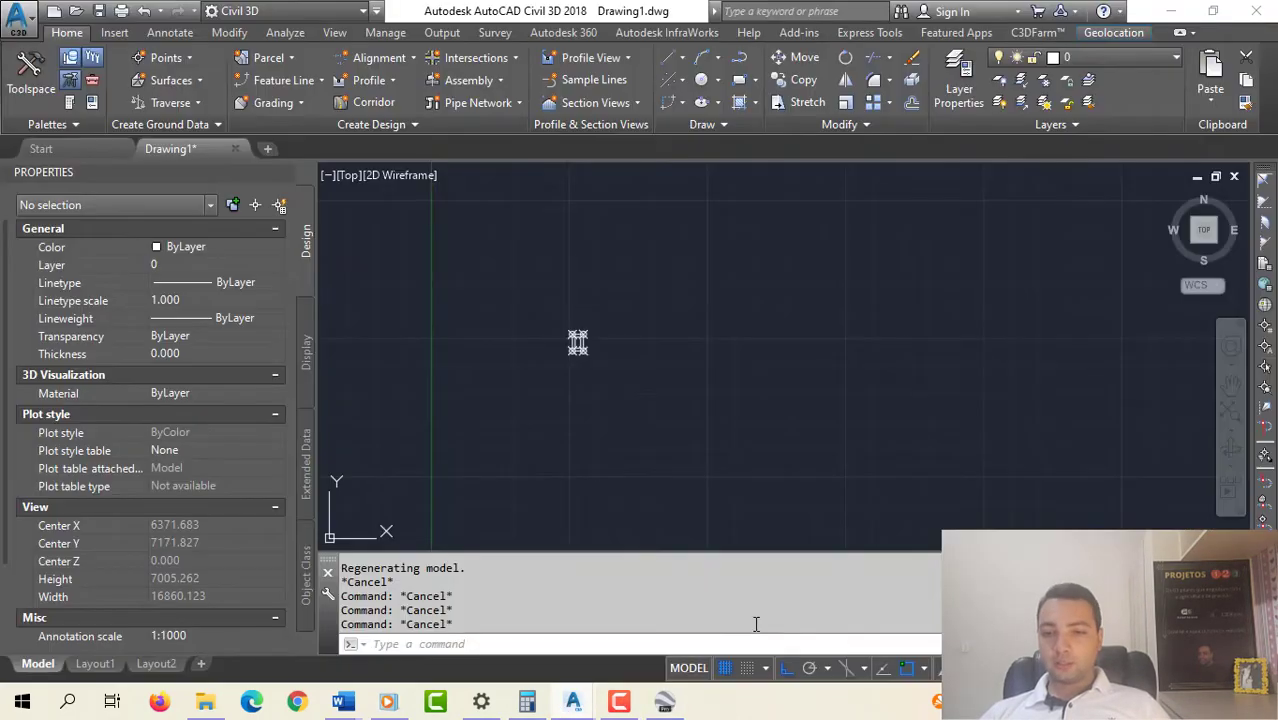
- Delete the four points marking the corners of the outer rectangle
{"action": "scroll", "coordinate": [577, 405], "scroll_direction": "down", "scroll_amount": 10}
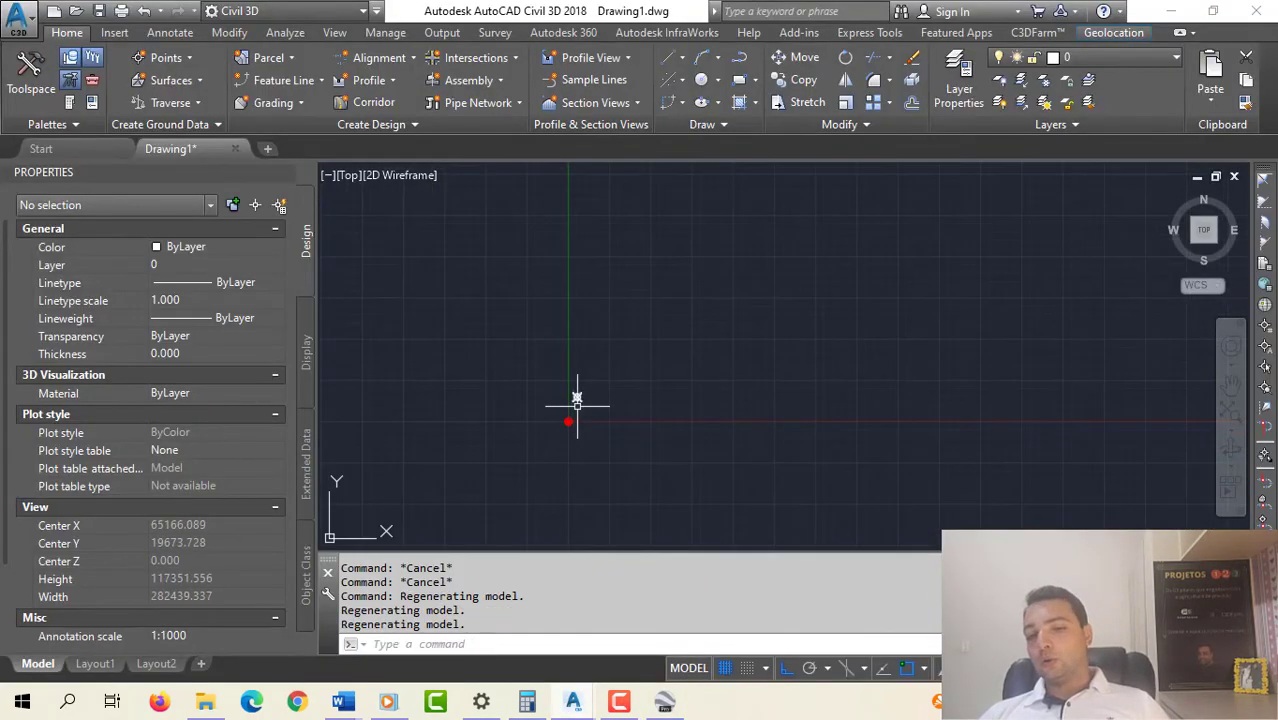
{"action": "scroll", "coordinate": [577, 405], "scroll_direction": "up", "scroll_amount": 16}
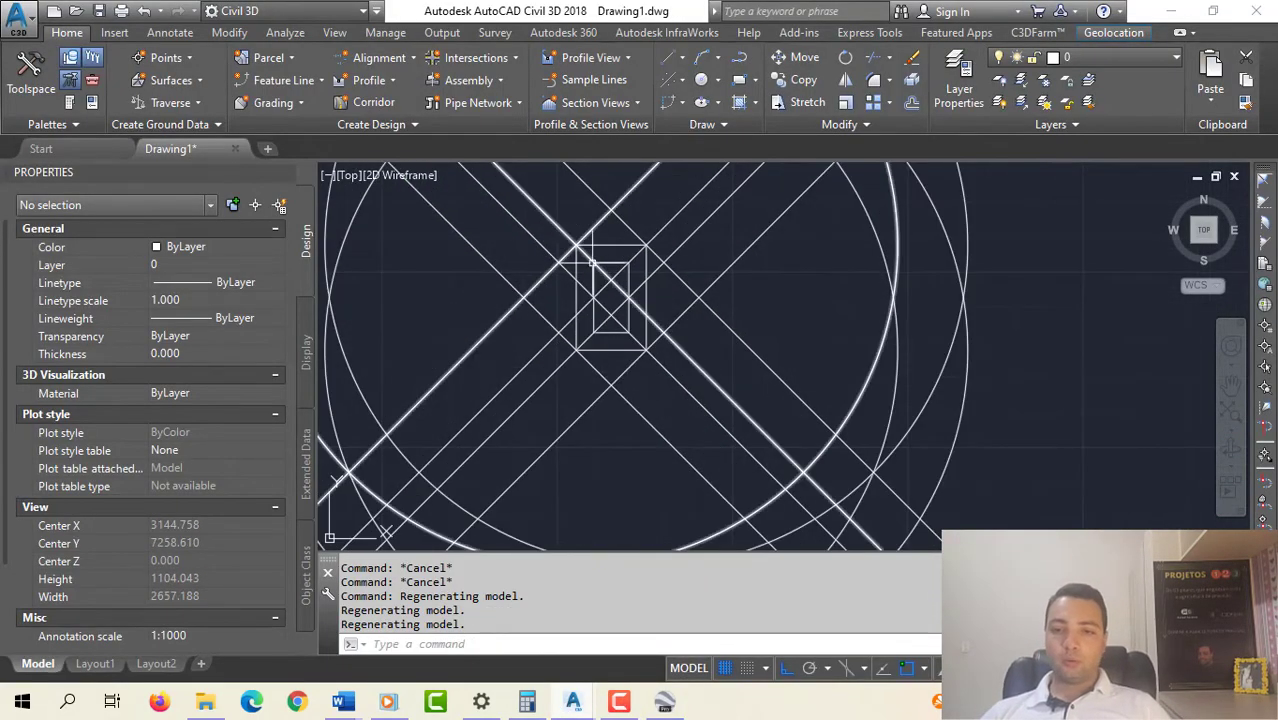
{"action": "scroll", "coordinate": [592, 262], "scroll_direction": "up", "scroll_amount": 5}
{"action": "scroll", "coordinate": [601, 274], "scroll_direction": "down", "scroll_amount": 6}
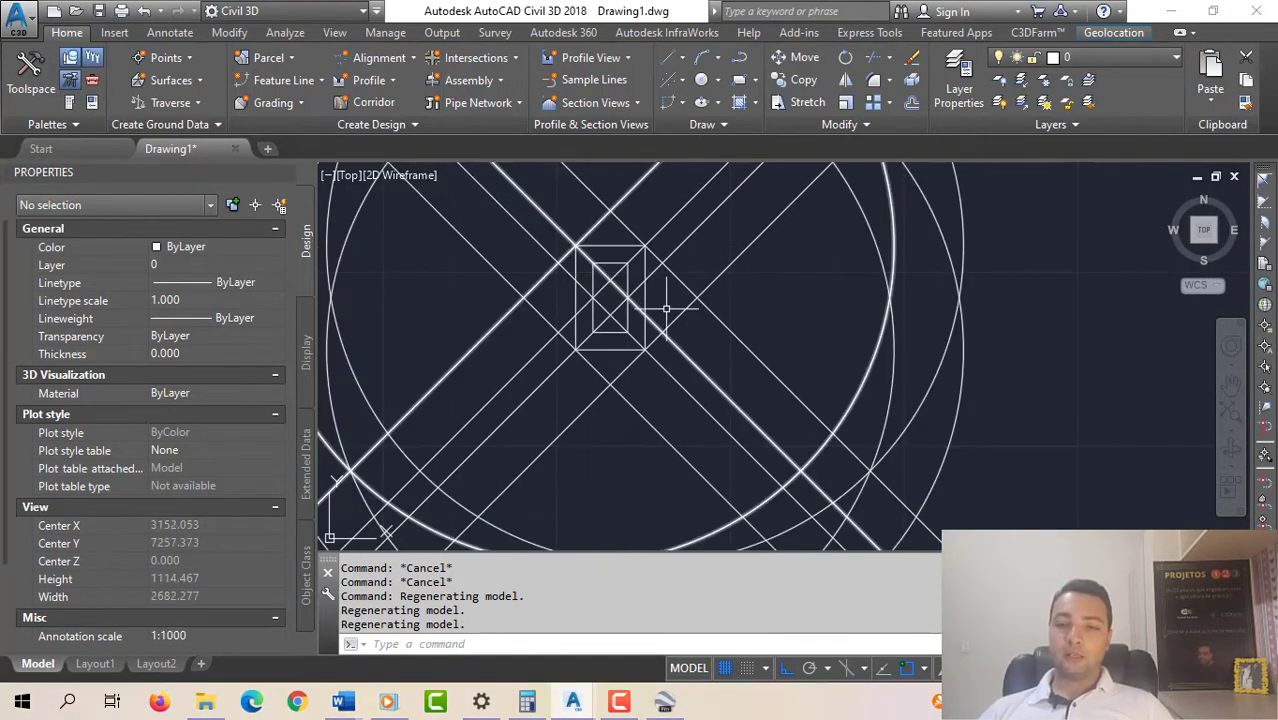
{"action": "left_click", "coordinate": [813, 331]}
{"action": "left_click", "coordinate": [701, 233]}
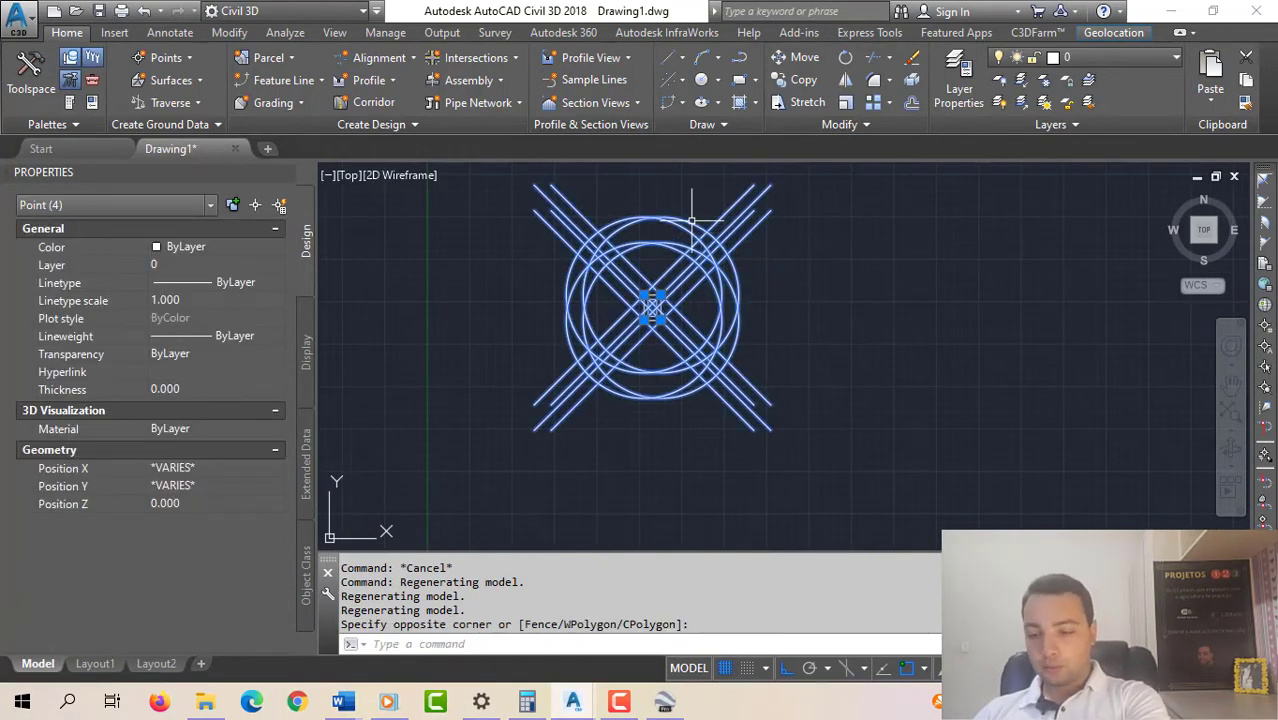
{"action": "key", "text": "Delete"}
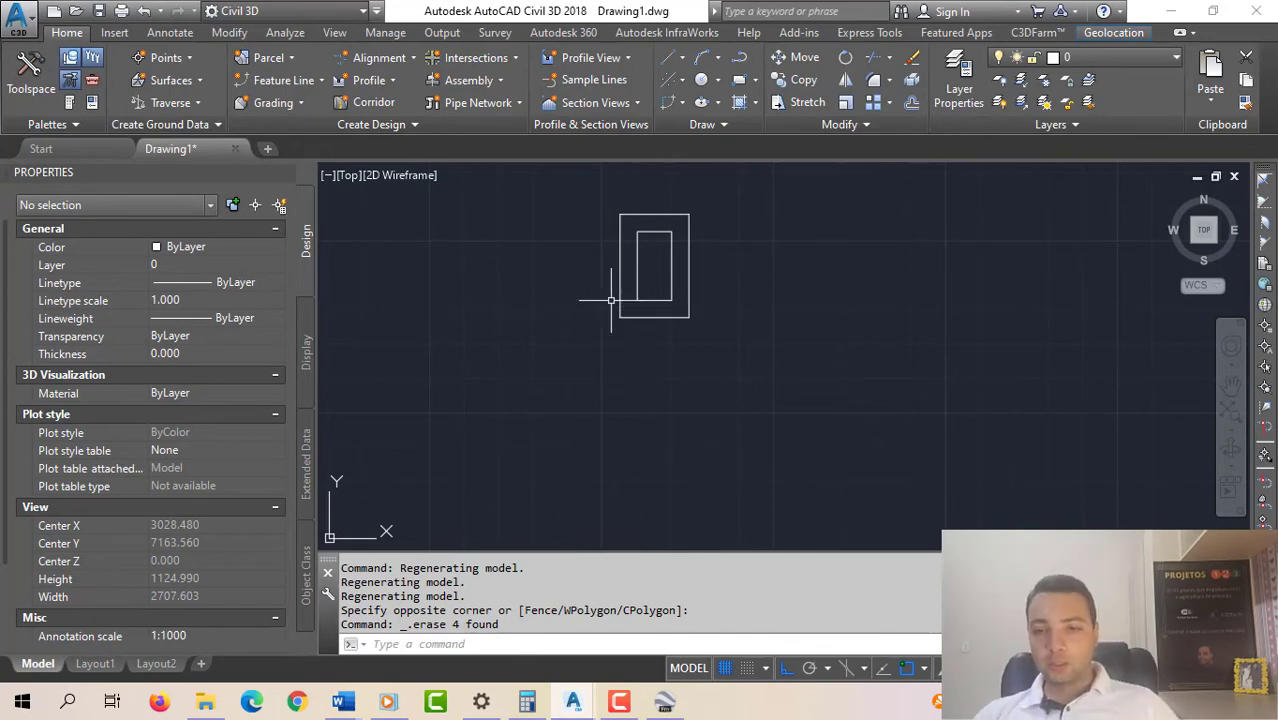
- Check the placemark's UTM longitude in Google Earth Pro, and return to the Civil 3D drawing
{"action": "scroll", "coordinate": [611, 300], "scroll_direction": "up", "scroll_amount": 6}
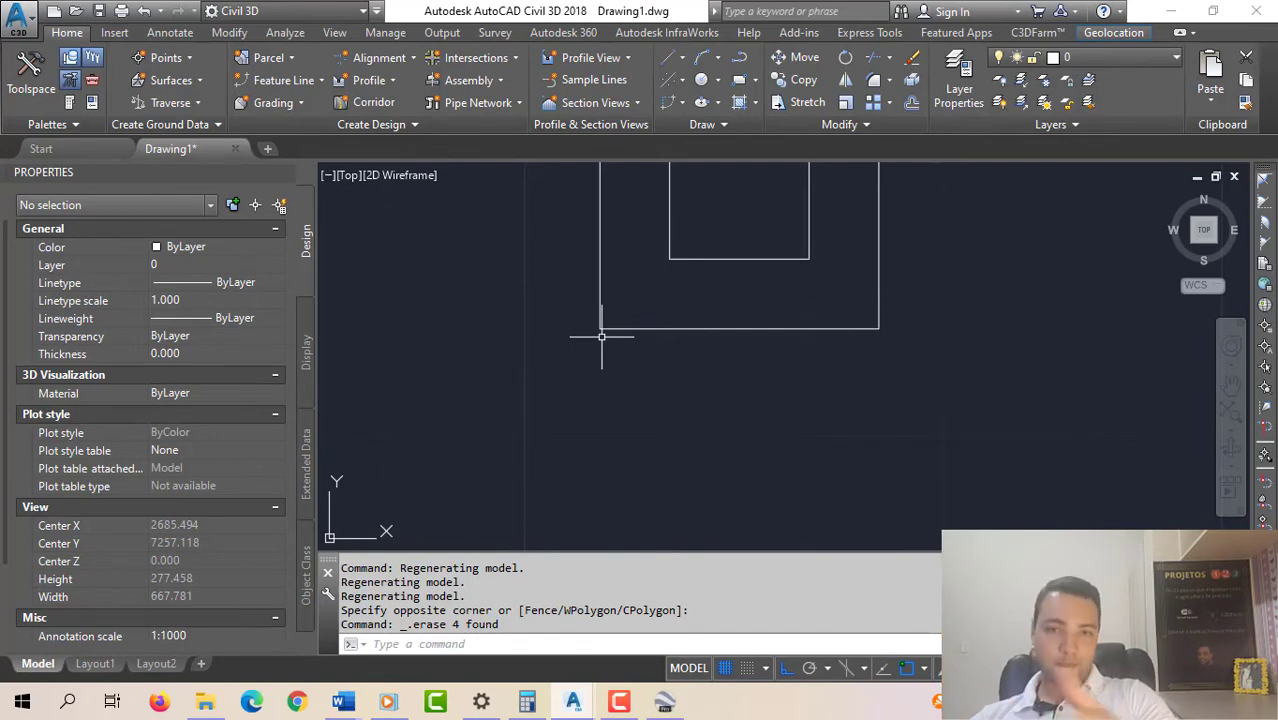
{"action": "scroll", "coordinate": [656, 367], "scroll_direction": "down", "scroll_amount": 10}
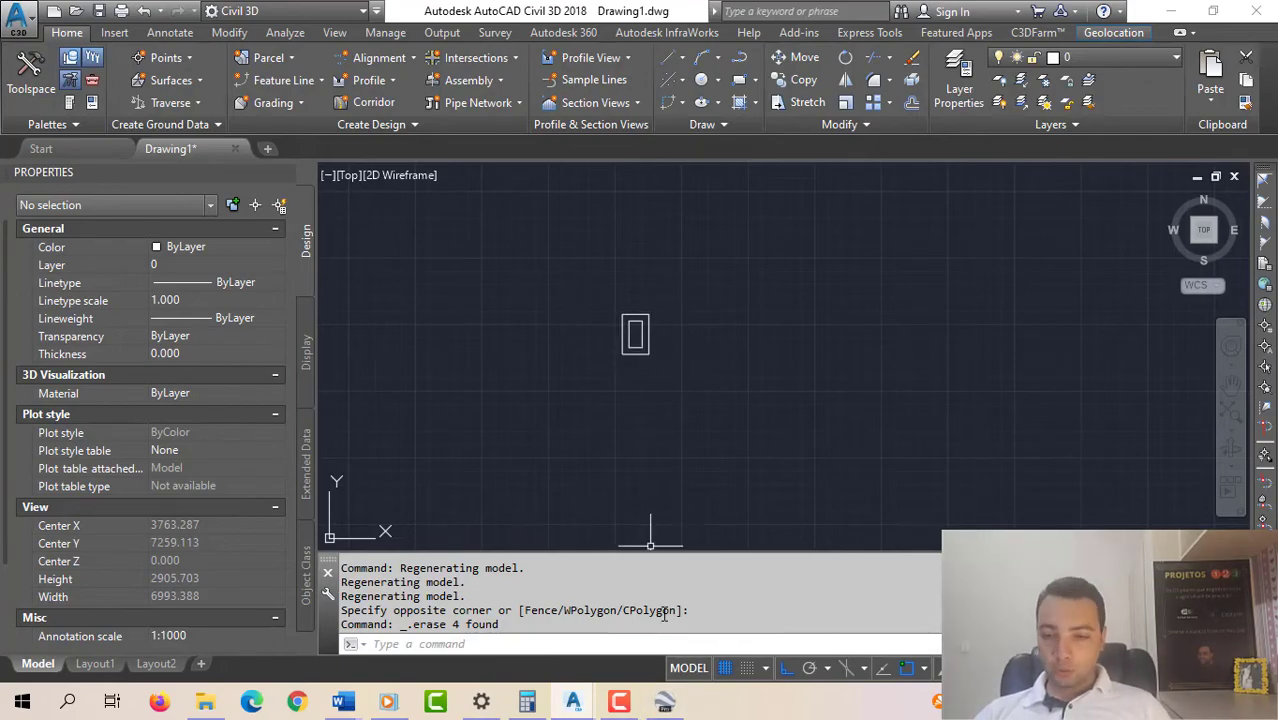
{"action": "left_click", "coordinate": [665, 704]}
{"action": "left_click", "coordinate": [388, 207]}
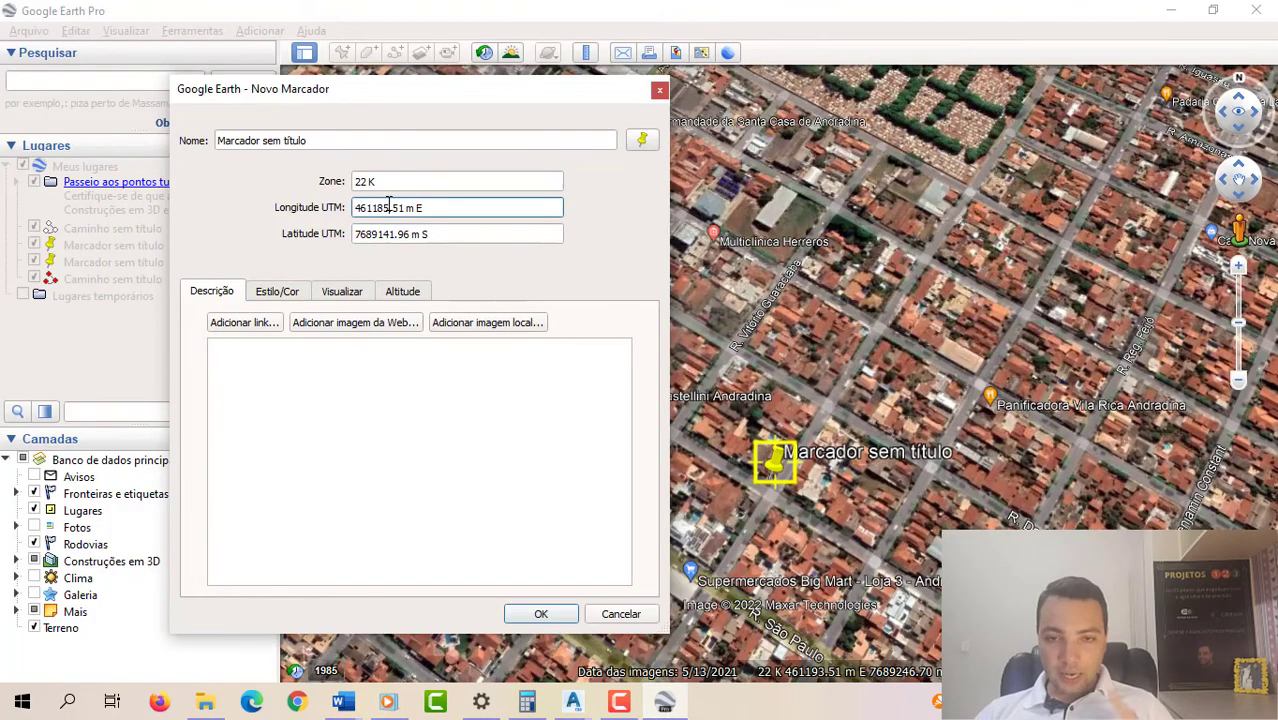
{"action": "key", "text": "alt+Tab"}
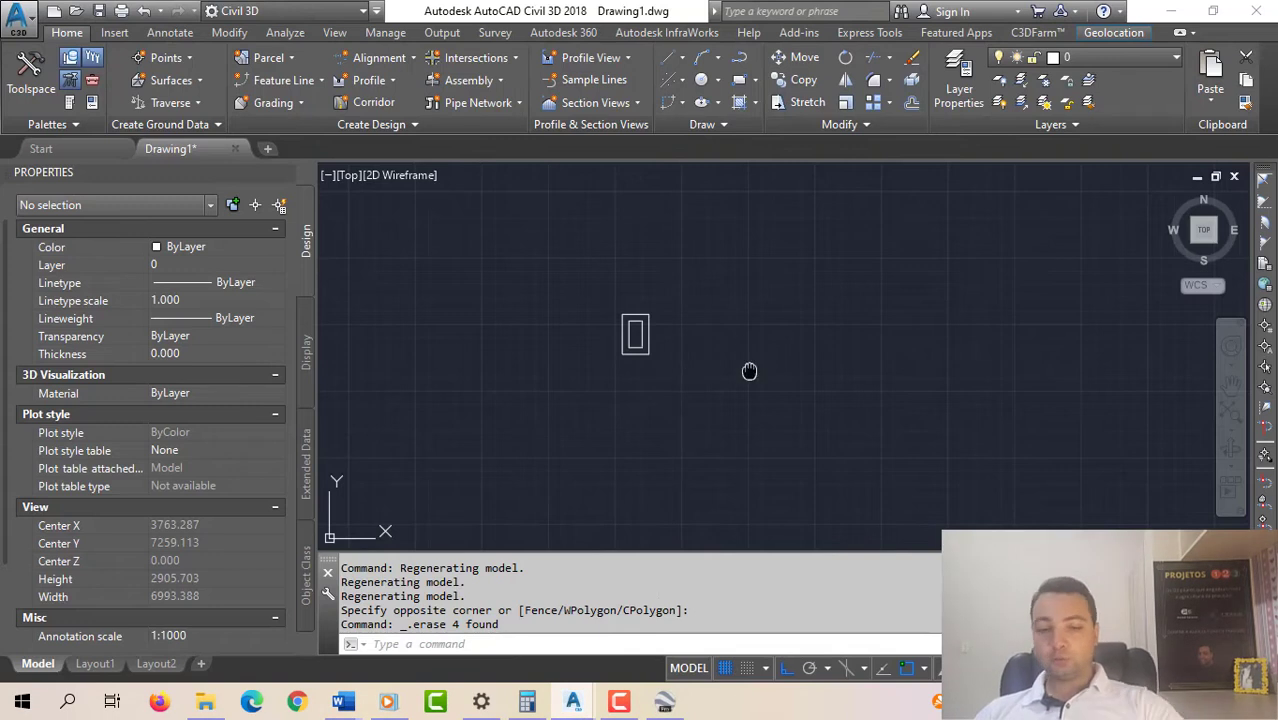
- Place a new point in the empty area to the right of the nested rectangles and select it
{"action": "middle_click_drag", "start_coordinate": [749, 371], "coordinate": [708, 347]}
{"action": "key", "text": "Escape"}
{"action": "key", "text": "Escape"}
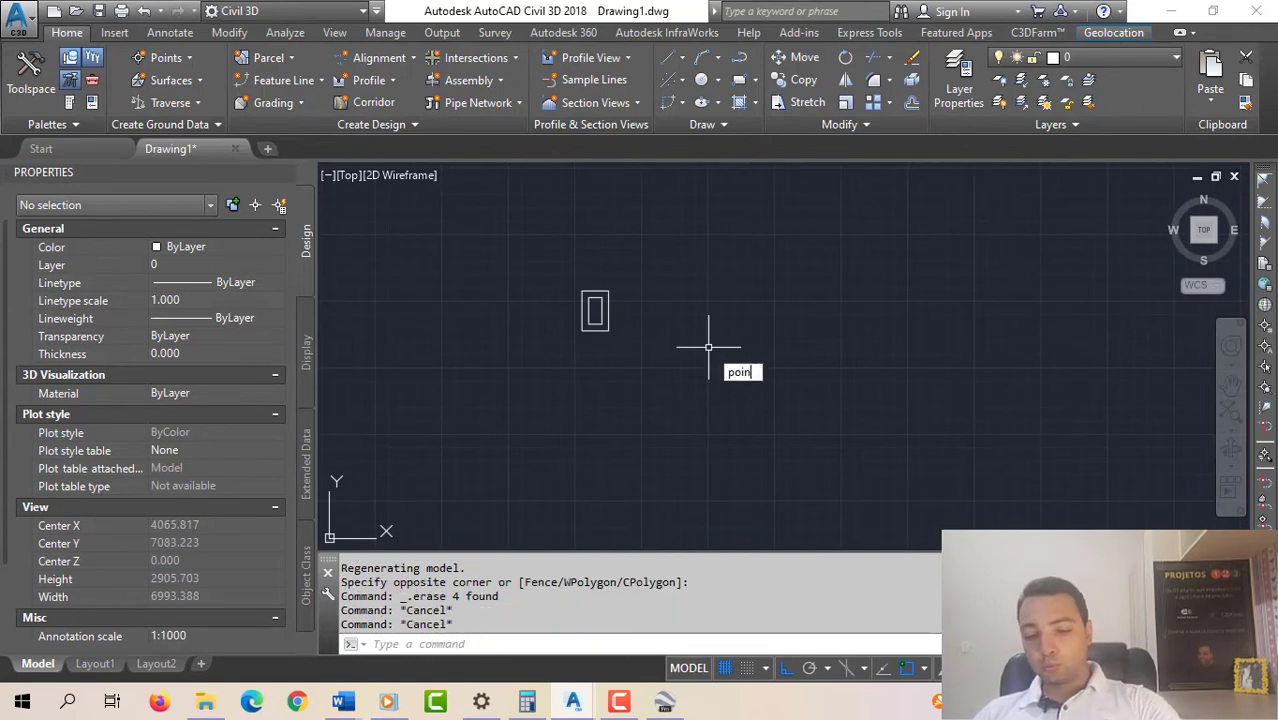
{"action": "key", "text": "Return"}
{"action": "left_click", "coordinate": [685, 323]}
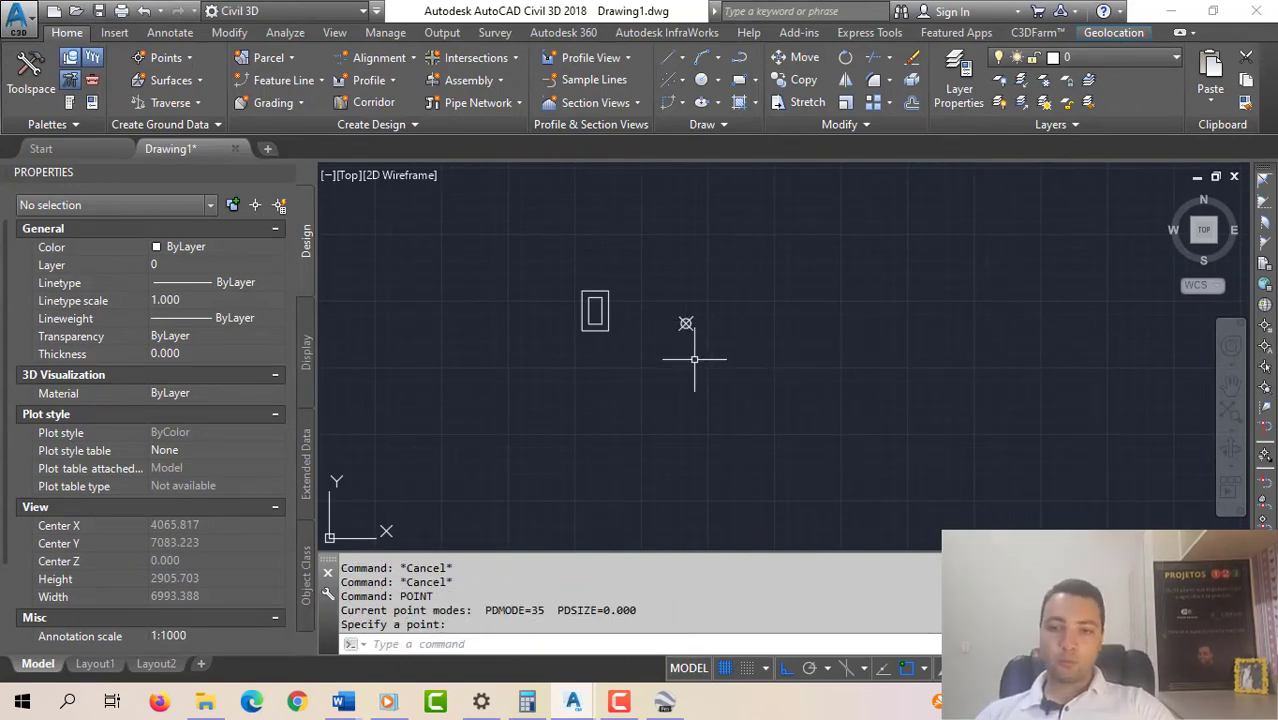
{"action": "left_click", "coordinate": [694, 358]}
{"action": "left_click", "coordinate": [652, 301]}
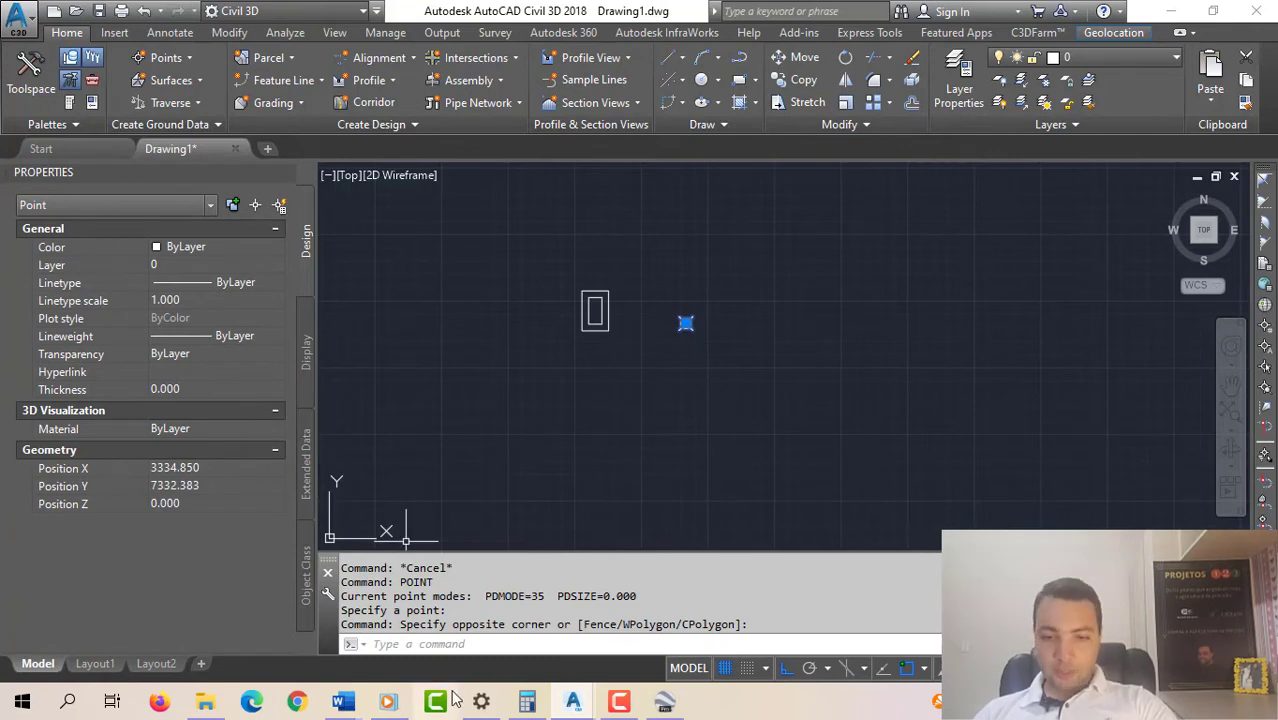
- Copy the UTM longitude 461185.51 from the Google Earth placemark into the selected point's Position X in Civil 3D
{"action": "left_click", "coordinate": [664, 702]}
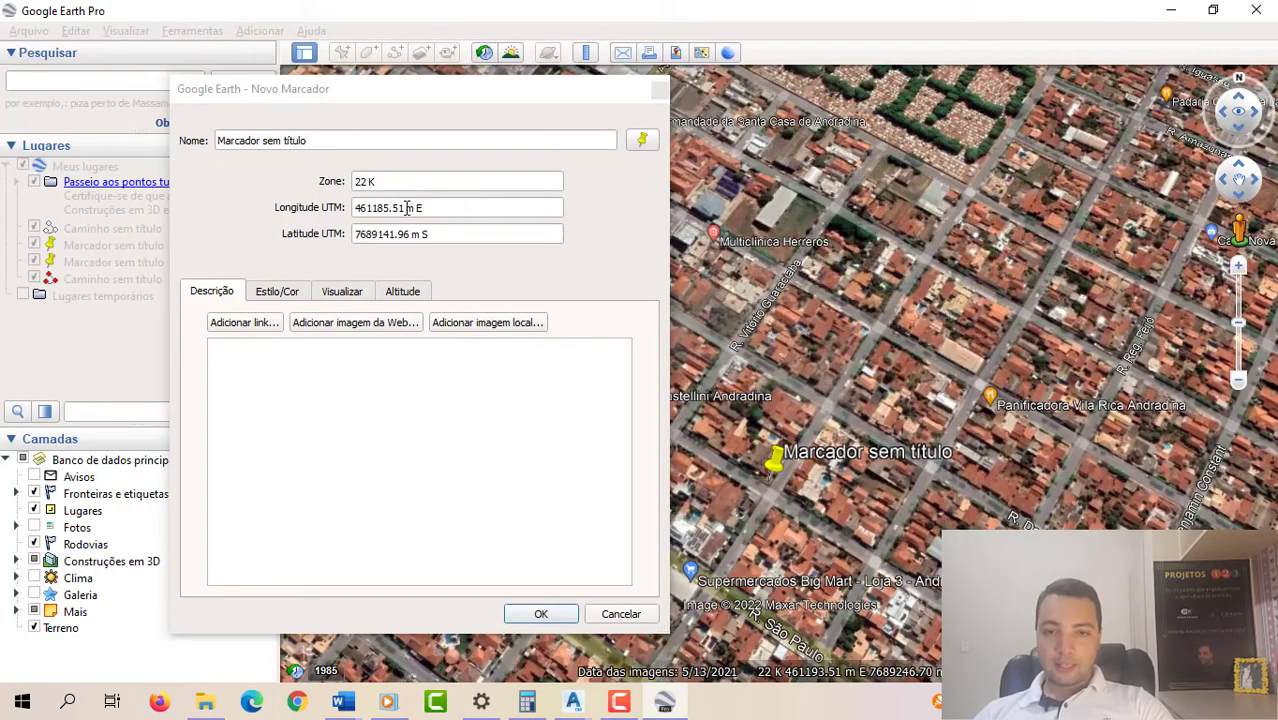
{"action": "left_click_drag", "start_coordinate": [405, 208], "coordinate": [323, 210]}
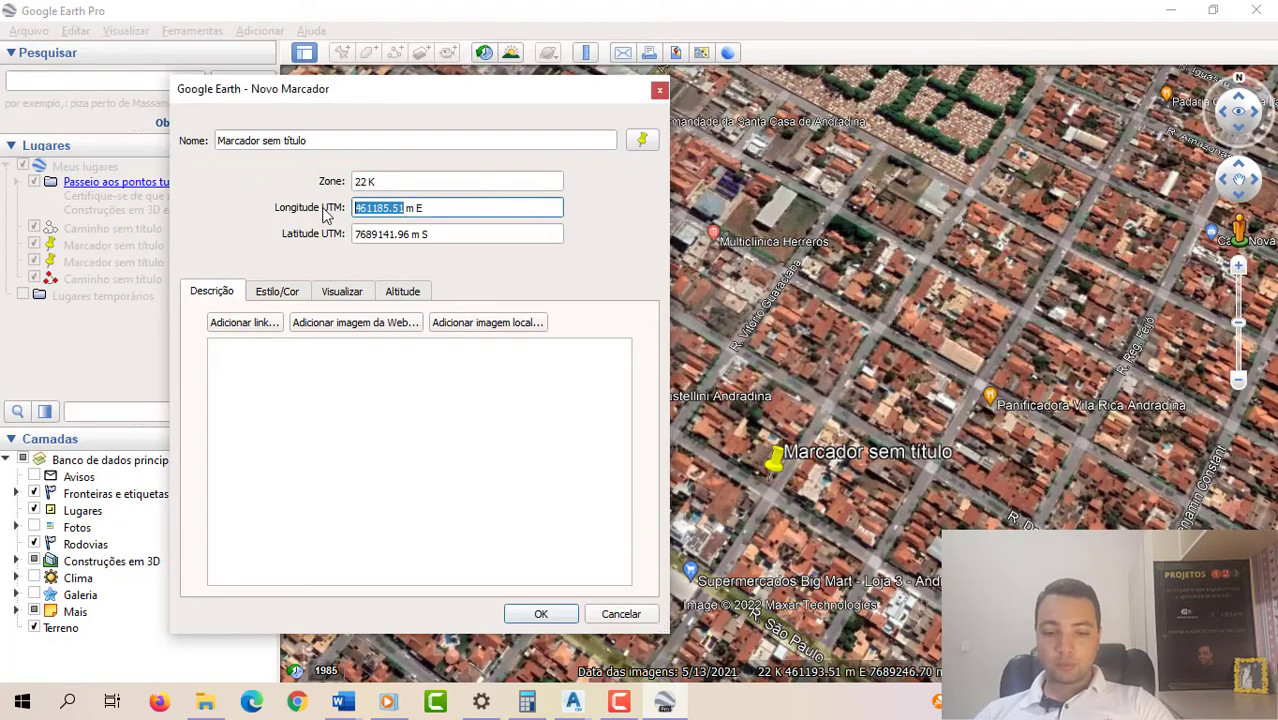
{"action": "key", "text": "alt+Tab"}
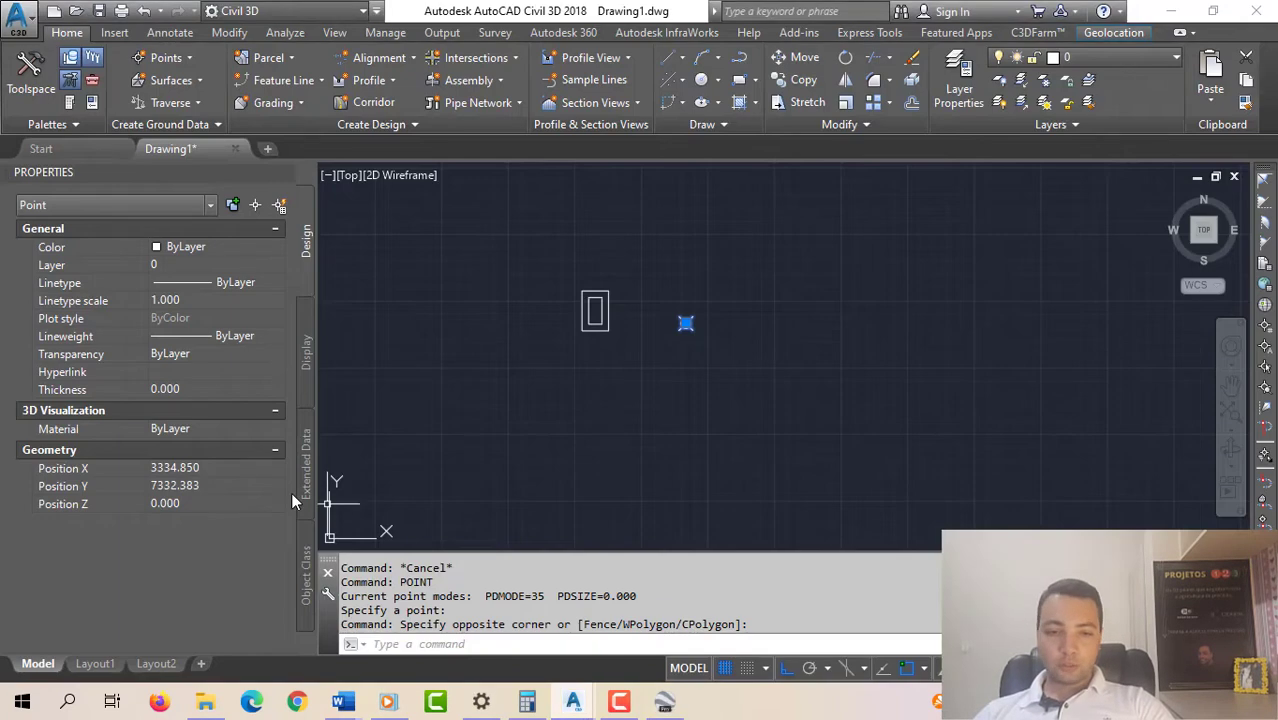
{"action": "left_click", "coordinate": [203, 468]}
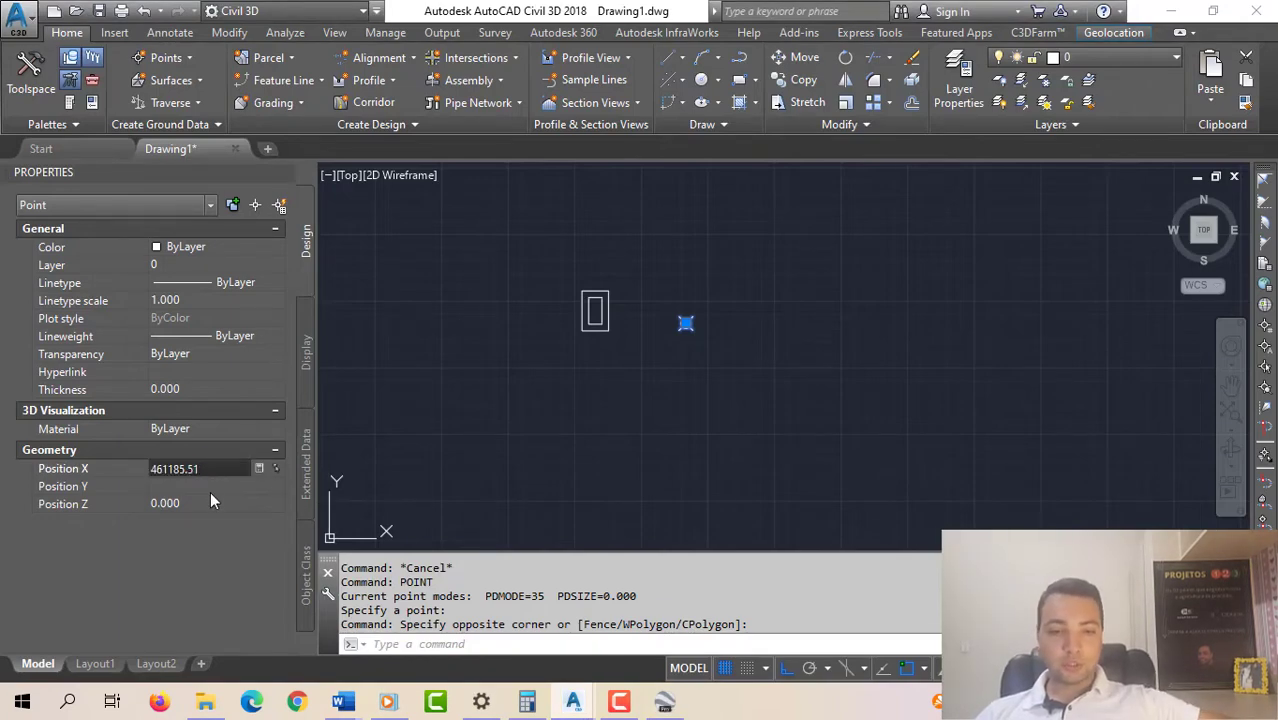
{"action": "left_click", "coordinate": [210, 487]}
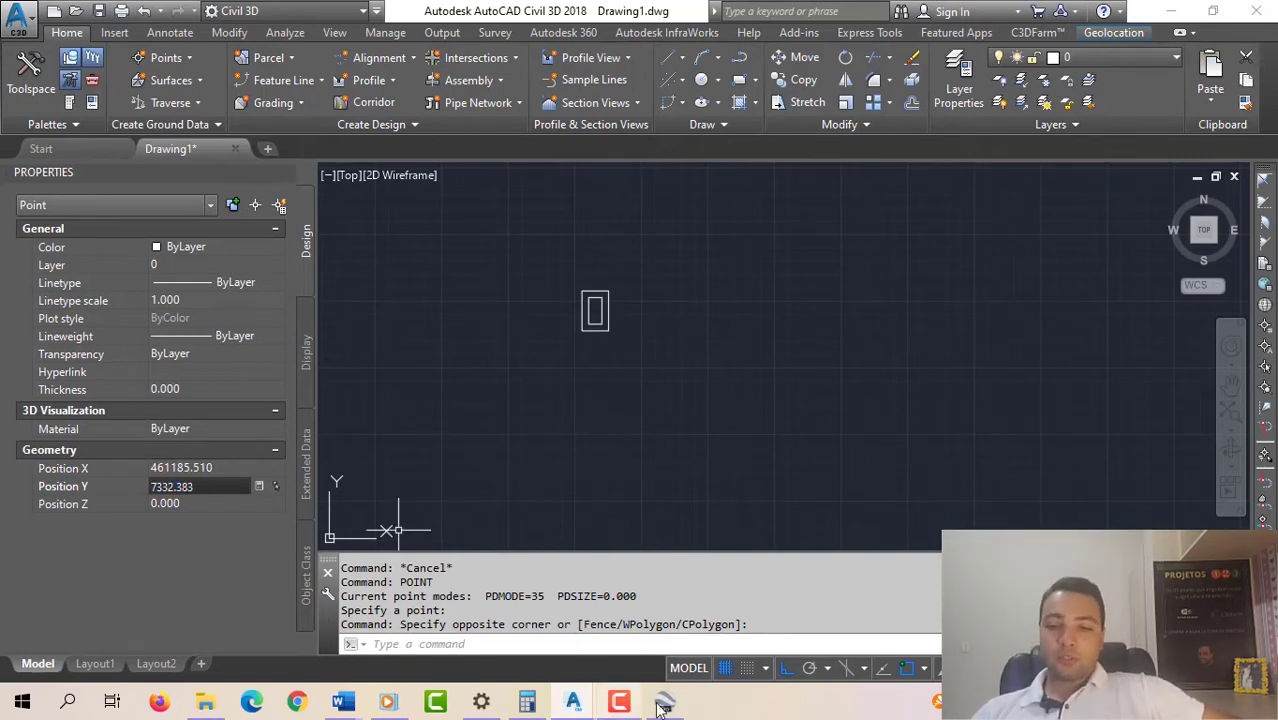
- Copy the UTM latitude 7689141.96 from the Google Earth placemark into the point's Position Y in Civil 3D, and clear the selection
{"action": "key", "text": "alt+Tab"}
{"action": "key", "text": "Tab"}
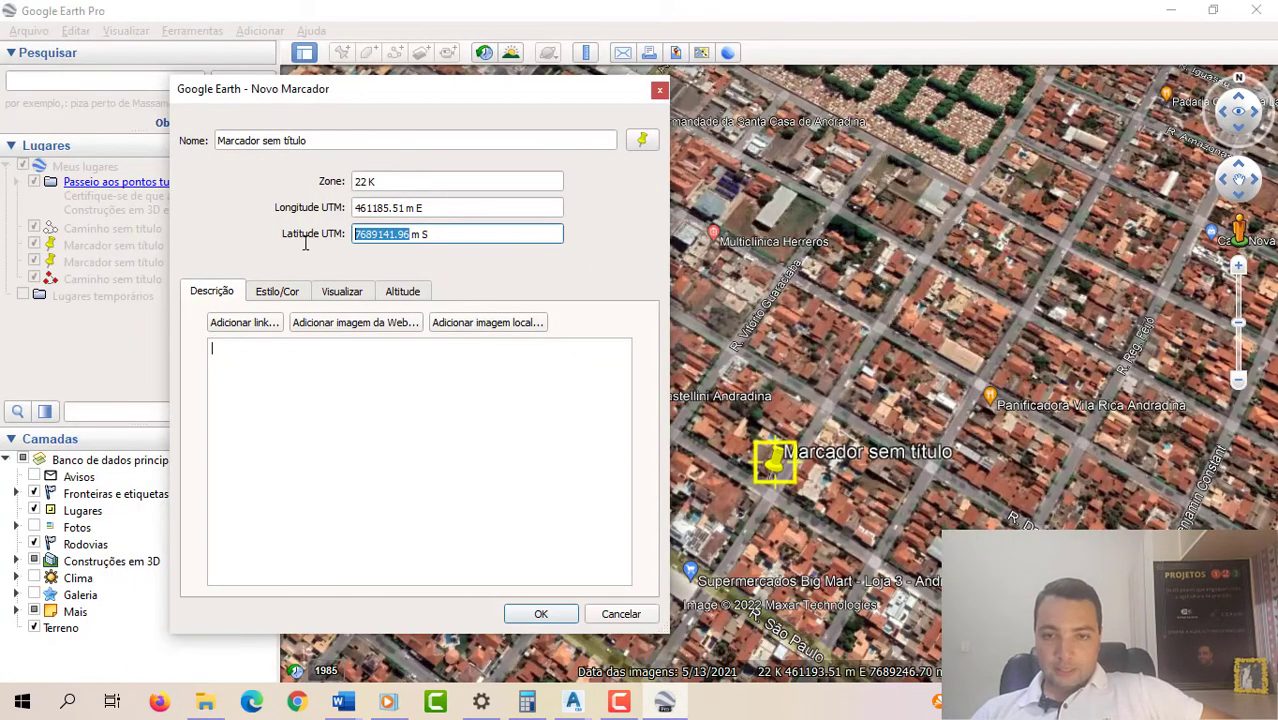
{"action": "key", "text": "alt+Tab"}
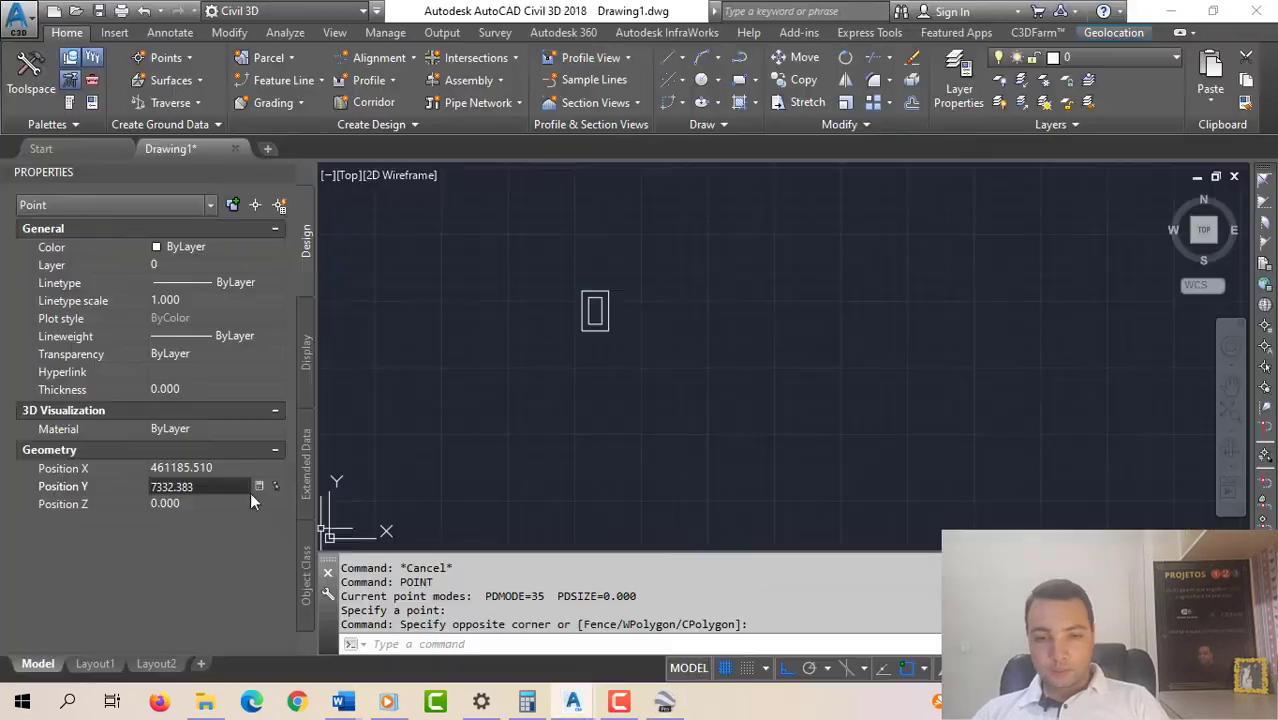
{"action": "left_click", "coordinate": [576, 466]}
{"action": "left_click", "coordinate": [502, 397]}
{"action": "scroll", "coordinate": [492, 389], "scroll_direction": "down", "scroll_amount": 4}
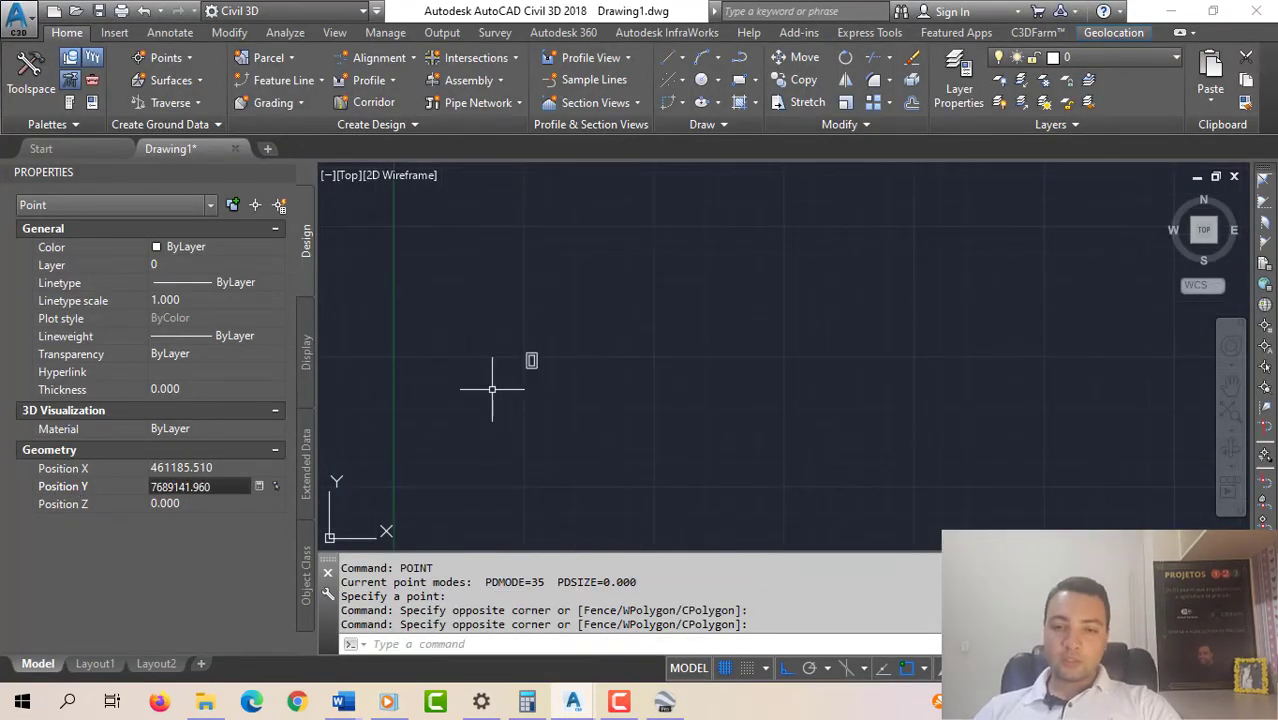
{"action": "key", "text": "Escape"}
- Display the full drawing extents to compare the georeferenced point's location with the origin
{"action": "scroll", "coordinate": [545, 388], "scroll_direction": "up", "scroll_amount": 3}
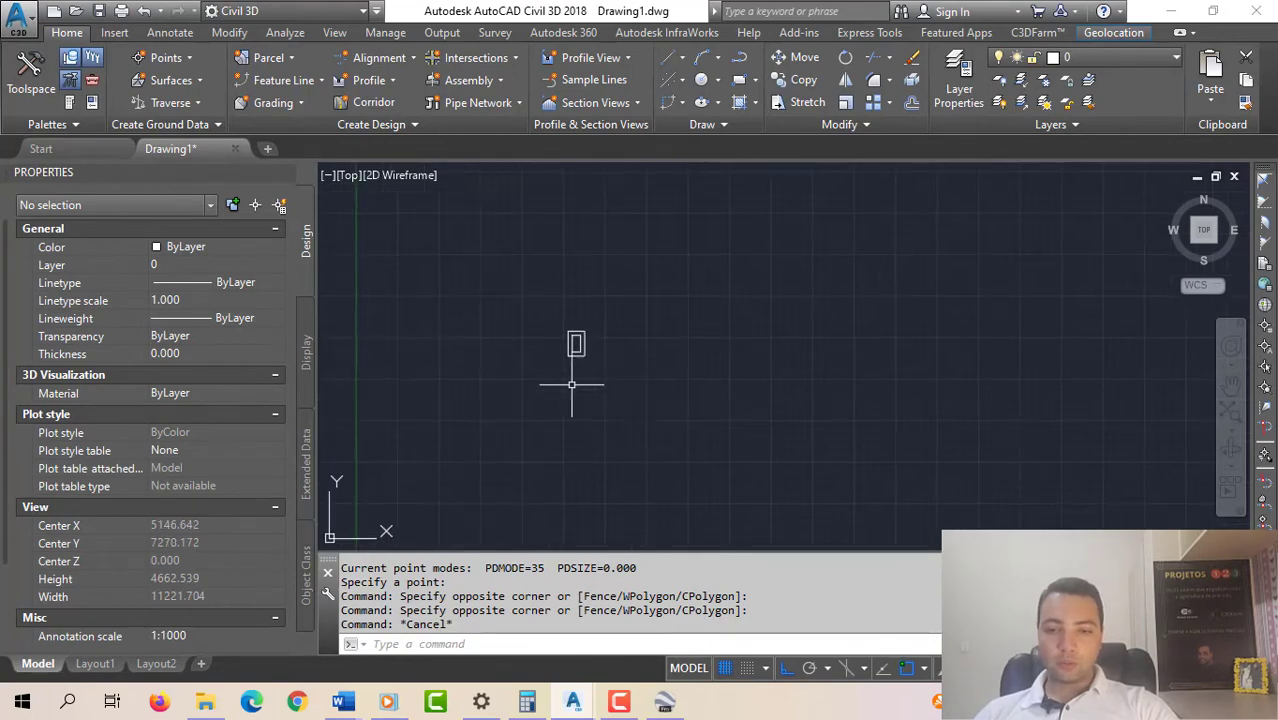
{"action": "middle_click_drag", "start_coordinate": [572, 385], "coordinate": [575, 373]}
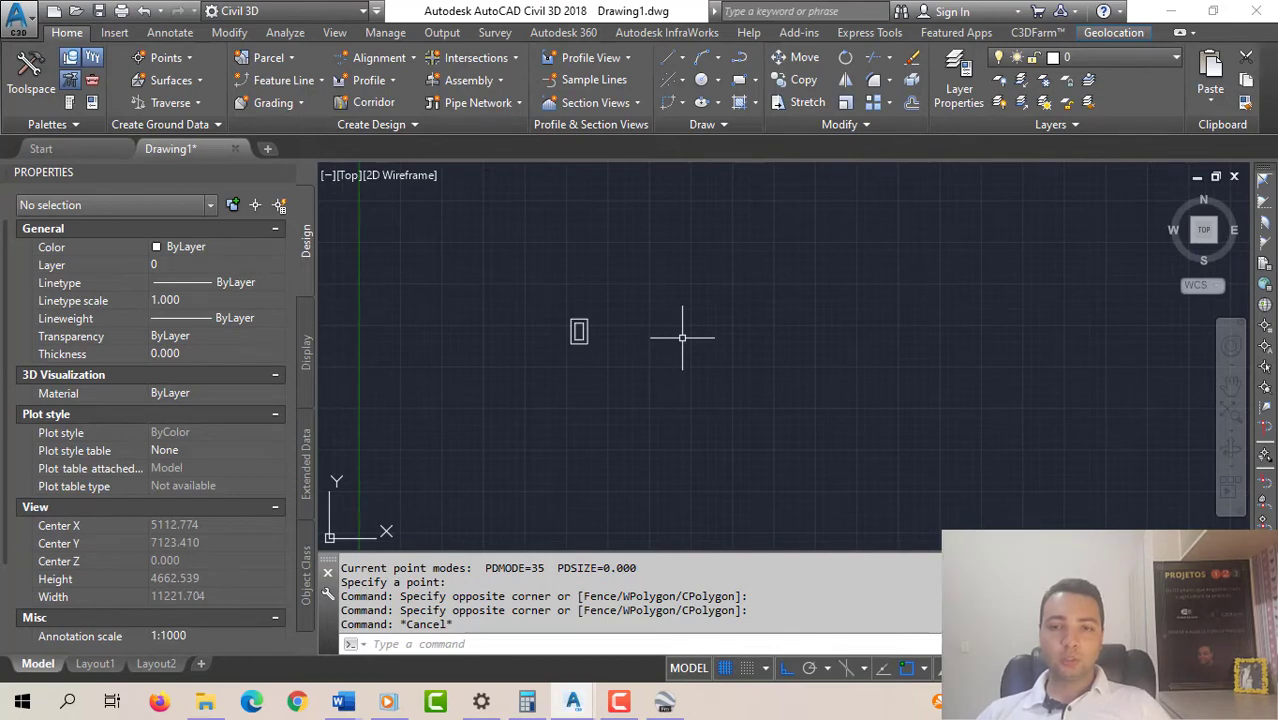
{"action": "middle_click", "coordinate": [682, 338]}
{"action": "middle_click", "coordinate": [682, 338]}
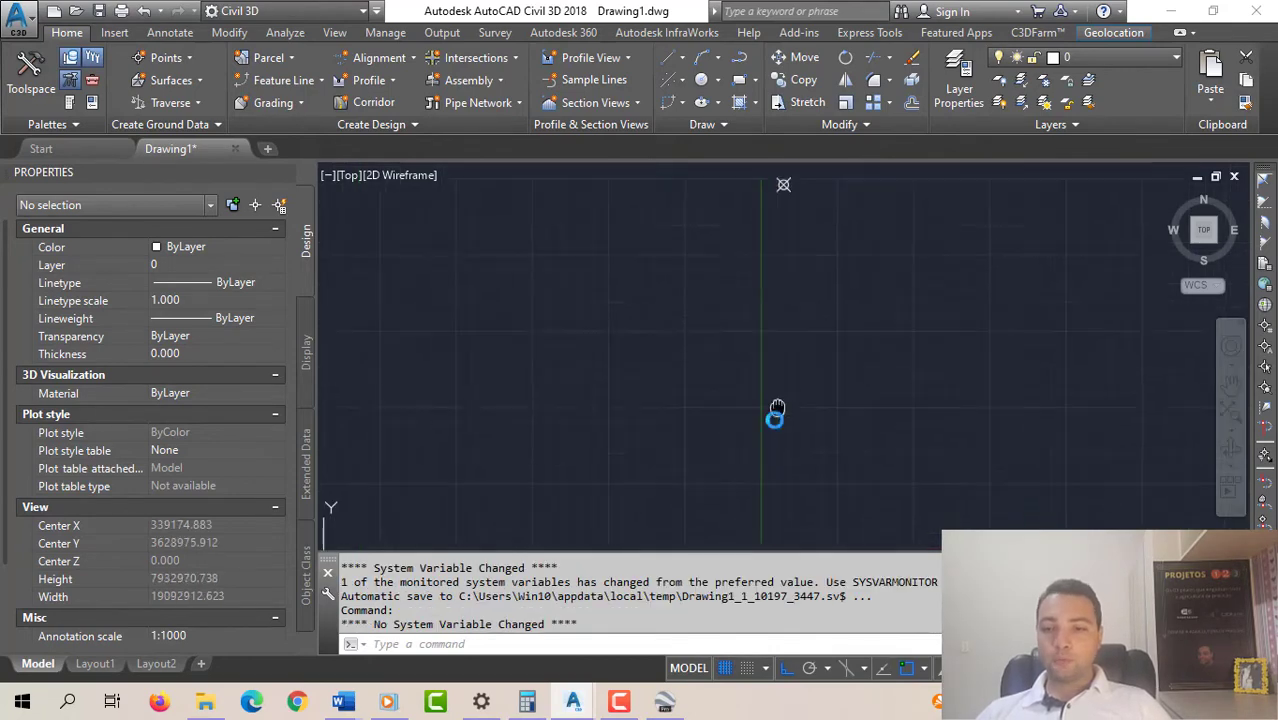
{"action": "scroll", "coordinate": [760, 260], "scroll_direction": "down", "scroll_amount": 2}
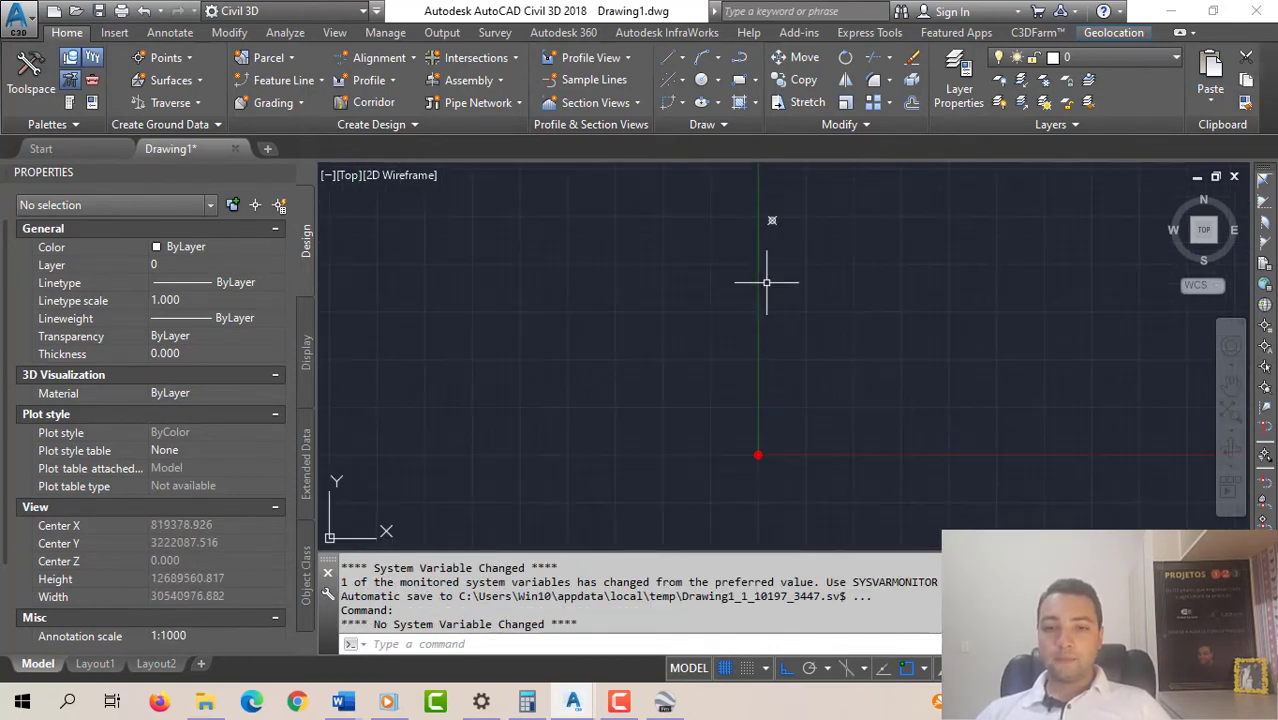
{"action": "left_click", "coordinate": [899, 515]}
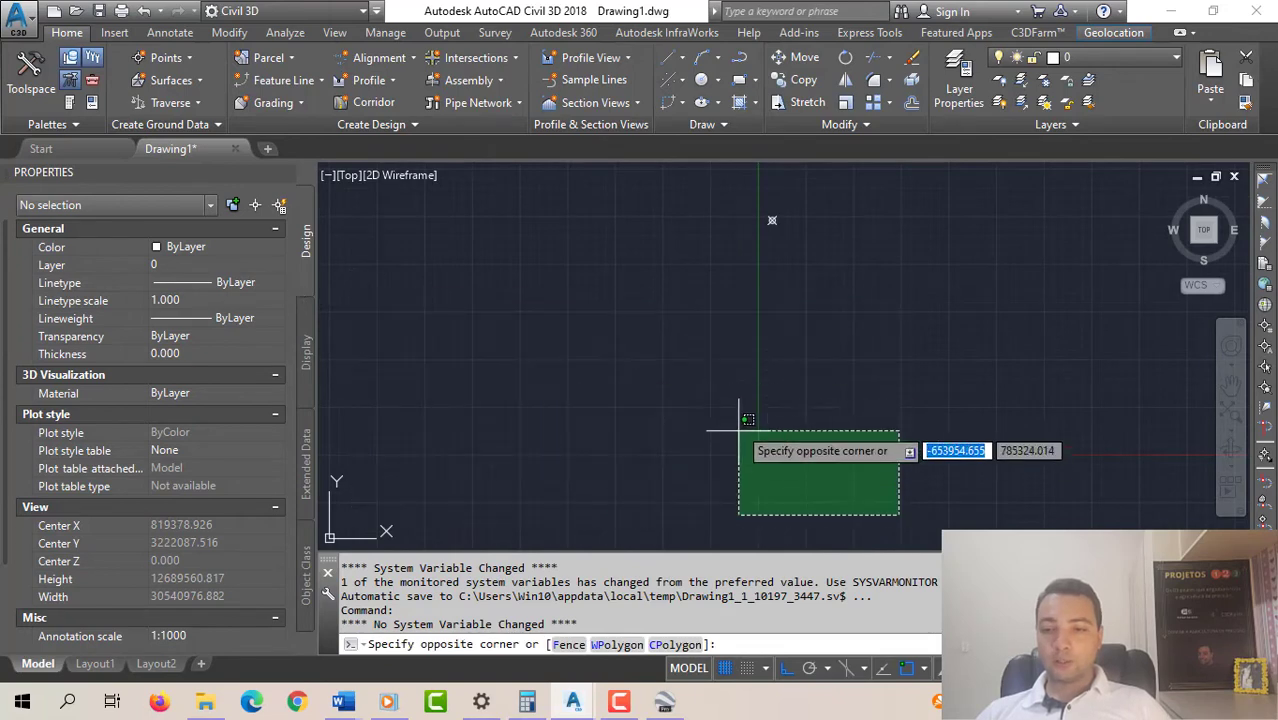
{"action": "left_click", "coordinate": [775, 380]}
{"action": "left_click", "coordinate": [826, 477]}
{"action": "left_click", "coordinate": [696, 399]}
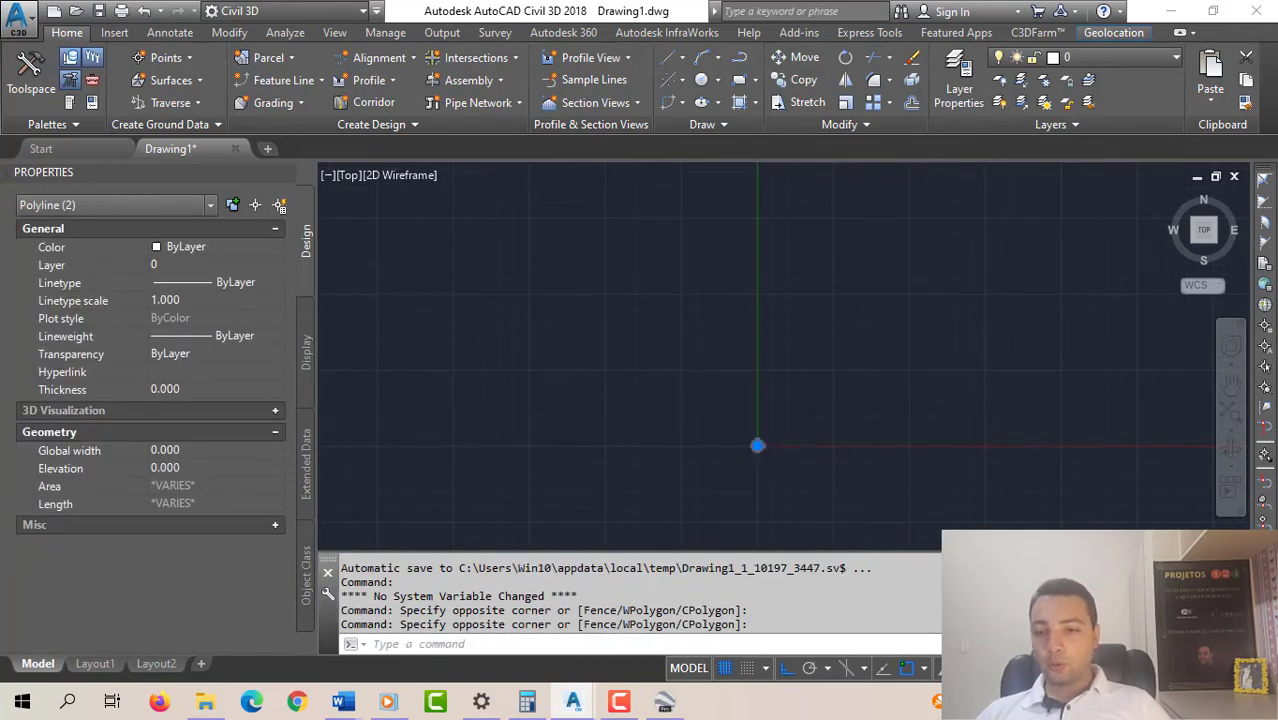
{"action": "middle_click_drag", "start_coordinate": [685, 380], "coordinate": [721, 435]}
{"action": "middle_click_drag", "start_coordinate": [831, 494], "coordinate": [747, 506]}
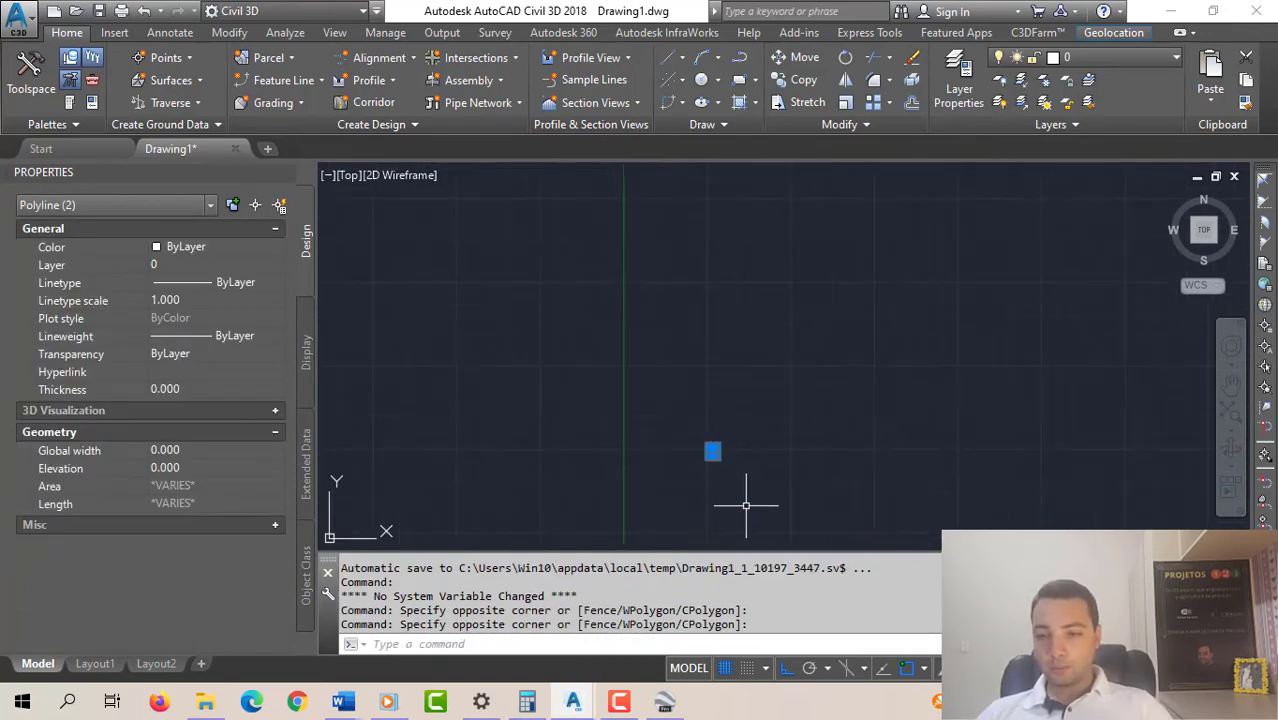
{"action": "key", "text": "Escape"}
{"action": "key", "text": "Escape"}
{"action": "key", "text": "Escape"}
{"action": "left_click", "coordinate": [776, 494]}
{"action": "left_click", "coordinate": [668, 417]}
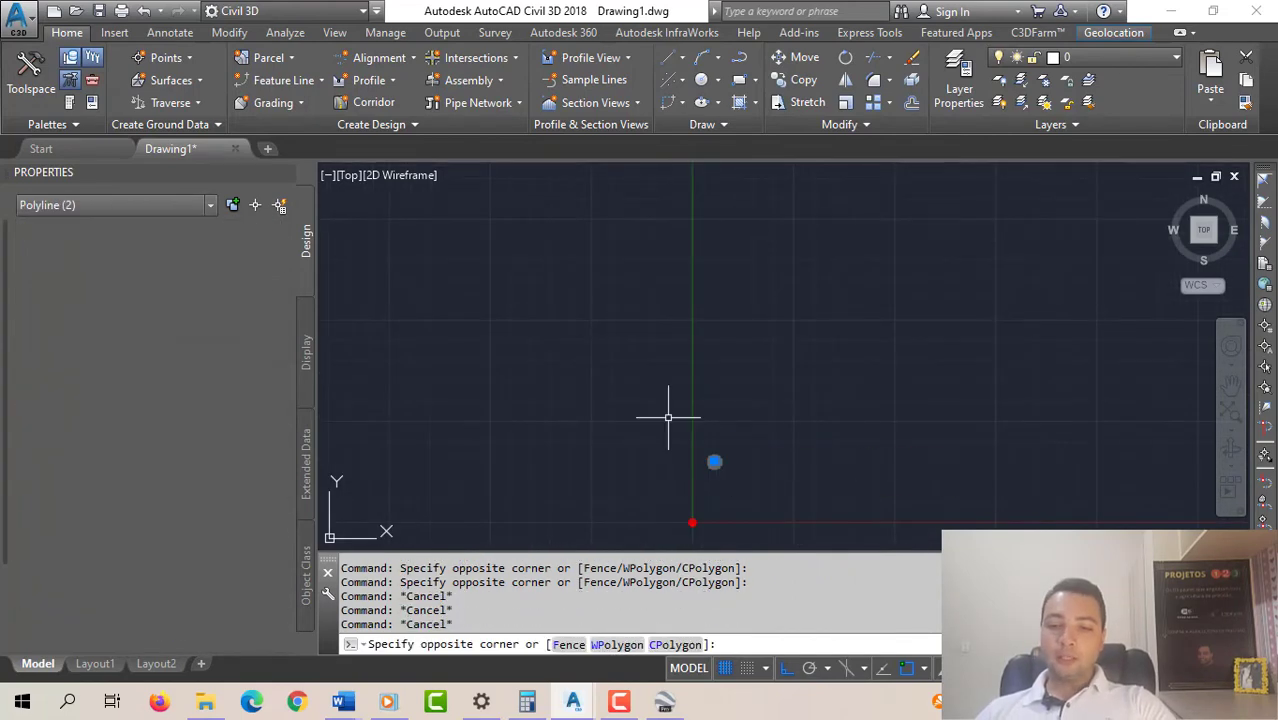
{"action": "scroll", "coordinate": [713, 463], "scroll_direction": "up", "scroll_amount": 8}
{"action": "scroll", "coordinate": [742, 410], "scroll_direction": "up", "scroll_amount": 5}
{"action": "key", "text": "Escape"}
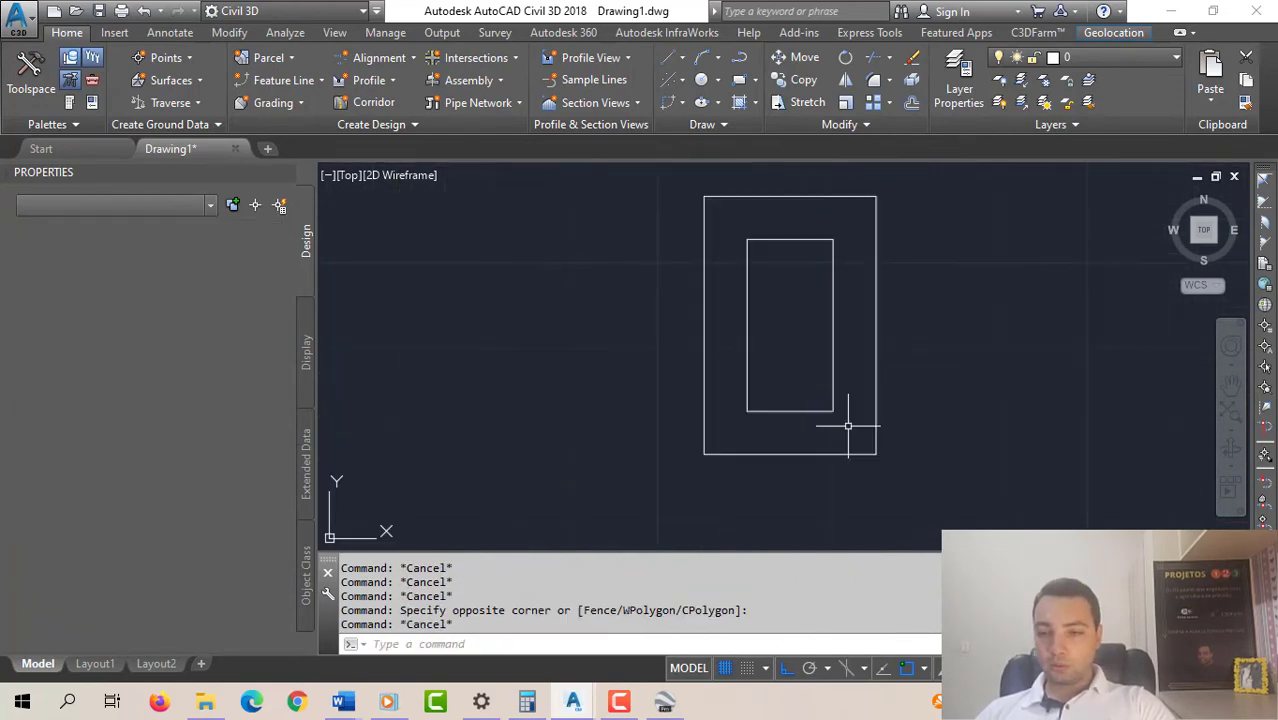
- Move both nested rectangles from the outer rectangle's lower-left corner onto the point placed at the UTM coordinates
{"action": "left_click", "coordinate": [929, 501]}
{"action": "left_click", "coordinate": [659, 211]}
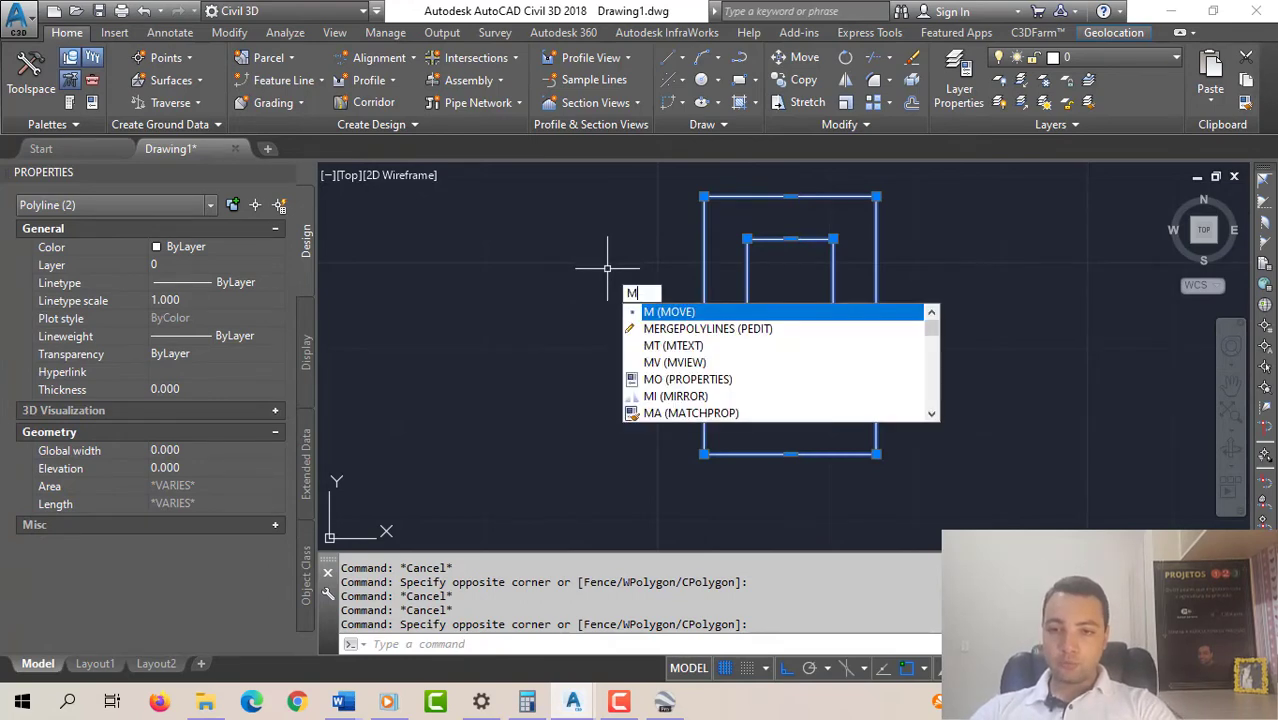
{"action": "key", "text": "Return"}
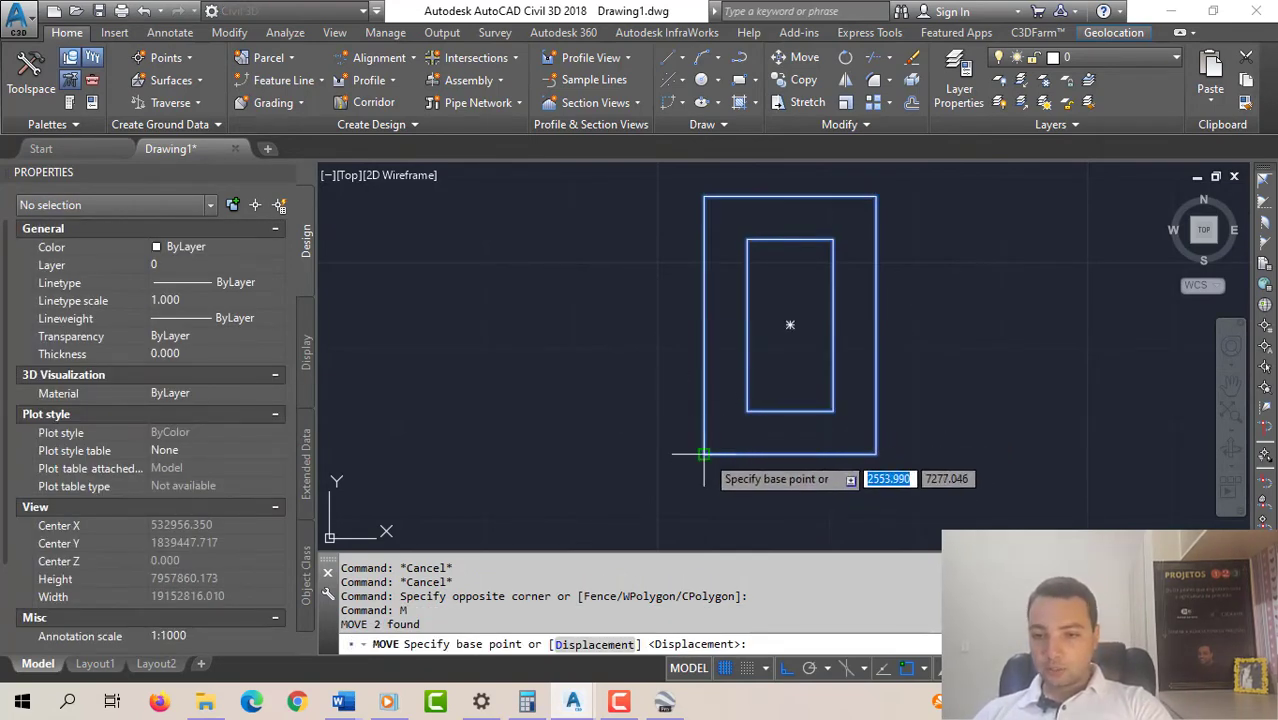
{"action": "left_click", "coordinate": [705, 454]}
{"action": "scroll", "coordinate": [718, 438], "scroll_direction": "down", "scroll_amount": 10}
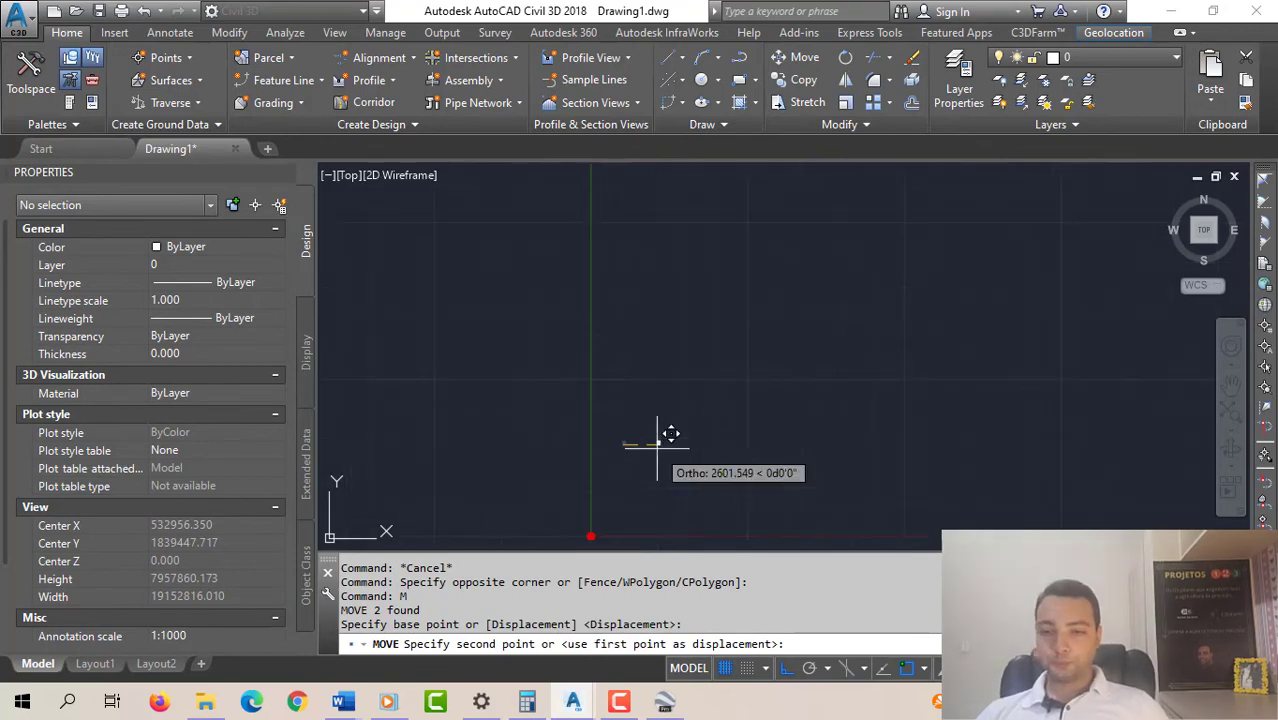
{"action": "scroll", "coordinate": [690, 385], "scroll_direction": "down", "scroll_amount": 5}
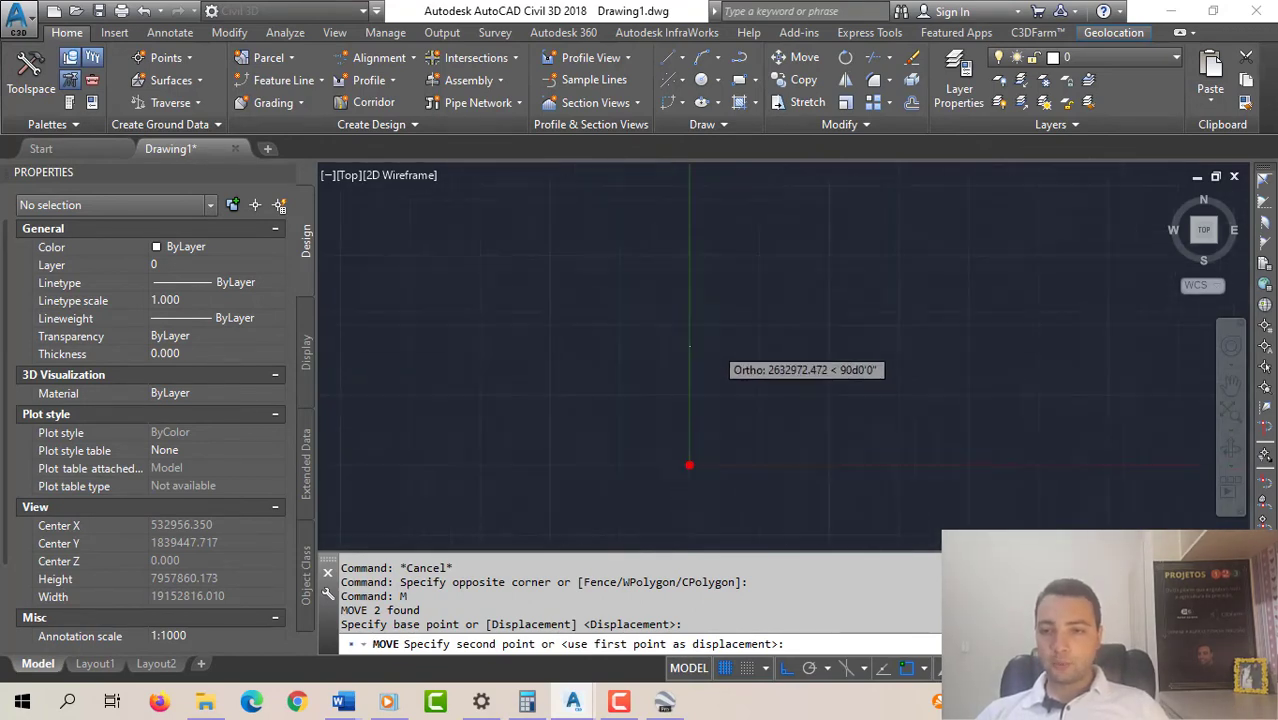
{"action": "scroll", "coordinate": [727, 280], "scroll_direction": "up", "scroll_amount": 5}
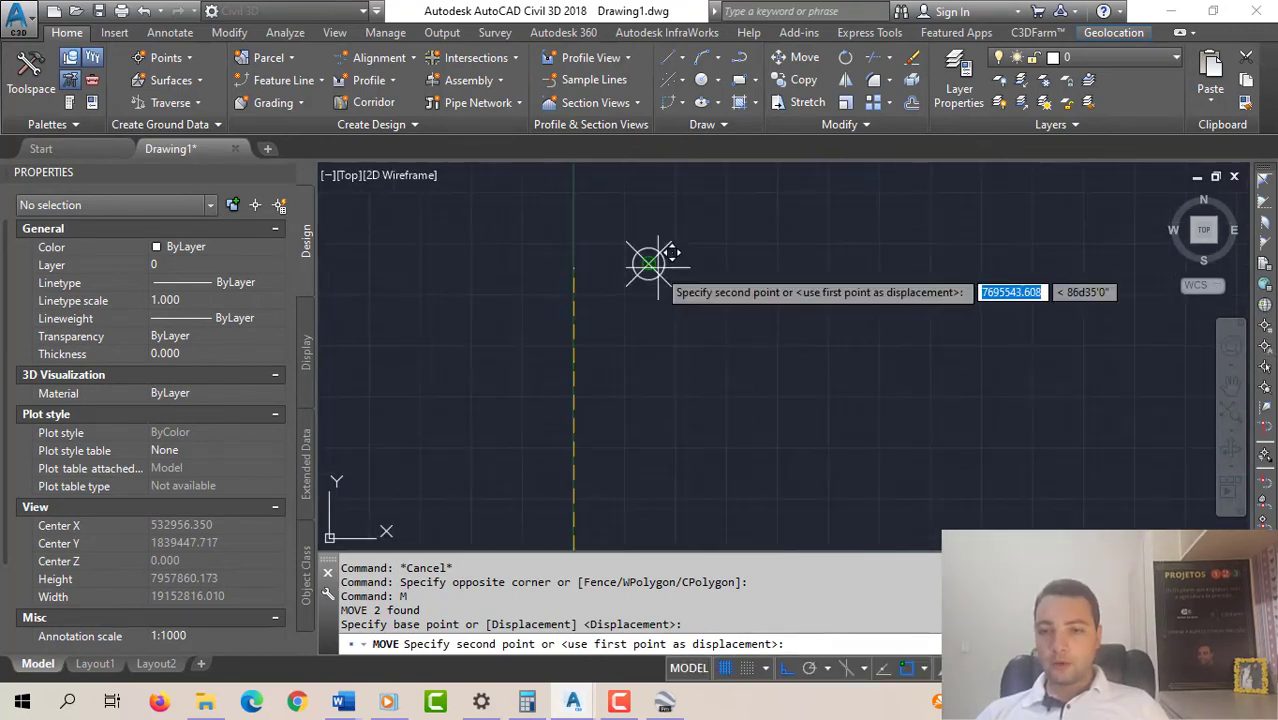
{"action": "left_click", "coordinate": [650, 263]}
{"action": "left_click", "coordinate": [706, 220]}
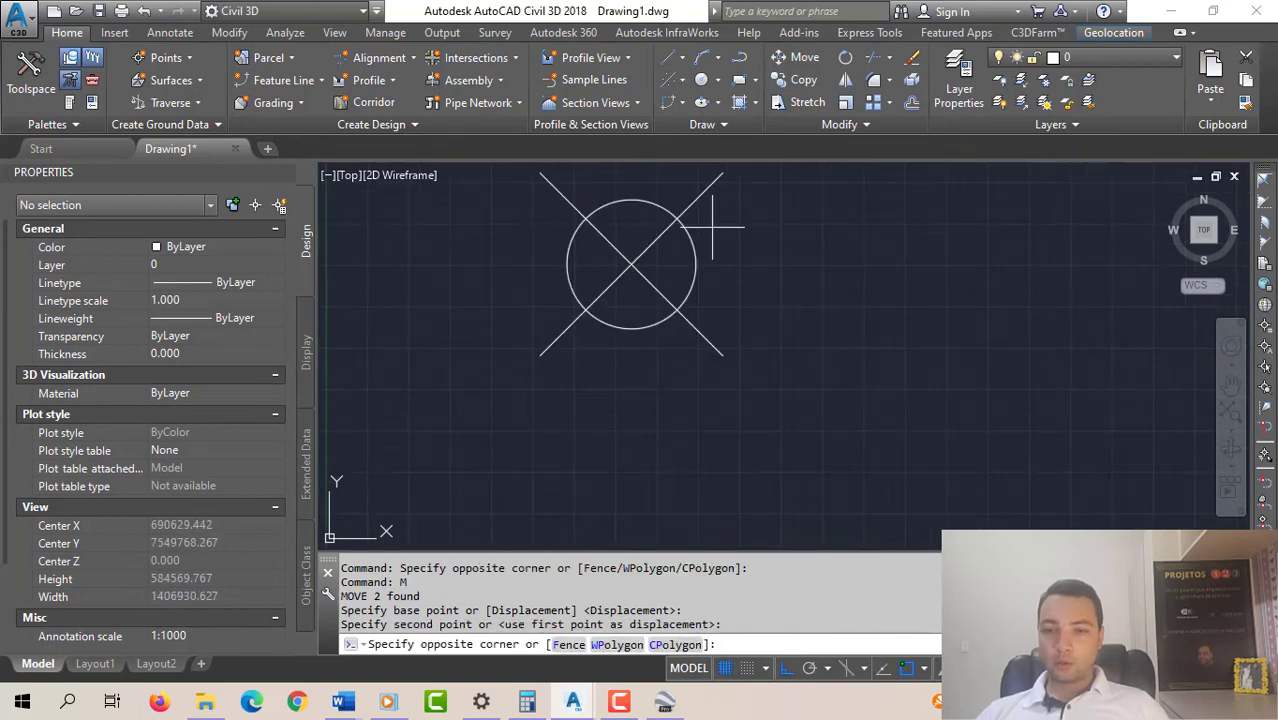
- Erase the reference point that marked the UTM coordinates, and display the full extents of the moved rectangles
{"action": "left_click", "coordinate": [671, 190]}
{"action": "key", "text": "Delete"}
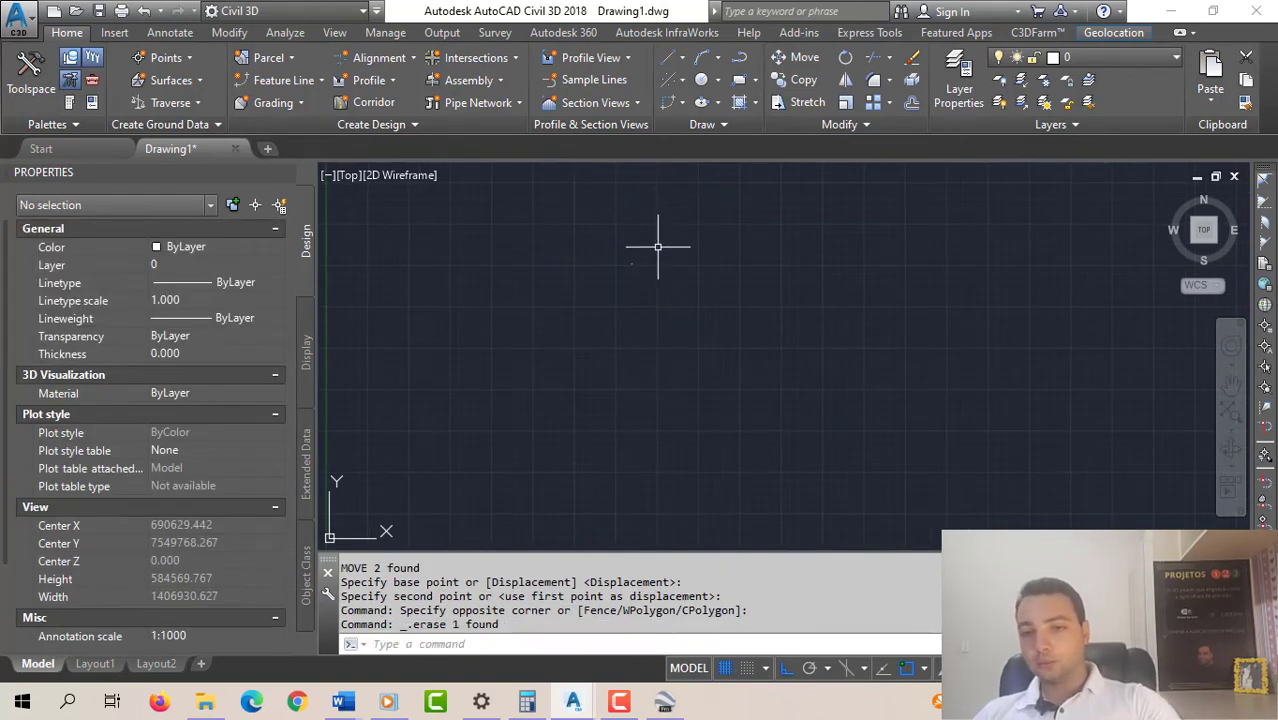
{"action": "middle_click", "coordinate": [664, 250]}
{"action": "middle_click", "coordinate": [664, 250]}
{"action": "scroll", "coordinate": [780, 335], "scroll_direction": "down", "scroll_amount": 2}
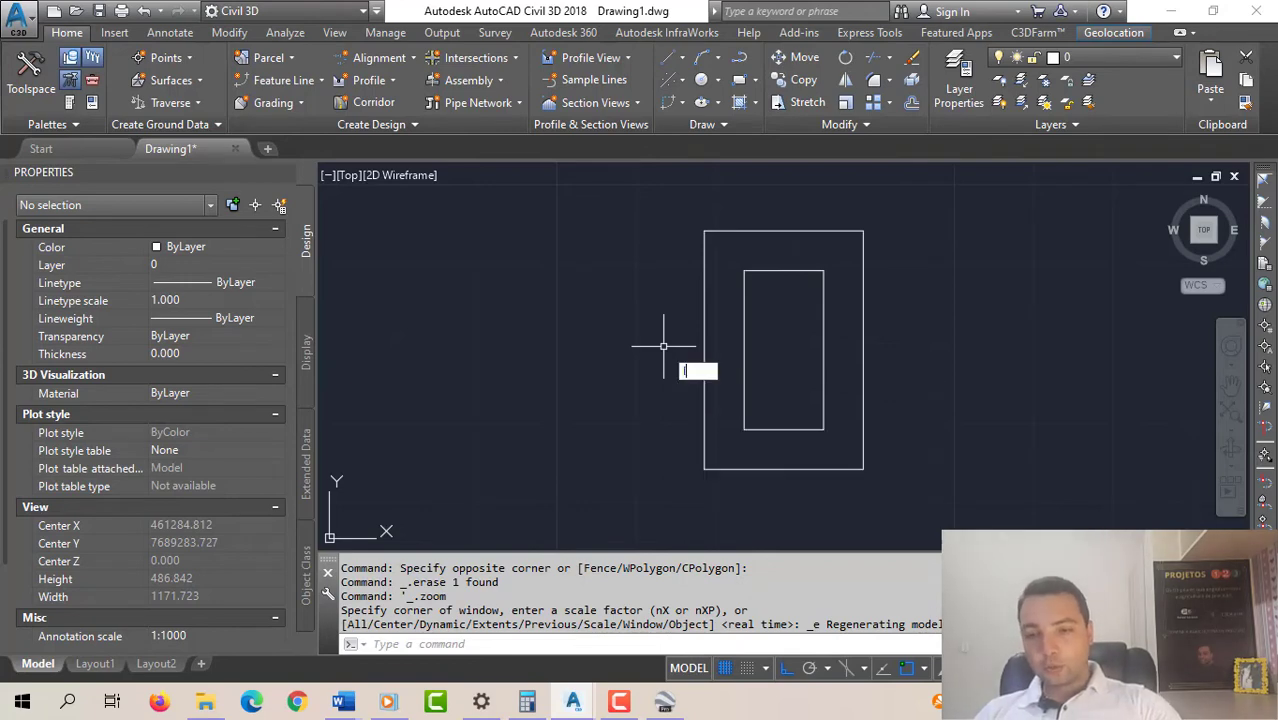
{"action": "key", "text": "Escape"}
{"action": "key", "text": "Escape"}
{"action": "key", "text": "Escape"}
{"action": "key", "text": "Escape"}
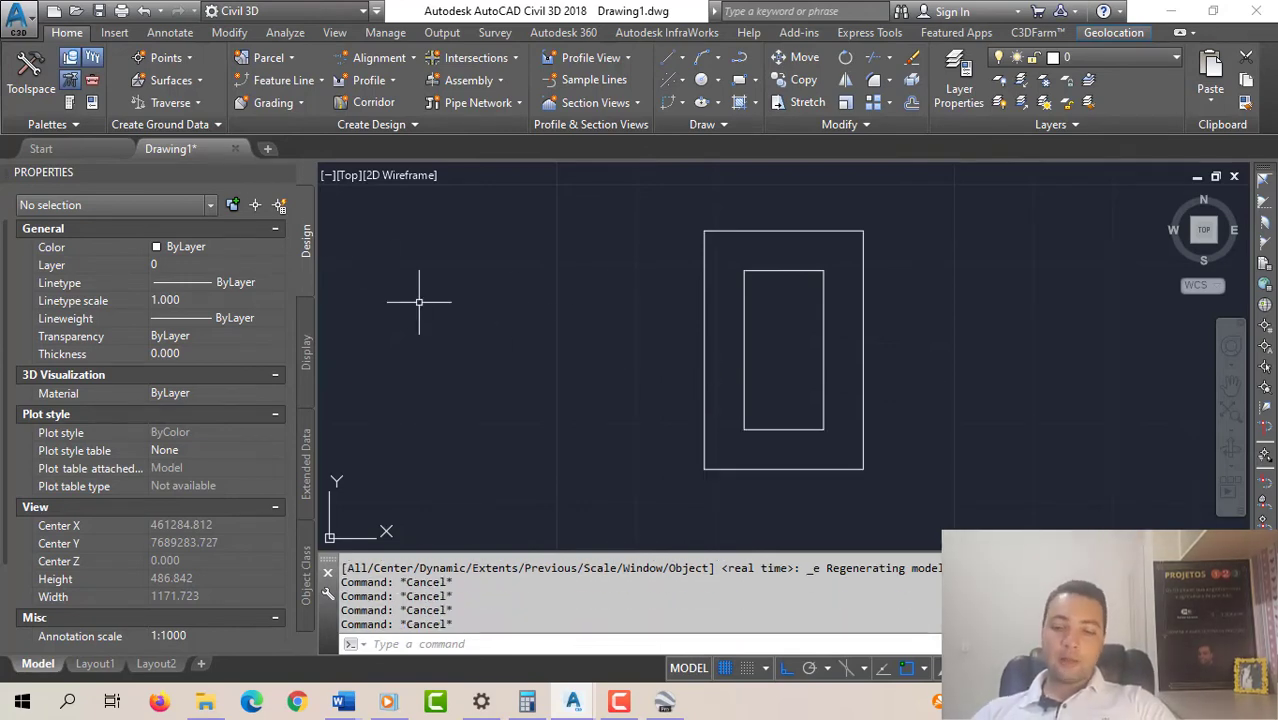
- Place a point on each of the four corners of the outer rectangle
{"action": "type", "text": "point"}
{"action": "key", "text": "Return"}
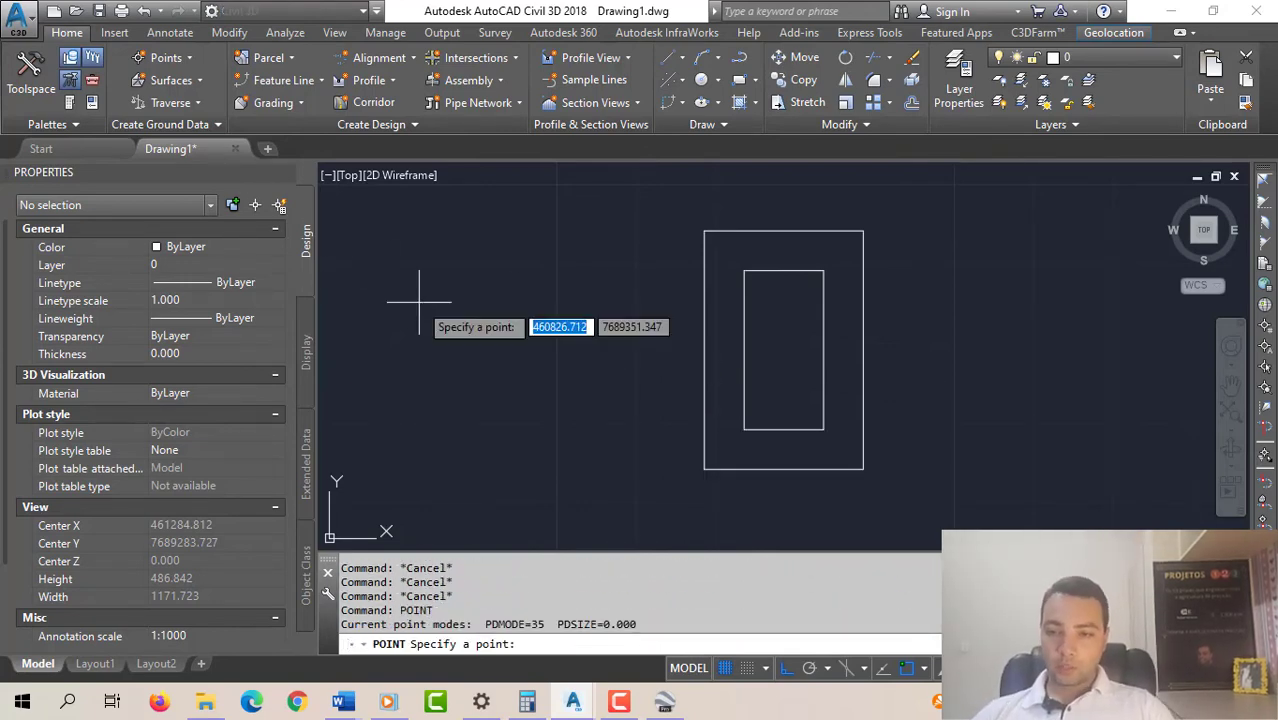
{"action": "left_click", "coordinate": [703, 468]}
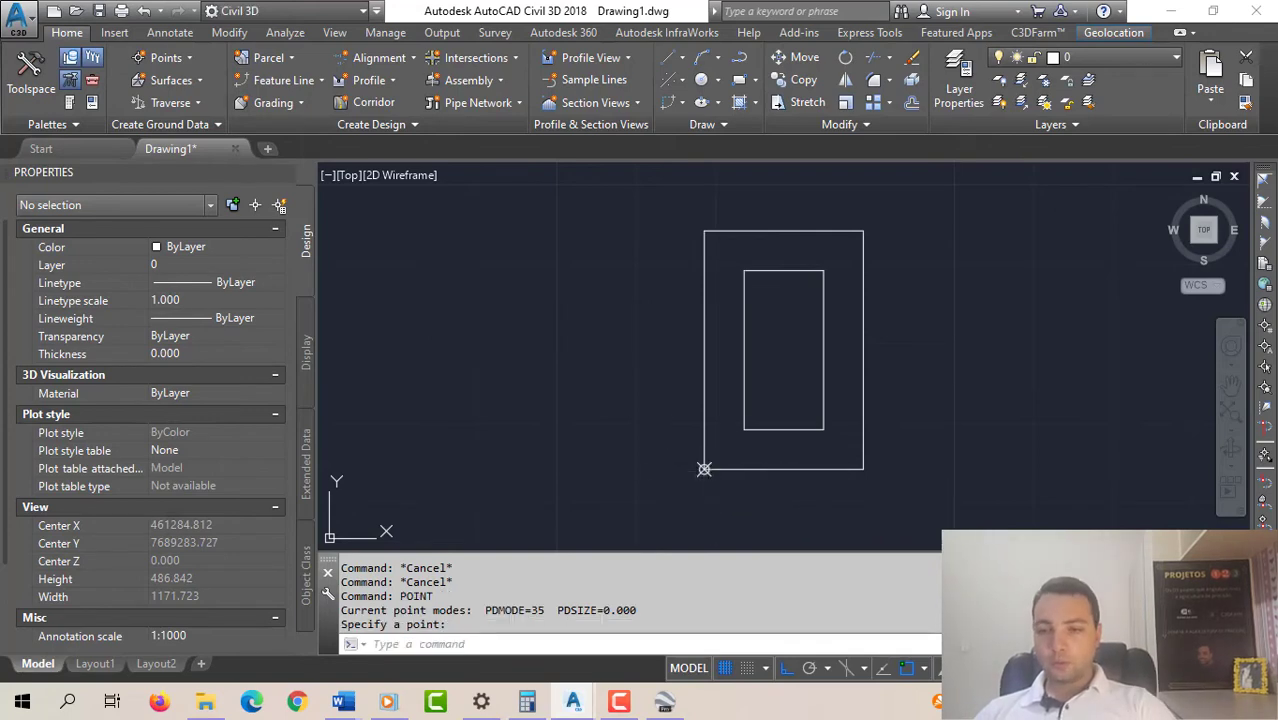
{"action": "key", "text": "Return"}
{"action": "left_click", "coordinate": [863, 468]}
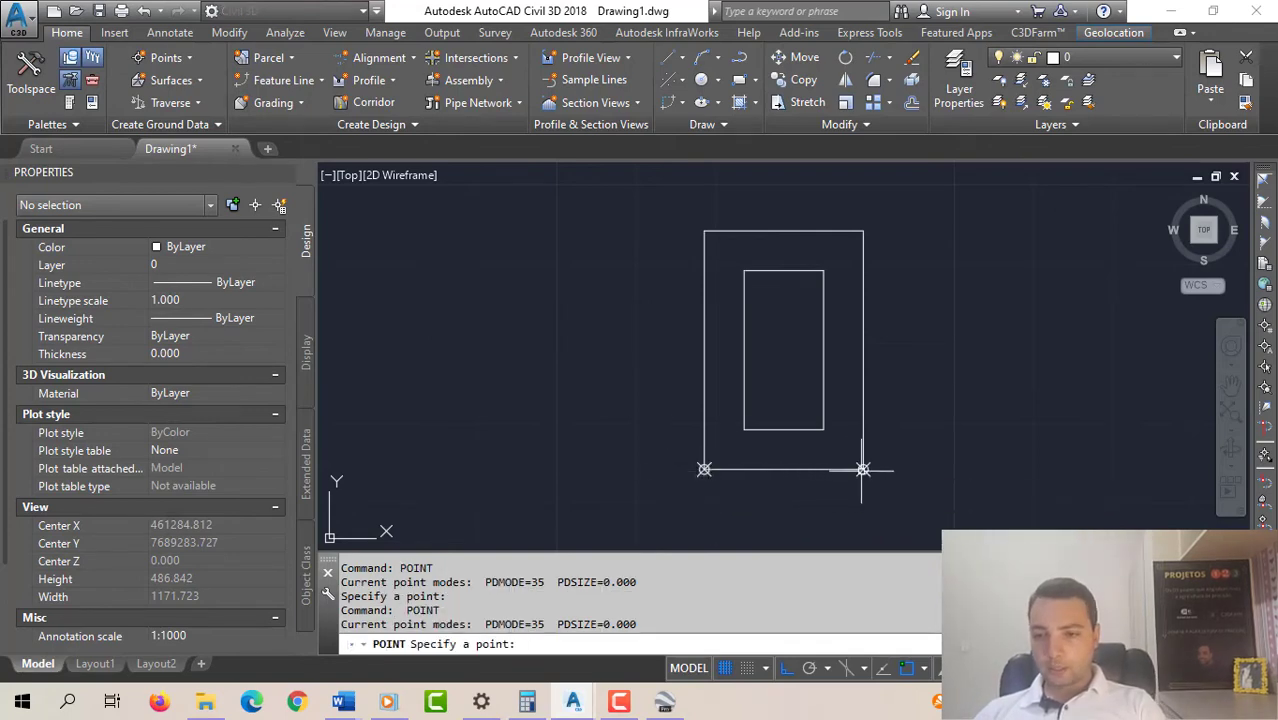
{"action": "left_click", "coordinate": [863, 231]}
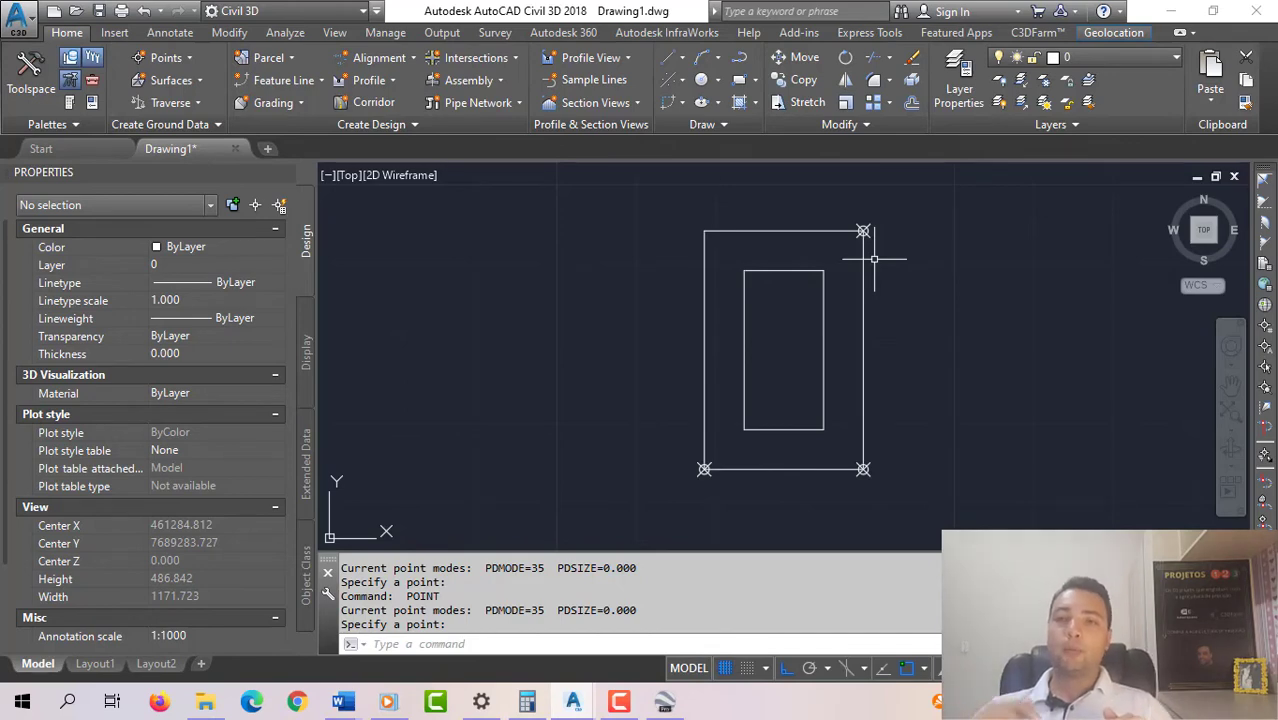
{"action": "key", "text": "space"}
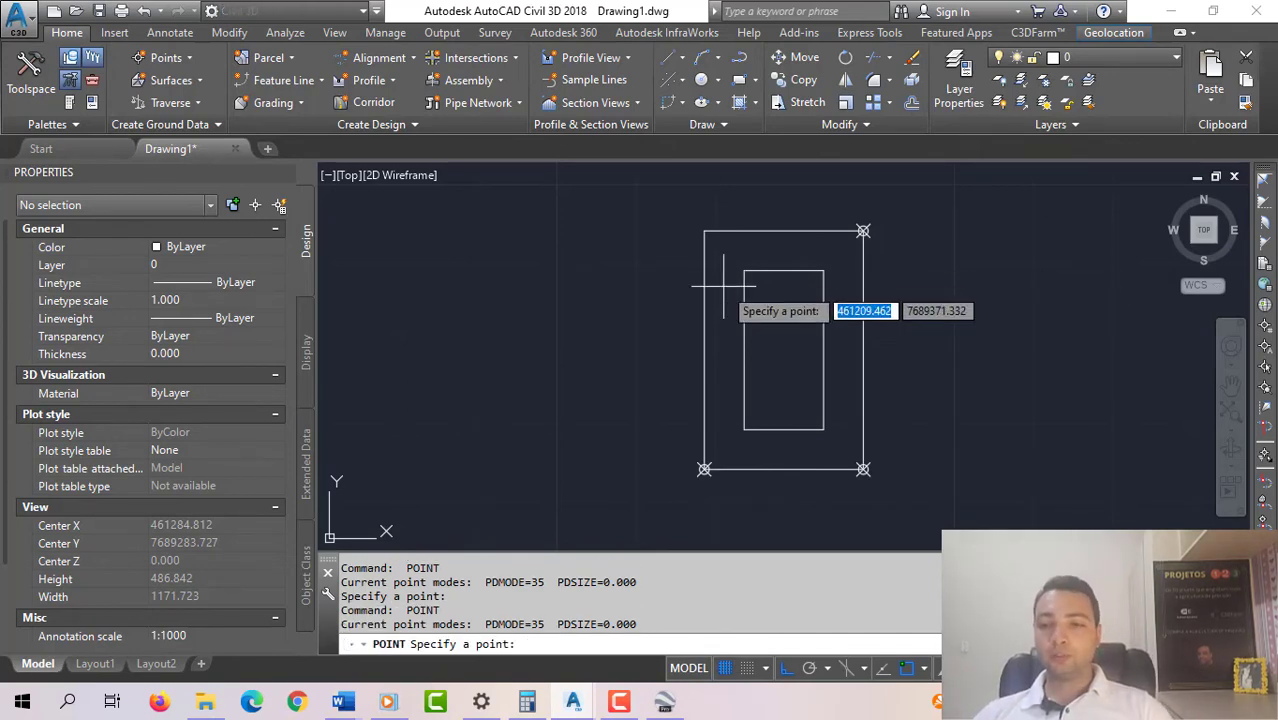
{"action": "left_click", "coordinate": [704, 231]}
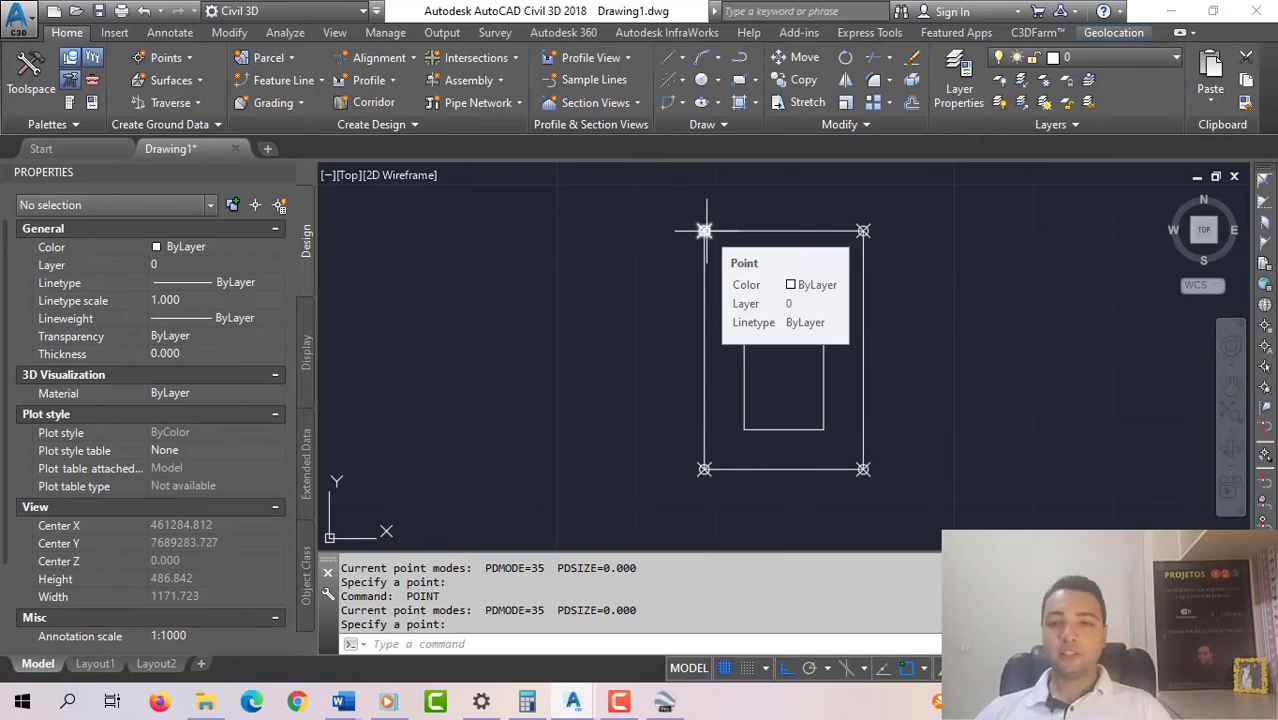
- Sketch an open three-segment orthogonal polyline in the empty area below and beside the rectangles
{"action": "scroll", "coordinate": [664, 294], "scroll_direction": "down", "scroll_amount": 4}
{"action": "key", "text": "Escape"}
{"action": "key", "text": "Escape"}
{"action": "key", "text": "Escape"}
{"action": "type", "text": "p"}
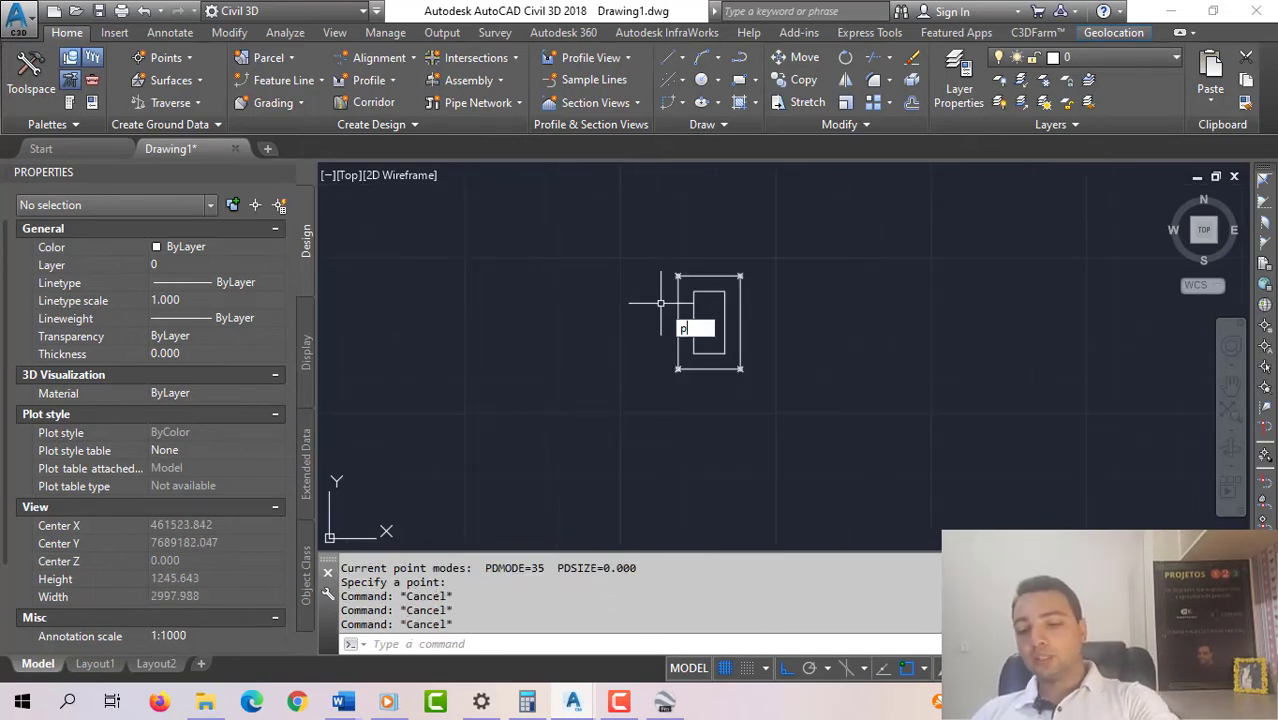
{"action": "type", "text": "l"}
{"action": "key", "text": "Return"}
{"action": "middle_click_drag", "start_coordinate": [475, 464], "coordinate": [599, 379]}
{"action": "left_click", "coordinate": [596, 392]}
{"action": "left_click", "coordinate": [732, 392]}
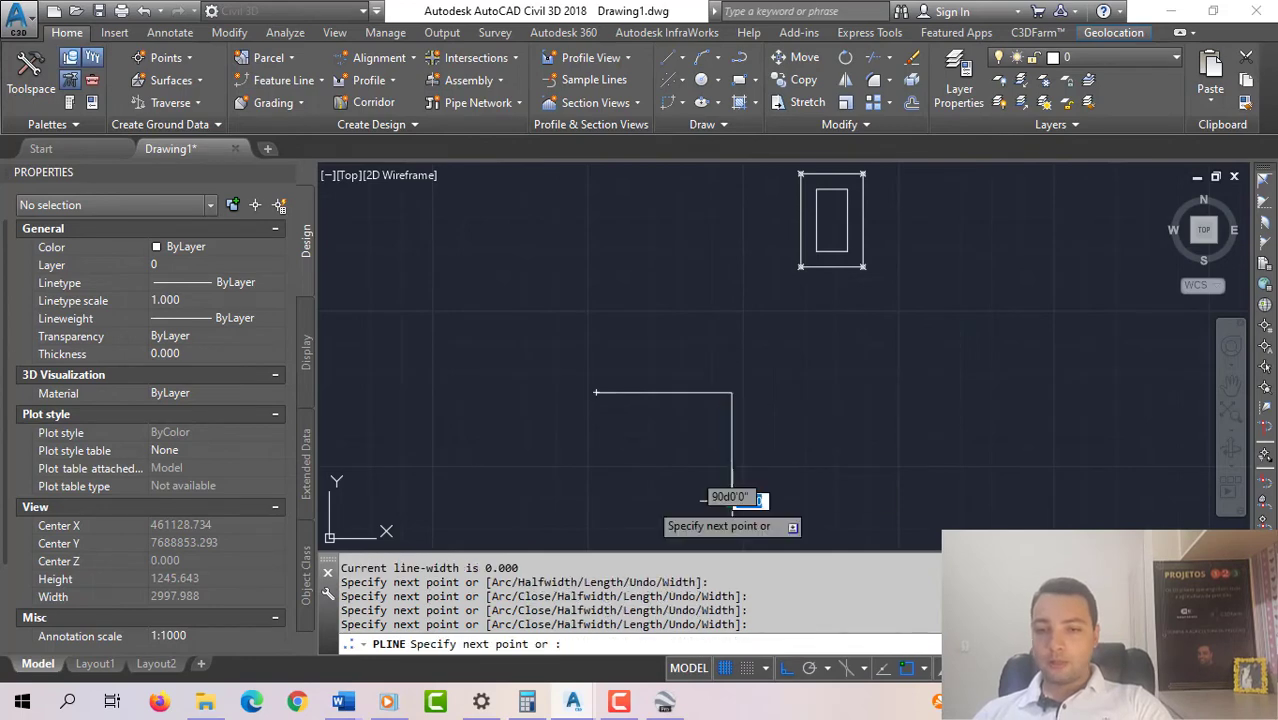
{"action": "left_click", "coordinate": [732, 500]}
{"action": "left_click", "coordinate": [540, 488]}
{"action": "key", "text": "Escape"}
- Sketch a horizontal polyline just above the three-segment one, and erase both polylines
{"action": "key", "text": "space"}
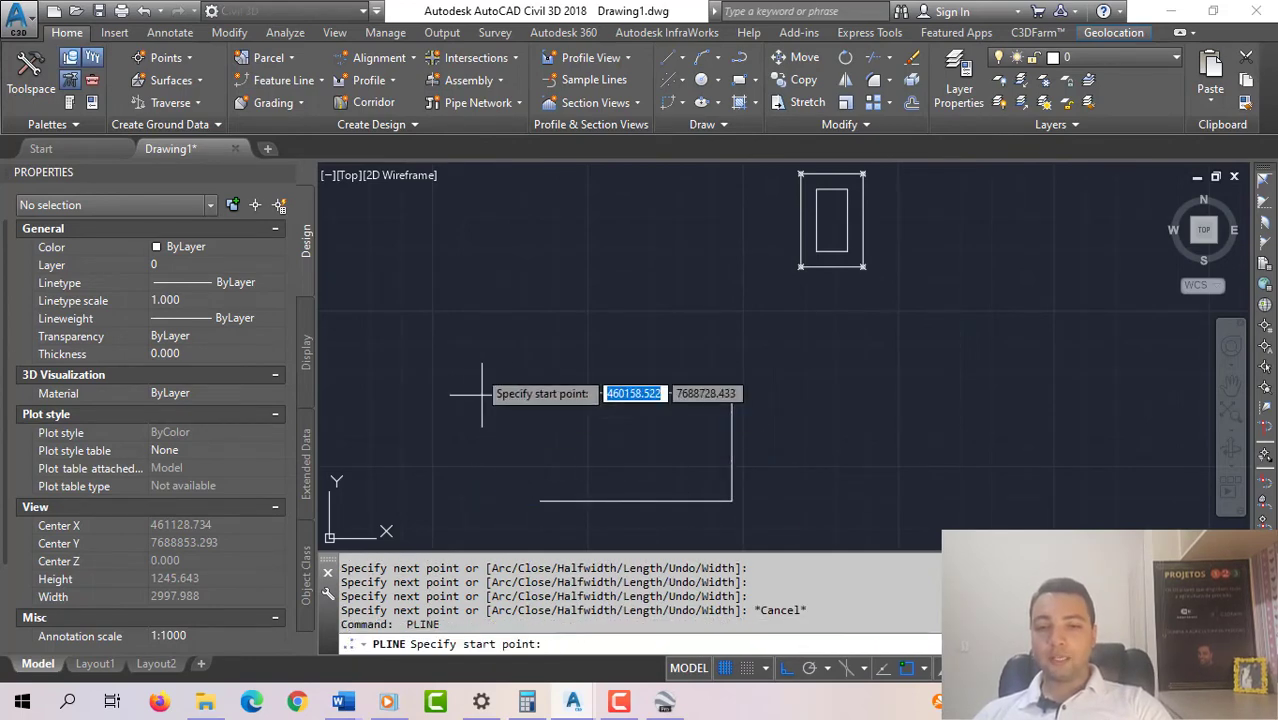
{"action": "left_click", "coordinate": [477, 363]}
{"action": "left_click", "coordinate": [772, 363]}
{"action": "key", "text": "Escape"}
{"action": "left_click", "coordinate": [693, 395]}
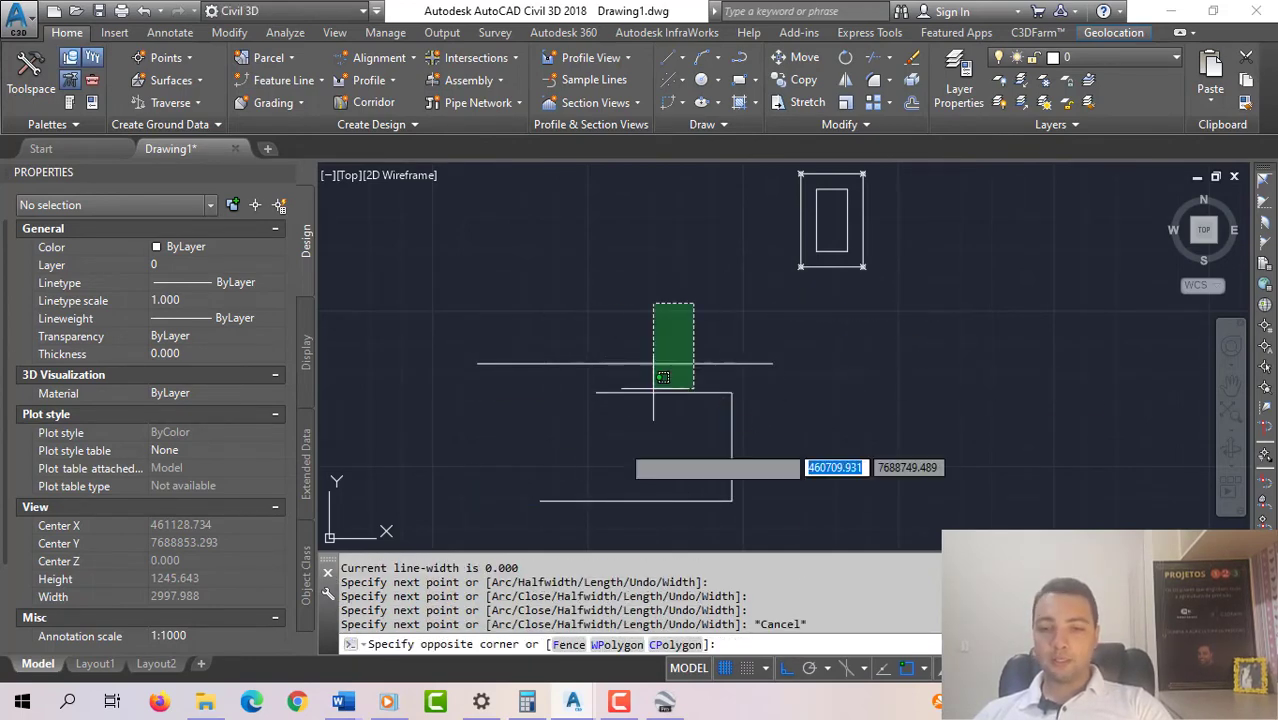
{"action": "left_click", "coordinate": [656, 296]}
{"action": "key", "text": "Delete"}
- Check the X and Y positions of the points on the outer rectangle's two lower corners
{"action": "scroll", "coordinate": [666, 314], "scroll_direction": "up", "scroll_amount": 3}
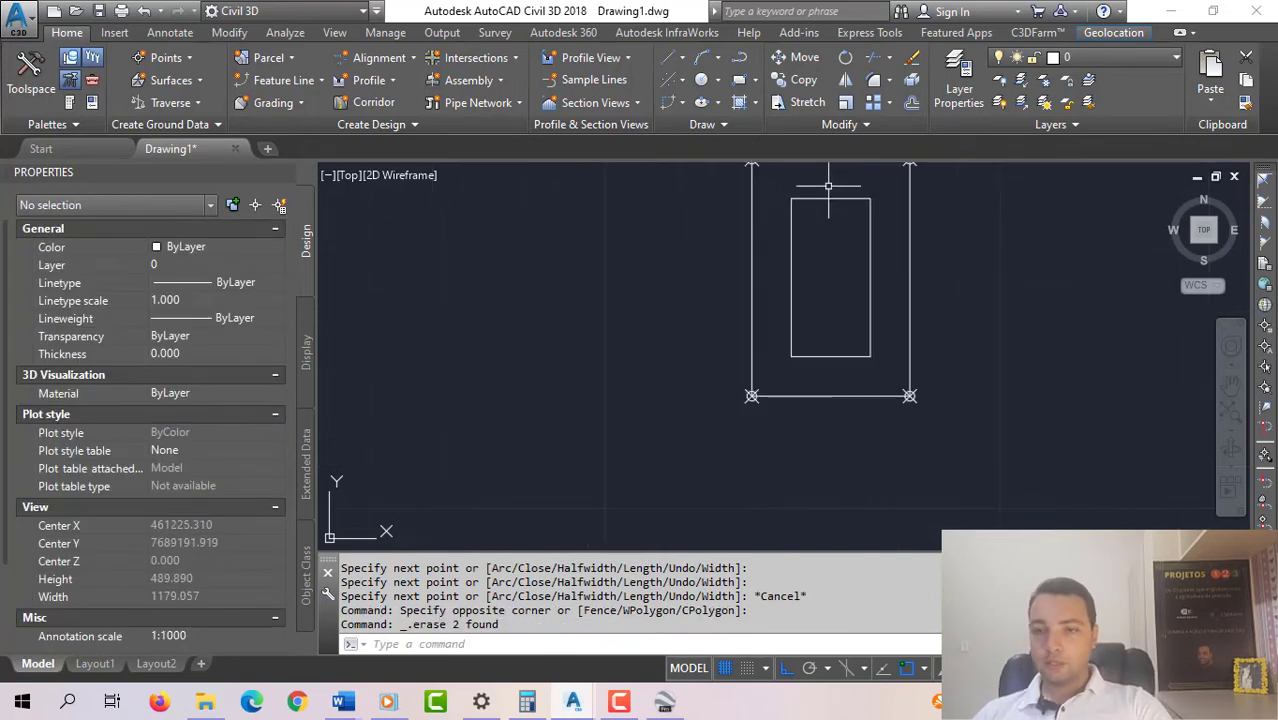
{"action": "middle_click_drag", "start_coordinate": [666, 314], "coordinate": [647, 288]}
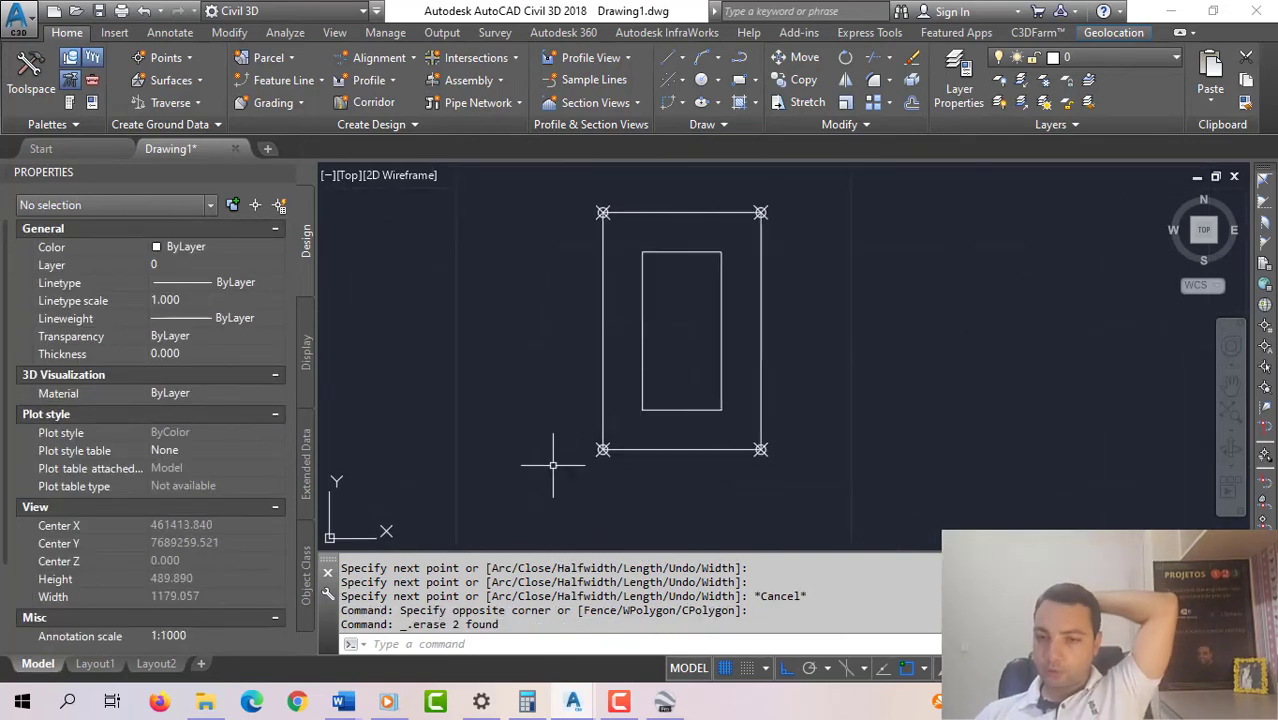
{"action": "left_click", "coordinate": [574, 428]}
{"action": "left_click", "coordinate": [632, 476]}
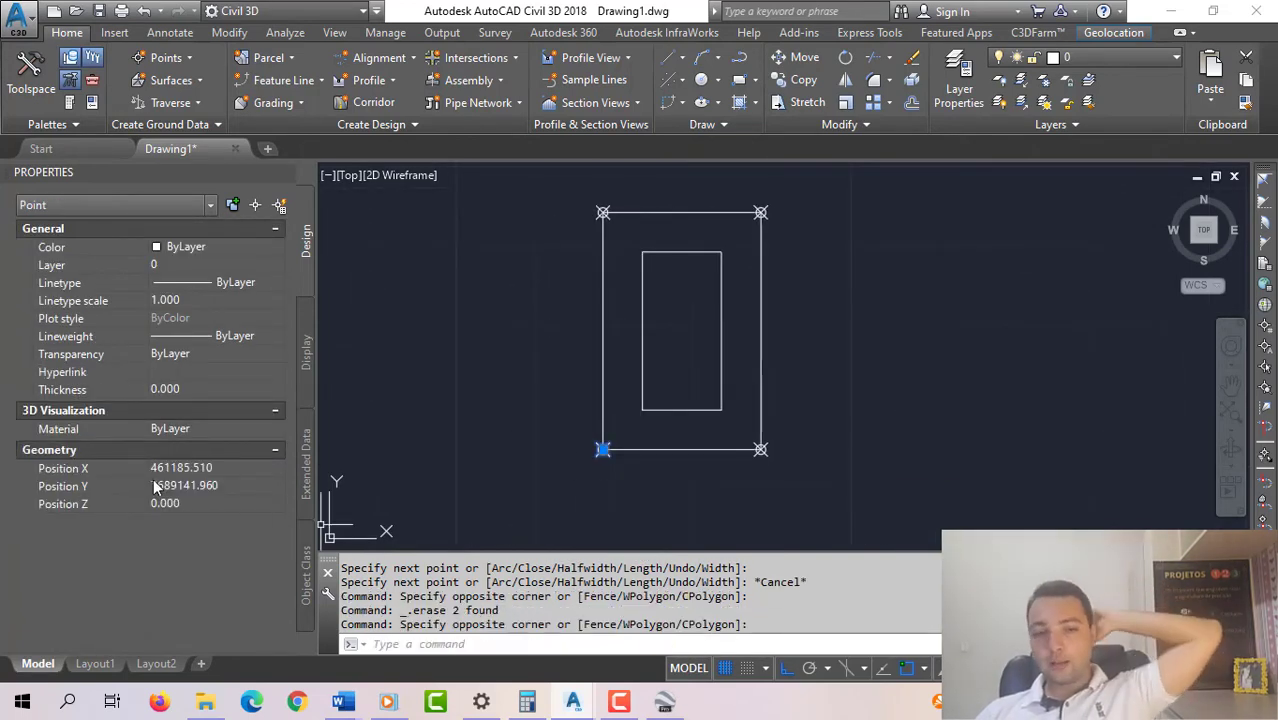
{"action": "key", "text": "Escape"}
{"action": "left_click", "coordinate": [758, 425]}
{"action": "left_click", "coordinate": [748, 414]}
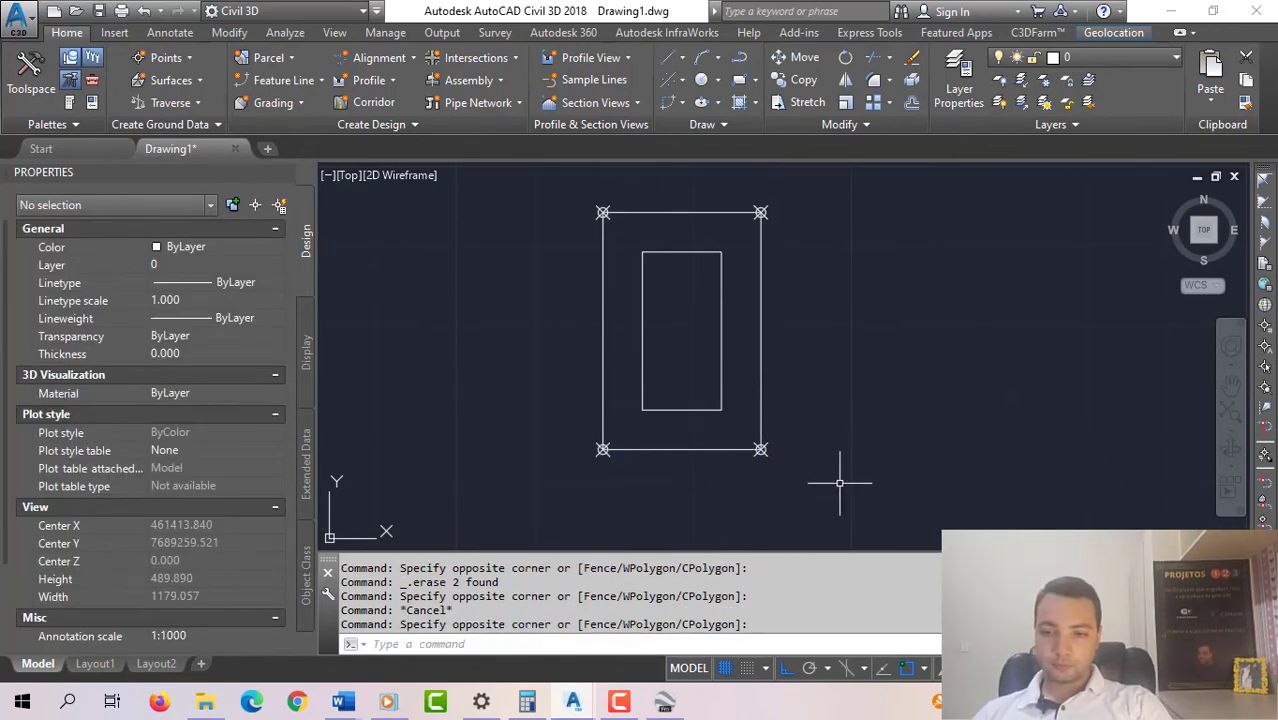
{"action": "left_click", "coordinate": [760, 449]}
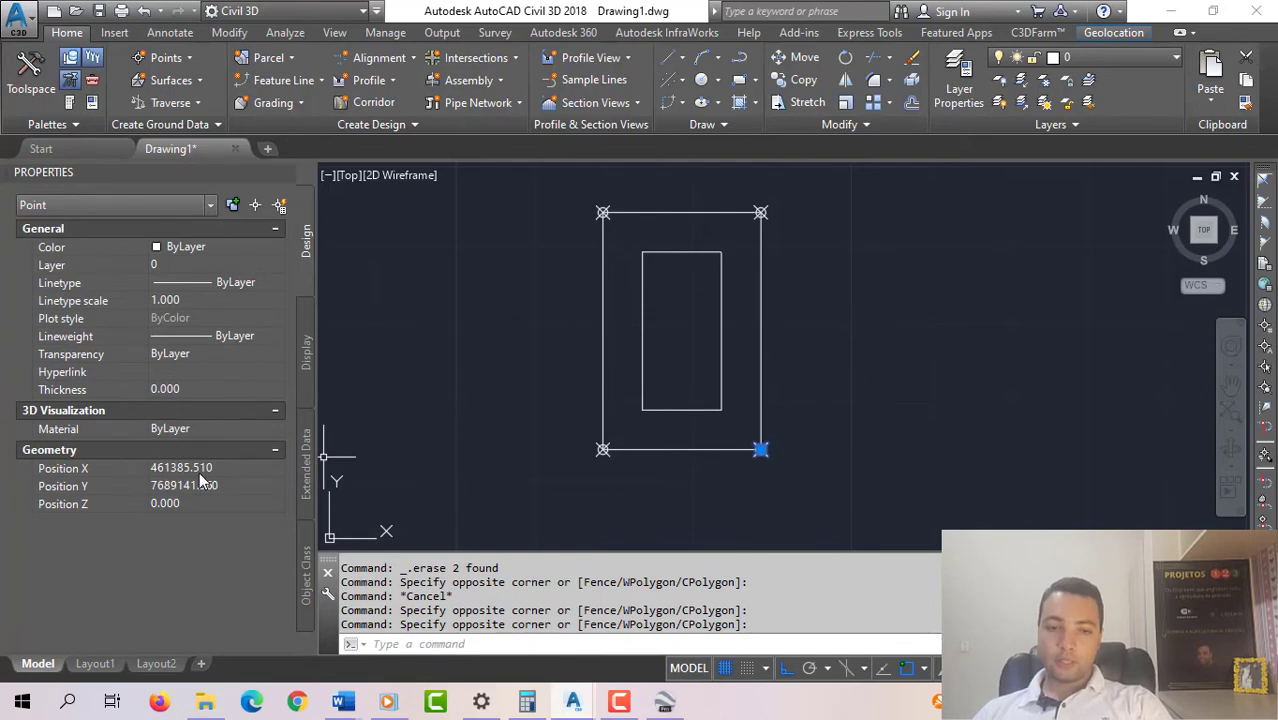
{"action": "key", "text": "Escape"}
{"action": "key", "text": "Escape"}
{"action": "key", "text": "Escape"}
- Check the X and Y positions of the points on the outer rectangle's two upper corners
{"action": "left_click", "coordinate": [556, 171]}
{"action": "left_click", "coordinate": [716, 334]}
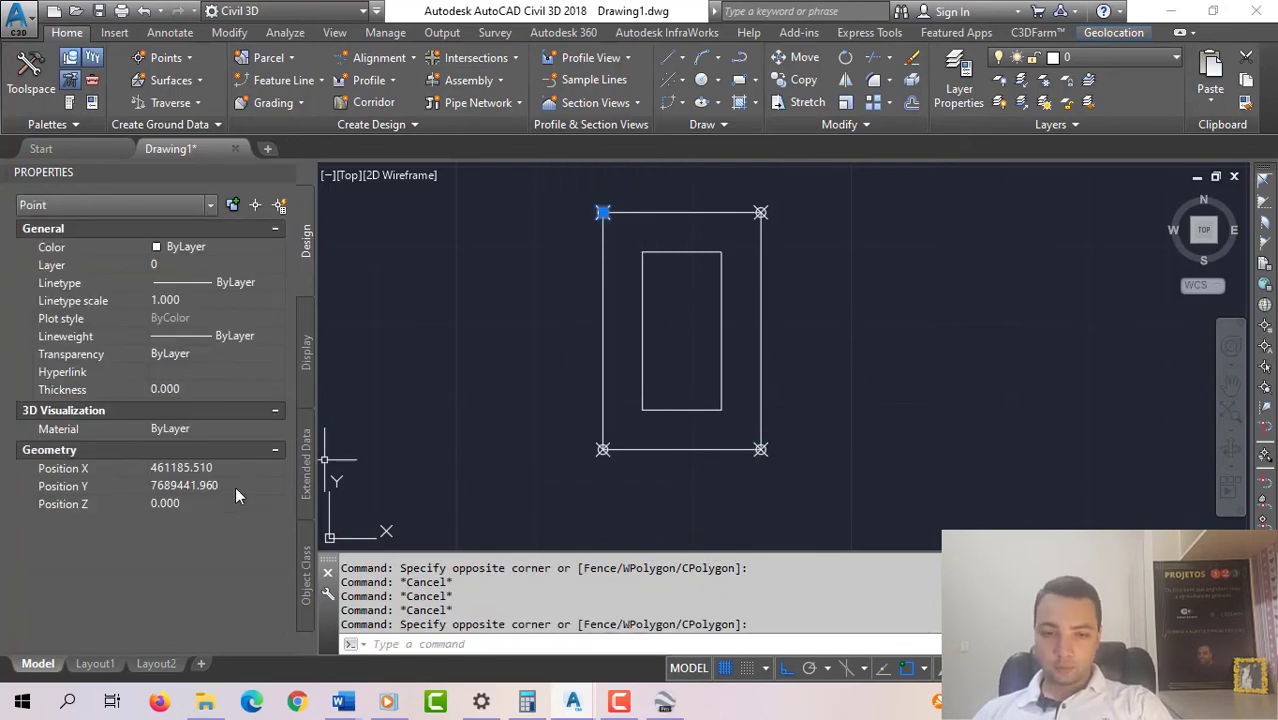
{"action": "key", "text": "Escape"}
{"action": "key", "text": "Escape"}
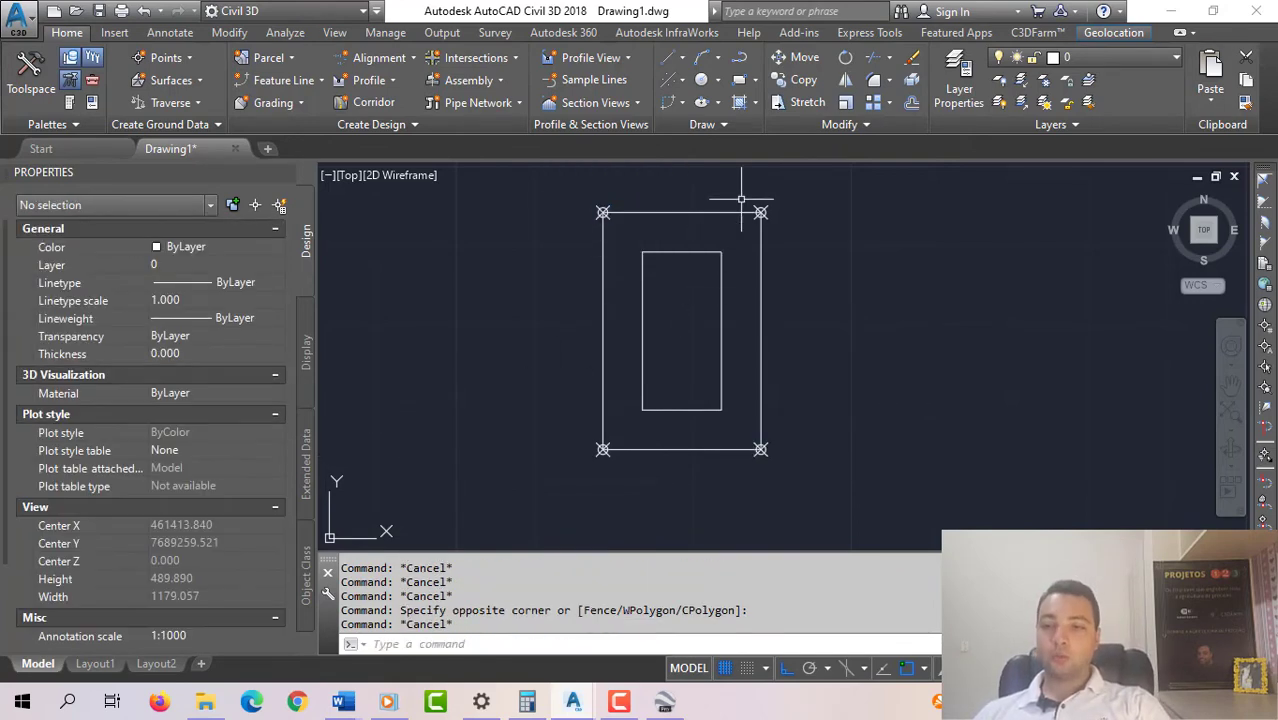
{"action": "left_click", "coordinate": [744, 176]}
{"action": "left_click", "coordinate": [858, 310]}
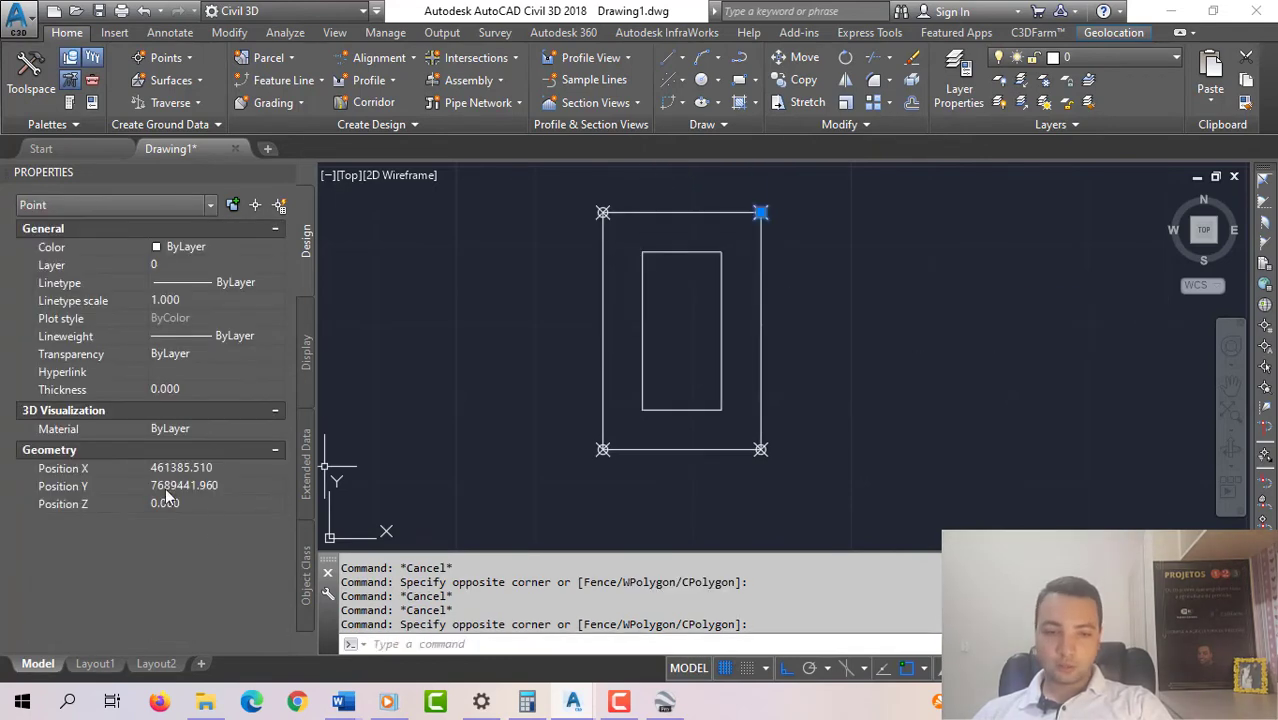
{"action": "key", "text": "Escape"}
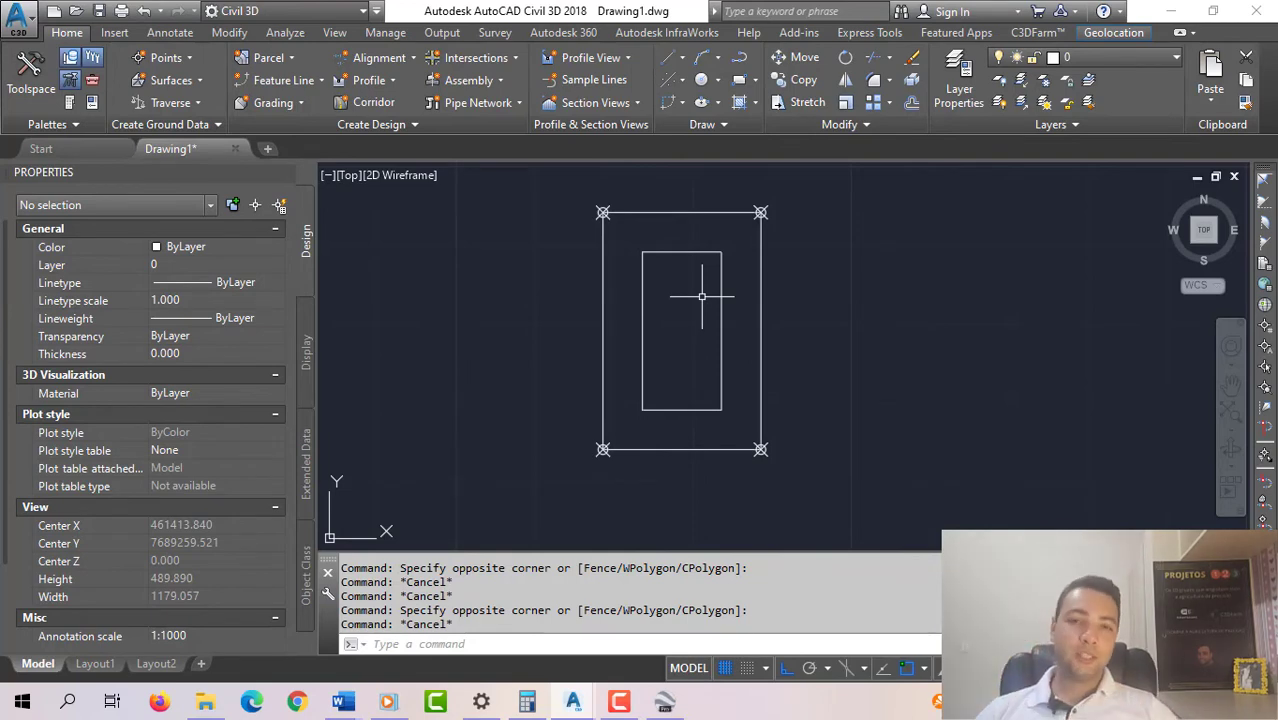
- Generate a Google terrain surface with C3DFarm over a roughly square area to the right of the rectangles
{"action": "scroll", "coordinate": [870, 334], "scroll_direction": "down", "scroll_amount": 3}
{"action": "middle_click_drag", "start_coordinate": [870, 334], "coordinate": [765, 391]}
{"action": "scroll", "coordinate": [765, 391], "scroll_direction": "down", "scroll_amount": 4}
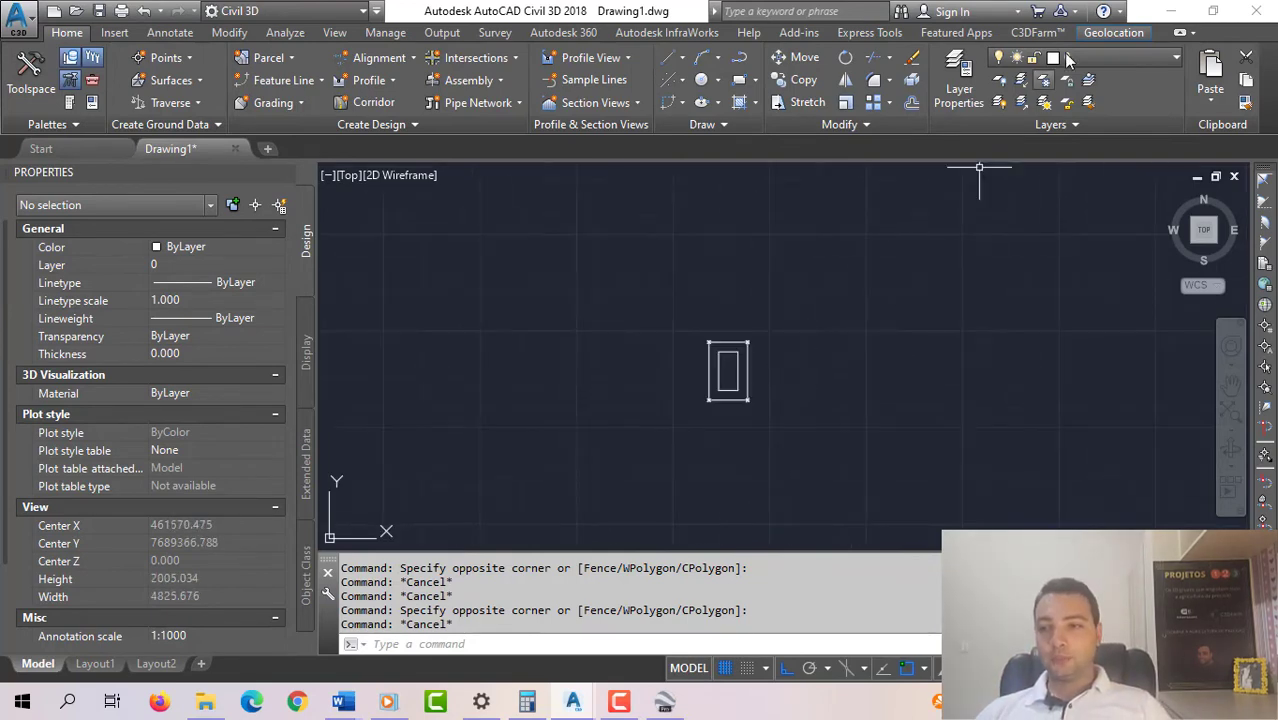
{"action": "left_click", "coordinate": [1037, 33]}
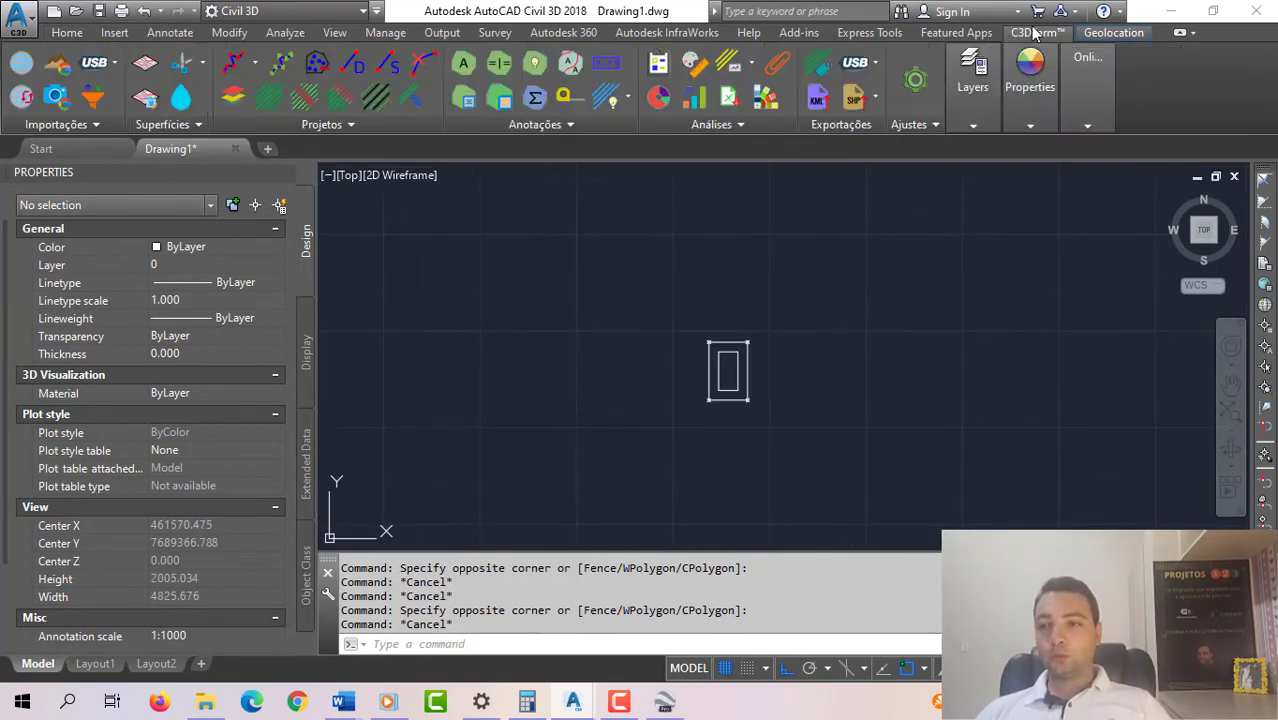
{"action": "left_click", "coordinate": [56, 93]}
{"action": "scroll", "coordinate": [684, 310], "scroll_direction": "down", "scroll_amount": 4}
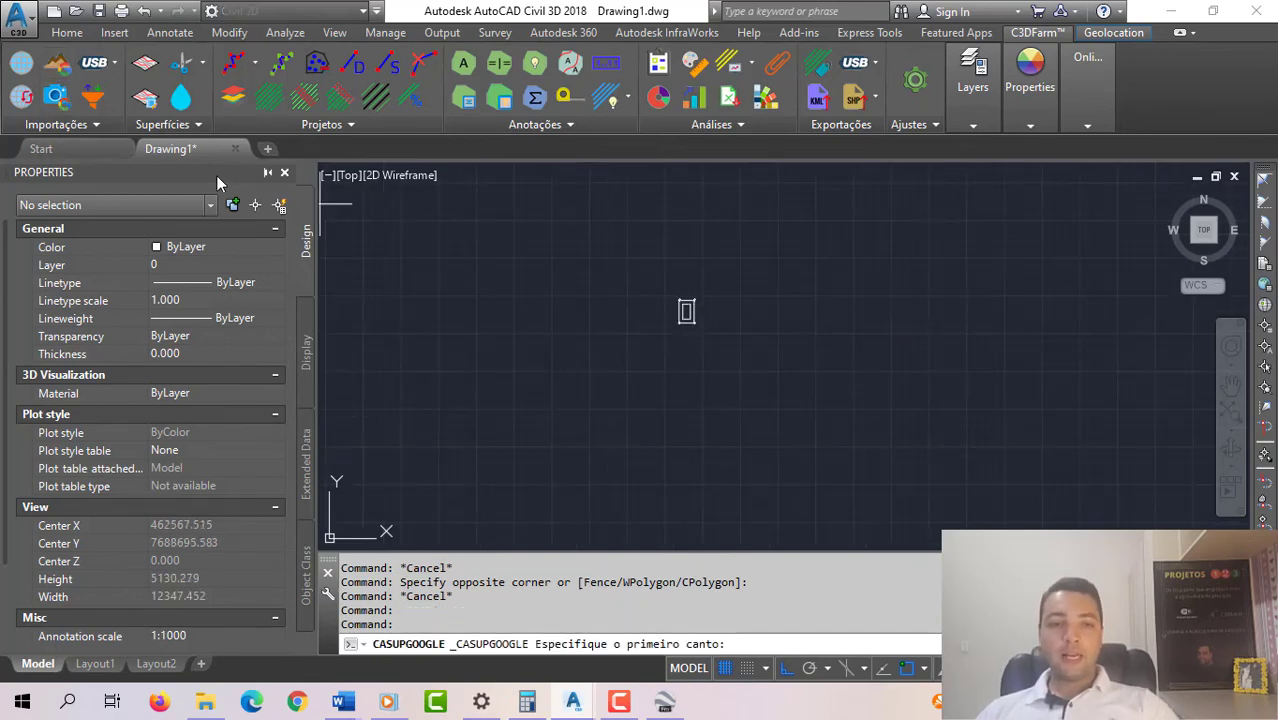
{"action": "key", "text": "Escape"}
{"action": "key", "text": "Escape"}
{"action": "key", "text": "Escape"}
{"action": "left_click", "coordinate": [57, 72]}
{"action": "middle_click_drag", "start_coordinate": [837, 381], "coordinate": [639, 345]}
{"action": "left_click", "coordinate": [586, 250]}
{"action": "left_click", "coordinate": [672, 340]}
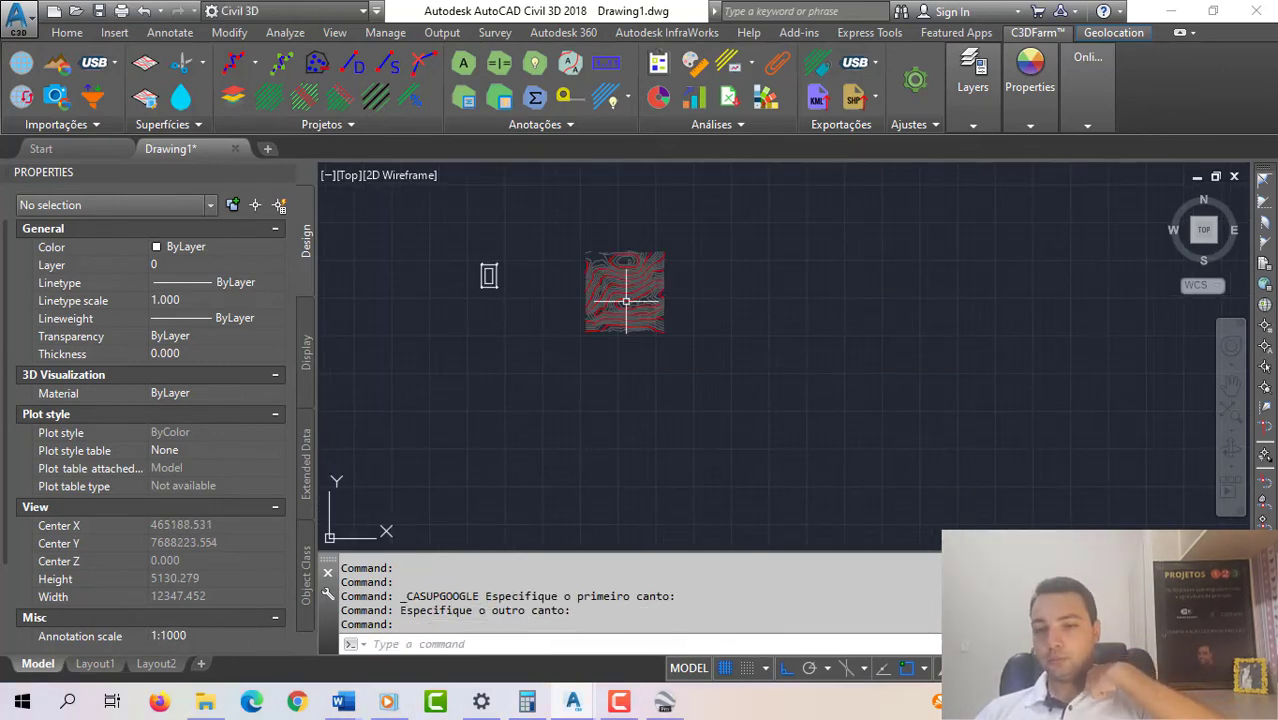
- Examine the contour lines of the generated Google terrain surface and its elevation near the middle
{"action": "scroll", "coordinate": [625, 300], "scroll_direction": "up", "scroll_amount": 6}
{"action": "scroll", "coordinate": [640, 285], "scroll_direction": "down", "scroll_amount": 1}
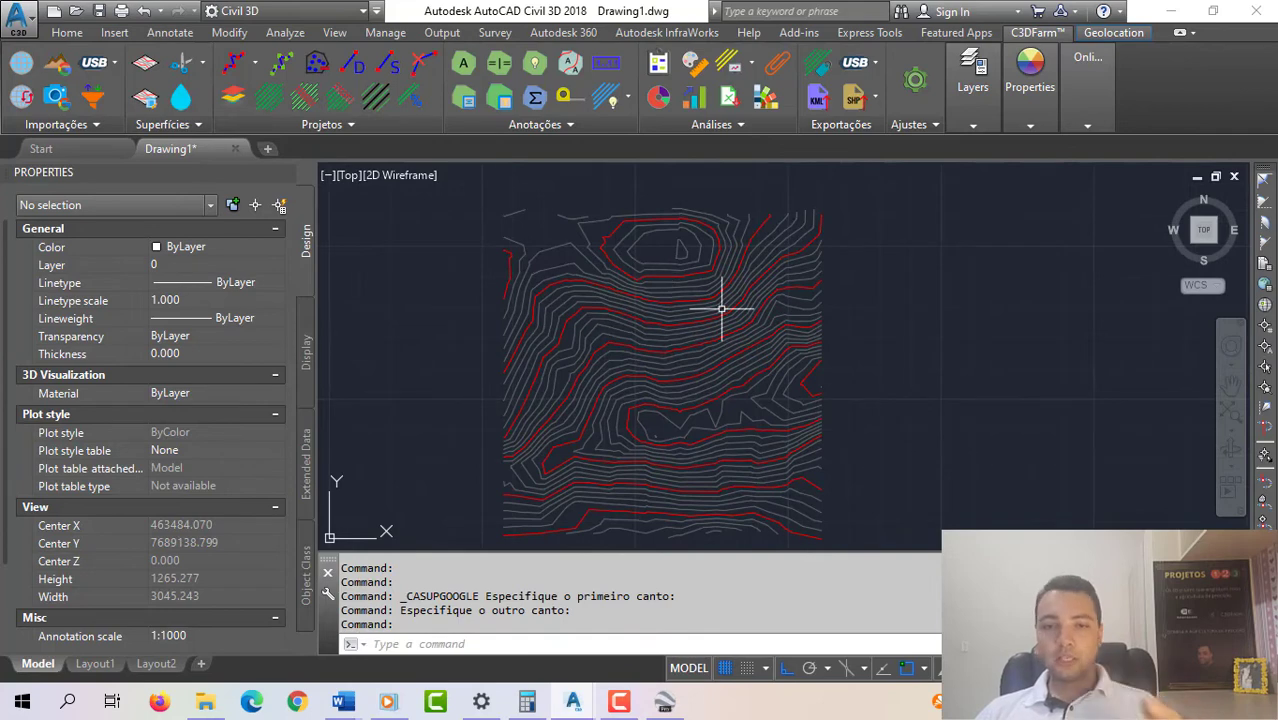
{"action": "middle_click_drag", "start_coordinate": [672, 298], "coordinate": [706, 277]}
{"action": "key", "text": "Escape"}
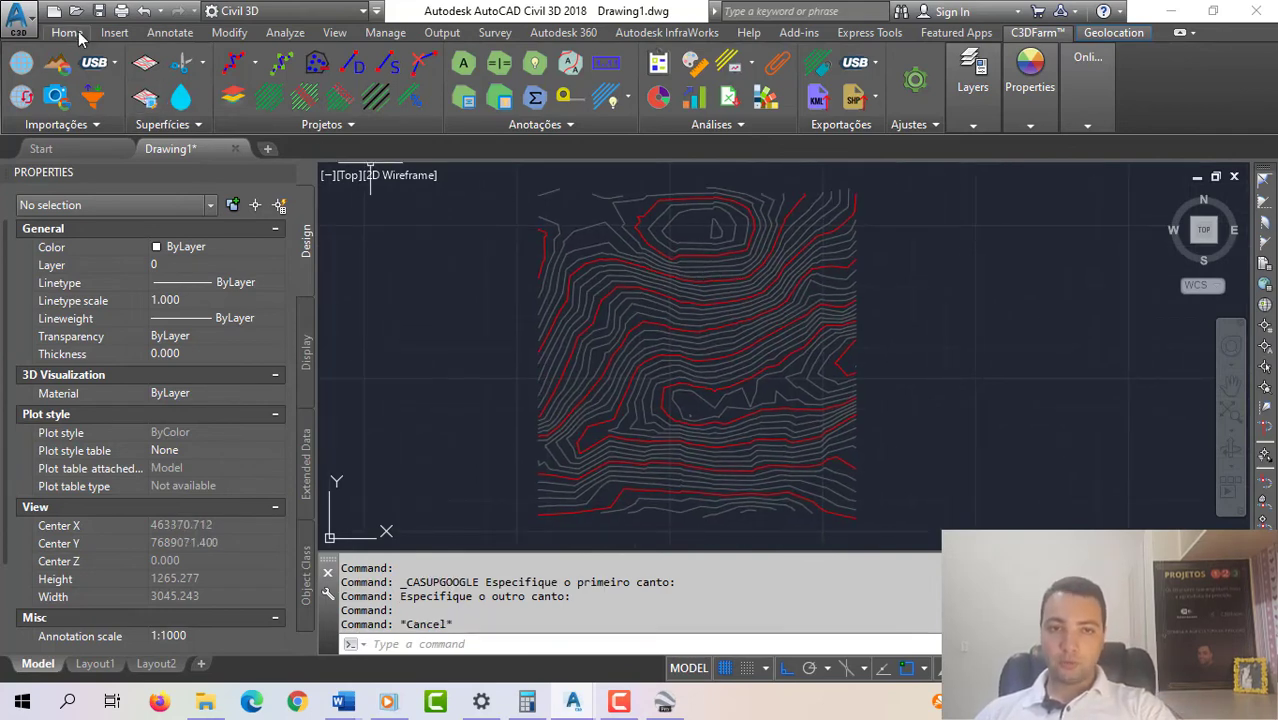
{"action": "left_click", "coordinate": [67, 32]}
{"action": "middle_click_drag", "start_coordinate": [674, 284], "coordinate": [664, 287]}
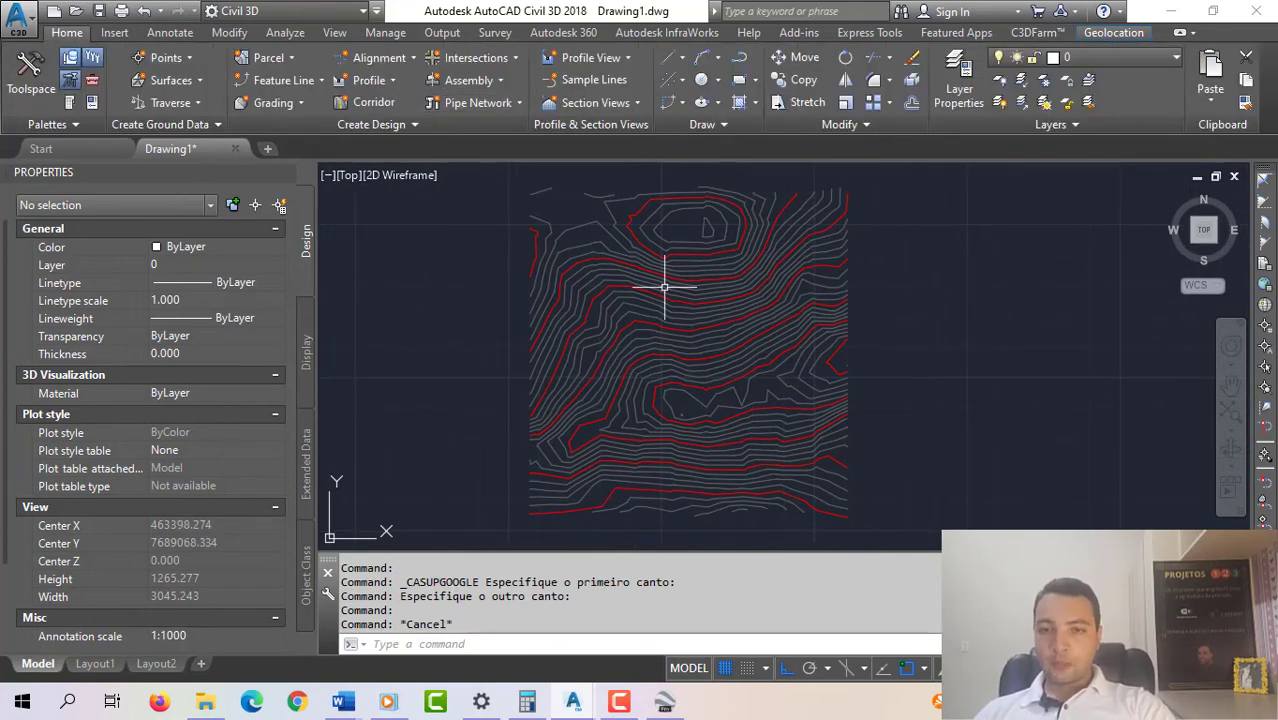
{"action": "mouse_move", "coordinate": [664, 287]}
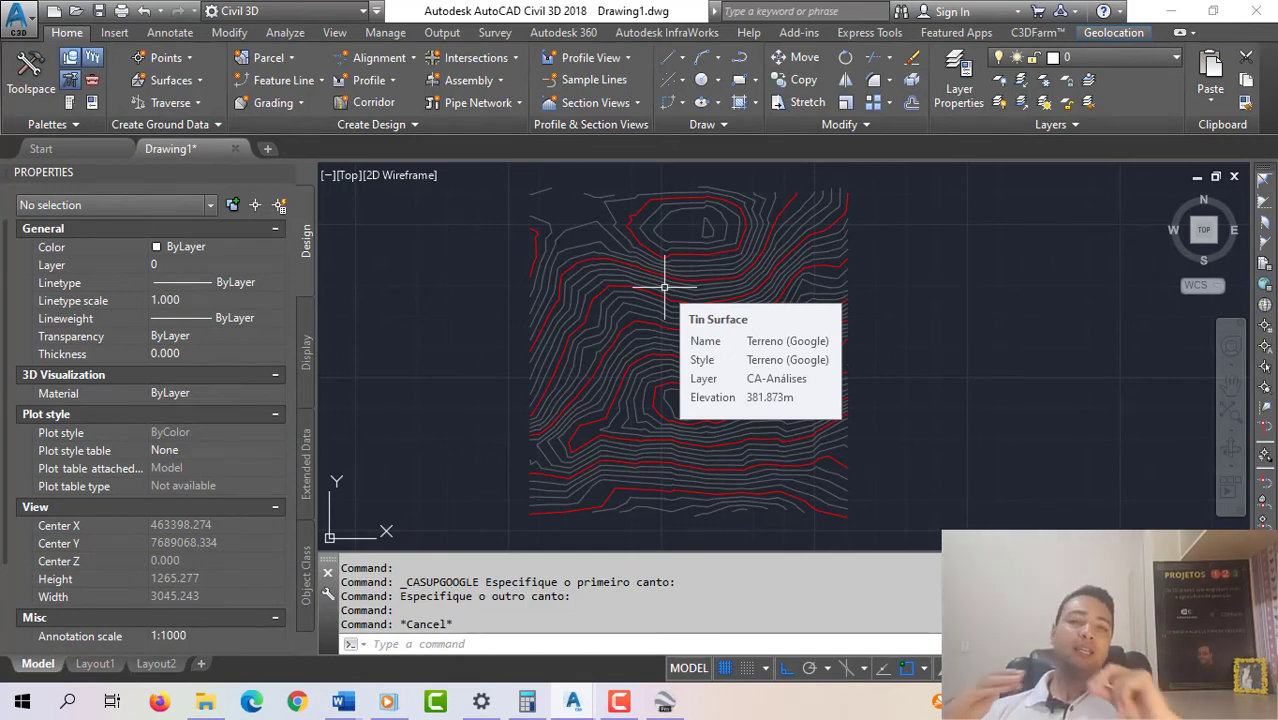
{"action": "key", "text": "Escape"}
{"action": "key", "text": "Escape"}
{"action": "key", "text": "Escape"}
{"action": "key", "text": "Escape"}
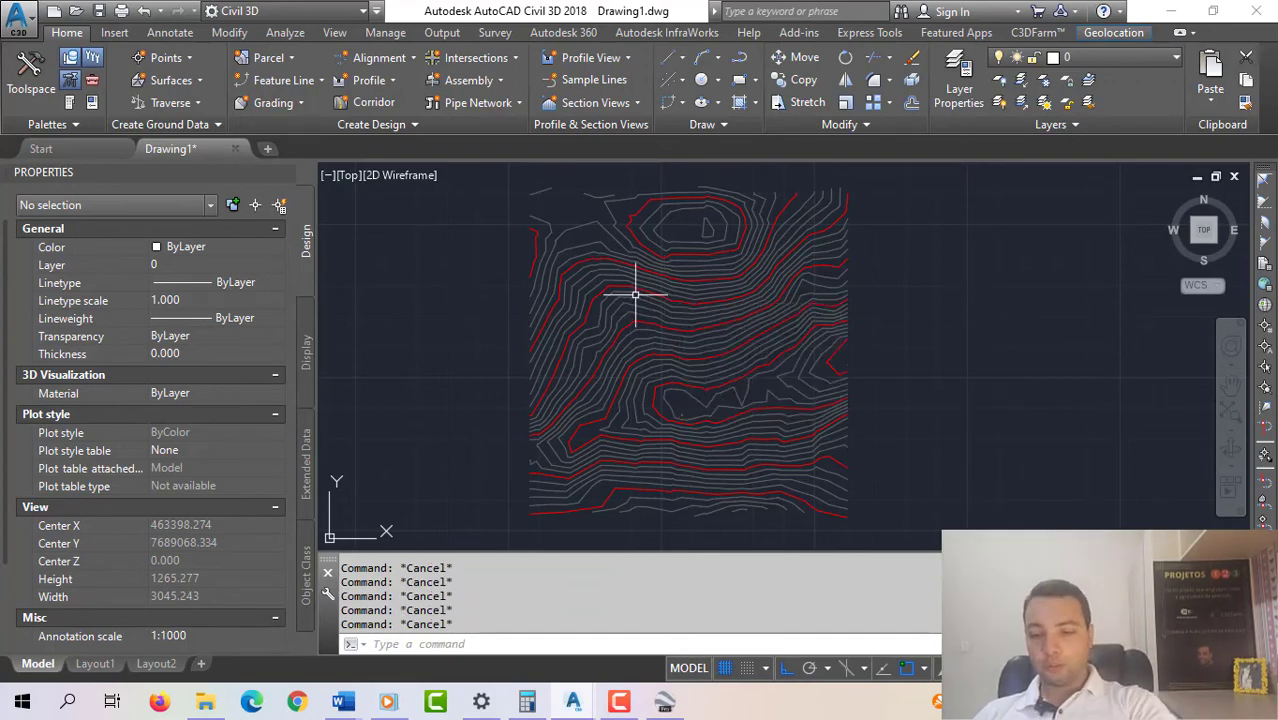
- Draw a straight polyline about 743 m long from the upper closed red contour down across the contours, and select it
{"action": "type", "text": "pl"}
{"action": "key", "text": "Return"}
{"action": "scroll", "coordinate": [625, 250], "scroll_direction": "up", "scroll_amount": 4}
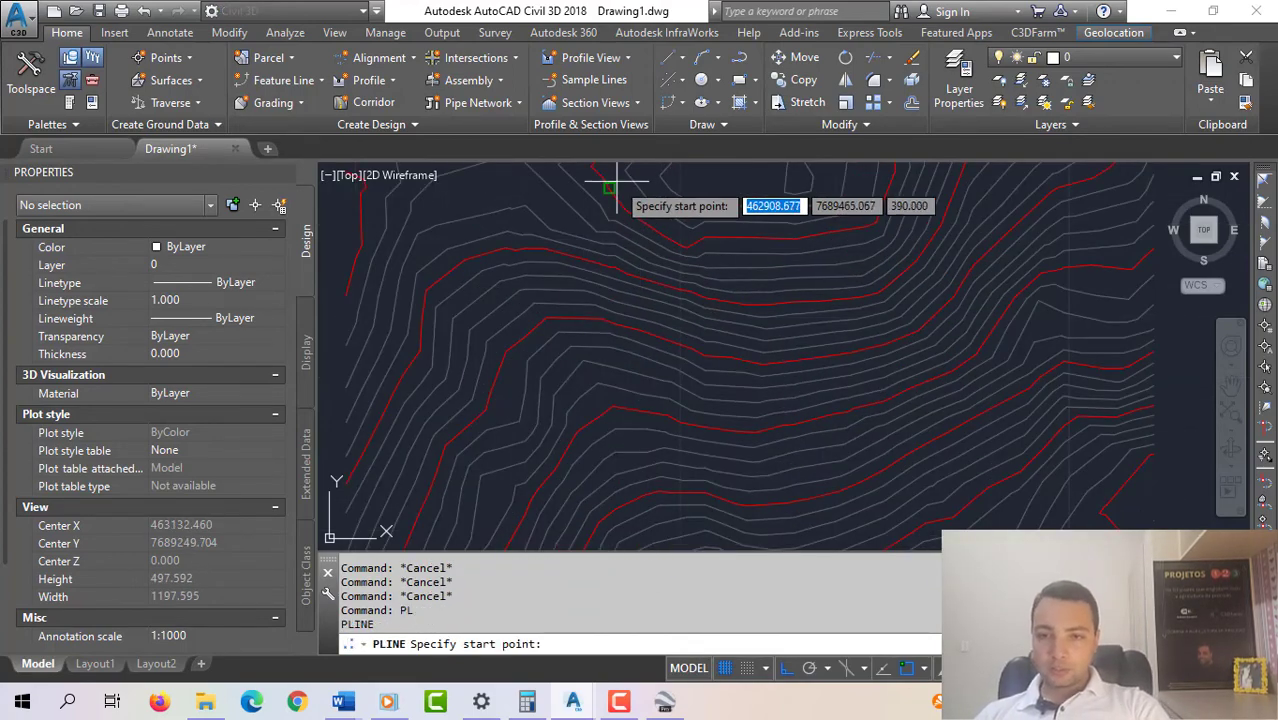
{"action": "left_click", "coordinate": [609, 187]}
{"action": "scroll", "coordinate": [645, 335], "scroll_direction": "down", "scroll_amount": 3}
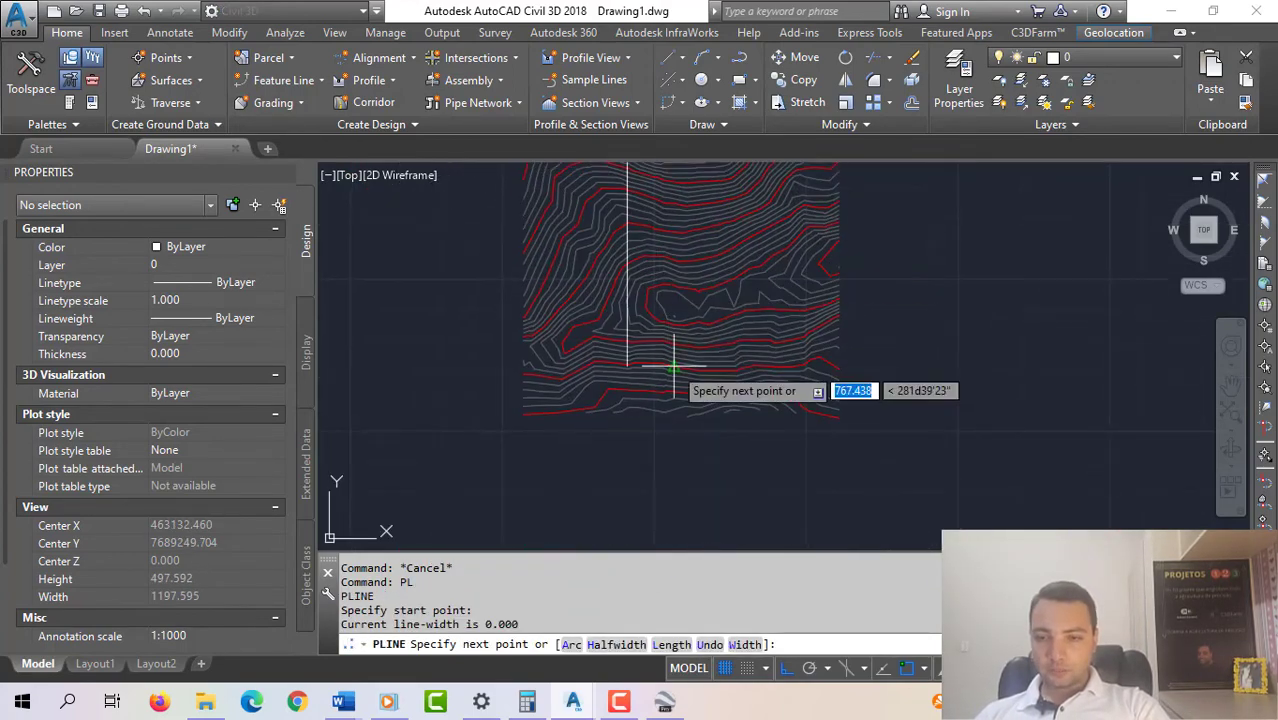
{"action": "scroll", "coordinate": [674, 370], "scroll_direction": "up", "scroll_amount": 2}
{"action": "left_click", "coordinate": [676, 338]}
{"action": "key", "text": "Escape"}
{"action": "key", "text": "Escape"}
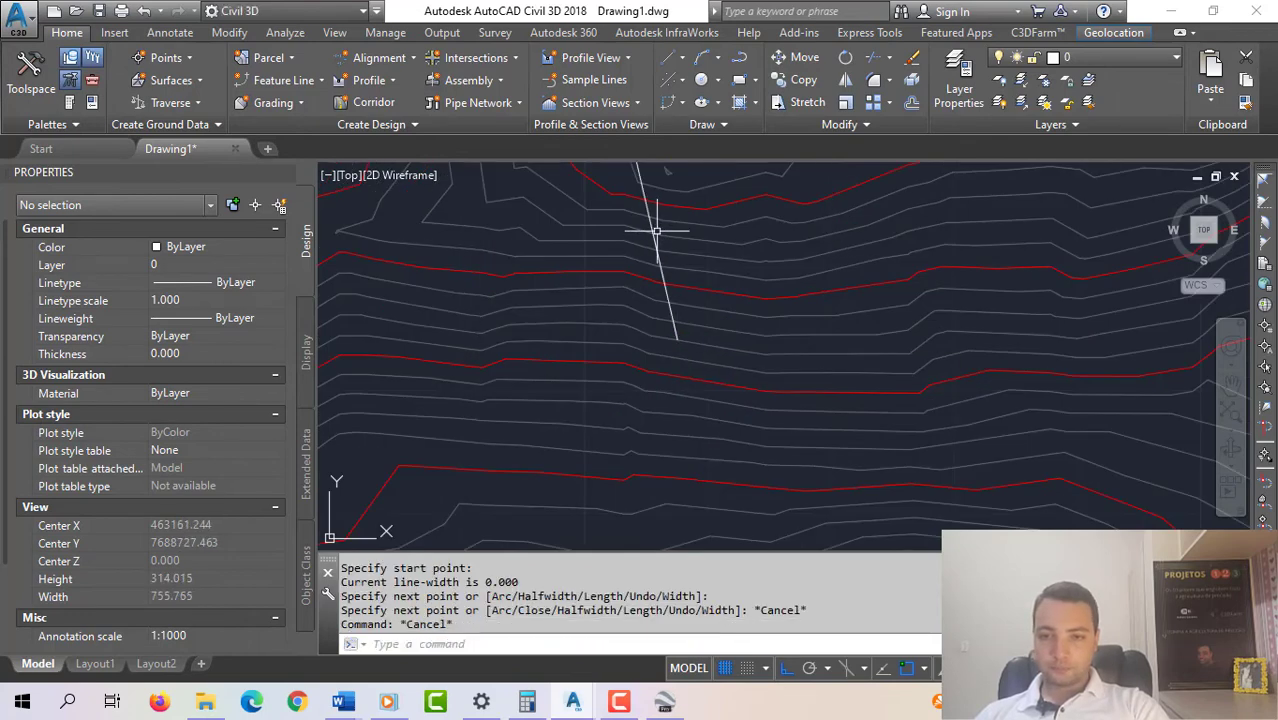
{"action": "left_click", "coordinate": [656, 231]}
{"action": "scroll", "coordinate": [650, 320], "scroll_direction": "down", "scroll_amount": 3}
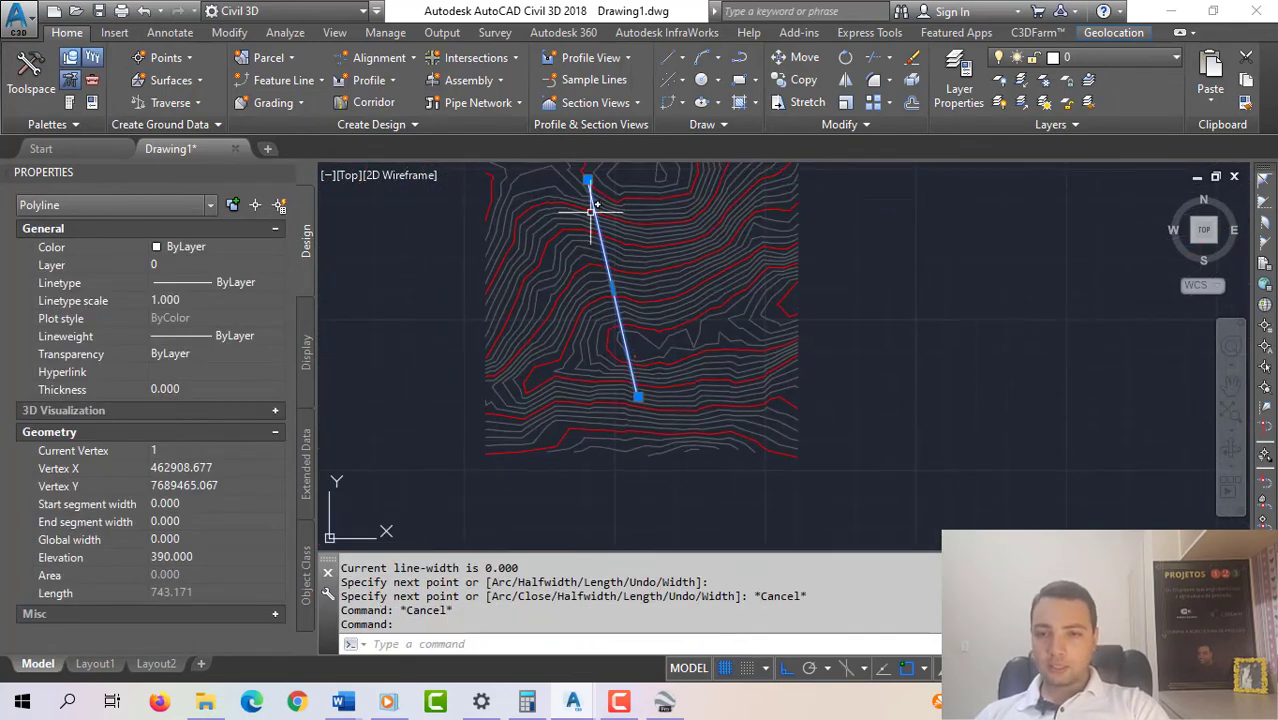
{"action": "key", "text": "Escape"}
{"action": "key", "text": "Escape"}
{"action": "key", "text": "Escape"}
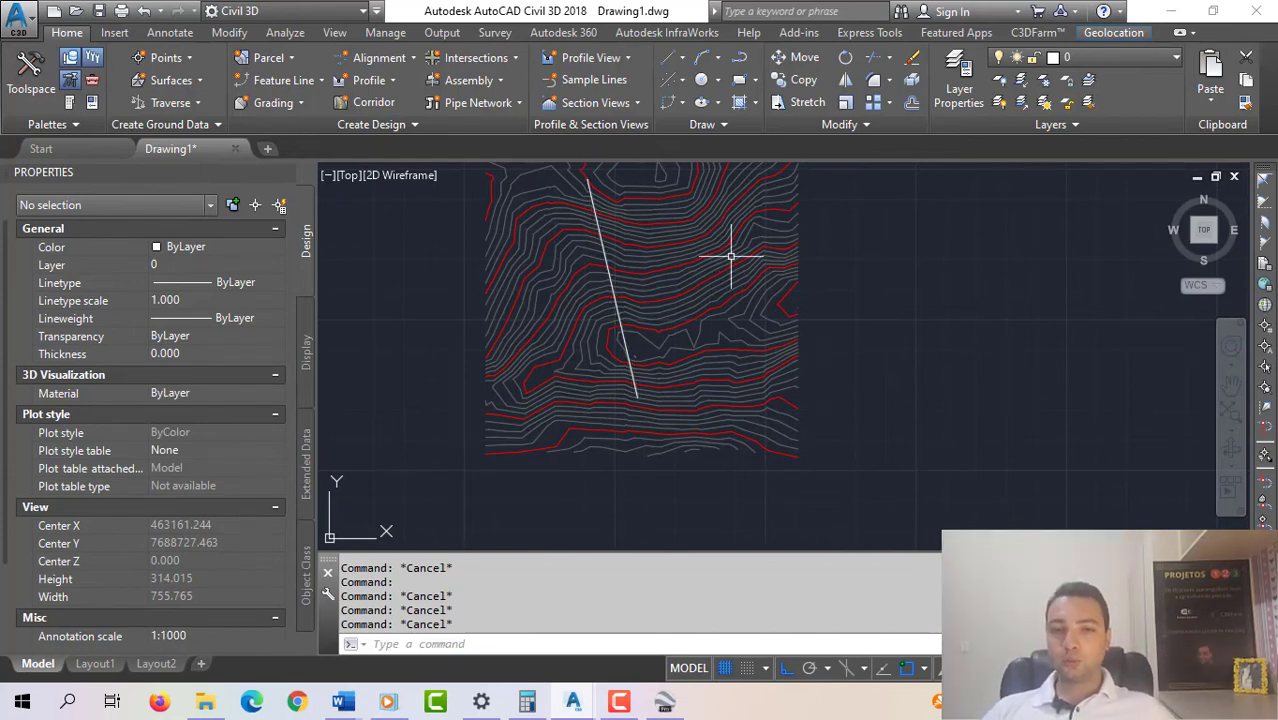
{"action": "left_click", "coordinate": [391, 63]}
{"action": "left_click", "coordinate": [442, 57]}
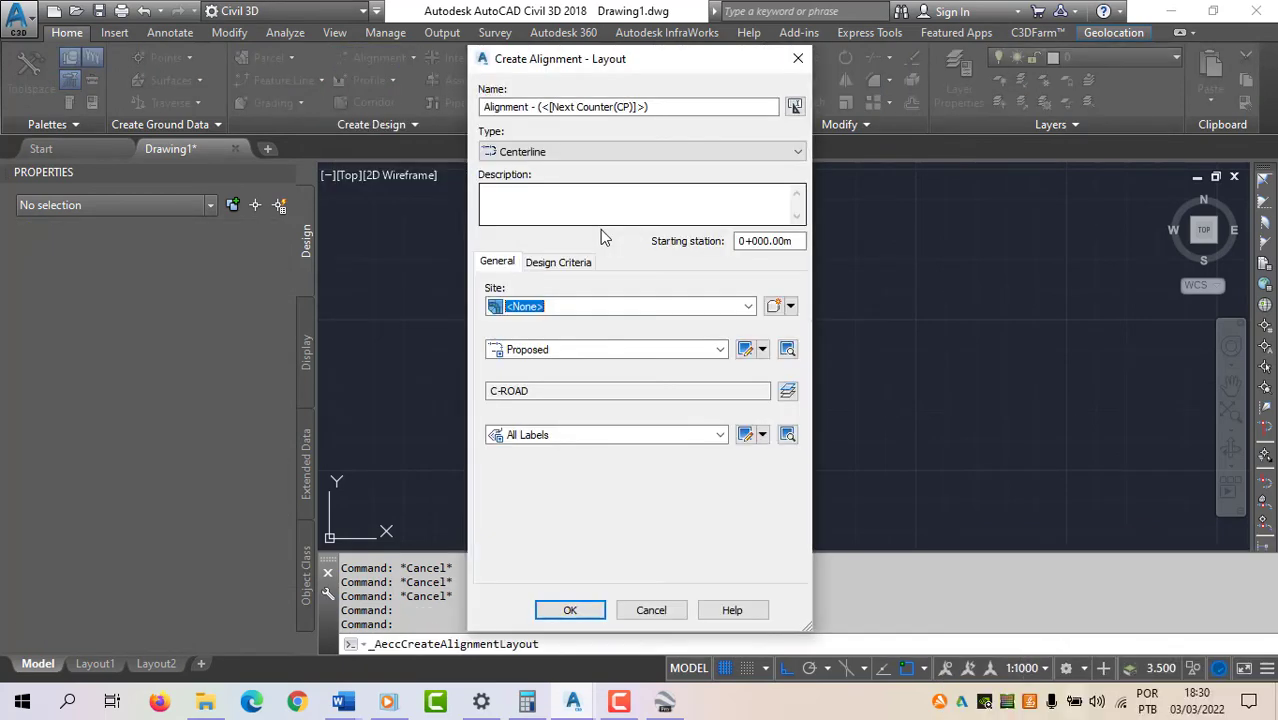
{"action": "left_click", "coordinate": [798, 58]}
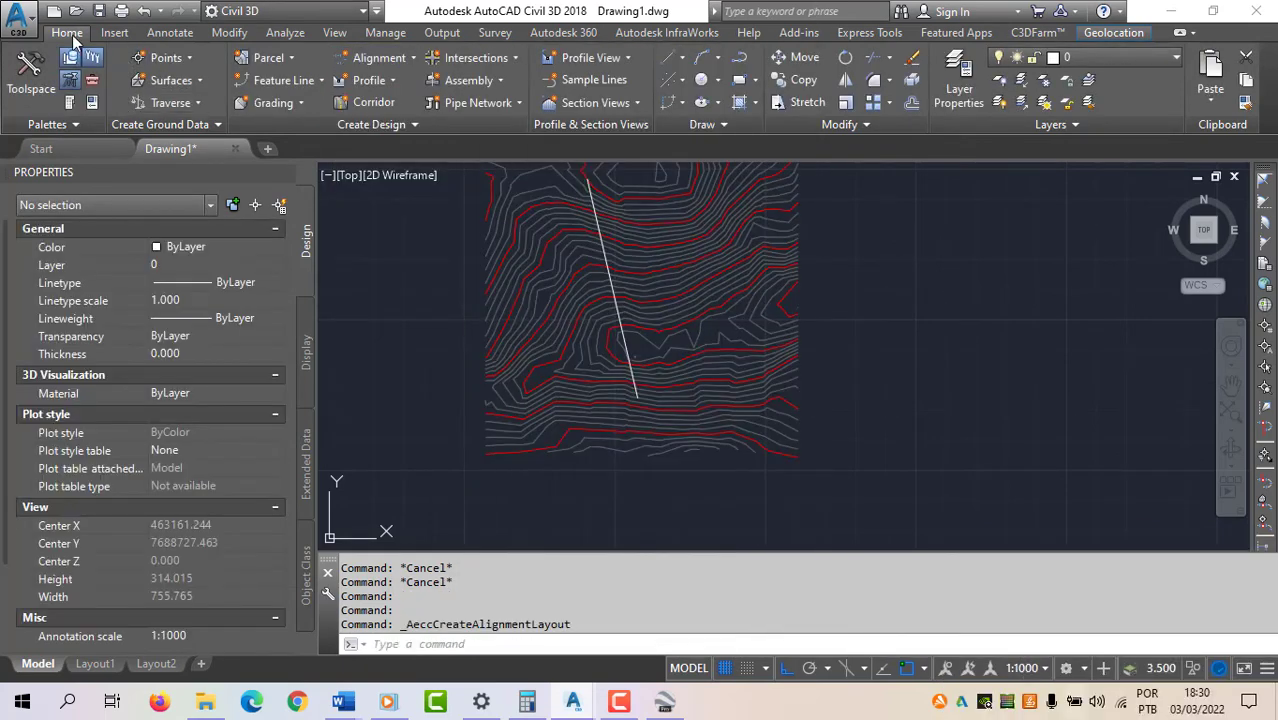
{"action": "left_click", "coordinate": [398, 63]}
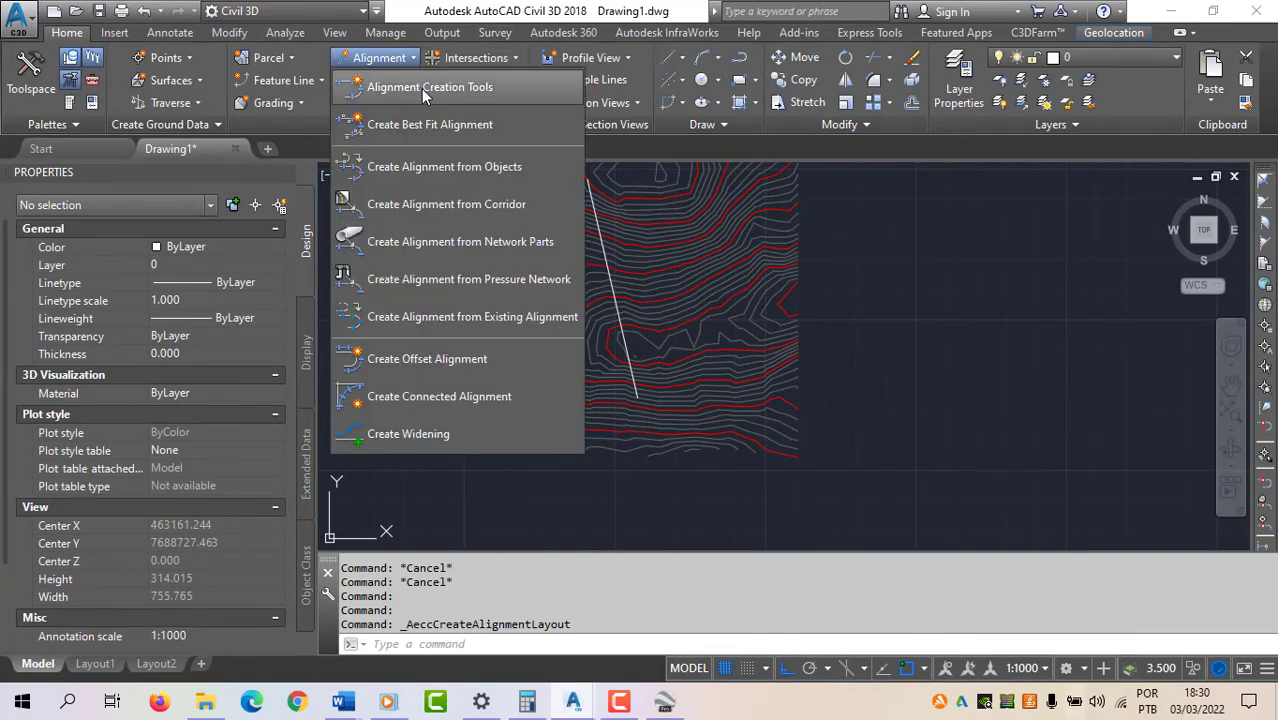
{"action": "left_click", "coordinate": [423, 92]}
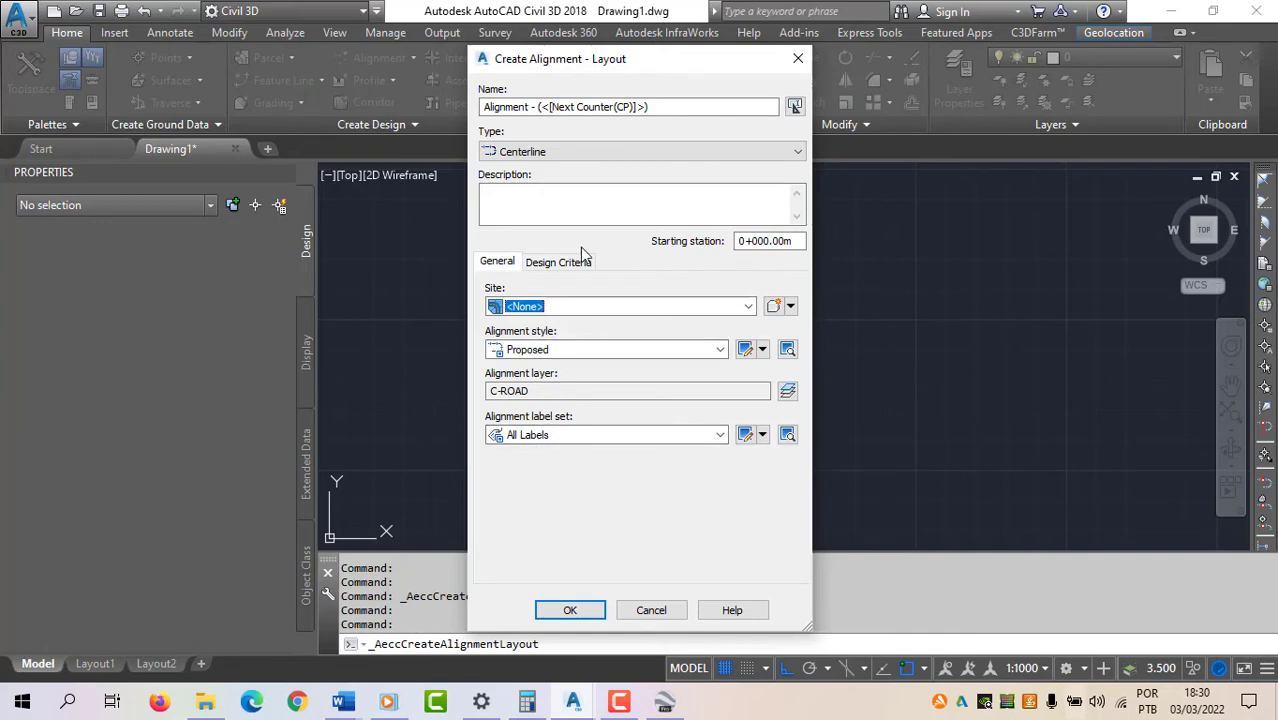
{"action": "left_click", "coordinate": [570, 610]}
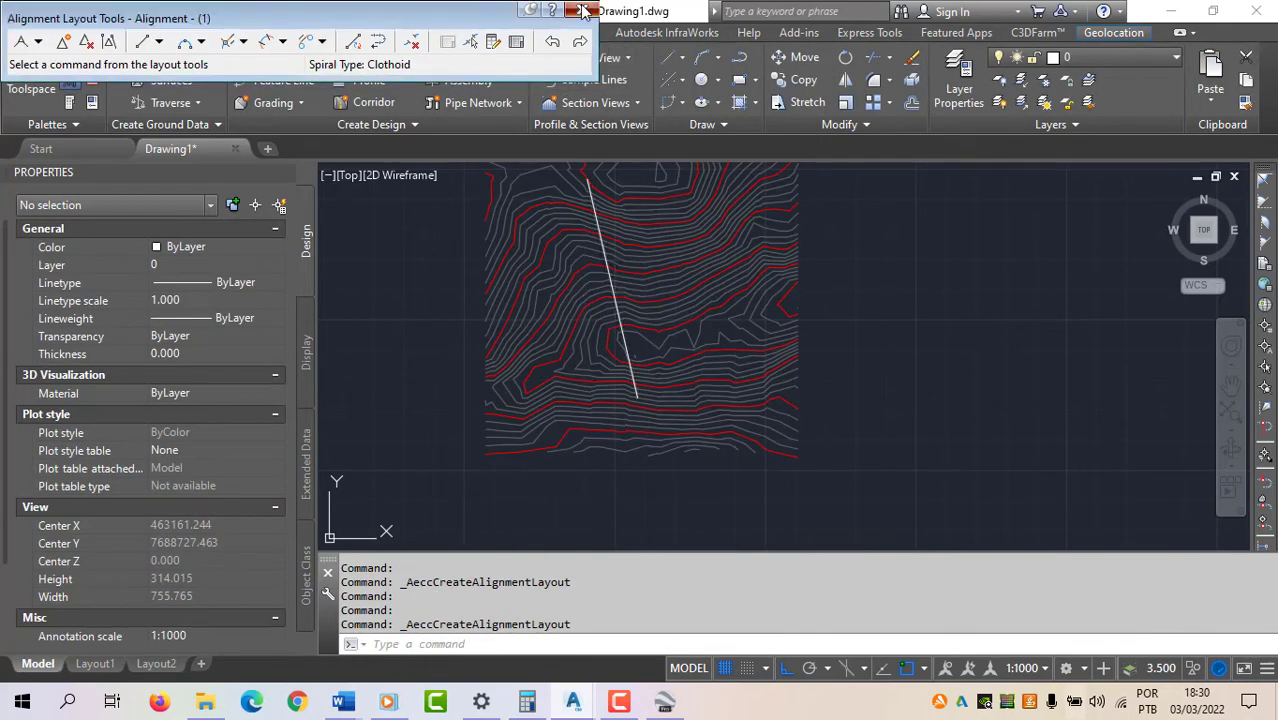
{"action": "key", "text": "Escape"}
{"action": "key", "text": "Escape"}
- Create a centerline alignment from the white polyline across the contours, with its direction reversed, the Proposed style and no labels
{"action": "left_click", "coordinate": [374, 59]}
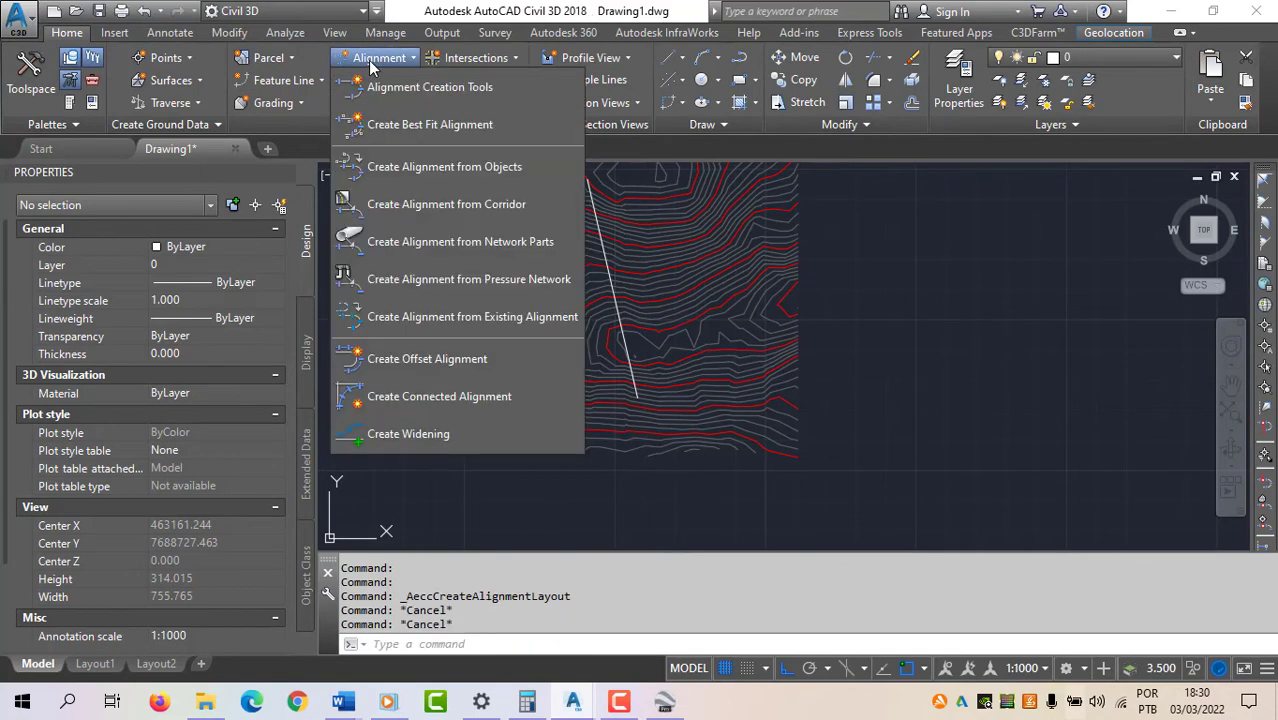
{"action": "left_click", "coordinate": [460, 170]}
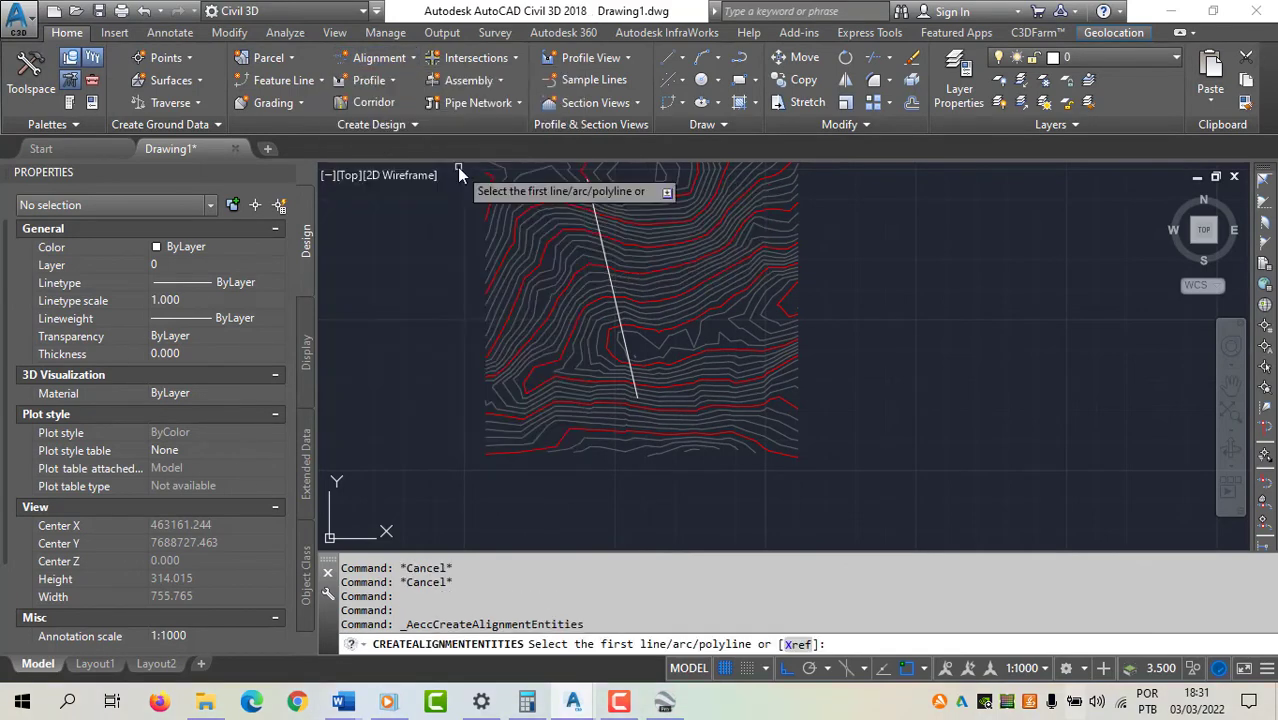
{"action": "left_click", "coordinate": [617, 300]}
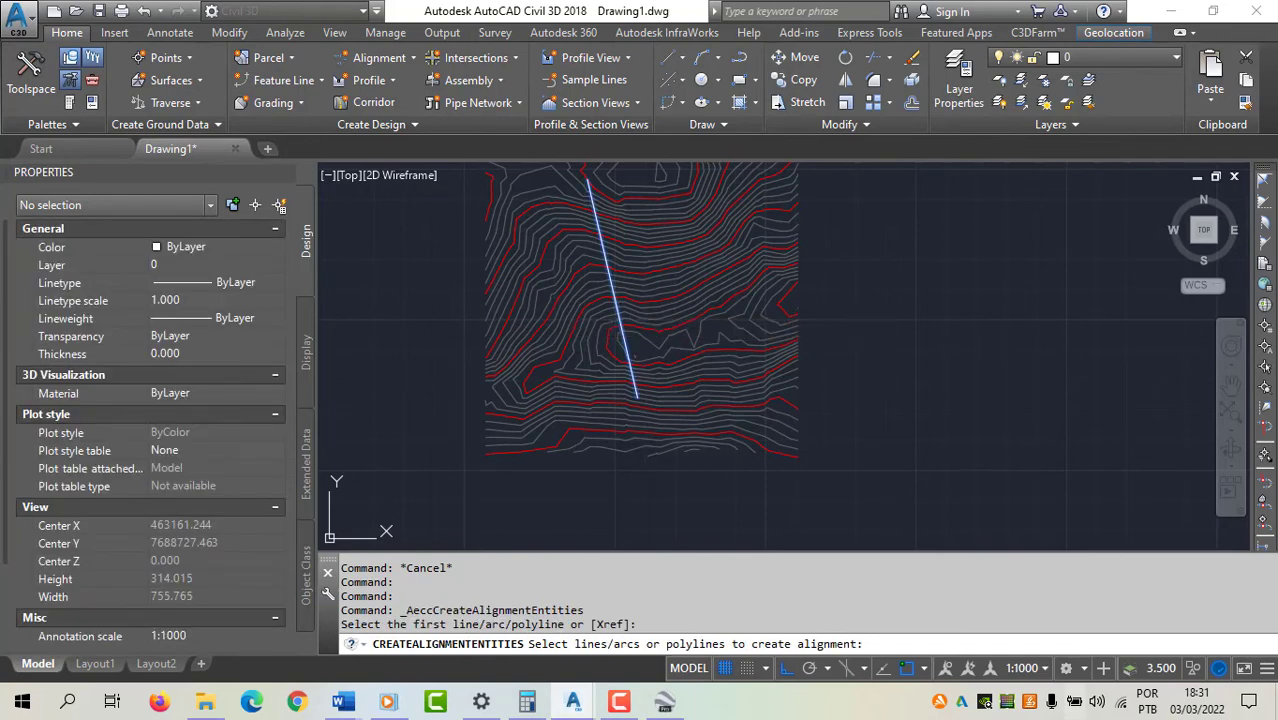
{"action": "key", "text": "Return"}
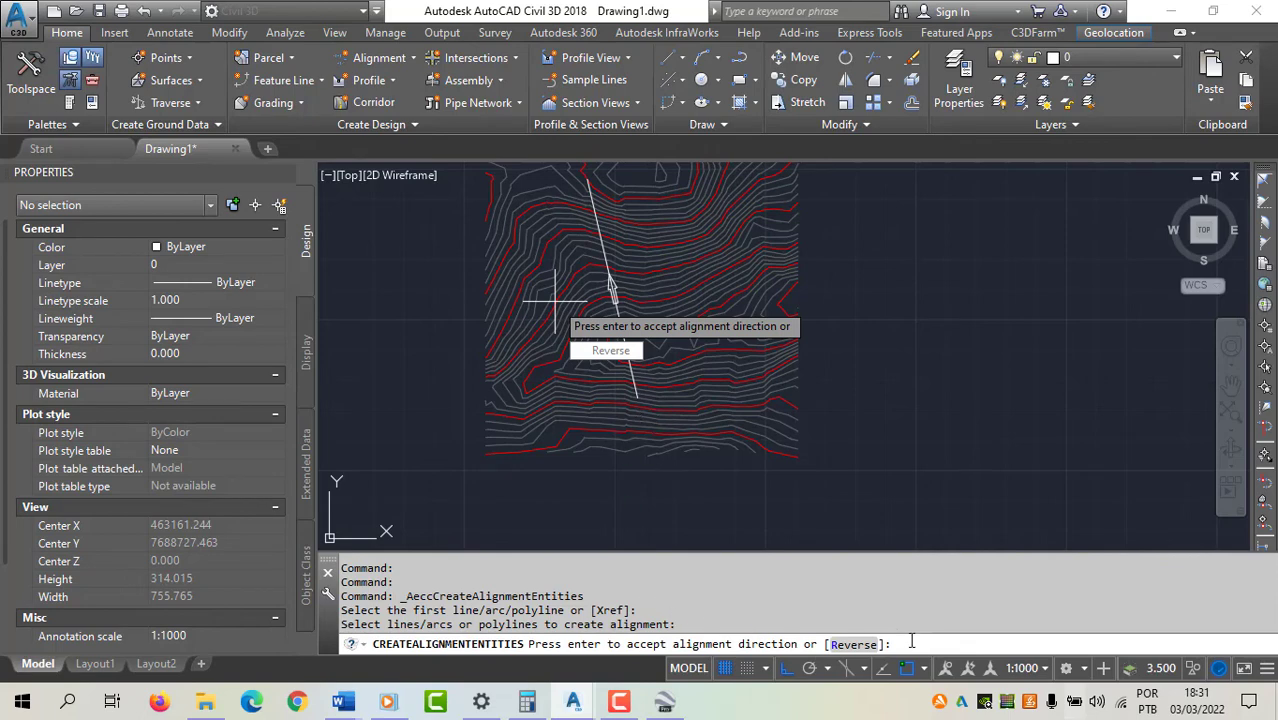
{"action": "type", "text": "reverse"}
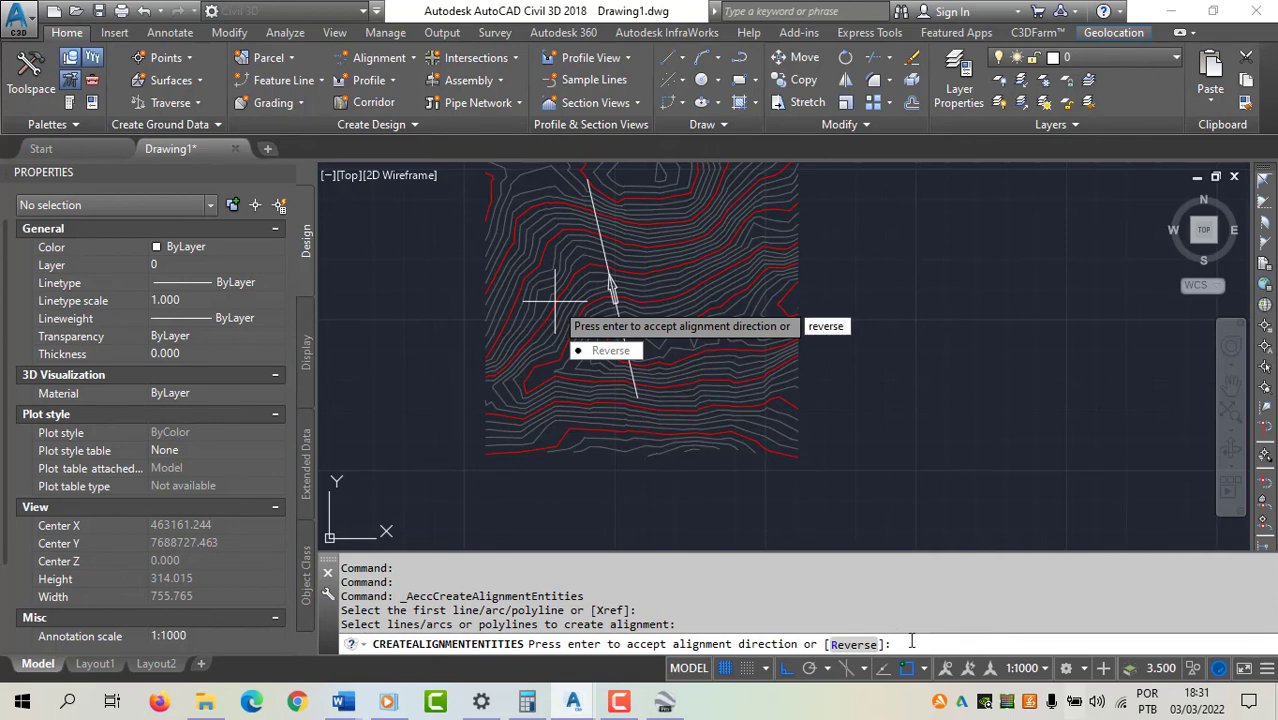
{"action": "key", "text": "Return"}
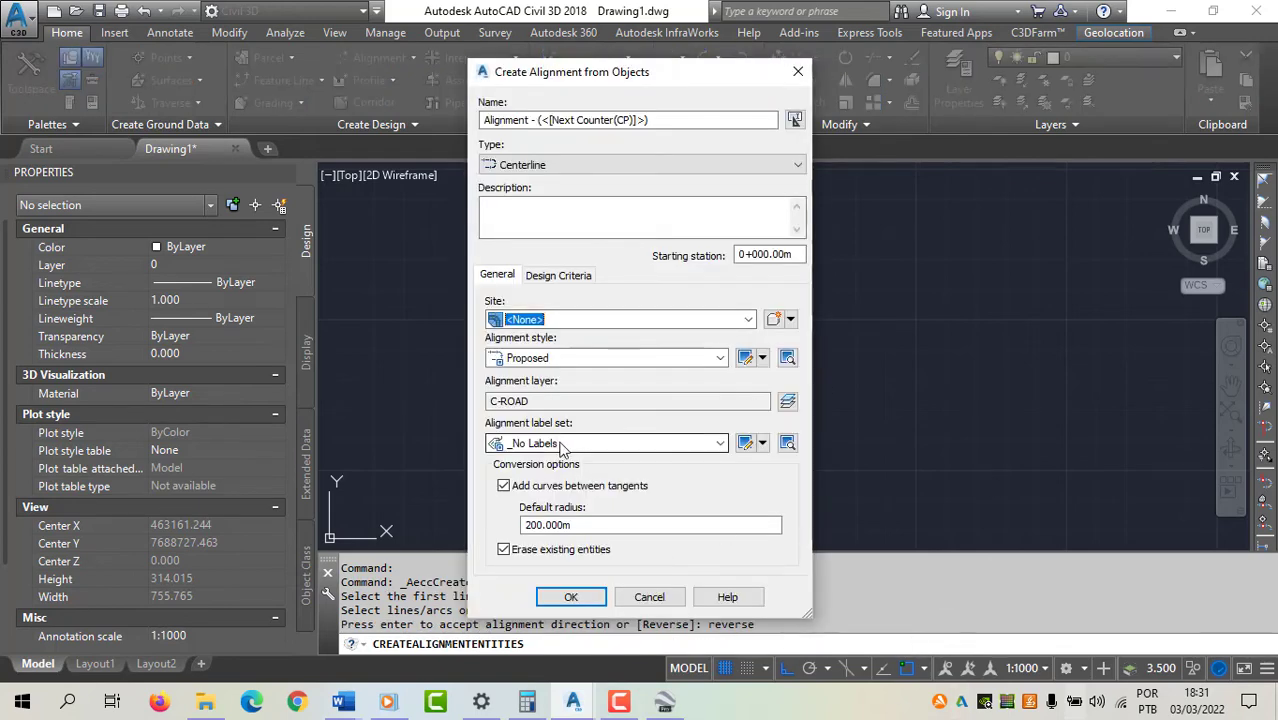
{"action": "left_click", "coordinate": [570, 597]}
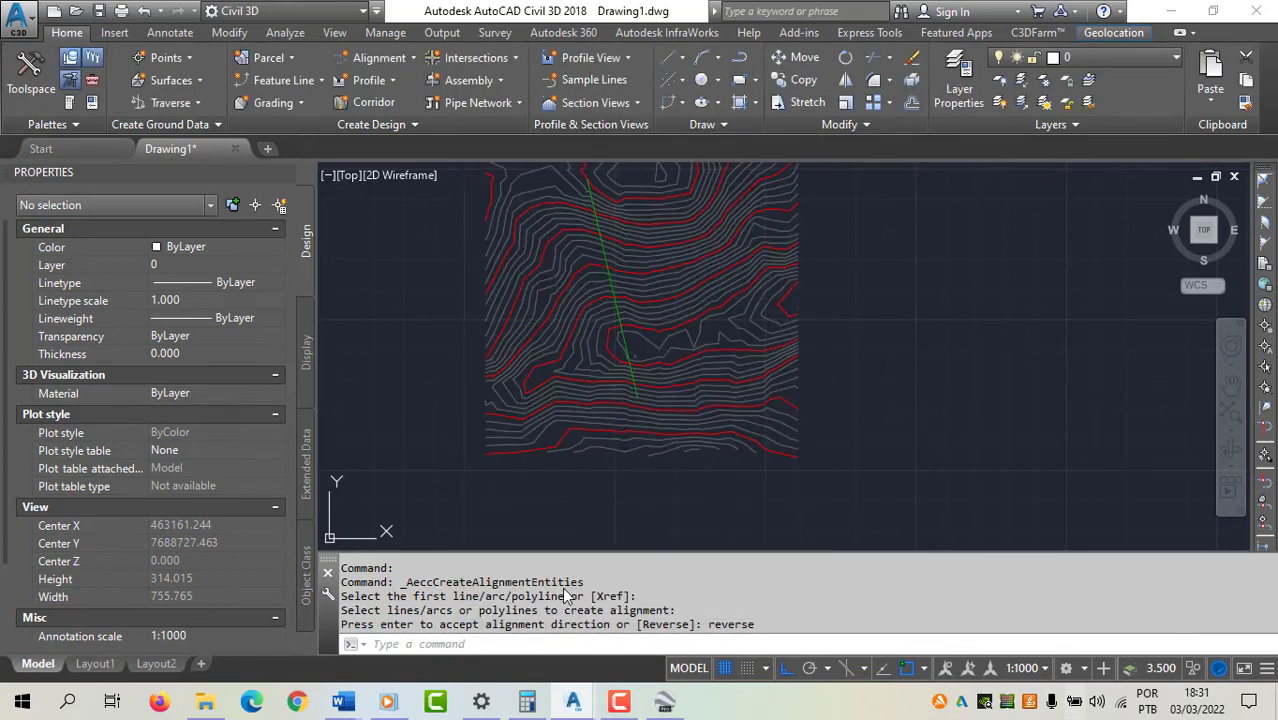
{"action": "scroll", "coordinate": [590, 228], "scroll_direction": "up", "scroll_amount": 8}
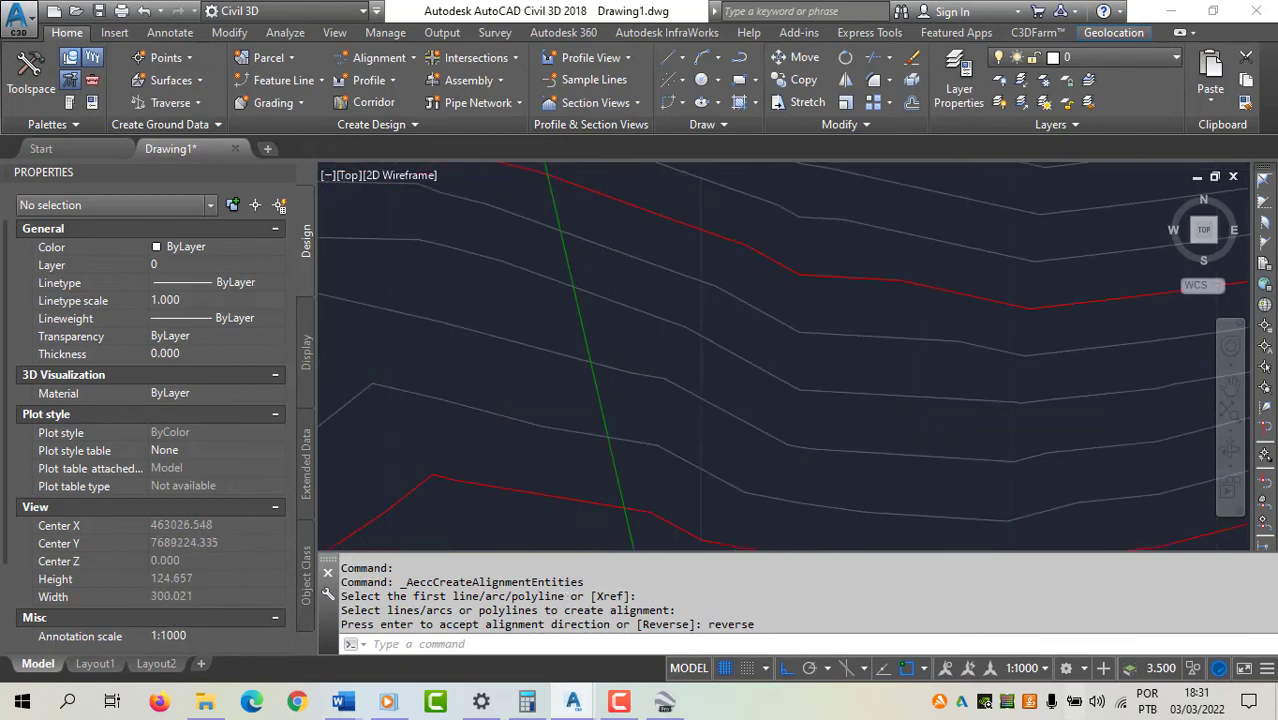
{"action": "left_click", "coordinate": [624, 366]}
{"action": "left_click", "coordinate": [507, 350]}
{"action": "key", "text": "Escape"}
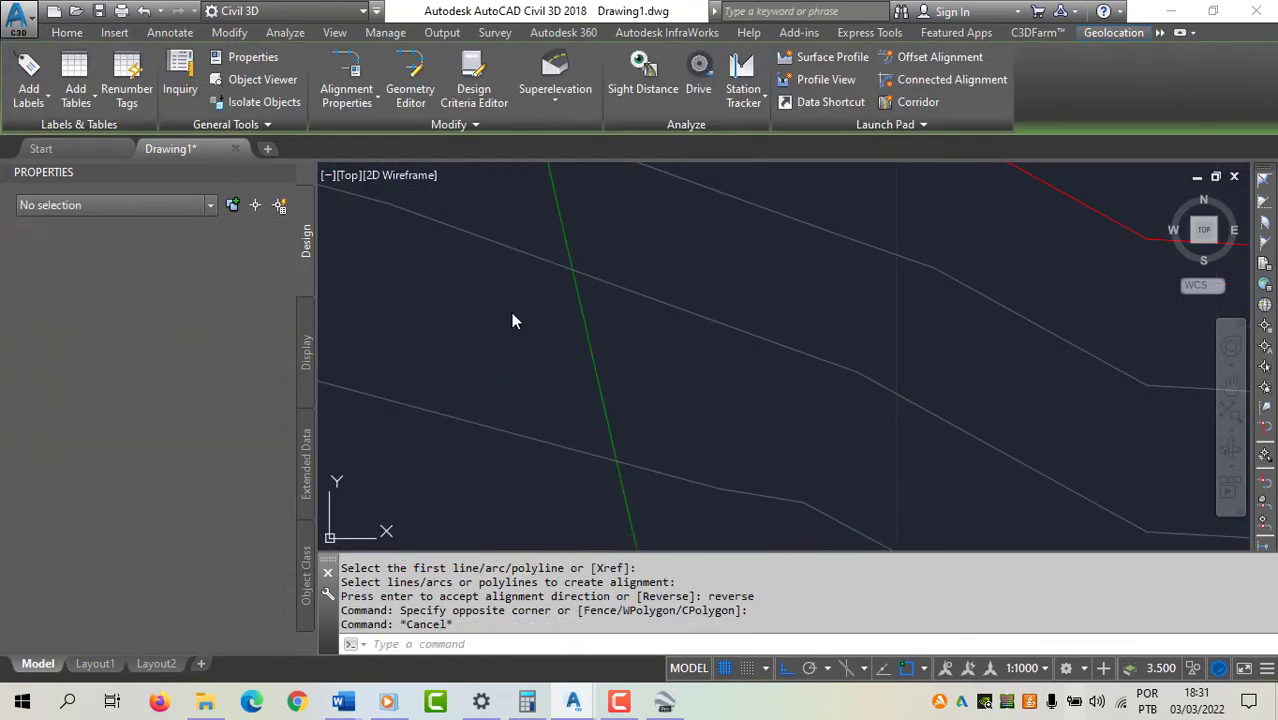
- Set up a surface profile from the Terreno (Google) surface along Alignment - (2) for its full station range
{"action": "scroll", "coordinate": [509, 313], "scroll_direction": "down", "scroll_amount": 6}
{"action": "scroll", "coordinate": [509, 313], "scroll_direction": "down", "scroll_amount": 8}
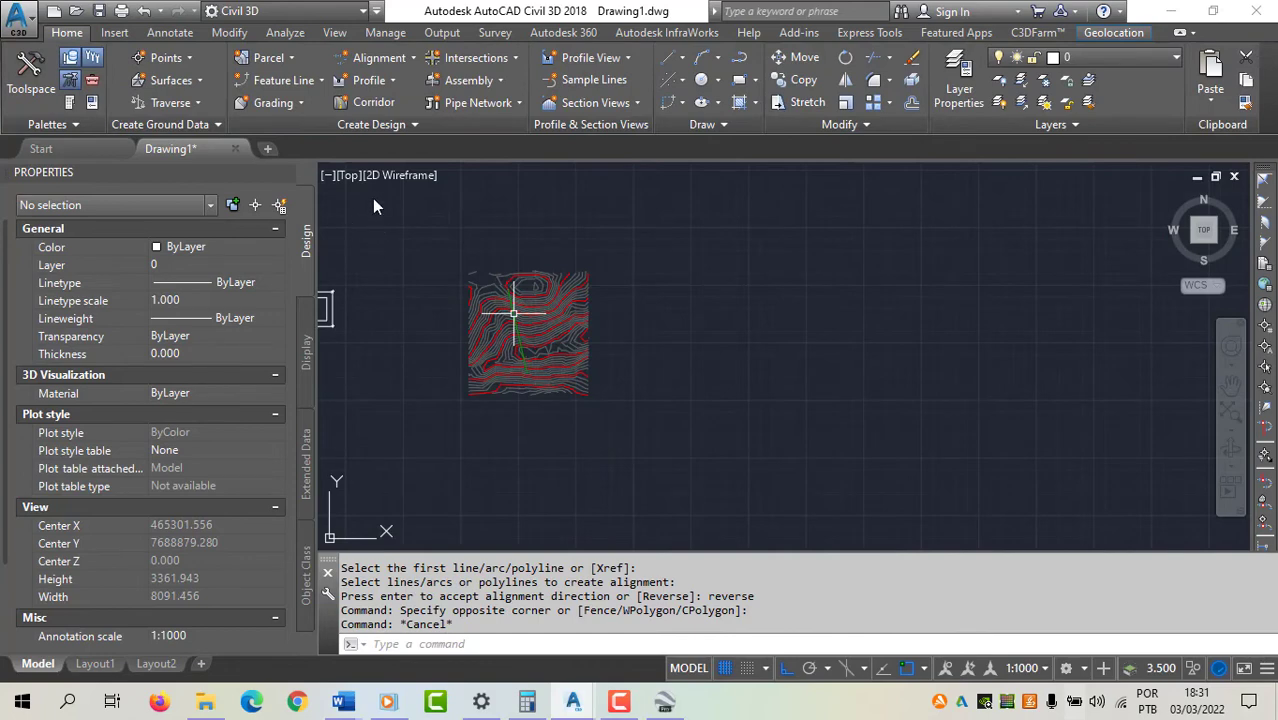
{"action": "left_click", "coordinate": [372, 81]}
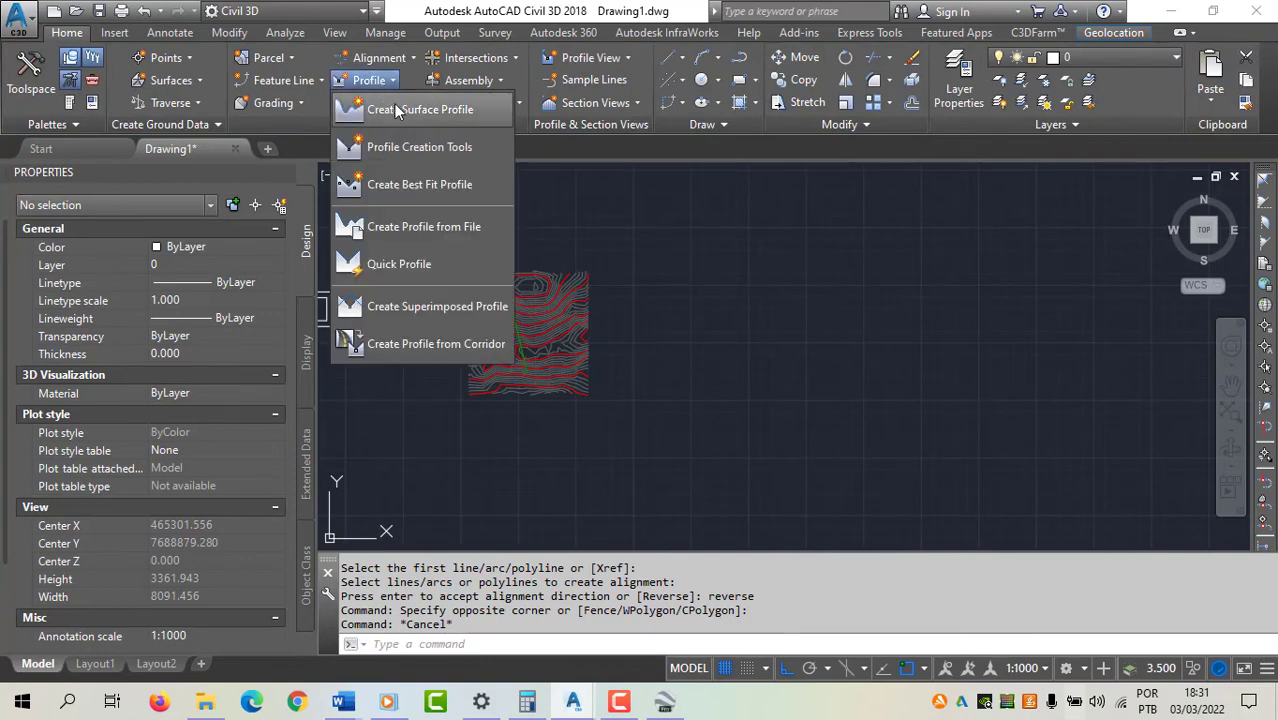
{"action": "left_click", "coordinate": [745, 304]}
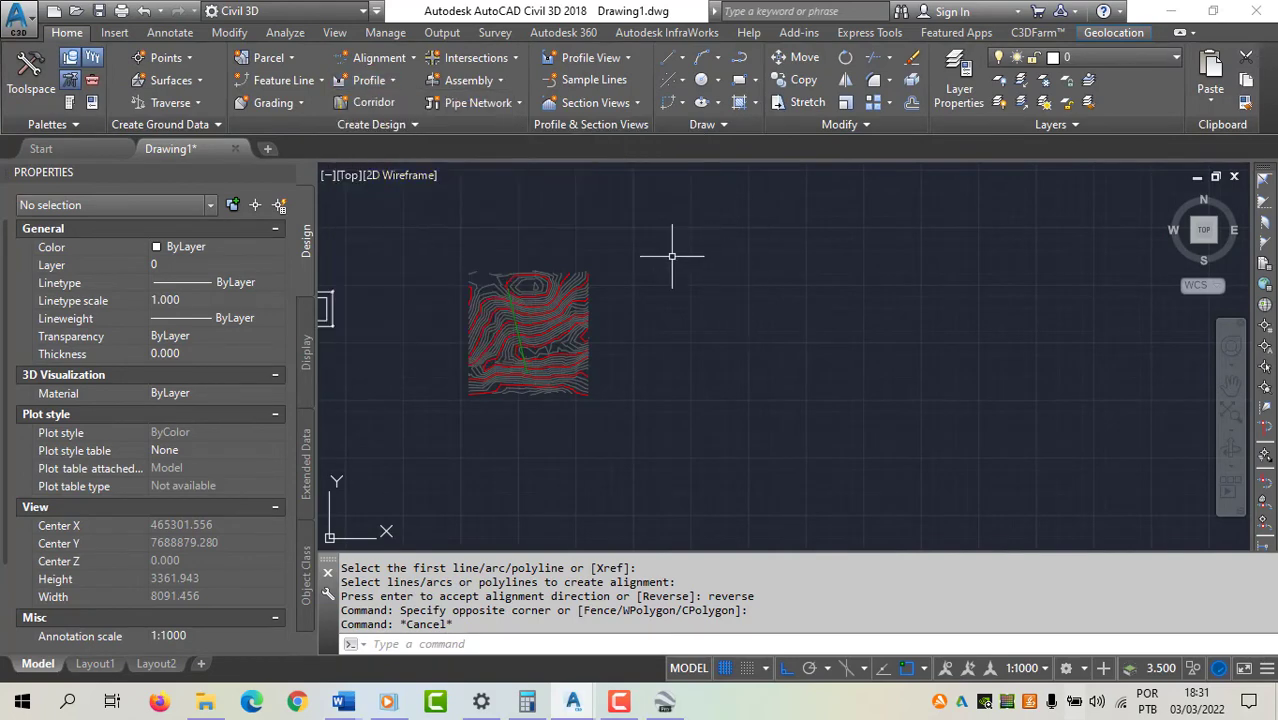
{"action": "left_click", "coordinate": [362, 82]}
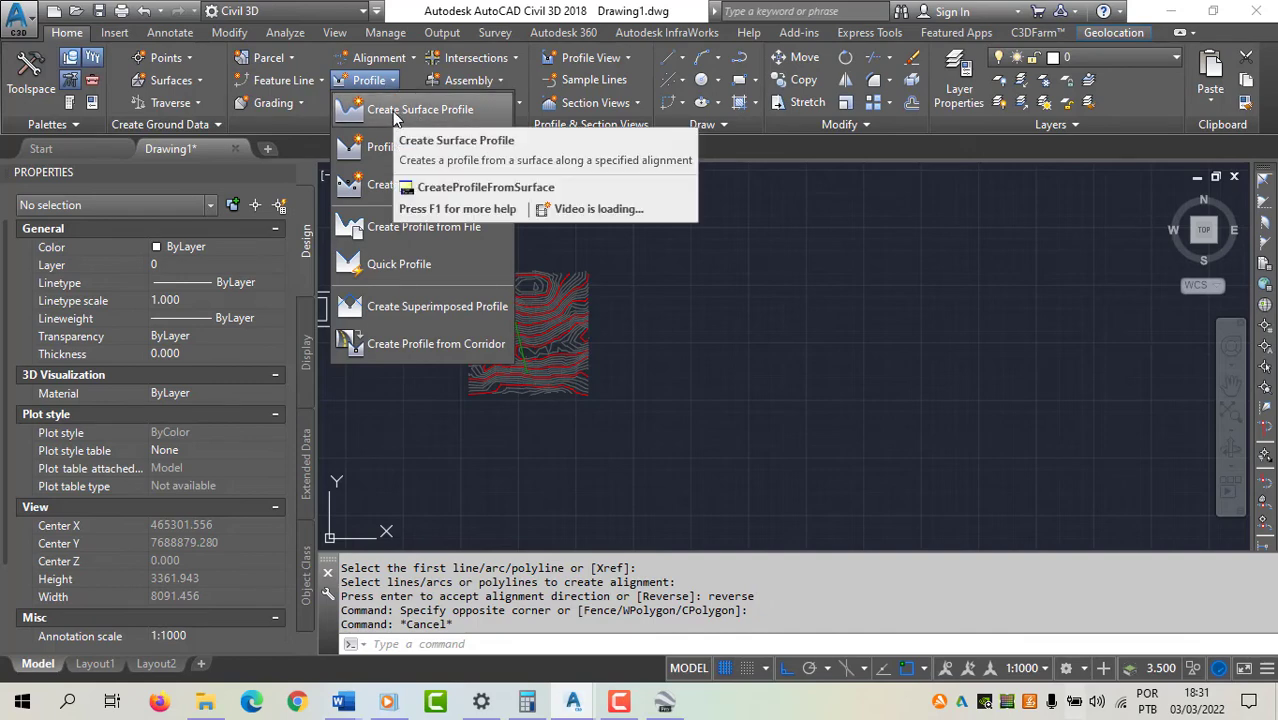
{"action": "left_click", "coordinate": [394, 115]}
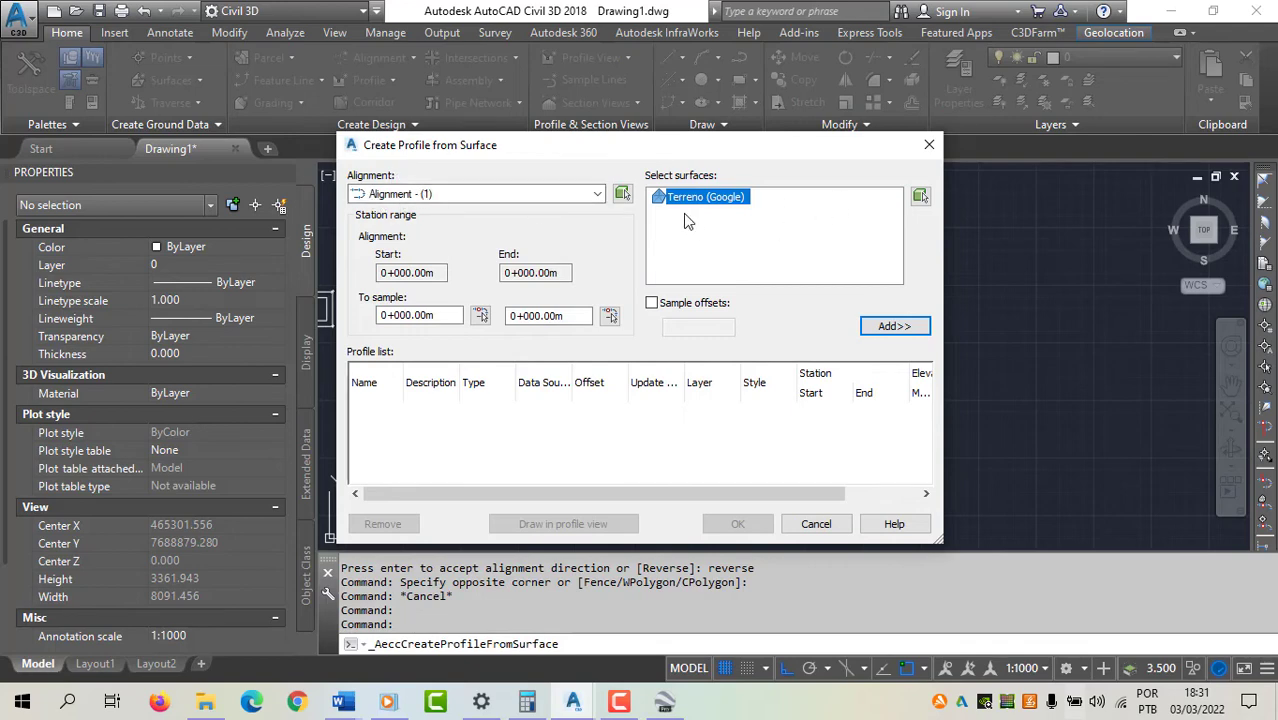
{"action": "left_click", "coordinate": [897, 328]}
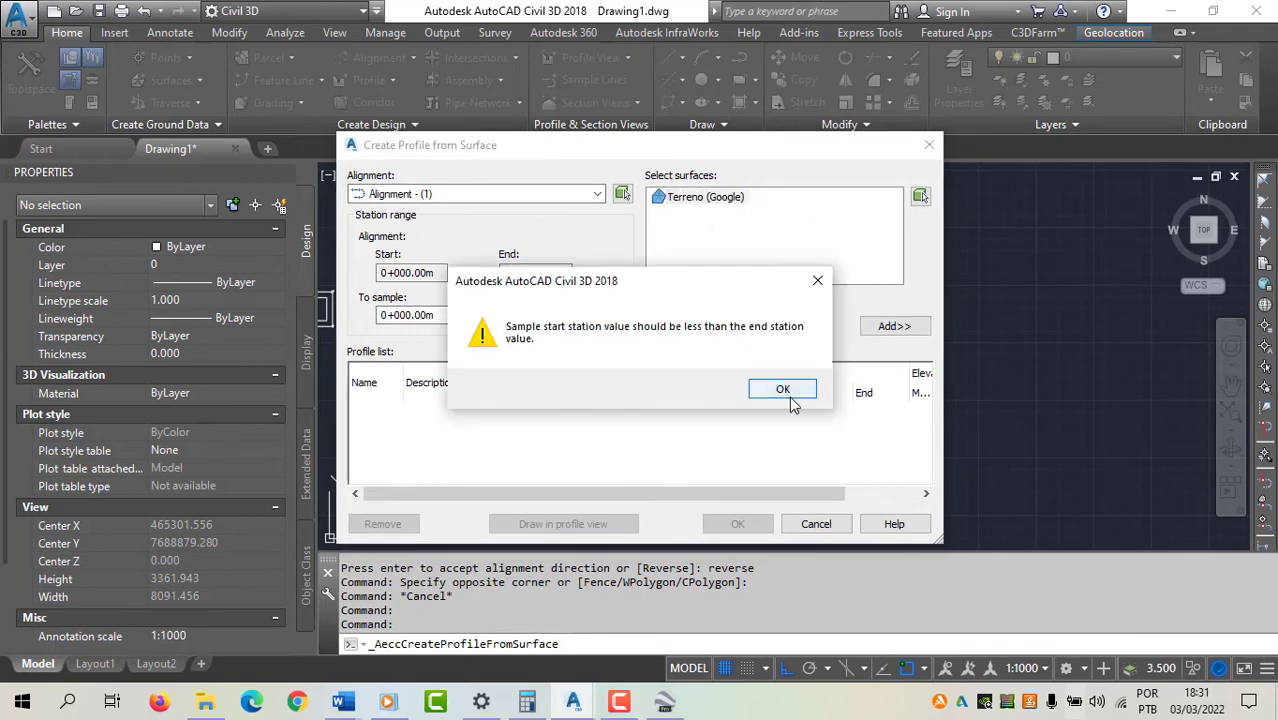
{"action": "left_click", "coordinate": [783, 390]}
{"action": "left_click", "coordinate": [597, 194]}
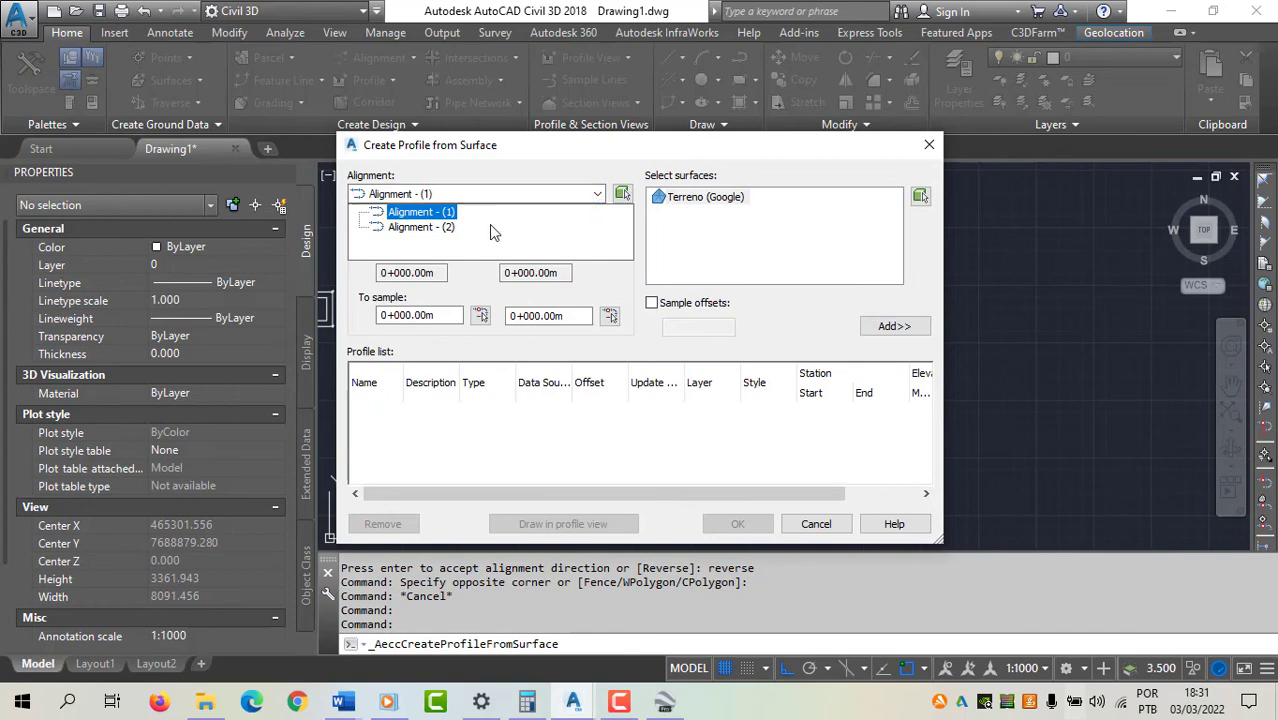
{"action": "left_click", "coordinate": [430, 228]}
{"action": "left_click", "coordinate": [903, 327]}
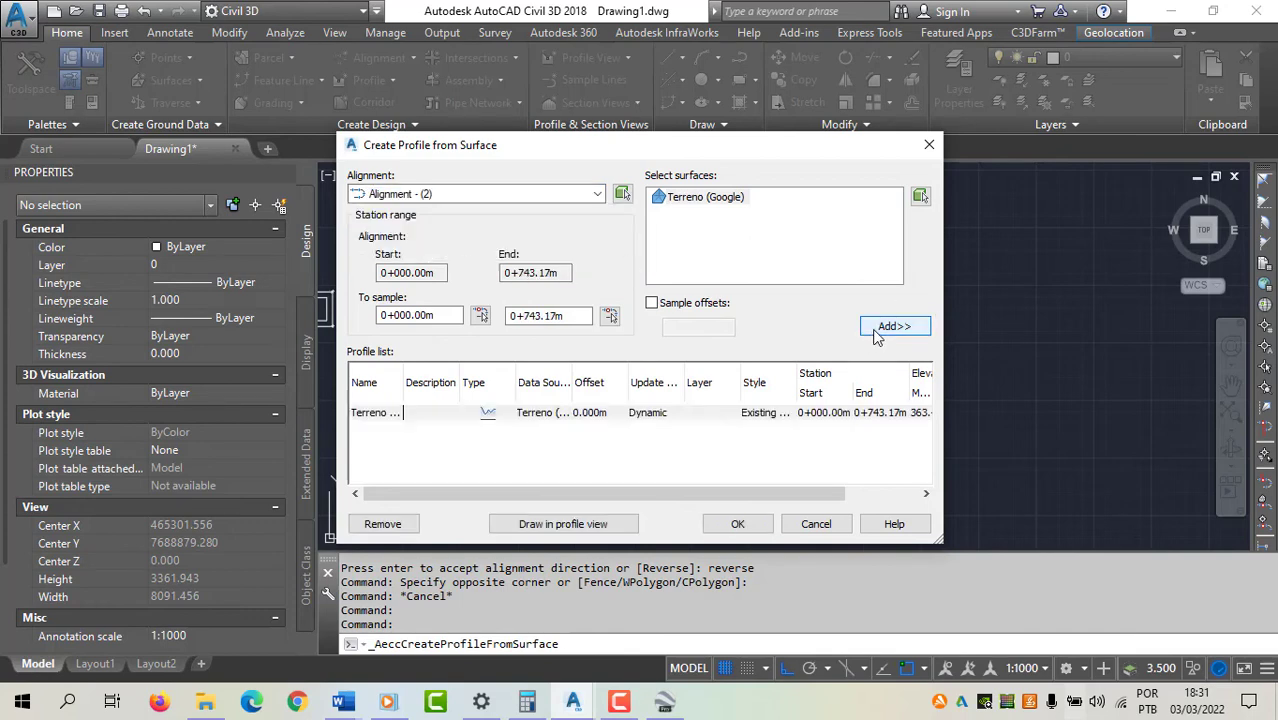
- Create a profile view of Alignment - (2) with the default settings and place it to the right of the terrain surface
{"action": "left_click", "coordinate": [590, 528]}
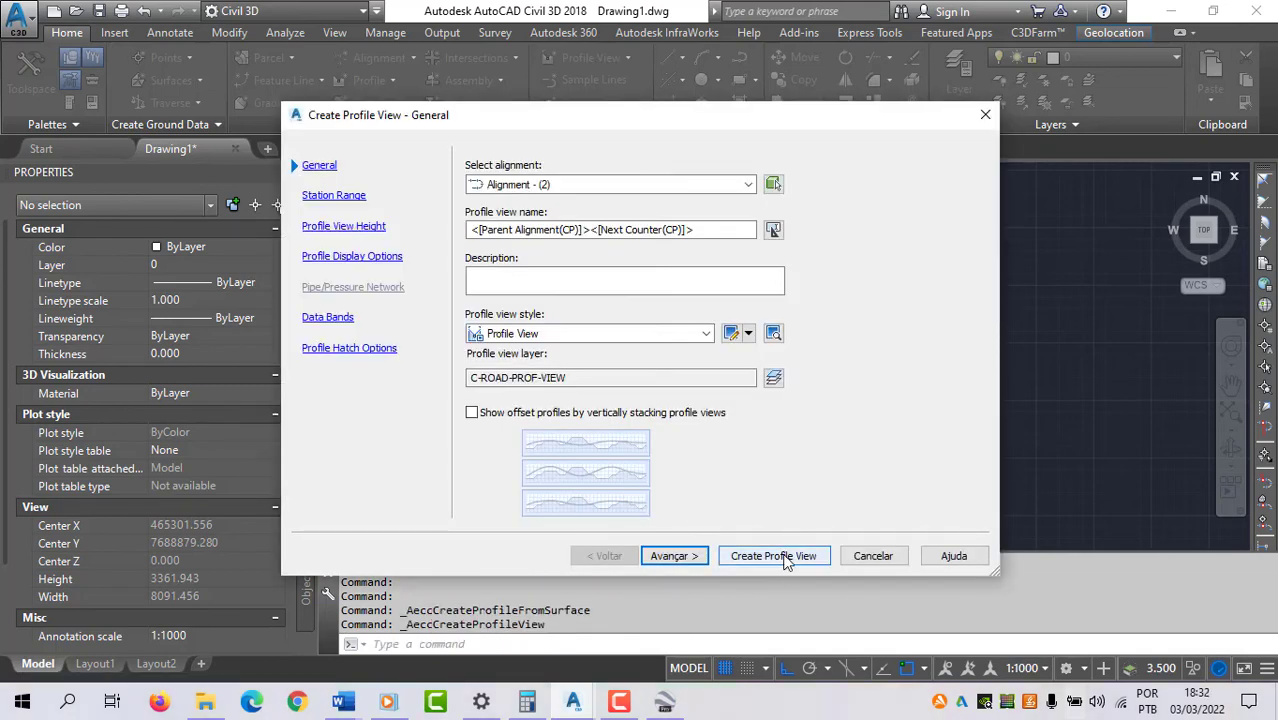
{"action": "left_click", "coordinate": [783, 557]}
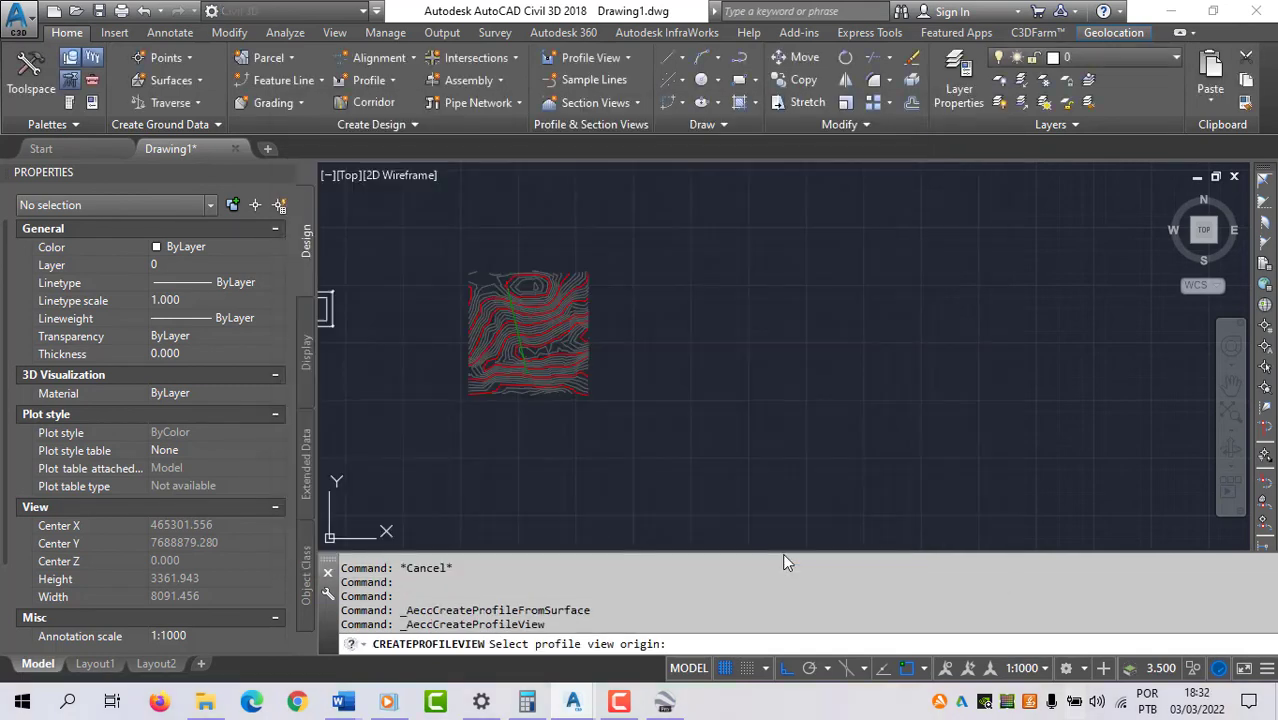
{"action": "left_click", "coordinate": [668, 272]}
- Examine the profile view's elevation scale and the terrain line from its starting point
{"action": "scroll", "coordinate": [668, 272], "scroll_direction": "up", "scroll_amount": 6}
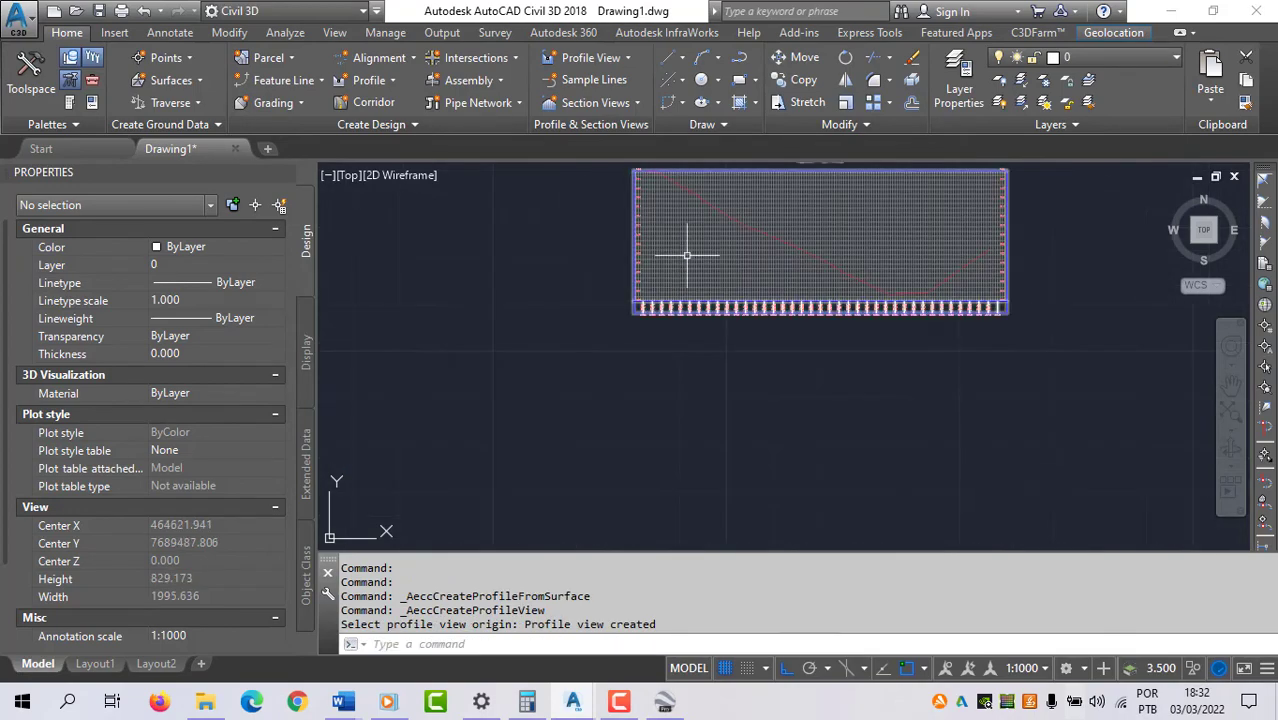
{"action": "scroll", "coordinate": [685, 331], "scroll_direction": "down", "scroll_amount": 5}
{"action": "scroll", "coordinate": [600, 305], "scroll_direction": "up", "scroll_amount": 5}
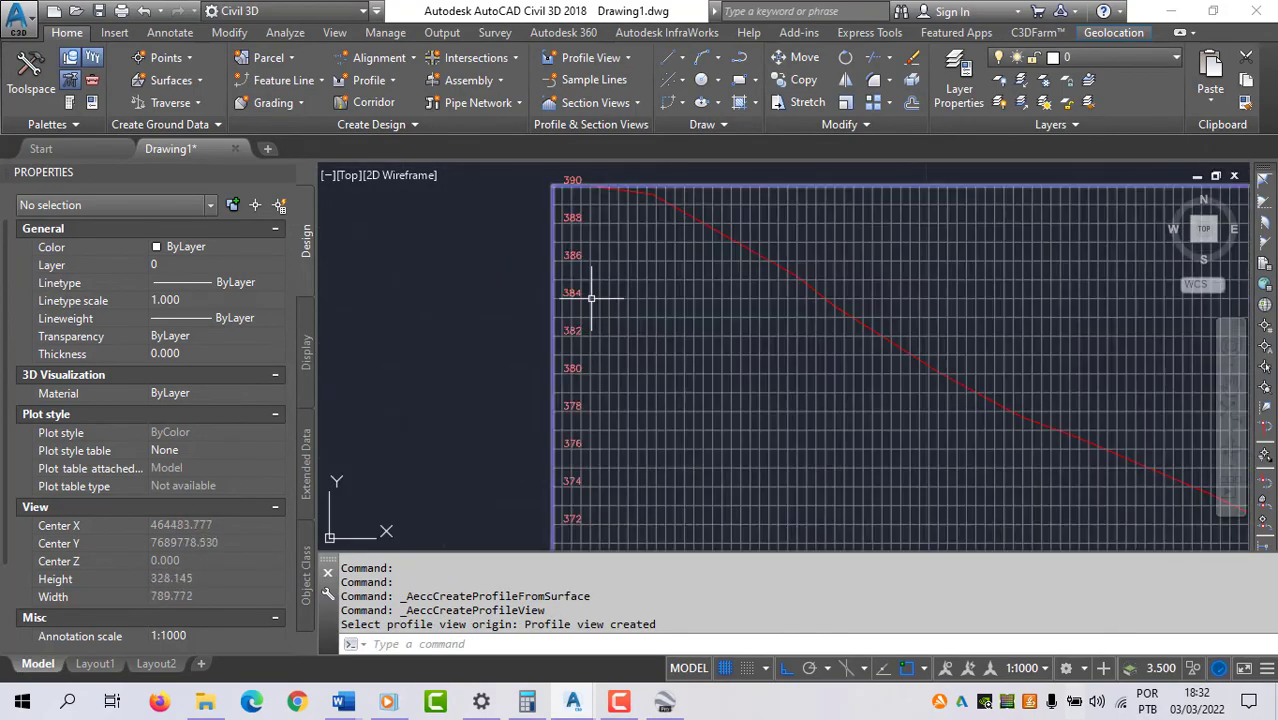
{"action": "scroll", "coordinate": [662, 285], "scroll_direction": "down", "scroll_amount": 3}
{"action": "scroll", "coordinate": [827, 240], "scroll_direction": "up", "scroll_amount": 1}
{"action": "scroll", "coordinate": [765, 331], "scroll_direction": "down", "scroll_amount": 1}
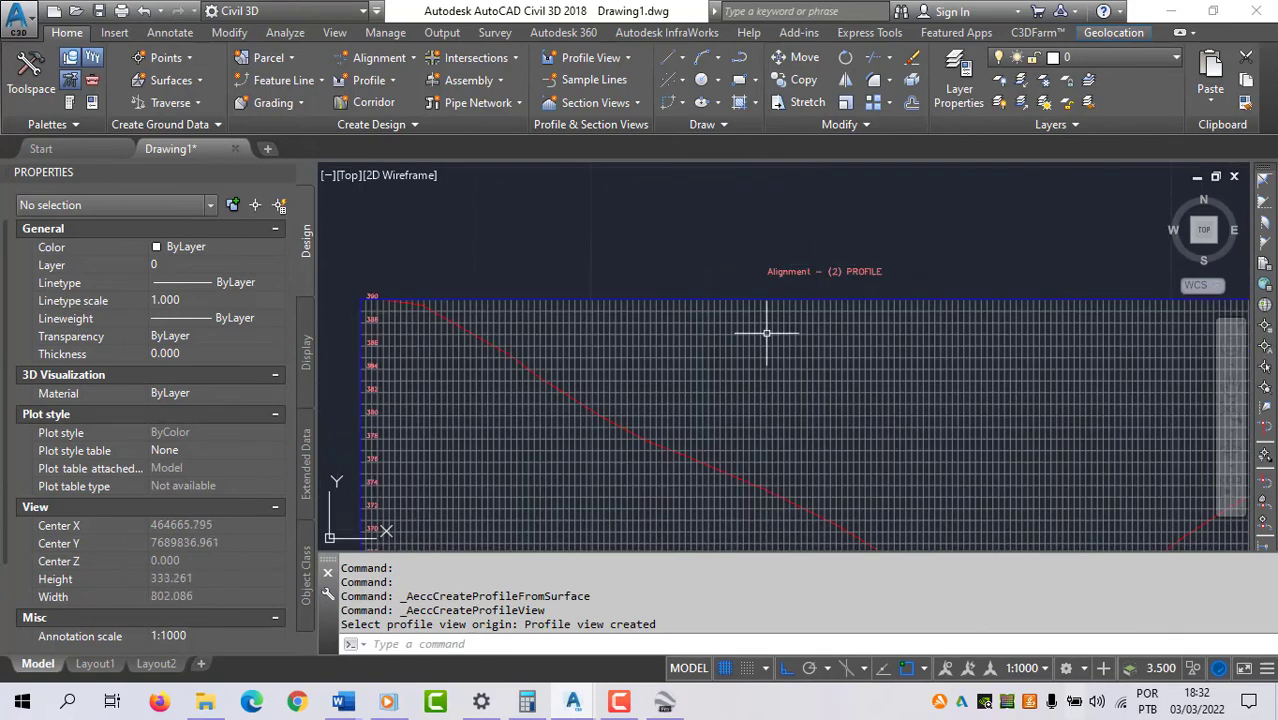
{"action": "middle_click_drag", "start_coordinate": [725, 530], "coordinate": [708, 455]}
{"action": "scroll", "coordinate": [689, 432], "scroll_direction": "up", "scroll_amount": 2}
{"action": "middle_click_drag", "start_coordinate": [465, 190], "coordinate": [685, 397]}
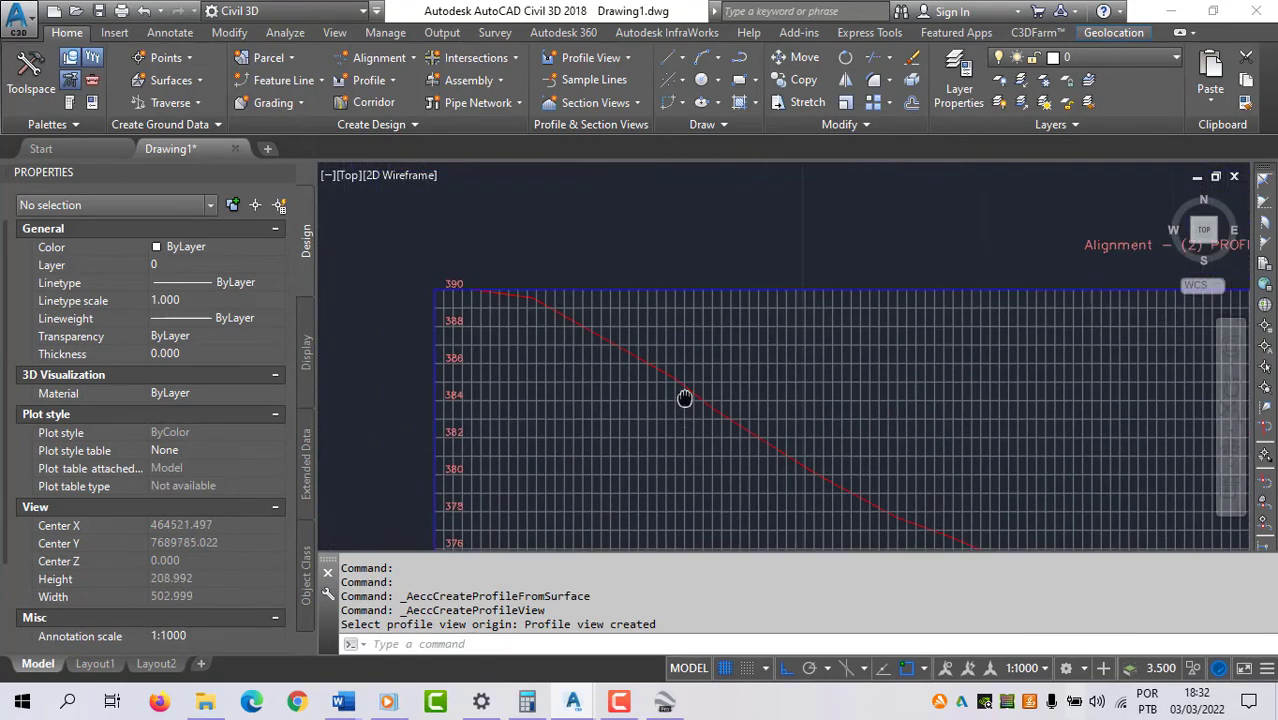
{"action": "scroll", "coordinate": [449, 314], "scroll_direction": "up", "scroll_amount": 6}
{"action": "scroll", "coordinate": [470, 210], "scroll_direction": "down", "scroll_amount": 4}
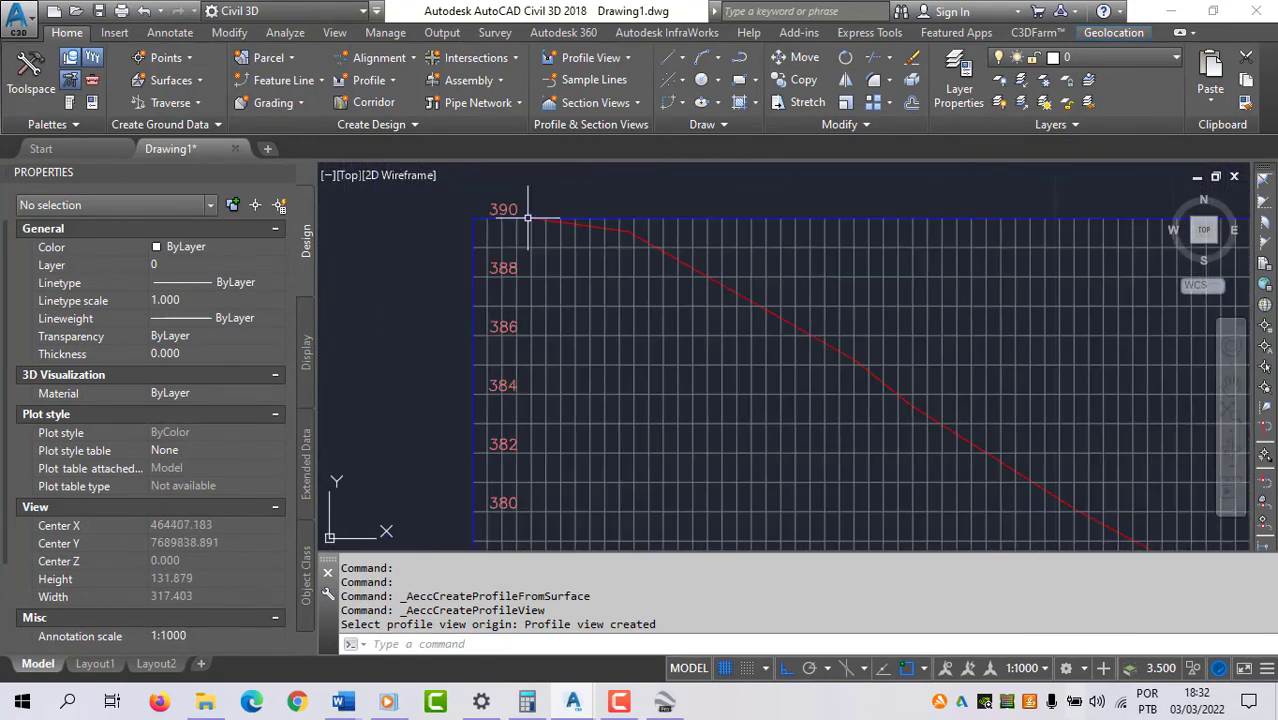
{"action": "scroll", "coordinate": [600, 280], "scroll_direction": "down", "scroll_amount": 2}
{"action": "scroll", "coordinate": [585, 280], "scroll_direction": "down", "scroll_amount": 3}
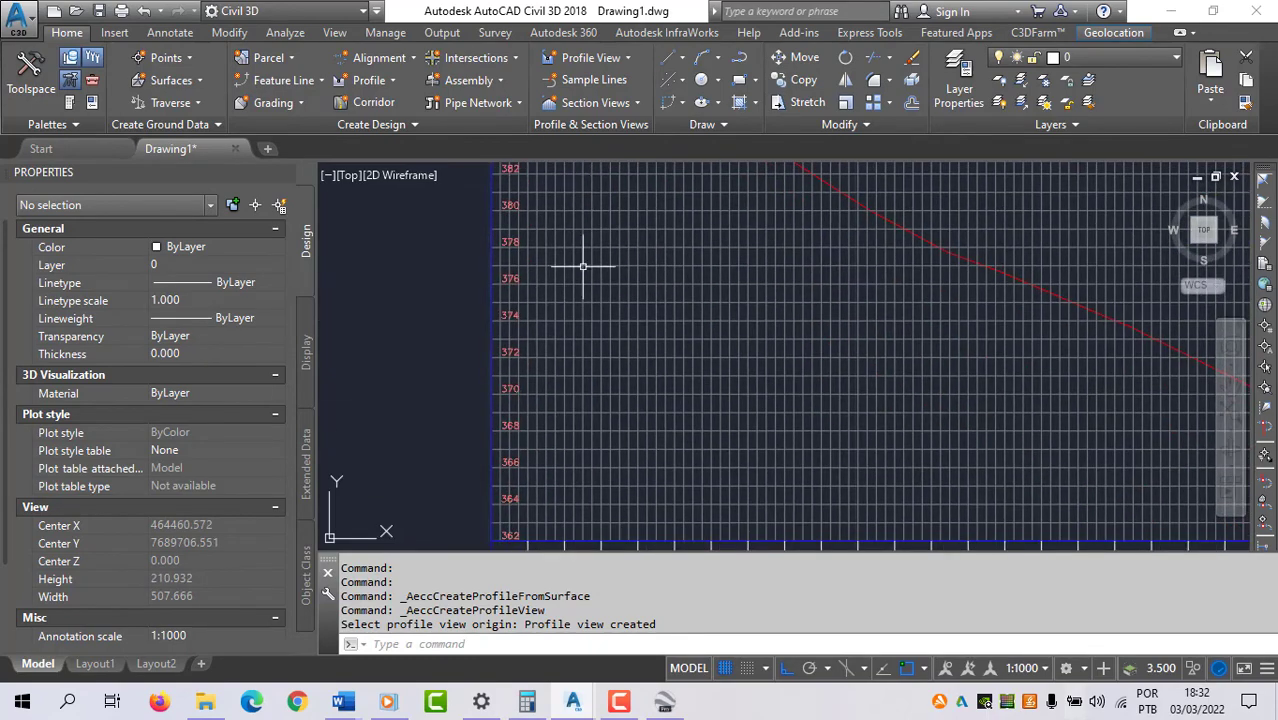
- Compare the alignment on the contours with the profile view and read the station and elevation labels along its lower band
{"action": "scroll", "coordinate": [976, 257], "scroll_direction": "down", "scroll_amount": 5}
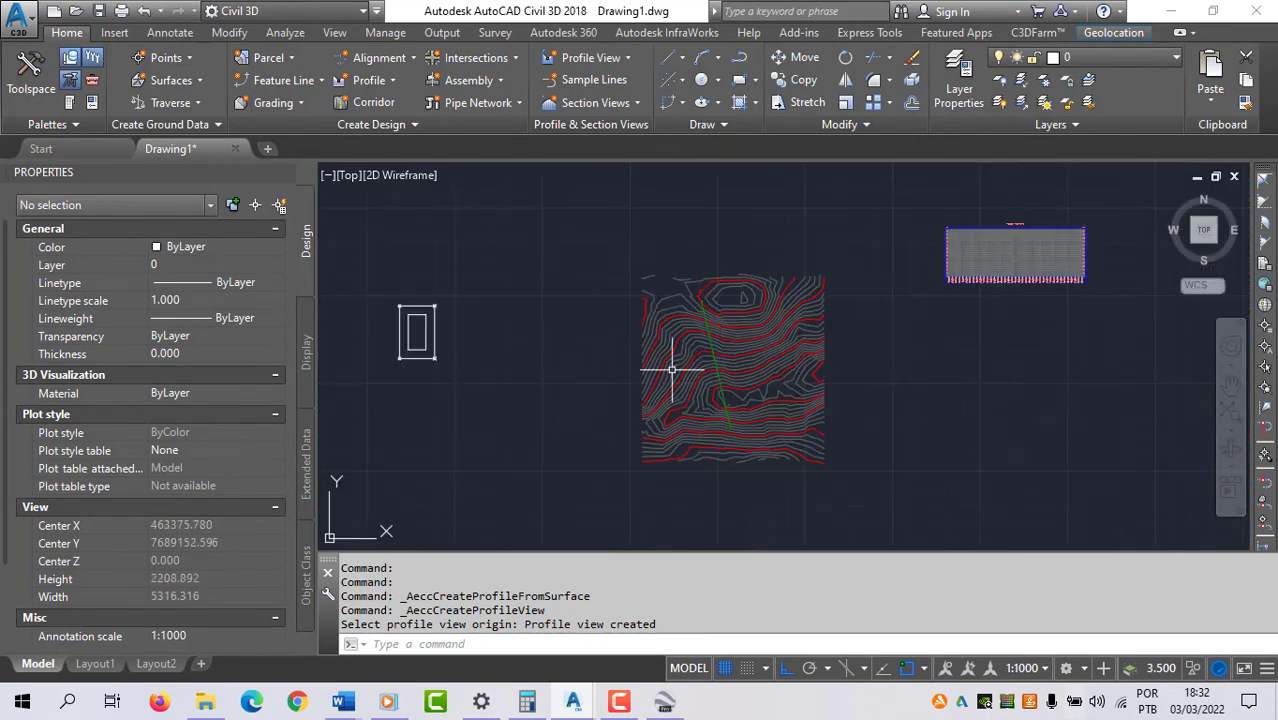
{"action": "scroll", "coordinate": [673, 366], "scroll_direction": "up", "scroll_amount": 4}
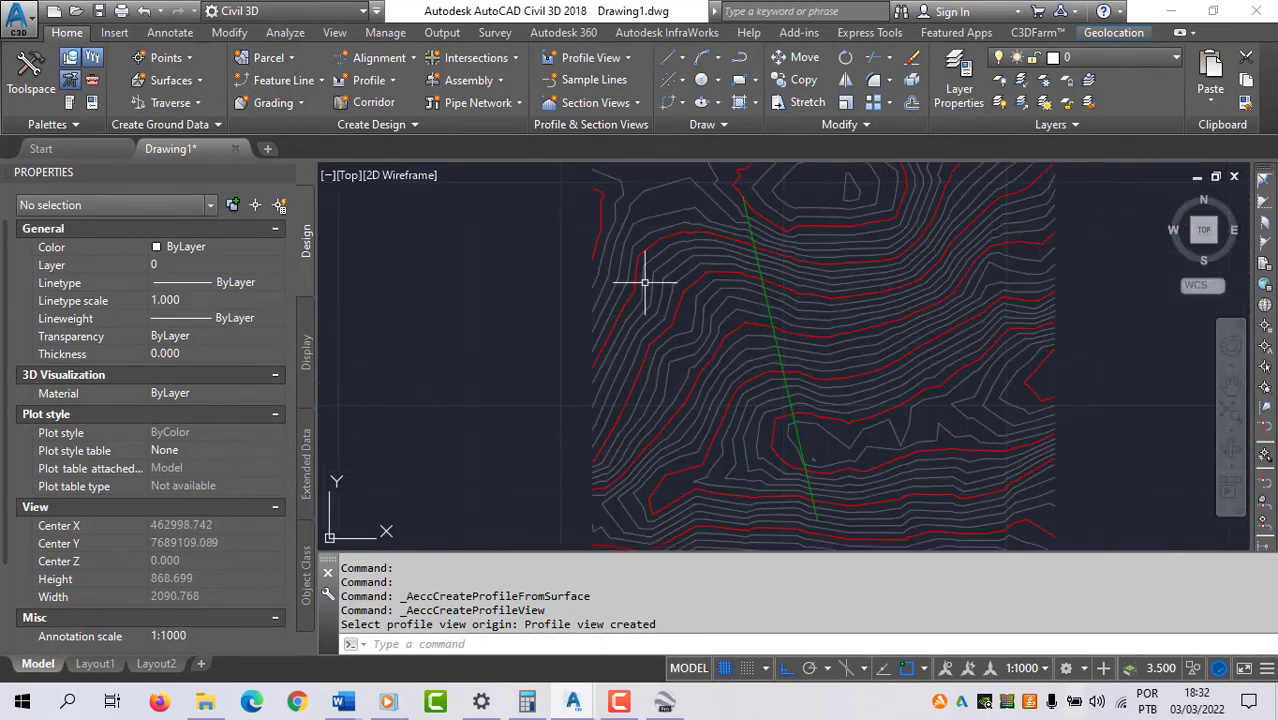
{"action": "scroll", "coordinate": [665, 290], "scroll_direction": "down", "scroll_amount": 4}
{"action": "scroll", "coordinate": [819, 277], "scroll_direction": "up", "scroll_amount": 8}
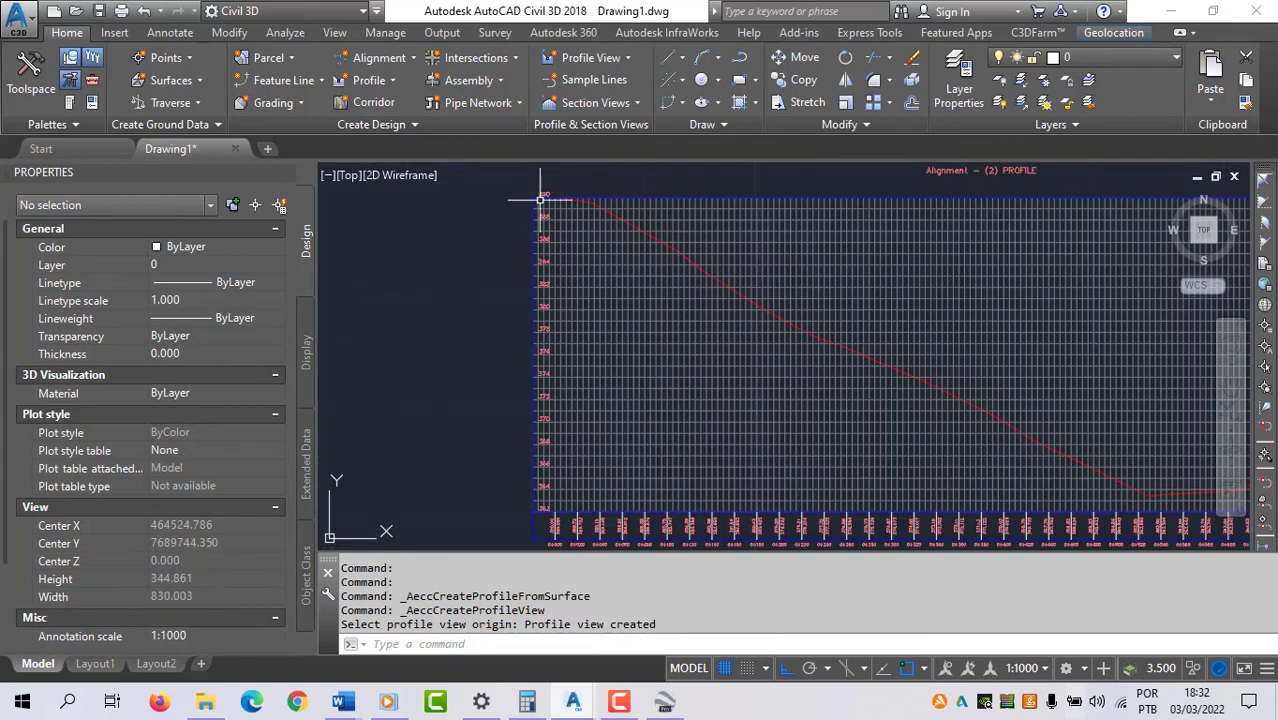
{"action": "scroll", "coordinate": [818, 485], "scroll_direction": "up", "scroll_amount": 5}
{"action": "scroll", "coordinate": [818, 485], "scroll_direction": "up", "scroll_amount": 3}
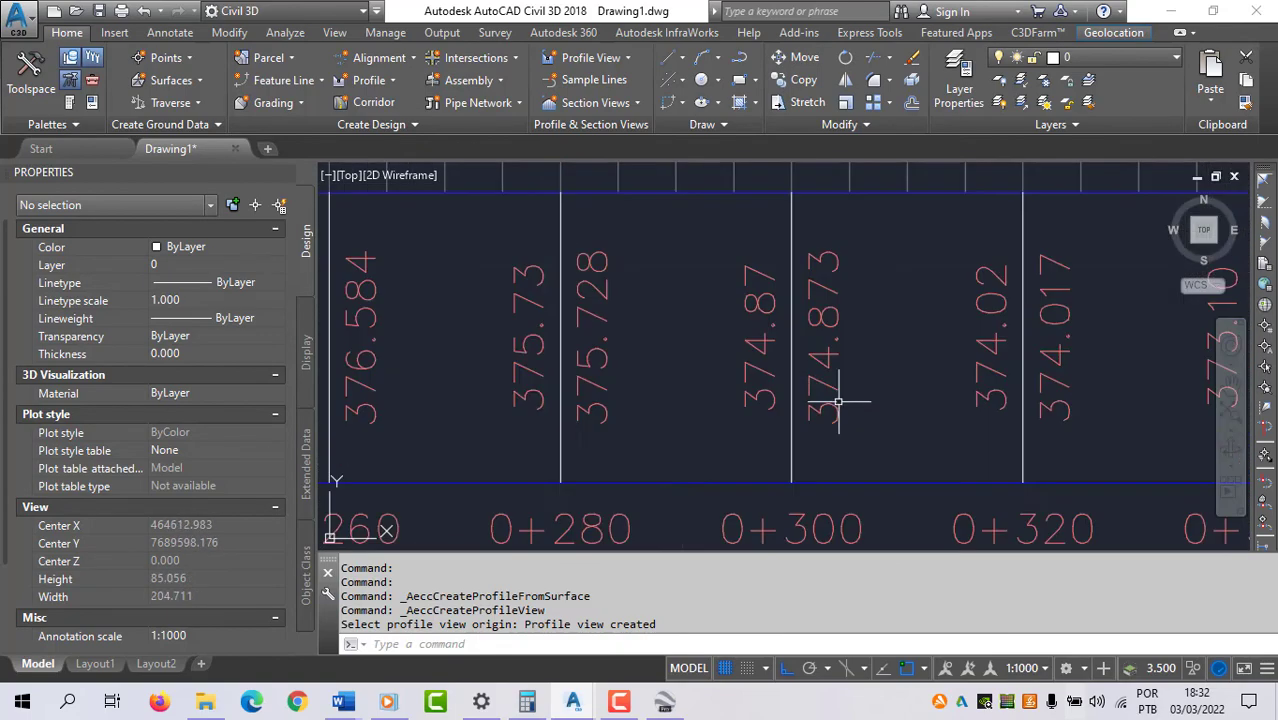
{"action": "scroll", "coordinate": [775, 360], "scroll_direction": "down", "scroll_amount": 7}
{"action": "scroll", "coordinate": [776, 365], "scroll_direction": "down", "scroll_amount": 4}
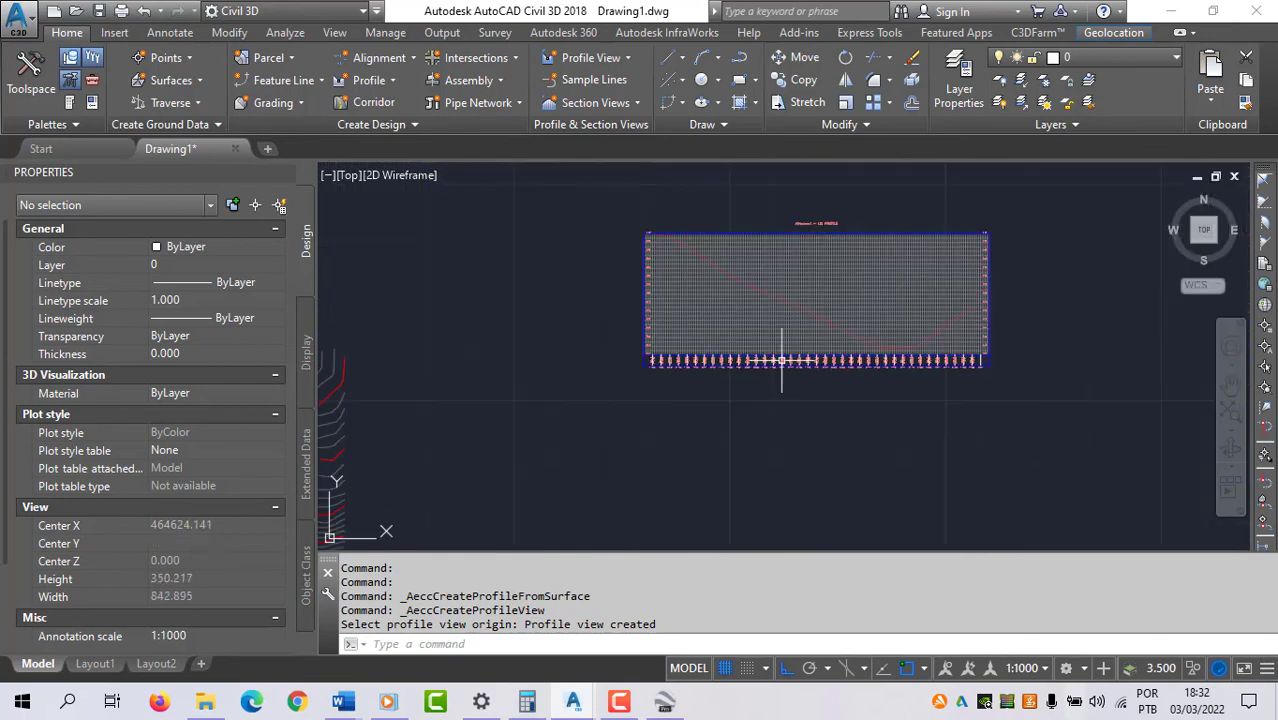
{"action": "scroll", "coordinate": [685, 365], "scroll_direction": "up", "scroll_amount": 2}
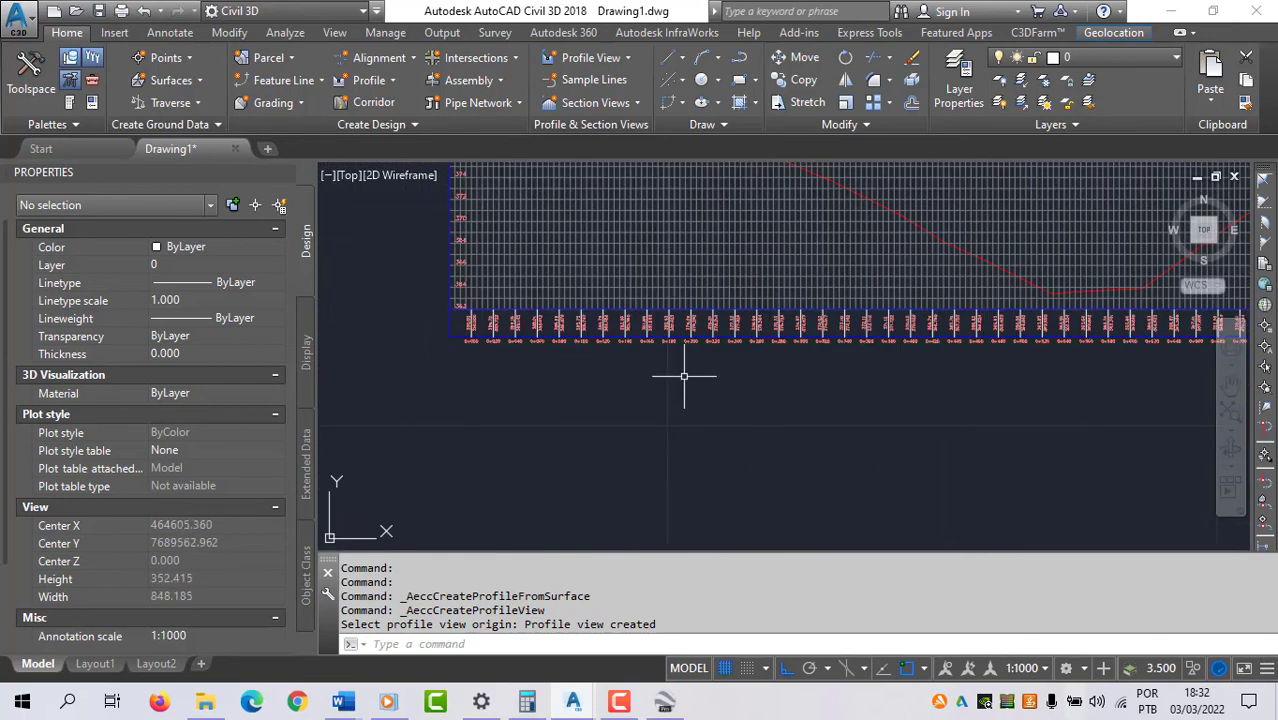
{"action": "scroll", "coordinate": [684, 375], "scroll_direction": "down", "scroll_amount": 2}
{"action": "mouse_move", "coordinate": [692, 373]}
{"action": "middle_mouse_down"}
{"action": "mouse_move", "coordinate": [829, 423]}
{"action": "mouse_move", "coordinate": [879, 335]}
{"action": "mouse_move", "coordinate": [853, 337]}
{"action": "middle_mouse_up"}
{"action": "scroll", "coordinate": [833, 417], "scroll_direction": "down", "scroll_amount": 1}
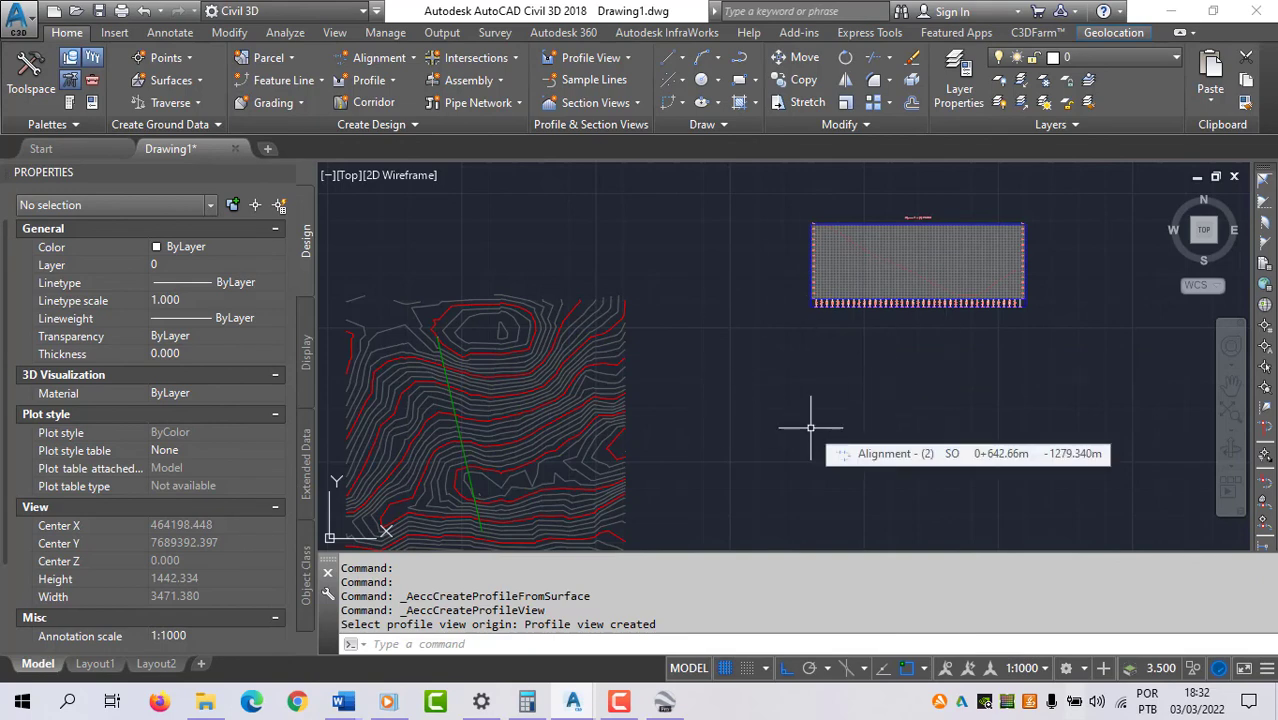
{"action": "scroll", "coordinate": [810, 428], "scroll_direction": "down", "scroll_amount": 2}
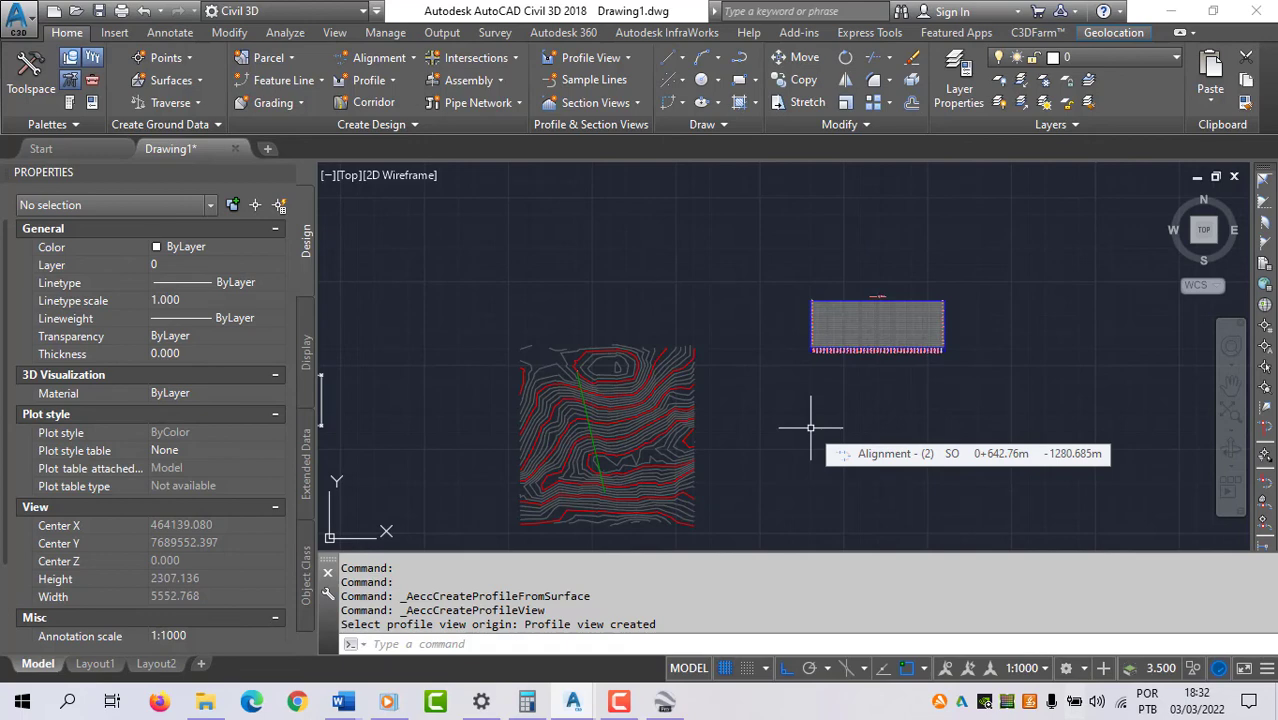